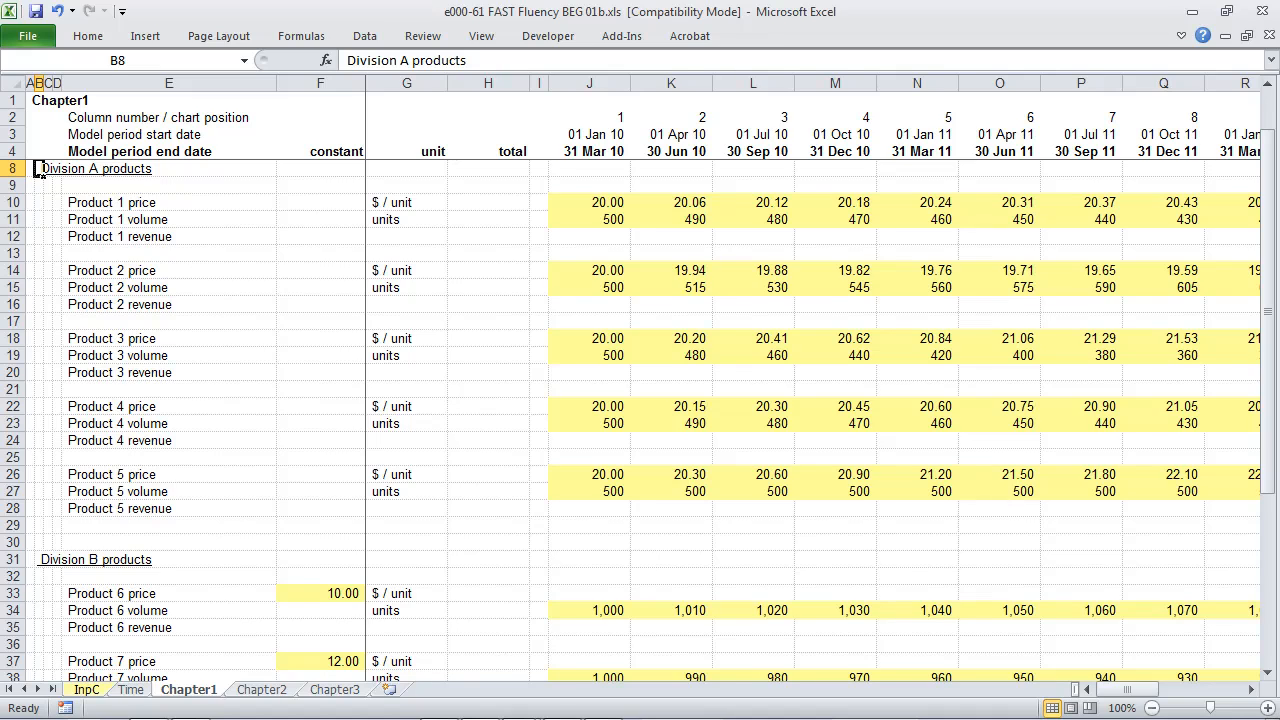
Step: Enter the formula = J10 * J11 in J12 to calculate Product 1 revenue as price times volume for the first period
{"action": "key", "text": "Down"}
{"action": "key", "text": "Down"}
{"action": "key", "text": "Down"}
{"action": "key", "text": "Right"}
{"action": "key", "text": "Right"}
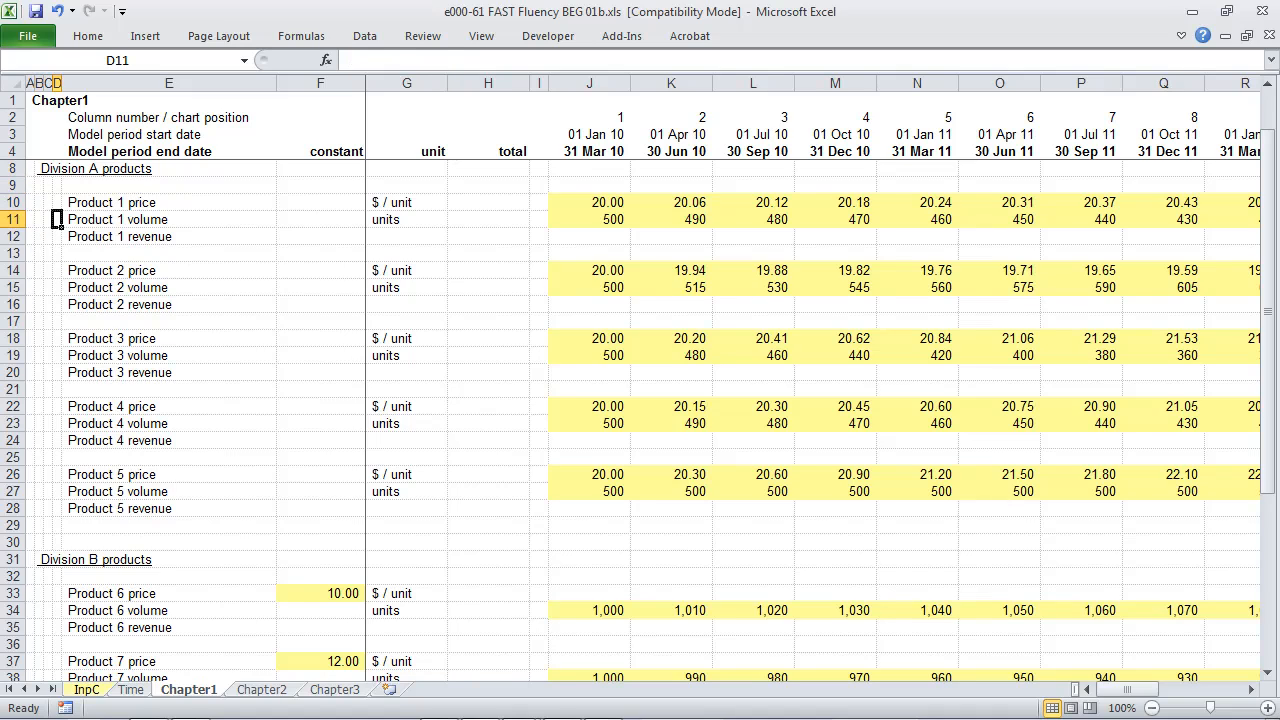
{"action": "key", "text": "Right"}
{"action": "key", "text": "Right"}
{"action": "key", "text": "Right"}
{"action": "key", "text": "Right"}
{"action": "key", "text": "Right"}
{"action": "key", "text": "Right"}
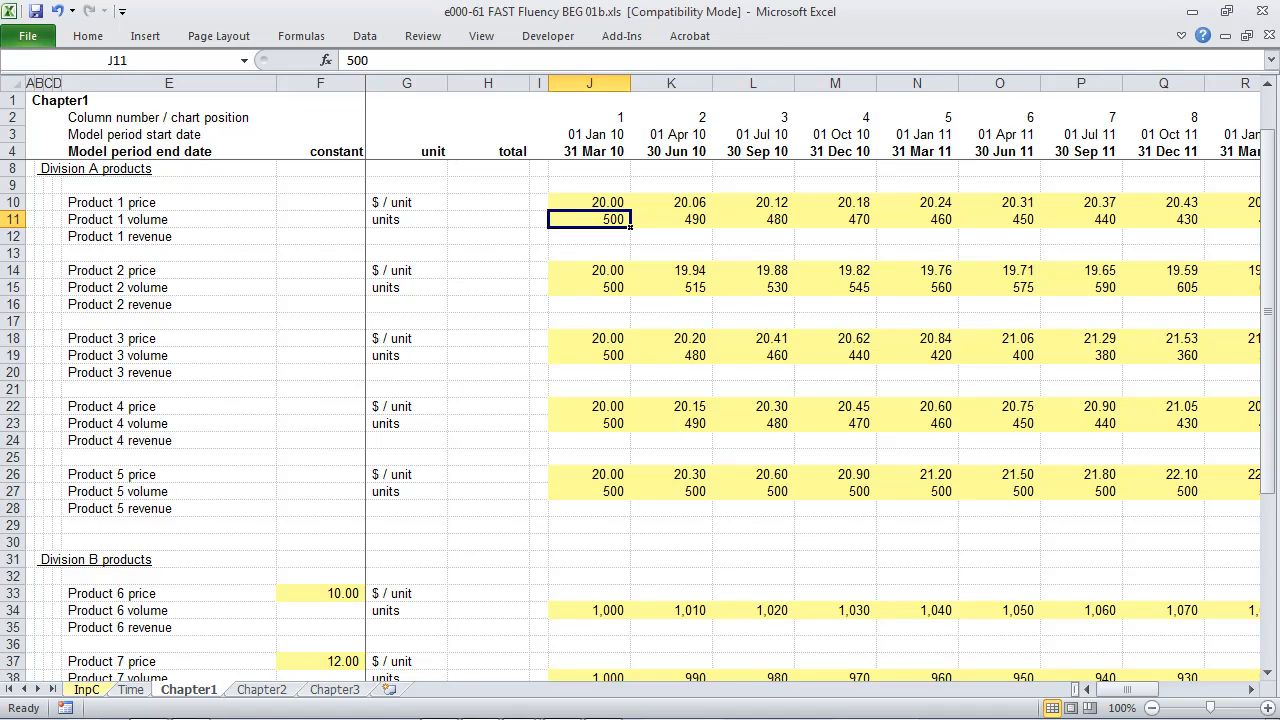
{"action": "key", "text": "Down"}
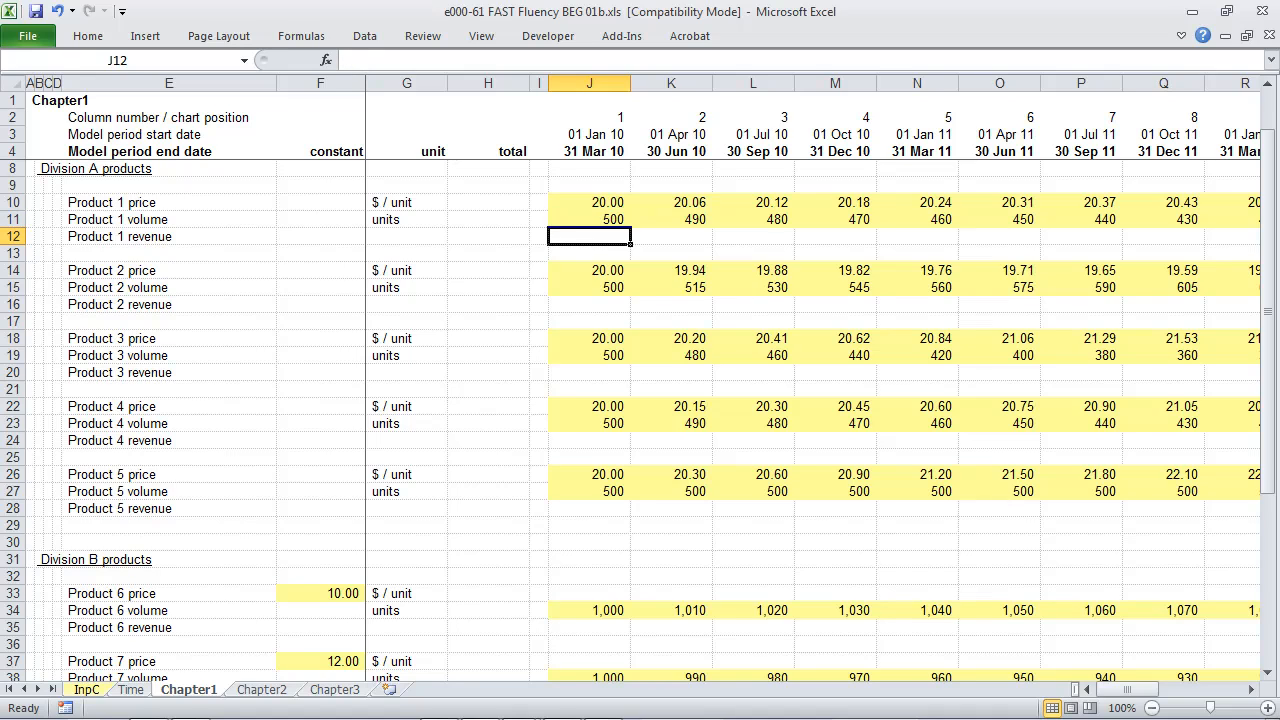
{"action": "type", "text": "="}
{"action": "key", "text": "Up"}
{"action": "key", "text": "Up"}
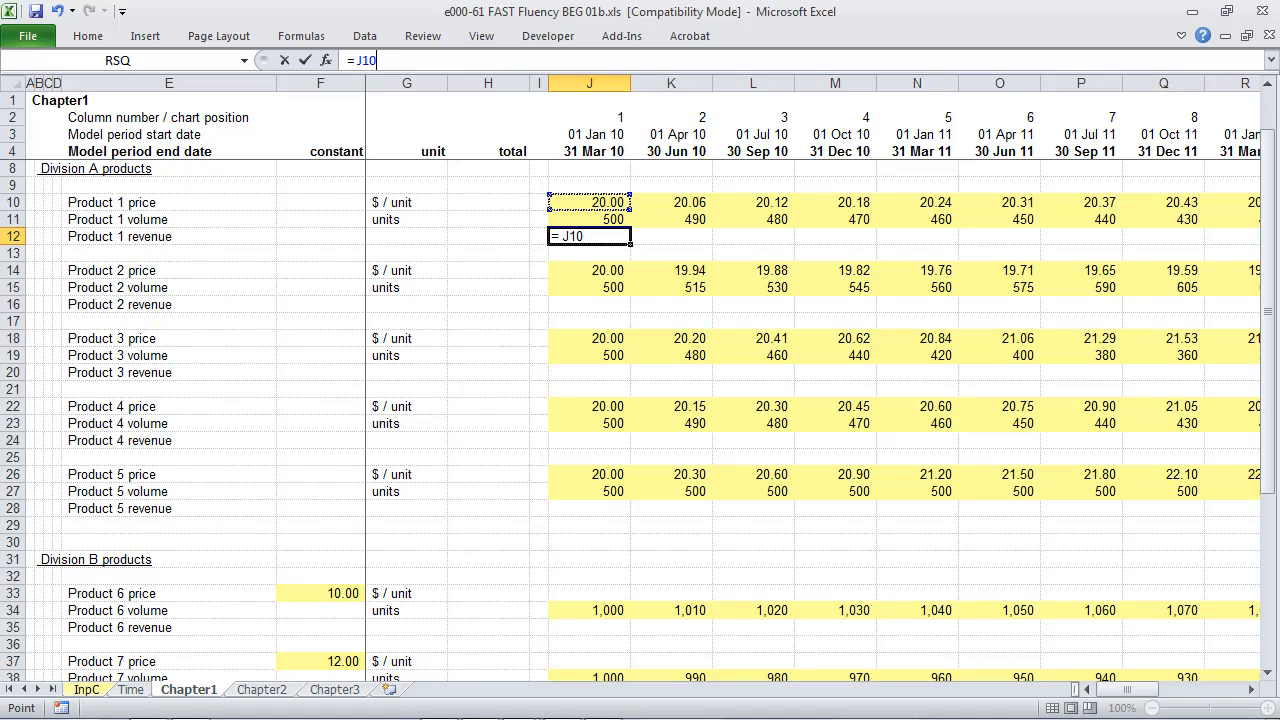
{"action": "type", "text": "*"}
{"action": "key", "text": "Up"}
{"action": "key", "text": "ctrl+Return"}
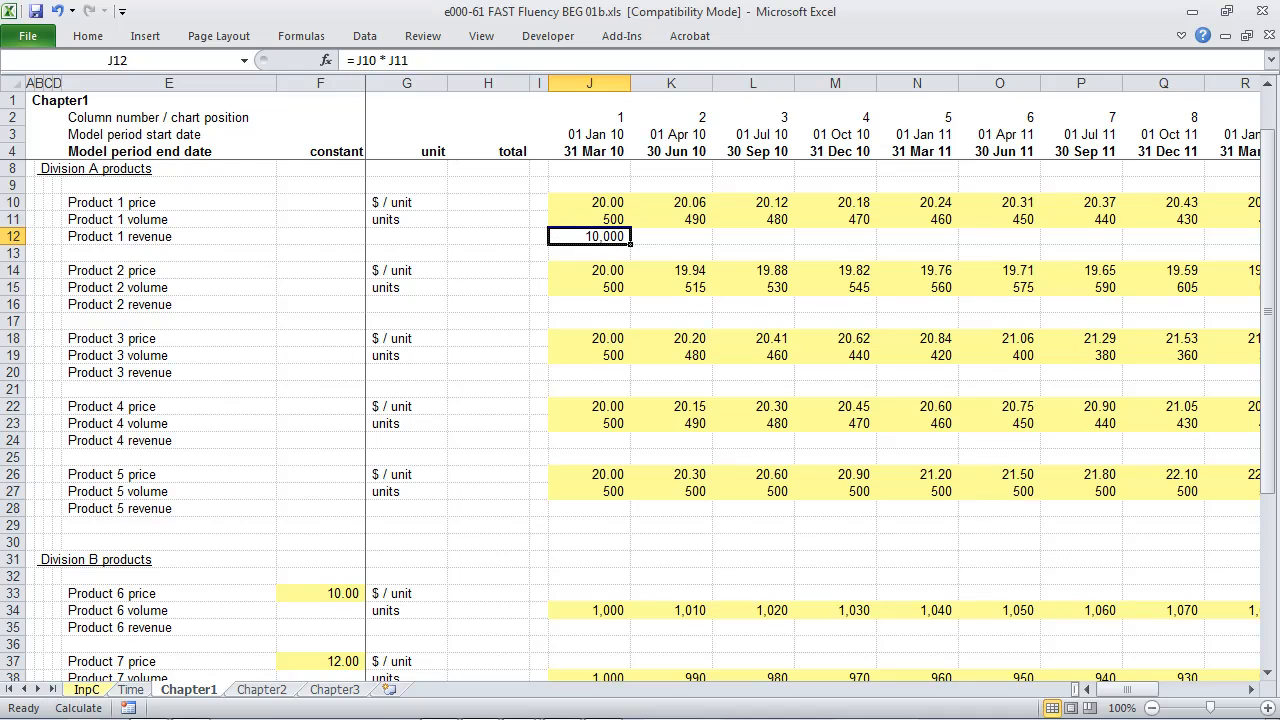
Step: Copy the Product 1 revenue formula across all periods from J12 to AC12
{"action": "key", "text": "ctrl+c"}
{"action": "key", "text": "ctrl+shift+Right"}
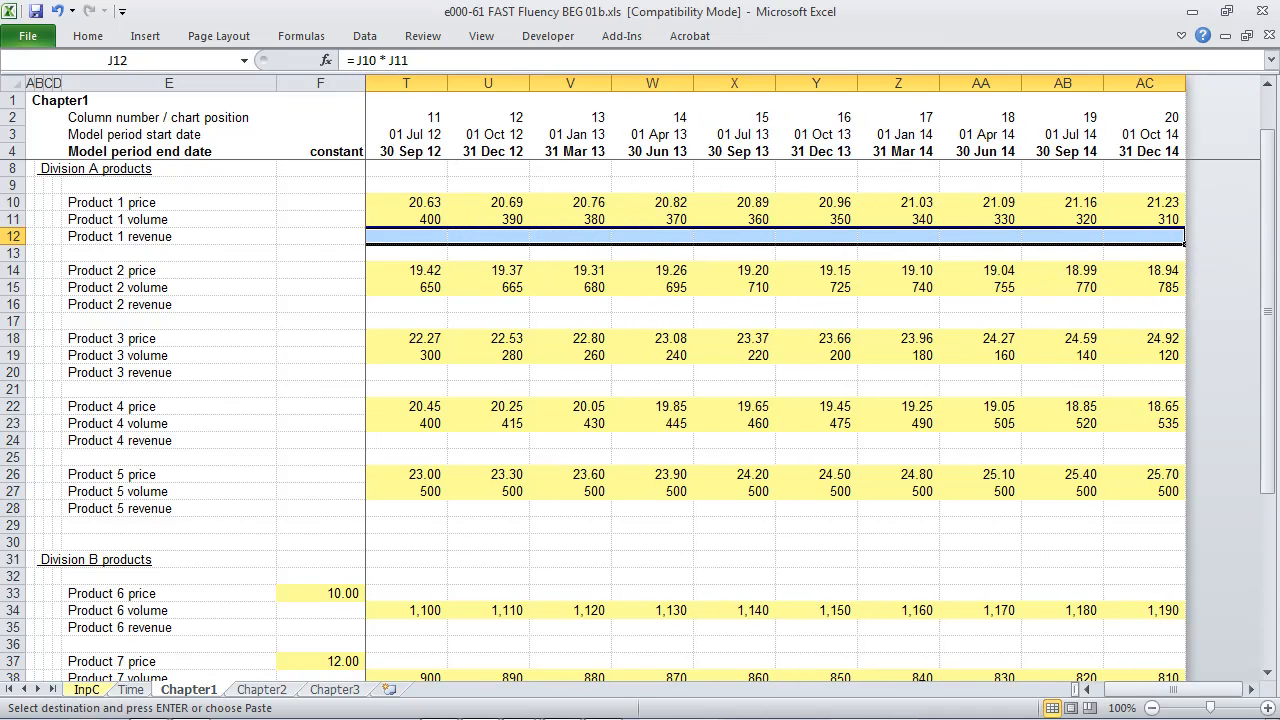
{"action": "key", "text": "Return"}
Step: Add the formula =SUM(J12:AC12) in H12 to total Product 1 revenue over all periods
{"action": "key", "text": "Home"}
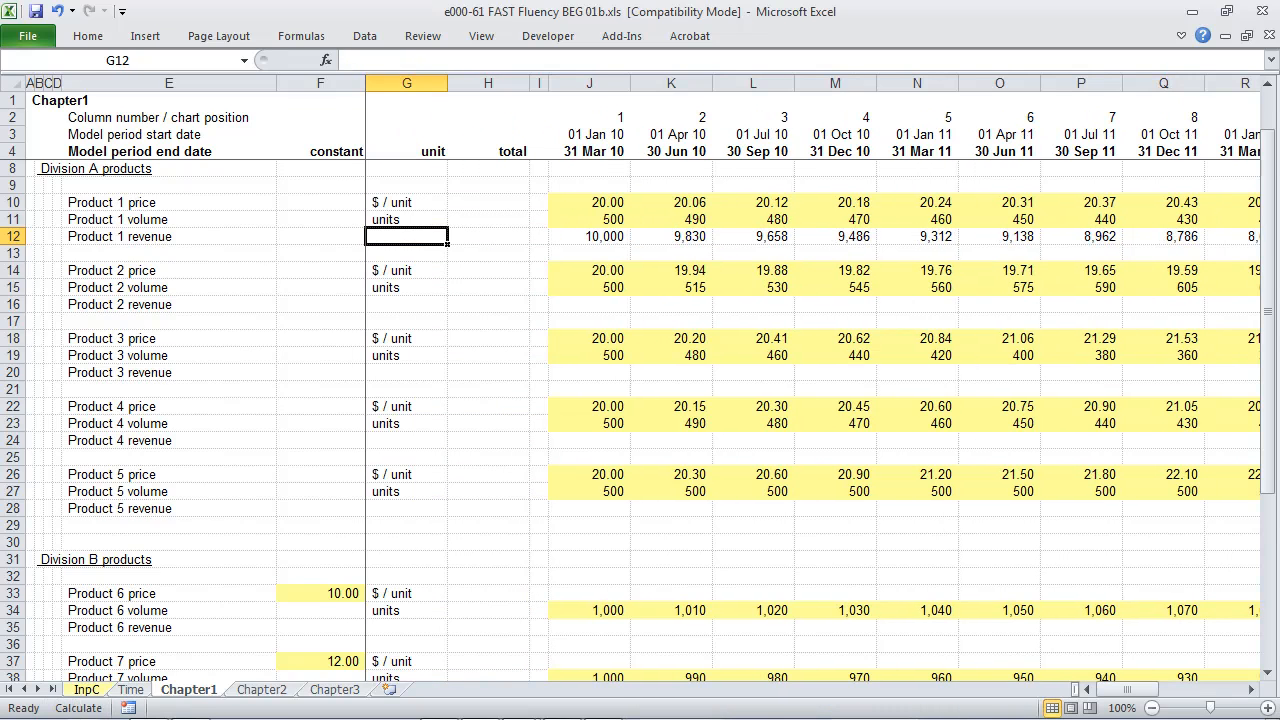
{"action": "key", "text": "Right"}
{"action": "key", "text": "alt+equal"}
{"action": "key", "text": "Right"}
{"action": "key", "text": "Right"}
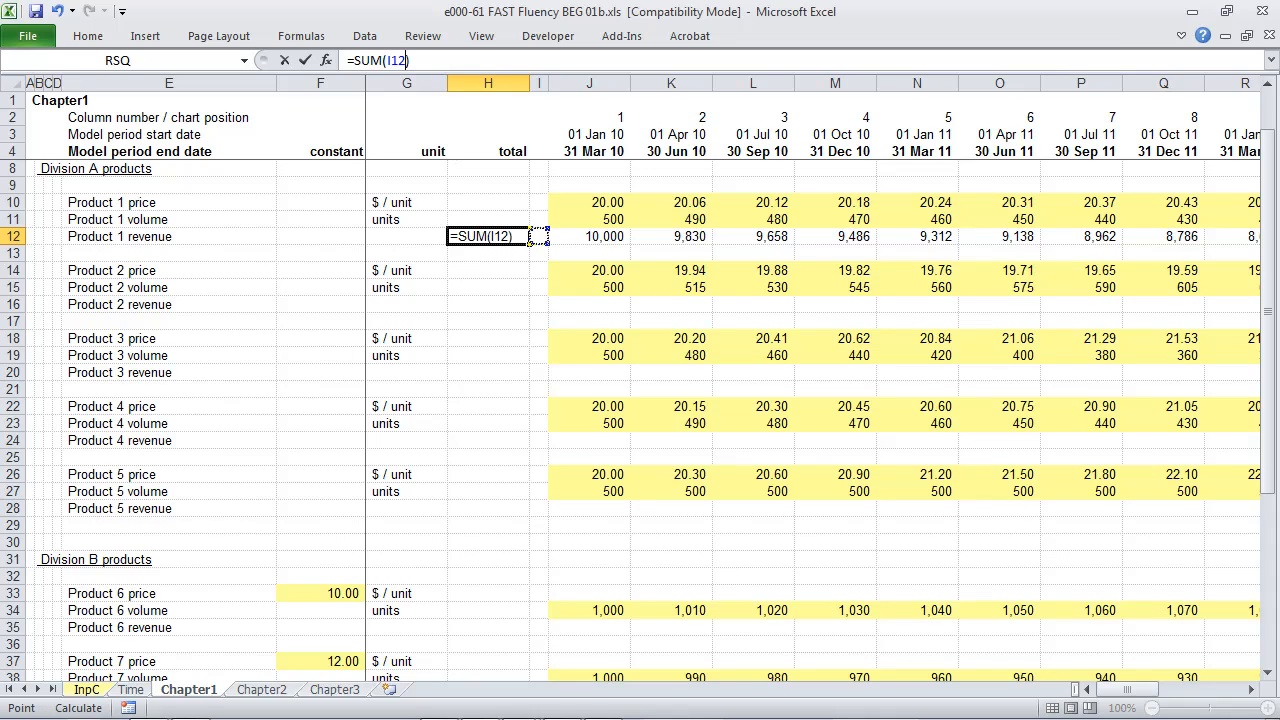
{"action": "key", "text": "ctrl+shift+Right"}
{"action": "key", "text": "ctrl+Return"}
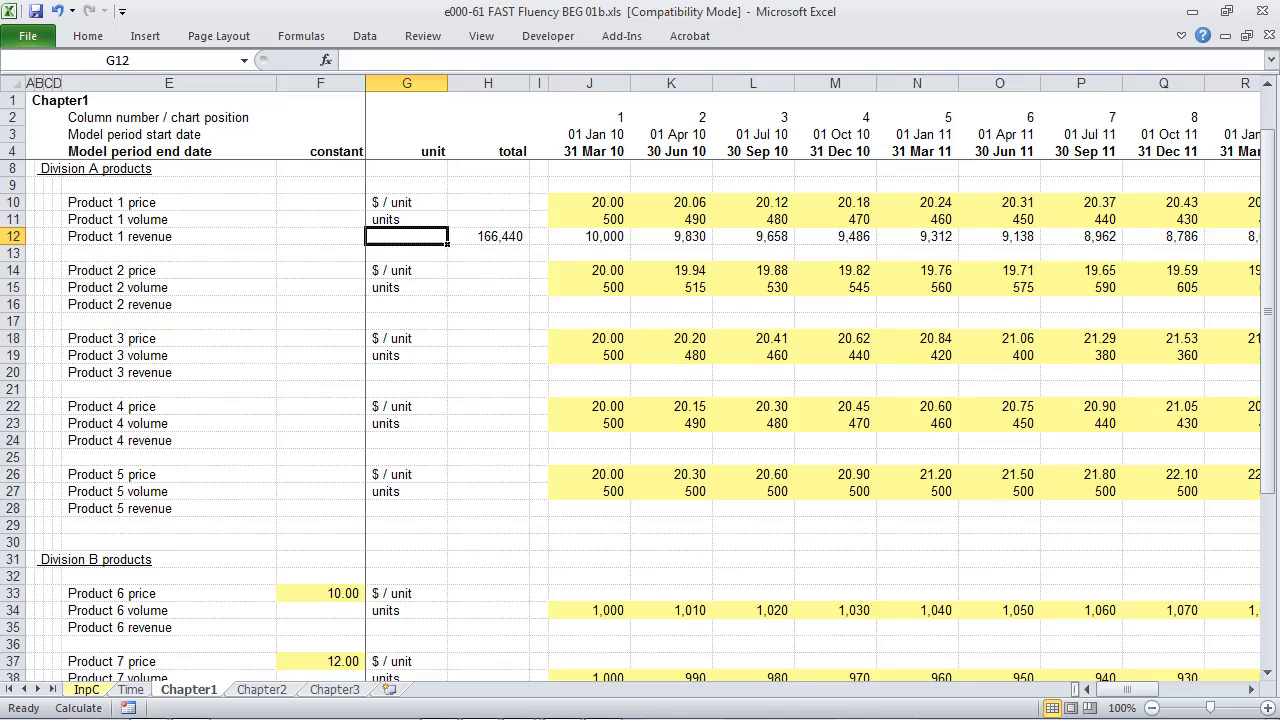
Step: Chart the Product 1 revenue range J12:AC12 on a new chart sheet and inspect its first and last bars
{"action": "key", "text": "Right"}
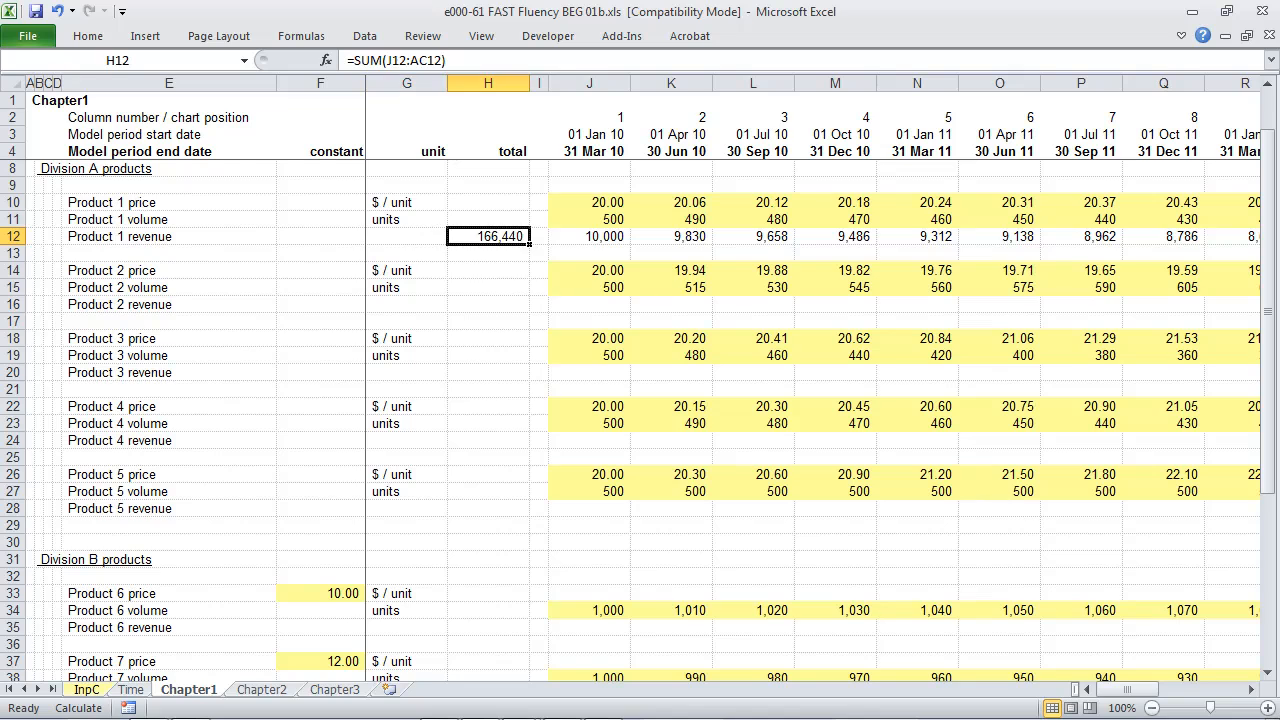
{"action": "key", "text": "Right"}
{"action": "key", "text": "Right"}
{"action": "key", "text": "ctrl+shift+Right"}
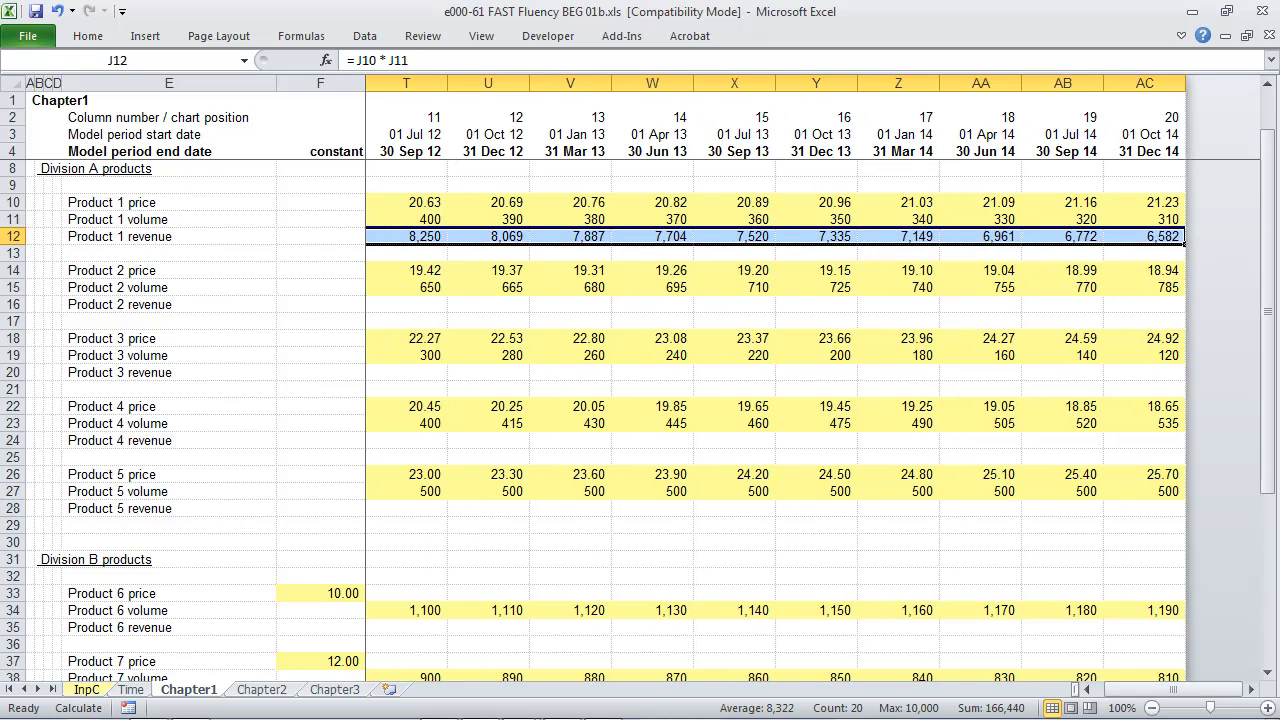
{"action": "key", "text": "F11"}
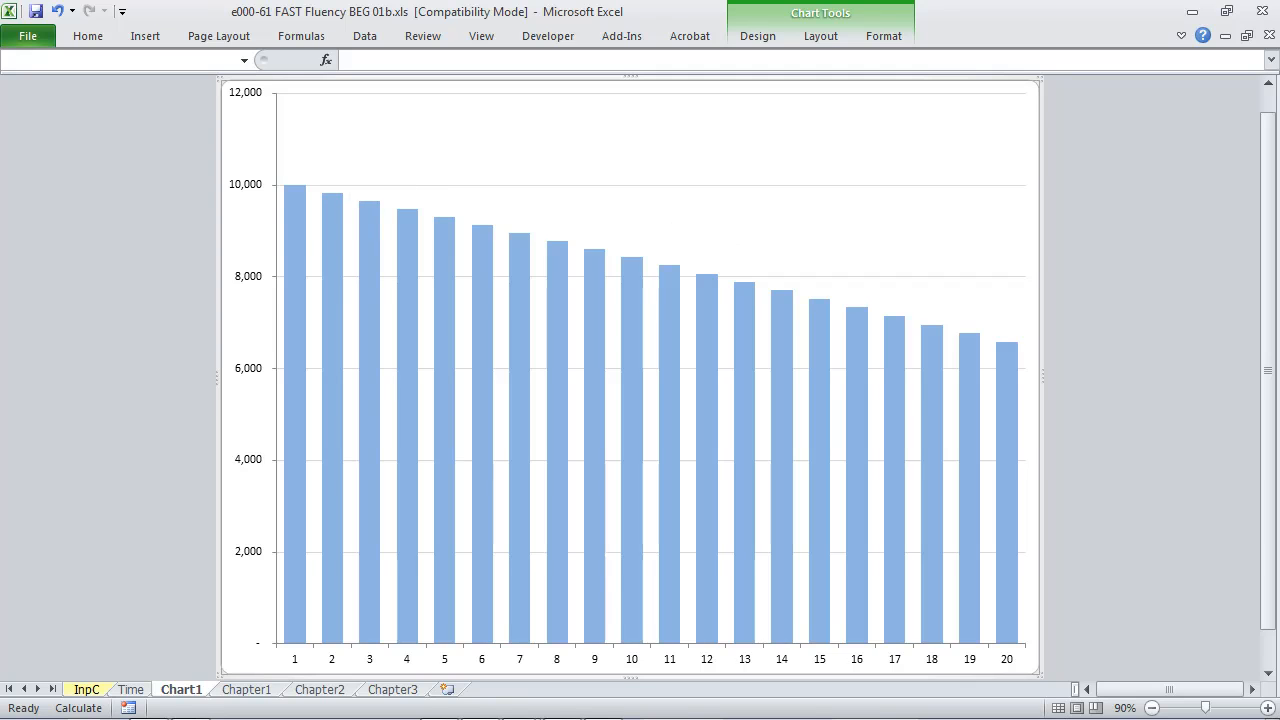
{"action": "mouse_move", "coordinate": [298, 200]}
{"action": "mouse_move", "coordinate": [1005, 385]}
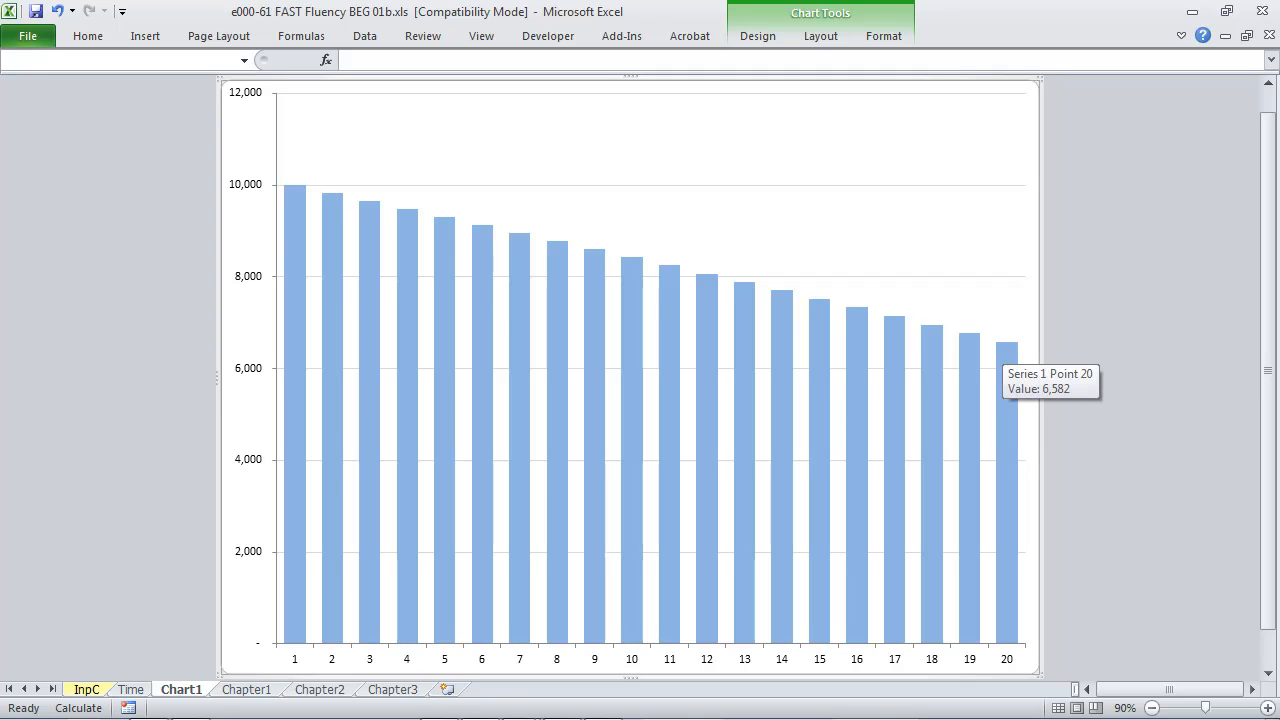
Step: Delete the temporary Product 1 revenue chart sheet and return to the Chapter1 sheet
{"action": "key", "text": "alt"}
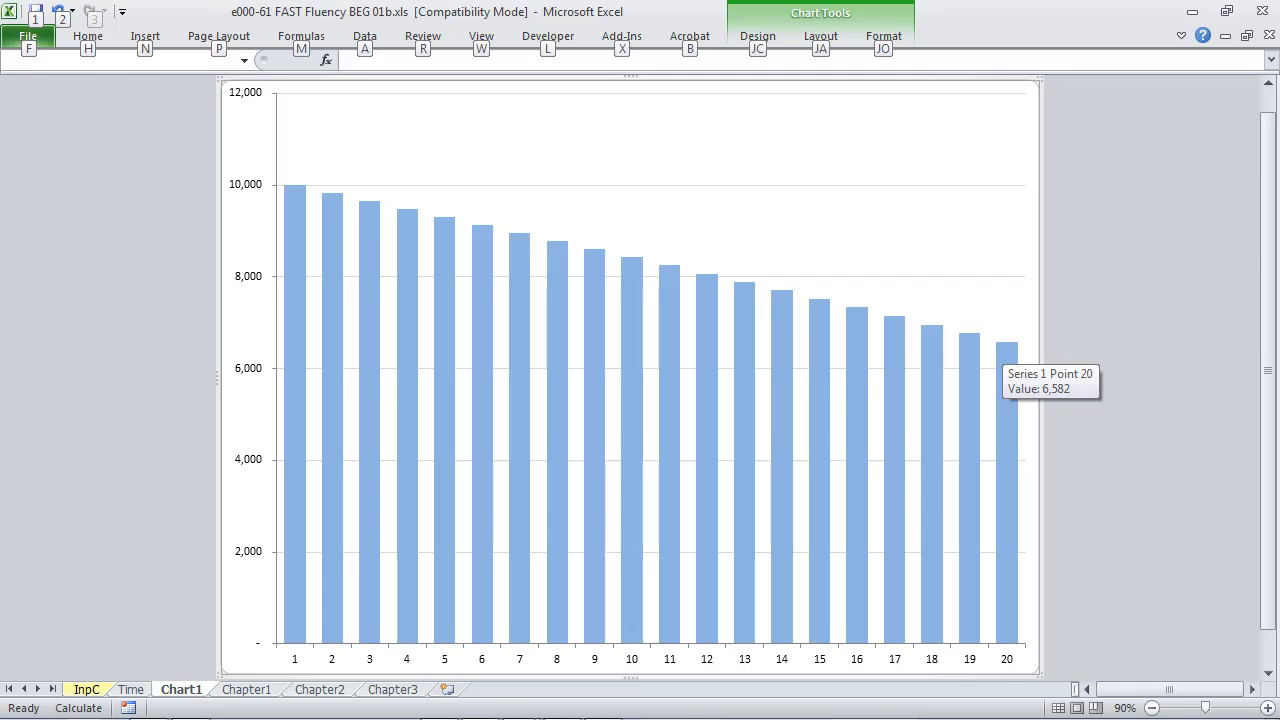
{"action": "key", "text": "e"}
{"action": "key", "text": "l"}
{"action": "key", "text": "Return"}
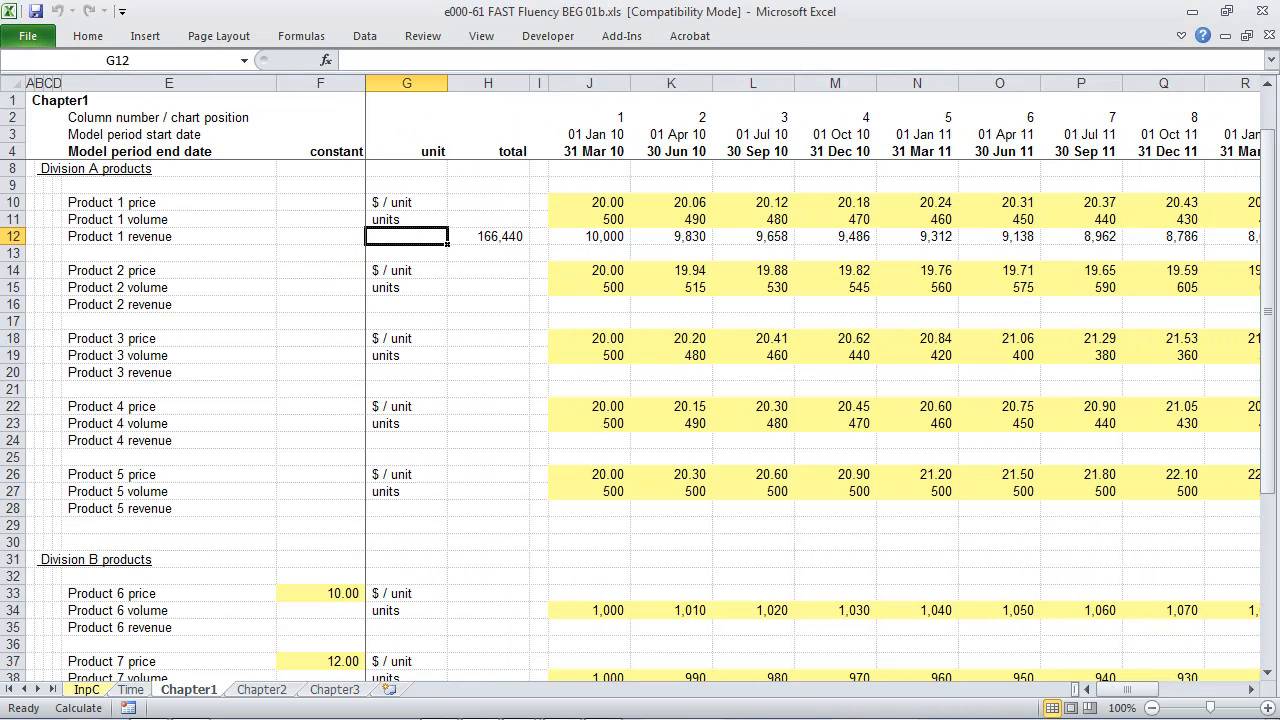
Step: Enter the formula = J14 * J15 in J16 to calculate Product 2 revenue for the first period
{"action": "key", "text": "Down"}
{"action": "key", "text": "Down"}
{"action": "key", "text": "Down"}
{"action": "key", "text": "Down"}
{"action": "key", "text": "Right"}
{"action": "key", "text": "Right"}
{"action": "key", "text": "Right"}
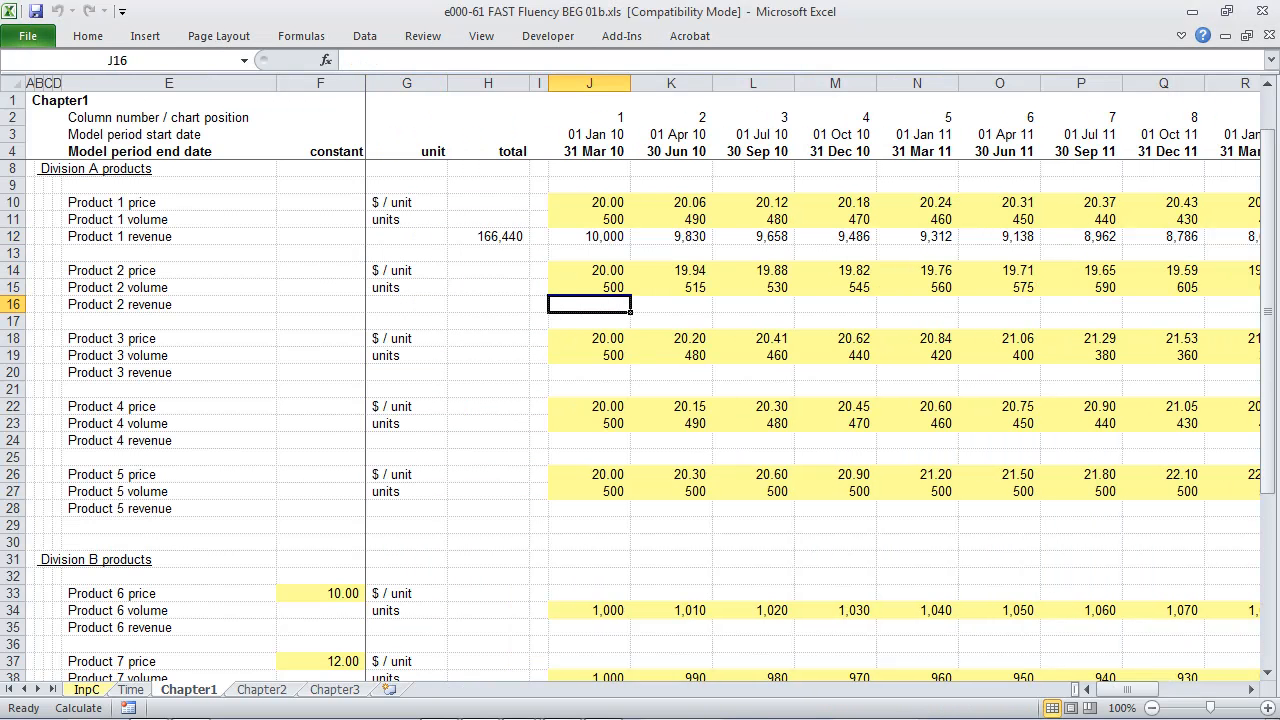
{"action": "type", "text": "="}
{"action": "key", "text": "Up"}
{"action": "key", "text": "Up"}
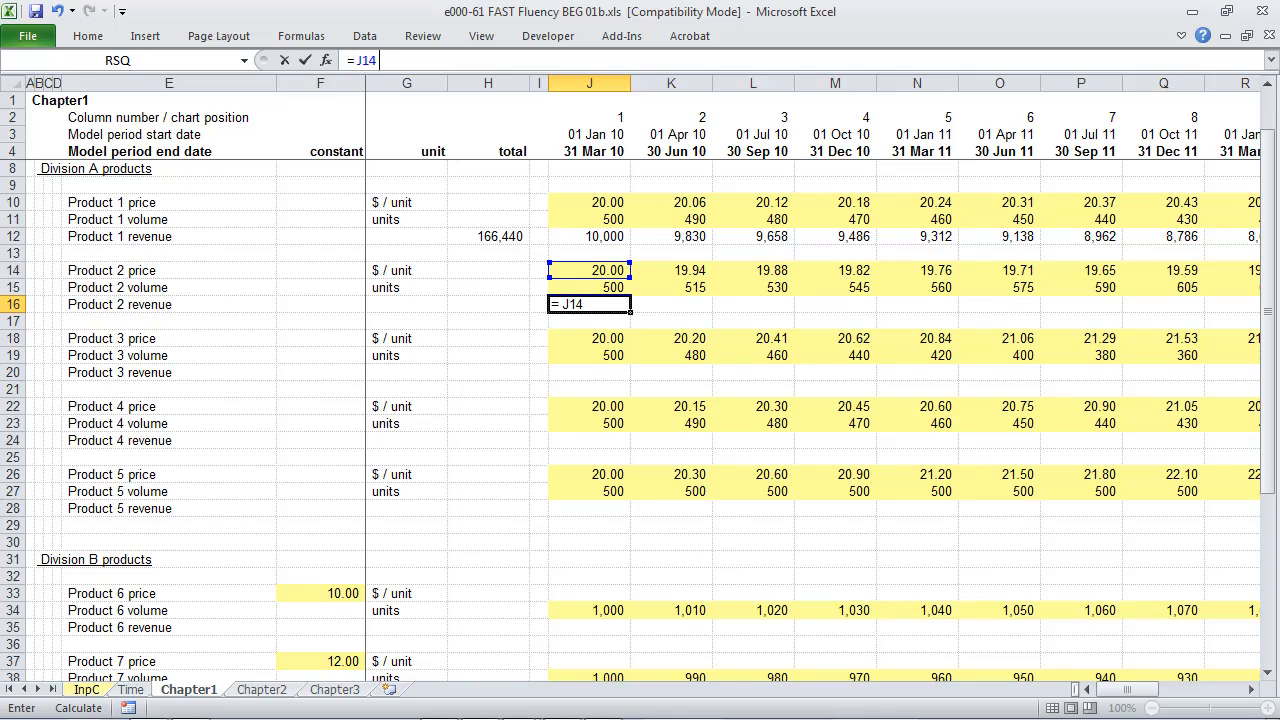
{"action": "type", "text": "*"}
{"action": "key", "text": "Up"}
{"action": "key", "text": "ctrl+Return"}
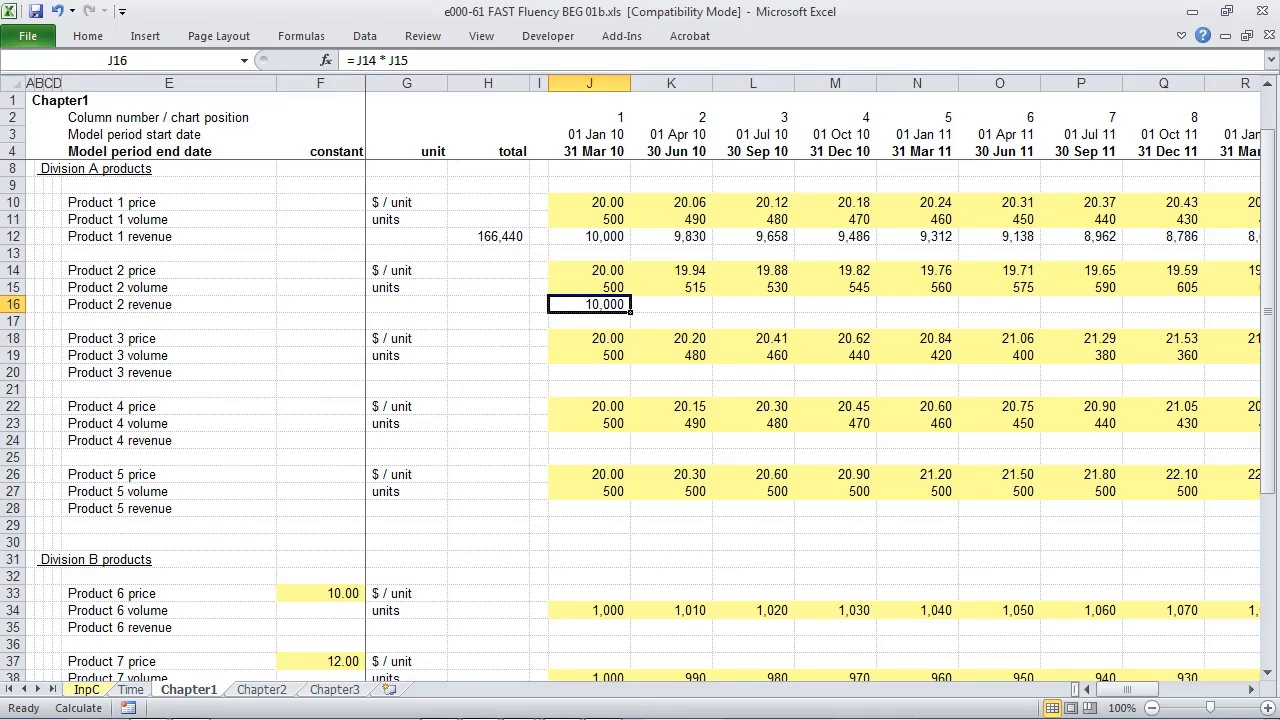
Step: Copy the Product 2 revenue formula across all periods from J16 to AC16
{"action": "key", "text": "ctrl+c"}
{"action": "key", "text": "ctrl+shift+Right"}
{"action": "key", "text": "Return"}
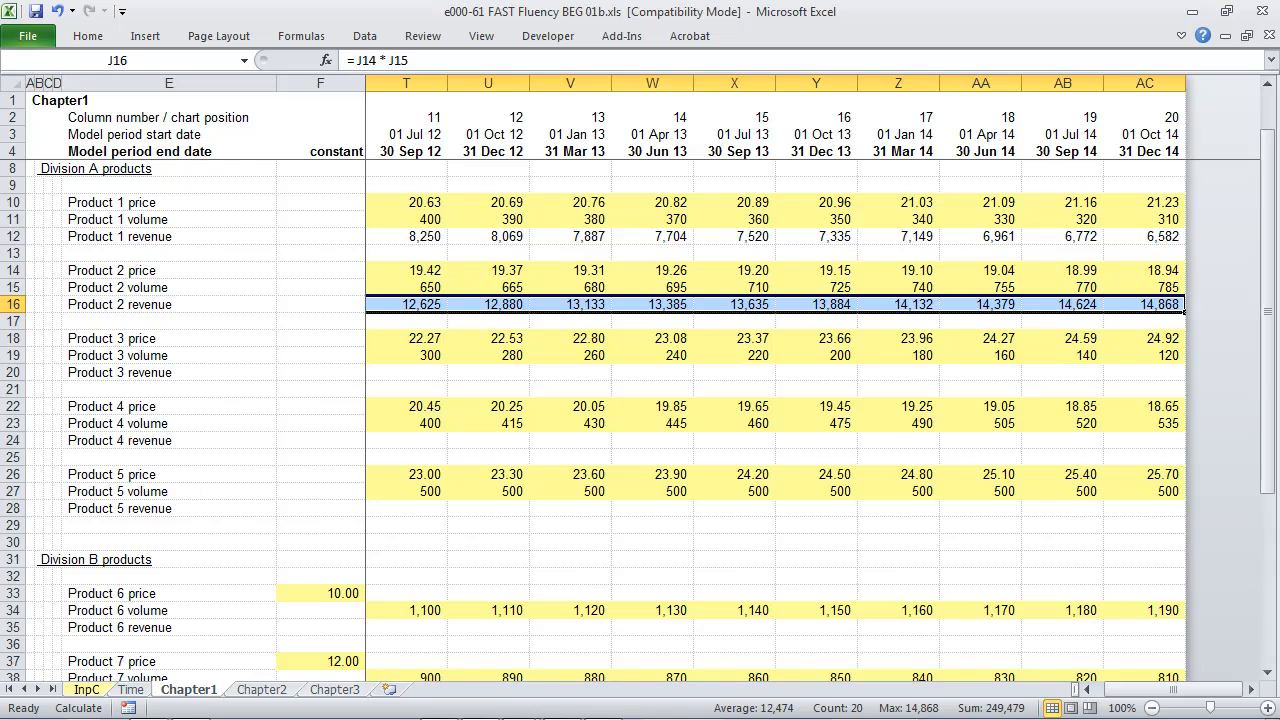
Step: Add the formula =SUM(J16:AC16) in H16 to total Product 2 revenue over all periods
{"action": "key", "text": "Left"}
{"action": "key", "text": "Left"}
{"action": "key", "text": "alt+equal"}
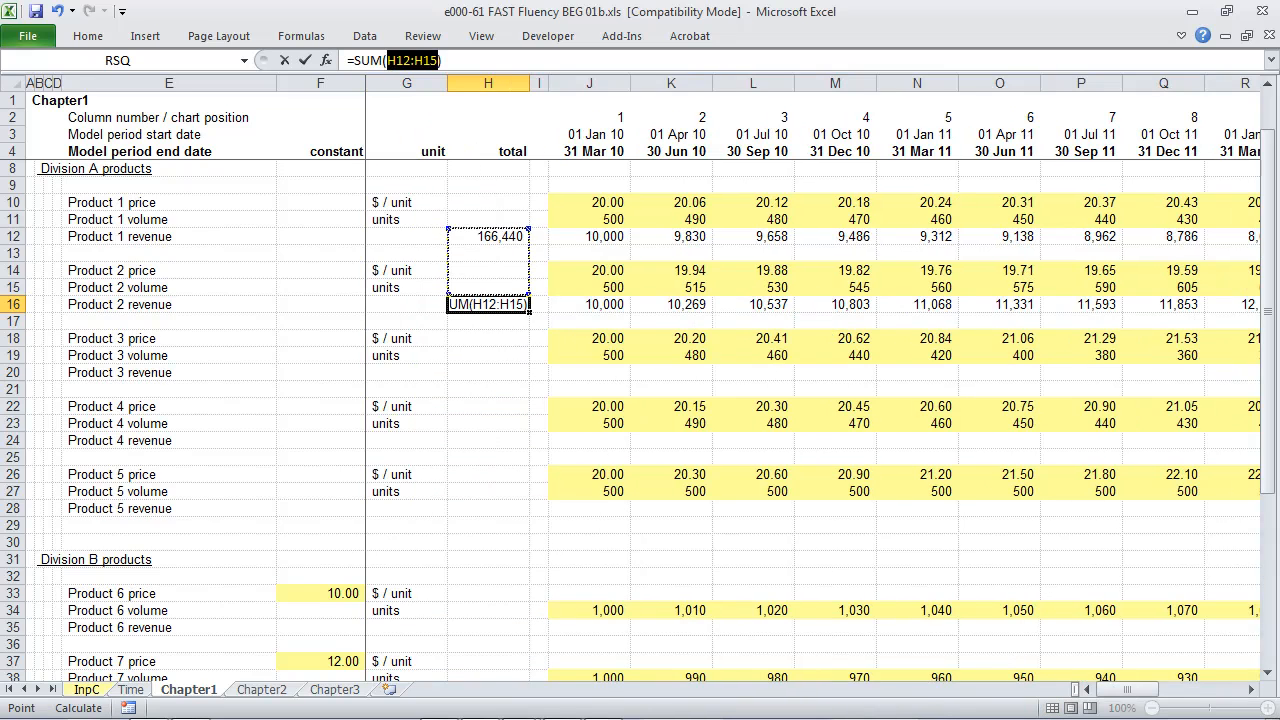
{"action": "key", "text": "Right"}
{"action": "key", "text": "Right"}
{"action": "key", "text": "Down"}
{"action": "key", "text": "Down"}
{"action": "key", "text": "Down"}
{"action": "key", "text": "Down"}
{"action": "key", "text": "ctrl+shift+Right"}
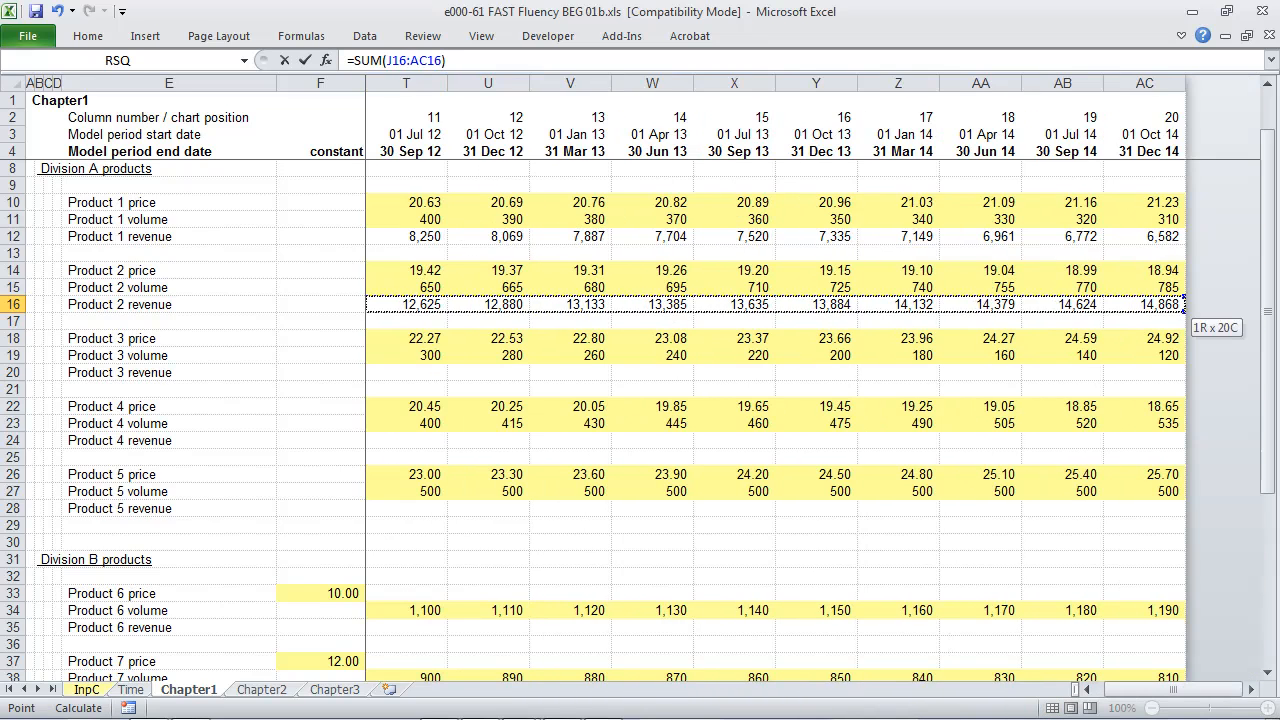
{"action": "key", "text": "Return"}
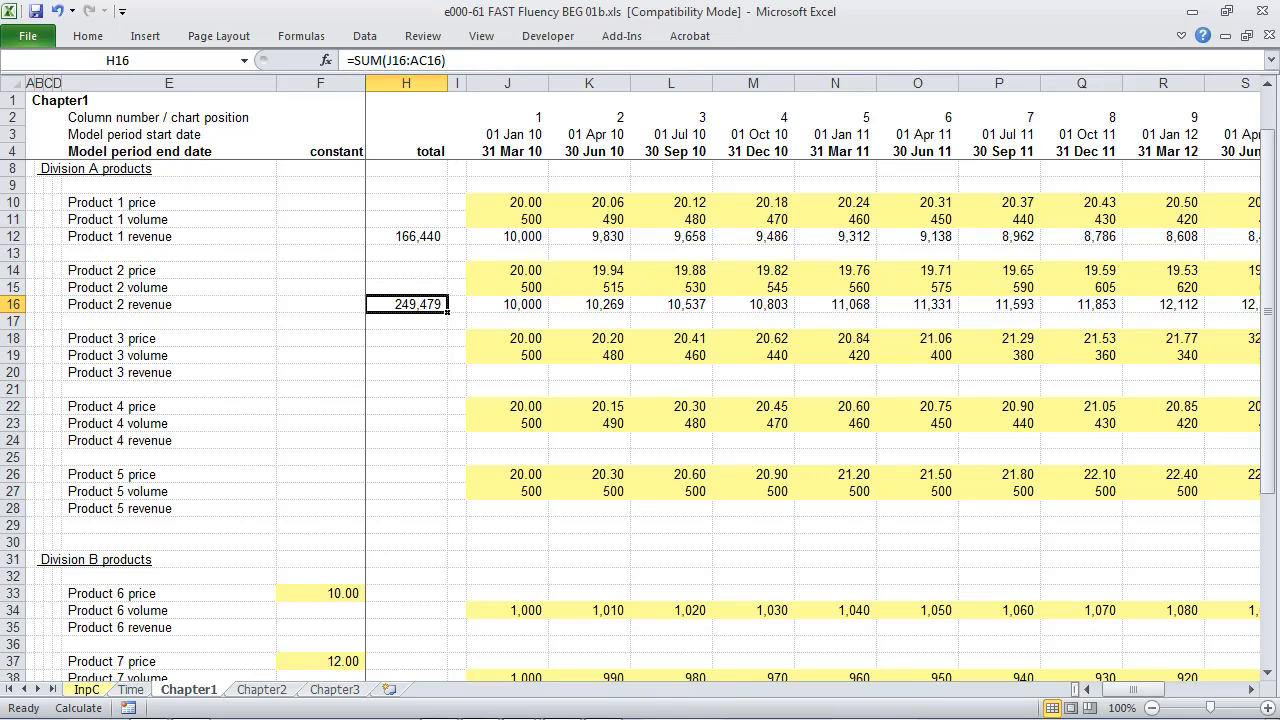
Step: Chart the Product 2 revenue range J16:AC16 on a new chart sheet and inspect the trend of its bars
{"action": "key", "text": "Left"}
{"action": "key", "text": "Right"}
{"action": "key", "text": "Right"}
{"action": "key", "text": "Right"}
{"action": "key", "text": "ctrl+shift+Right"}
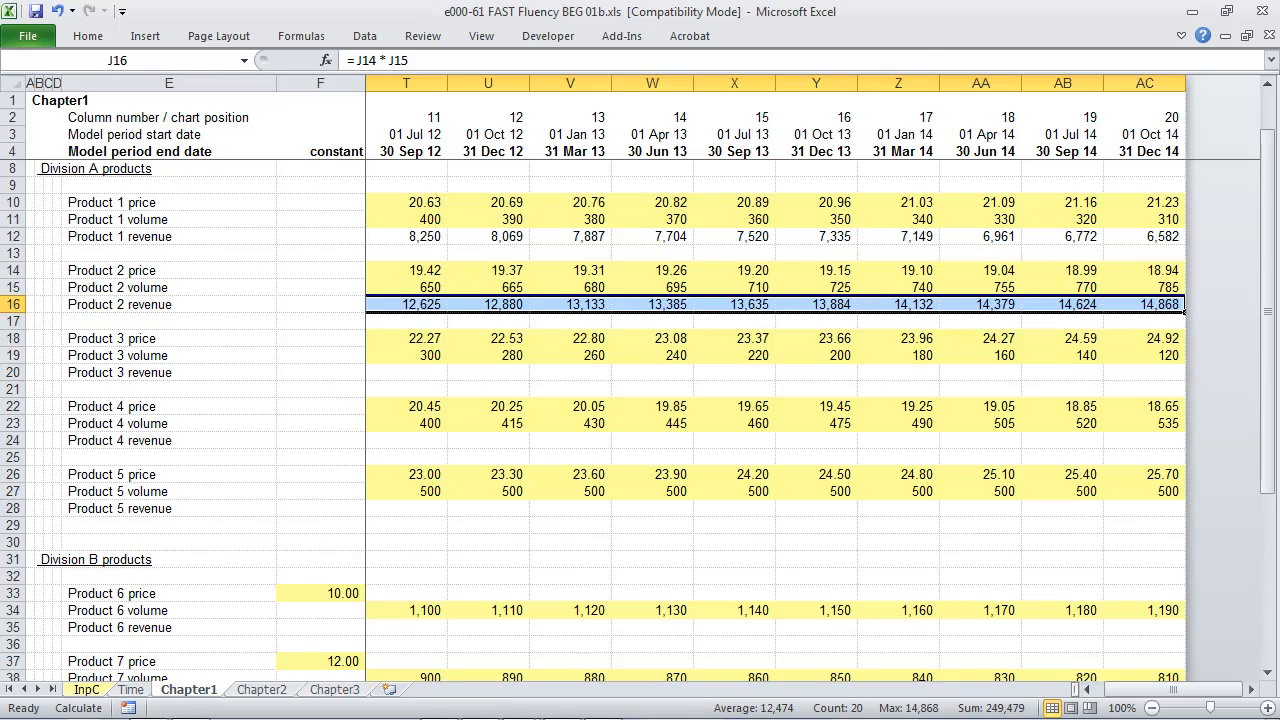
{"action": "key", "text": "F11"}
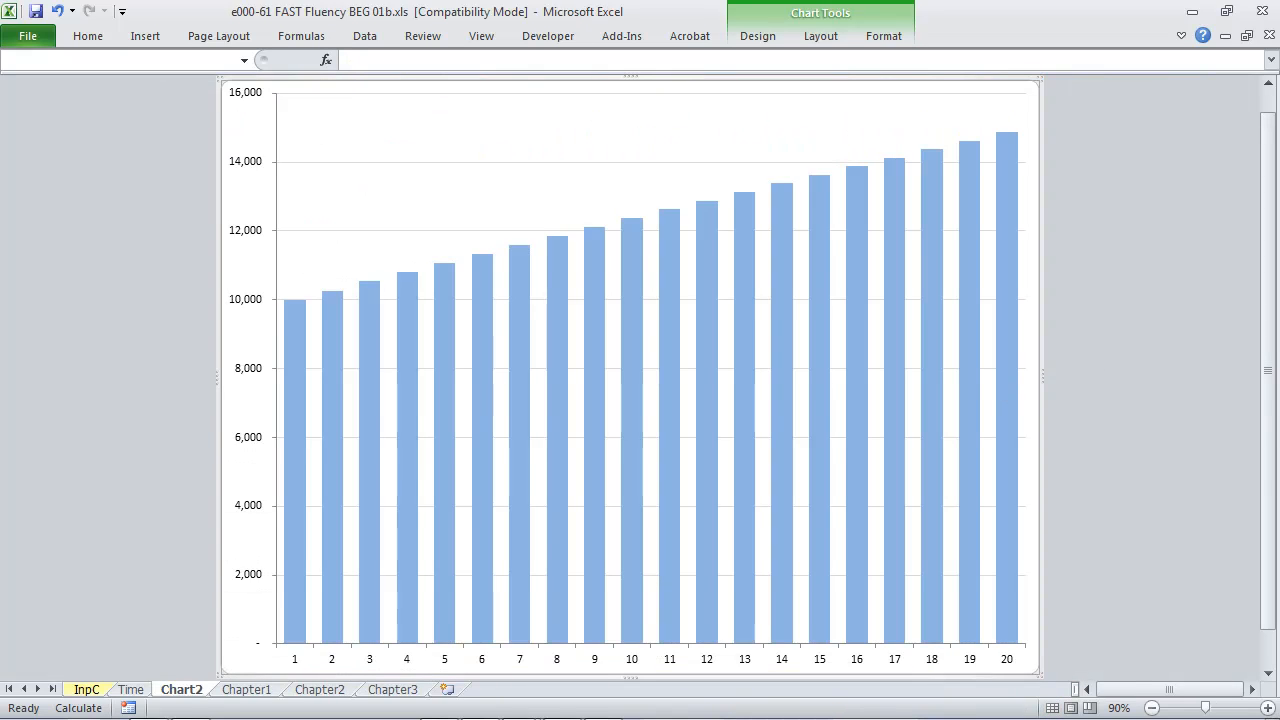
{"action": "mouse_move", "coordinate": [972, 146]}
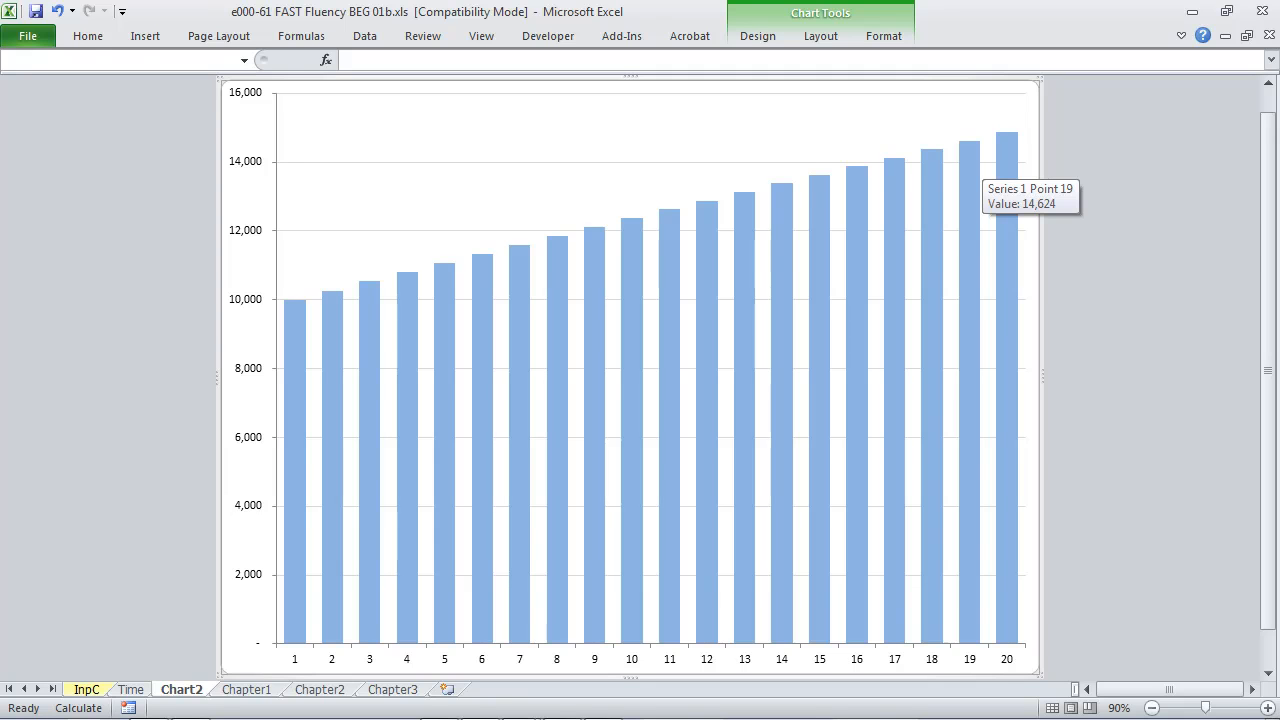
Step: Delete the temporary Product 2 revenue chart sheet and return to the Chapter1 sheet
{"action": "key", "text": "alt"}
{"action": "key", "text": "e"}
{"action": "key", "text": "l"}
{"action": "key", "text": "Return"}
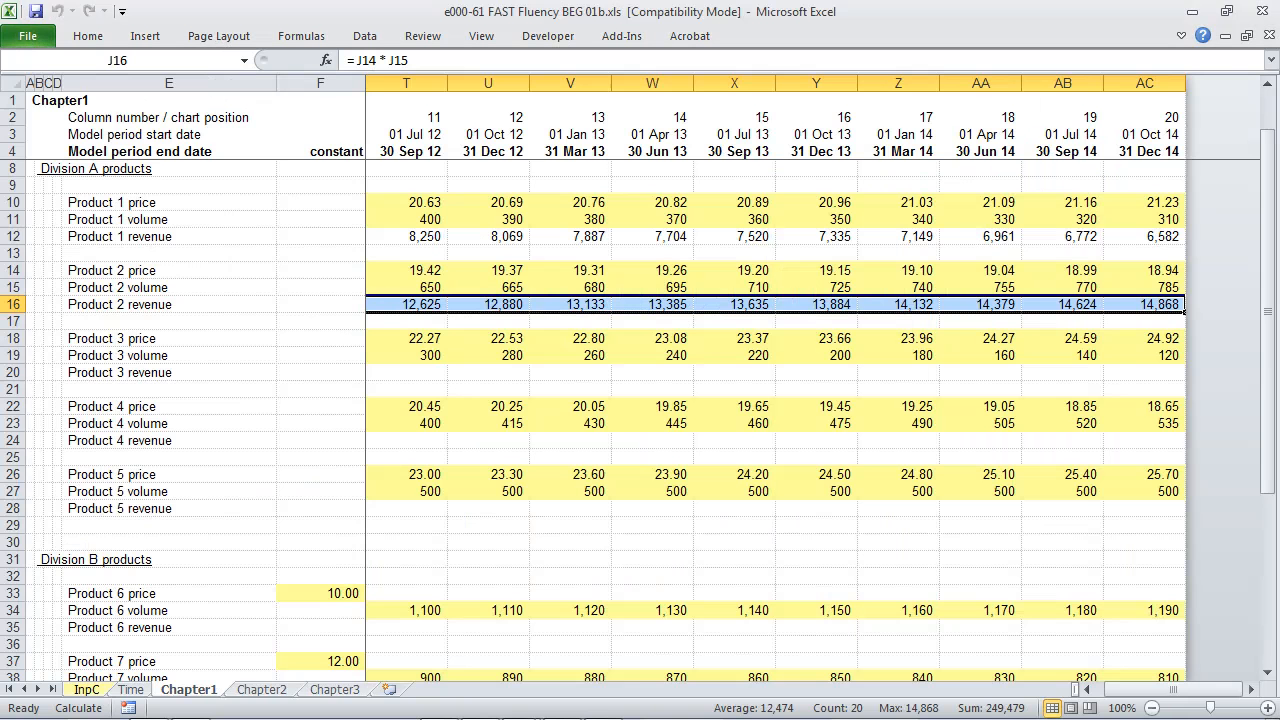
Step: Copy the Product 2 revenue total and period formulas in H16:AC16 to the Product 3 revenue row, starting at H20
{"action": "key", "text": "Home"}
{"action": "key", "text": "Right"}
{"action": "key", "text": "Right"}
{"action": "key", "text": "Left"}
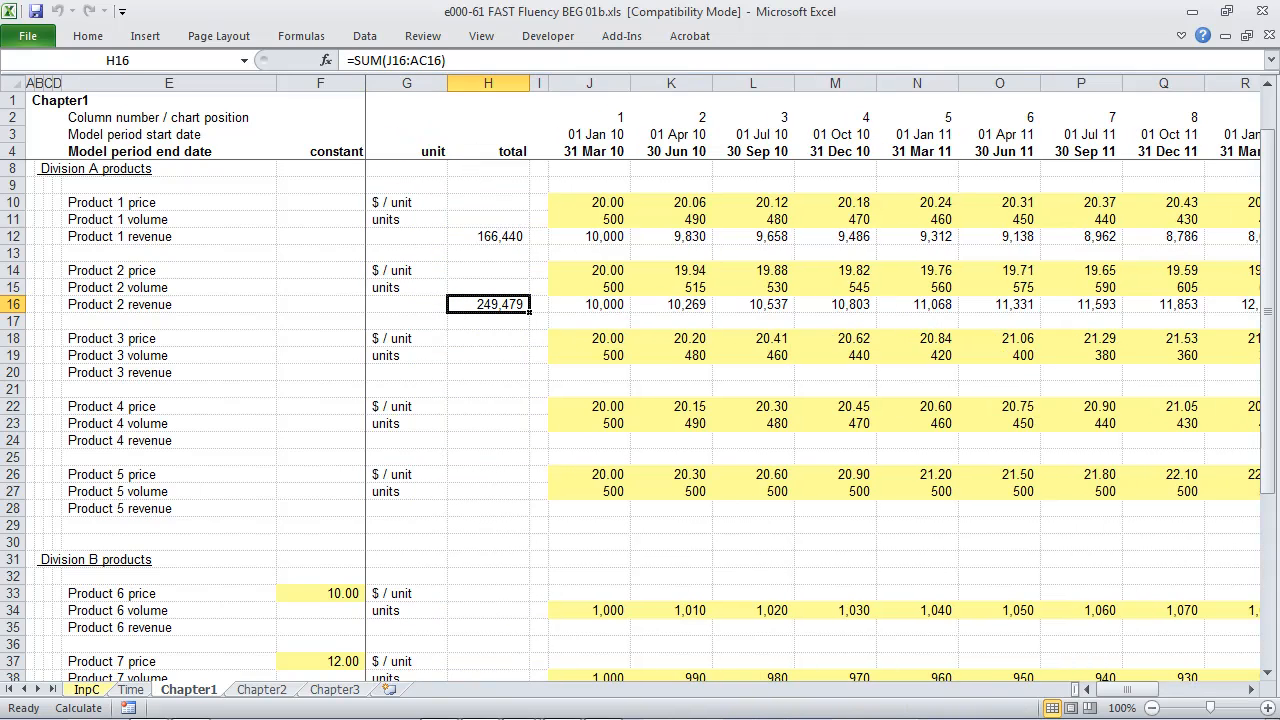
{"action": "key", "text": "ctrl+shift+Right"}
{"action": "key", "text": "ctrl+shift+Right"}
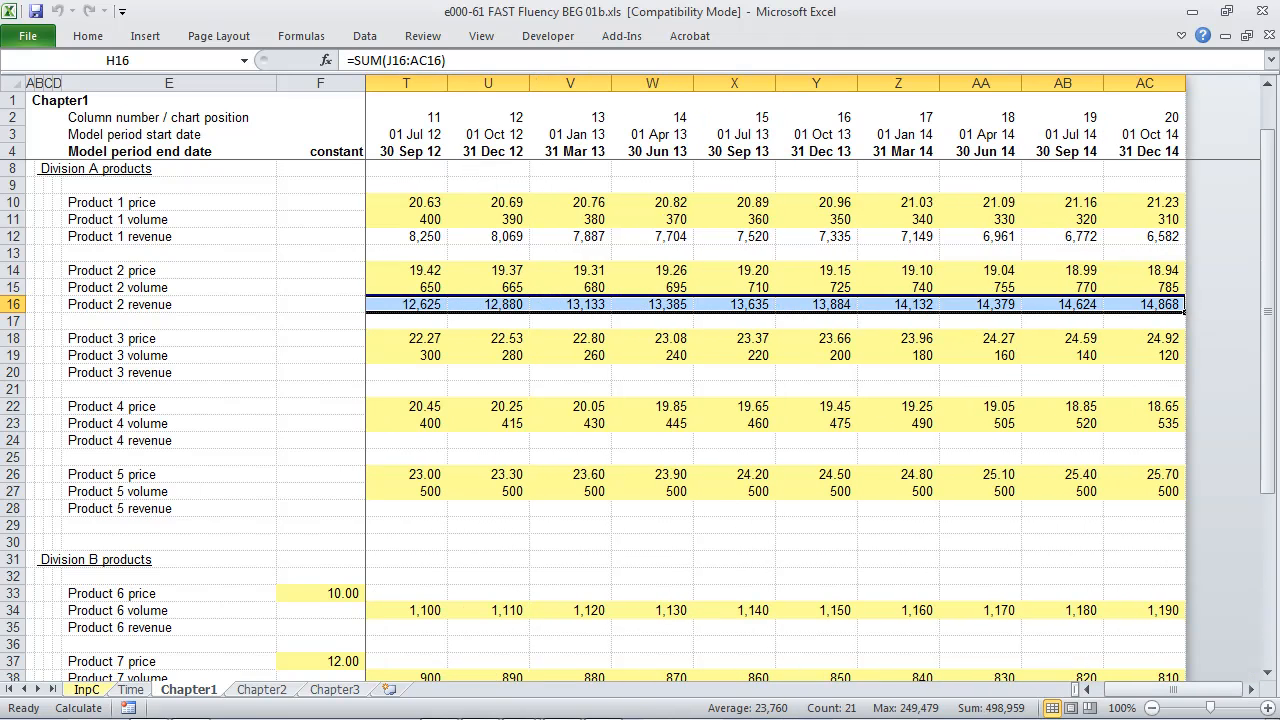
{"action": "key", "text": "ctrl+c"}
{"action": "key", "text": "Home"}
{"action": "key", "text": "Down"}
{"action": "key", "text": "Down"}
{"action": "key", "text": "Down"}
{"action": "key", "text": "Down"}
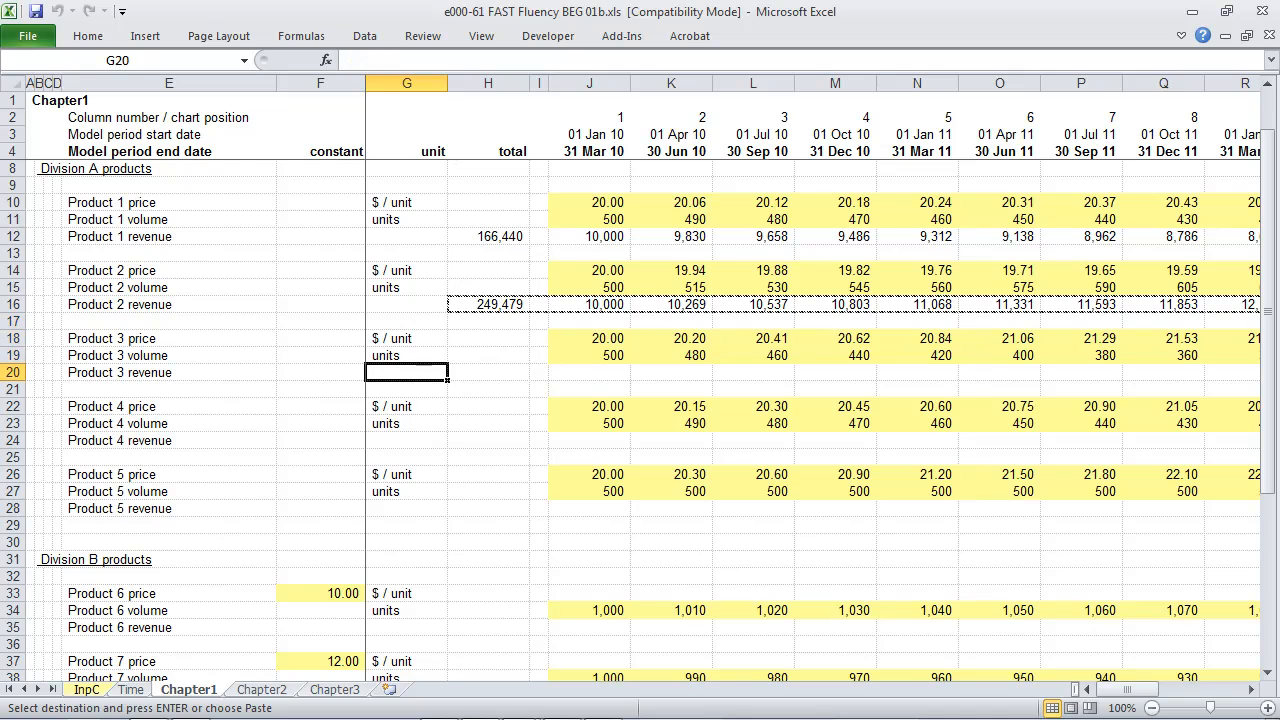
{"action": "key", "text": "Right"}
{"action": "key", "text": "ctrl+v"}
Step: Paste the copied revenue total and period formulas into the Product 4 revenue row, starting at H24
{"action": "key", "text": "Down"}
{"action": "key", "text": "Down"}
{"action": "key", "text": "Down"}
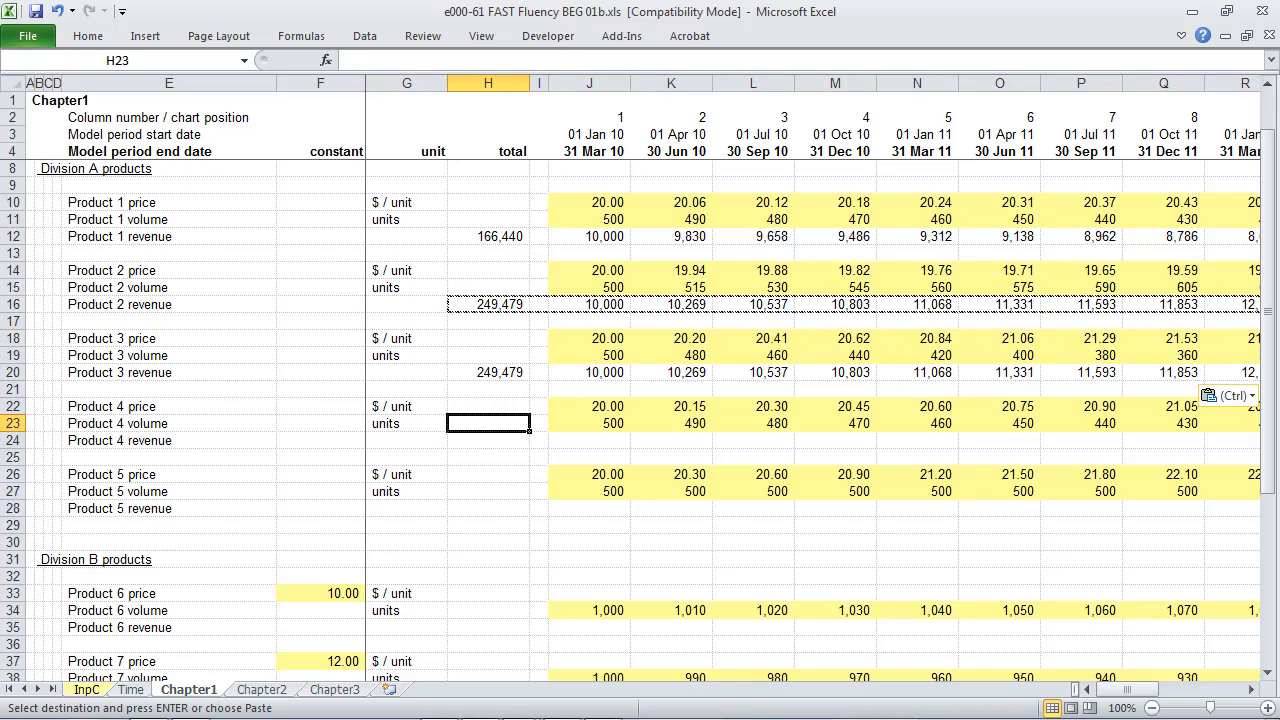
{"action": "key", "text": "Down"}
{"action": "key", "text": "ctrl+v"}
Step: Paste the copied revenue total and period formulas into the Product 5 revenue row, starting at H28, and end the copying
{"action": "key", "text": "Down"}
{"action": "key", "text": "Down"}
{"action": "key", "text": "Down"}
{"action": "key", "text": "Down"}
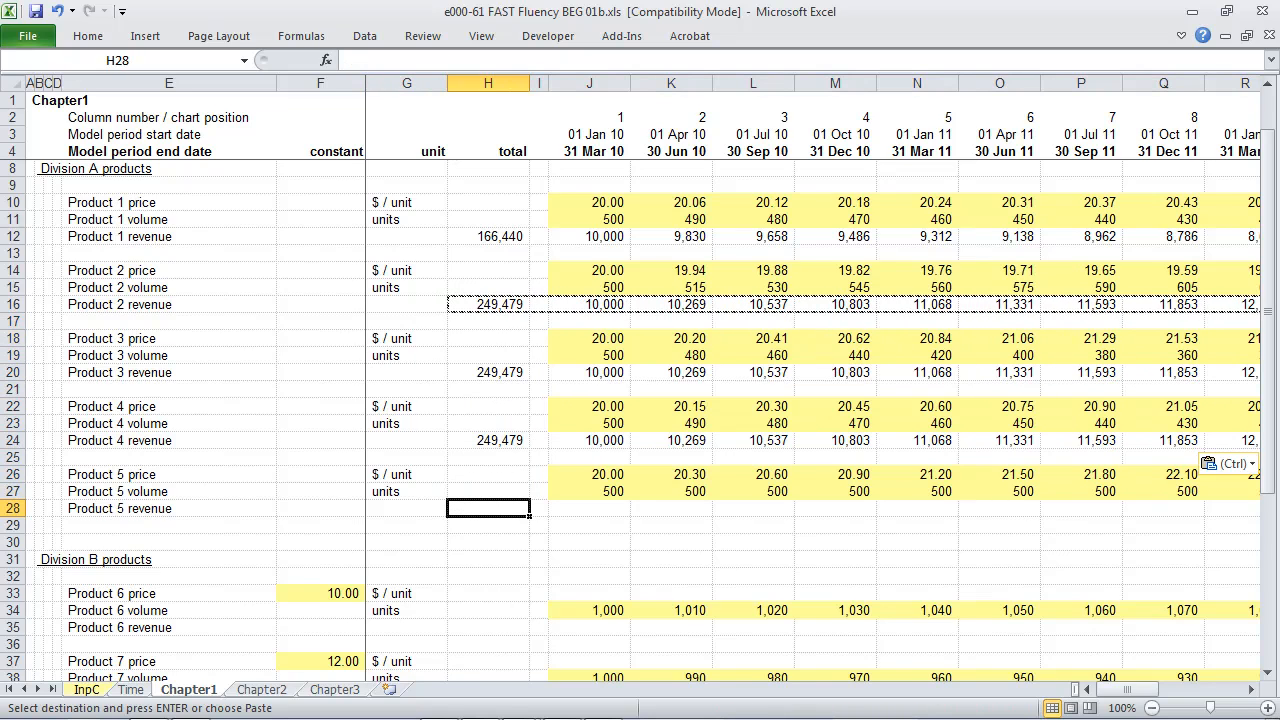
{"action": "key", "text": "ctrl+v"}
{"action": "key", "text": "Escape"}
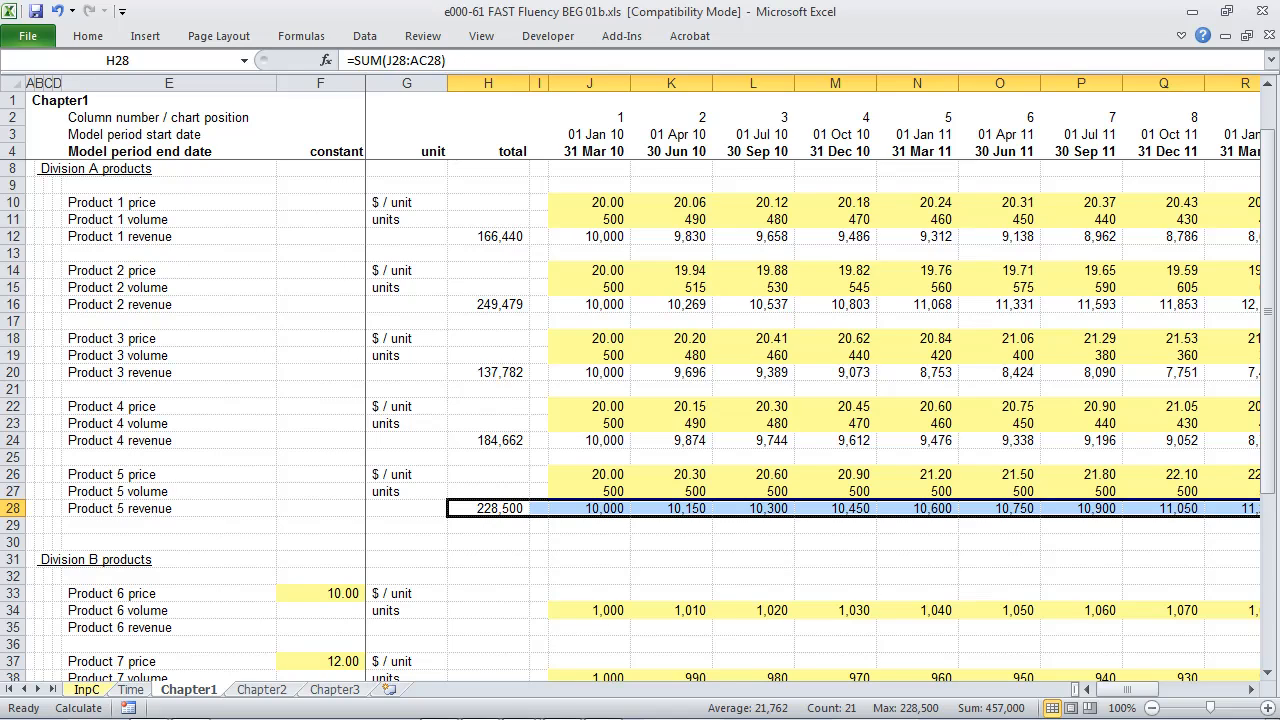
Step: Go to the Division B products heading in B31 and bring the blocks for Products 6 to 10 into view
{"action": "key", "text": "Left"}
{"action": "key", "text": "Left"}
{"action": "key", "text": "Left"}
{"action": "key", "text": "Left"}
{"action": "key", "text": "Left"}
{"action": "key", "text": "Left"}
{"action": "key", "text": "Down"}
{"action": "key", "text": "Down"}
{"action": "key", "text": "Down"}
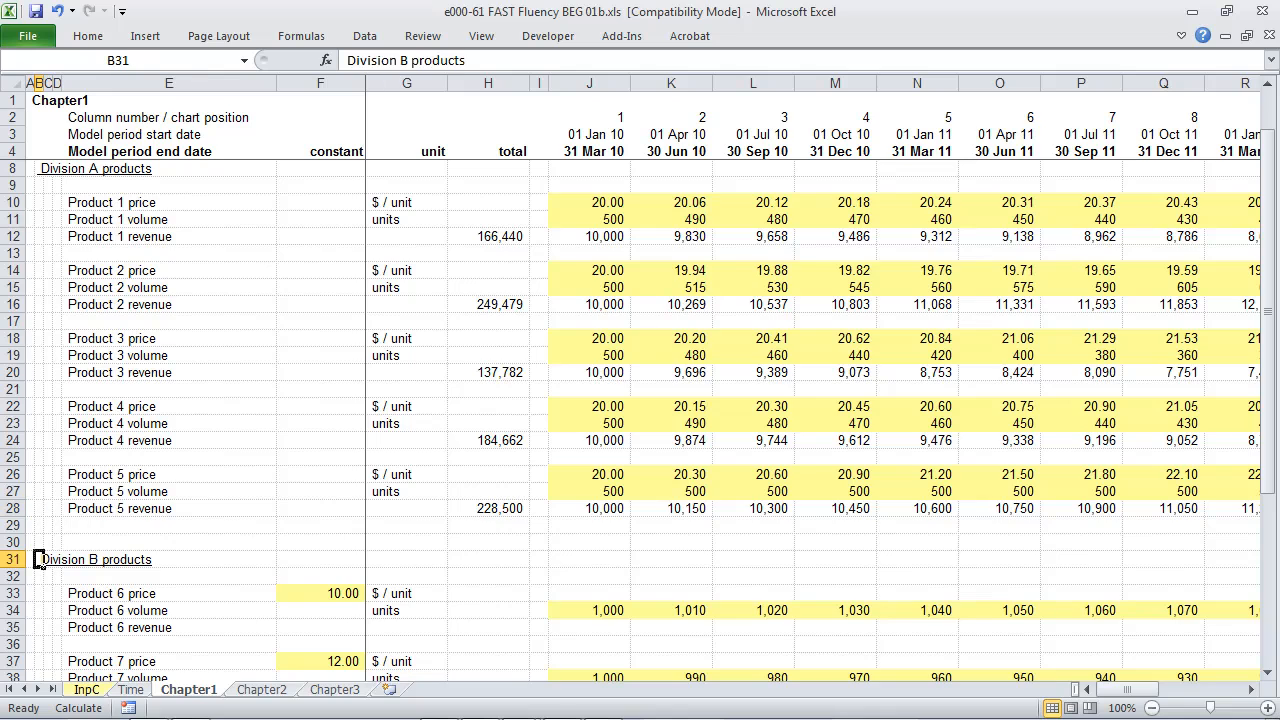
{"action": "key", "text": "ctrl+Down"}
{"action": "key", "text": "ctrl+Up"}
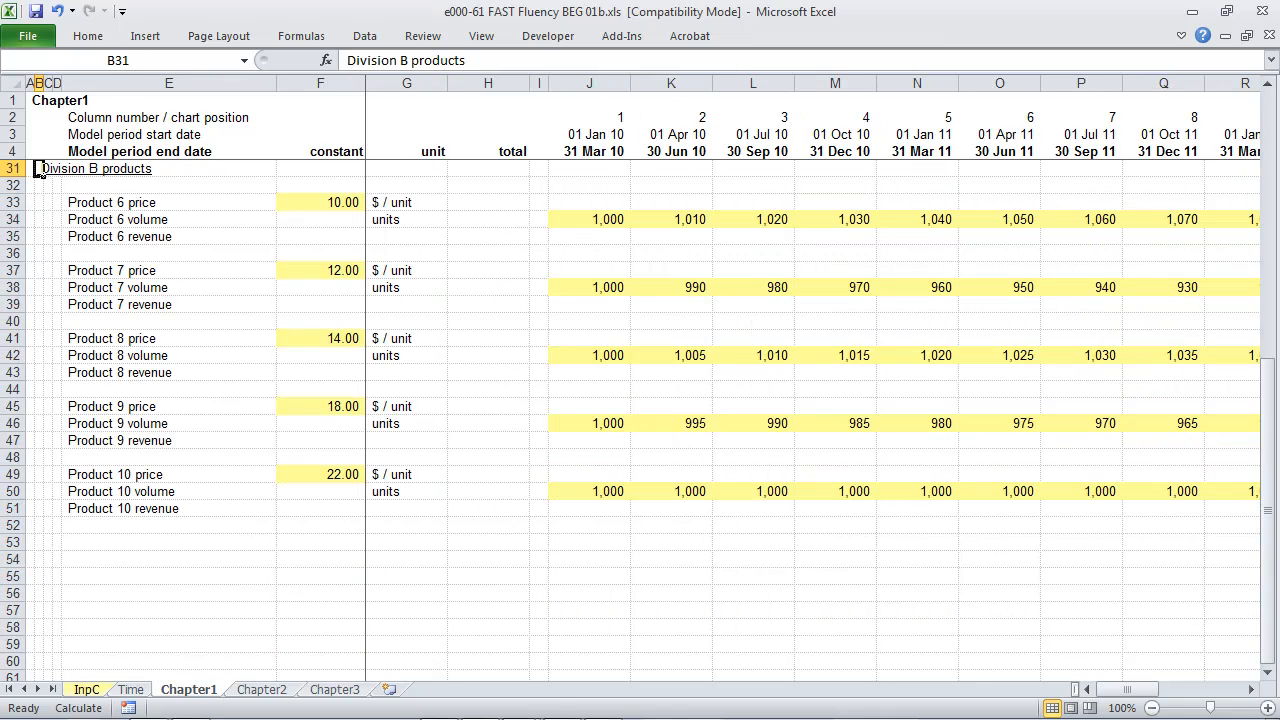
Step: Enter the Product 6 revenue formula = $F33 * J34 in J35, keeping the price column fixed
{"action": "key", "text": "Down"}
{"action": "key", "text": "Down"}
{"action": "key", "text": "Down"}
{"action": "key", "text": "Down"}
{"action": "key", "text": "Down"}
{"action": "key", "text": "Right"}
{"action": "key", "text": "Right"}
{"action": "key", "text": "Right"}
{"action": "key", "text": "Right"}
{"action": "key", "text": "Right"}
{"action": "key", "text": "Right"}
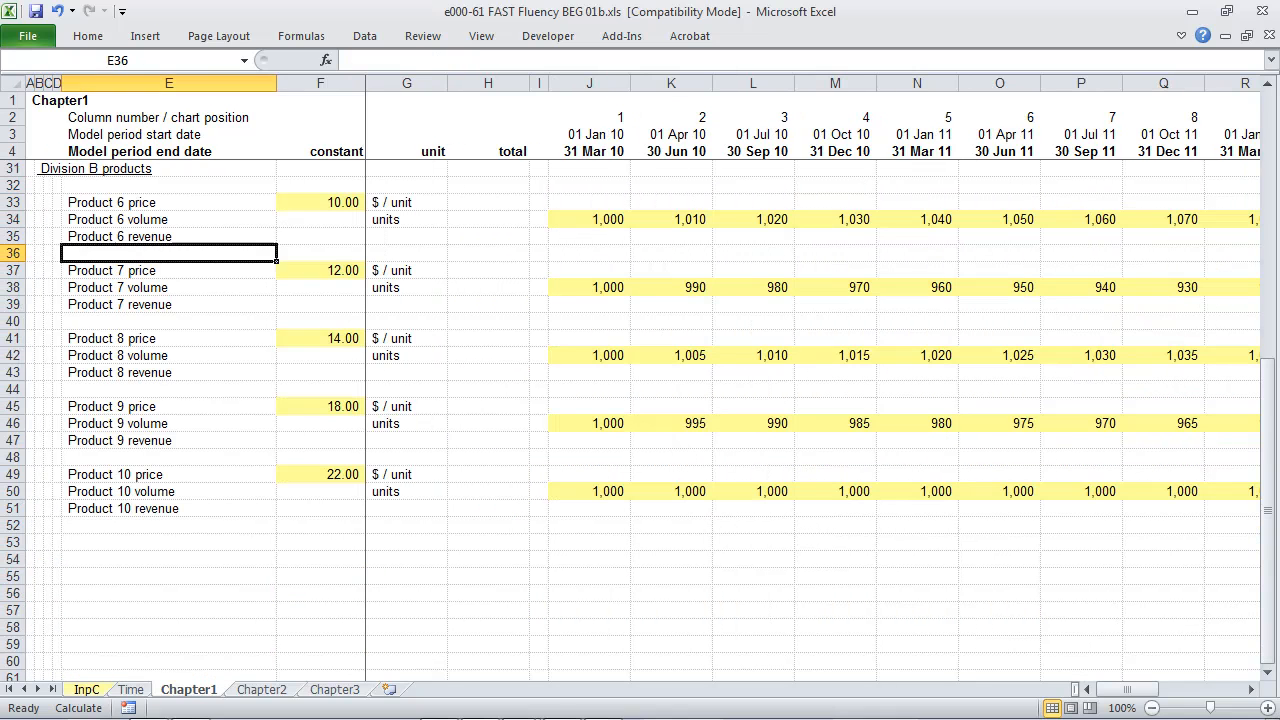
{"action": "key", "text": "Up"}
{"action": "key", "text": "Right"}
{"action": "key", "text": "Right"}
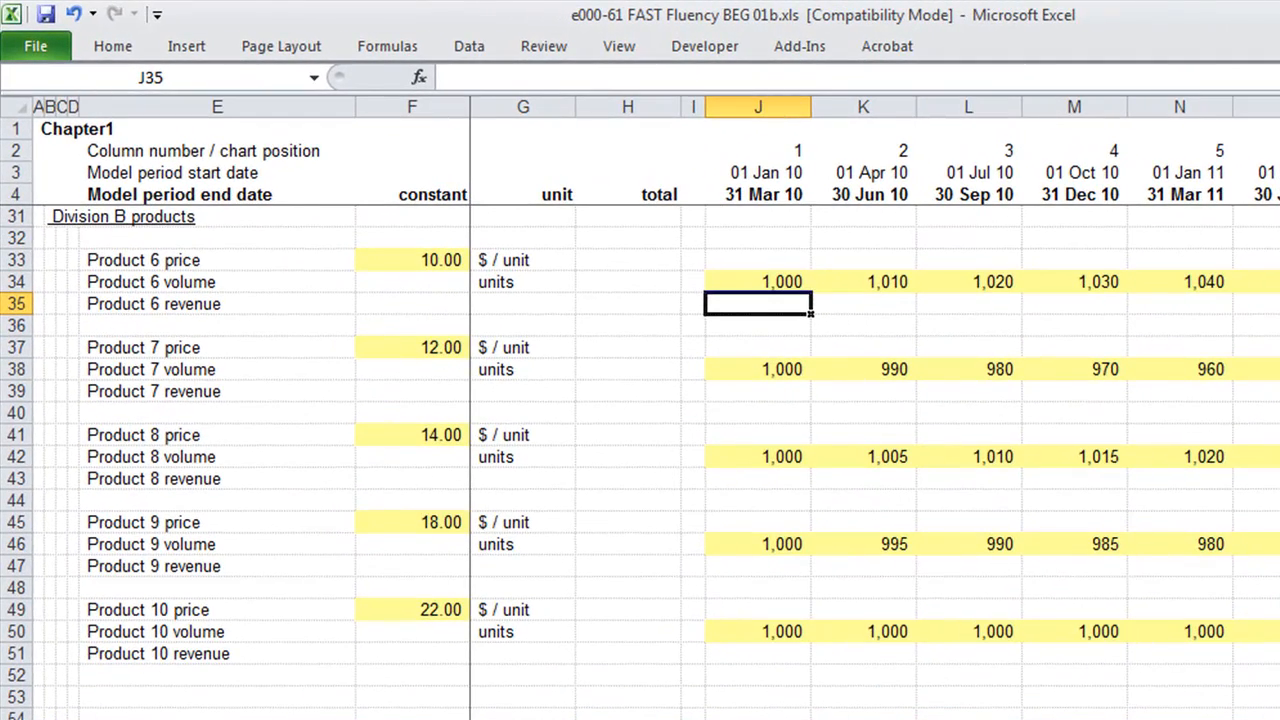
{"action": "type", "text": "="}
{"action": "key", "text": "Up"}
{"action": "key", "text": "Up"}
{"action": "key", "text": "Left"}
{"action": "key", "text": "Left"}
{"action": "key", "text": "Left"}
{"action": "key", "text": "Left"}
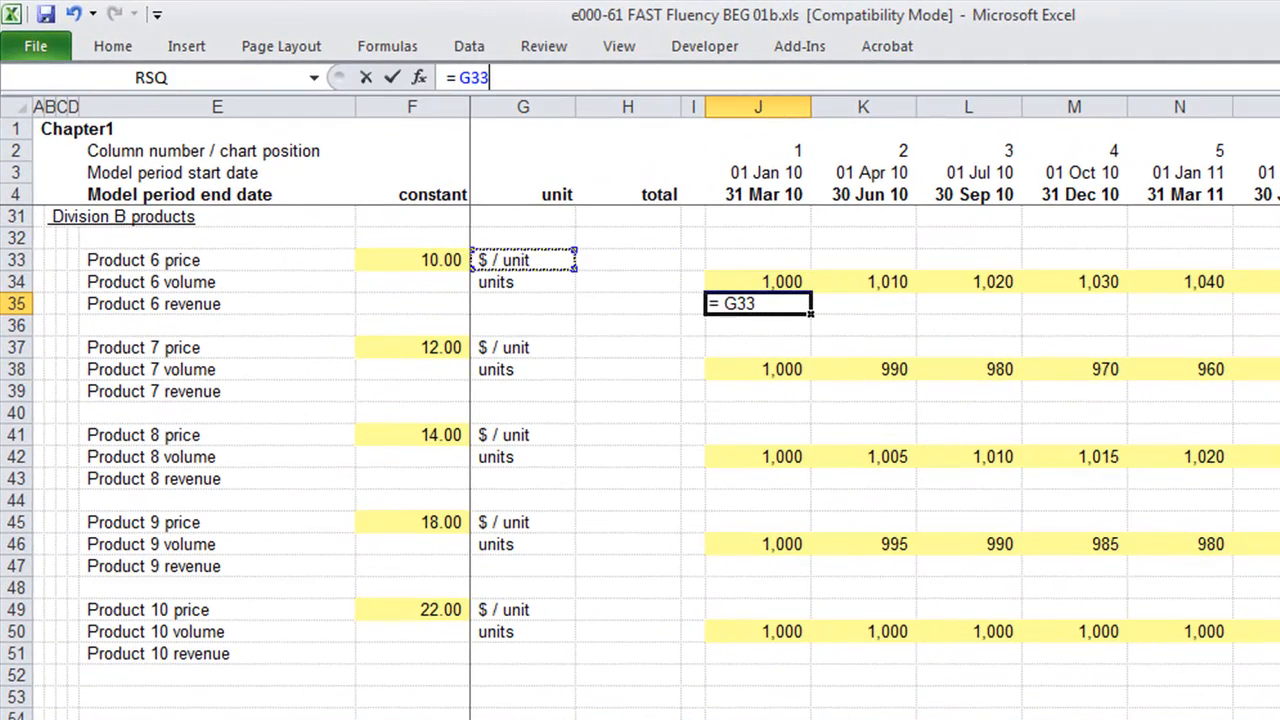
{"action": "key", "text": "F4"}
{"action": "key", "text": "F4"}
{"action": "key", "text": "F4"}
{"action": "type", "text": "*"}
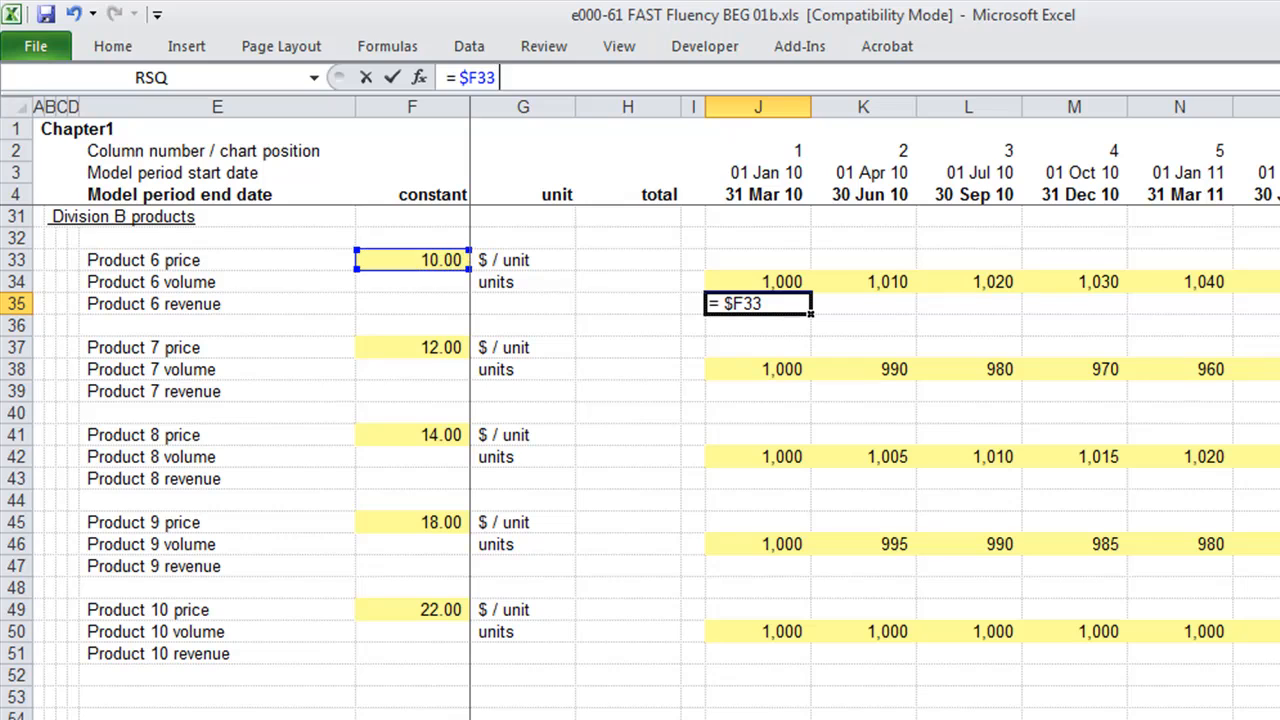
{"action": "key", "text": "Up"}
{"action": "key", "text": "ctrl+Return"}
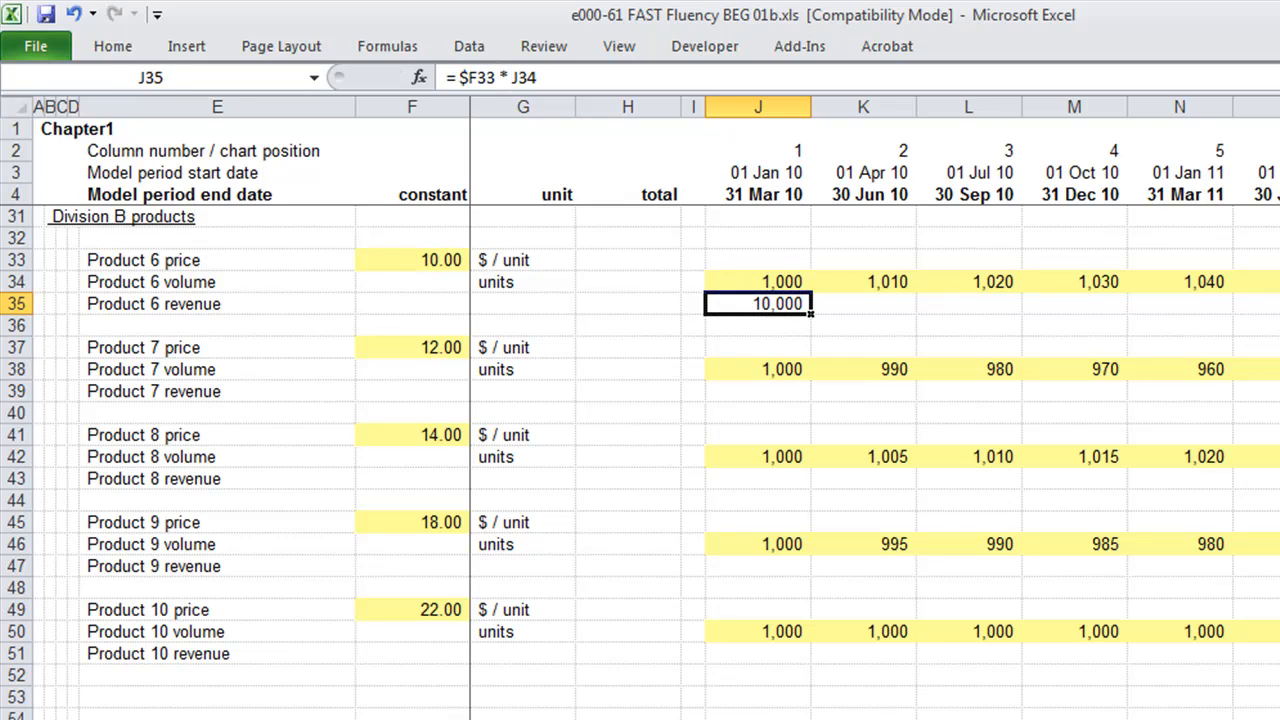
Step: Fill the Product 6 revenue formula from J35 across to AC35 and recalculate the sheet
{"action": "key", "text": "ctrl+shift+Right"}
{"action": "key", "text": "ctrl+r"}
{"action": "key", "text": "Home"}
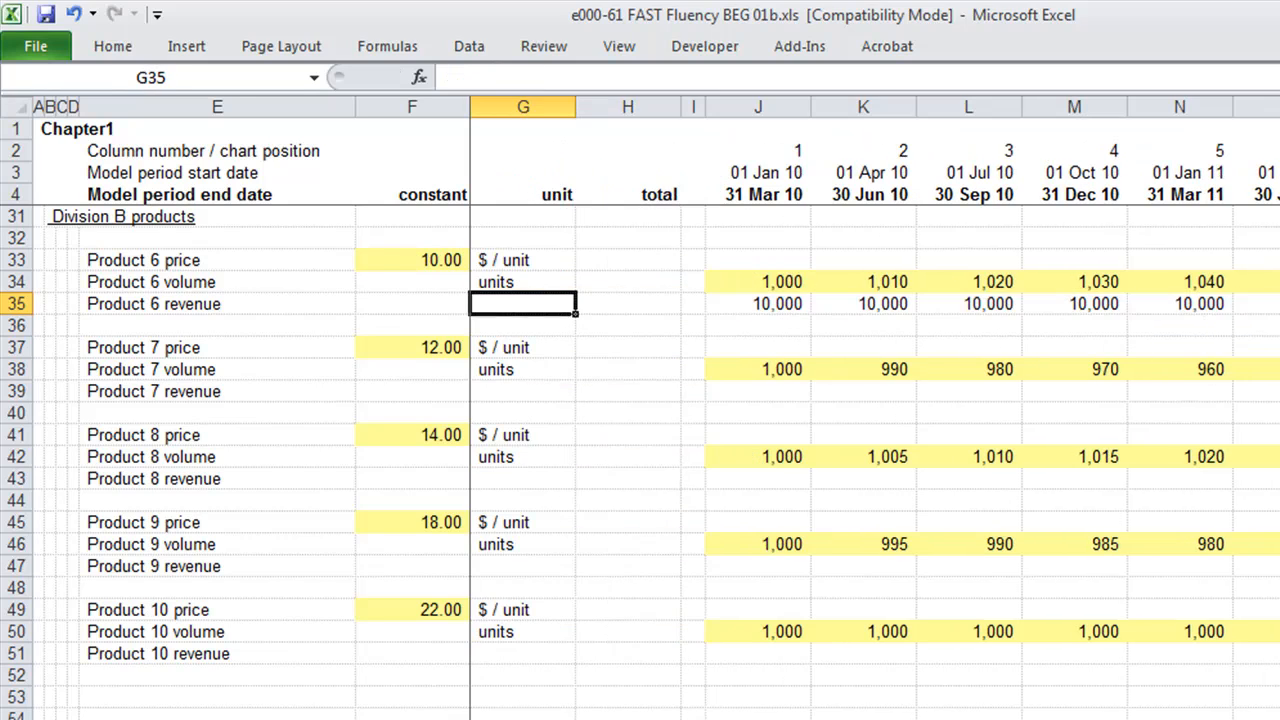
{"action": "key", "text": "F9"}
Step: Total the Product 6 revenue in H35 with =SUM(J35:AC35)
{"action": "key", "text": "Right"}
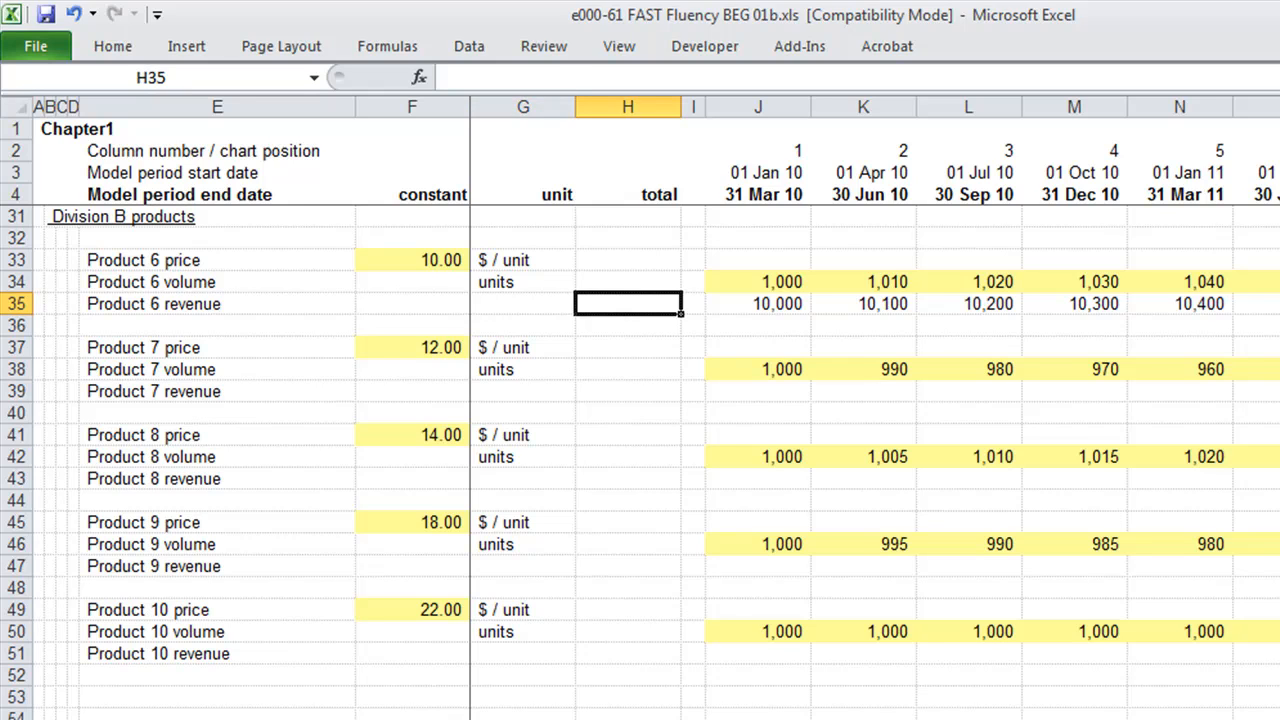
{"action": "key", "text": "alt+equal"}
{"action": "key", "text": "Right"}
{"action": "key", "text": "Right"}
{"action": "key", "text": "Down"}
{"action": "key", "text": "Down"}
{"action": "key", "text": "Down"}
{"action": "key", "text": "Down"}
{"action": "key", "text": "Down"}
{"action": "key", "text": "Down"}
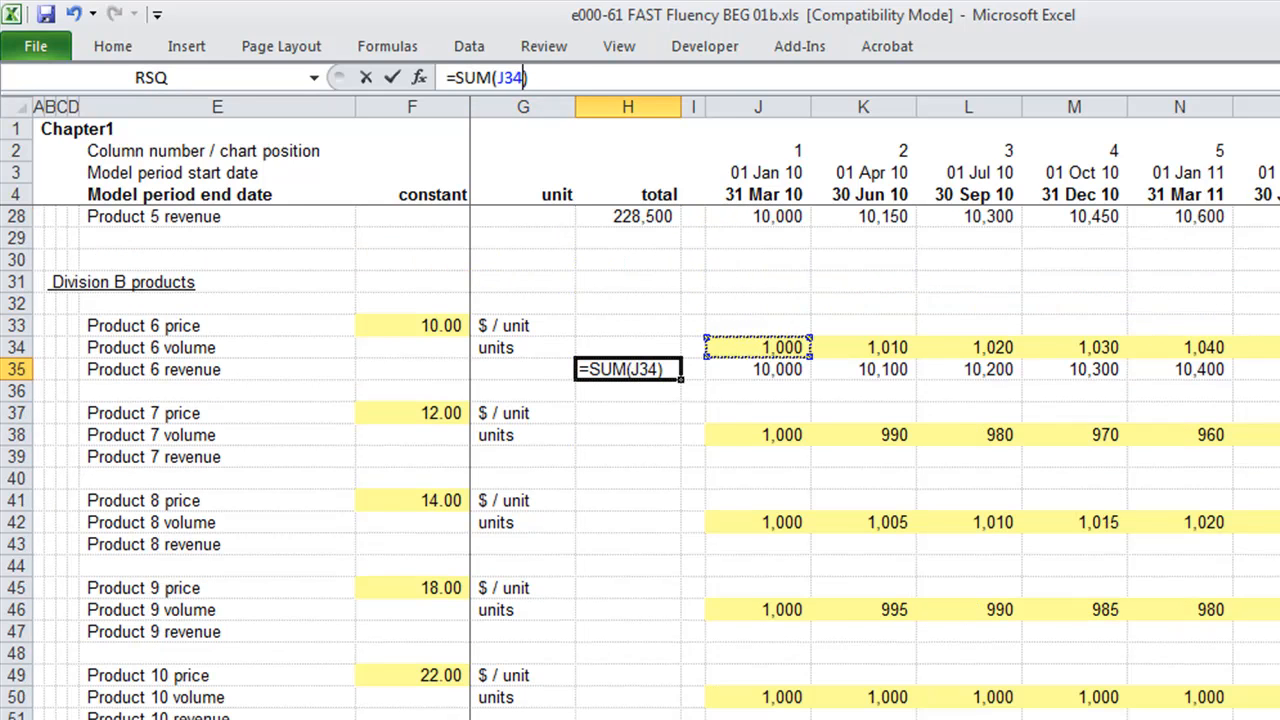
{"action": "key", "text": "Down"}
{"action": "key", "text": "ctrl+shift+Right"}
{"action": "key", "text": "ctrl+Return"}
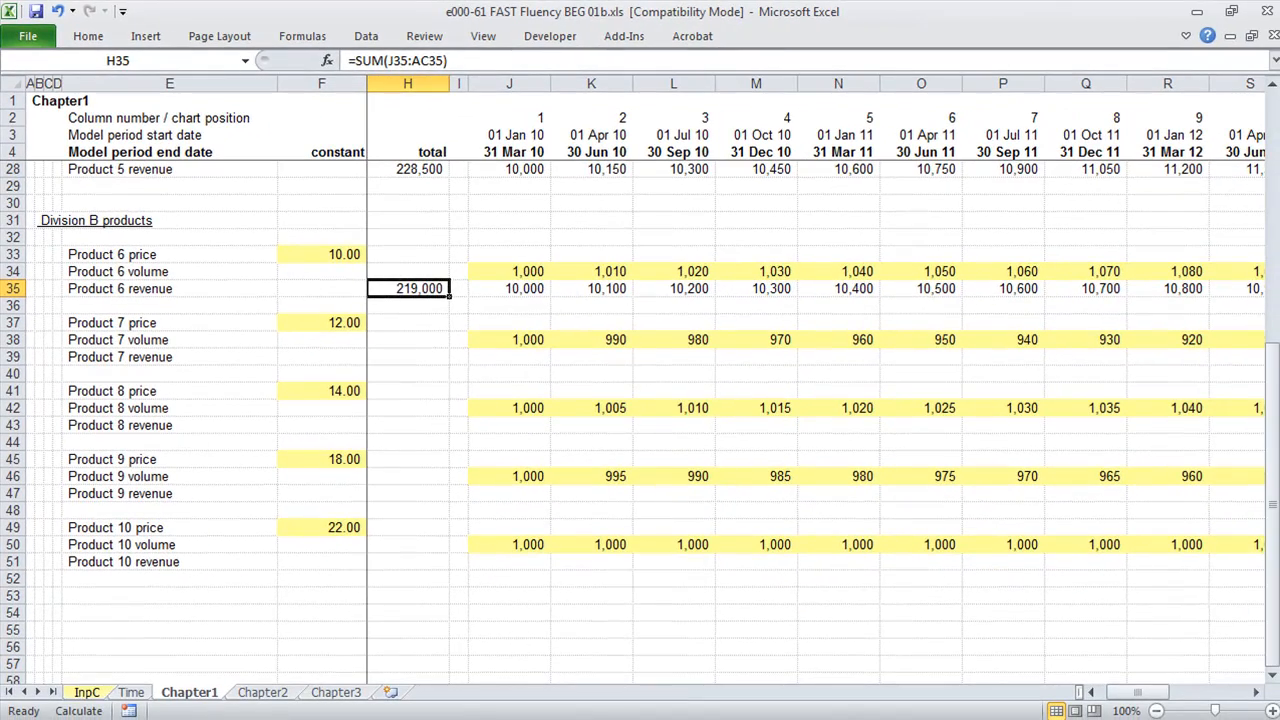
Step: Check the Product 6 revenue in J35:AC35 on a quick chart sheet and delete that chart sheet
{"action": "key", "text": "Right"}
{"action": "key", "text": "Right"}
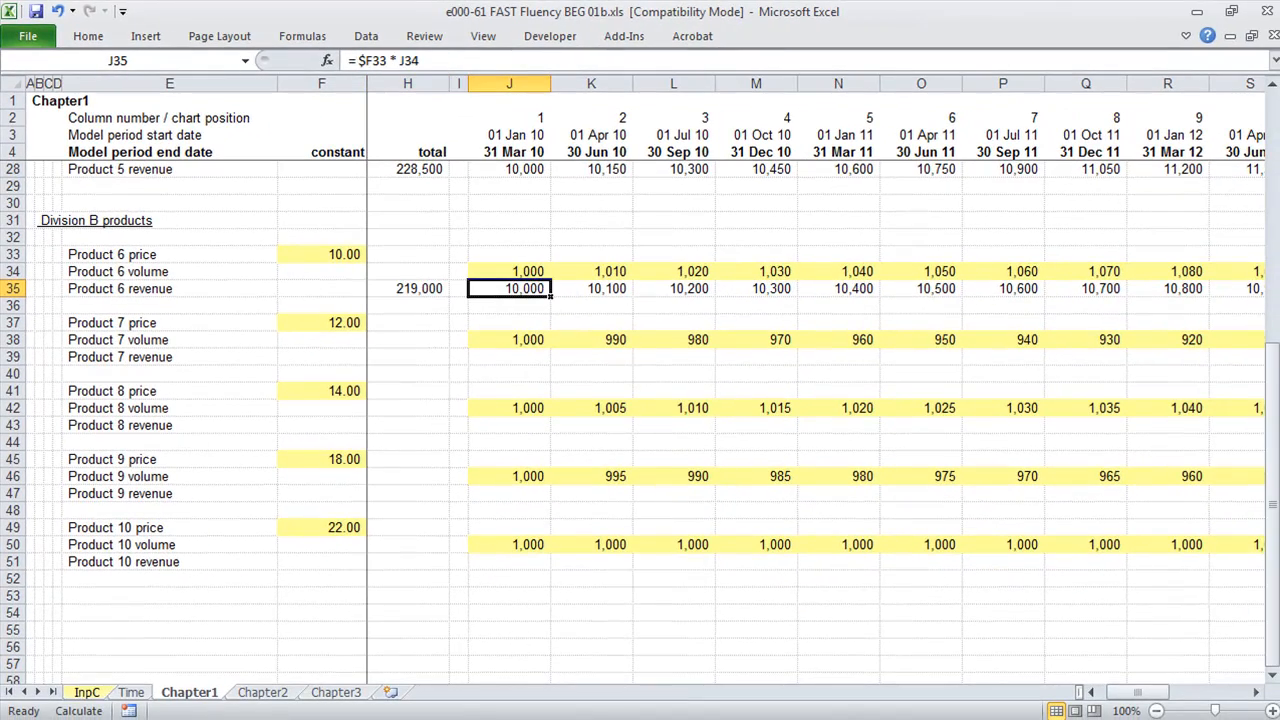
{"action": "key", "text": "ctrl+shift+Right"}
{"action": "key", "text": "F11"}
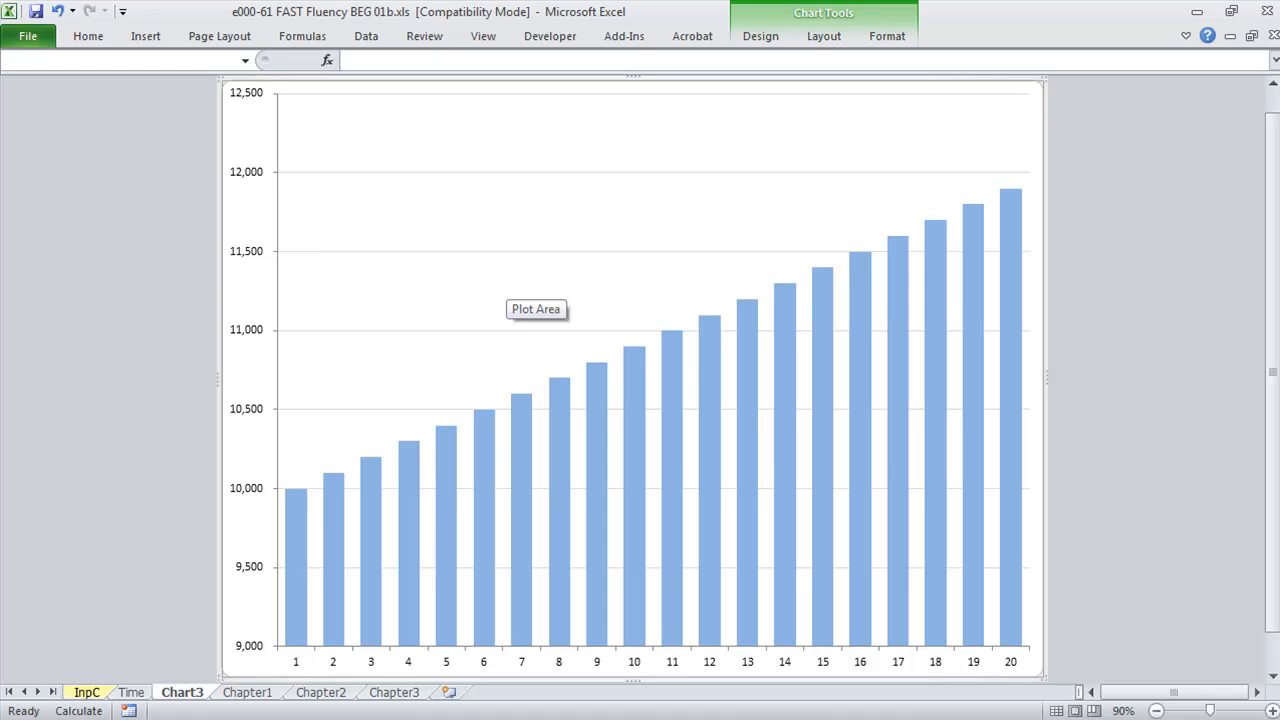
{"action": "key", "text": "alt"}
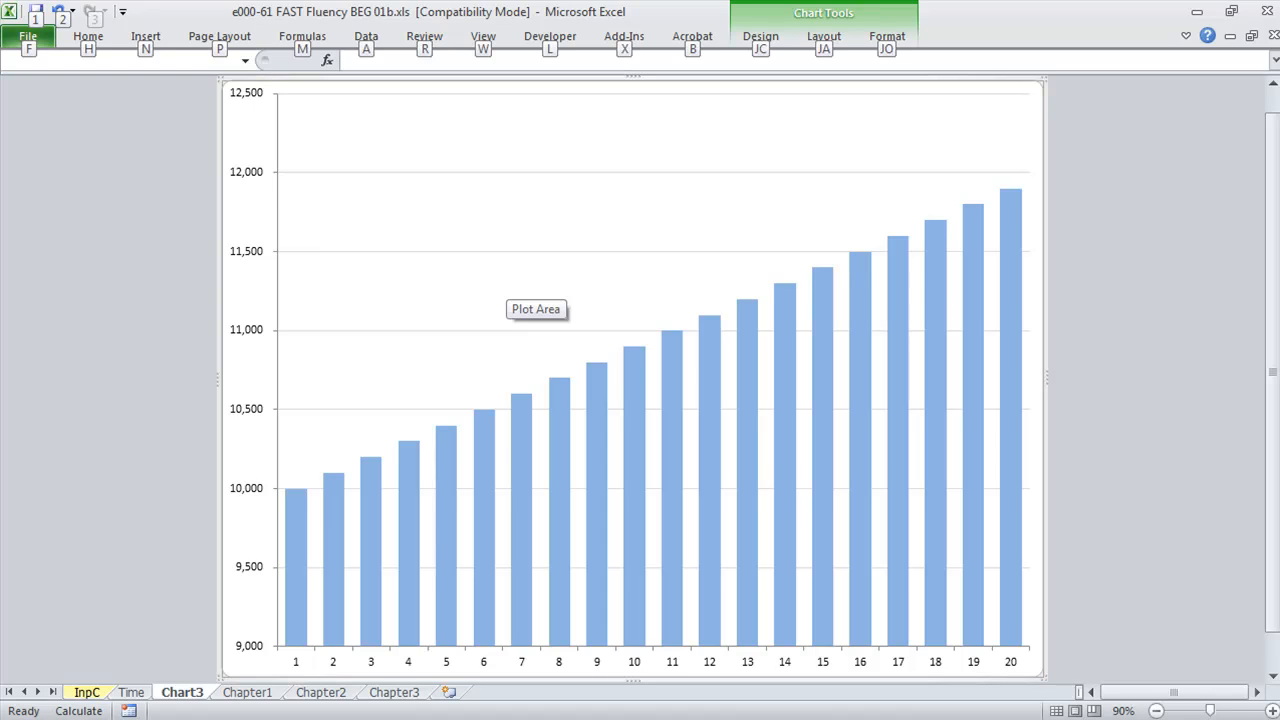
{"action": "key", "text": "e"}
{"action": "key", "text": "l"}
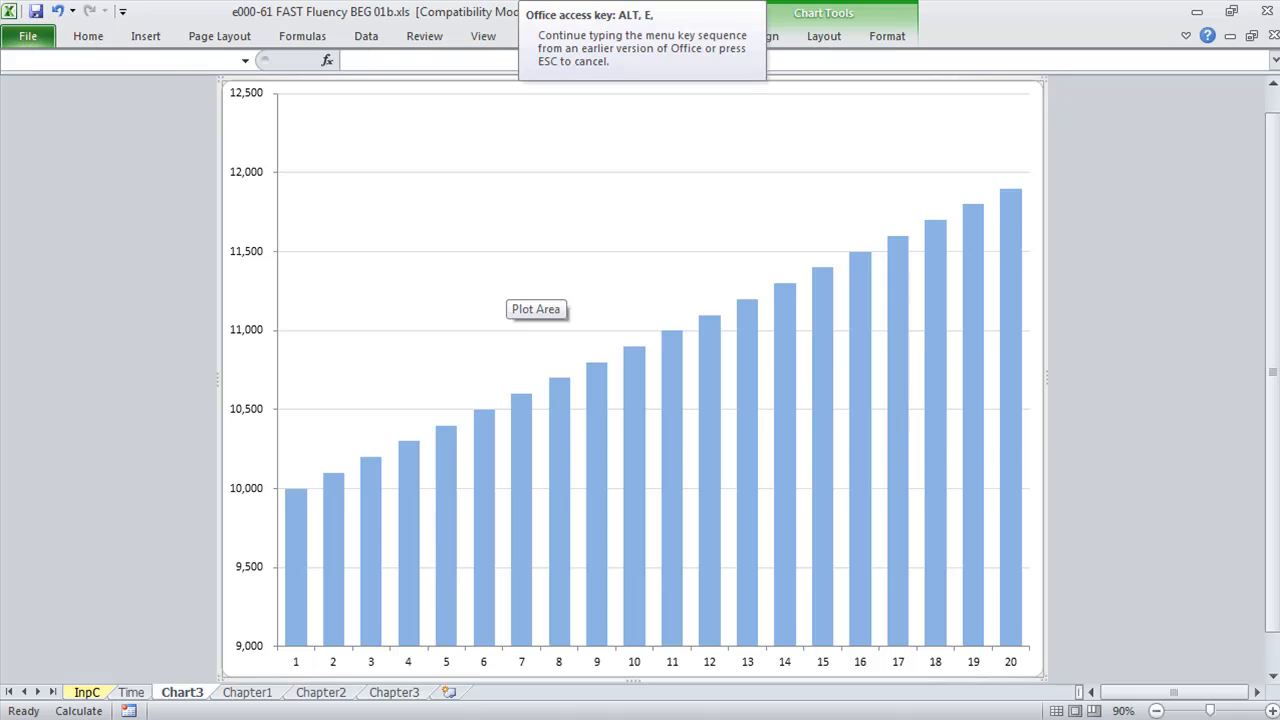
{"action": "key", "text": "Return"}
Step: Enter the Product 7 revenue formula = $F37 * J38 in J39, keeping the price column fixed
{"action": "key", "text": "Home"}
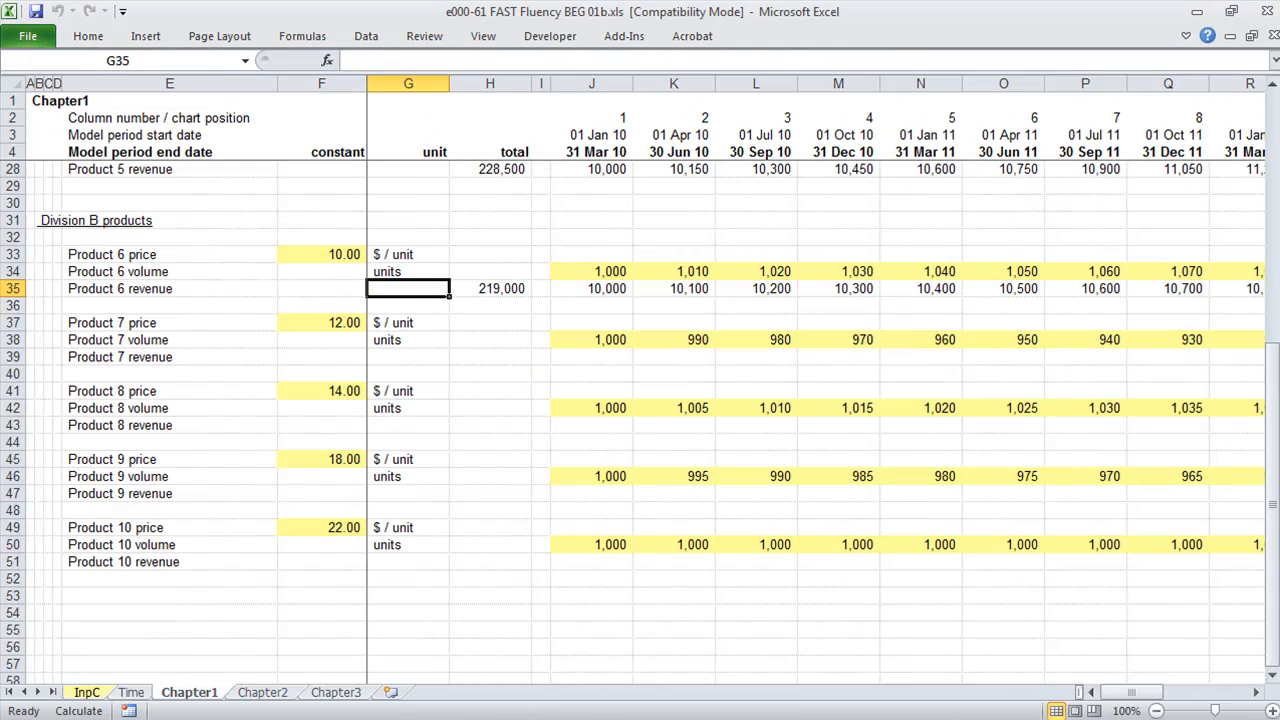
{"action": "key", "text": "Down"}
{"action": "key", "text": "Down"}
{"action": "key", "text": "Down"}
{"action": "key", "text": "Down"}
{"action": "key", "text": "Right"}
{"action": "key", "text": "Right"}
{"action": "key", "text": "Right"}
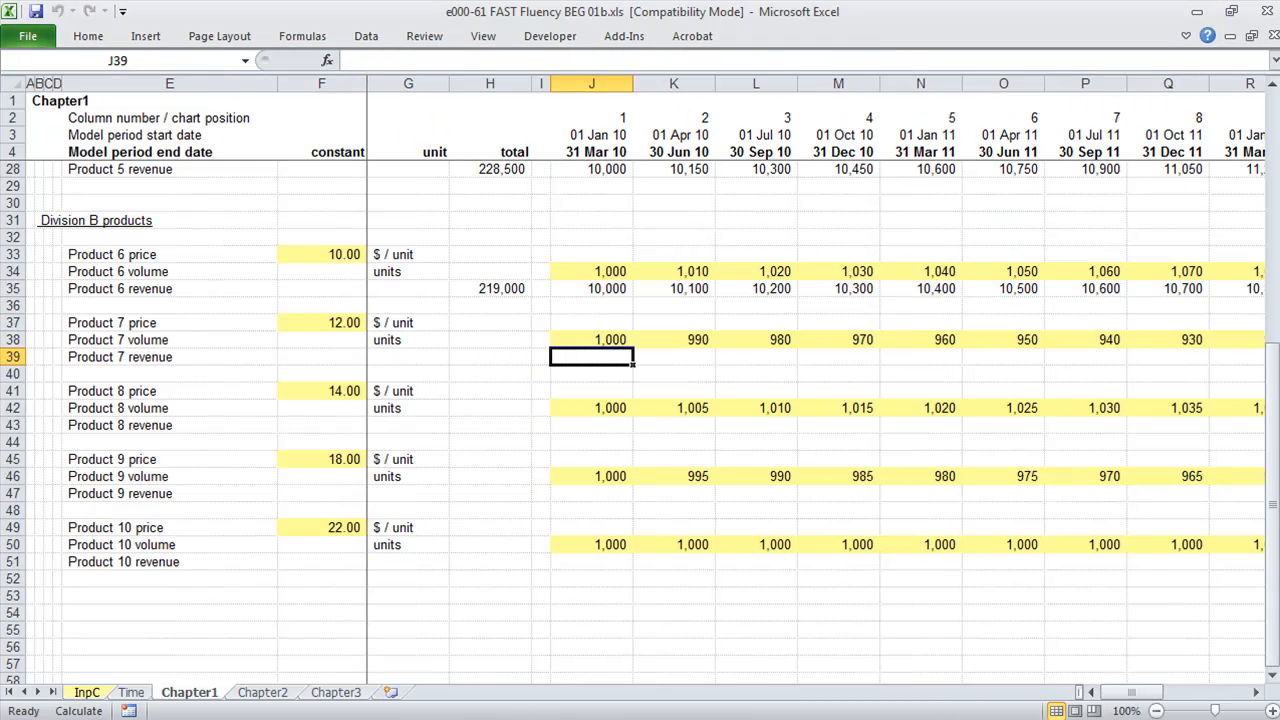
{"action": "type", "text": "="}
{"action": "key", "text": "Up"}
{"action": "key", "text": "Up"}
{"action": "key", "text": "Left"}
{"action": "key", "text": "Left"}
{"action": "key", "text": "Left"}
{"action": "key", "text": "Left"}
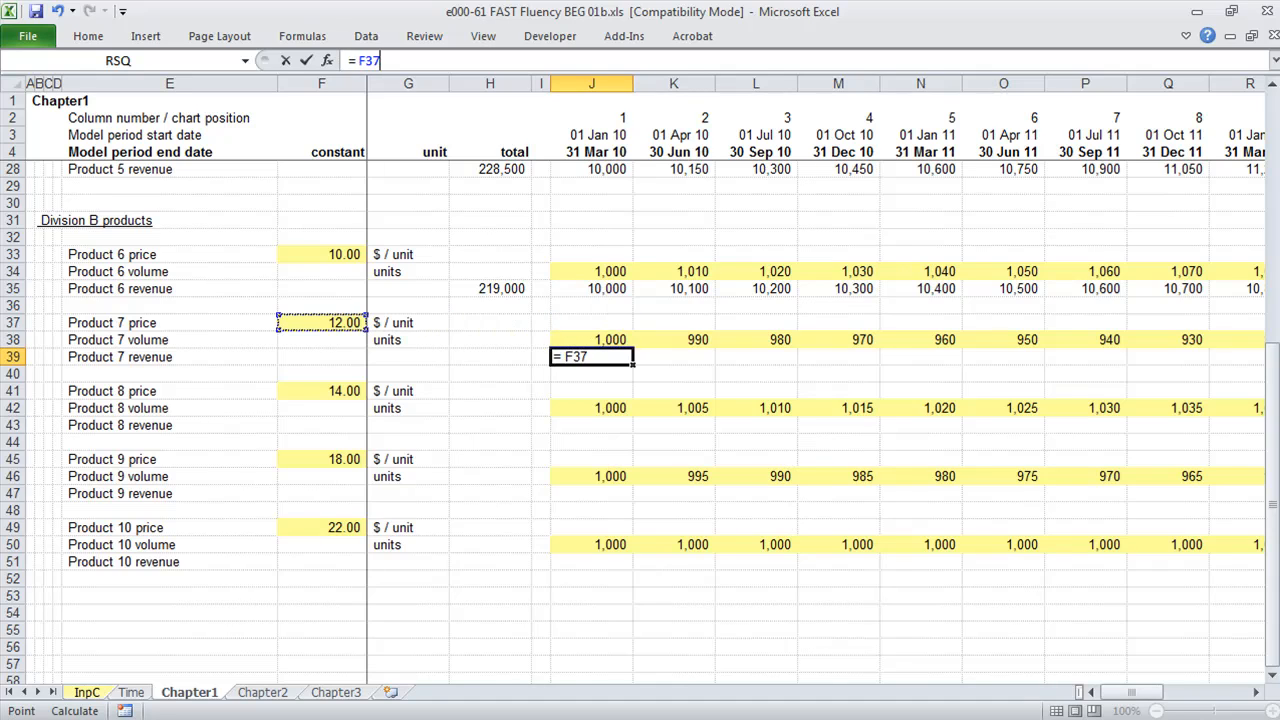
{"action": "key", "text": "F4"}
{"action": "key", "text": "F4"}
{"action": "key", "text": "F4"}
{"action": "type", "text": "*"}
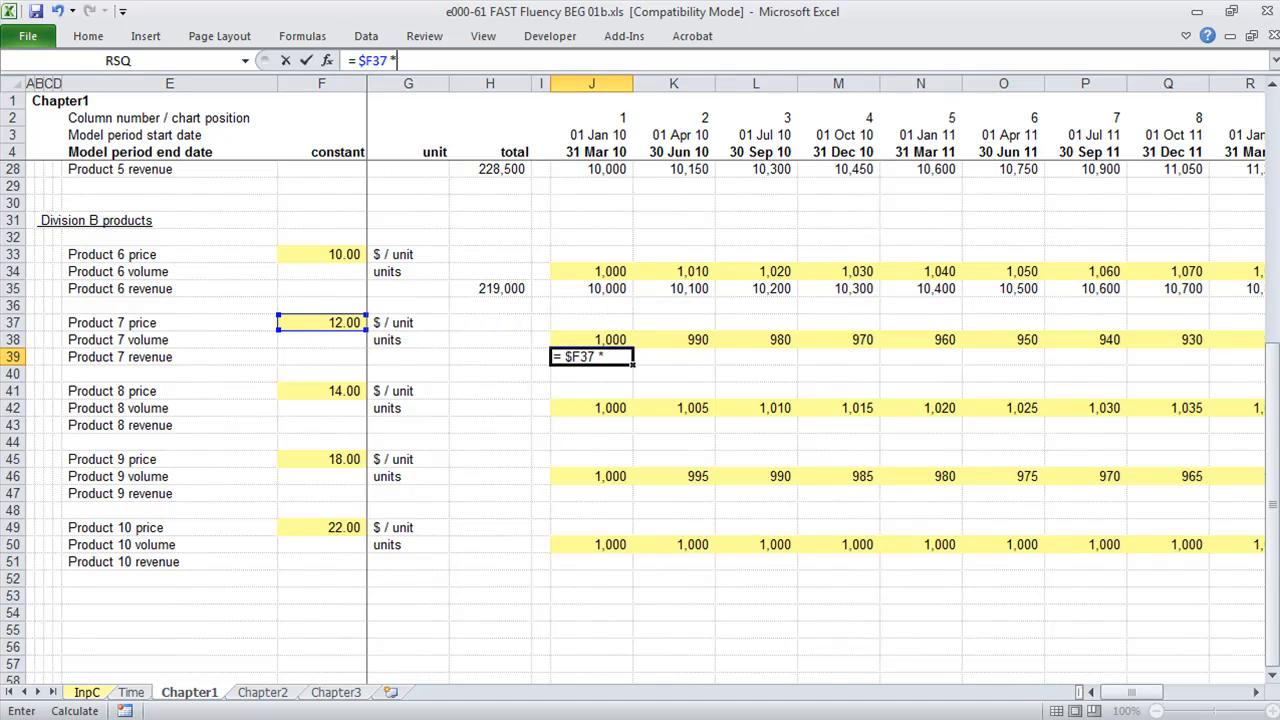
{"action": "key", "text": "Up"}
{"action": "key", "text": "ctrl+Return"}
Step: Copy the Product 7 revenue formula in J39 across all periods through AC39
{"action": "key", "text": "ctrl+c"}
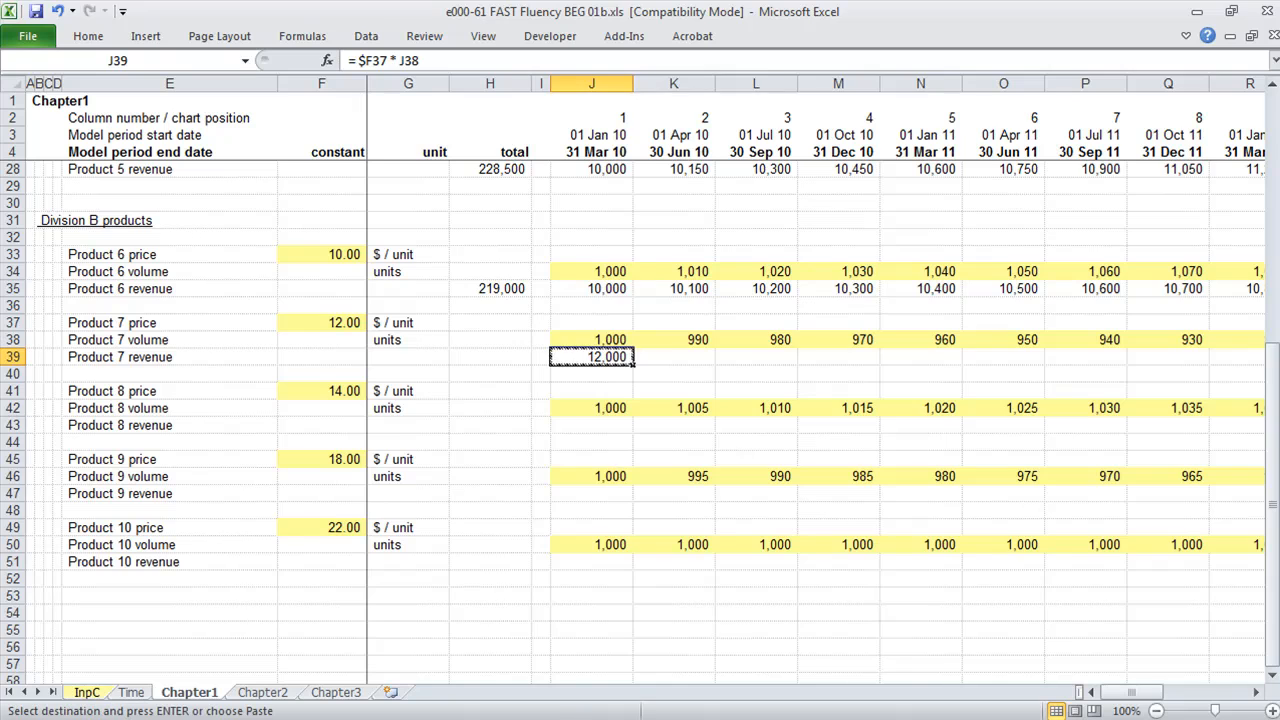
{"action": "key", "text": "shift+Up"}
{"action": "key", "text": "ctrl+shift+Right"}
{"action": "key", "text": "shift+Down"}
{"action": "key", "text": "Return"}
{"action": "key", "text": "Home"}
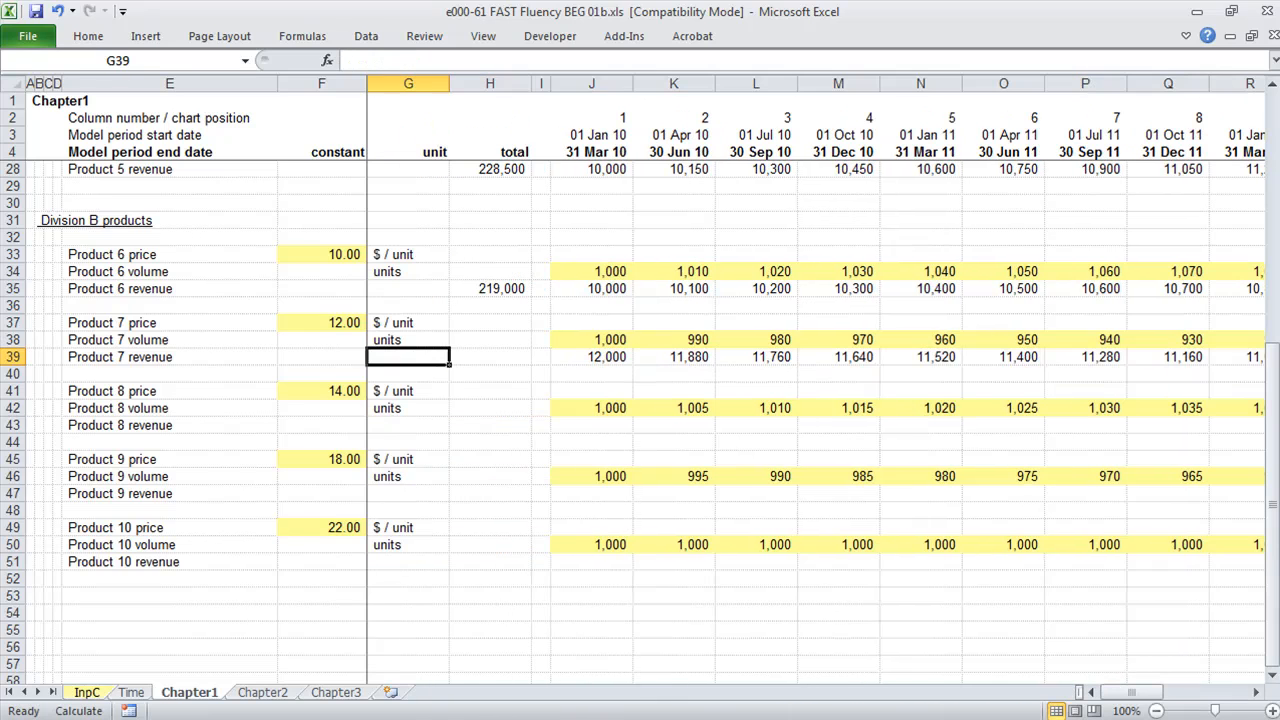
Step: Total the Product 7 revenue in H39 with =SUM(J39:AC39)
{"action": "key", "text": "Right"}
{"action": "key", "text": "alt+equal"}
{"action": "key", "text": "Right"}
{"action": "key", "text": "Right"}
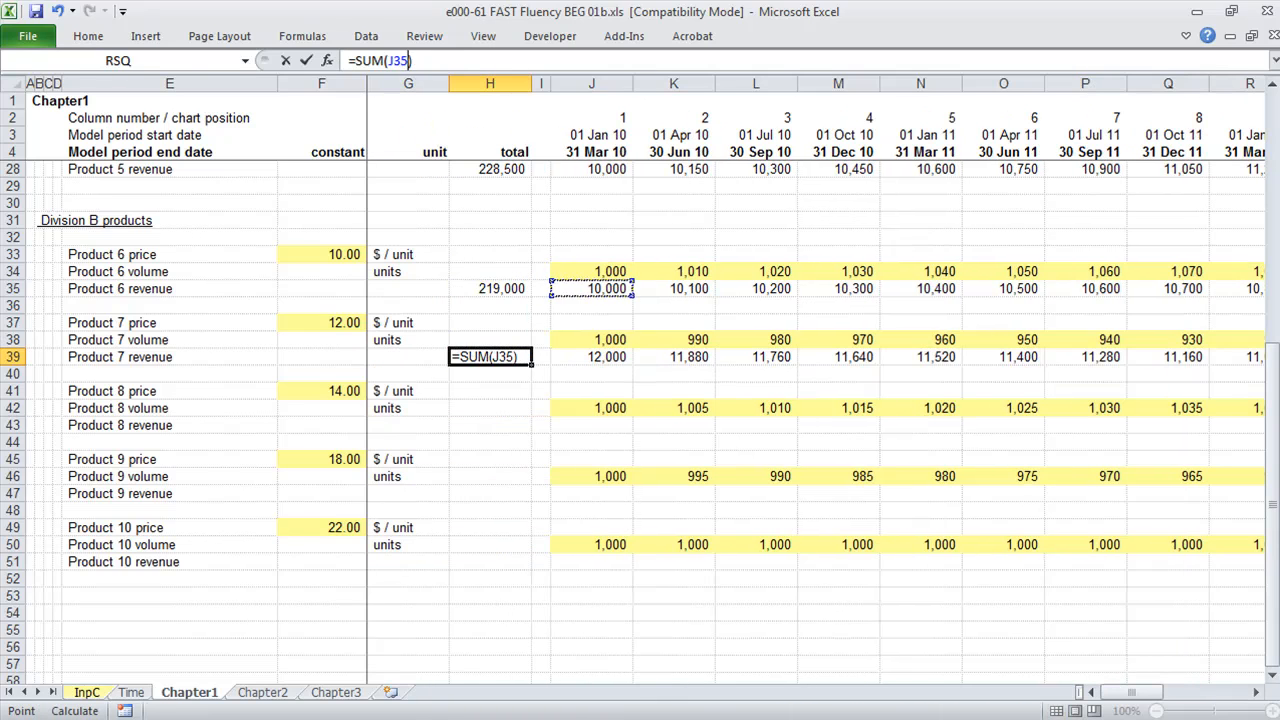
{"action": "key", "text": "Down"}
{"action": "key", "text": "Down"}
{"action": "key", "text": "Down"}
{"action": "key", "text": "Down"}
{"action": "key", "text": "ctrl+shift+Right"}
{"action": "key", "text": "Return"}
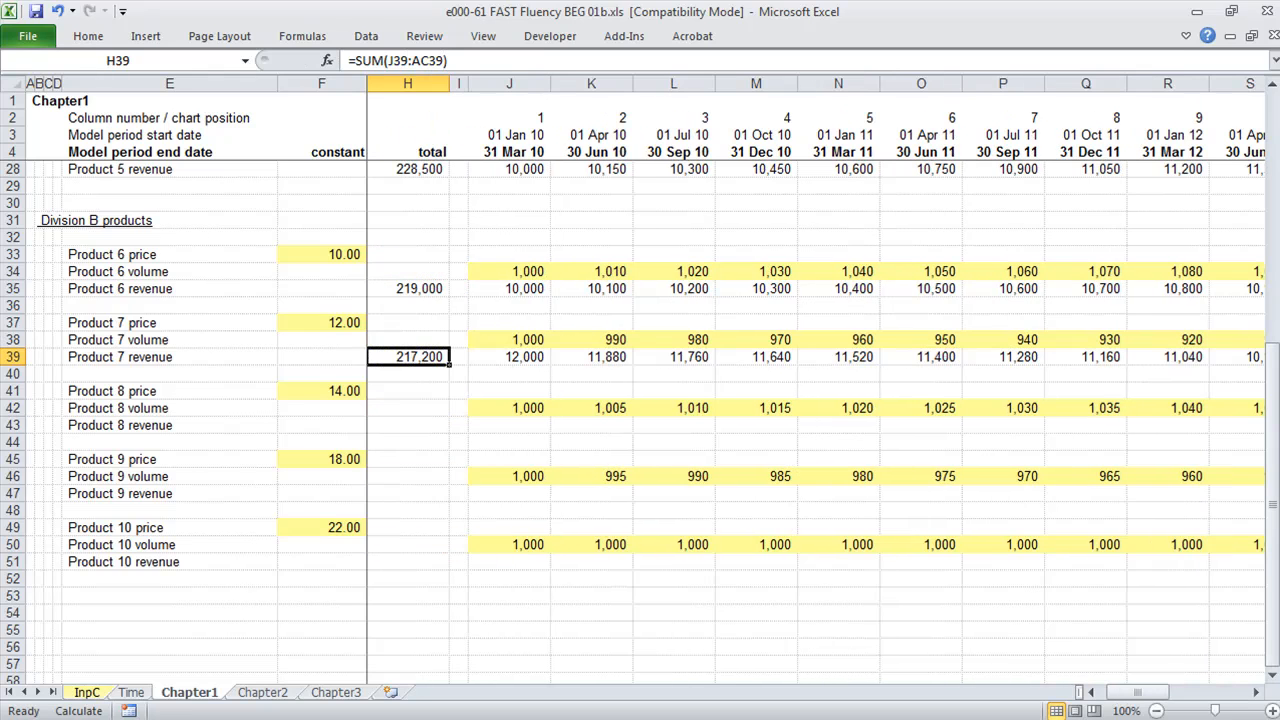
Step: Check the Product 7 revenue in J39:AC39 on a quick chart sheet and delete that chart sheet
{"action": "key", "text": "Left"}
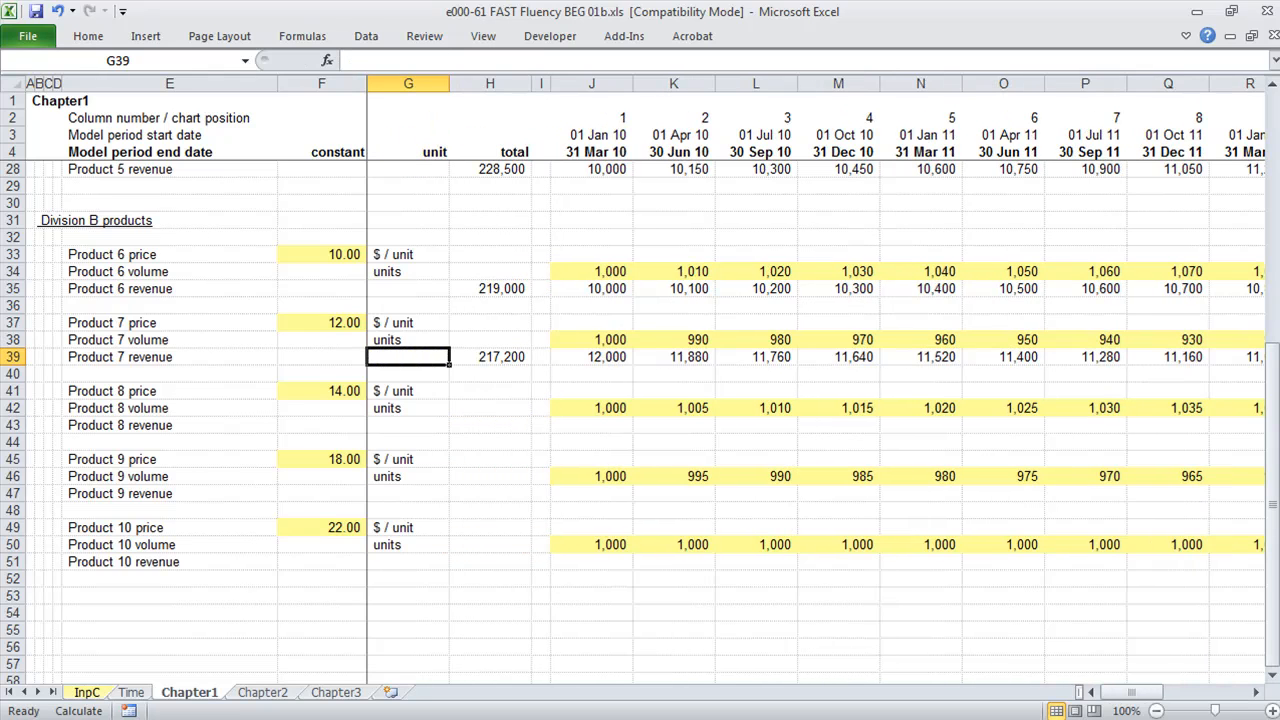
{"action": "key", "text": "Right"}
{"action": "key", "text": "Right"}
{"action": "key", "text": "Right"}
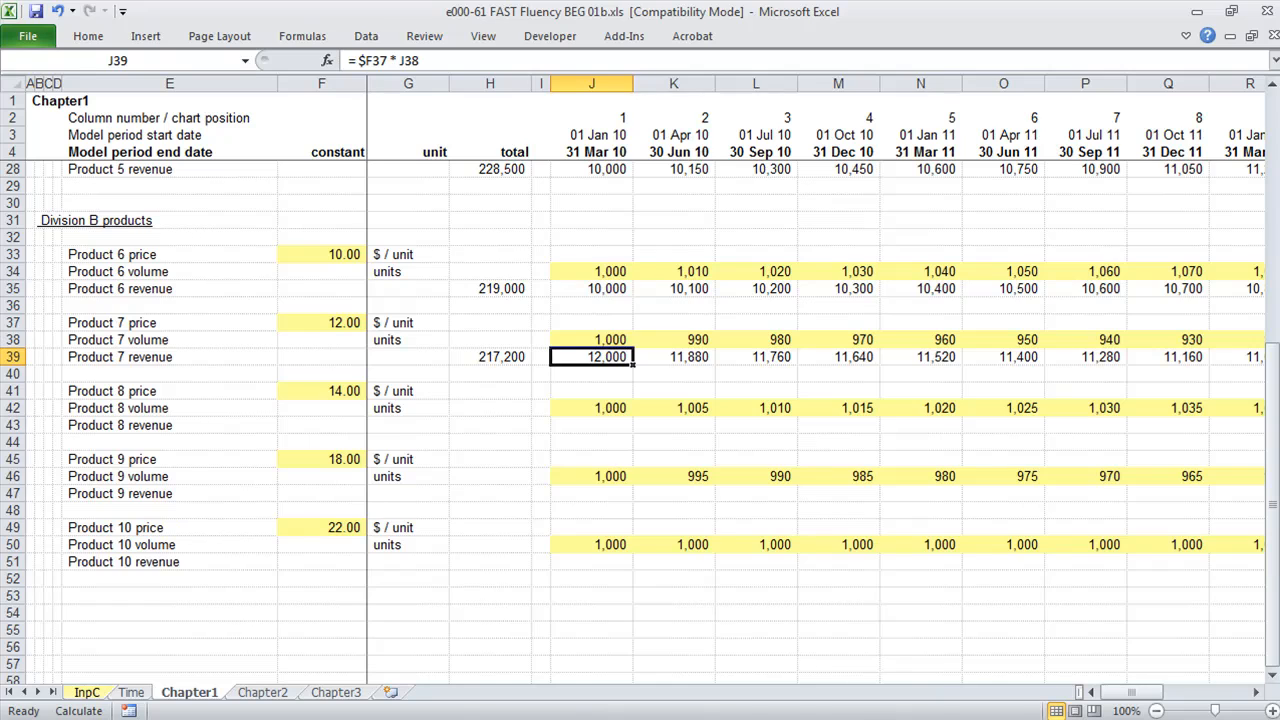
{"action": "key", "text": "ctrl+shift+Right"}
{"action": "key", "text": "F11"}
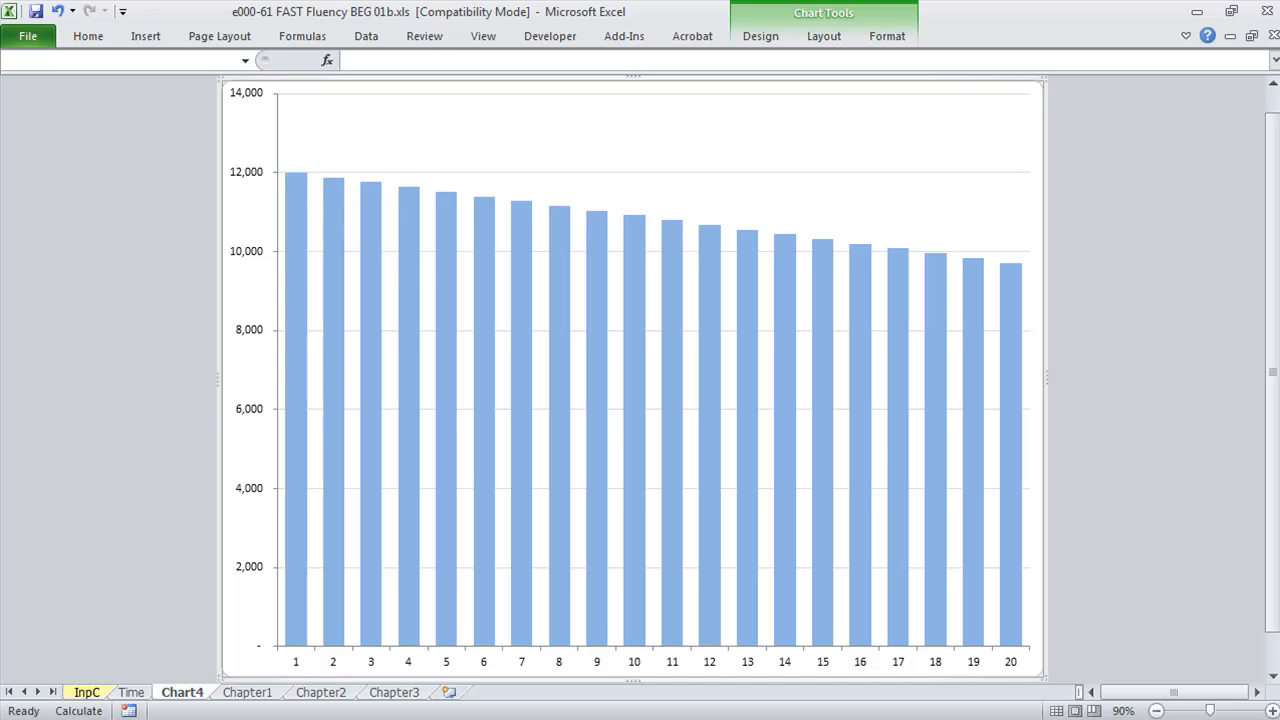
{"action": "mouse_move", "coordinate": [561, 234]}
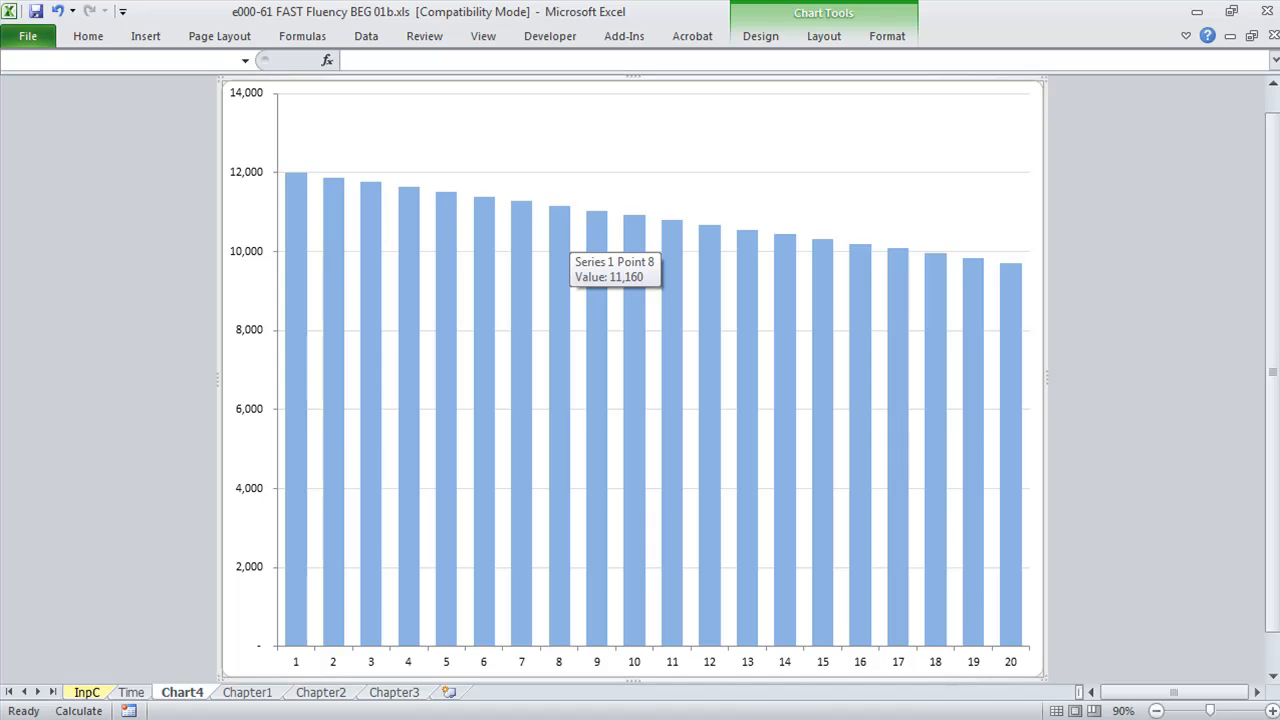
{"action": "key", "text": "alt"}
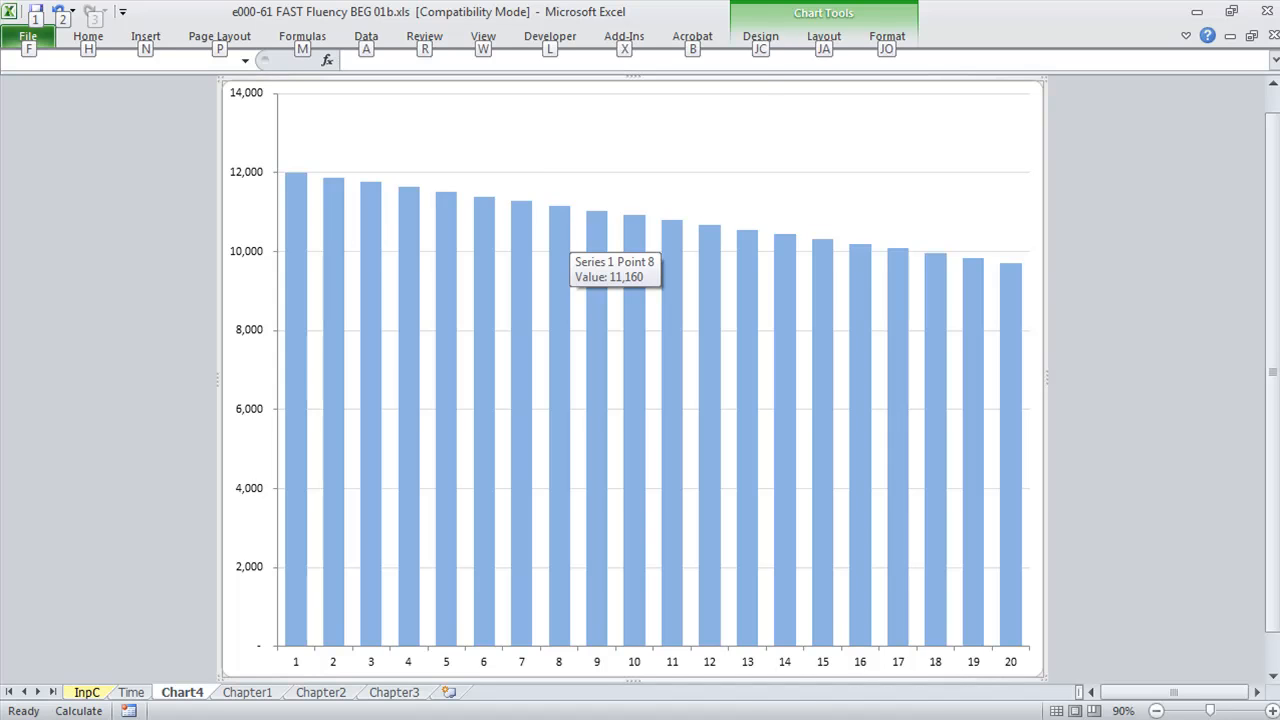
{"action": "key", "text": "e"}
{"action": "key", "text": "l"}
{"action": "key", "text": "Return"}
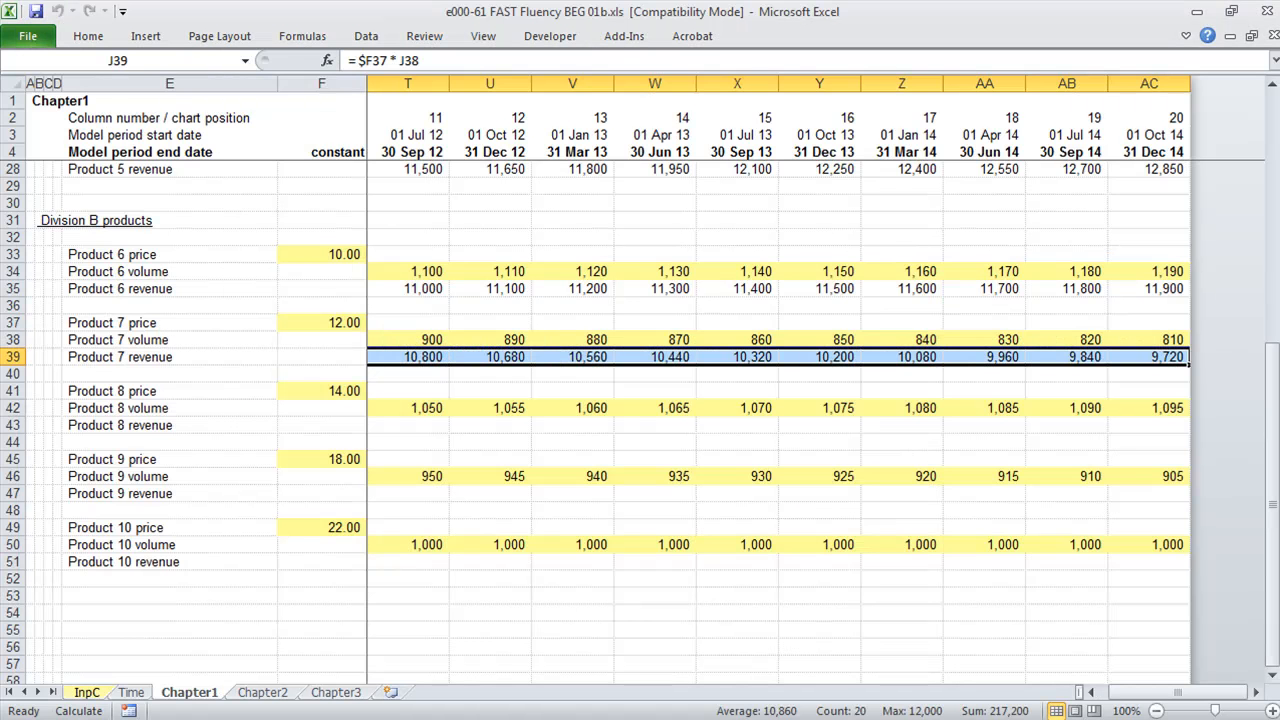
Step: Copy the Product 7 revenue total and period formulas in H39:AC39 to the Product 8 revenue row, starting at H43
{"action": "key", "text": "Home"}
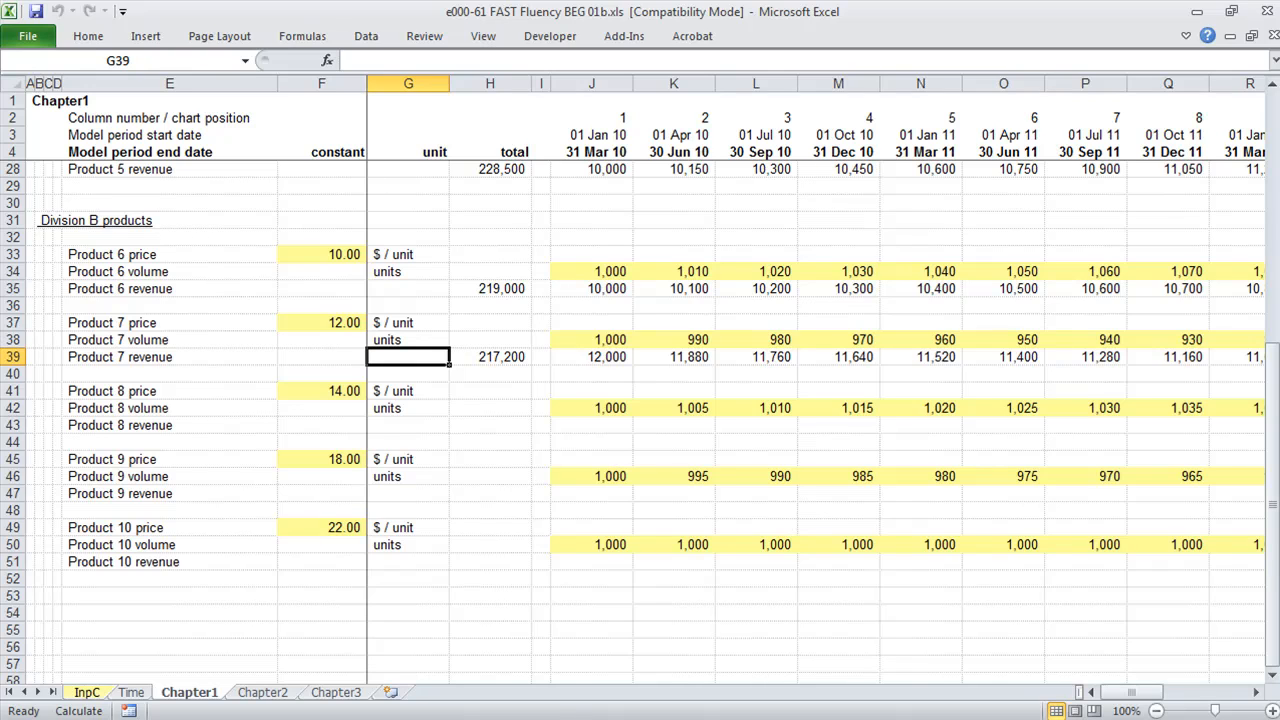
{"action": "key", "text": "Right"}
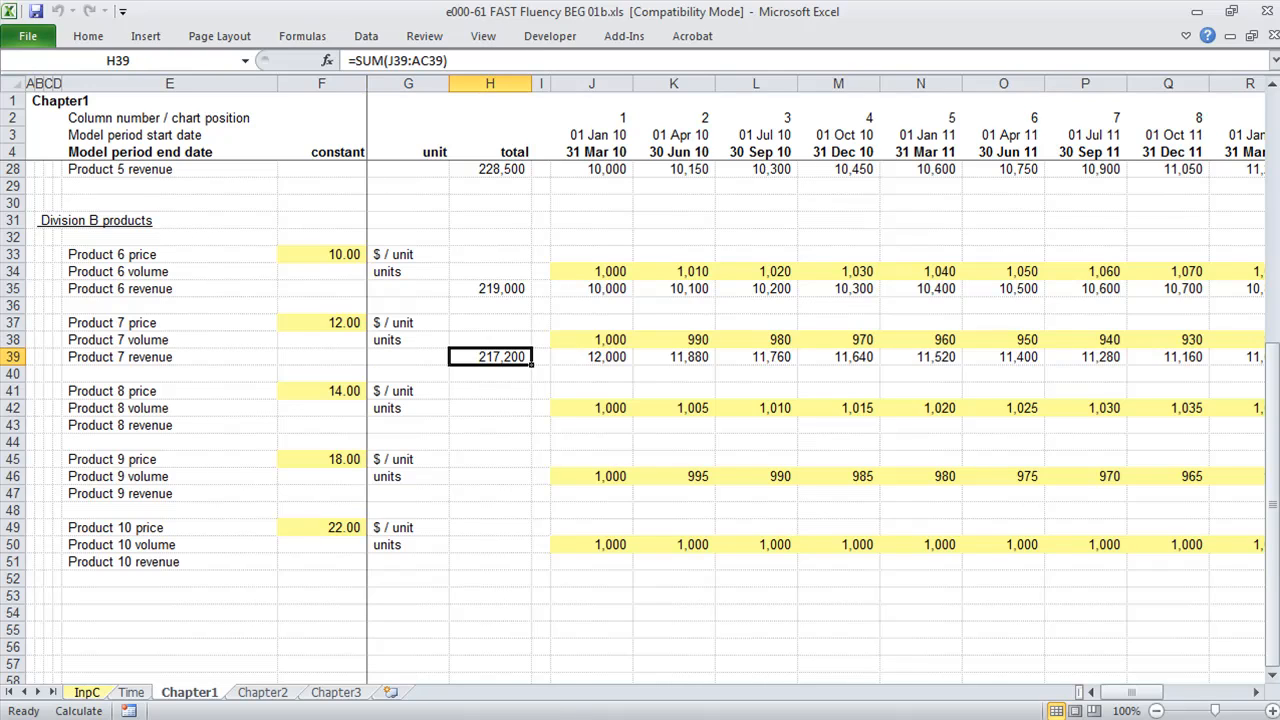
{"action": "key", "text": "ctrl+shift+Right"}
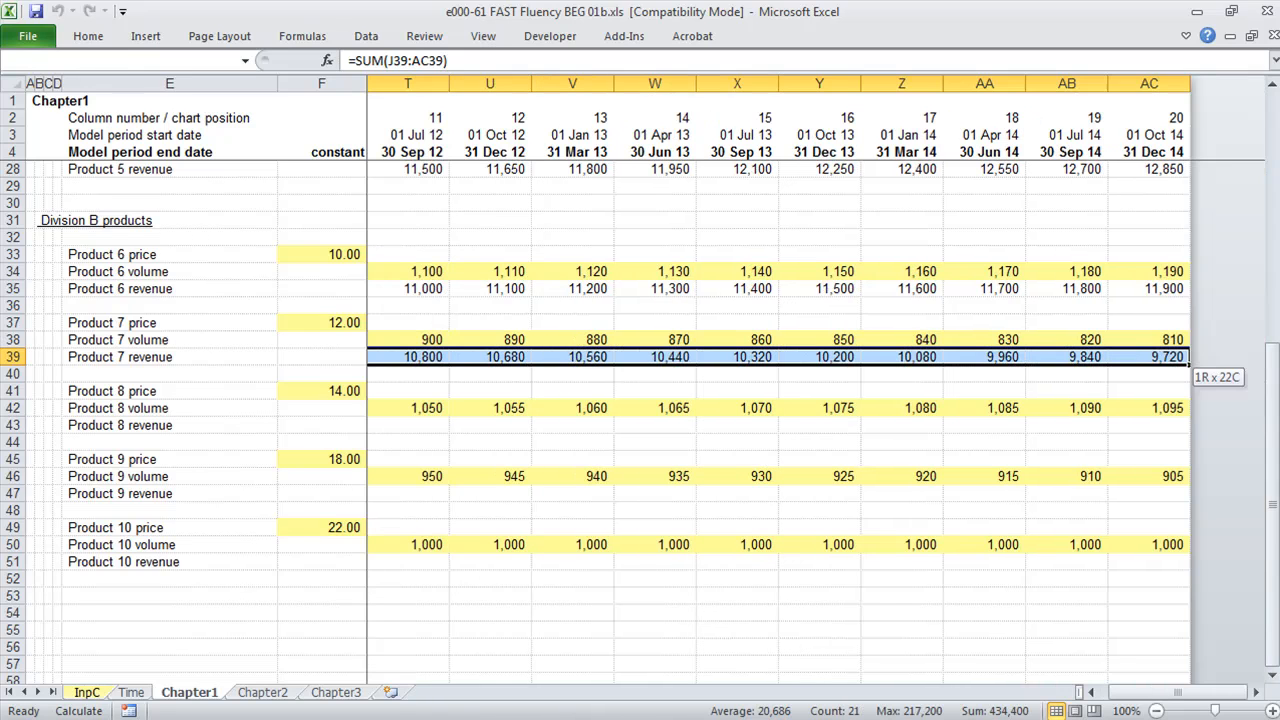
{"action": "key", "text": "ctrl+c"}
{"action": "key", "text": "Left"}
{"action": "key", "text": "Down"}
{"action": "key", "text": "Down"}
{"action": "key", "text": "Down"}
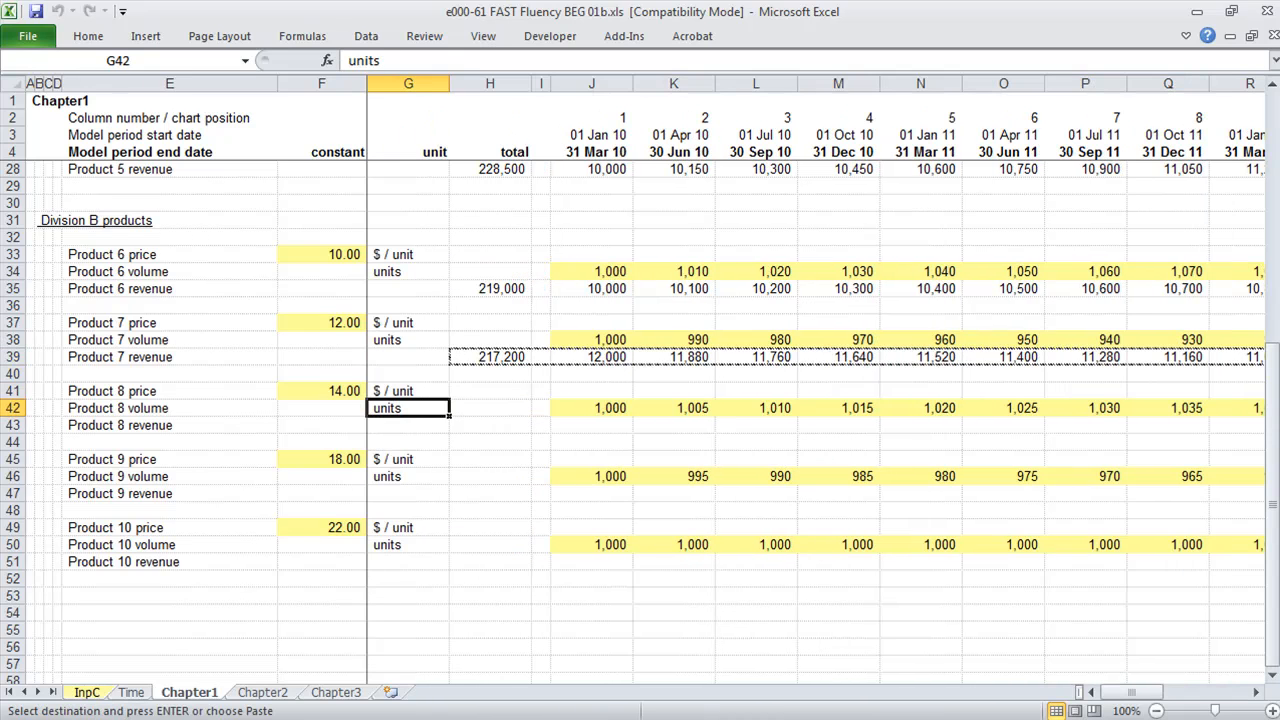
{"action": "key", "text": "Down"}
{"action": "key", "text": "Right"}
{"action": "key", "text": "ctrl+shift+Right"}
{"action": "key", "text": "ctrl+v"}
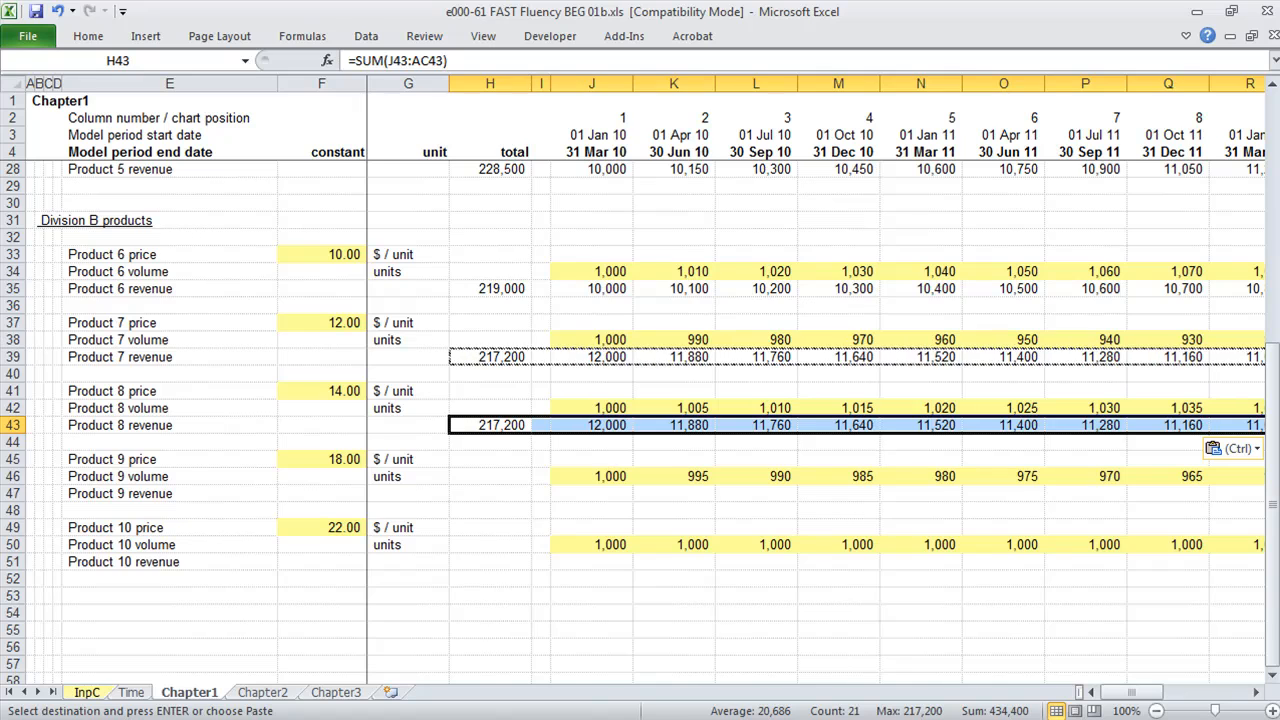
Step: Paste the copied revenue total and period formulas into the Product 9 revenue row, starting at H47
{"action": "key", "text": "Down"}
{"action": "key", "text": "Down"}
{"action": "key", "text": "Down"}
{"action": "key", "text": "Down"}
{"action": "key", "text": "ctrl+shift+Right"}
{"action": "key", "text": "ctrl+v"}
Step: Paste the copied revenue total and period formulas into the Product 10 revenue row, starting at H51, and end the copying
{"action": "key", "text": "Down"}
{"action": "key", "text": "Down"}
{"action": "key", "text": "Down"}
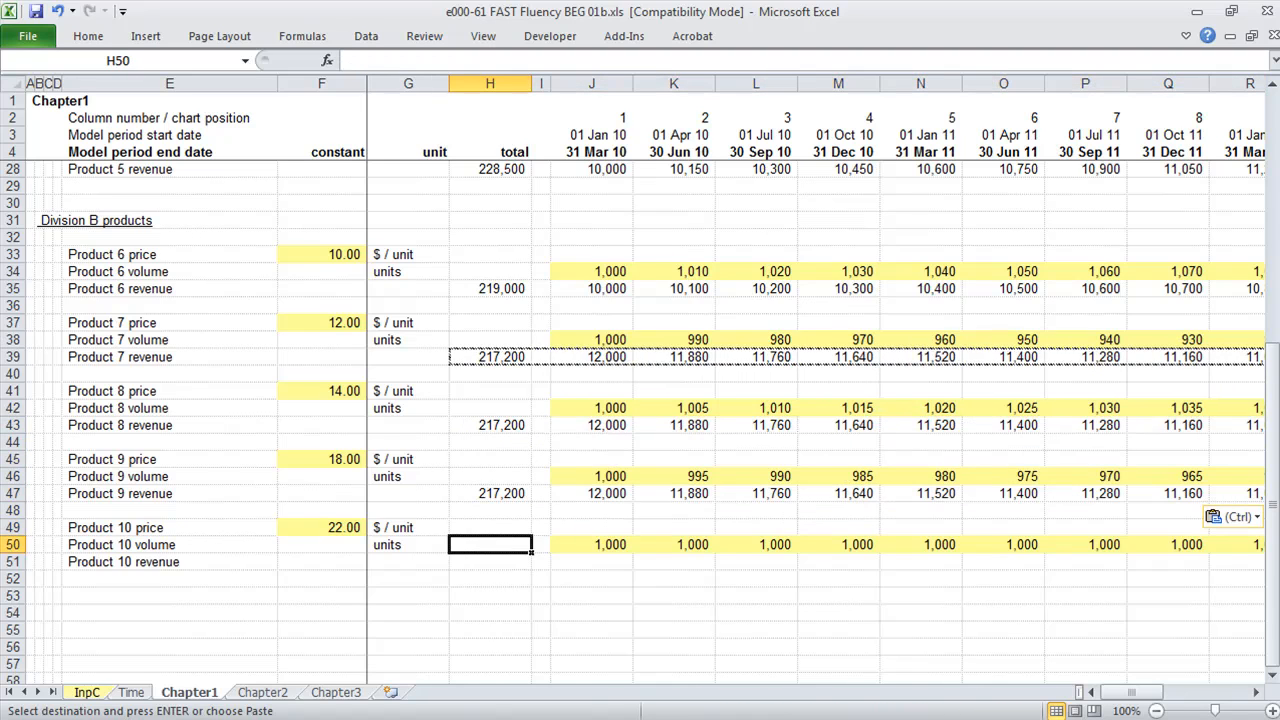
{"action": "key", "text": "Down"}
{"action": "key", "text": "ctrl+shift+Right"}
{"action": "key", "text": "ctrl+v"}
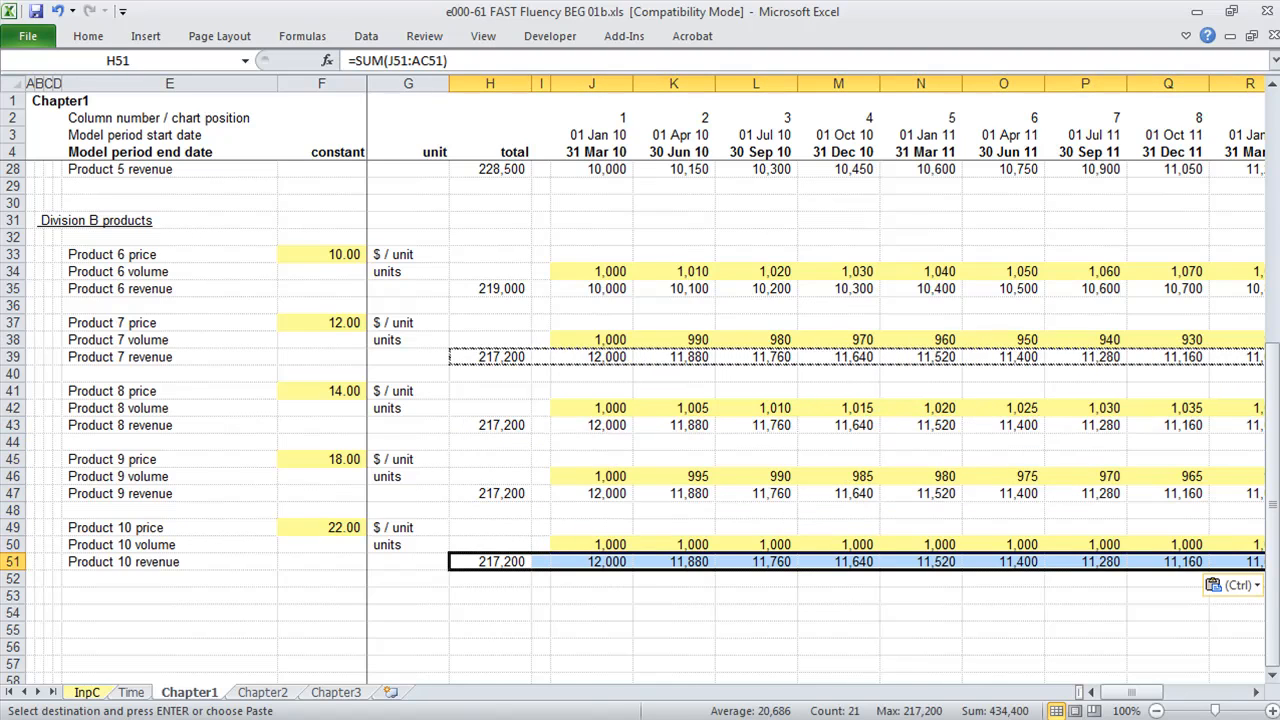
{"action": "key", "text": "Escape"}
{"action": "key", "text": "Right"}
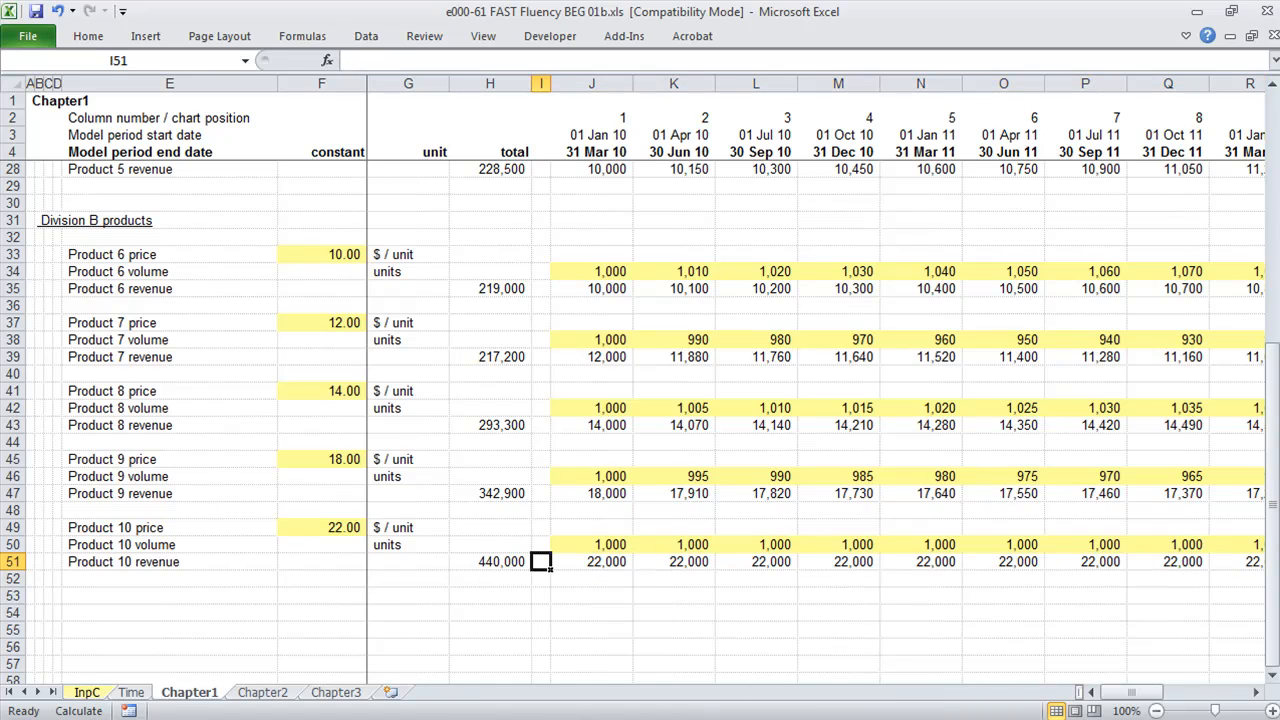
Step: Add the heading REVENUE SUMMARY in A54, below the Division B products section
{"action": "key", "text": "Right"}
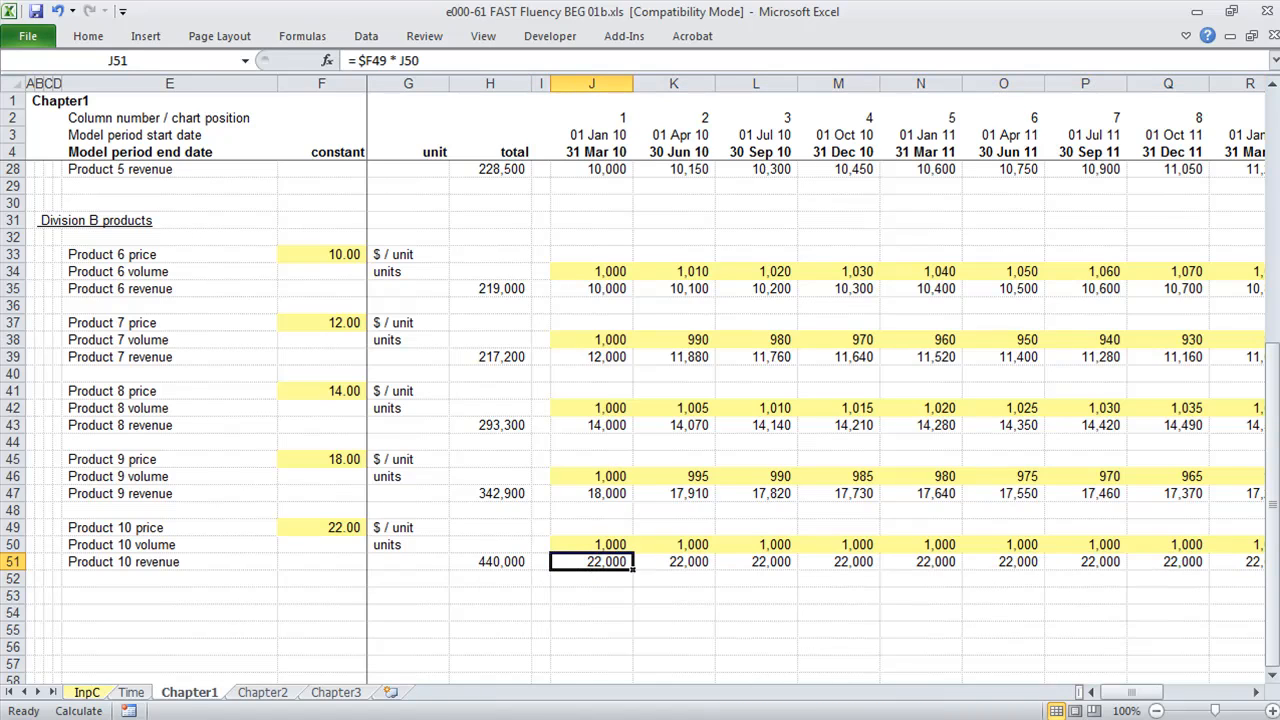
{"action": "key", "text": "Left"}
{"action": "key", "text": "Left"}
{"action": "key", "text": "Left"}
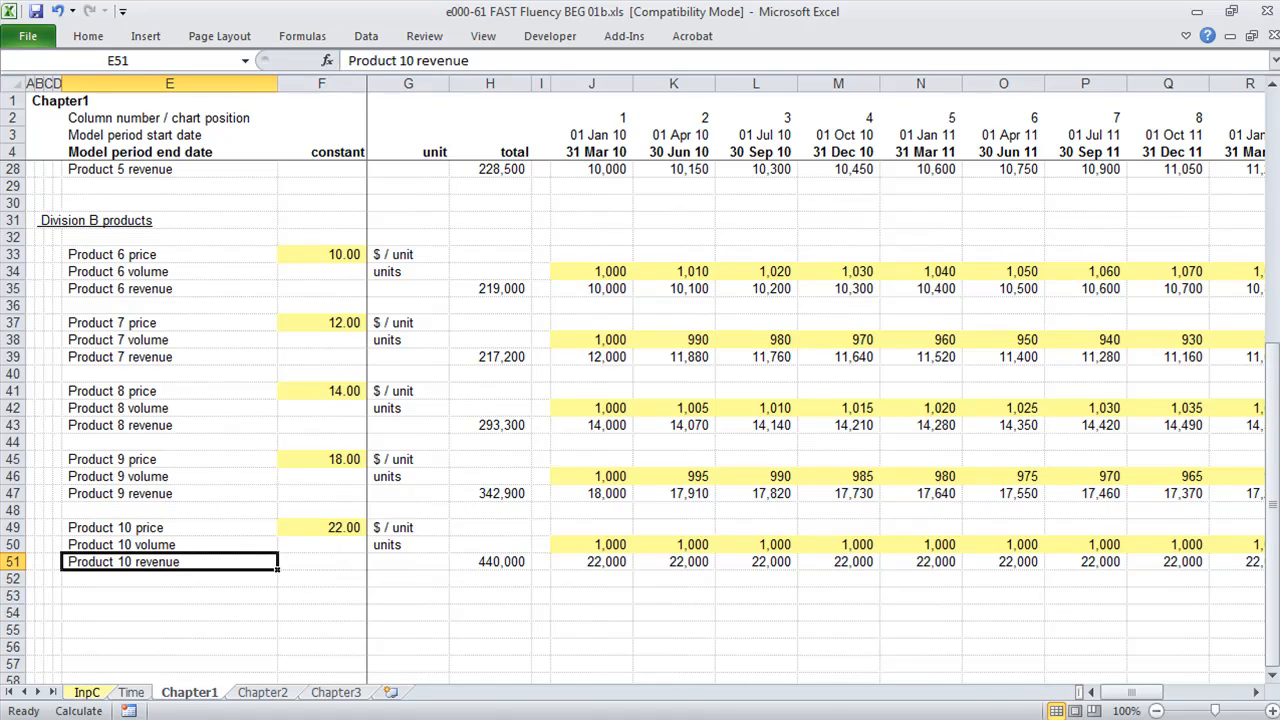
{"action": "key", "text": "Left"}
{"action": "key", "text": "Left"}
{"action": "key", "text": "Left"}
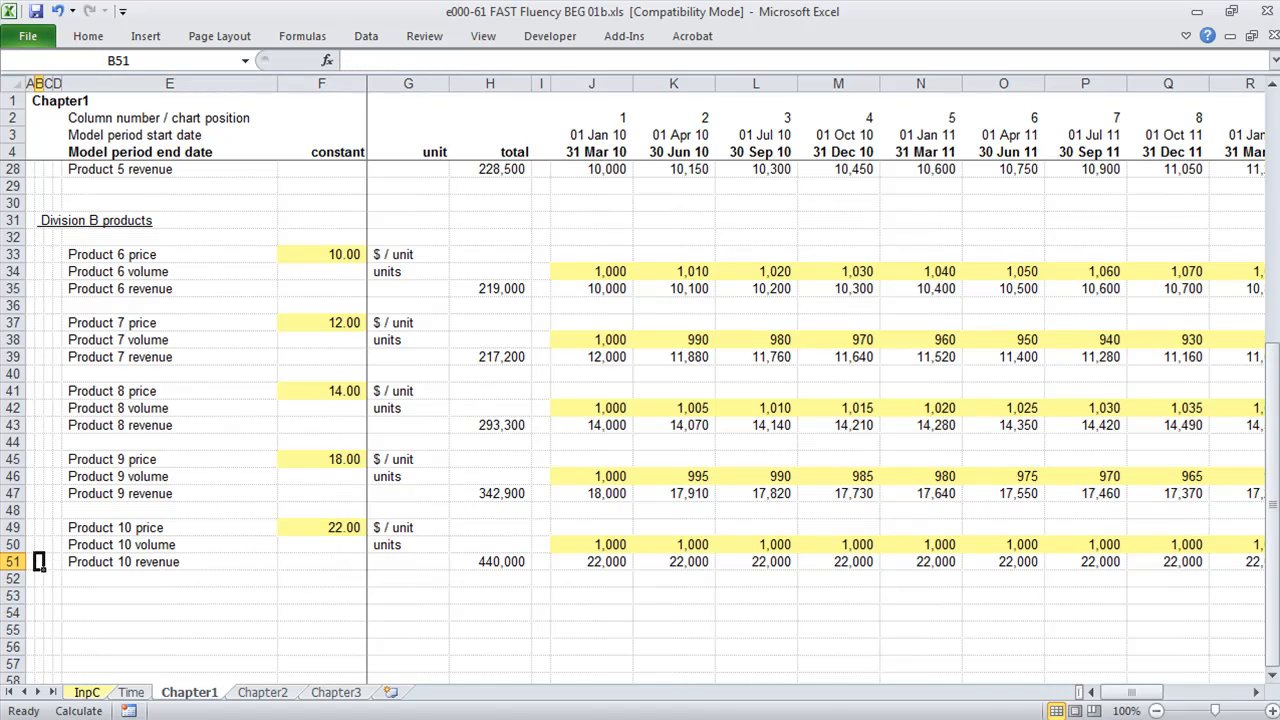
{"action": "key", "text": "ctrl+Up"}
{"action": "key", "text": "ctrl+Down"}
{"action": "key", "text": "ctrl+Up"}
{"action": "key", "text": "Down"}
{"action": "key", "text": "Down"}
{"action": "key", "text": "Down"}
{"action": "key", "text": "Down"}
{"action": "key", "text": "Down"}
{"action": "key", "text": "Down"}
{"action": "key", "text": "Down"}
{"action": "key", "text": "Down"}
{"action": "key", "text": "Down"}
{"action": "key", "text": "Down"}
{"action": "key", "text": "Down"}
{"action": "key", "text": "Down"}
{"action": "key", "text": "Down"}
{"action": "key", "text": "Down"}
{"action": "key", "text": "Down"}
{"action": "key", "text": "Down"}
{"action": "key", "text": "Down"}
{"action": "key", "text": "Down"}
{"action": "key", "text": "Down"}
{"action": "key", "text": "Down"}
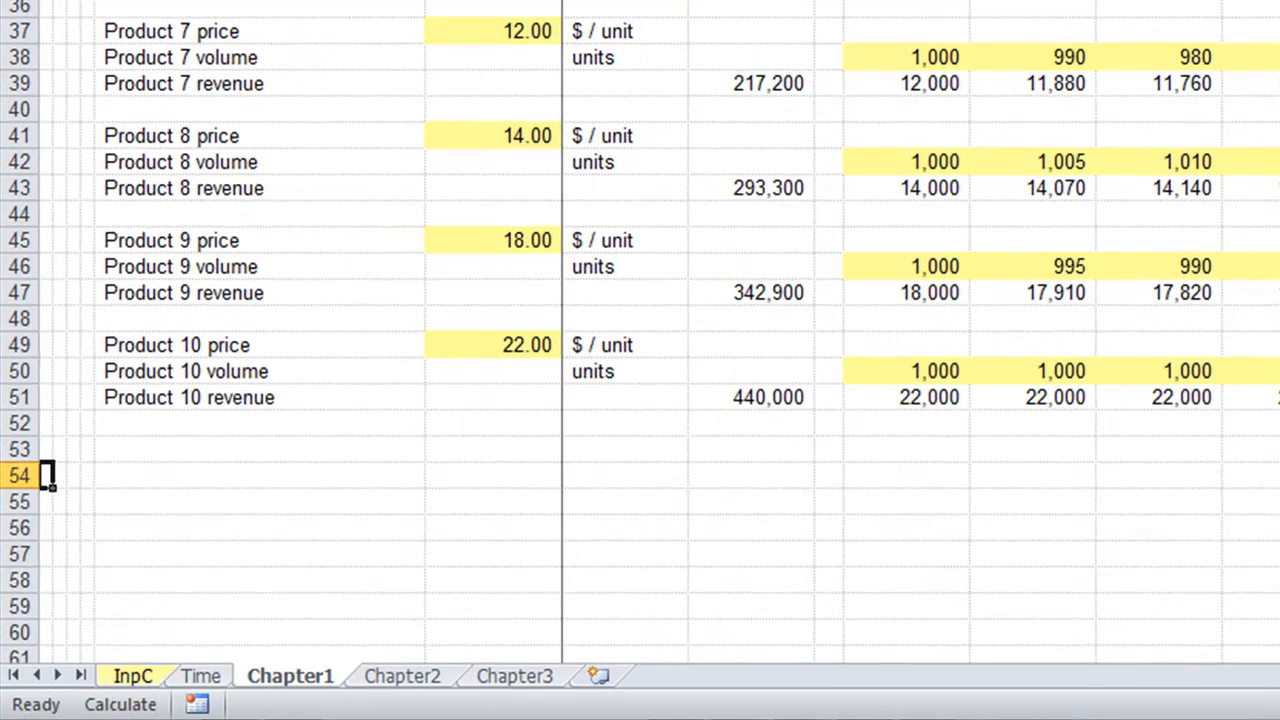
{"action": "type", "text": "="}
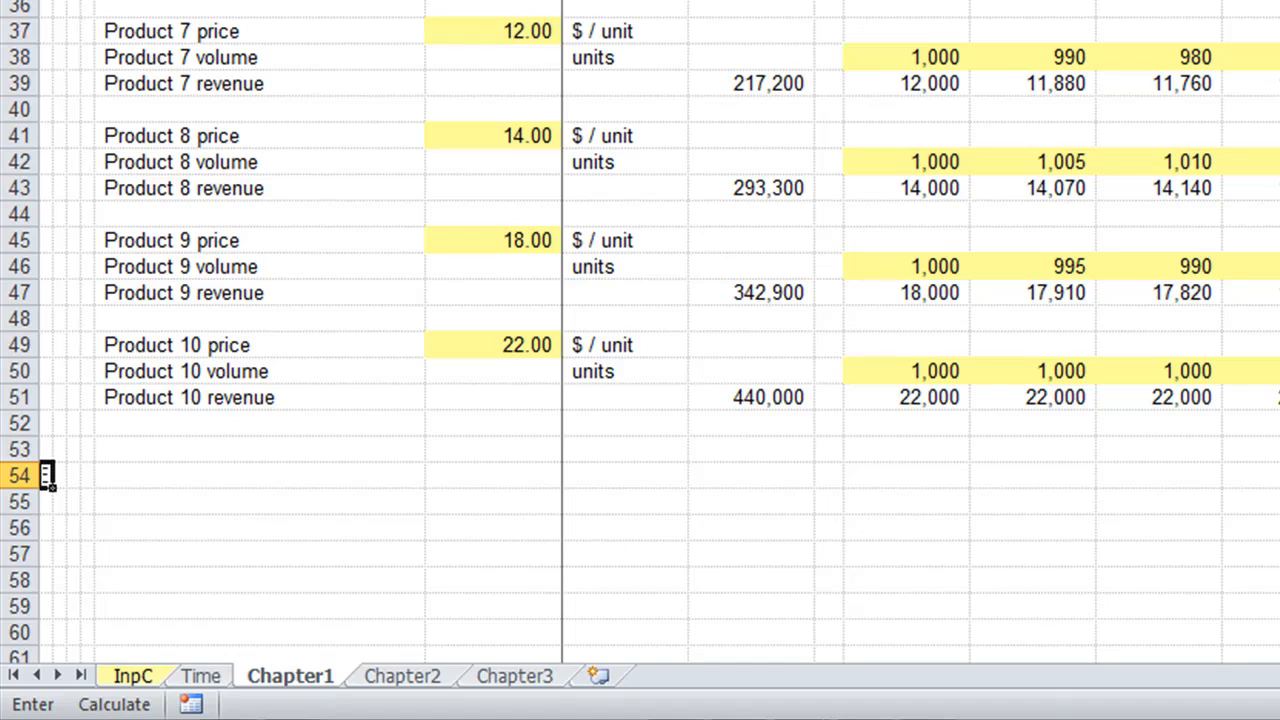
{"action": "type", "text": "EVENUE SUMMARY"}
{"action": "key", "text": "Return"}
Step: Enter the label Division A revenue in E61, leaving empty rows above it for the product revenue lines
{"action": "key", "text": "Down"}
{"action": "key", "text": "Down"}
{"action": "key", "text": "Down"}
{"action": "key", "text": "Down"}
{"action": "key", "text": "Down"}
{"action": "key", "text": "Down"}
{"action": "key", "text": "Down"}
{"action": "key", "text": "Down"}
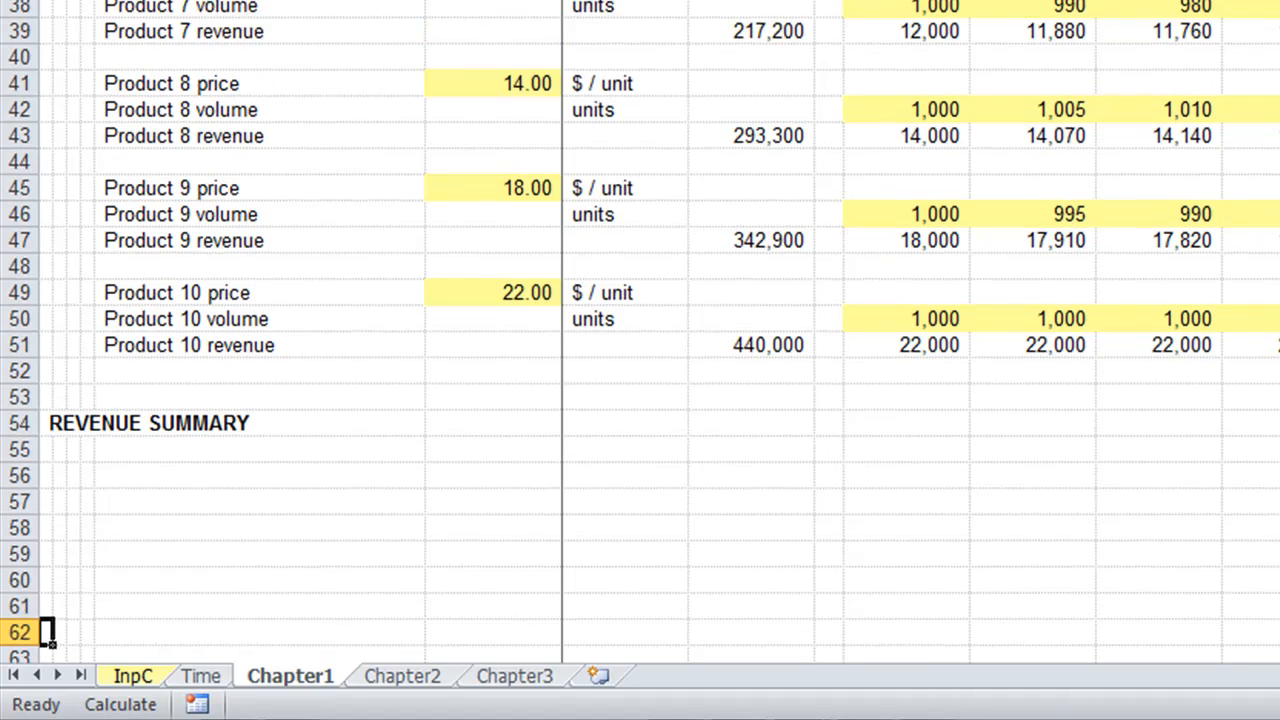
{"action": "key", "text": "Down"}
{"action": "key", "text": "Down"}
{"action": "key", "text": "Down"}
{"action": "key", "text": "Down"}
{"action": "key", "text": "Up"}
{"action": "key", "text": "Up"}
{"action": "key", "text": "Up"}
{"action": "key", "text": "Up"}
{"action": "key", "text": "Right"}
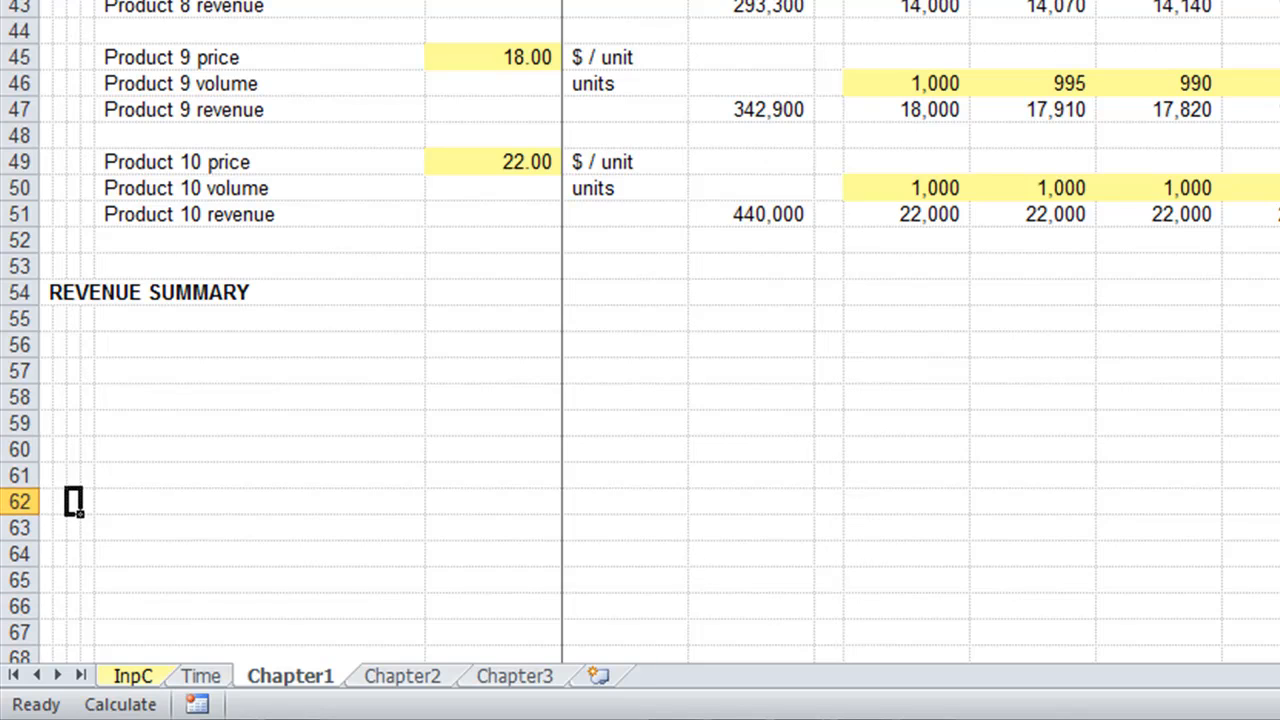
{"action": "key", "text": "Right"}
{"action": "key", "text": "Up"}
{"action": "type", "text": "dl"}
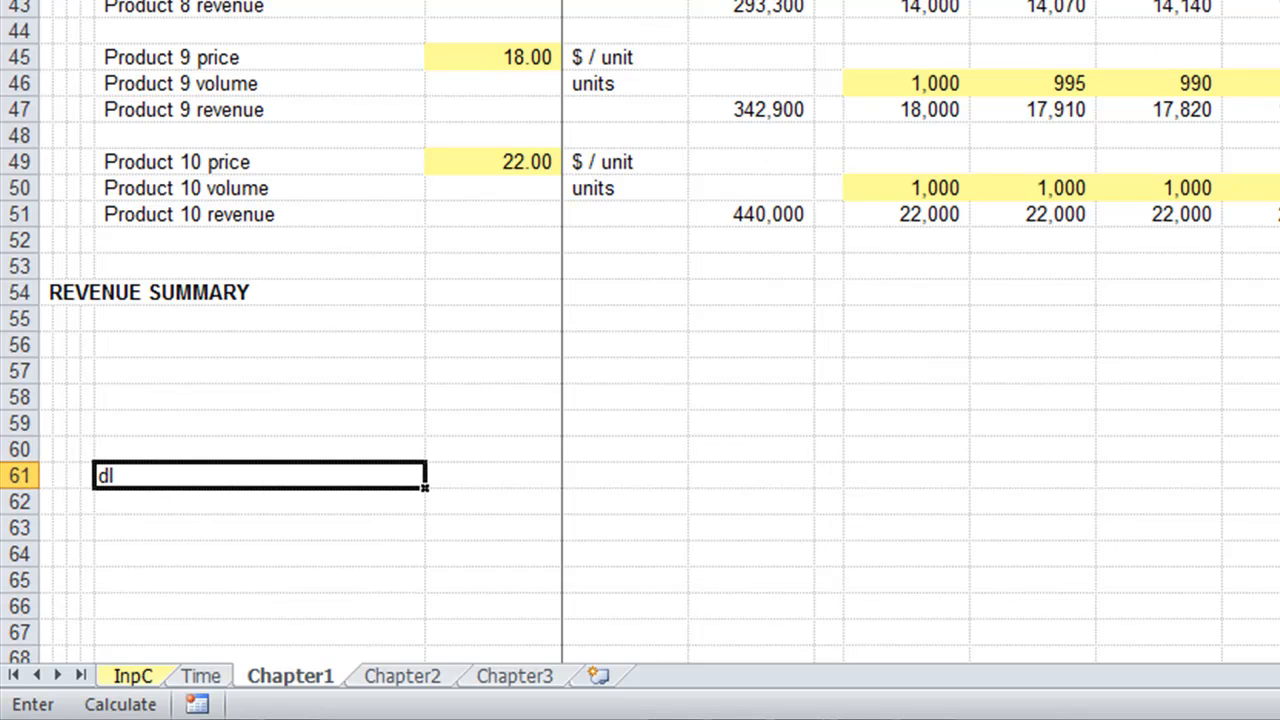
{"action": "key", "text": "BackSpace"}
{"action": "key", "text": "BackSpace"}
{"action": "type", "text": "Division A re"}
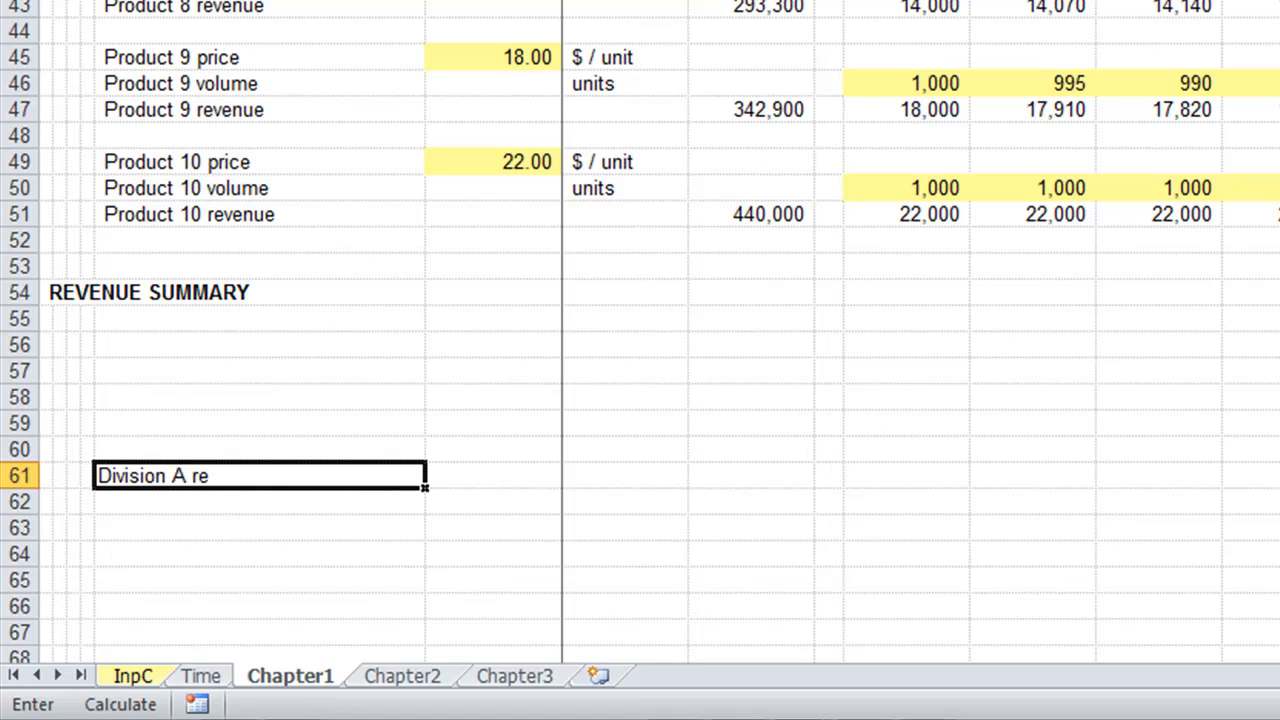
{"action": "type", "text": "venue"}
{"action": "key", "text": "ctrl+Return"}
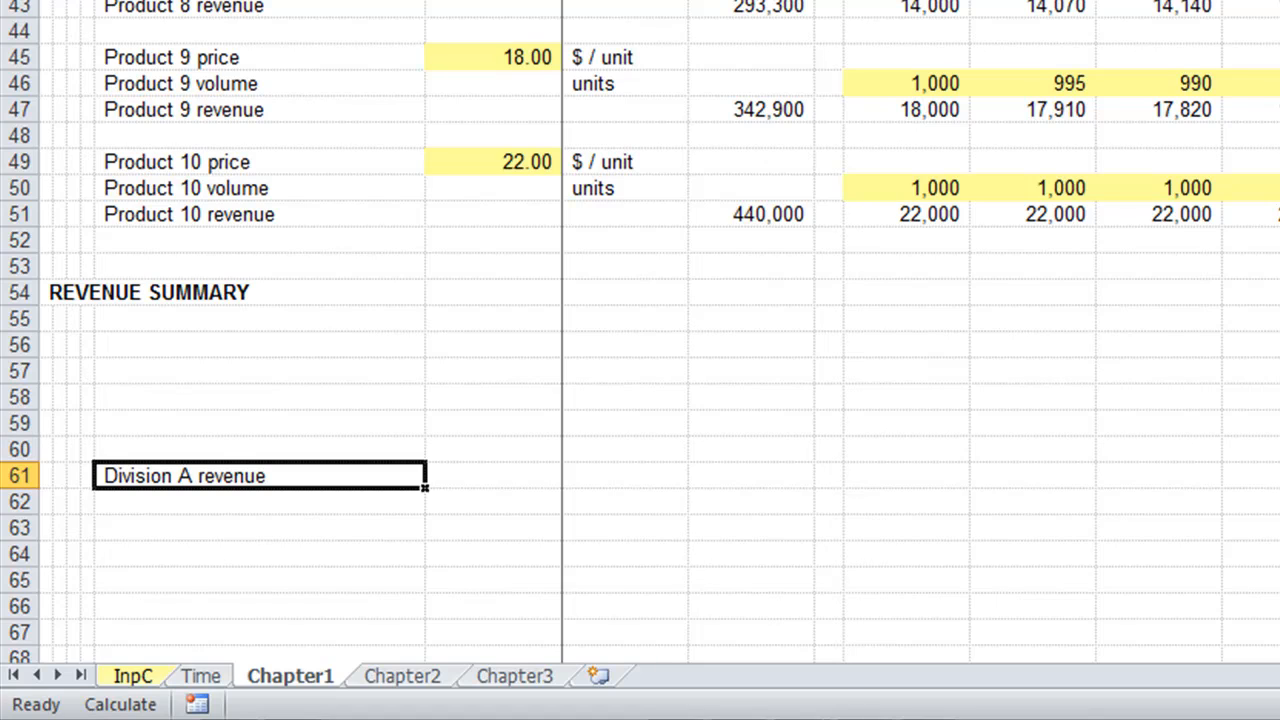
Step: Fill rows 56 to 60, directly above the Division A revenue row, with yellow
{"action": "key", "text": "Up"}
{"action": "key", "text": "shift+space"}
{"action": "key", "text": "shift+Up"}
{"action": "key", "text": "shift+Up"}
{"action": "key", "text": "shift+Up"}
{"action": "key", "text": "shift+Up"}
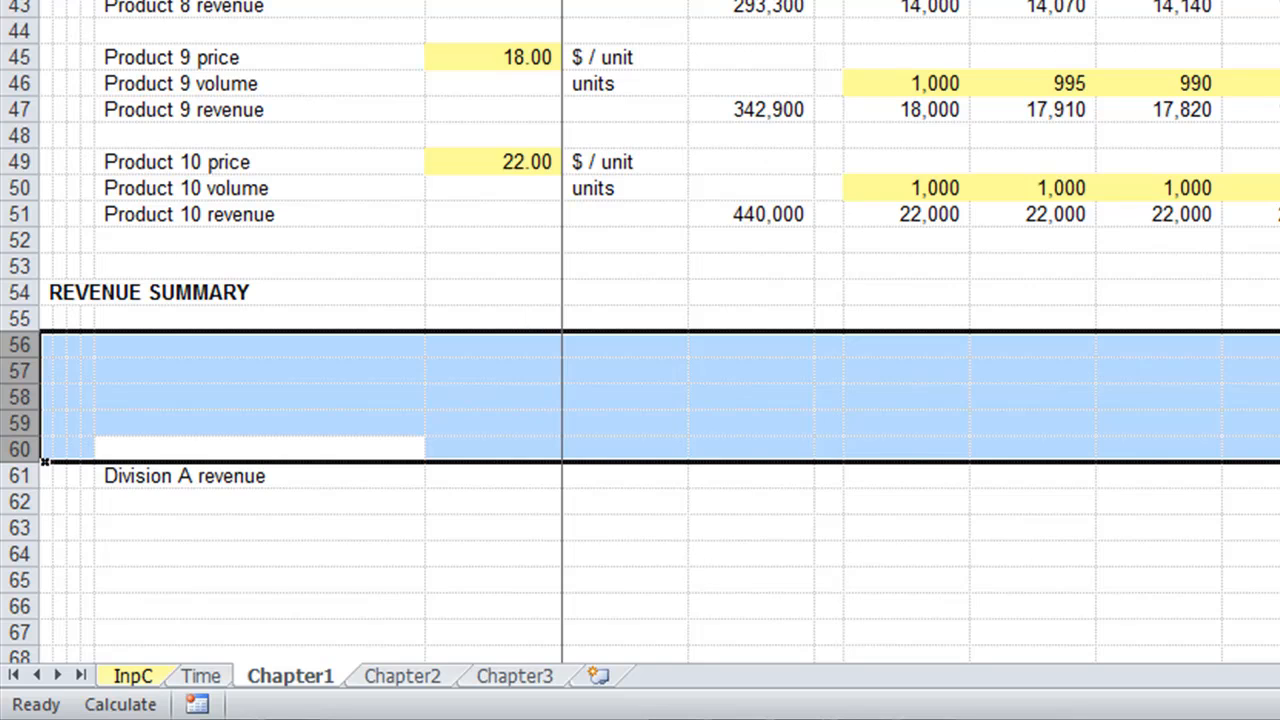
{"action": "key", "text": "alt+h"}
{"action": "key", "text": "h"}
{"action": "key", "text": "Return"}
{"action": "key", "text": "Right"}
{"action": "key", "text": "Left"}
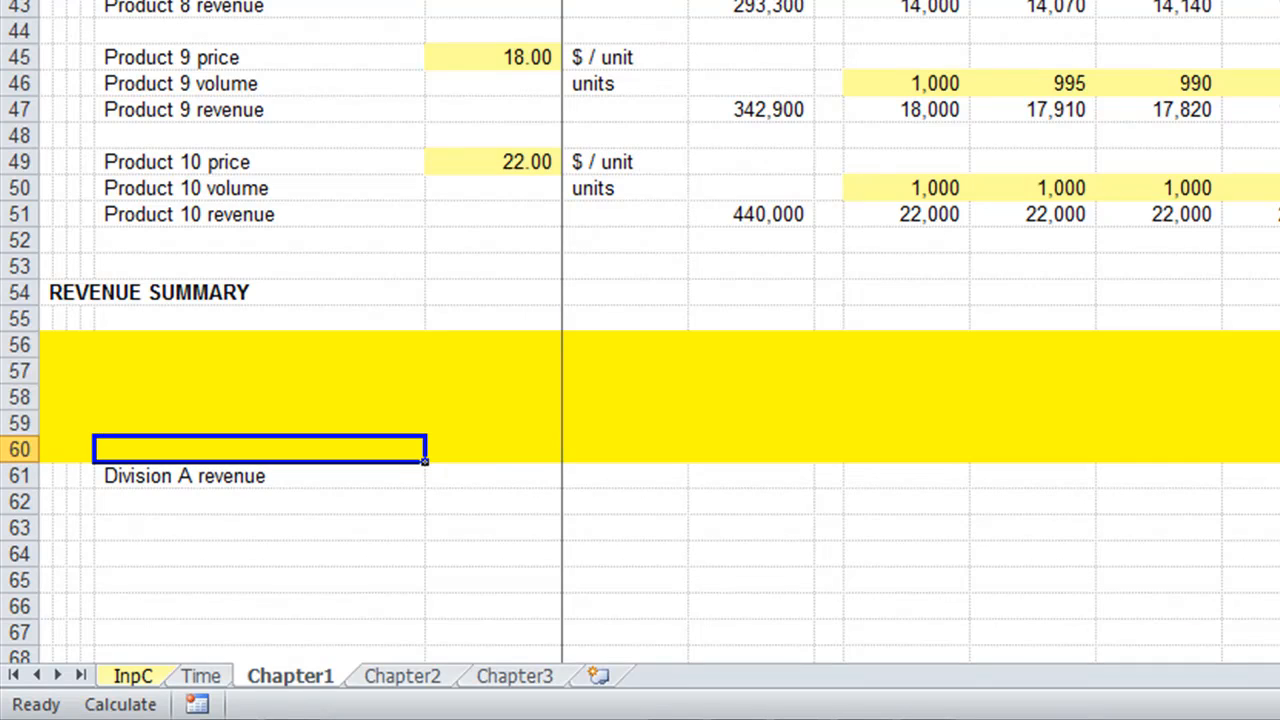
Step: Link E56 to the Product 1 revenue label in E12 using an anchored cell reference
{"action": "key", "text": "Up"}
{"action": "key", "text": "Up"}
{"action": "key", "text": "Up"}
{"action": "key", "text": "Up"}
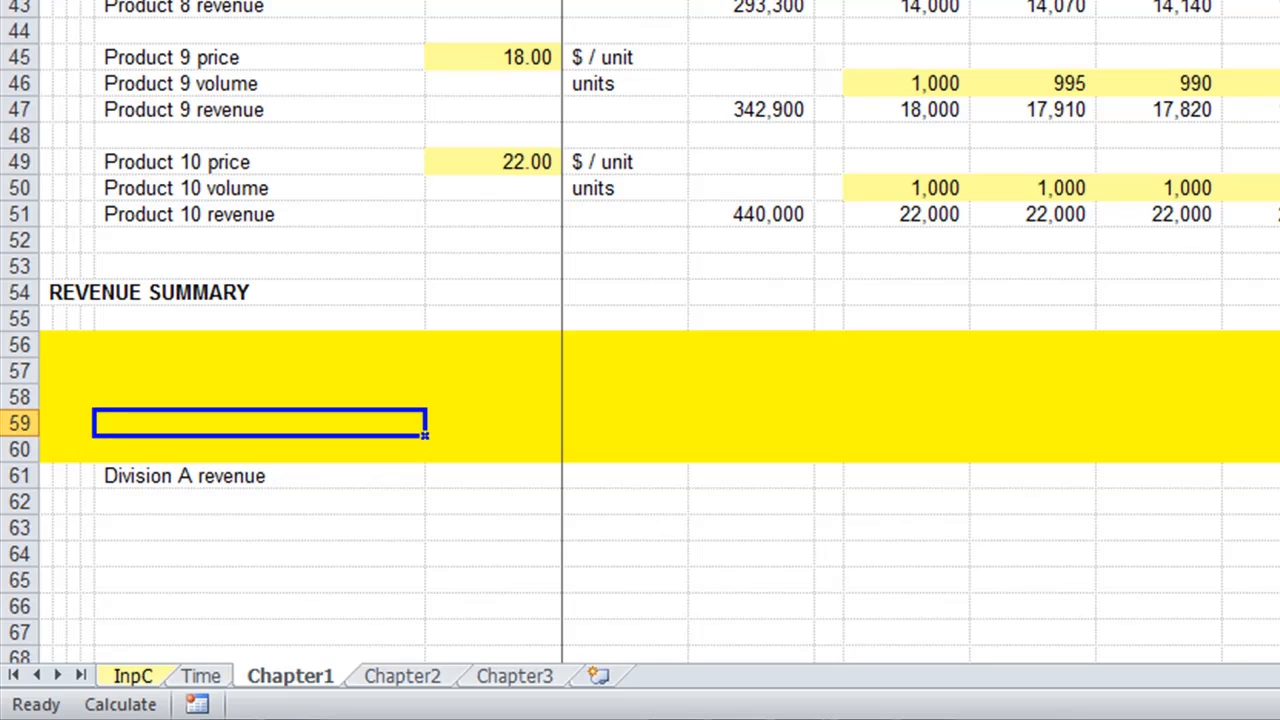
{"action": "type", "text": "="}
{"action": "key", "text": "Up"}
{"action": "key", "text": "Up"}
{"action": "key", "text": "Up"}
{"action": "key", "text": "Up"}
{"action": "key", "text": "Up"}
{"action": "key", "text": "Up"}
{"action": "key", "text": "Up"}
{"action": "key", "text": "Up"}
{"action": "key", "text": "Up"}
{"action": "key", "text": "Up"}
{"action": "key", "text": "Up"}
{"action": "key", "text": "Up"}
{"action": "key", "text": "Up"}
{"action": "key", "text": "Up"}
{"action": "key", "text": "Up"}
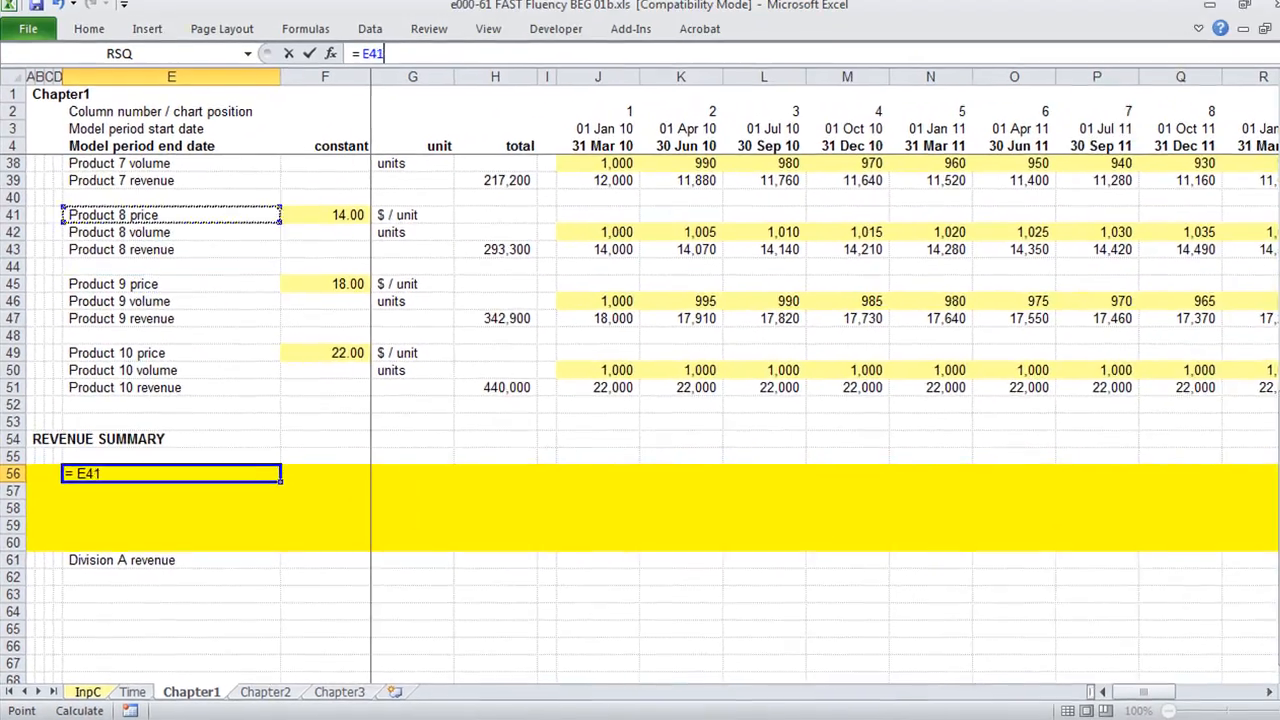
{"action": "key", "text": "Up"}
{"action": "key", "text": "Up"}
{"action": "key", "text": "Up"}
{"action": "key", "text": "Up"}
{"action": "key", "text": "Up"}
{"action": "key", "text": "Up"}
{"action": "key", "text": "Up"}
{"action": "key", "text": "Up"}
{"action": "key", "text": "Up"}
{"action": "key", "text": "Up"}
{"action": "key", "text": "Up"}
{"action": "key", "text": "Up"}
{"action": "key", "text": "Up"}
{"action": "key", "text": "Up"}
{"action": "key", "text": "Up"}
{"action": "key", "text": "Up"}
{"action": "key", "text": "Up"}
{"action": "key", "text": "Up"}
{"action": "key", "text": "Up"}
{"action": "key", "text": "Up"}
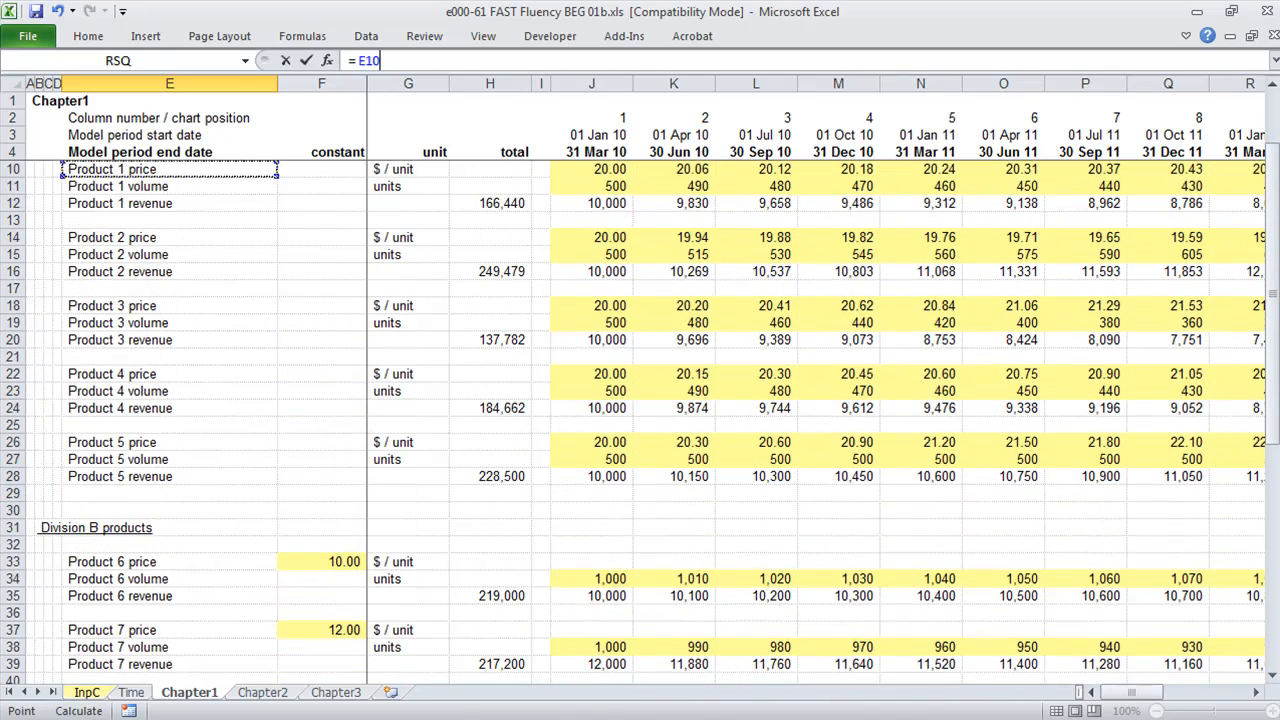
{"action": "key", "text": "Down"}
{"action": "key", "text": "Down"}
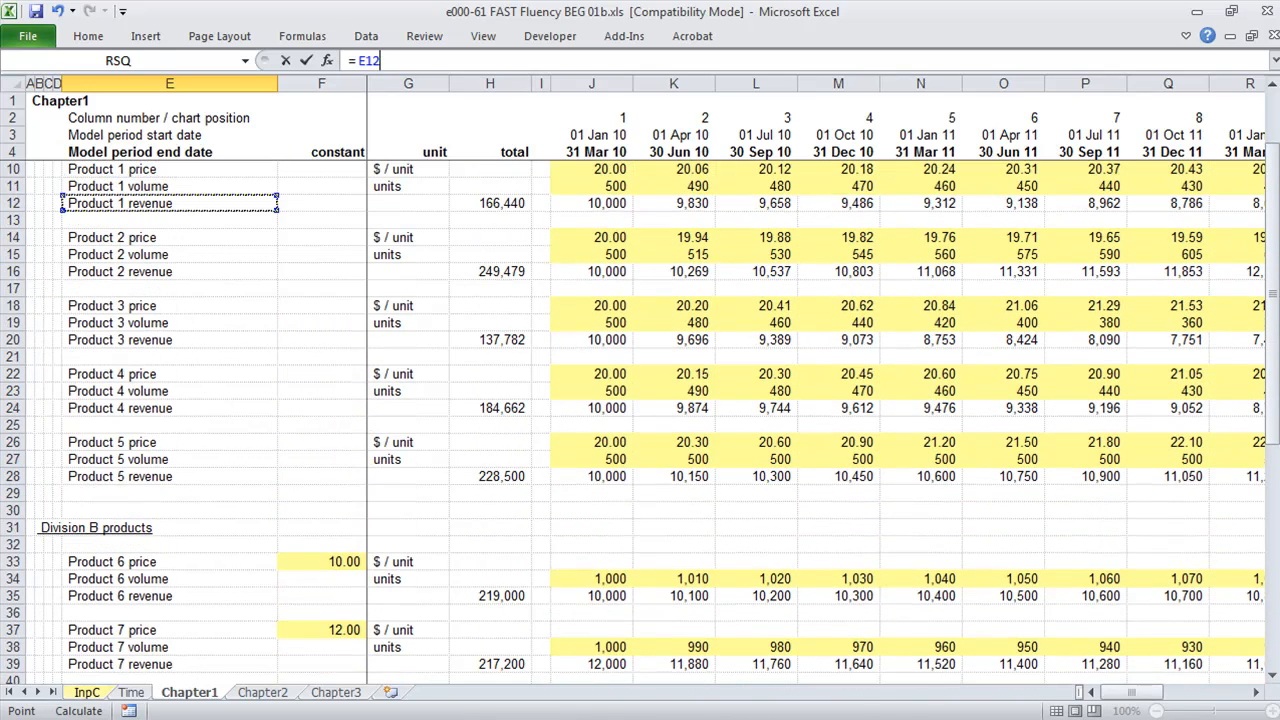
{"action": "key", "text": "F4"}
{"action": "key", "text": "F4"}
{"action": "key", "text": "Return"}
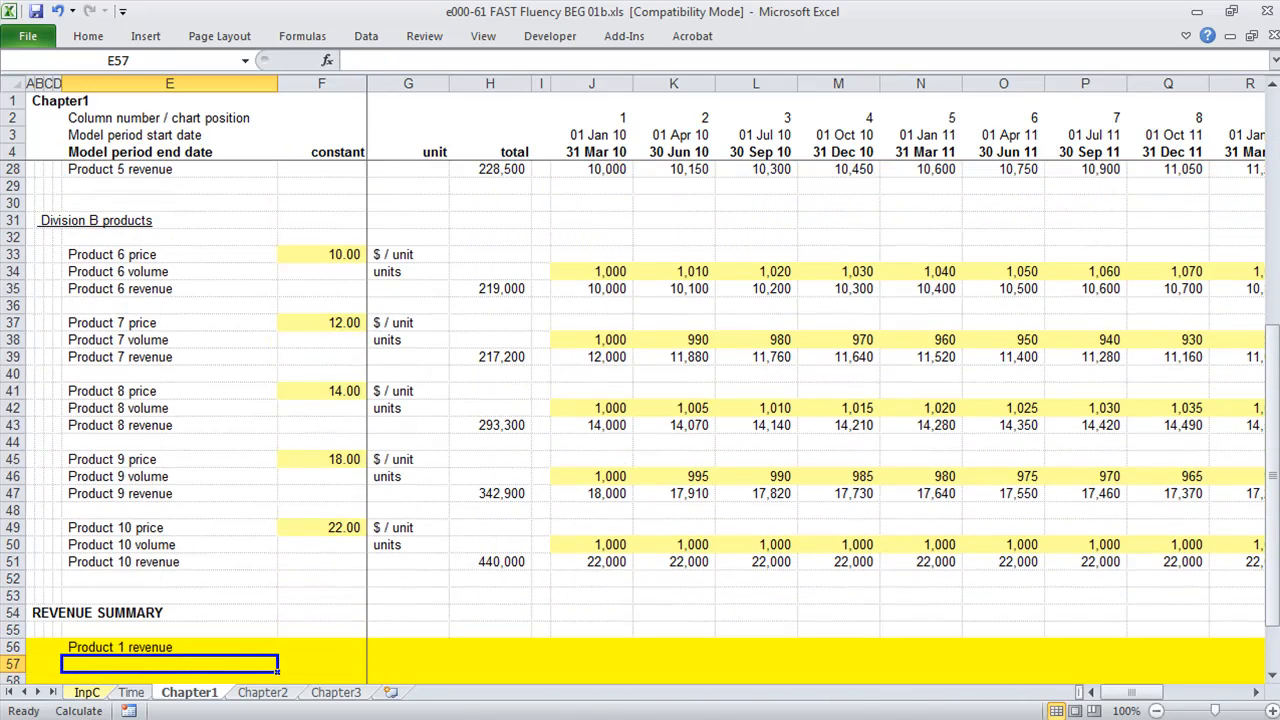
Step: Link E57 to the Product 2 revenue label in E16
{"action": "type", "text": "="}
{"action": "key", "text": "Up"}
{"action": "key", "text": "Up"}
{"action": "key", "text": "Up"}
{"action": "key", "text": "Up"}
{"action": "key", "text": "Up"}
{"action": "key", "text": "Up"}
{"action": "key", "text": "Up"}
{"action": "key", "text": "Up"}
{"action": "key", "text": "Up"}
{"action": "key", "text": "Up"}
{"action": "key", "text": "Up"}
{"action": "key", "text": "Up"}
{"action": "key", "text": "Up"}
{"action": "key", "text": "Up"}
{"action": "key", "text": "Up"}
{"action": "key", "text": "Up"}
{"action": "key", "text": "Up"}
{"action": "key", "text": "Up"}
{"action": "key", "text": "Up"}
{"action": "key", "text": "Up"}
{"action": "key", "text": "Up"}
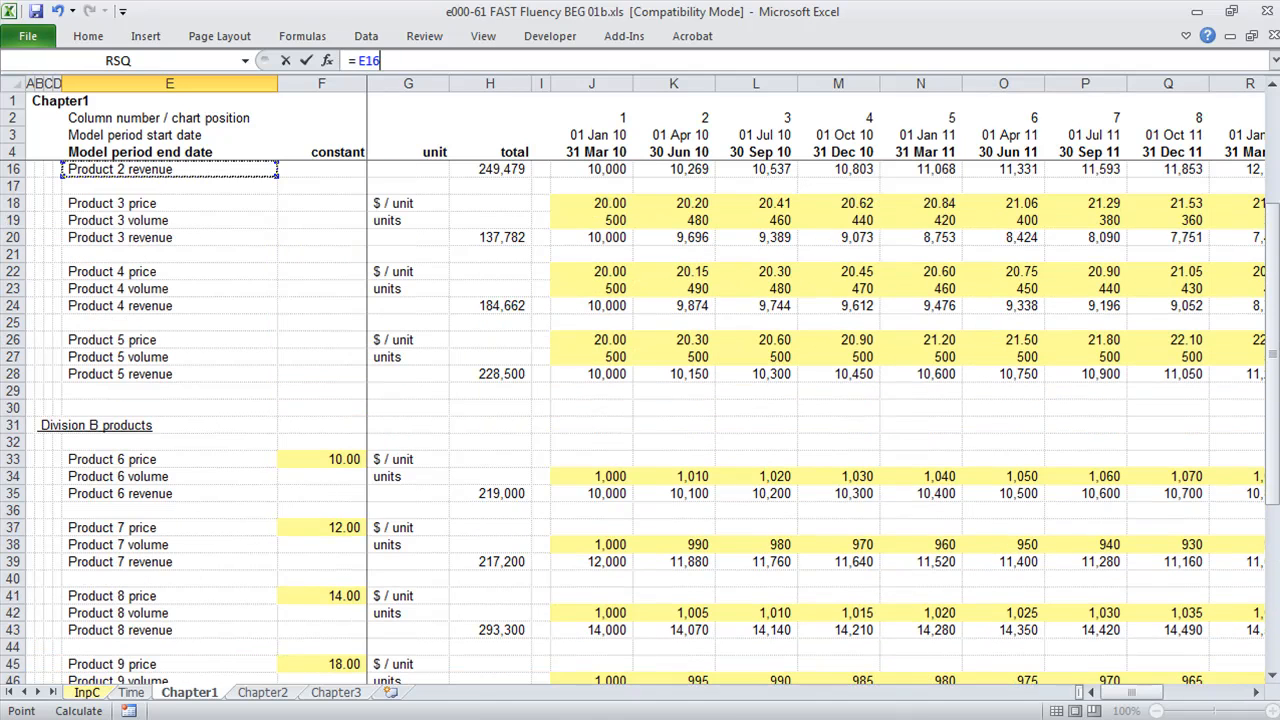
{"action": "key", "text": "Down"}
{"action": "key", "text": "Down"}
{"action": "key", "text": "Down"}
{"action": "key", "text": "Down"}
{"action": "key", "text": "Up"}
{"action": "key", "text": "Up"}
{"action": "key", "text": "Up"}
{"action": "key", "text": "Up"}
{"action": "key", "text": "Return"}
Step: Link E58 to the Product 3 revenue label in E20 with a row-anchored reference
{"action": "type", "text": "="}
{"action": "key", "text": "Up"}
{"action": "key", "text": "Up"}
{"action": "key", "text": "Up"}
{"action": "key", "text": "Up"}
{"action": "key", "text": "Up"}
{"action": "key", "text": "Up"}
{"action": "key", "text": "Up"}
{"action": "key", "text": "Up"}
{"action": "key", "text": "Up"}
{"action": "key", "text": "Up"}
{"action": "key", "text": "Up"}
{"action": "key", "text": "Up"}
{"action": "key", "text": "Up"}
{"action": "key", "text": "Up"}
{"action": "key", "text": "Up"}
{"action": "key", "text": "Up"}
{"action": "key", "text": "Up"}
{"action": "key", "text": "Up"}
{"action": "key", "text": "Up"}
{"action": "key", "text": "Up"}
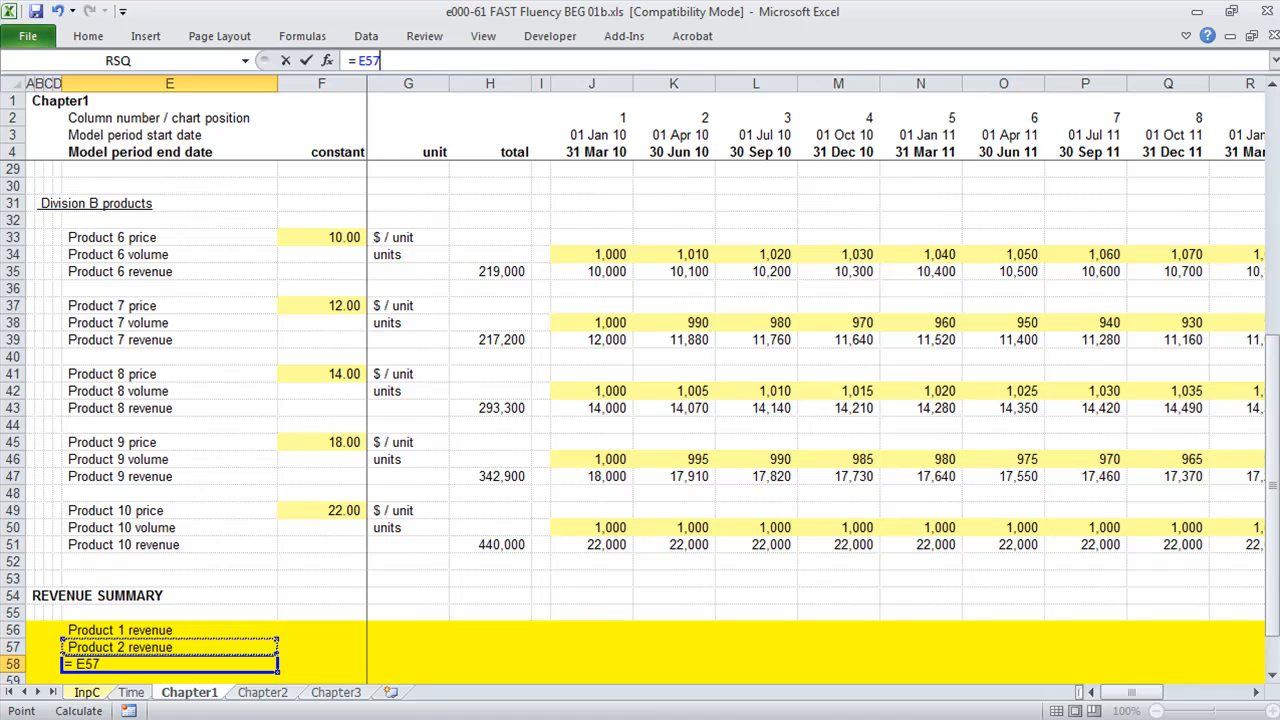
{"action": "key", "text": "Down"}
{"action": "key", "text": "Down"}
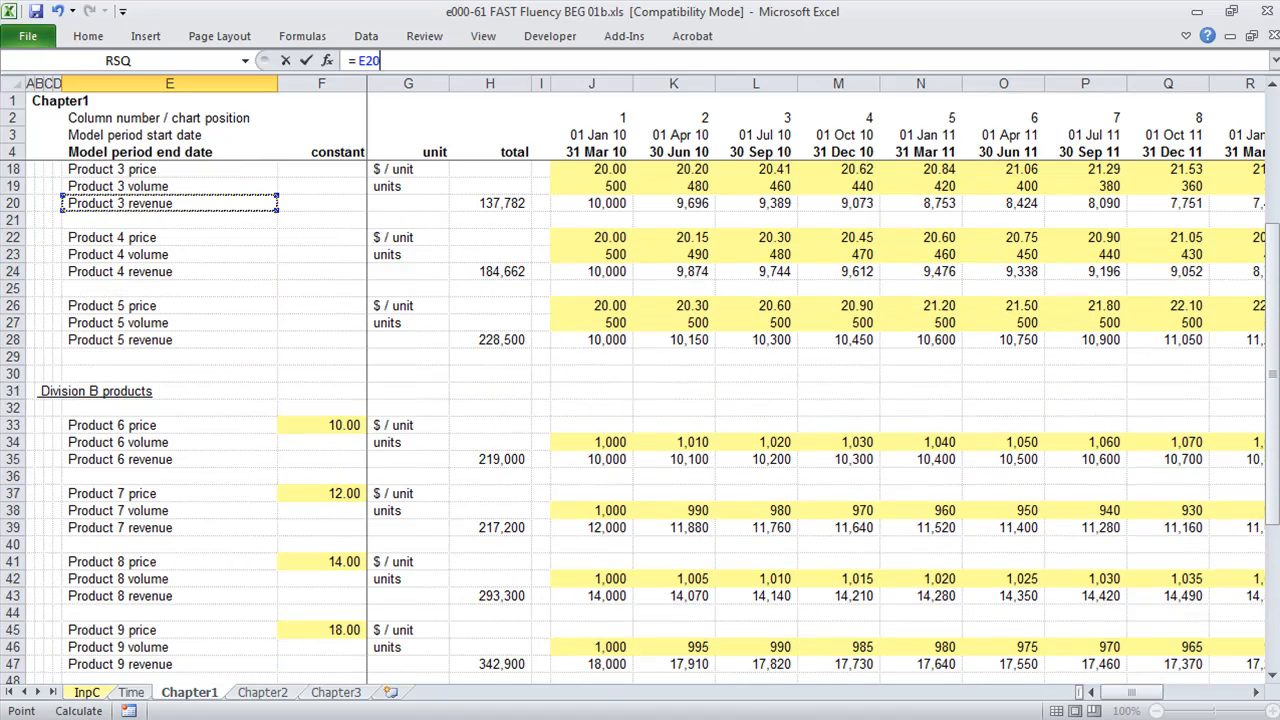
{"action": "key", "text": "F4"}
{"action": "key", "text": "F4"}
{"action": "key", "text": "ctrl+Return"}
{"action": "key", "text": "Down"}
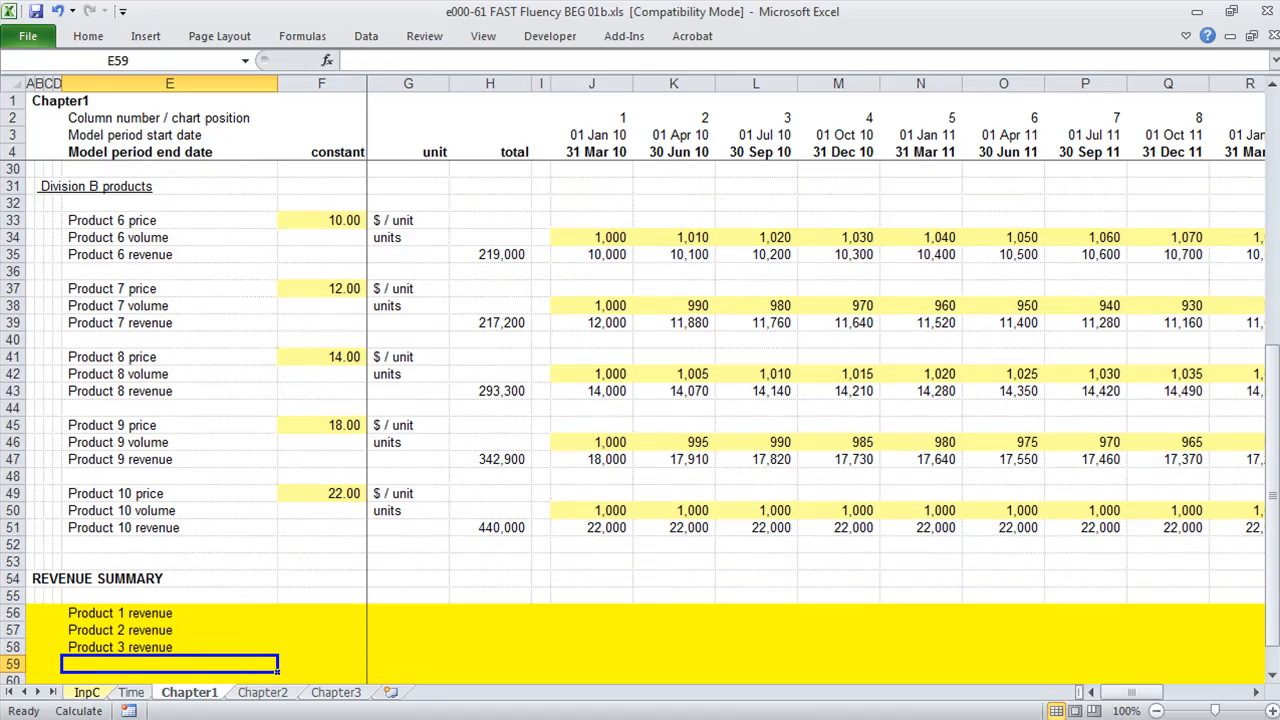
Step: Link E59 to the Product 4 revenue label with the row-anchored reference E$24
{"action": "type", "text": "="}
{"action": "key", "text": "Up"}
{"action": "key", "text": "Up"}
{"action": "key", "text": "Up"}
{"action": "key", "text": "Up"}
{"action": "key", "text": "Up"}
{"action": "key", "text": "Up"}
{"action": "key", "text": "Up"}
{"action": "key", "text": "Up"}
{"action": "key", "text": "Up"}
{"action": "key", "text": "Up"}
{"action": "key", "text": "Up"}
{"action": "key", "text": "Up"}
{"action": "key", "text": "Up"}
{"action": "key", "text": "Up"}
{"action": "key", "text": "Up"}
{"action": "key", "text": "Up"}
{"action": "key", "text": "Up"}
{"action": "key", "text": "Up"}
{"action": "key", "text": "Up"}
{"action": "key", "text": "Up"}
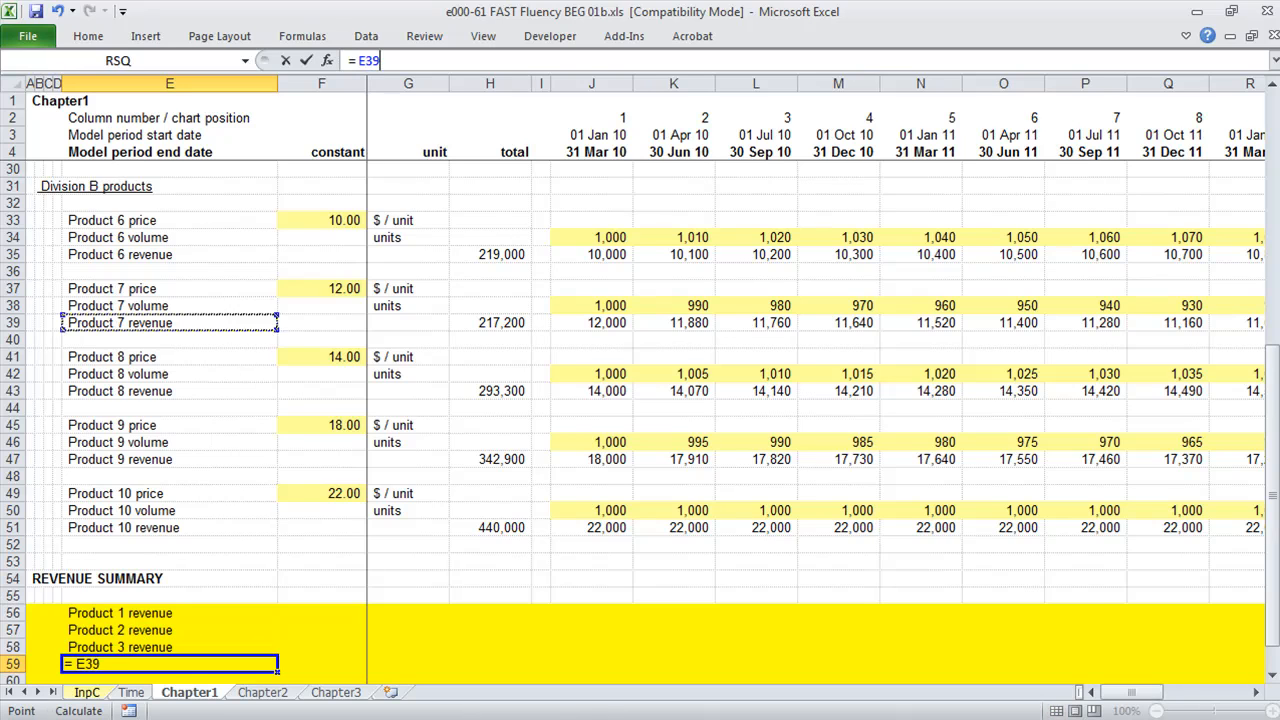
{"action": "key", "text": "Down"}
{"action": "key", "text": "Down"}
{"action": "key", "text": "F4"}
{"action": "key", "text": "F4"}
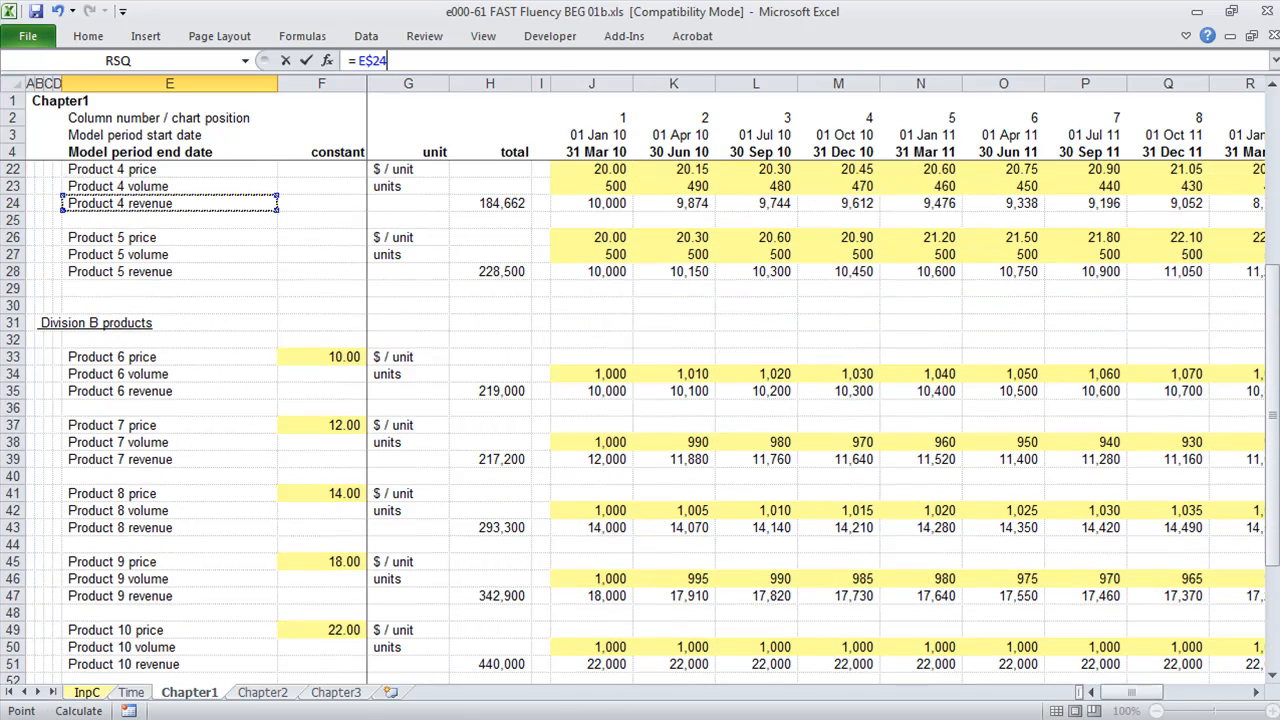
{"action": "key", "text": "ctrl+Return"}
{"action": "key", "text": "Down"}
Step: Link E60 to the Product 5 revenue label with the row-anchored reference E$28
{"action": "type", "text": "="}
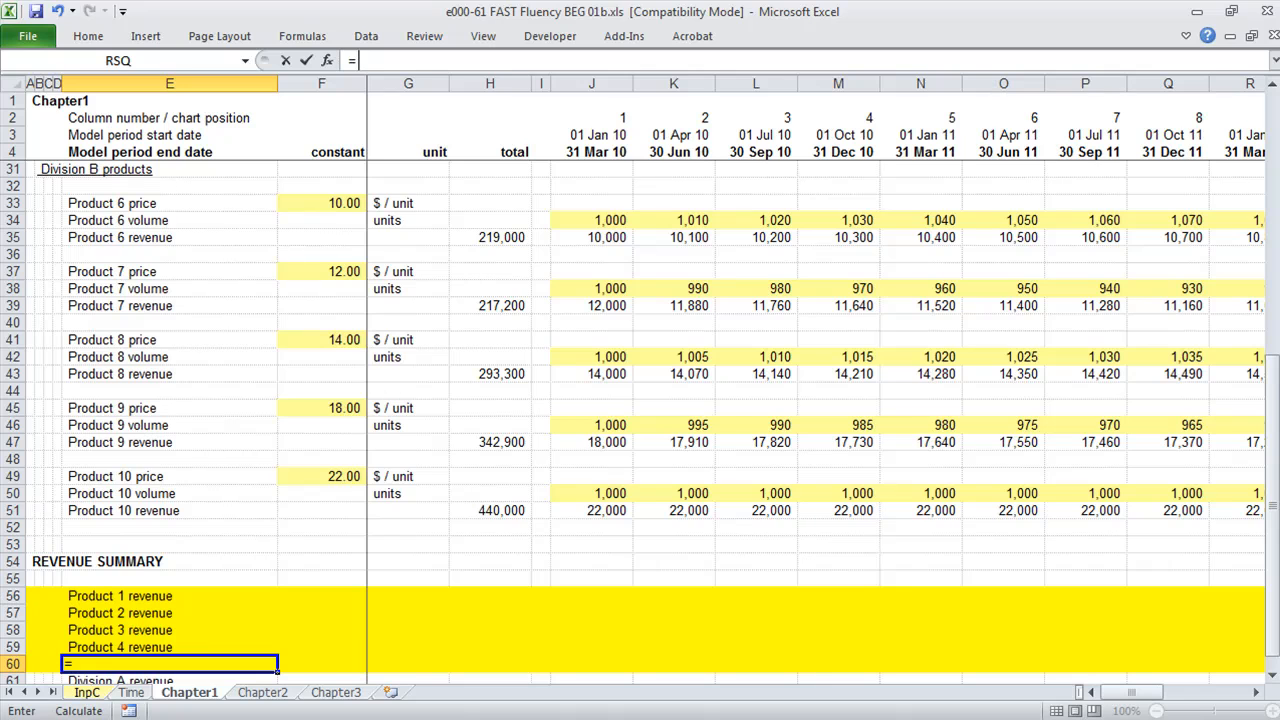
{"action": "key", "text": "Up"}
{"action": "key", "text": "Up"}
{"action": "key", "text": "Up"}
{"action": "key", "text": "Up"}
{"action": "key", "text": "Up"}
{"action": "key", "text": "Up"}
{"action": "key", "text": "Up"}
{"action": "key", "text": "Up"}
{"action": "key", "text": "Up"}
{"action": "key", "text": "Up"}
{"action": "key", "text": "Up"}
{"action": "key", "text": "Up"}
{"action": "key", "text": "Up"}
{"action": "key", "text": "Up"}
{"action": "key", "text": "Up"}
{"action": "key", "text": "Up"}
{"action": "key", "text": "Up"}
{"action": "key", "text": "Up"}
{"action": "key", "text": "Up"}
{"action": "key", "text": "Up"}
{"action": "key", "text": "Up"}
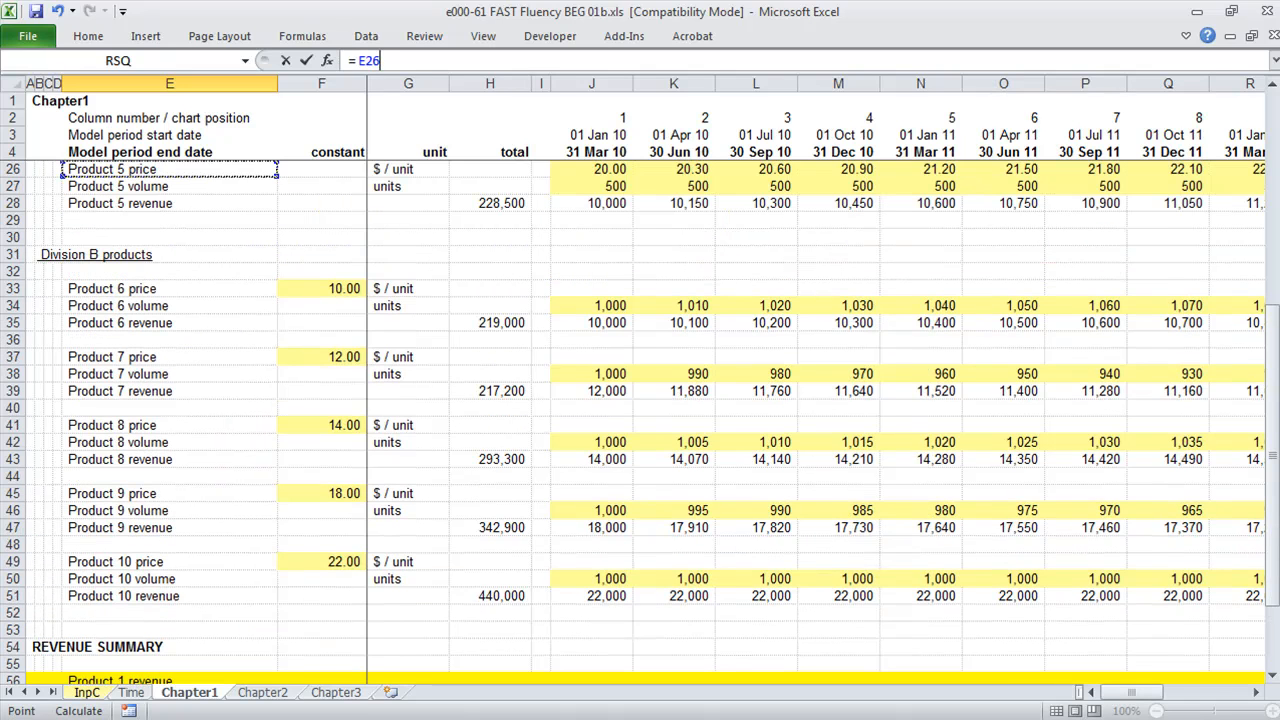
{"action": "key", "text": "F4"}
{"action": "key", "text": "F4"}
{"action": "key", "text": "ctrl+Return"}
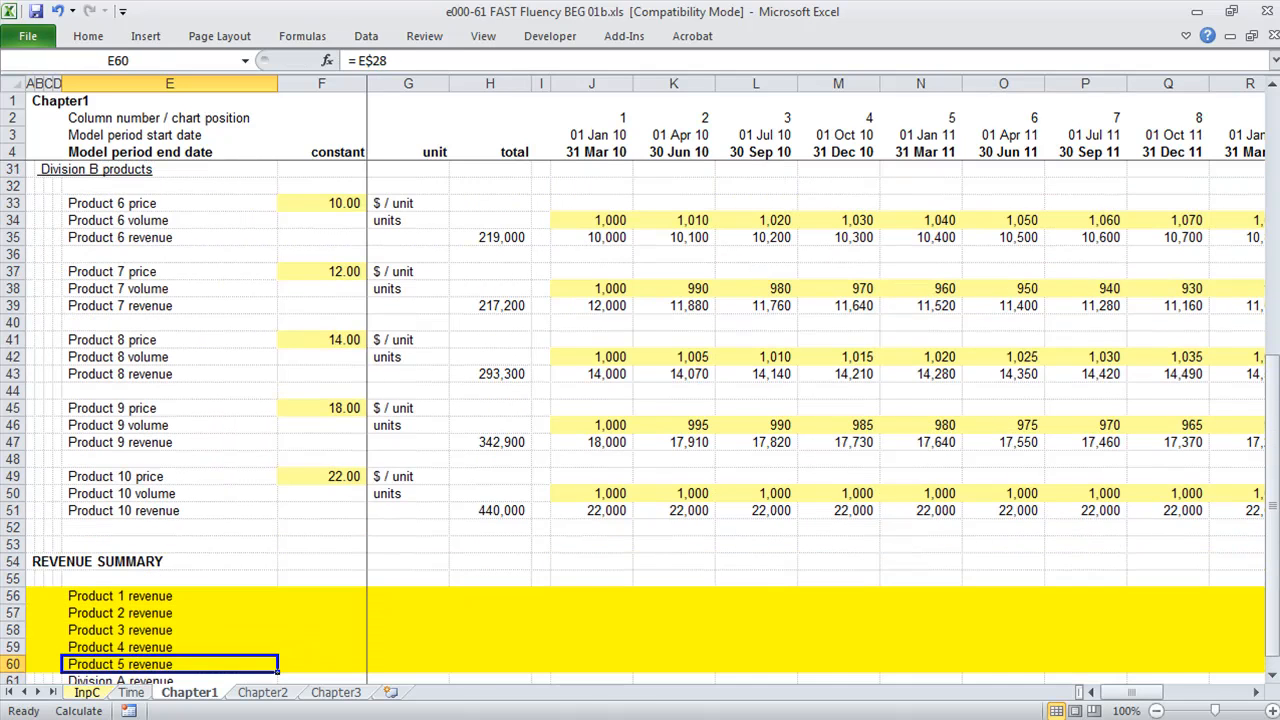
Step: Copy the five product revenue links in E56:E60 across all columns to the right and recalculate the sheet
{"action": "key", "text": "Down"}
{"action": "key", "text": "Down"}
{"action": "key", "text": "Up"}
{"action": "key", "text": "Up"}
{"action": "key", "text": "shift+Up"}
{"action": "key", "text": "shift+Up"}
{"action": "key", "text": "shift+Up"}
{"action": "key", "text": "shift+Up"}
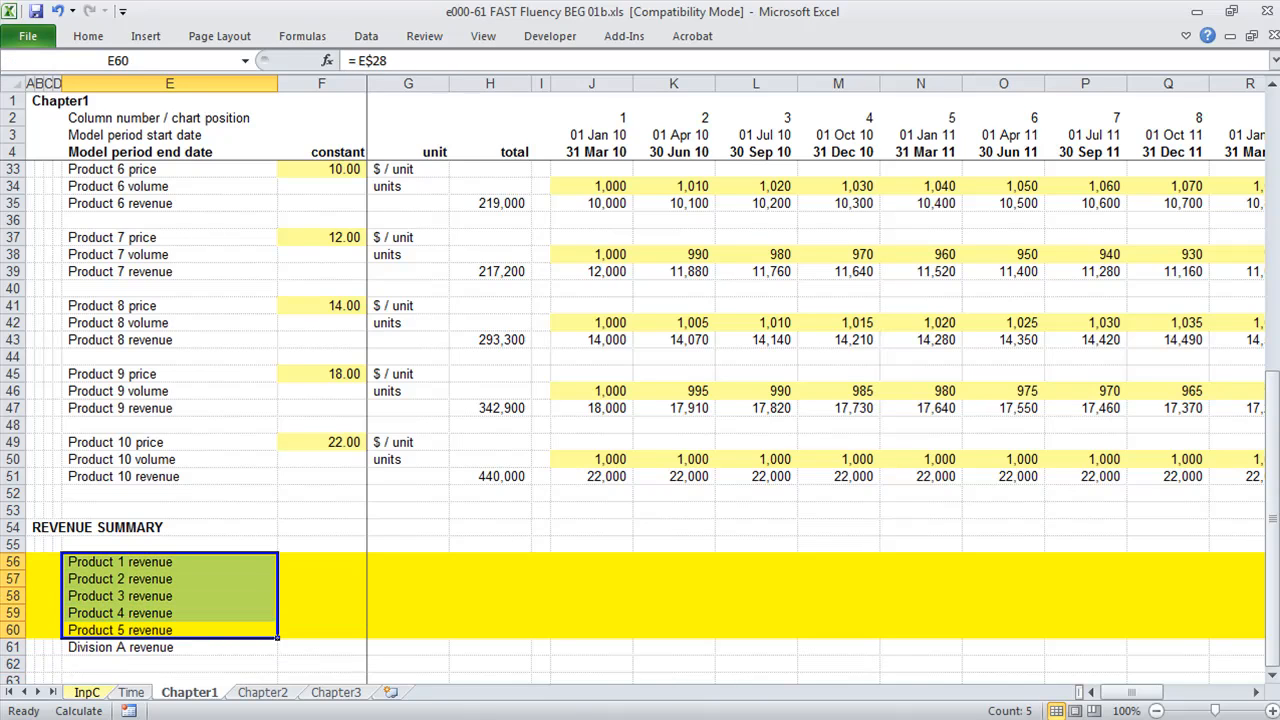
{"action": "key", "text": "ctrl+c"}
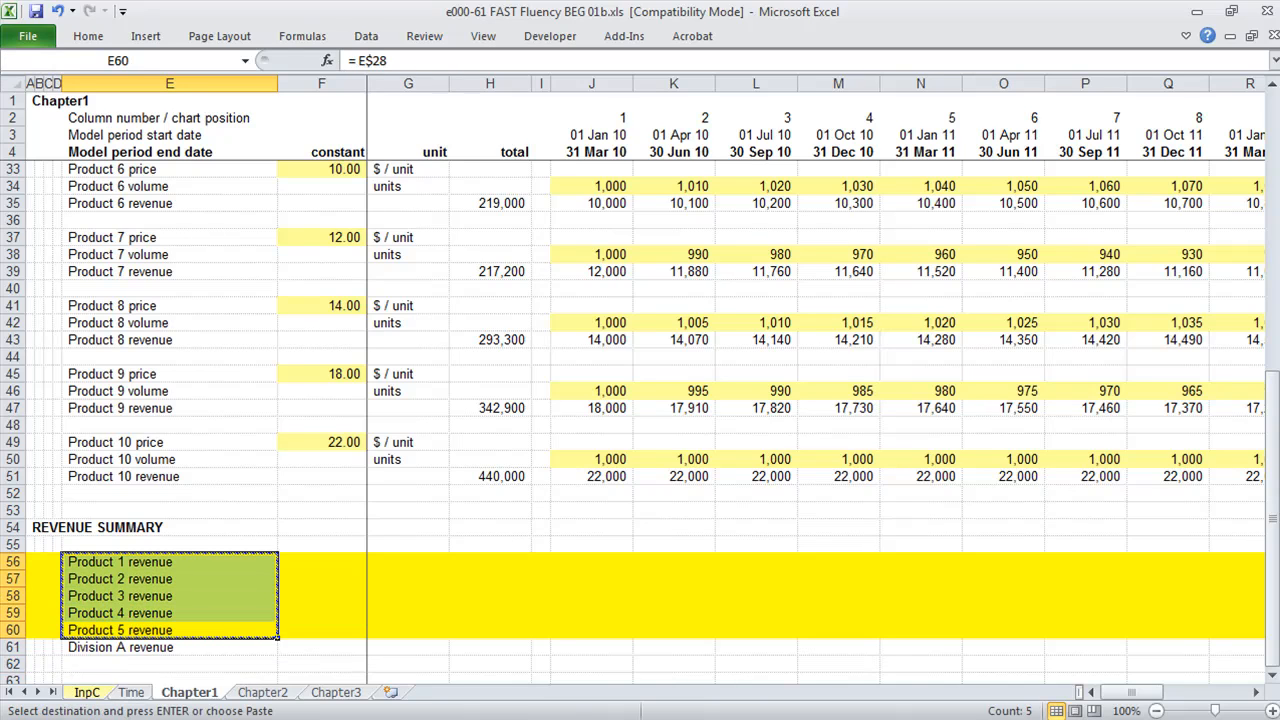
{"action": "key", "text": "ctrl+shift+Right"}
{"action": "key", "text": "Return"}
{"action": "key", "text": "Right"}
{"action": "key", "text": "Right"}
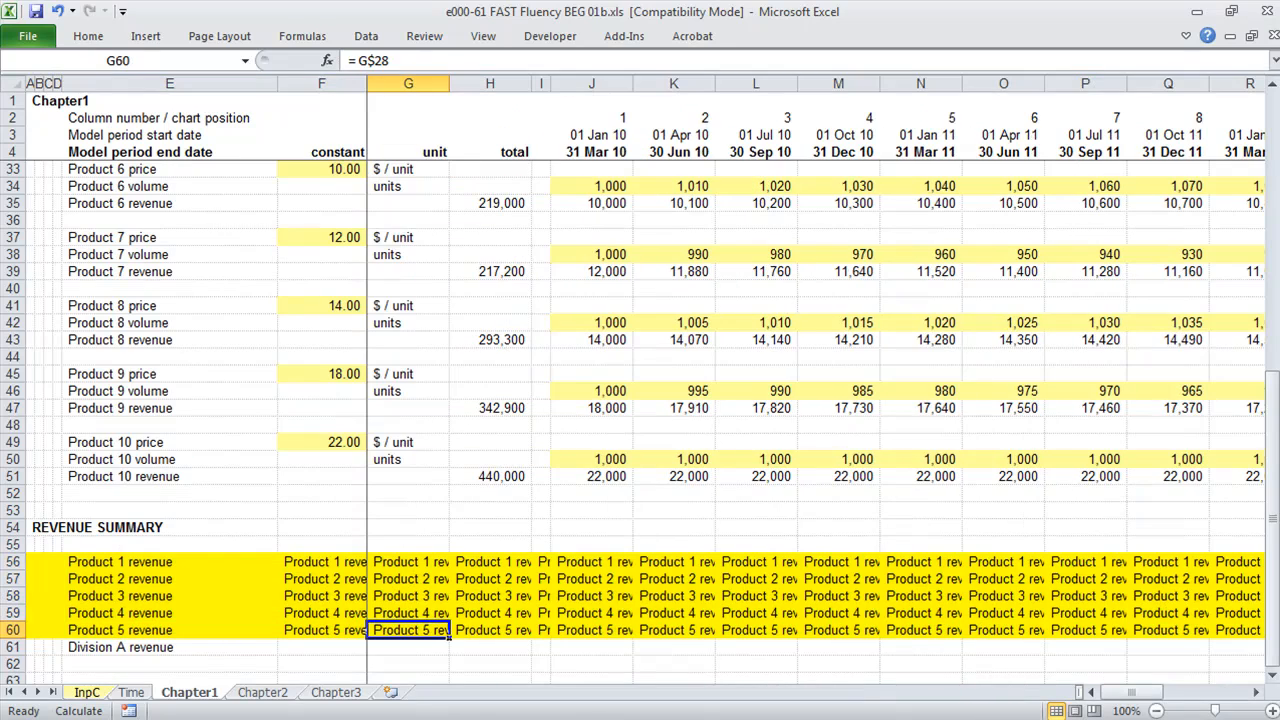
{"action": "key", "text": "F9"}
Step: Remove the yellow fill from the product revenue rows 56 to 60
{"action": "key", "text": "shift+space"}
{"action": "key", "text": "shift+Up"}
{"action": "key", "text": "shift+Up"}
{"action": "key", "text": "shift+Up"}
{"action": "key", "text": "shift+Up"}
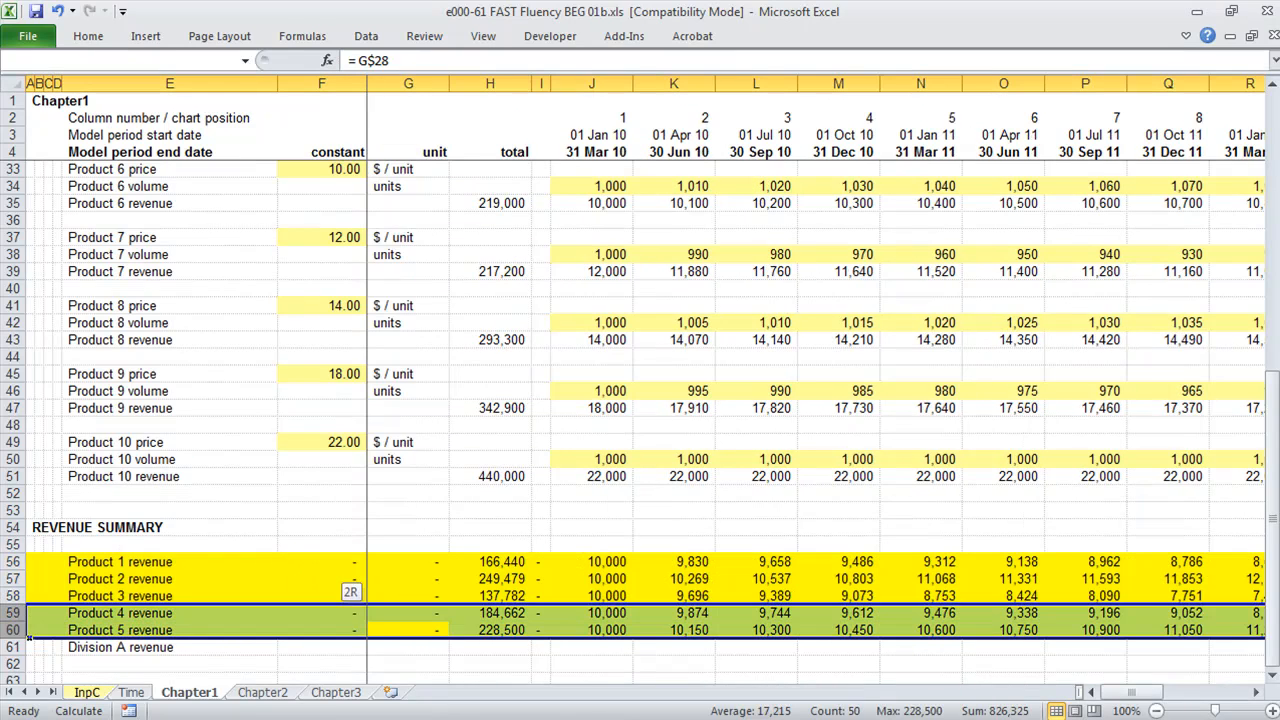
{"action": "key", "text": "ctrl+shift+n"}
{"action": "key", "text": "Down"}
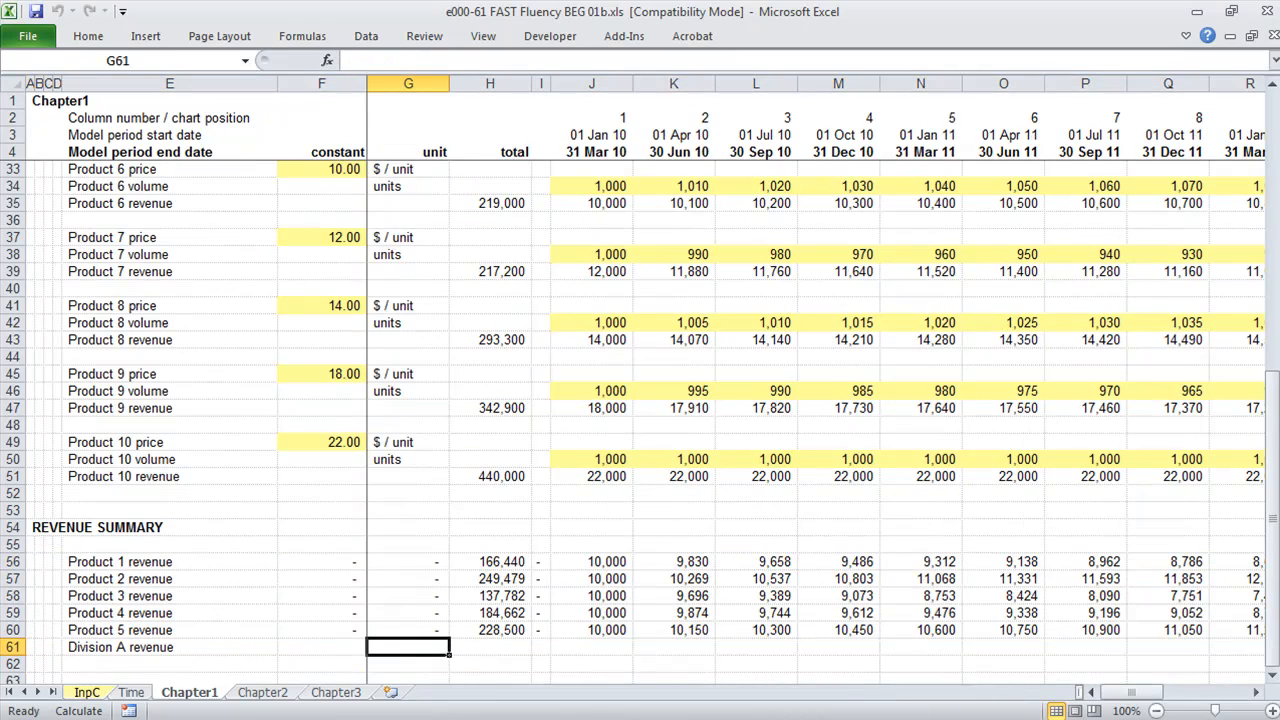
Step: Sum the five product revenues in J61 with =SUM(J56:J60) for the first period's Division A revenue
{"action": "key", "text": "Down"}
{"action": "key", "text": "Right"}
{"action": "key", "text": "Right"}
{"action": "key", "text": "Right"}
{"action": "key", "text": "Up"}
{"action": "key", "text": "alt+equal"}
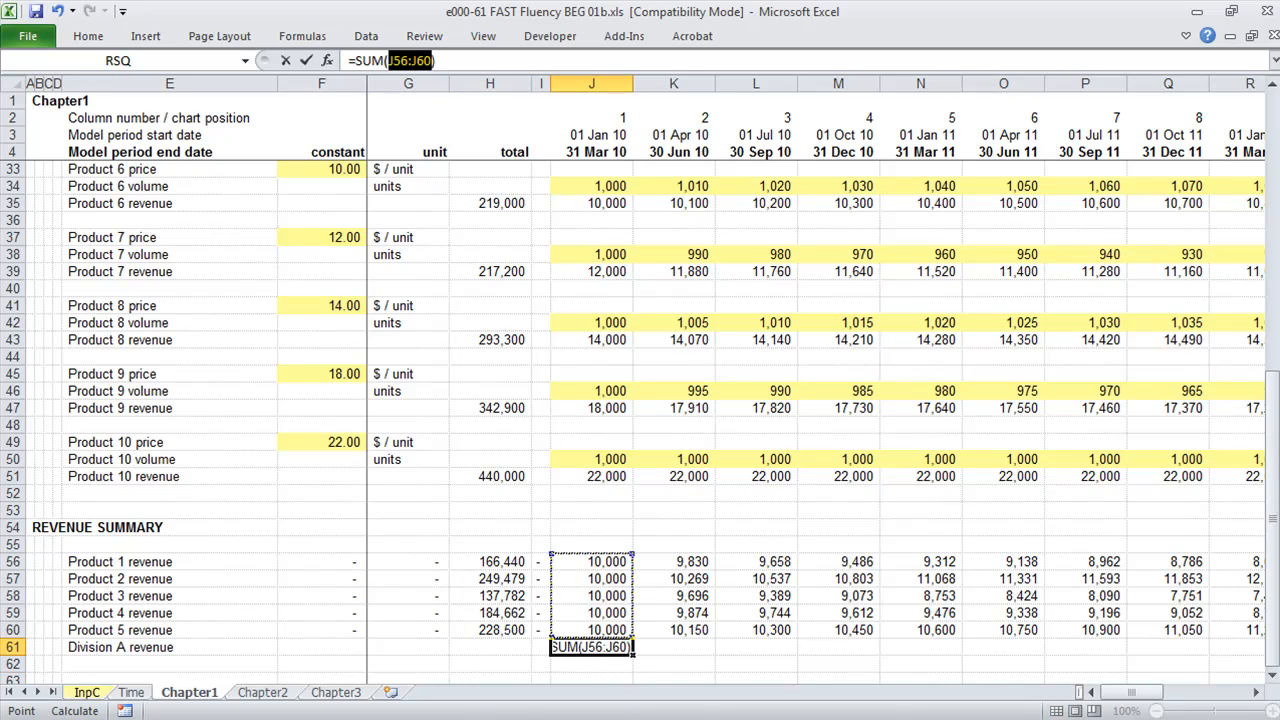
{"action": "key", "text": "ctrl+Return"}
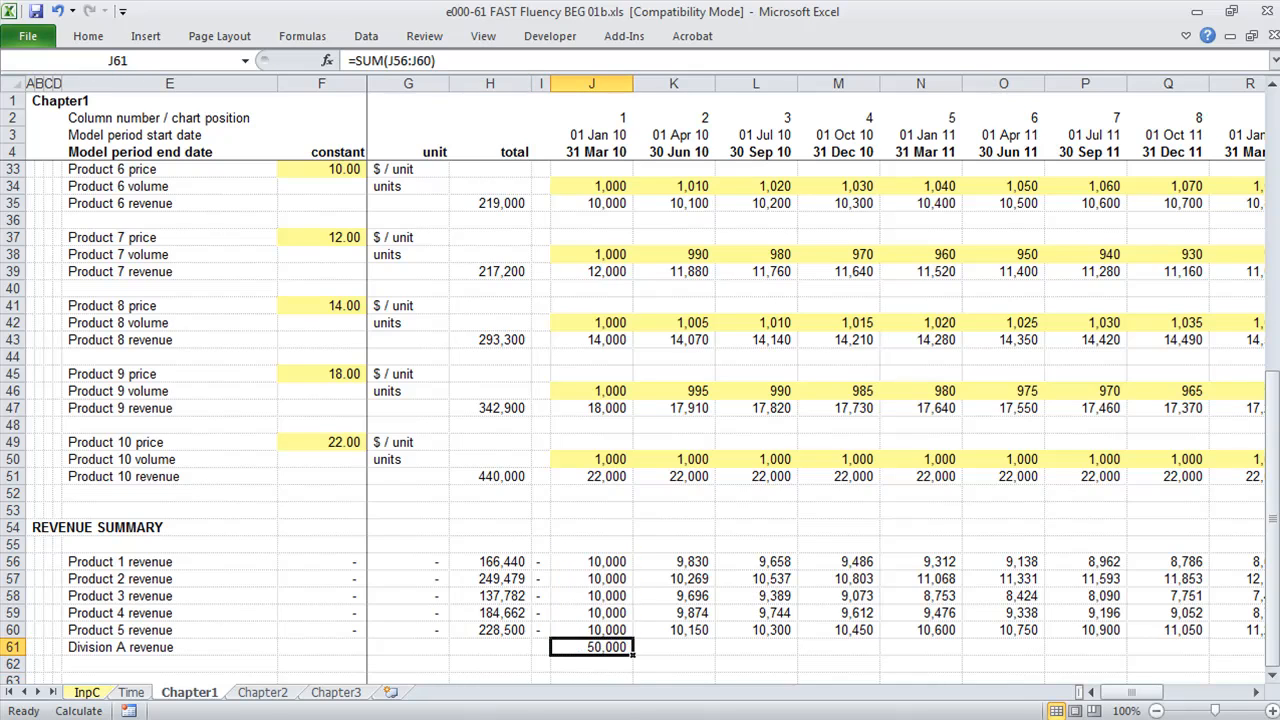
Step: Copy the Division A revenue sum from J61 across the remaining periods through AC61
{"action": "key", "text": "ctrl+c"}
{"action": "key", "text": "ctrl+shift+Right"}
{"action": "key", "text": "Return"}
{"action": "key", "text": "Home"}
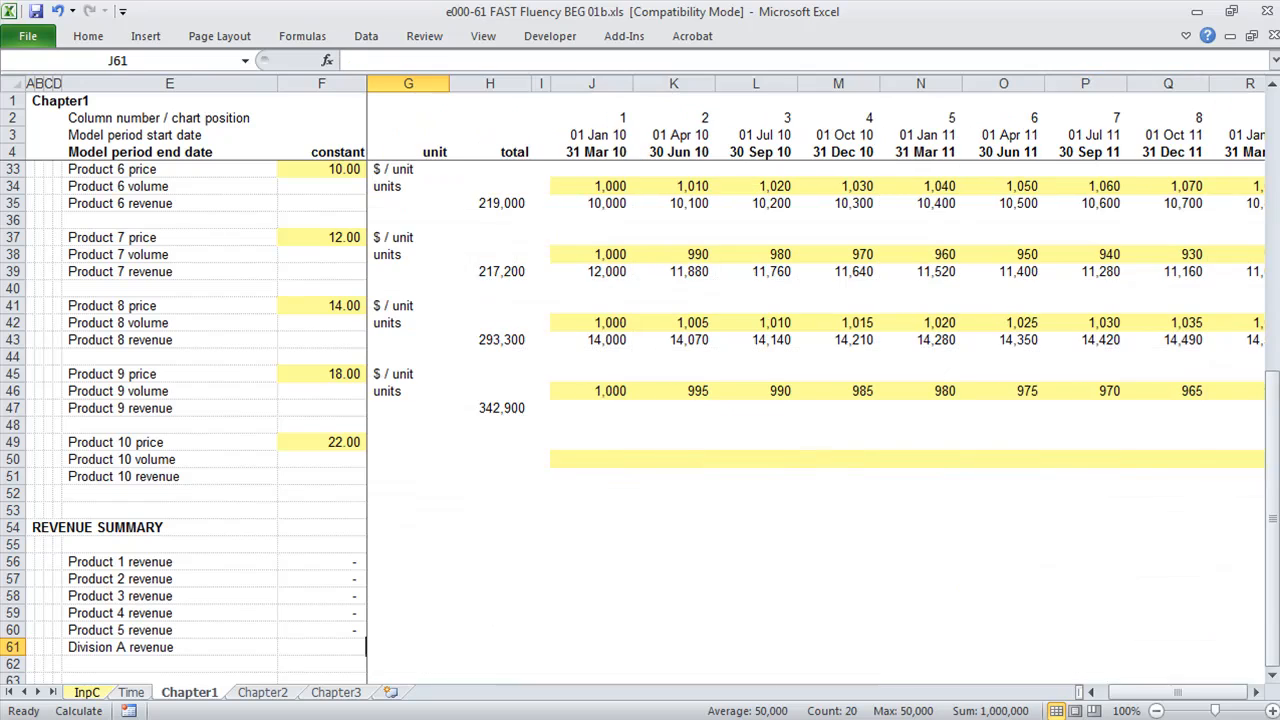
Step: Total the Division A revenue row in H61 with a SUM over J61:AC61
{"action": "key", "text": "Right"}
{"action": "key", "text": "alt+equal"}
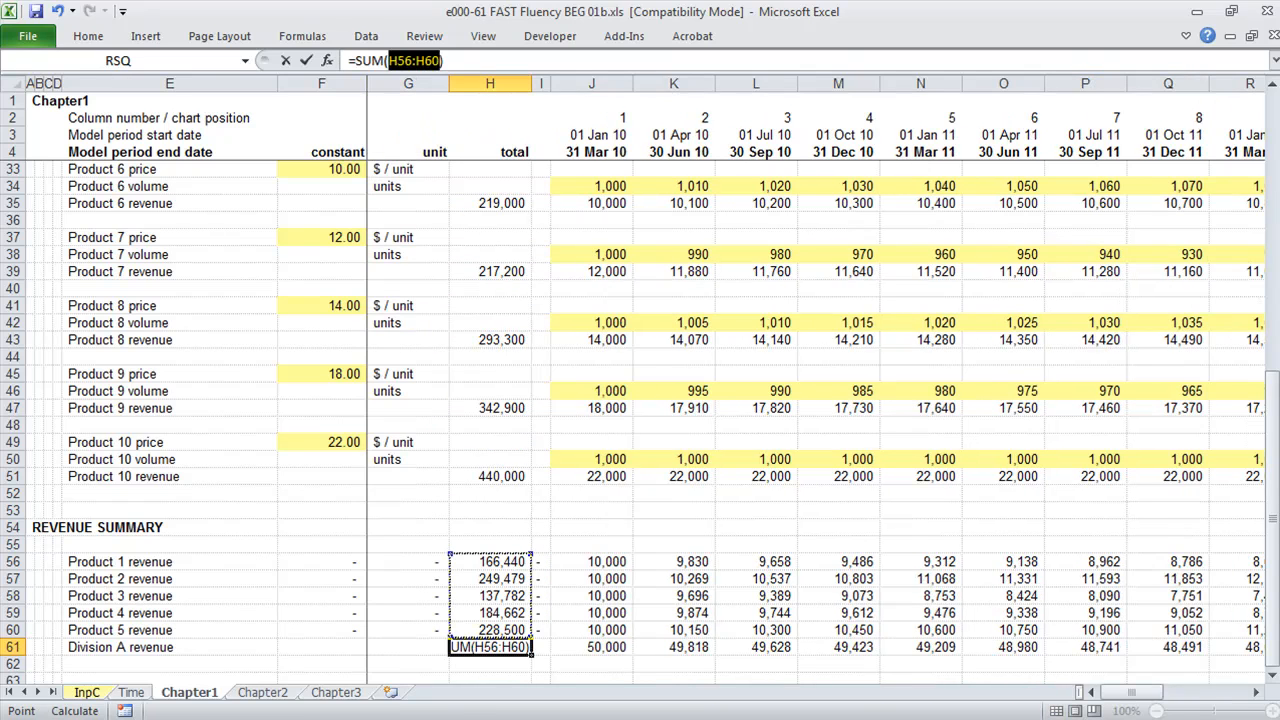
{"action": "key", "text": "Right"}
{"action": "key", "text": "Right"}
{"action": "key", "text": "Down"}
{"action": "key", "text": "Down"}
{"action": "key", "text": "Down"}
{"action": "key", "text": "Down"}
{"action": "key", "text": "Down"}
{"action": "key", "text": "ctrl+shift+Right"}
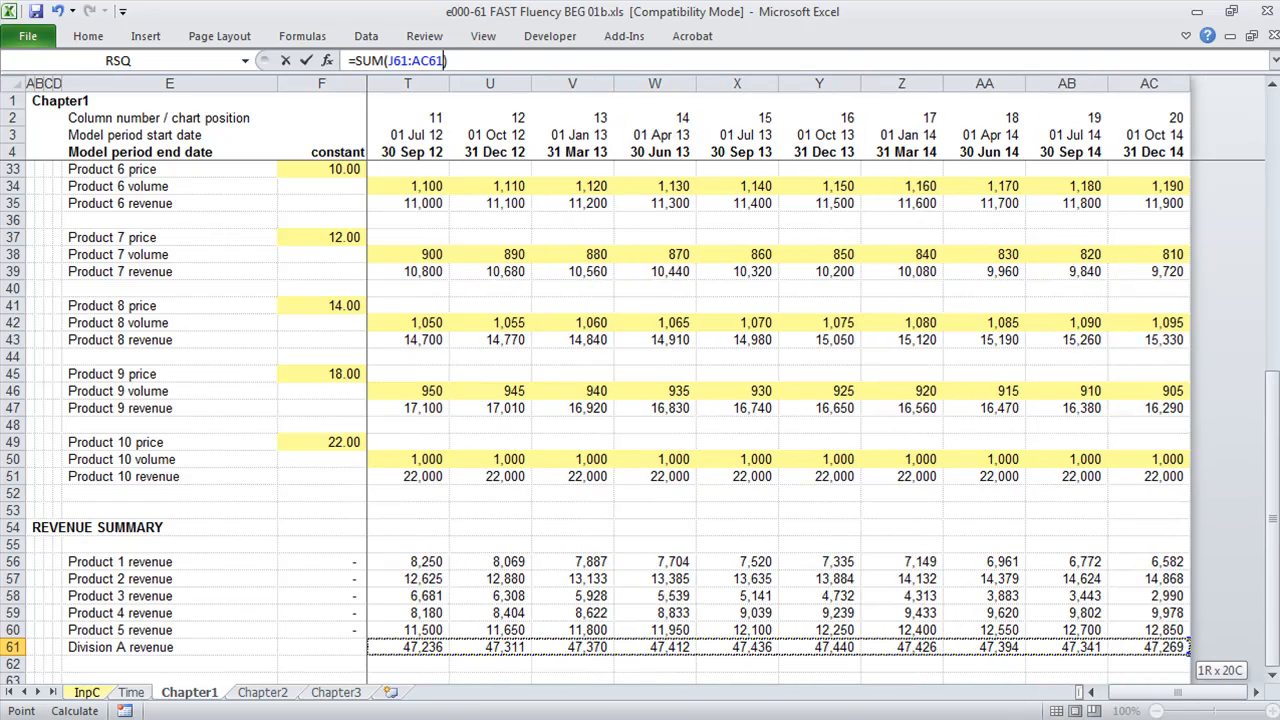
{"action": "key", "text": "ctrl+Return"}
{"action": "key", "text": "Left"}
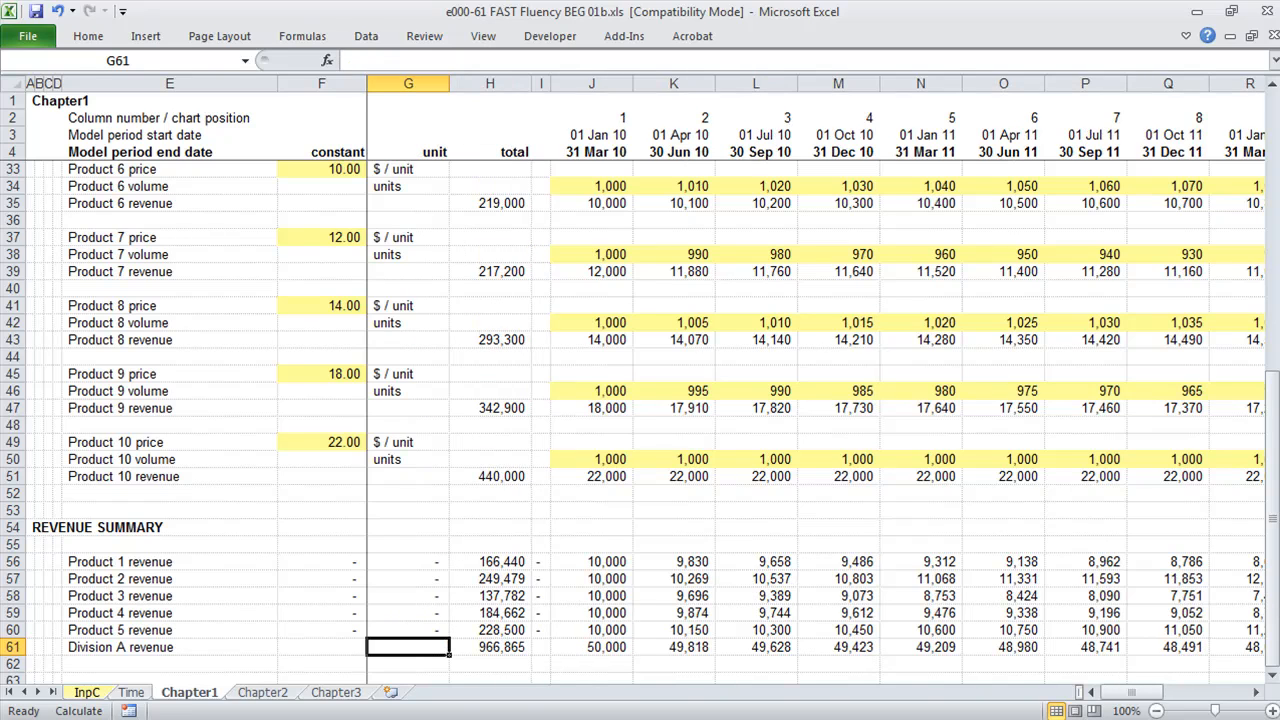
Step: Create a column chart of the Division A revenue periods J61:AC61 on its own chart sheet
{"action": "key", "text": "Right"}
{"action": "key", "text": "Right"}
{"action": "key", "text": "Right"}
{"action": "key", "text": "ctrl+shift+Right"}
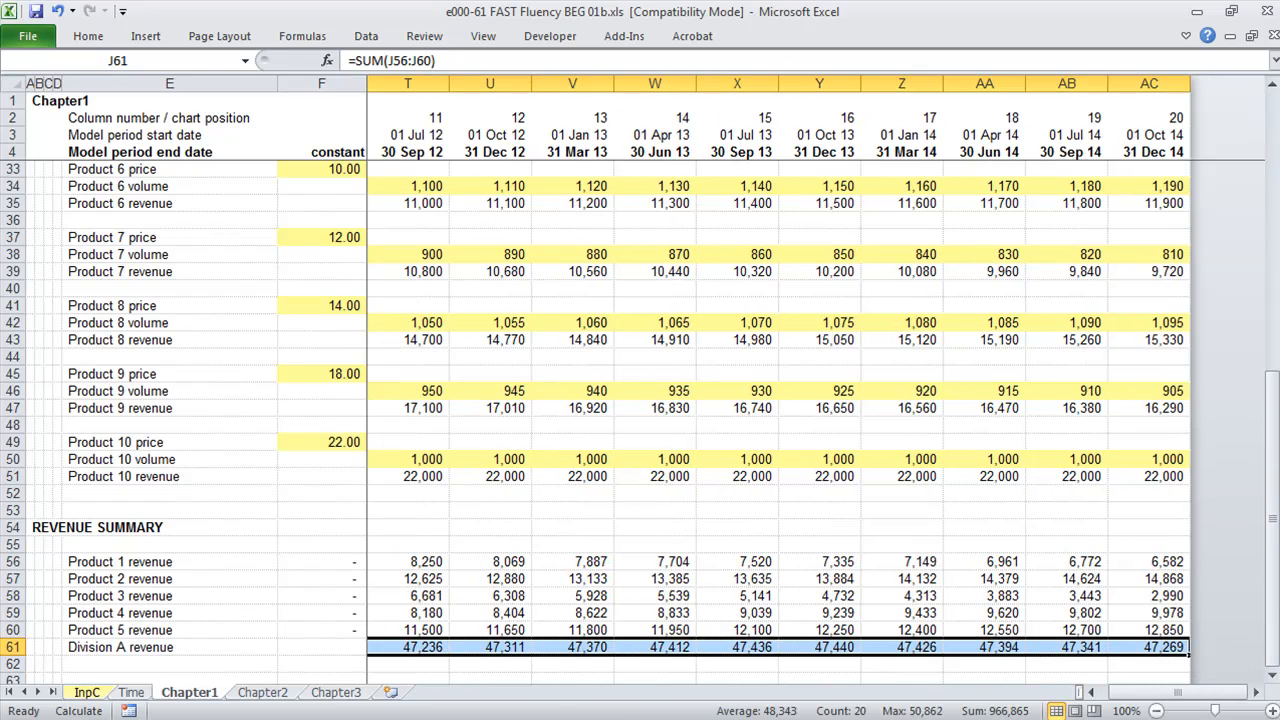
{"action": "key", "text": "F11"}
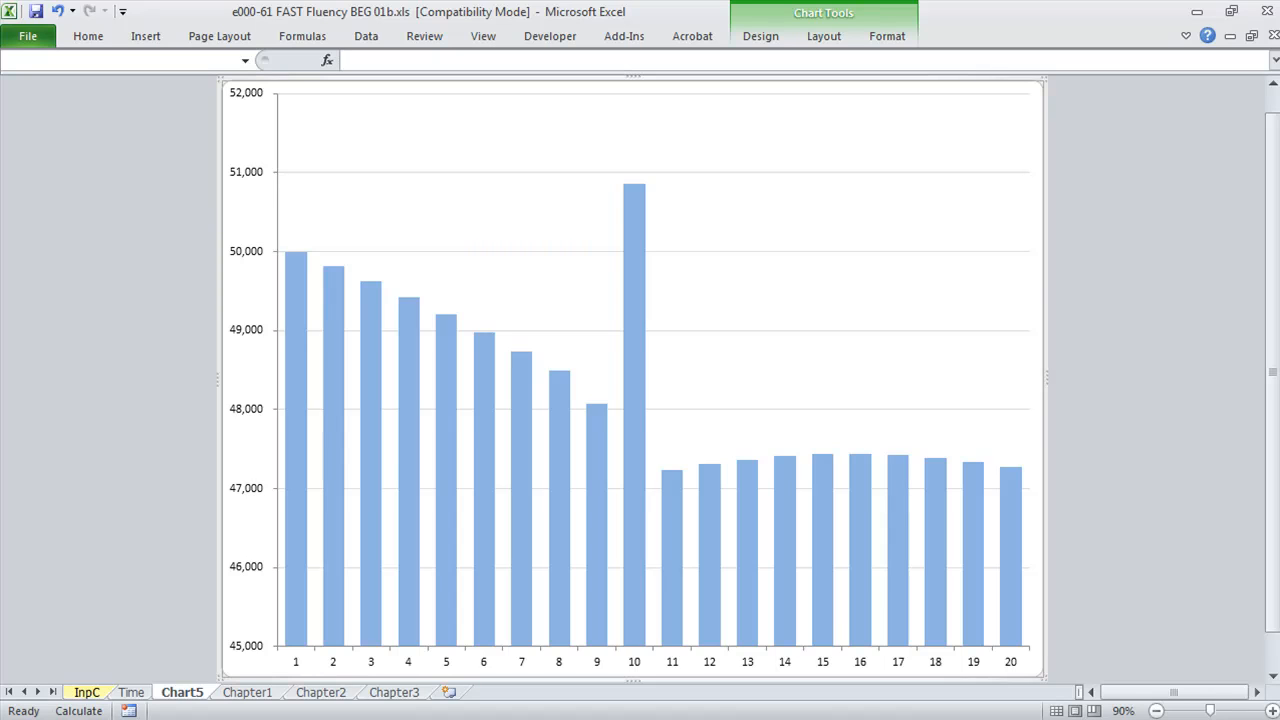
{"action": "mouse_move", "coordinate": [563, 437]}
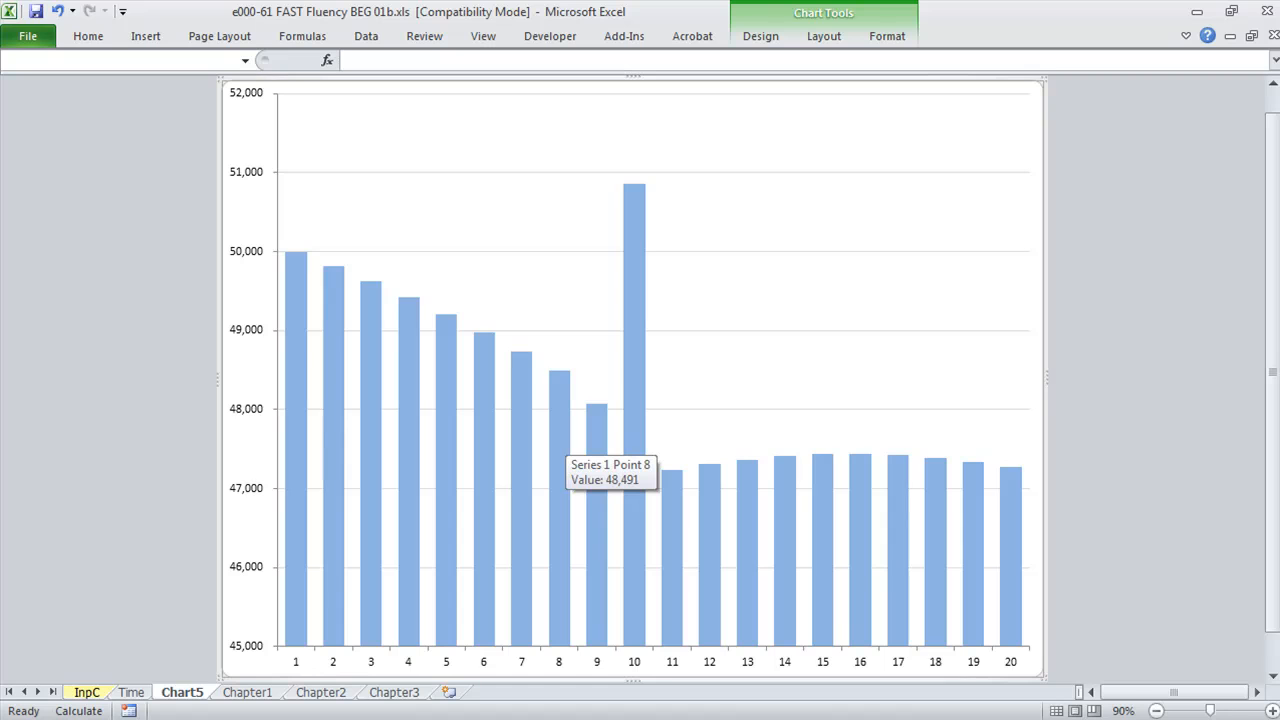
Step: Delete the chart sheet showing the Division A revenue
{"action": "key", "text": "alt"}
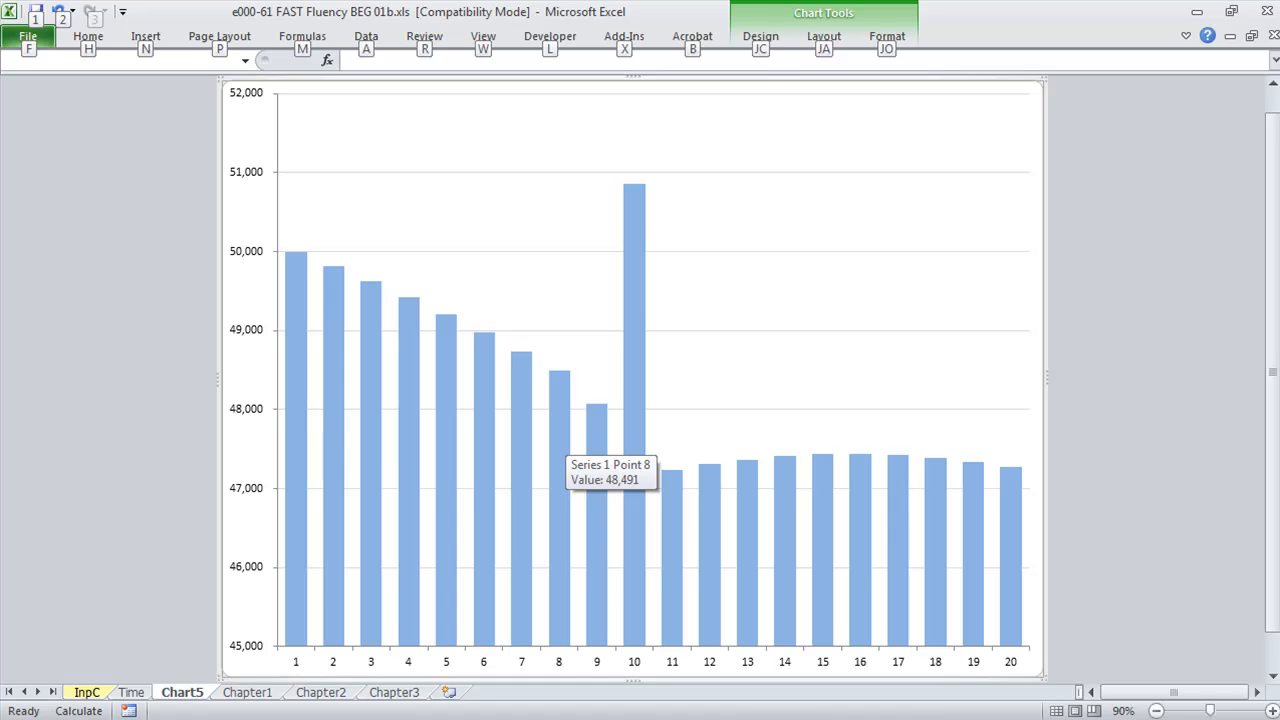
{"action": "key", "text": "e"}
{"action": "key", "text": "l"}
{"action": "key", "text": "Return"}
Step: Chart the five product revenue rows J56:AC60 as columns on a separate chart sheet and inspect the third series at period 10
{"action": "key", "text": "Home"}
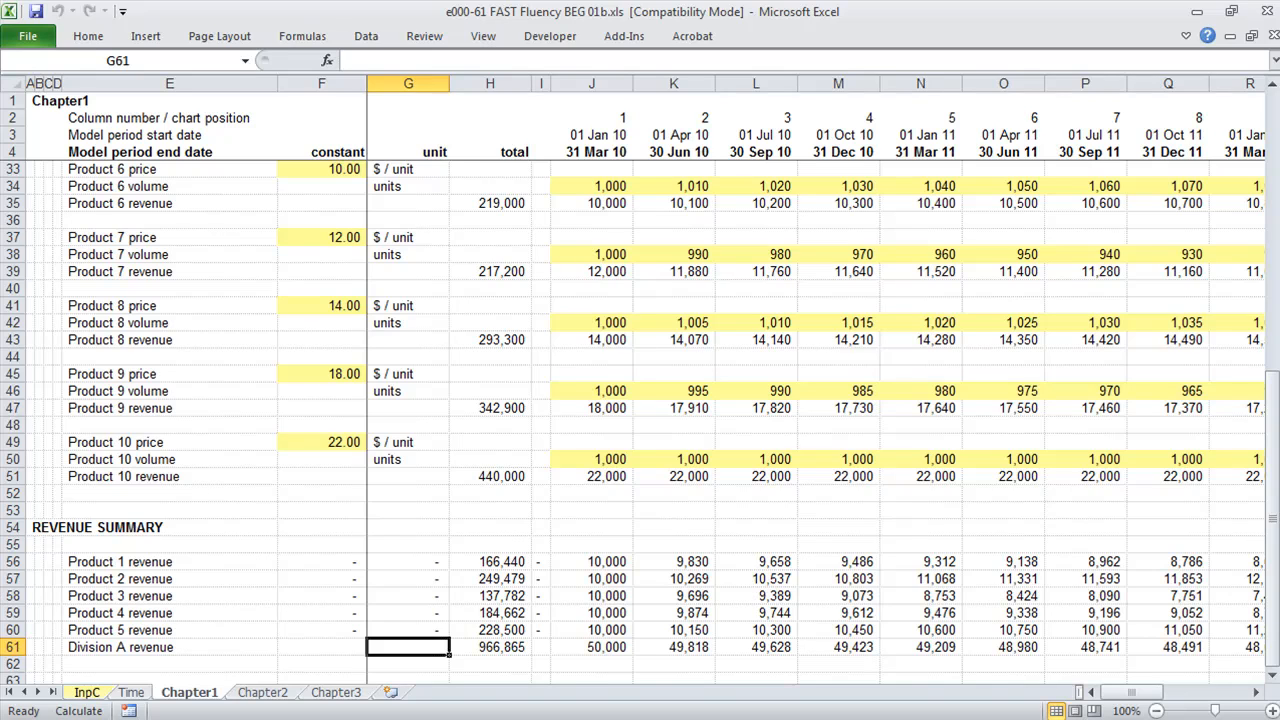
{"action": "key", "text": "Right"}
{"action": "key", "text": "Right"}
{"action": "key", "text": "Right"}
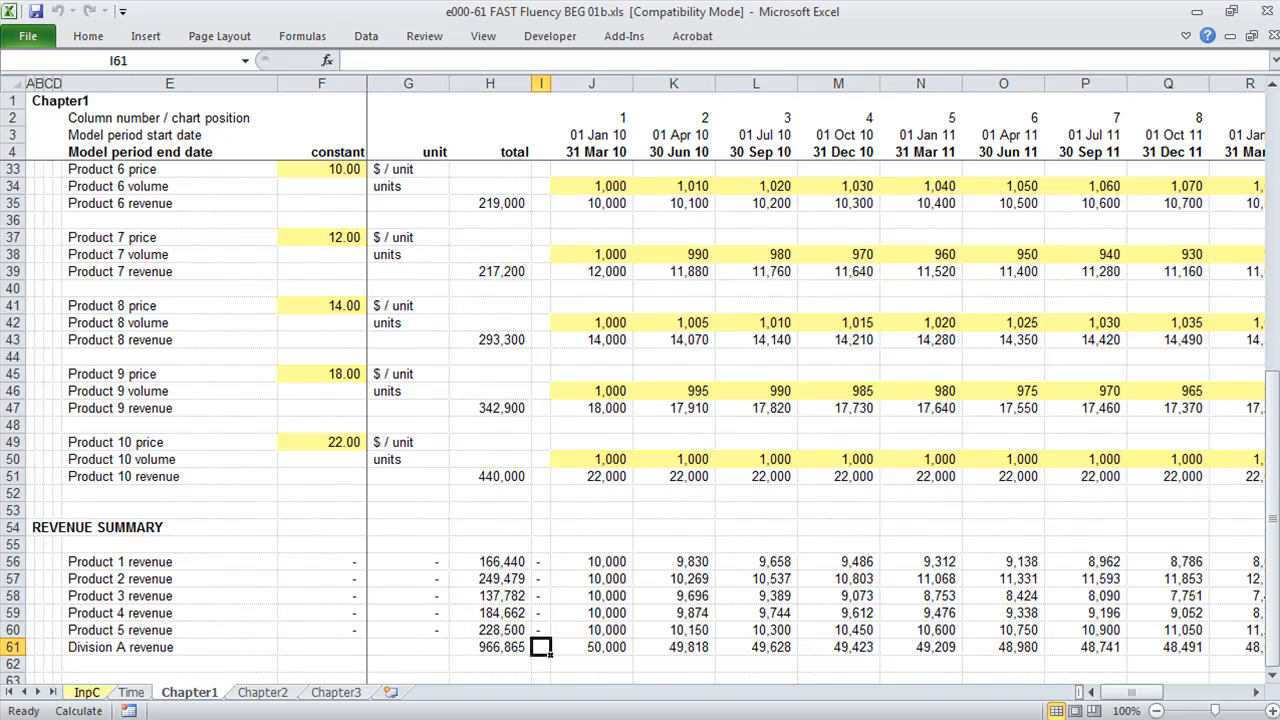
{"action": "key", "text": "Up"}
{"action": "key", "text": "Up"}
{"action": "key", "text": "Up"}
{"action": "key", "text": "Up"}
{"action": "key", "text": "Up"}
{"action": "key", "text": "shift+Down"}
{"action": "key", "text": "shift+Down"}
{"action": "key", "text": "shift+Down"}
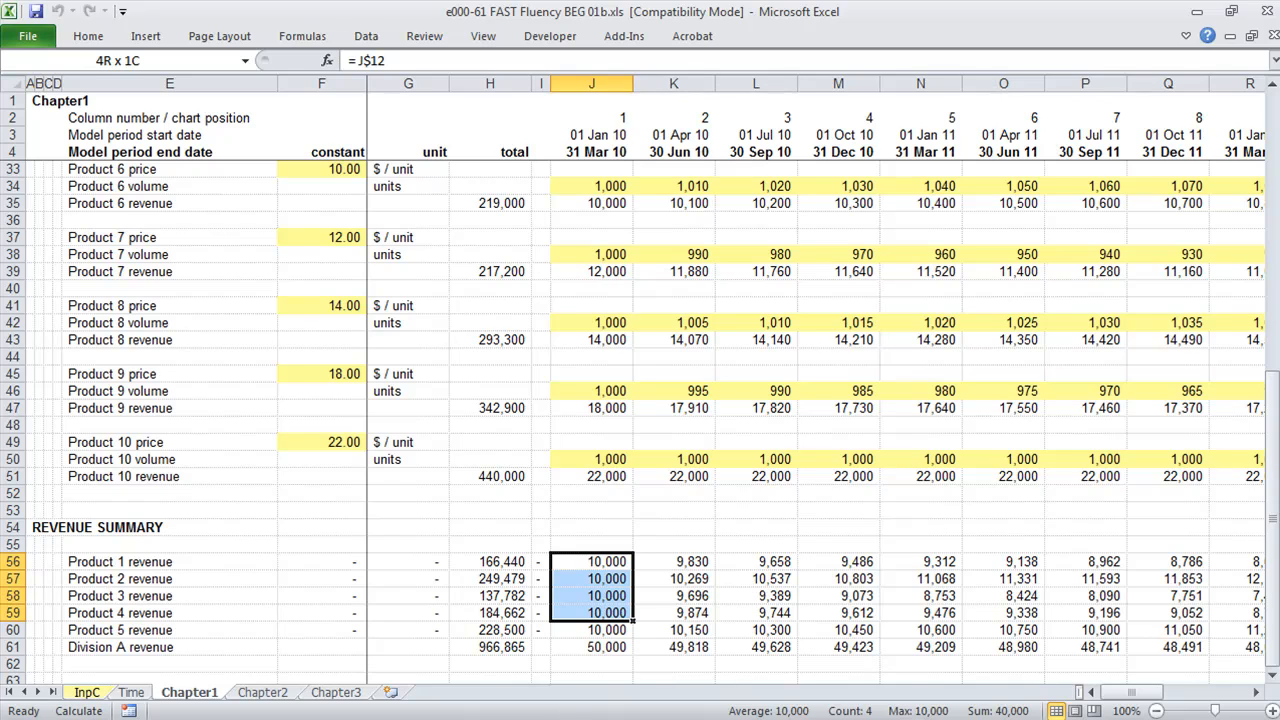
{"action": "key", "text": "shift+Down"}
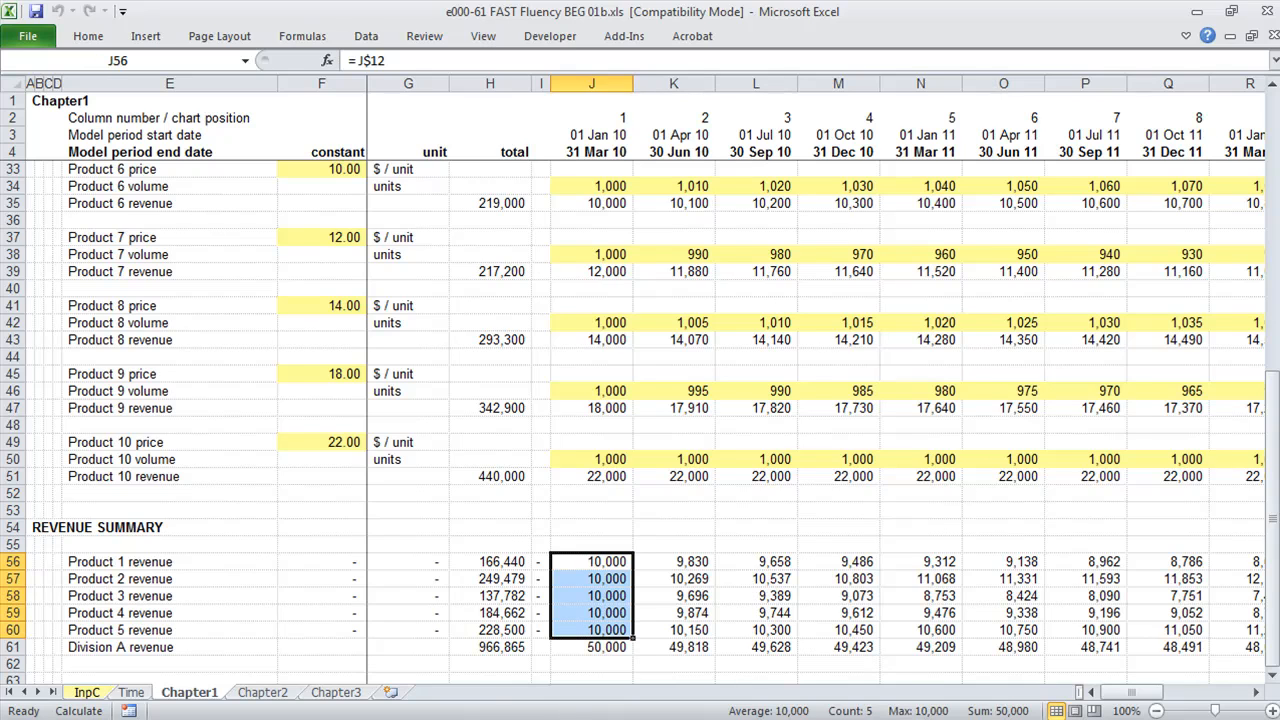
{"action": "key", "text": "ctrl+shift+Right"}
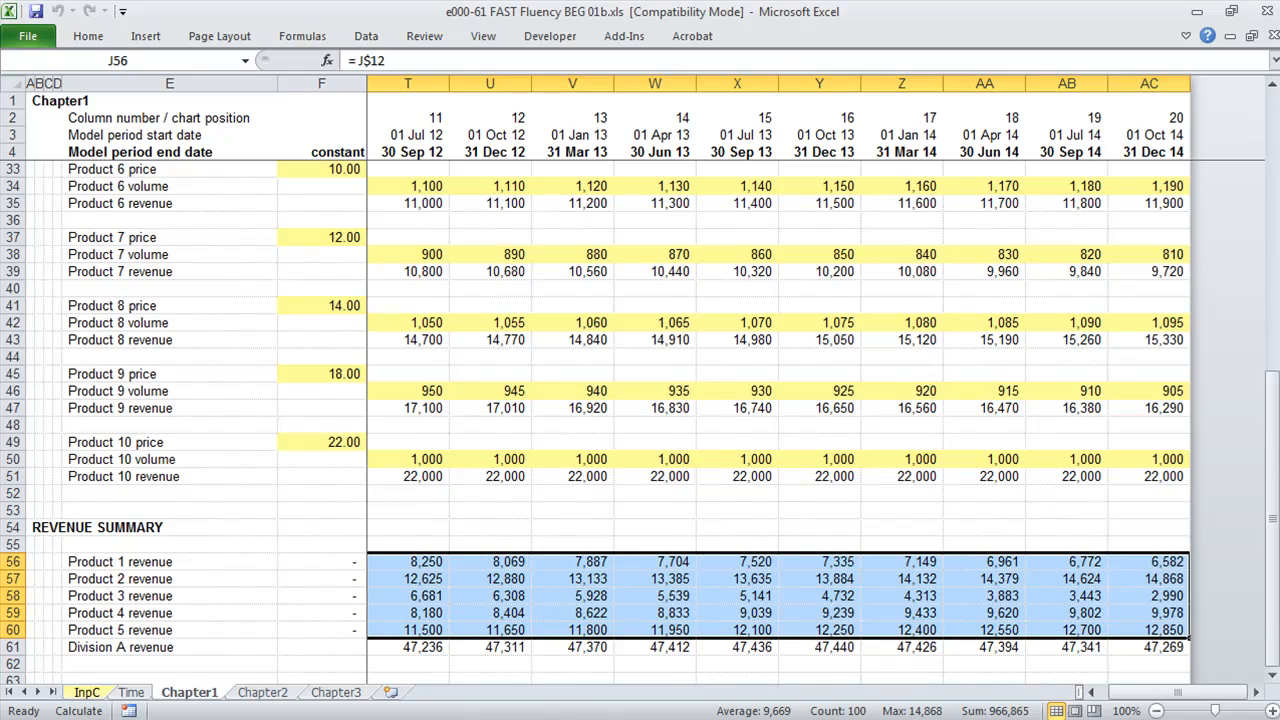
{"action": "key", "text": "F11"}
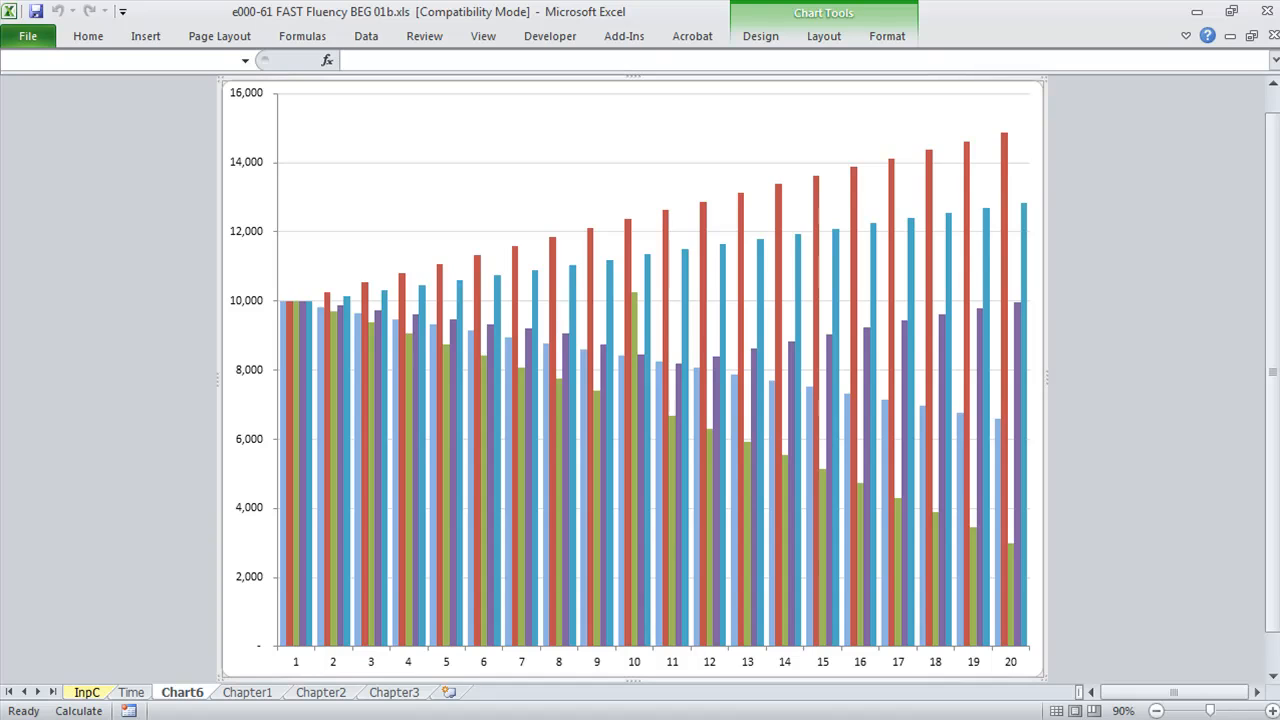
{"action": "mouse_move", "coordinate": [635, 331]}
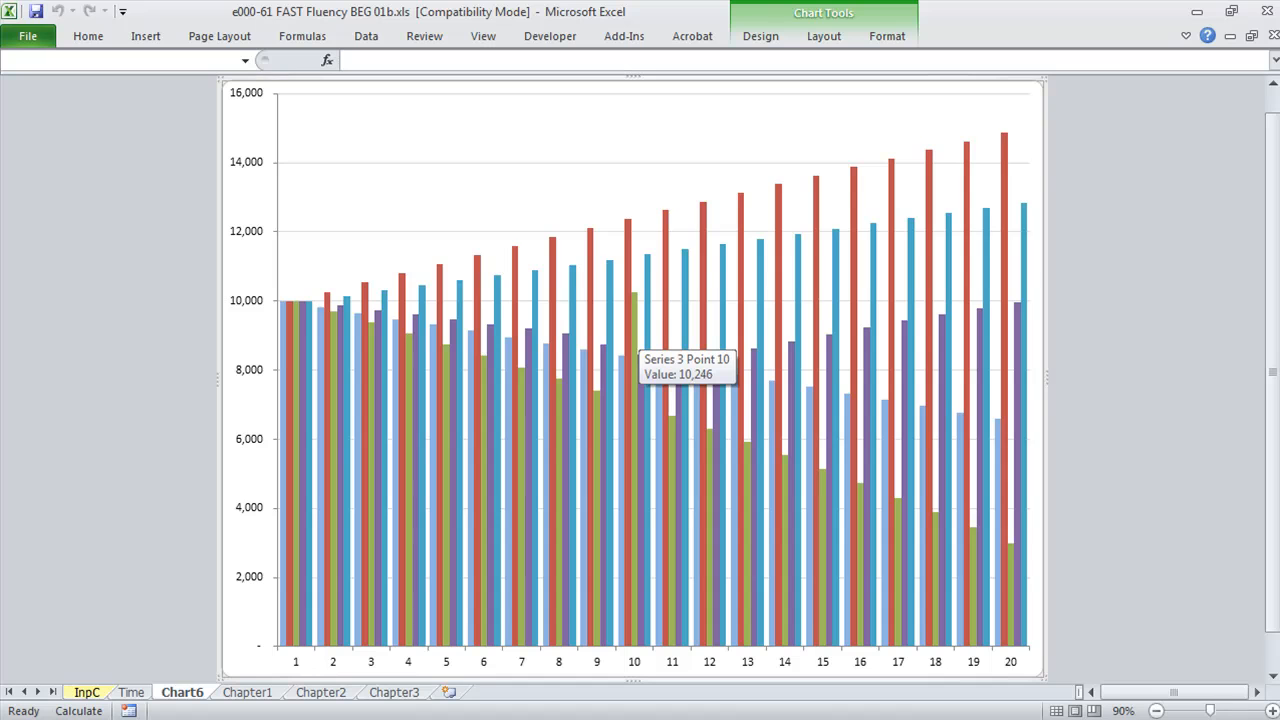
Step: Delete the chart sheet comparing the five product revenues
{"action": "key", "text": "alt"}
{"action": "key", "text": "e"}
{"action": "key", "text": "l"}
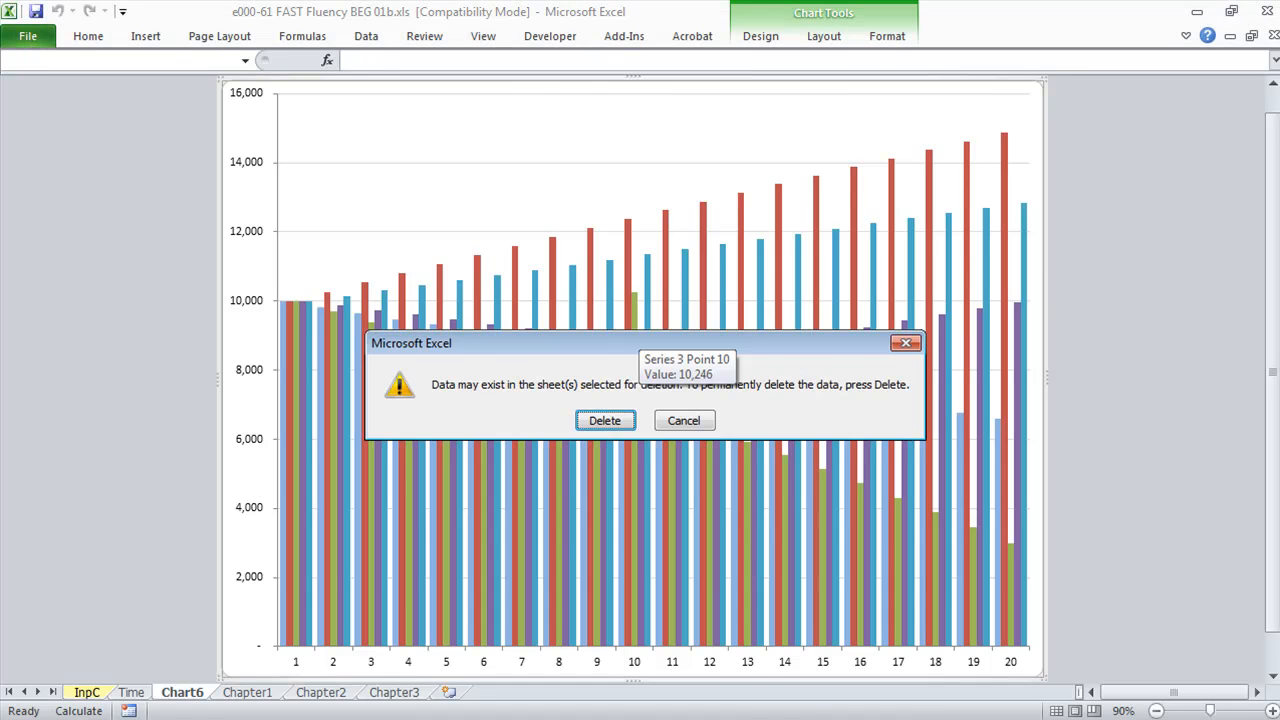
{"action": "key", "text": "Return"}
Step: Create a column chart of the Product 3 revenue periods J58:AC58 on its own chart sheet
{"action": "key", "text": "Home"}
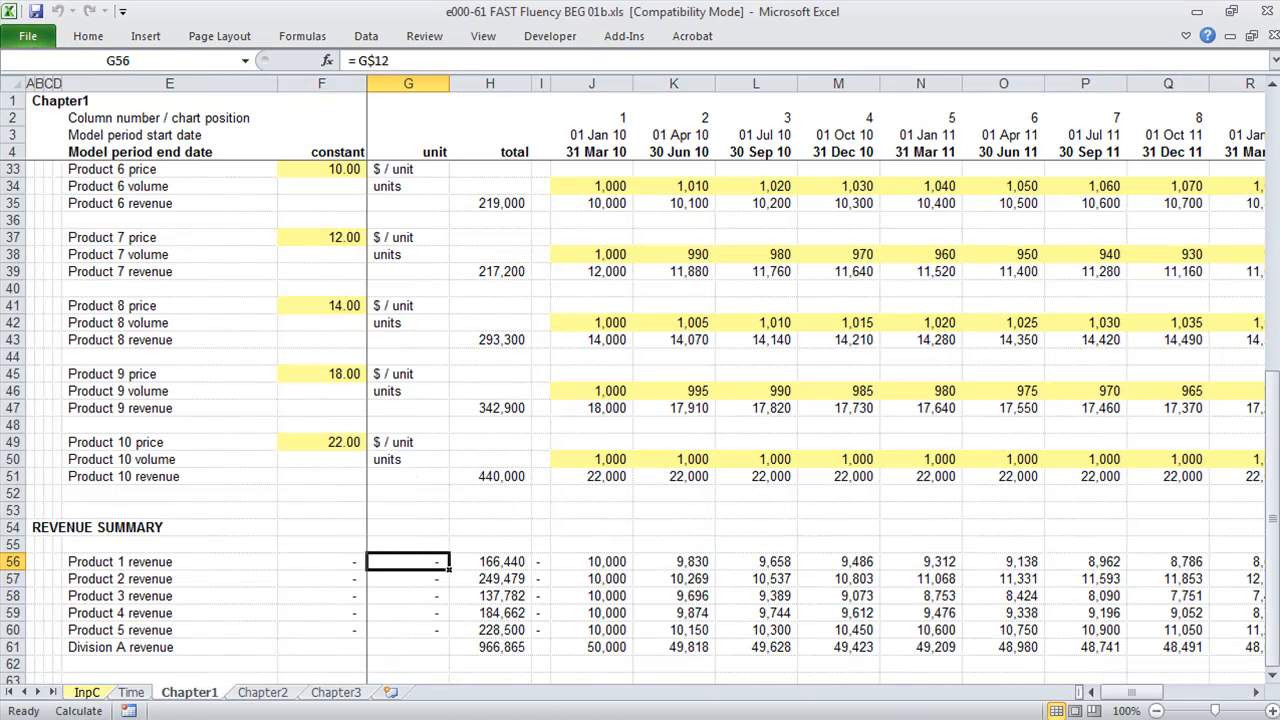
{"action": "key", "text": "Down"}
{"action": "key", "text": "Down"}
{"action": "key", "text": "Right"}
{"action": "key", "text": "Right"}
{"action": "key", "text": "Right"}
{"action": "key", "text": "ctrl+shift+Right"}
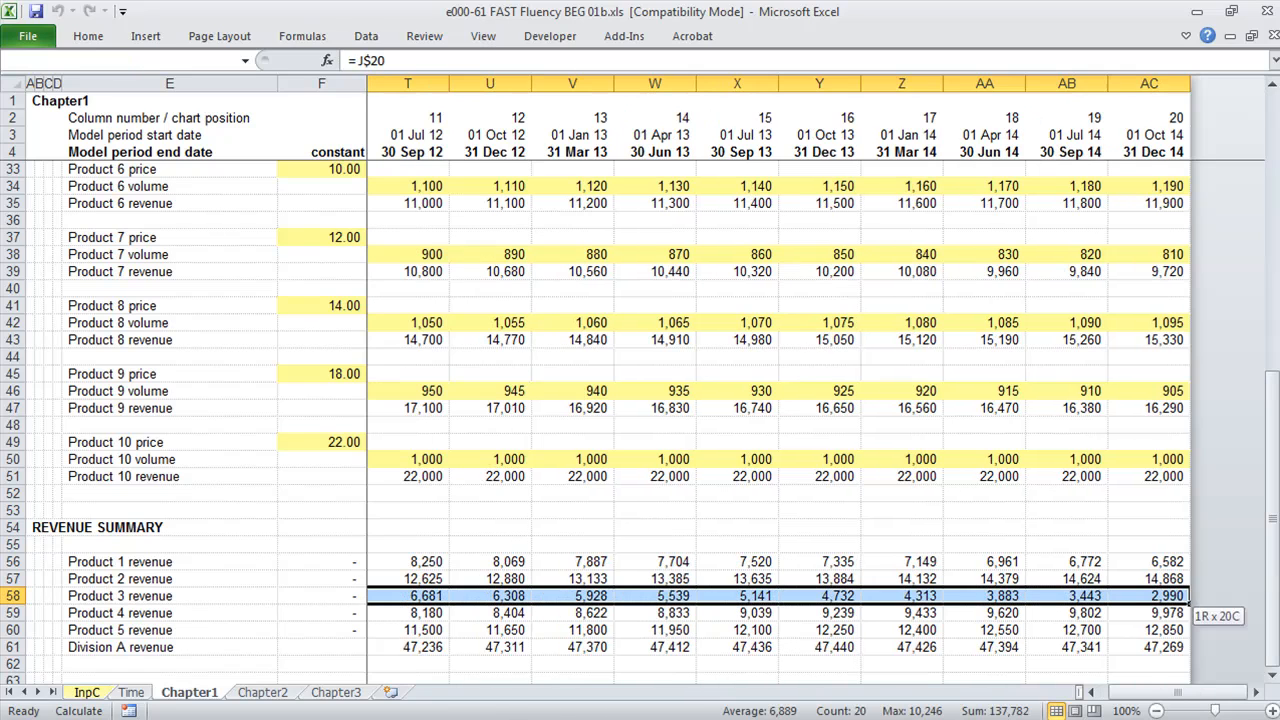
{"action": "key", "text": "F11"}
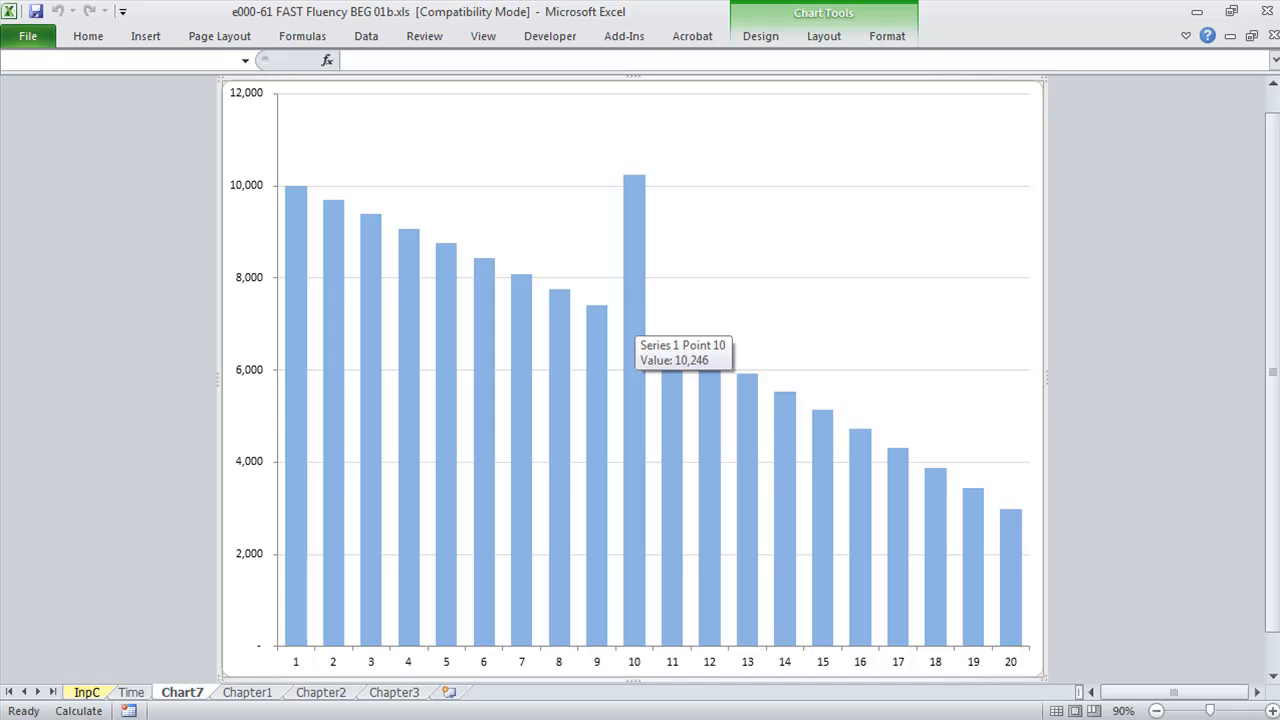
Step: Delete the chart sheet showing the Product 3 revenue
{"action": "key", "text": "alt"}
{"action": "key", "text": "e"}
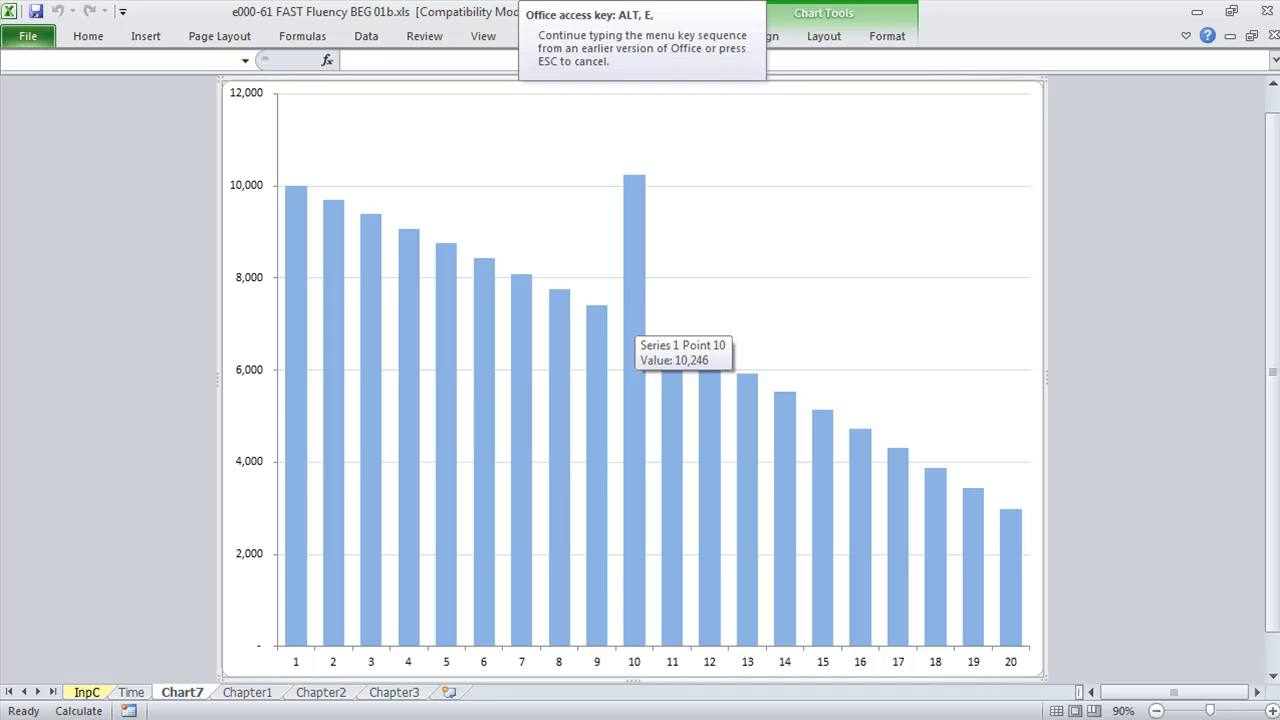
{"action": "key", "text": "l"}
{"action": "key", "text": "Return"}
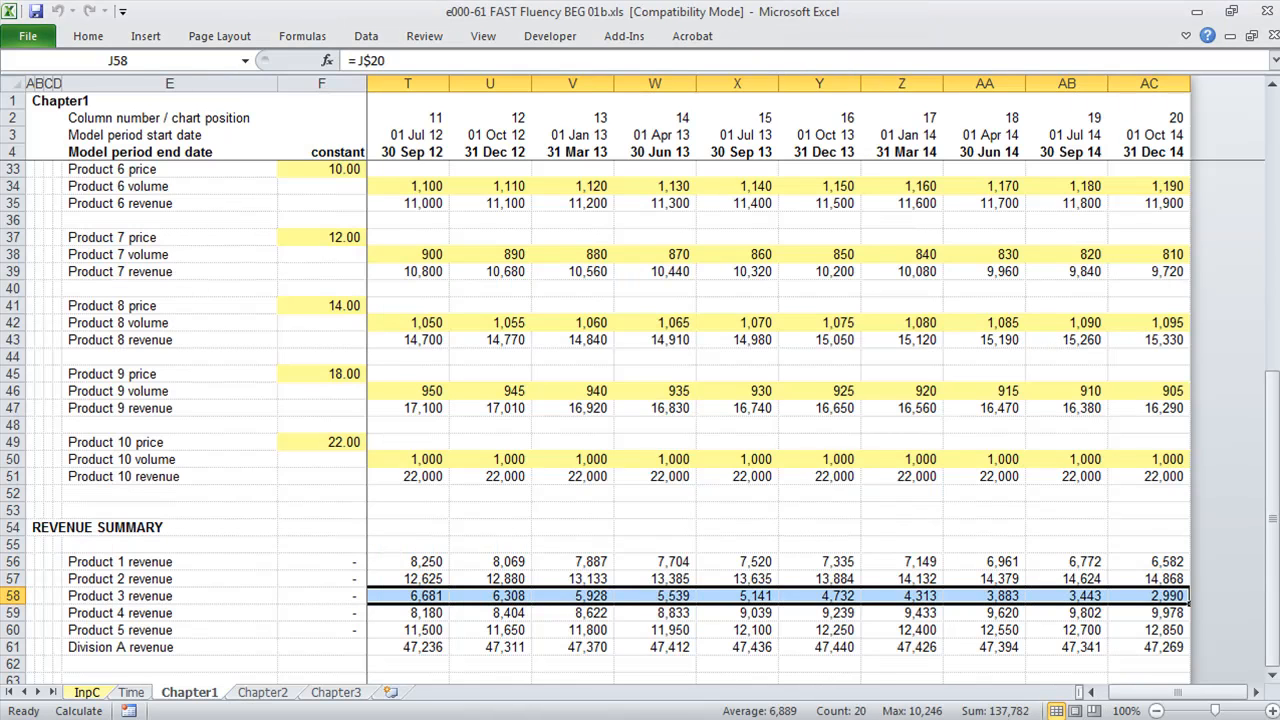
Step: Trace the Product 3 revenue link in J58 back to its source calculation in row 20
{"action": "key", "text": "Home"}
{"action": "key", "text": "Right"}
{"action": "key", "text": "Right"}
{"action": "key", "text": "Right"}
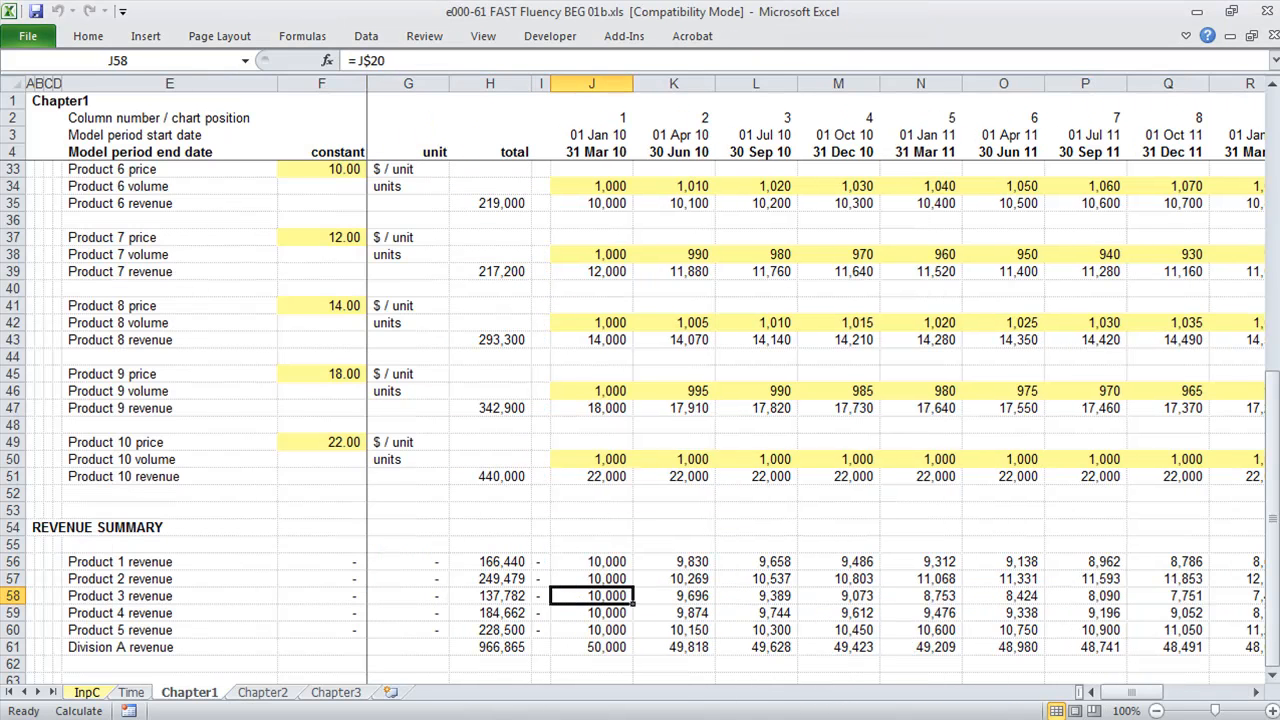
{"action": "key", "text": "ctrl+bracketleft"}
Step: Chart the Product 3 price and volume rows J18:AC19 on a separate chart sheet and inspect the price bar for period 10
{"action": "key", "text": "Up"}
{"action": "key", "text": "Up"}
{"action": "key", "text": "Up"}
{"action": "key", "text": "Down"}
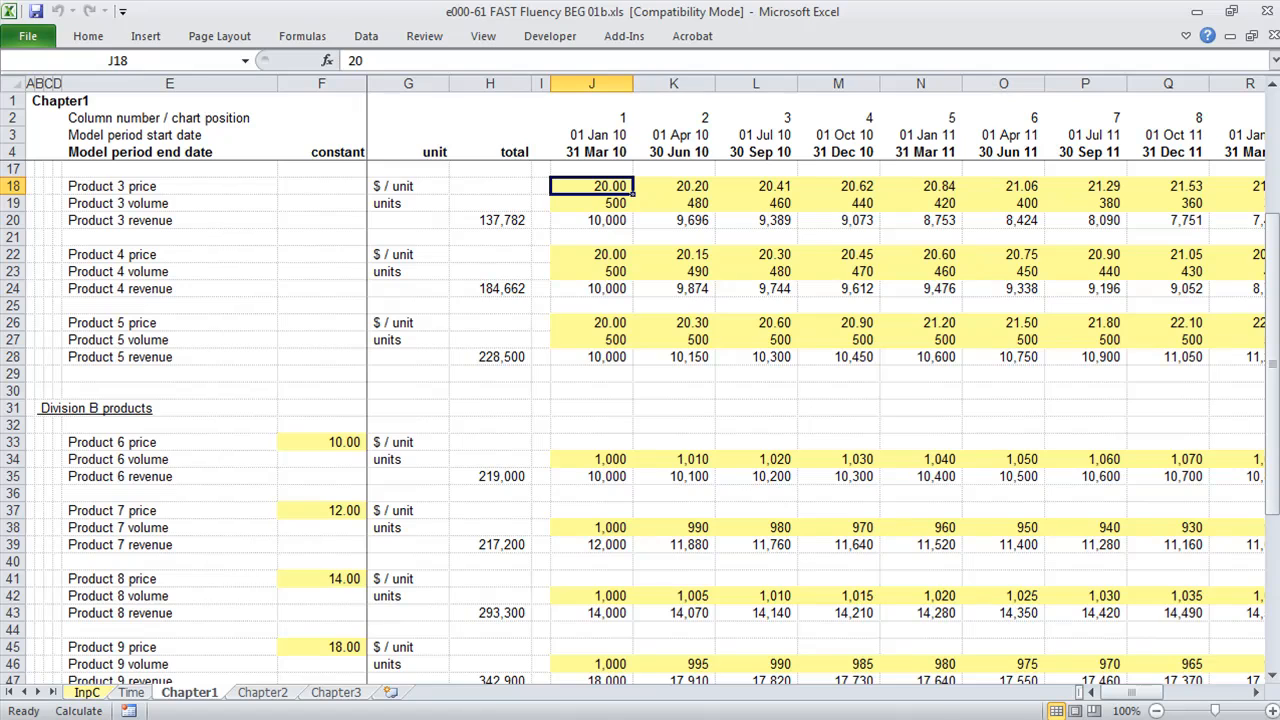
{"action": "key", "text": "shift+Down"}
{"action": "key", "text": "ctrl+shift+Right"}
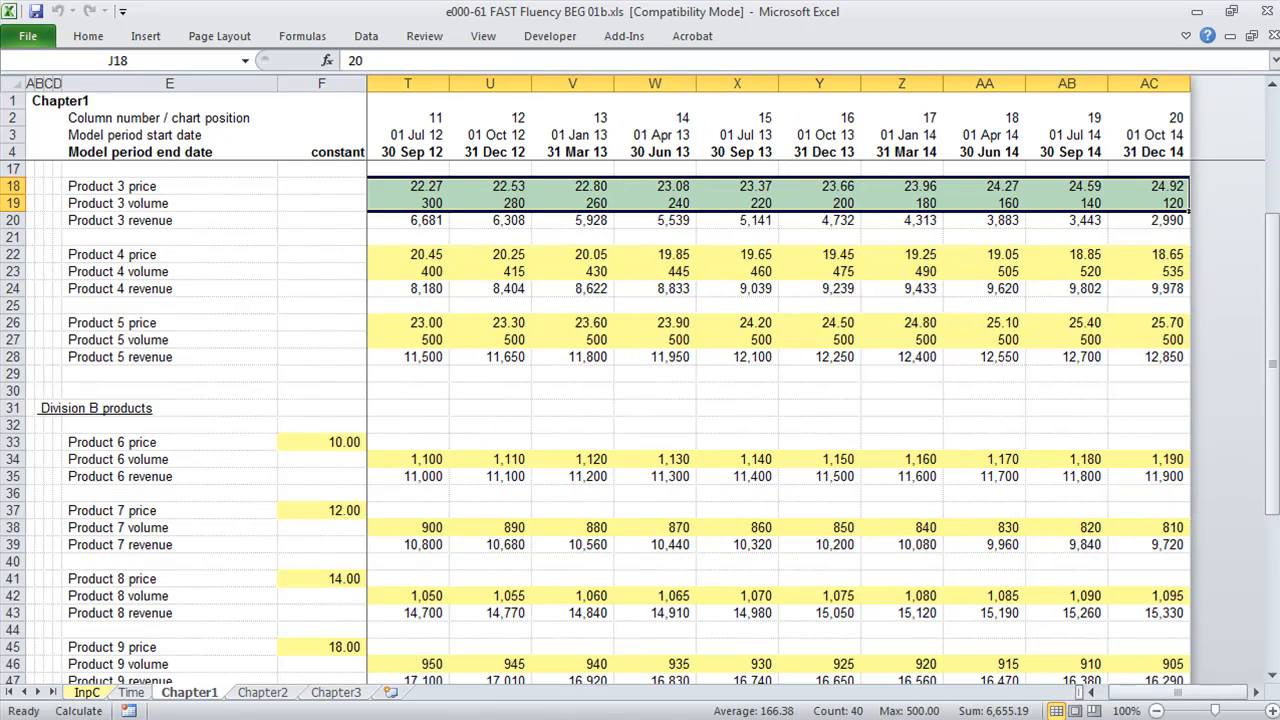
{"action": "key", "text": "F11"}
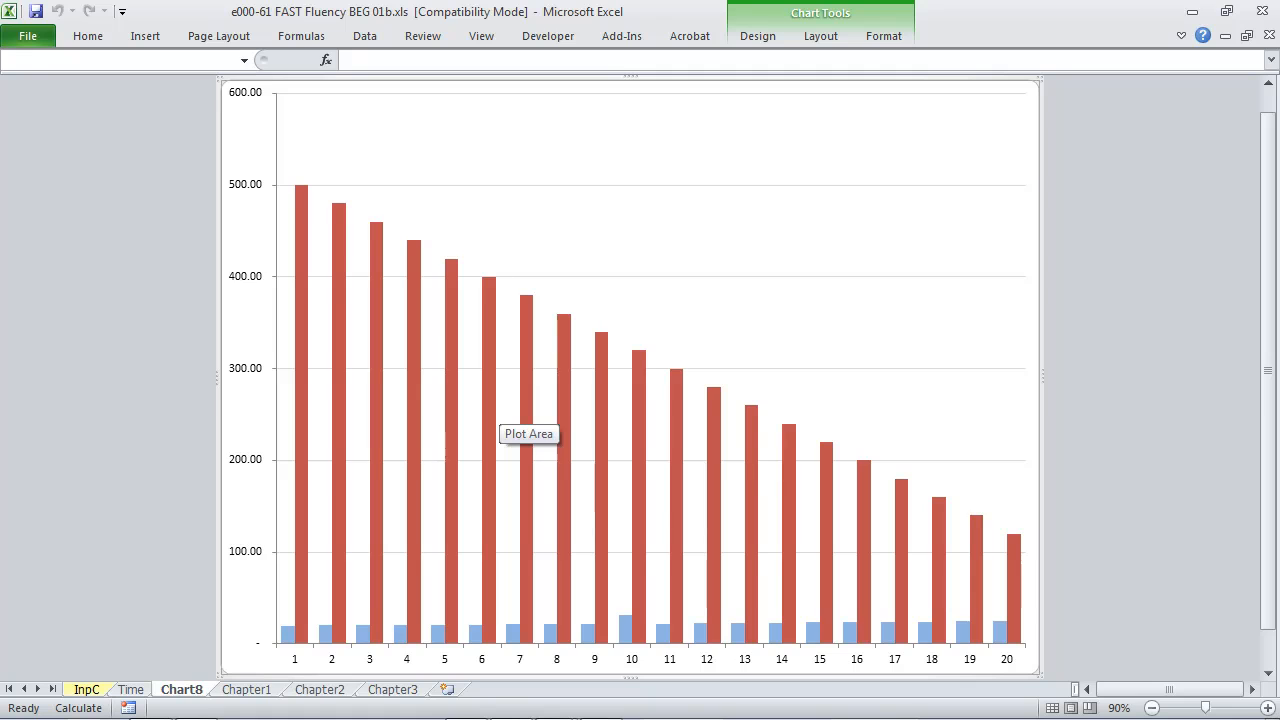
{"action": "mouse_move", "coordinate": [302, 189]}
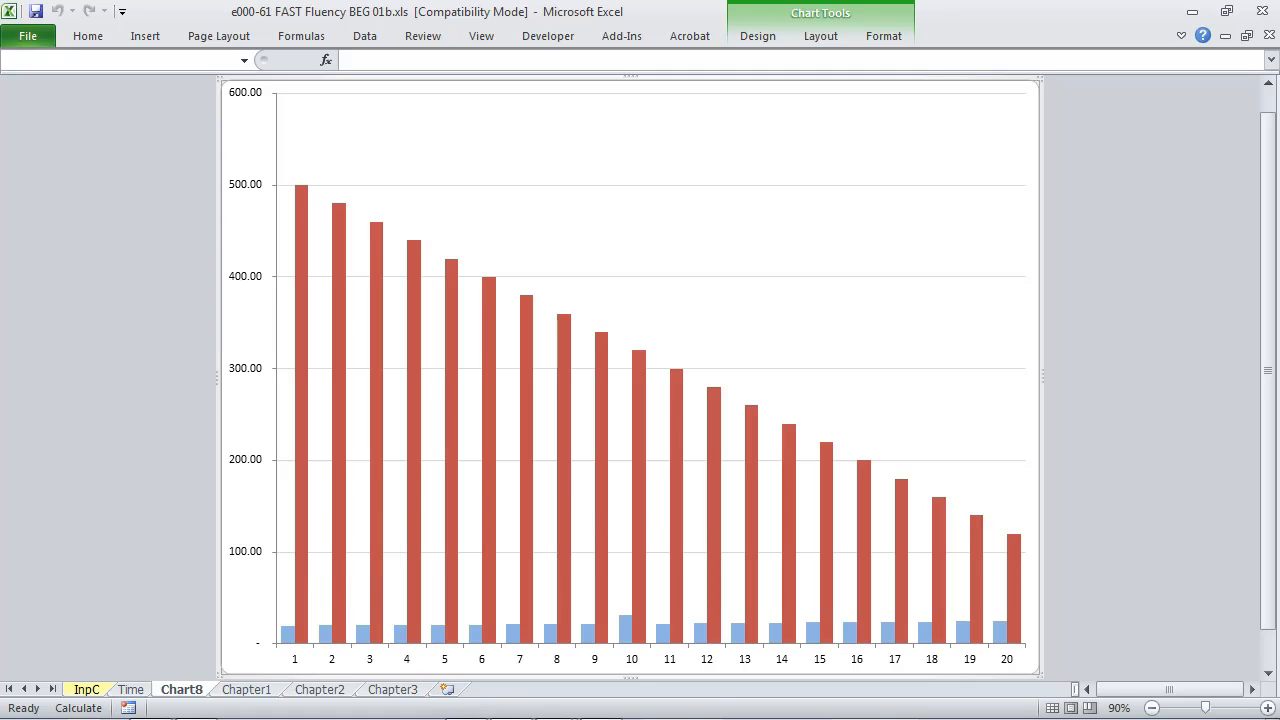
{"action": "mouse_move", "coordinate": [302, 604]}
{"action": "mouse_move", "coordinate": [375, 252]}
{"action": "mouse_move", "coordinate": [625, 634]}
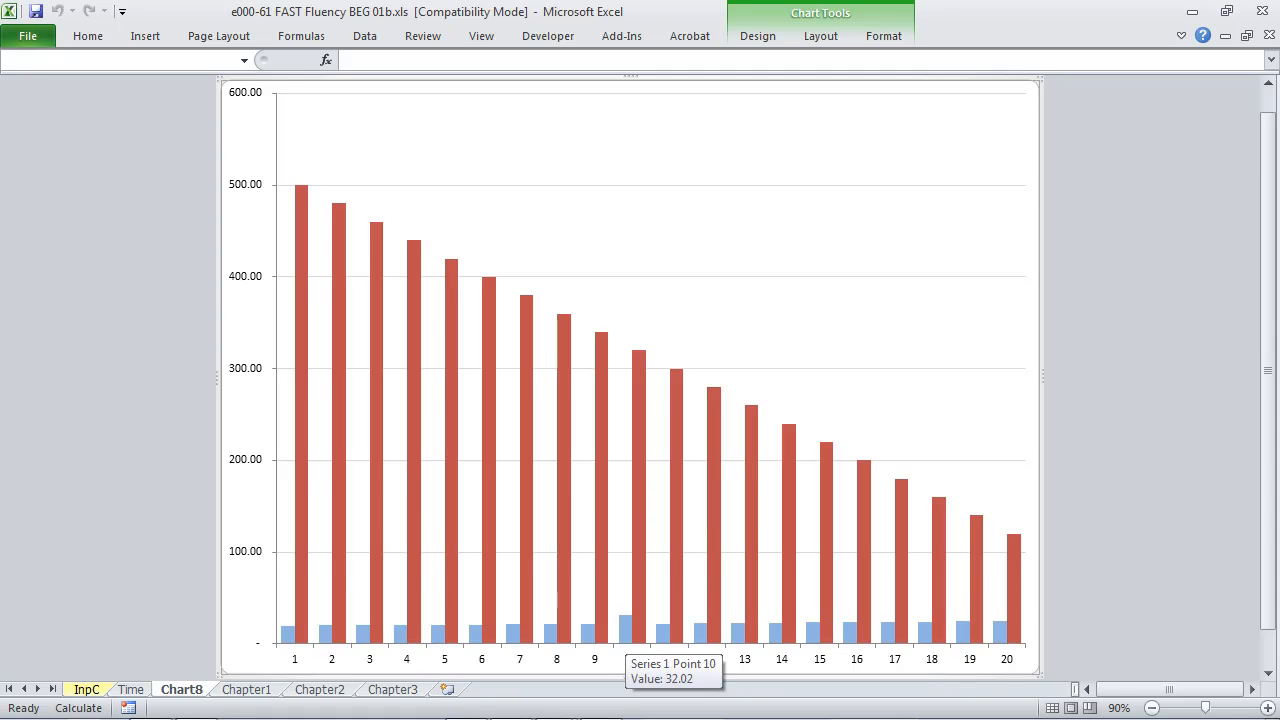
Step: Delete the chart sheet showing the Product 3 price and volume
{"action": "key", "text": "alt"}
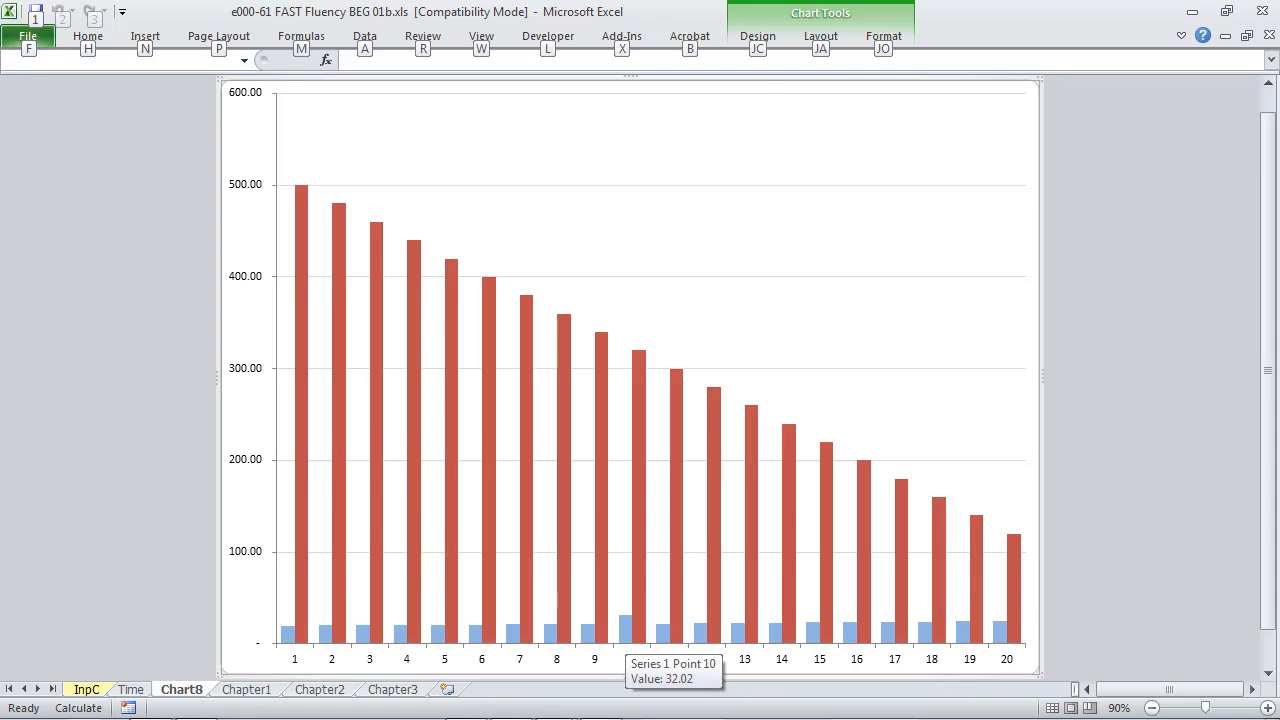
{"action": "key", "text": "e"}
{"action": "key", "text": "l"}
{"action": "key", "text": "Return"}
Step: Create a column chart of only the Product 3 price periods J18:AC18 on its own chart sheet
{"action": "key", "text": "ctrl+Left"}
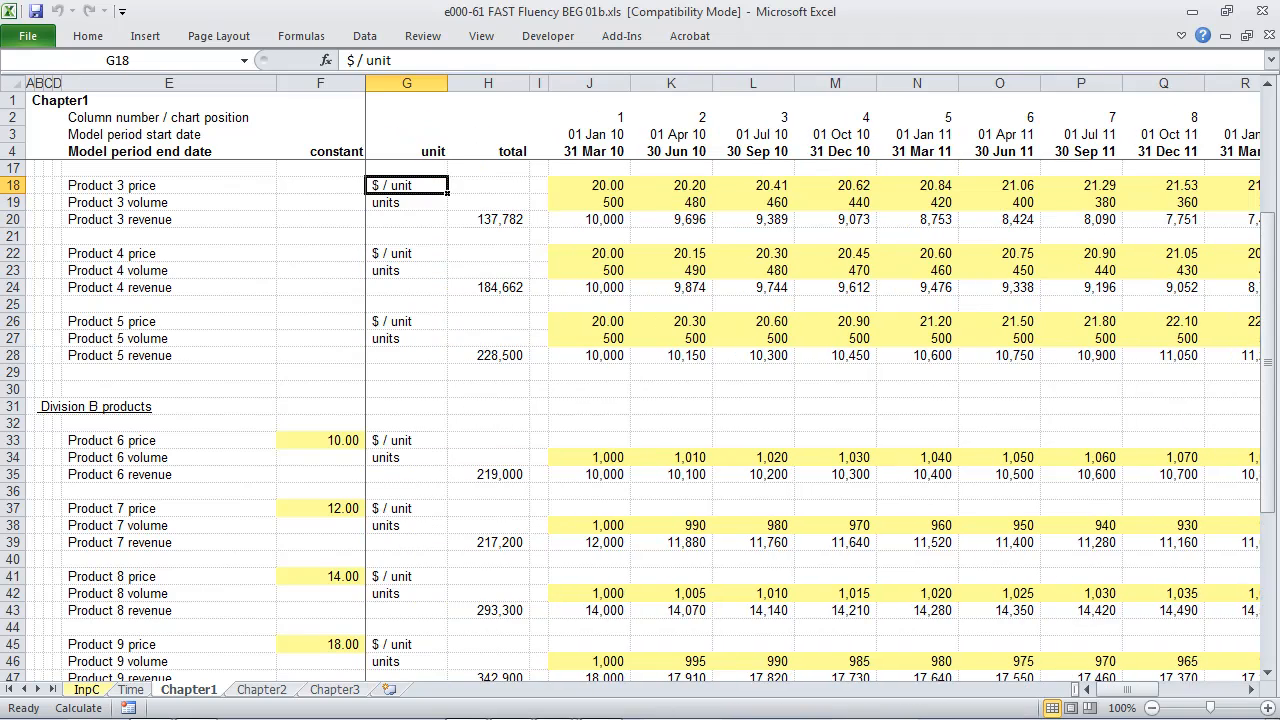
{"action": "key", "text": "Right"}
{"action": "key", "text": "Right"}
{"action": "key", "text": "Right"}
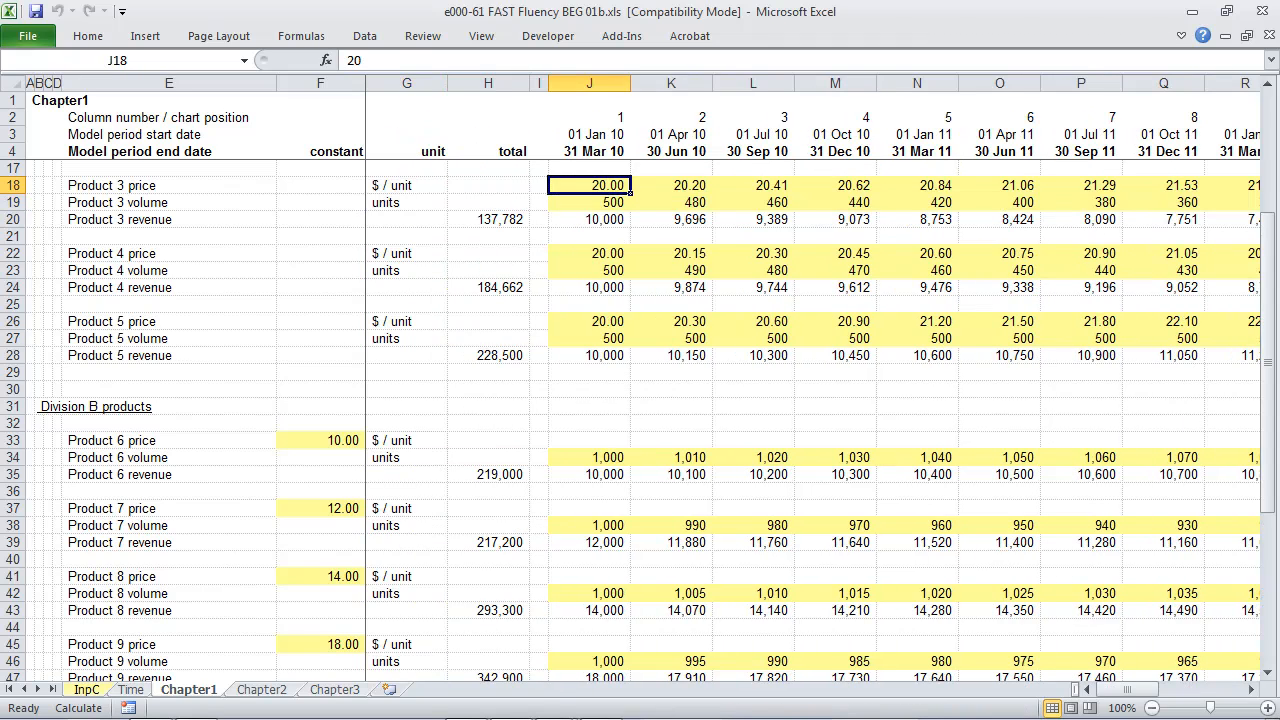
{"action": "key", "text": "ctrl+shift+Right"}
{"action": "key", "text": "F11"}
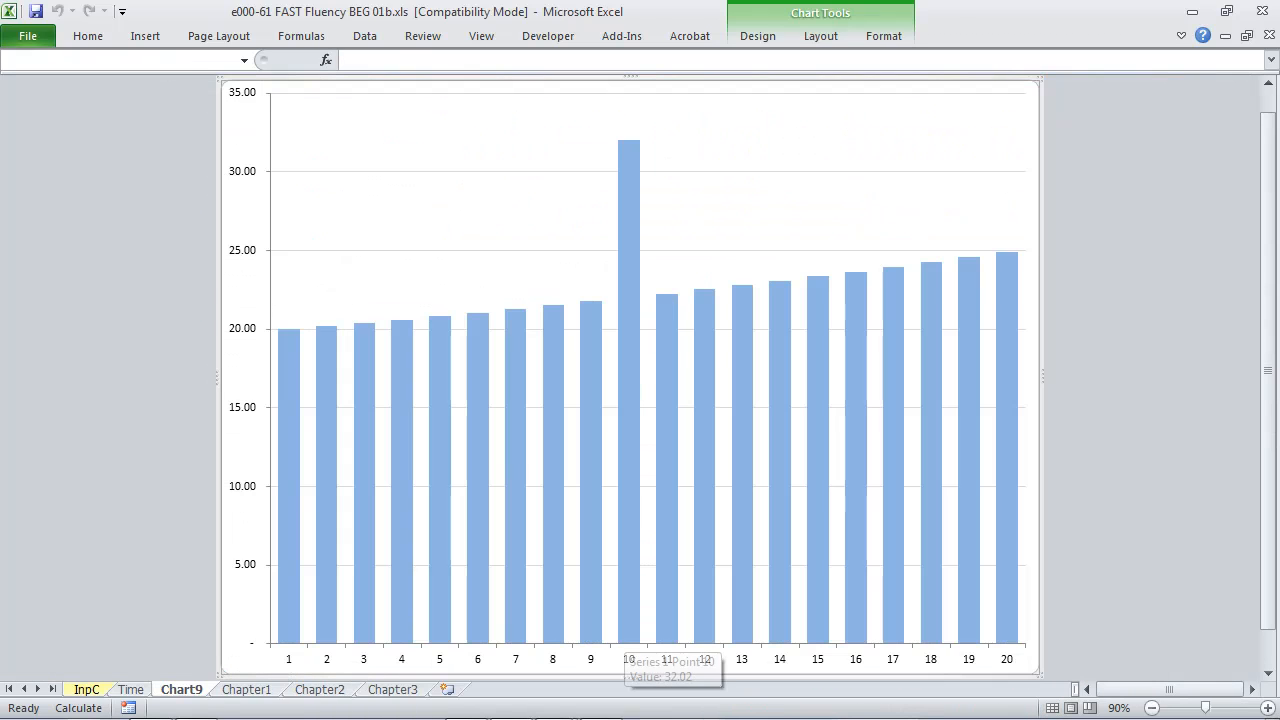
Step: Delete the chart sheet showing only the Product 3 price
{"action": "key", "text": "alt"}
{"action": "key", "text": "e"}
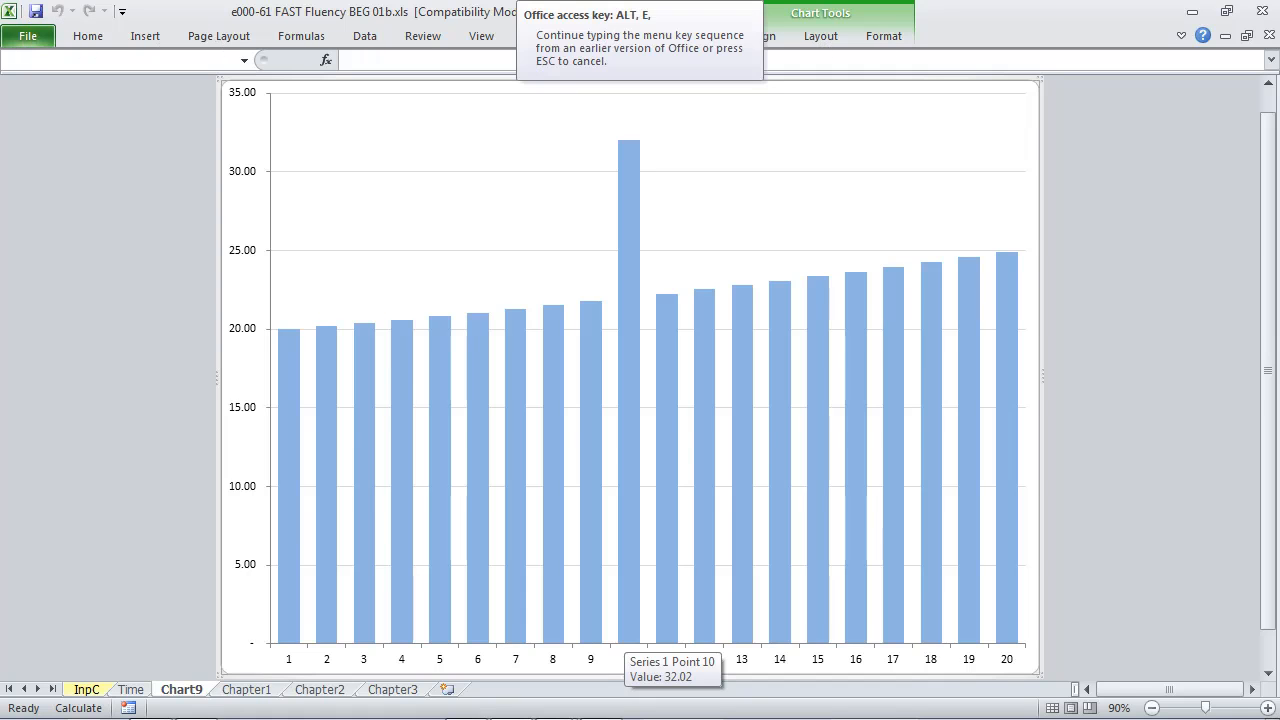
{"action": "key", "text": "l"}
{"action": "key", "text": "Return"}
Step: Highlight the entire Product 3 price row 18 in bright yellow
{"action": "key", "text": "Home"}
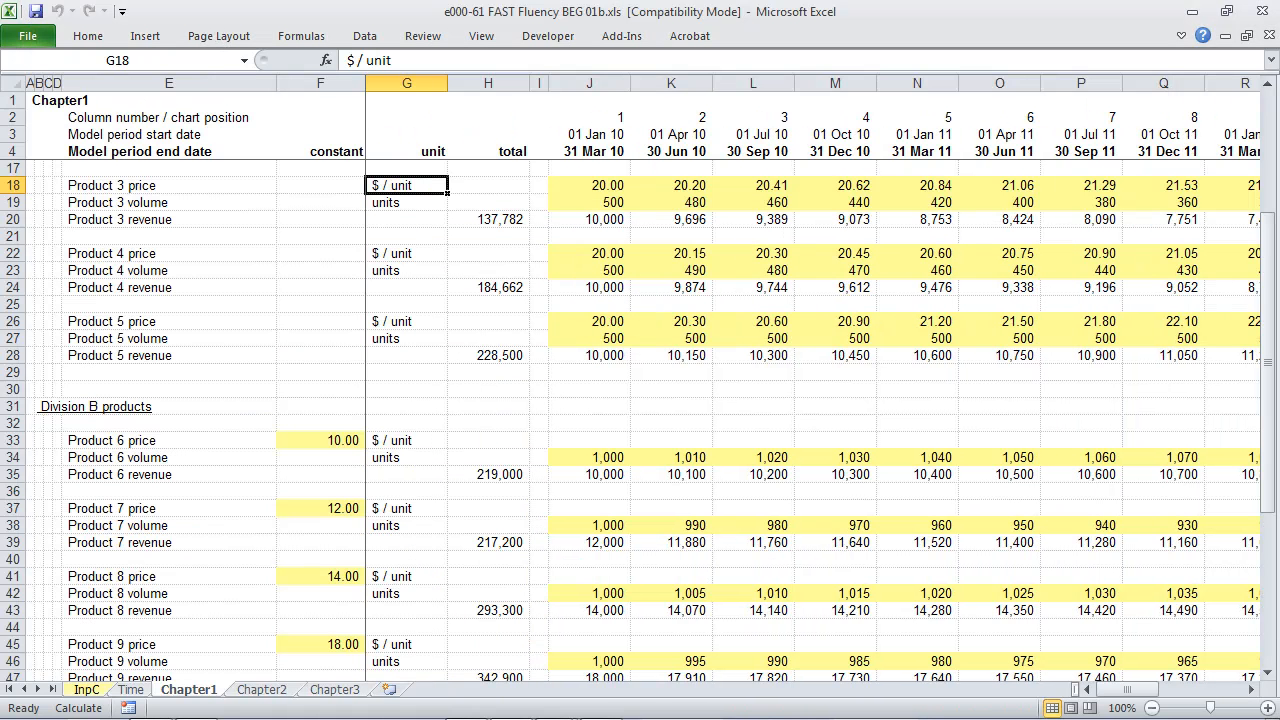
{"action": "key", "text": "shift+space"}
{"action": "key", "text": "ctrl+shift+y"}
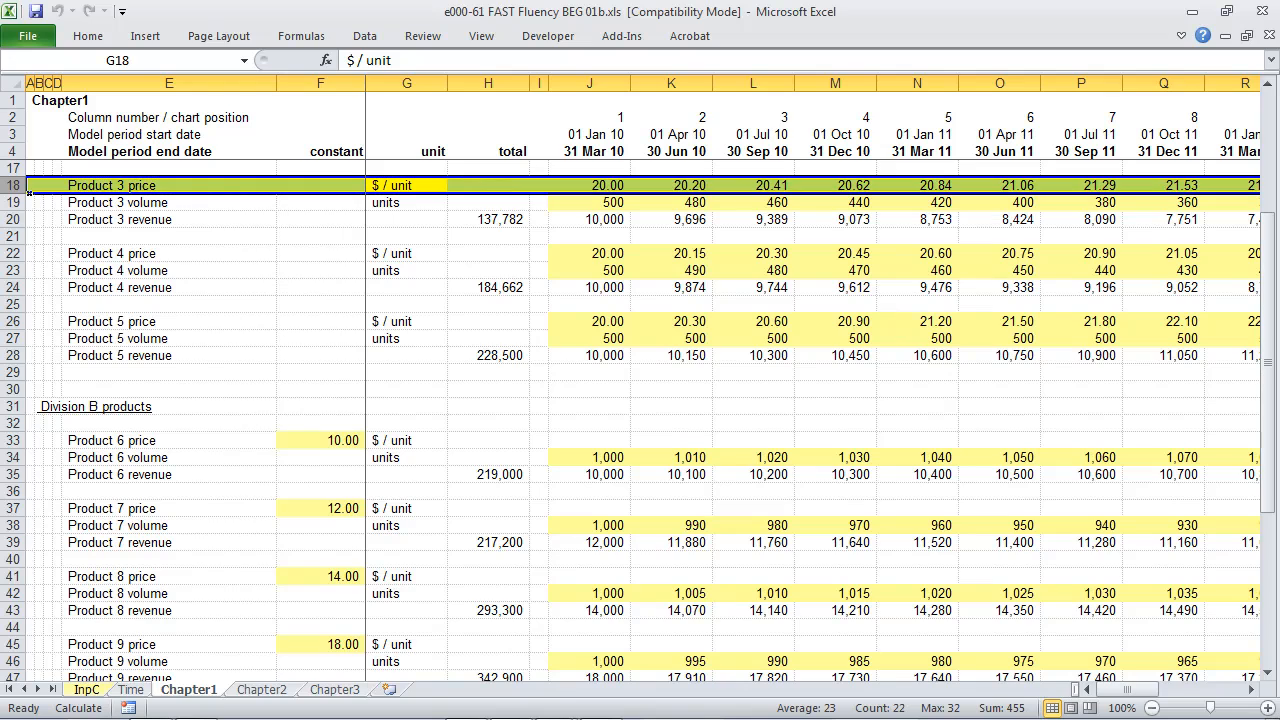
{"action": "key", "text": "shift+BackSpace"}
Step: Enclose the label in E18 in square brackets so it reads [Product 3 price]
{"action": "key", "text": "Left"}
{"action": "key", "text": "Left"}
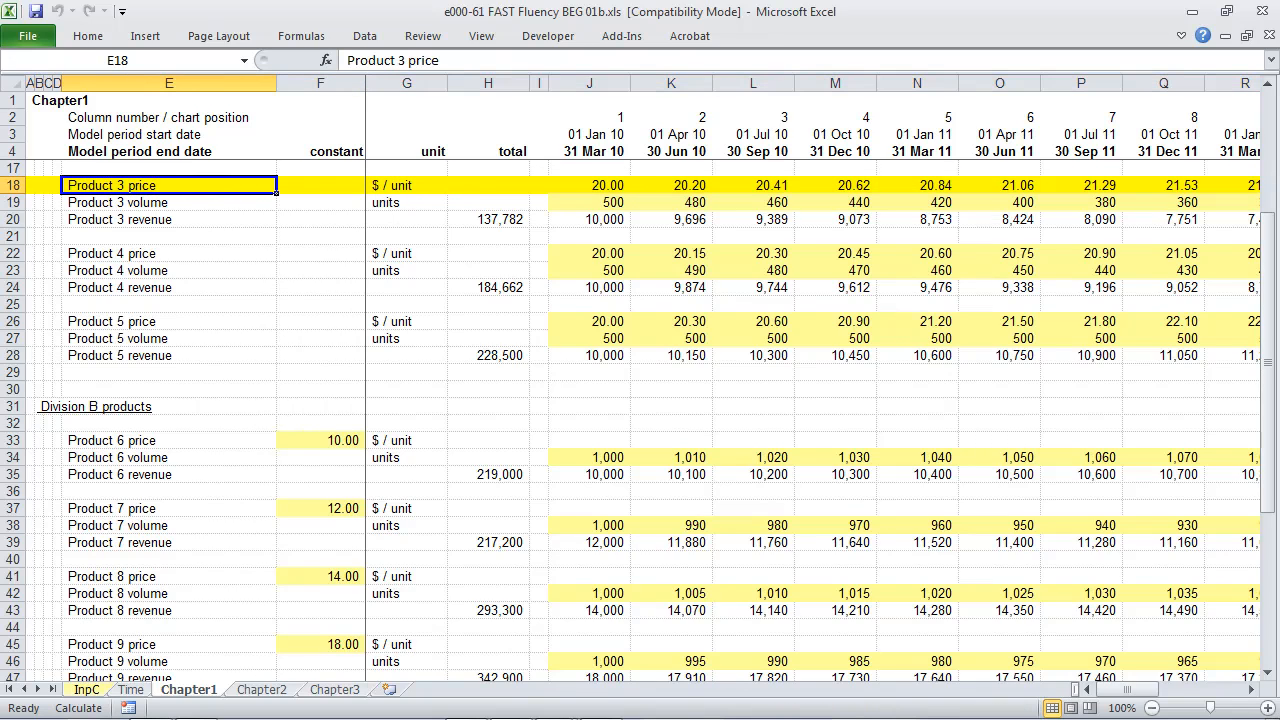
{"action": "key", "text": "ctrl+shift+b"}
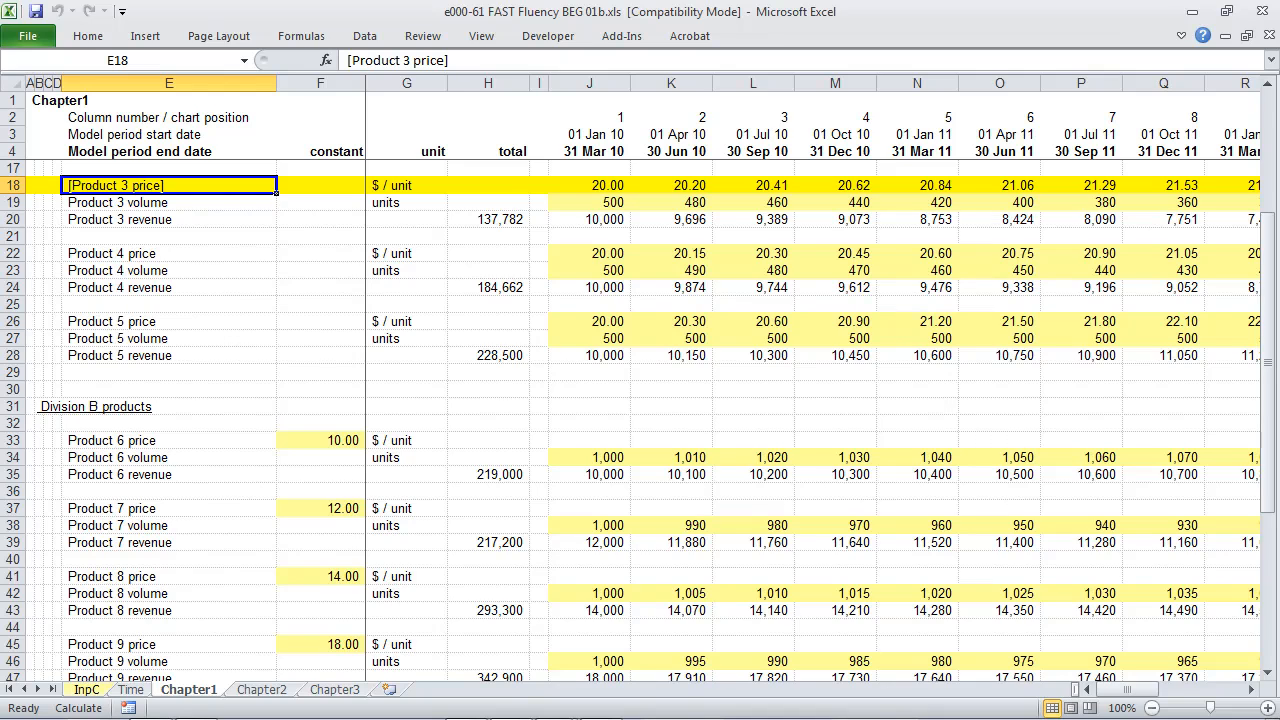
Step: Add a comment to E18 saying that a colleague needs to be emailed about "what's up with this profile."
{"action": "key", "text": "shift+F2"}
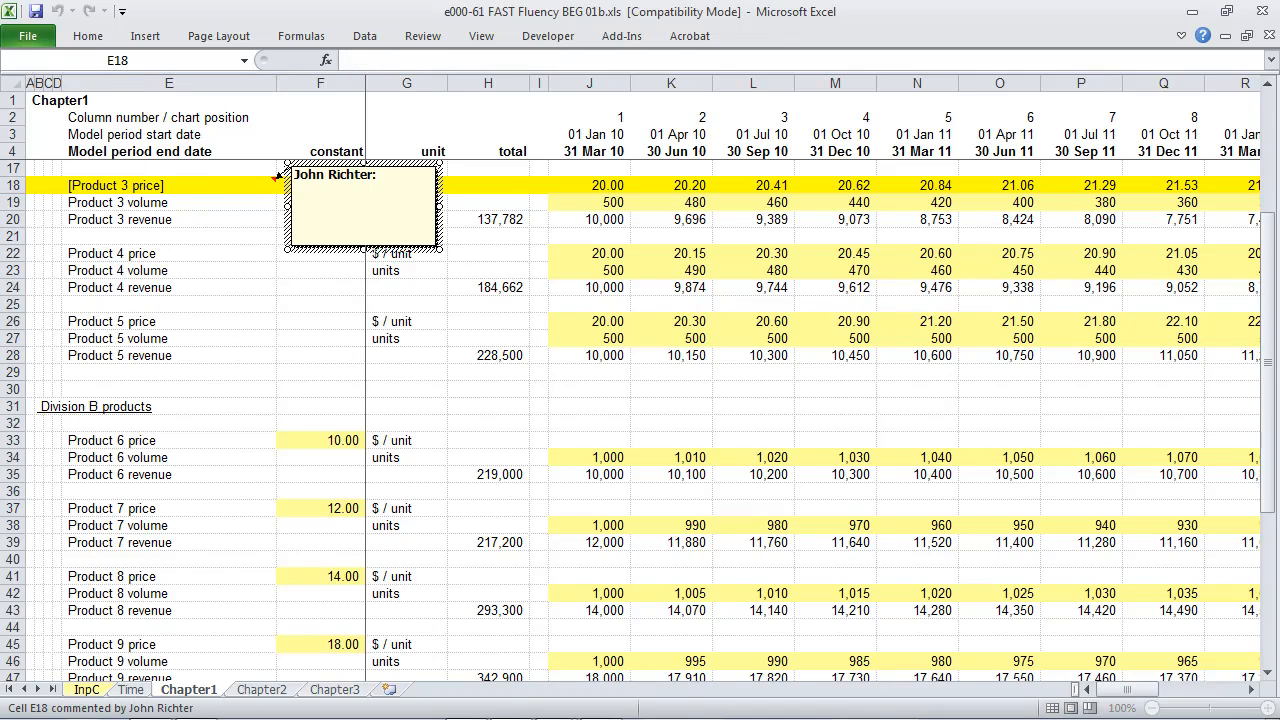
{"action": "type", "text": "Need to email Rick about"}
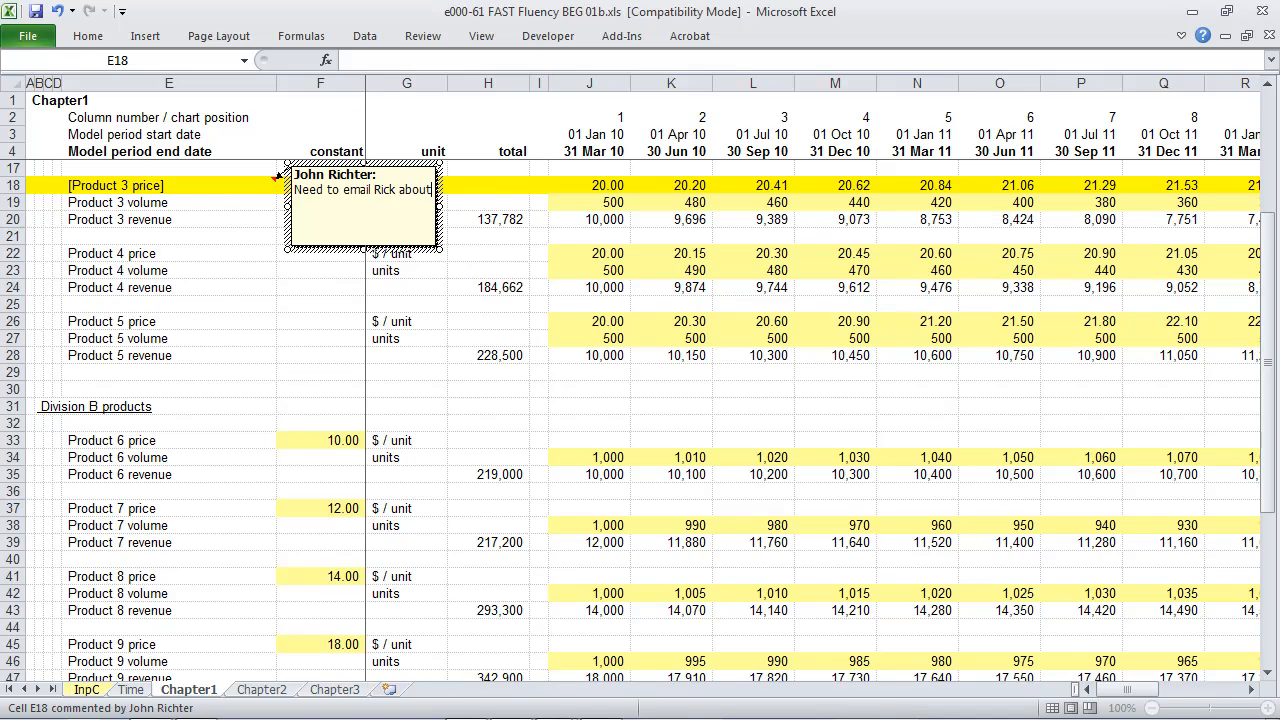
{"action": "type", "text": " what's up with this profile."}
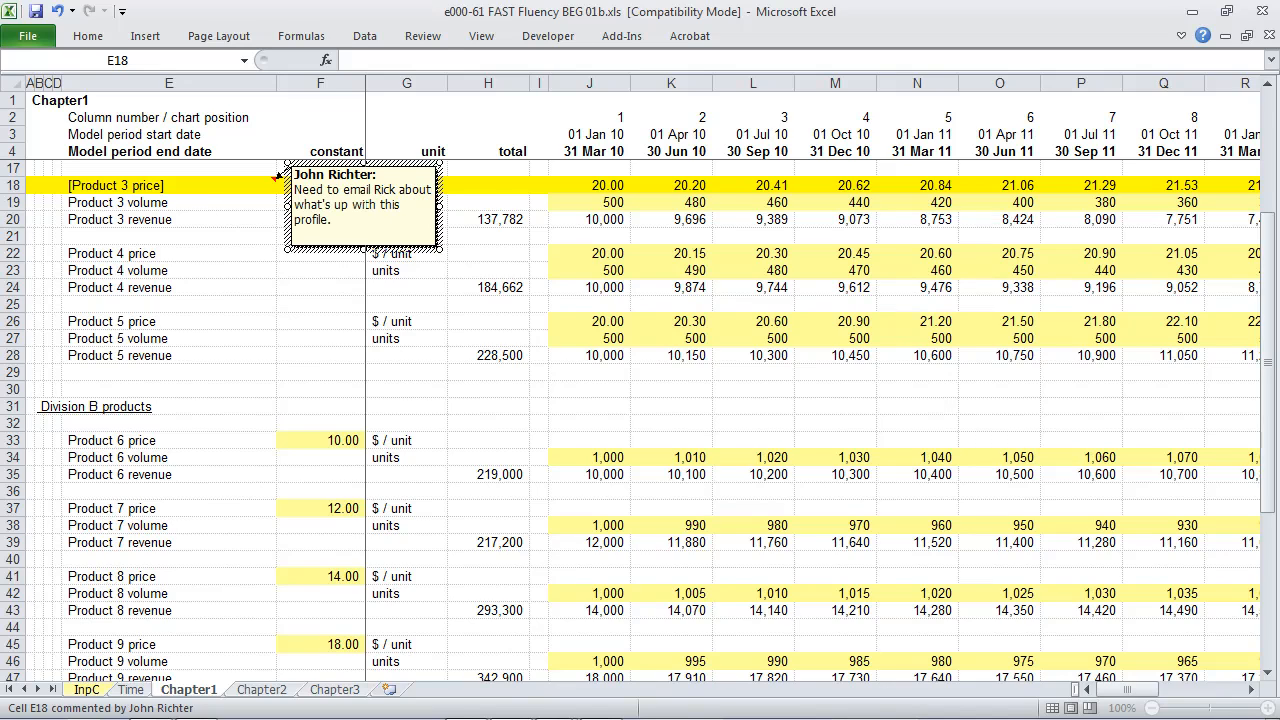
{"action": "key", "text": "Escape"}
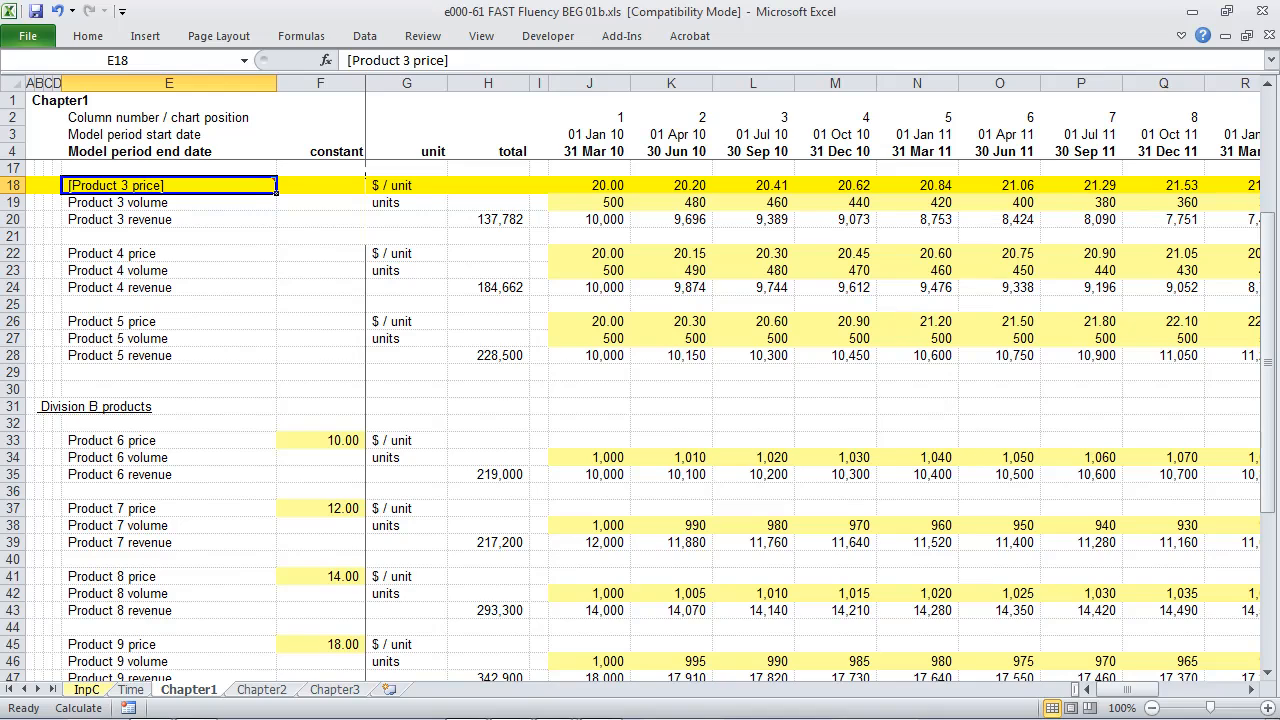
{"action": "key", "text": "Right"}
{"action": "key", "text": "Right"}
{"action": "key", "text": "Right"}
{"action": "key", "text": "Right"}
{"action": "key", "text": "Right"}
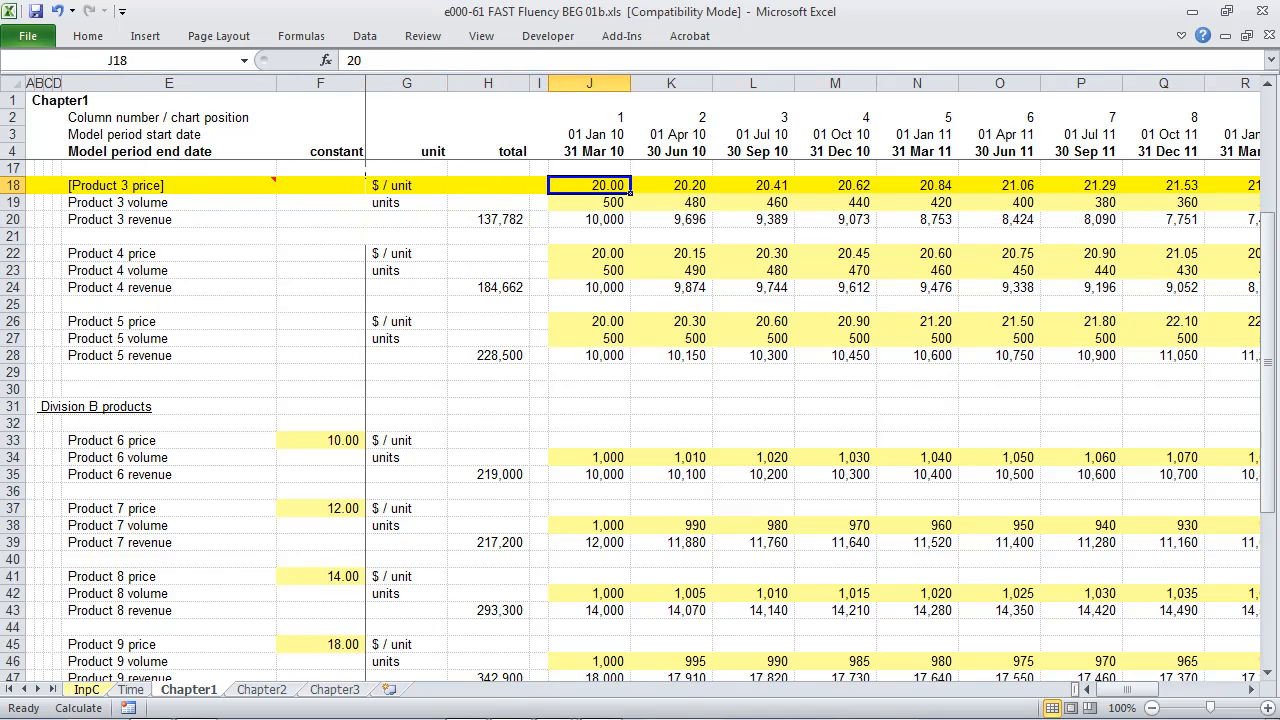
{"action": "key", "text": "Right"}
{"action": "key", "text": "Right"}
{"action": "key", "text": "Right"}
{"action": "key", "text": "Right"}
{"action": "key", "text": "Right"}
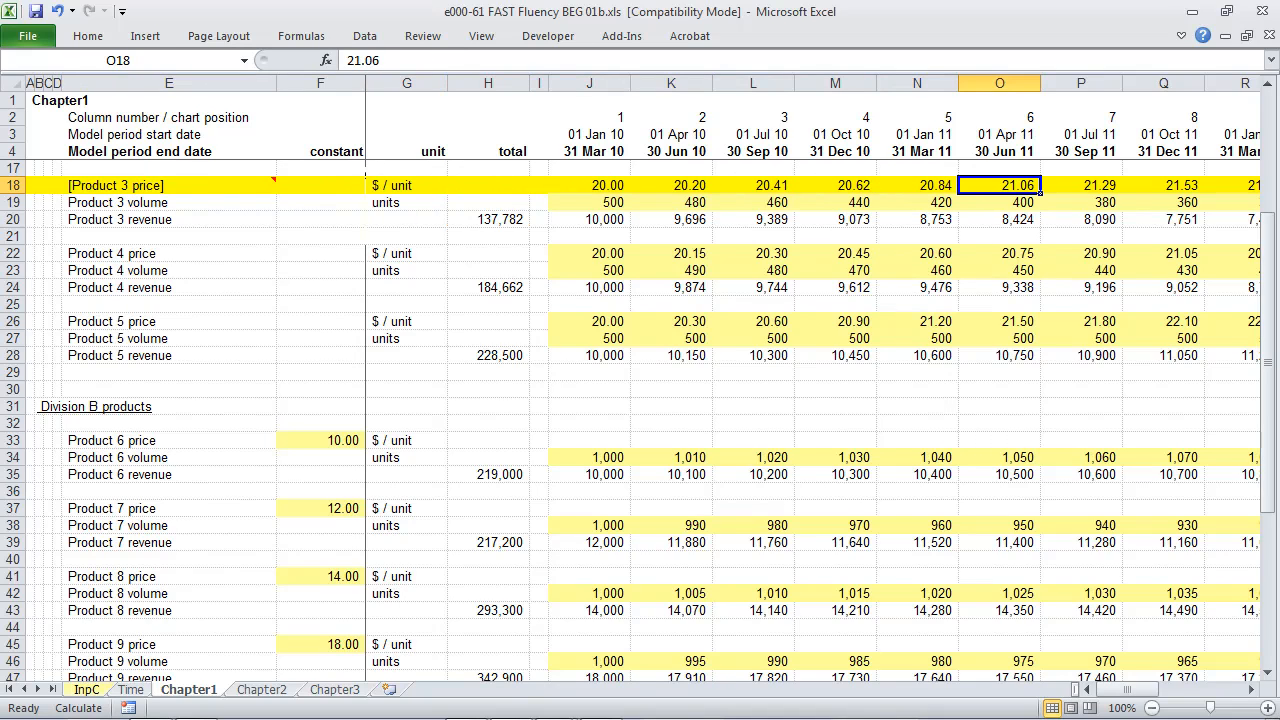
Step: Return to the revenue summary and enter the label "Division B revenue" in E69, below the Division A block
{"action": "key", "text": "F5"}
{"action": "key", "text": "Return"}
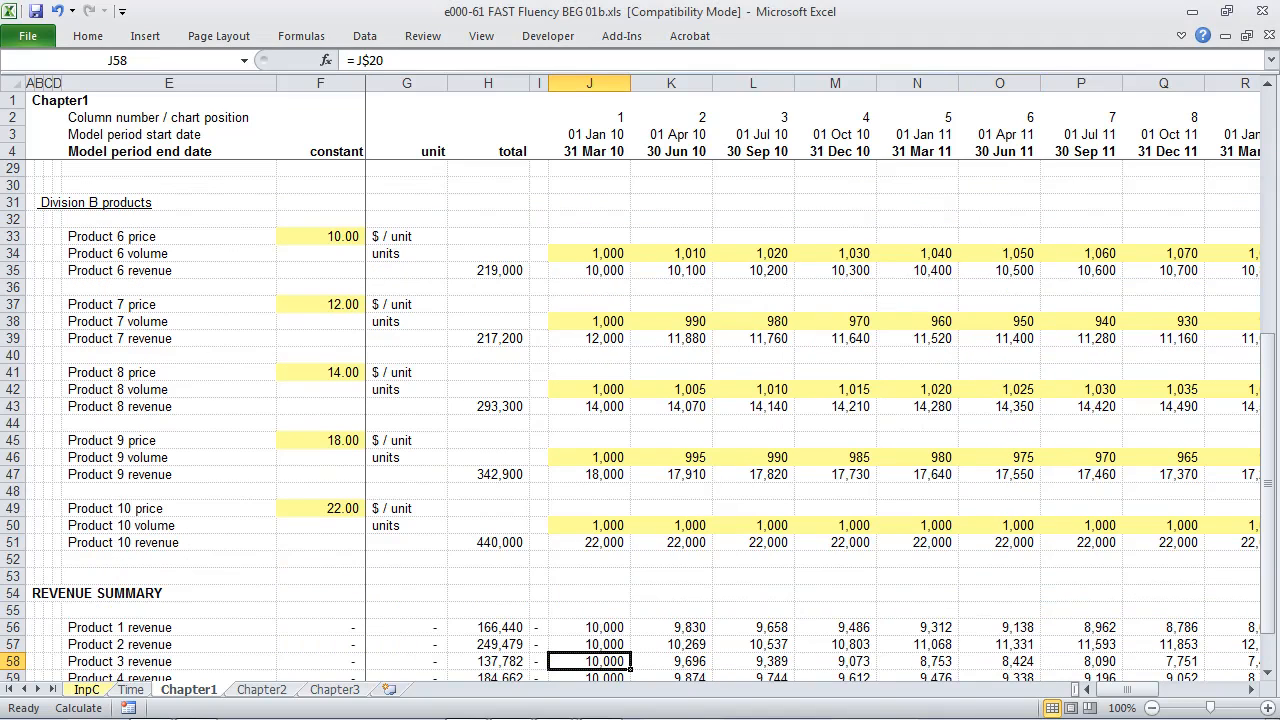
{"action": "key", "text": "Left"}
{"action": "key", "text": "Left"}
{"action": "key", "text": "Left"}
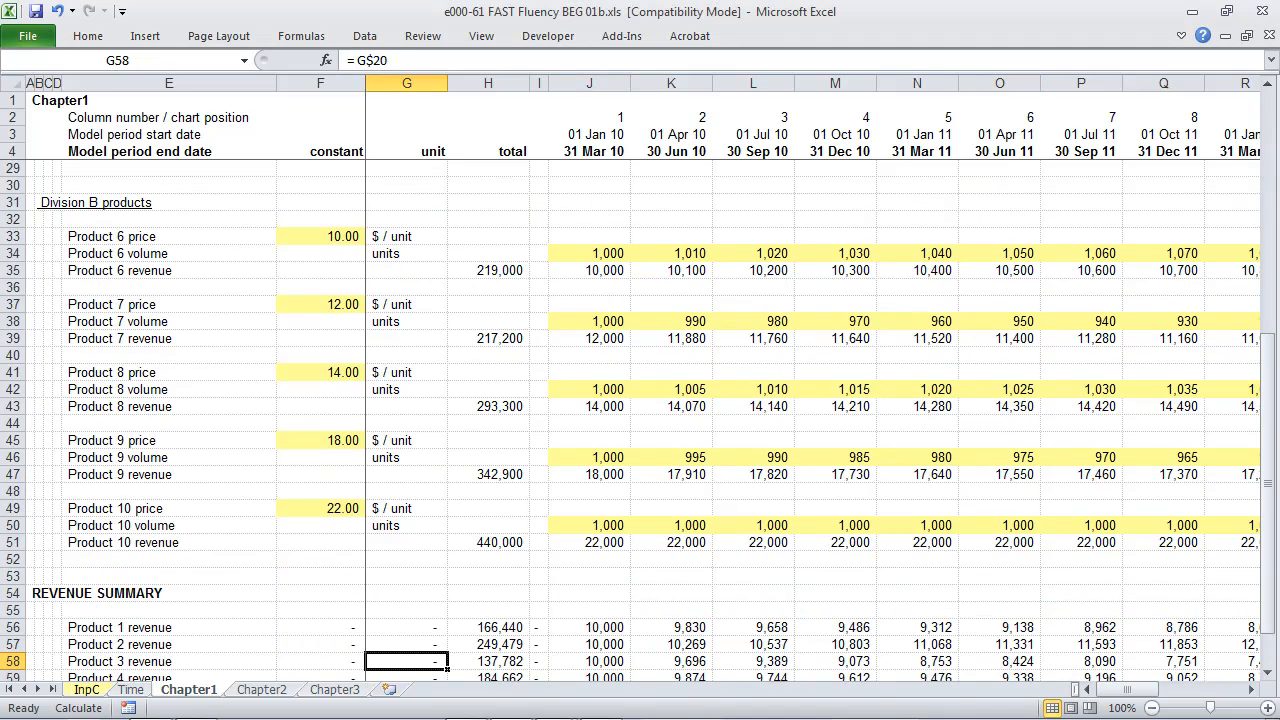
{"action": "key", "text": "Down"}
{"action": "key", "text": "Down"}
{"action": "key", "text": "Down"}
{"action": "key", "text": "Down"}
{"action": "key", "text": "Down"}
{"action": "key", "text": "Down"}
{"action": "key", "text": "Down"}
{"action": "key", "text": "Down"}
{"action": "key", "text": "Down"}
{"action": "key", "text": "Down"}
{"action": "key", "text": "Down"}
{"action": "key", "text": "Down"}
{"action": "key", "text": "Up"}
{"action": "key", "text": "Up"}
{"action": "key", "text": "Up"}
{"action": "key", "text": "Up"}
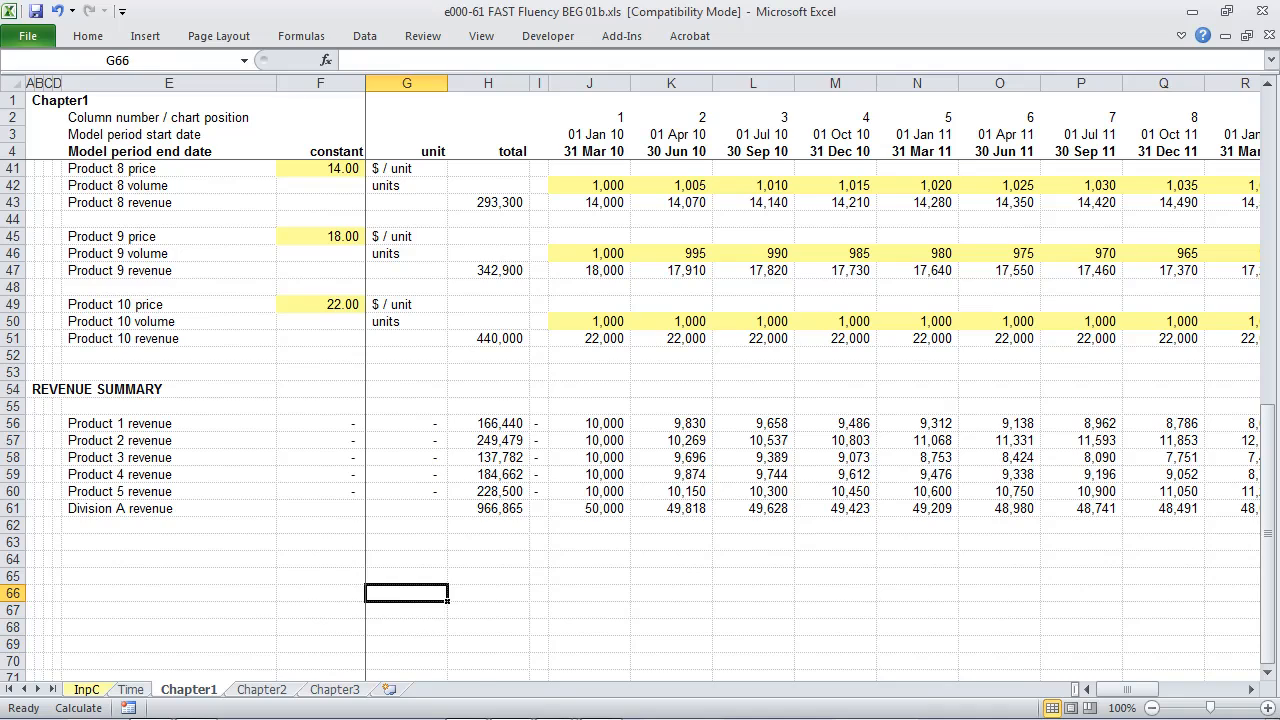
{"action": "key", "text": "Left"}
{"action": "key", "text": "Left"}
{"action": "key", "text": "Left"}
{"action": "key", "text": "Down"}
{"action": "key", "text": "Down"}
{"action": "key", "text": "Down"}
{"action": "key", "text": "Right"}
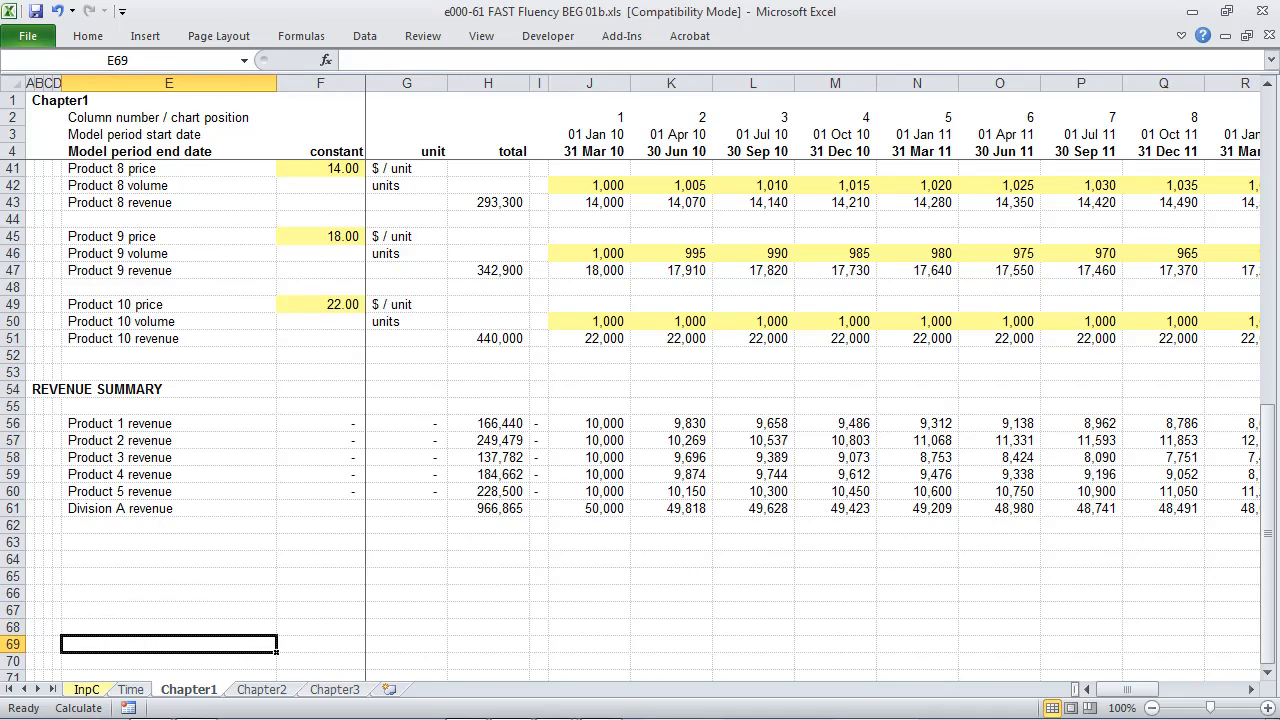
{"action": "type", "text": "Division B"}
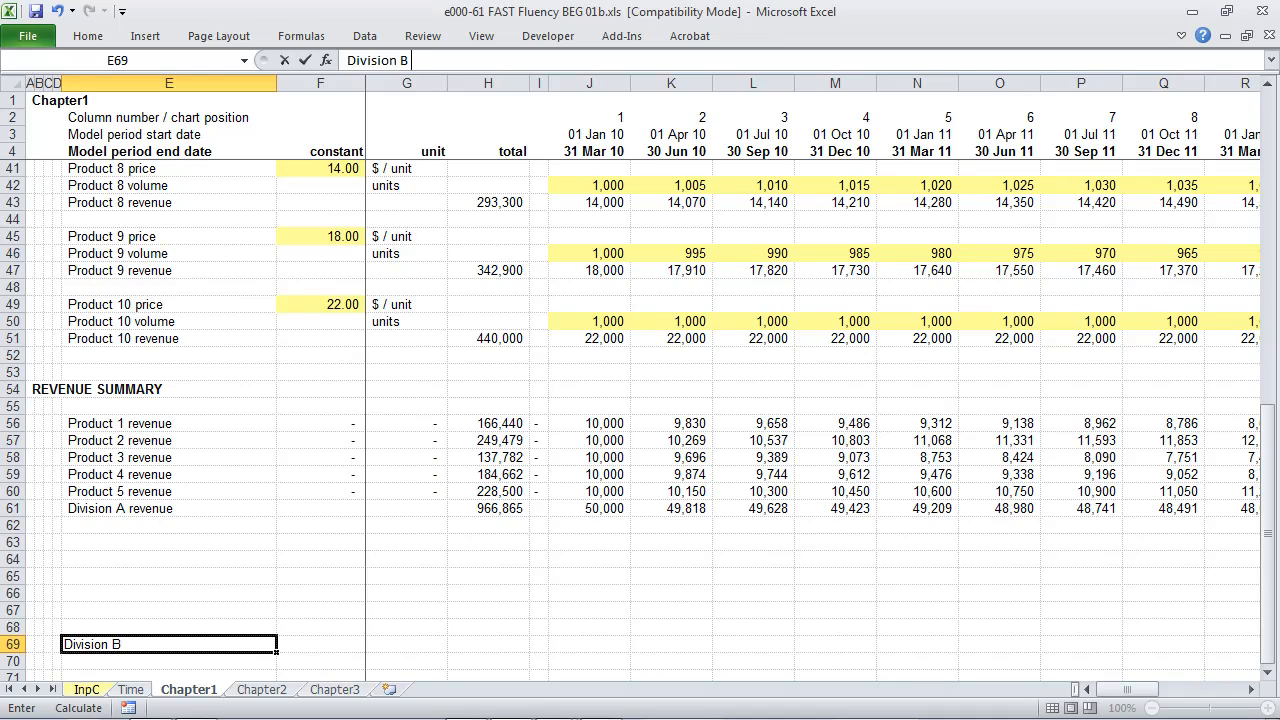
{"action": "type", "text": " revenue"}
{"action": "key", "text": "ctrl+Return"}
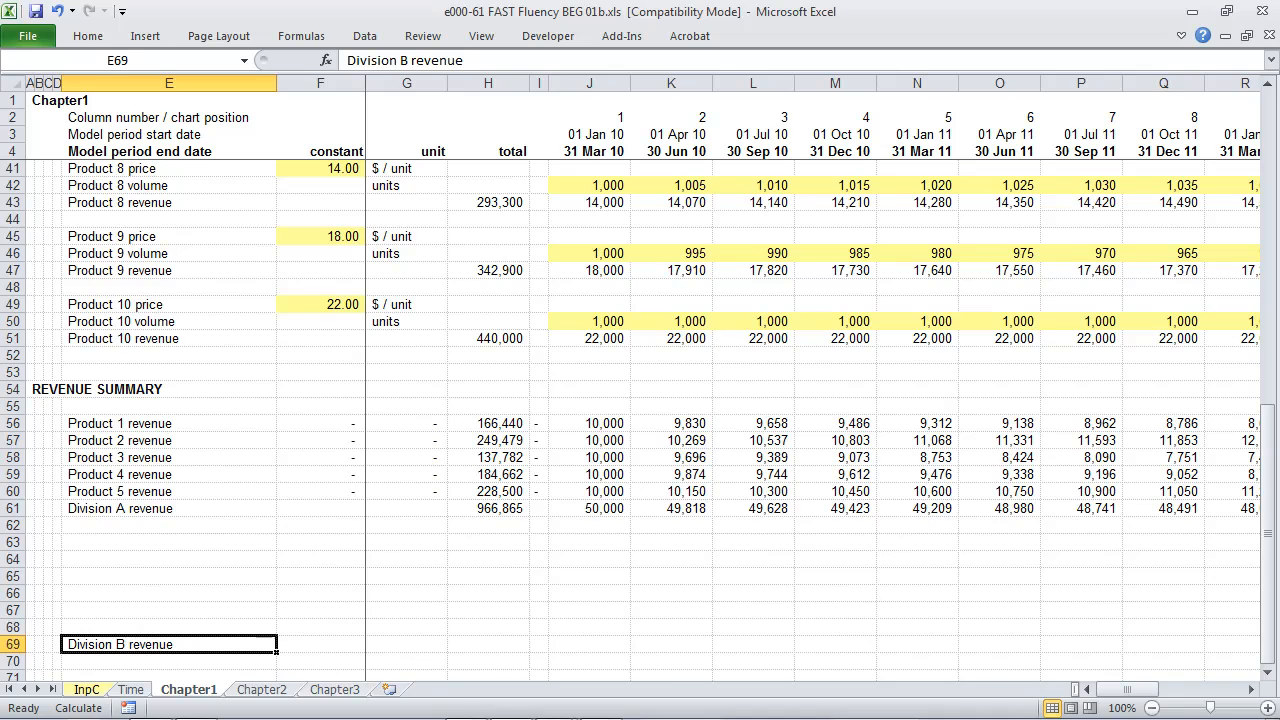
Step: Highlight the entire blank rows 64 to 68 above the Division B revenue label in bright yellow
{"action": "key", "text": "Up"}
{"action": "key", "text": "shift+space"}
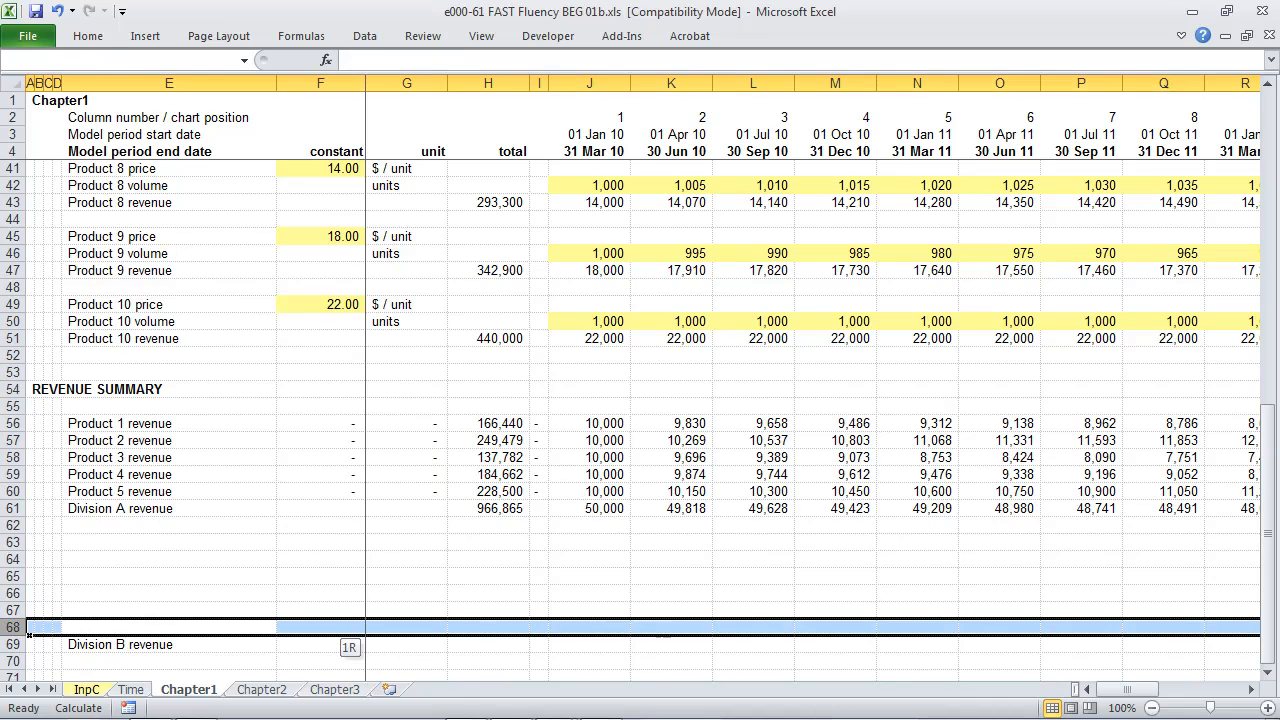
{"action": "key", "text": "shift+Up"}
{"action": "key", "text": "shift+Up"}
{"action": "key", "text": "shift+Up"}
{"action": "key", "text": "shift+Up"}
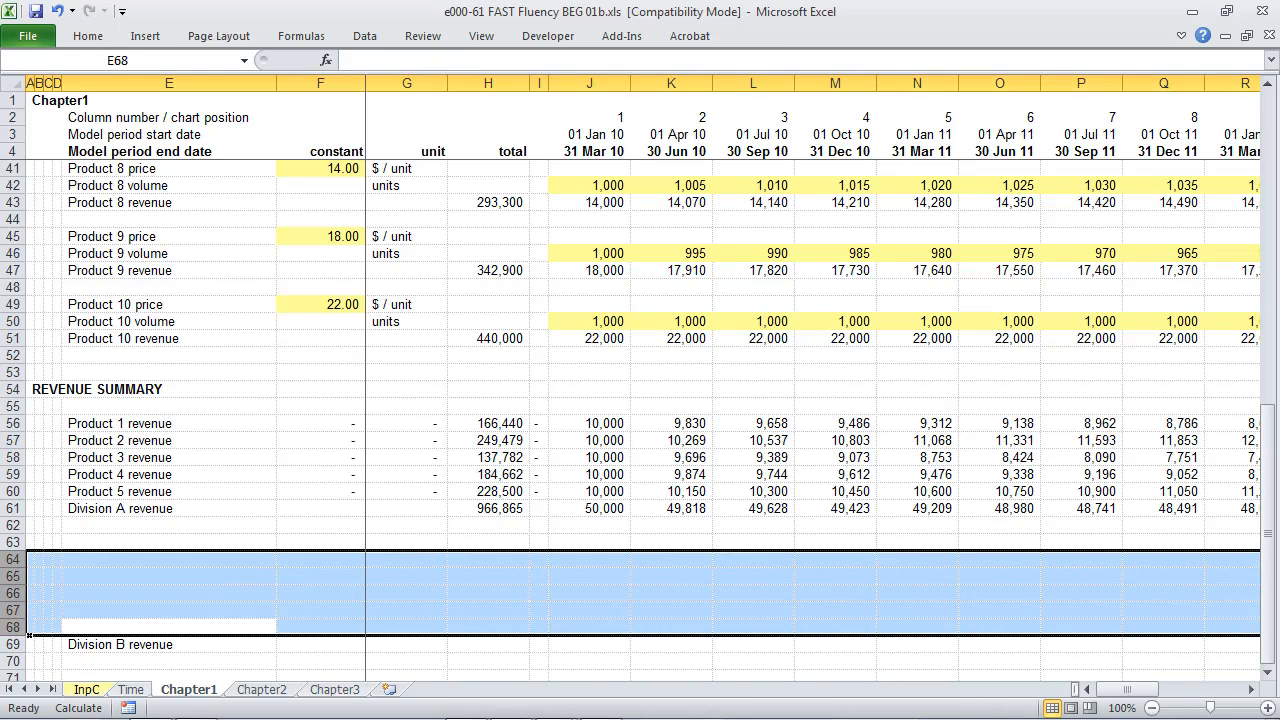
{"action": "key", "text": "ctrl+shift+y"}
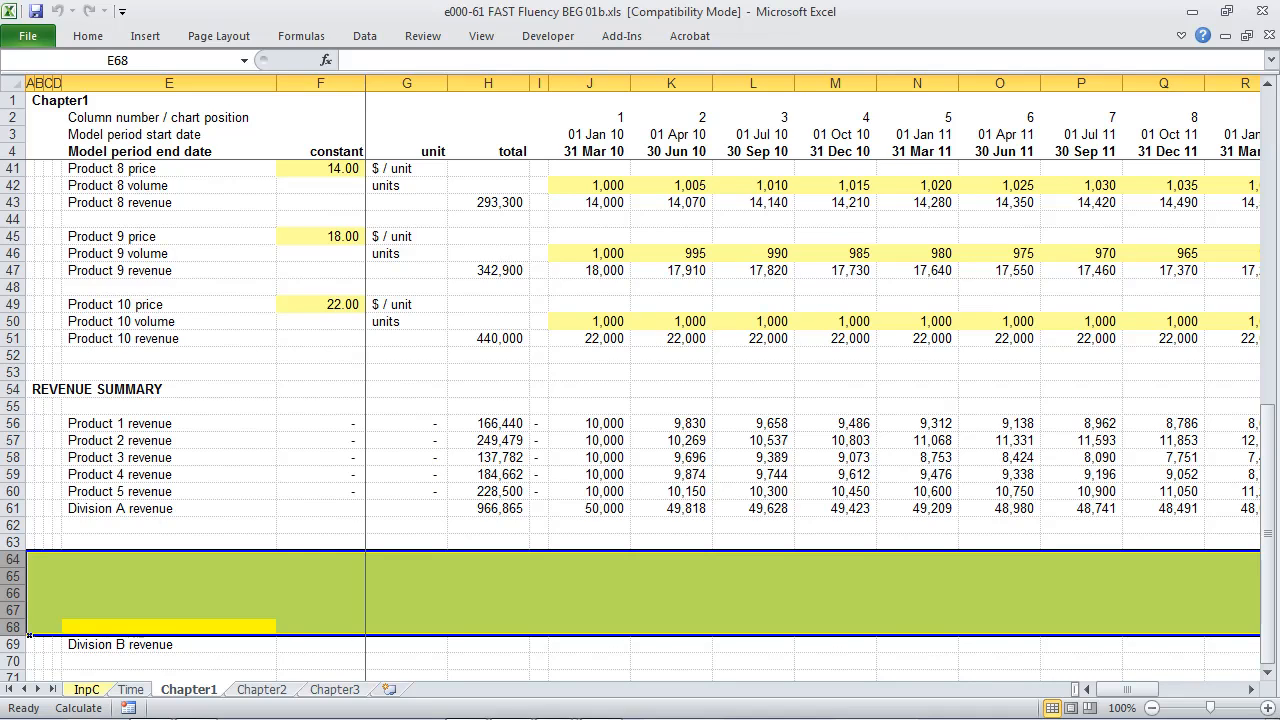
Step: Link E64 to the Product 6 revenue label with the row-anchored reference =E$35
{"action": "key", "text": "Up"}
{"action": "key", "text": "Up"}
{"action": "key", "text": "Up"}
{"action": "key", "text": "Up"}
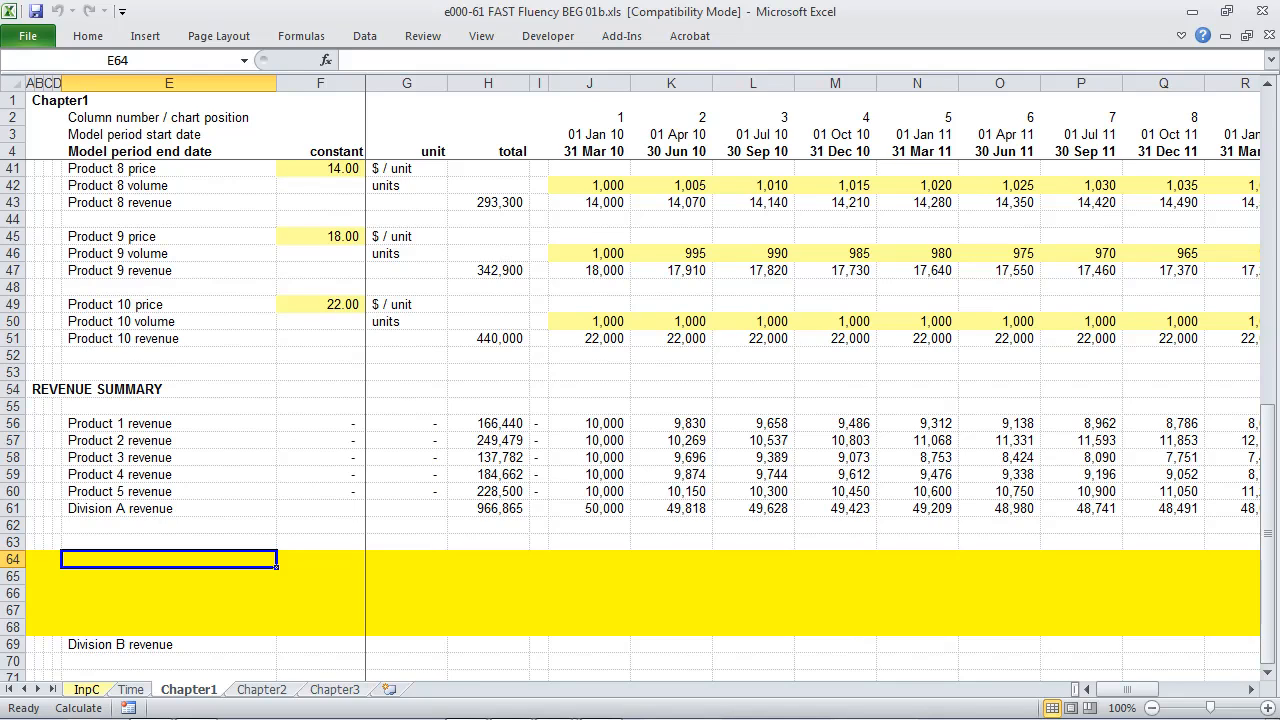
{"action": "key", "text": "Page_Up"}
{"action": "key", "text": "Down"}
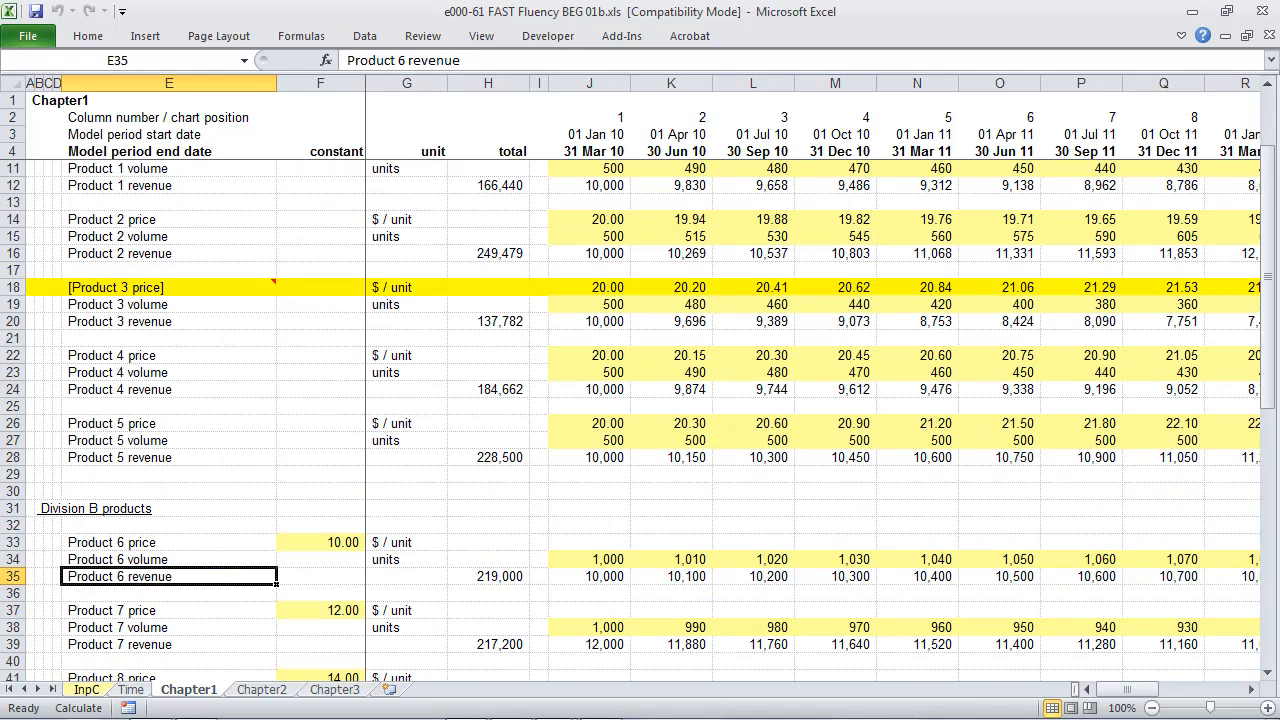
{"action": "key", "text": "ctrl+c"}
{"action": "key", "text": "Page_Down"}
{"action": "key", "text": "Up"}
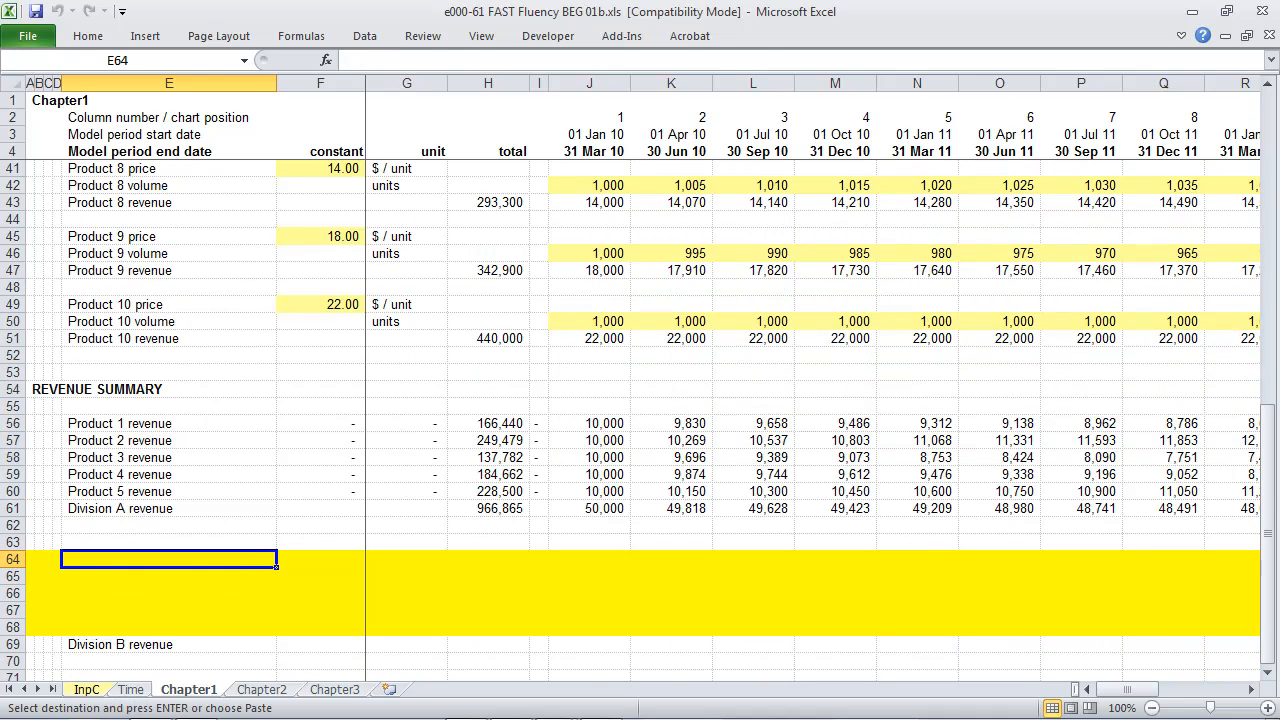
{"action": "key", "text": "alt"}
{"action": "key", "text": "e"}
{"action": "key", "text": "s"}
{"action": "key", "text": "l"}
{"action": "key", "text": "F2"}
{"action": "key", "text": "F4"}
{"action": "key", "text": "Return"}
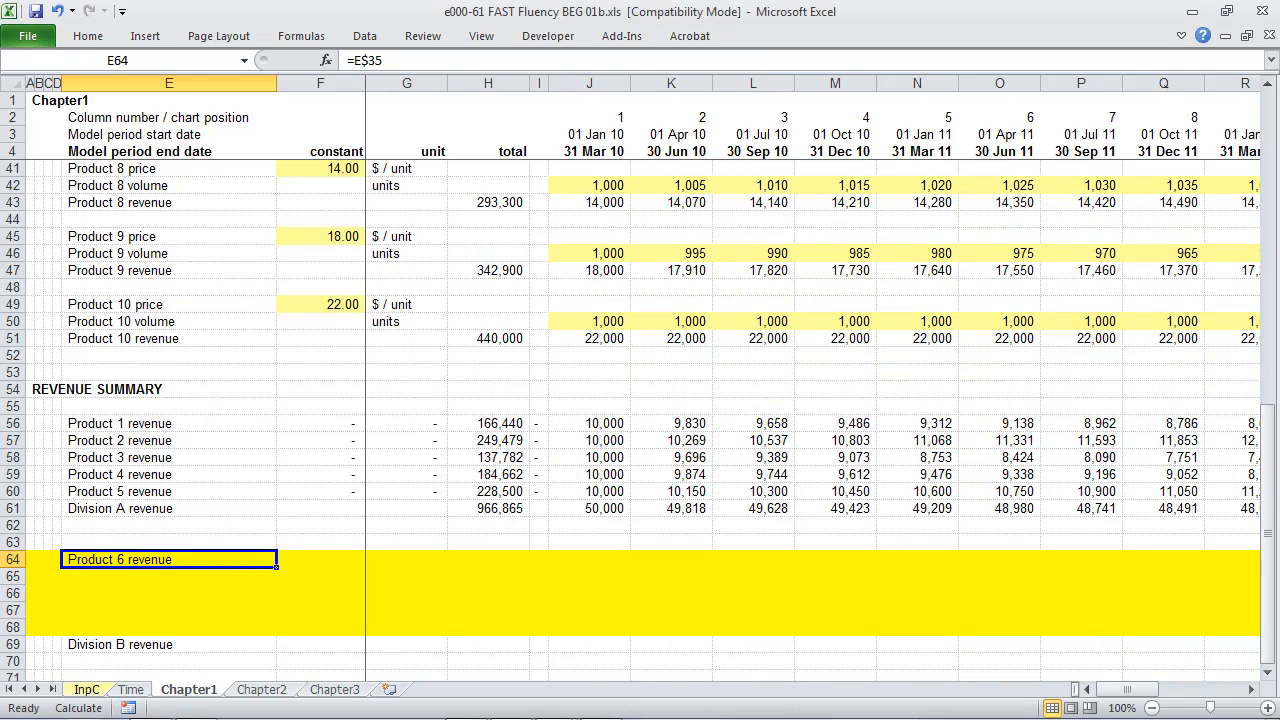
Step: Link E65 to the Product 7 revenue label with the row-anchored reference =E$39
{"action": "key", "text": "Down"}
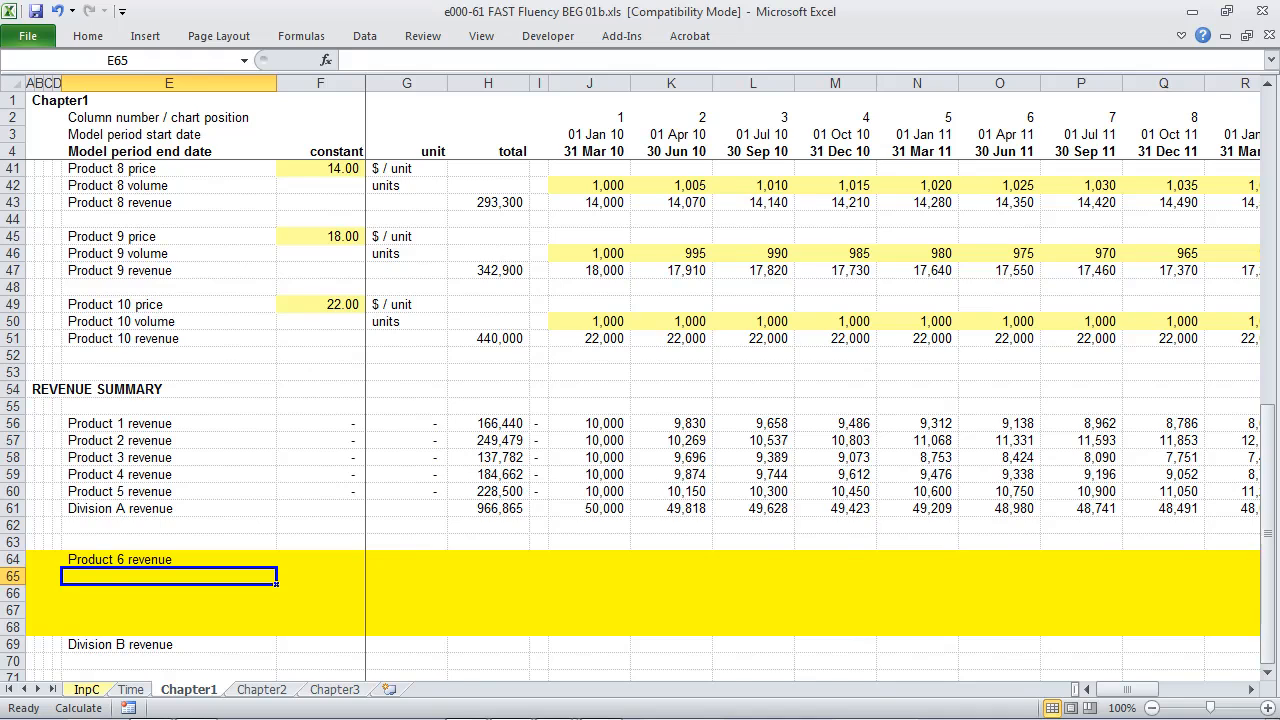
{"action": "key", "text": "Page_Up"}
{"action": "key", "text": "Down"}
{"action": "key", "text": "Down"}
{"action": "key", "text": "Down"}
{"action": "key", "text": "Down"}
{"action": "key", "text": "ctrl+c"}
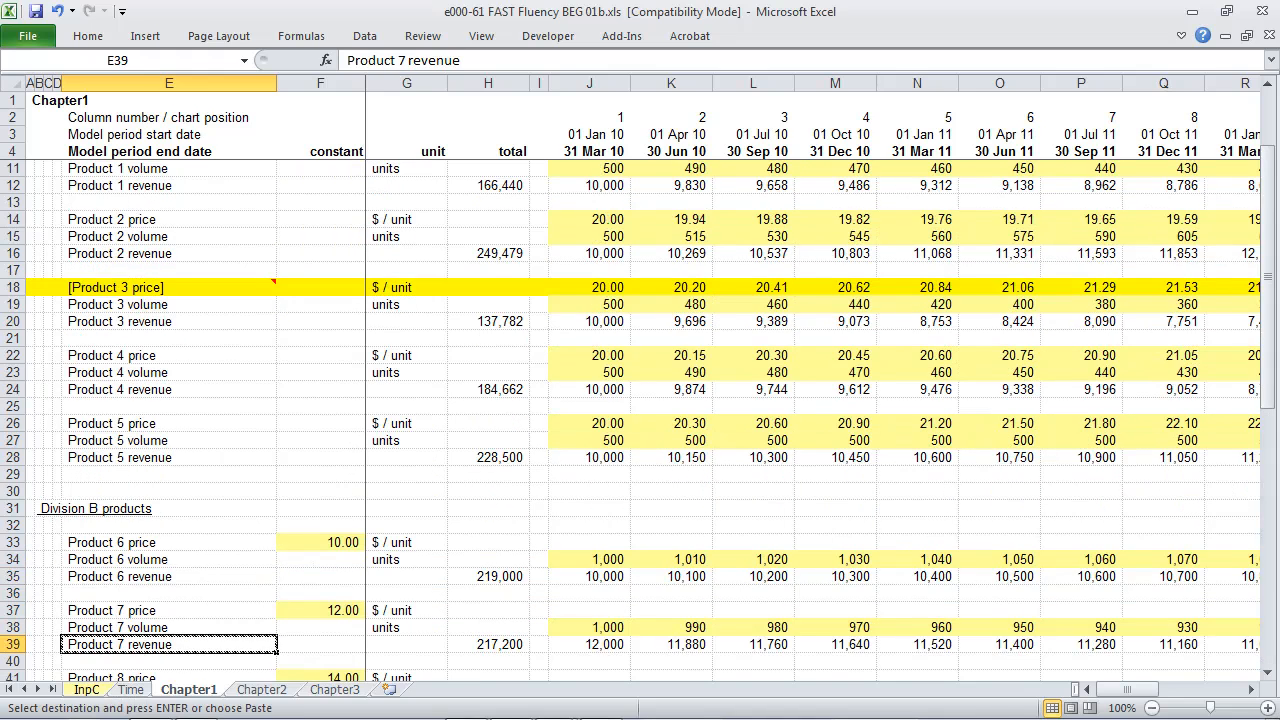
{"action": "key", "text": "Page_Down"}
{"action": "key", "text": "Up"}
{"action": "key", "text": "Up"}
{"action": "key", "text": "Up"}
{"action": "key", "text": "Up"}
{"action": "key", "text": "alt"}
{"action": "key", "text": "e"}
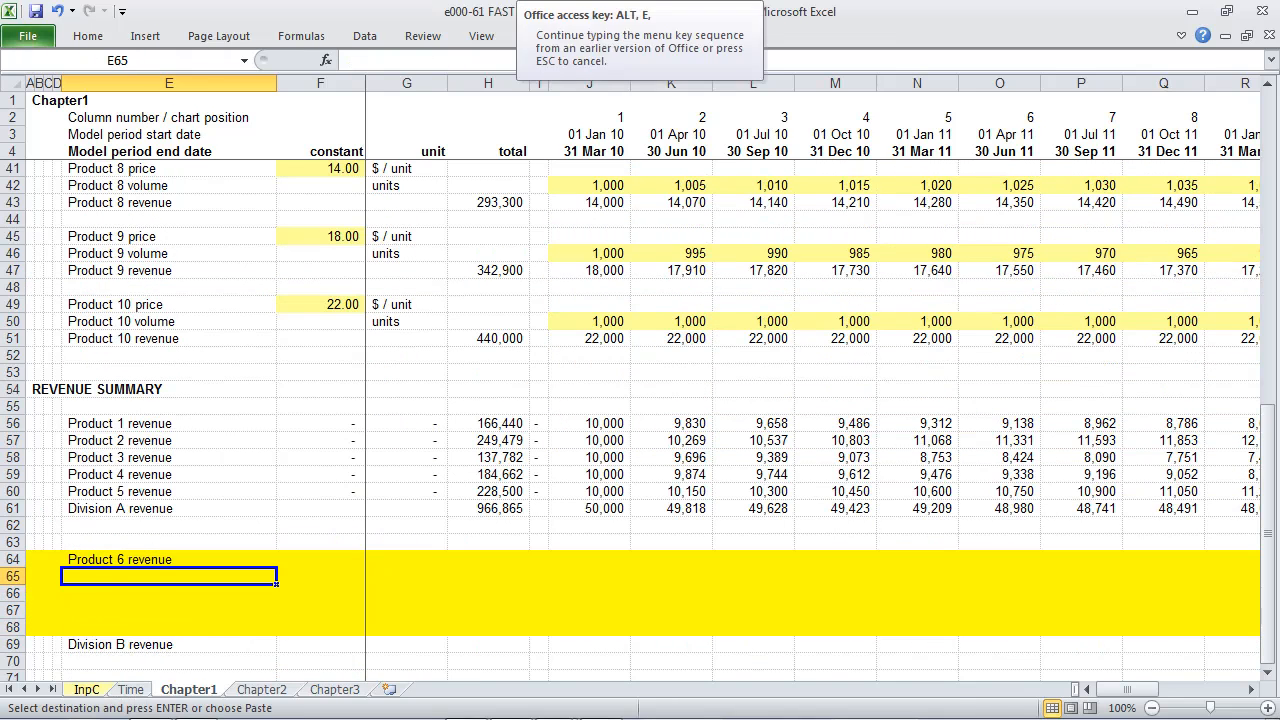
{"action": "key", "text": "s"}
{"action": "key", "text": "l"}
{"action": "key", "text": "F2"}
{"action": "key", "text": "F4"}
{"action": "key", "text": "ctrl+Return"}
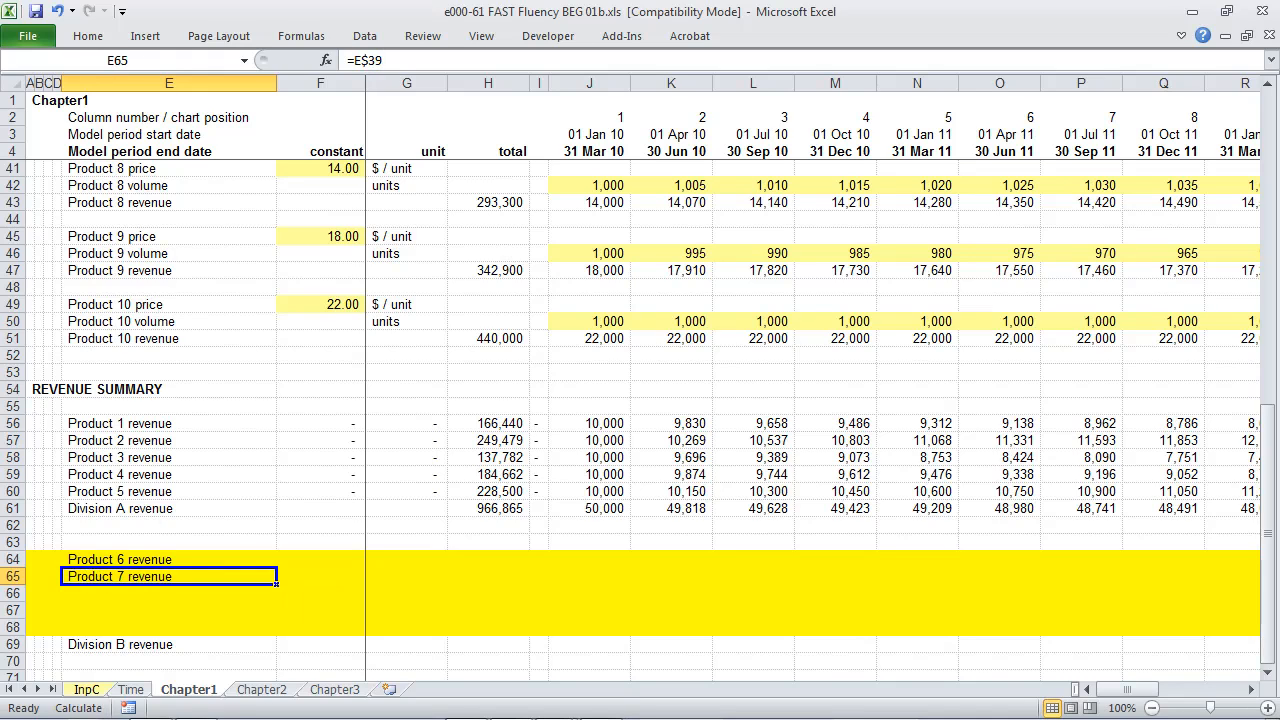
Step: Link E66 to the Product 8 revenue label with the row-anchored reference =E$43
{"action": "key", "text": "Down"}
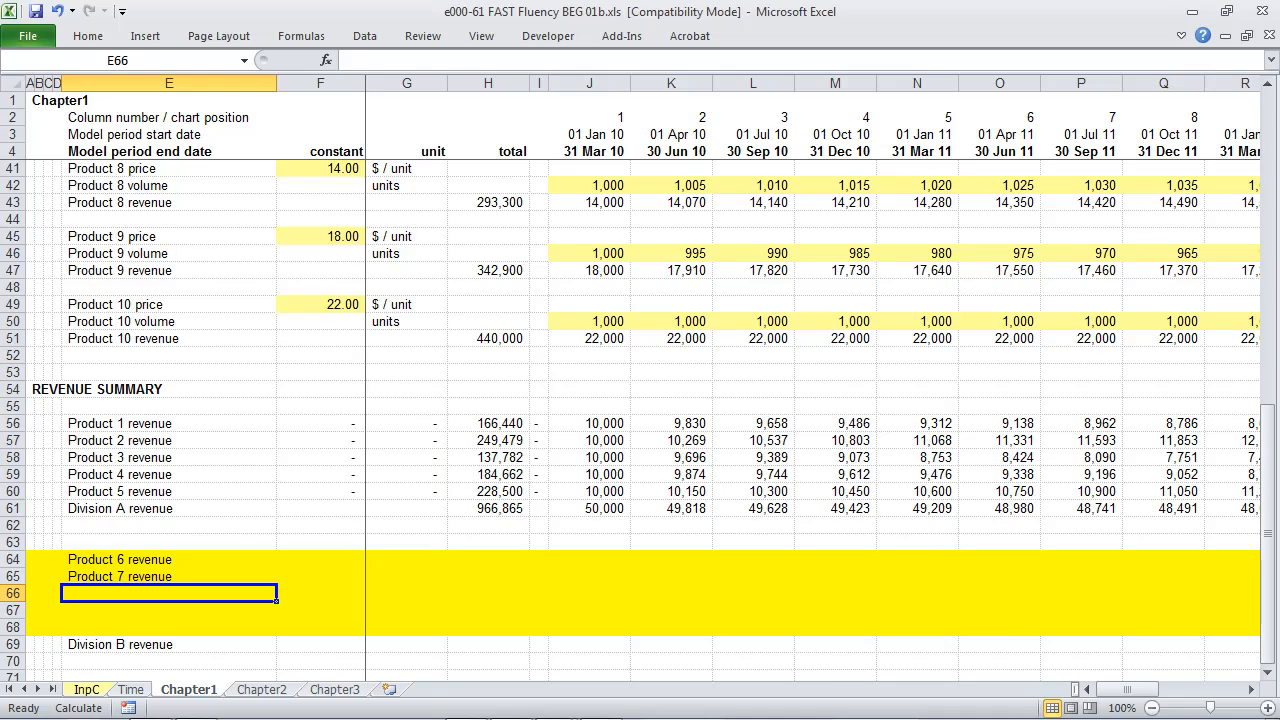
{"action": "left_click", "coordinate": [169, 203]}
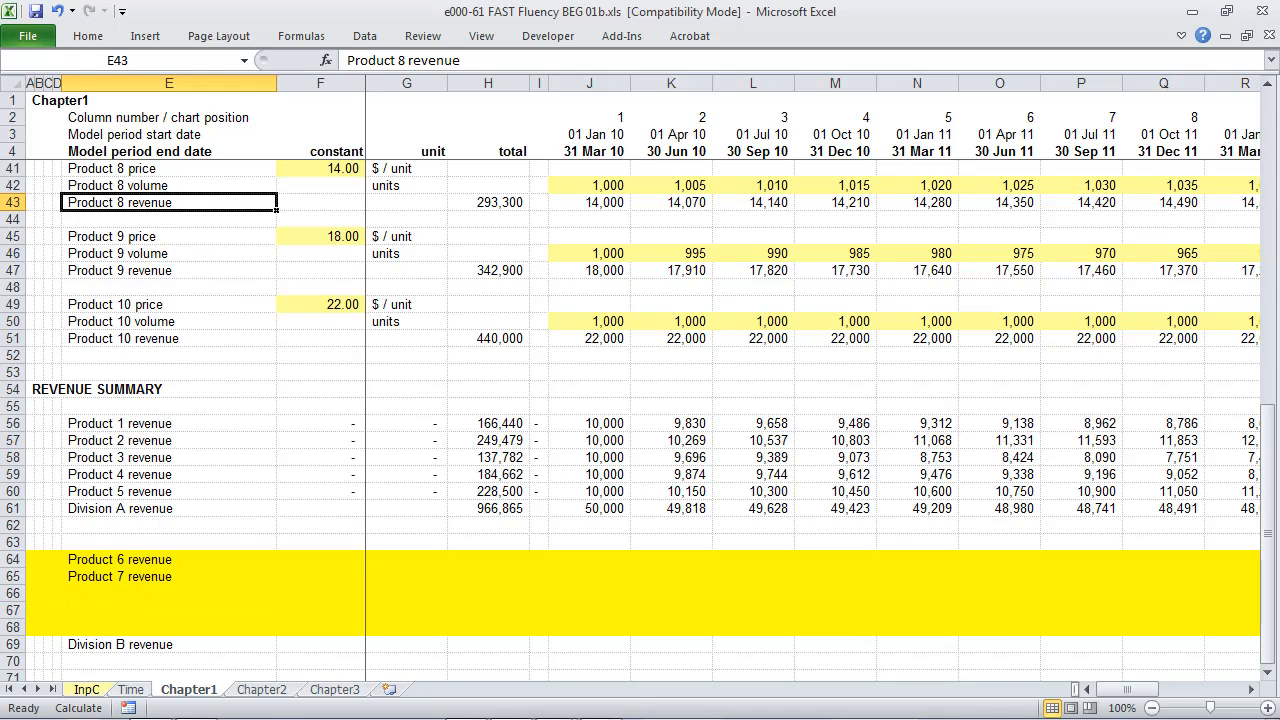
{"action": "key", "text": "ctrl+c"}
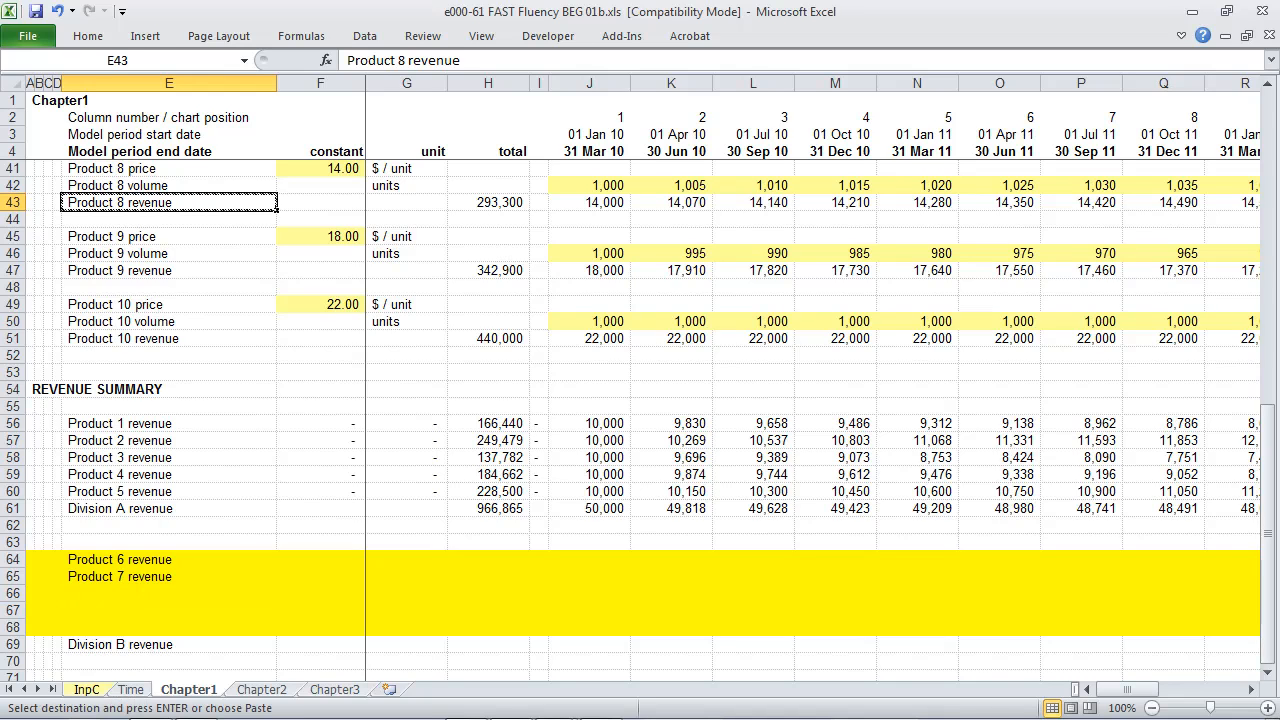
{"action": "left_click", "coordinate": [169, 594]}
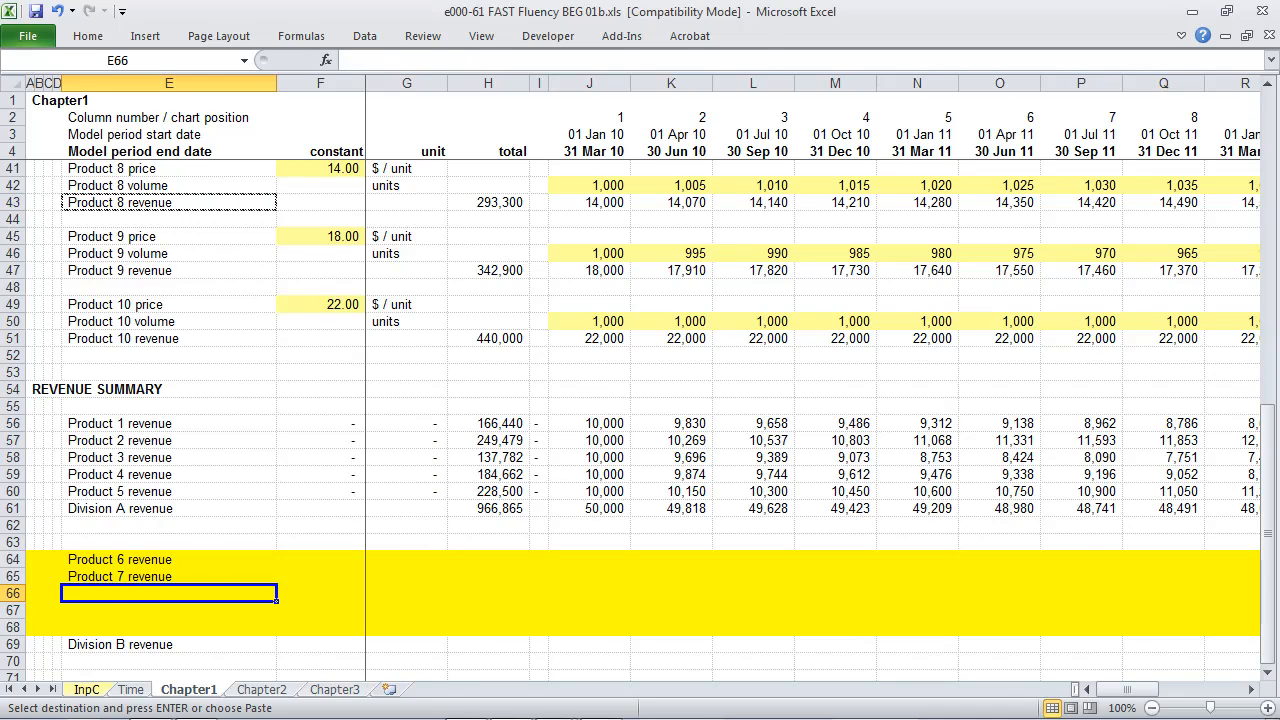
{"action": "key", "text": "alt+e"}
{"action": "key", "text": "s"}
{"action": "key", "text": "l"}
{"action": "key", "text": "F2"}
{"action": "key", "text": "F4"}
{"action": "key", "text": "ctrl+Return"}
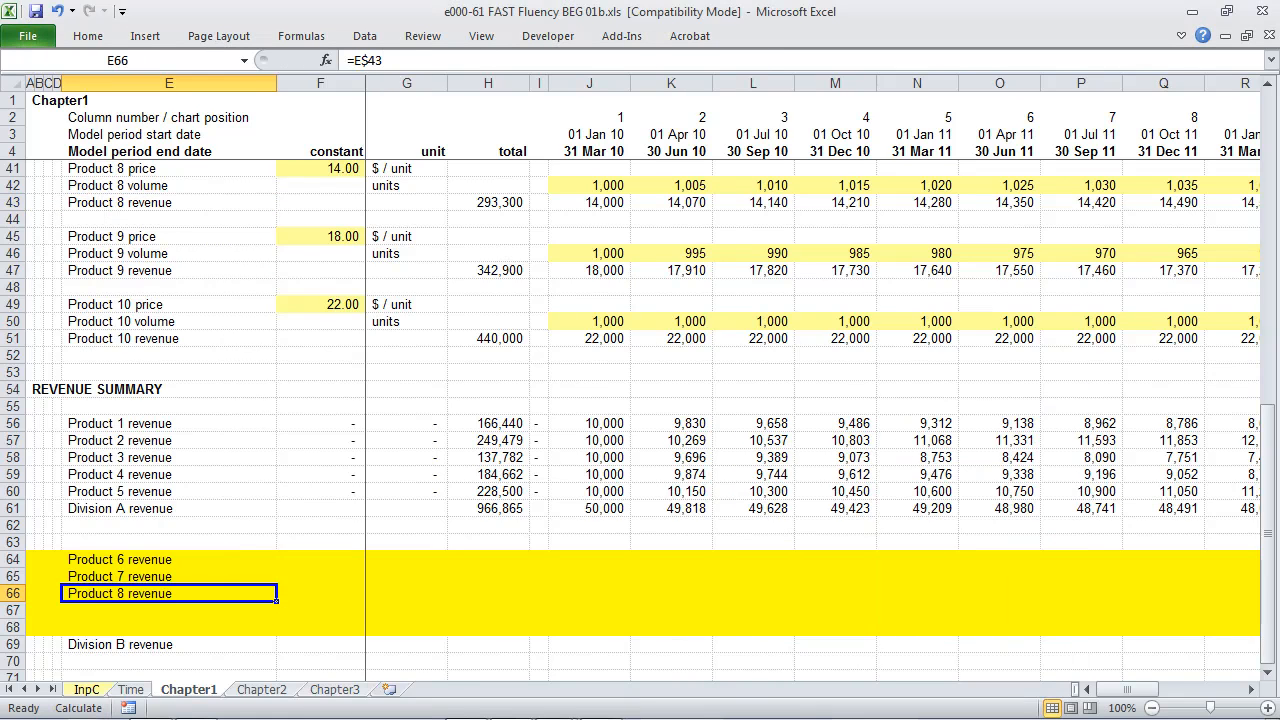
Step: Link E67 to the Product 9 revenue label with the row-anchored reference =E$47
{"action": "key", "text": "Up"}
{"action": "key", "text": "Up"}
{"action": "key", "text": "Up"}
{"action": "key", "text": "Up"}
{"action": "key", "text": "Up"}
{"action": "key", "text": "Up"}
{"action": "key", "text": "Up"}
{"action": "key", "text": "Up"}
{"action": "key", "text": "Up"}
{"action": "key", "text": "Up"}
{"action": "key", "text": "Up"}
{"action": "key", "text": "Up"}
{"action": "key", "text": "Up"}
{"action": "key", "text": "Up"}
{"action": "key", "text": "Up"}
{"action": "key", "text": "Up"}
{"action": "key", "text": "Up"}
{"action": "key", "text": "Up"}
{"action": "key", "text": "Up"}
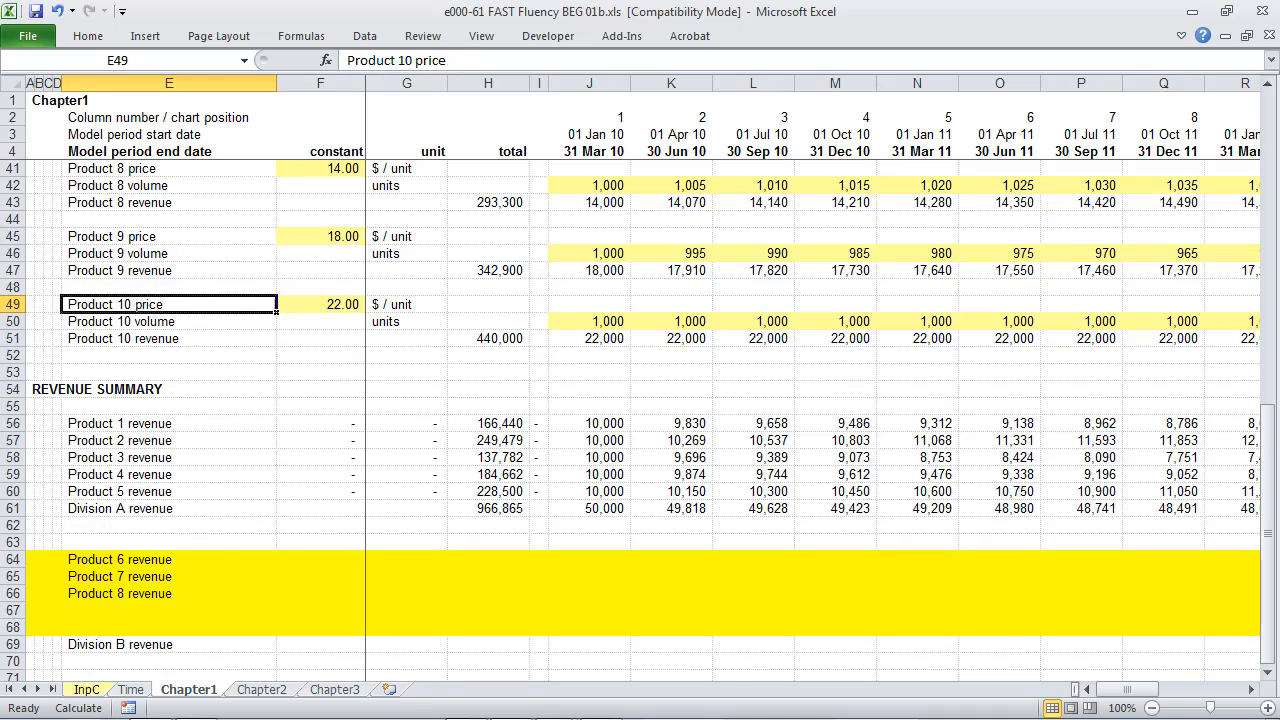
{"action": "key", "text": "ctrl+c"}
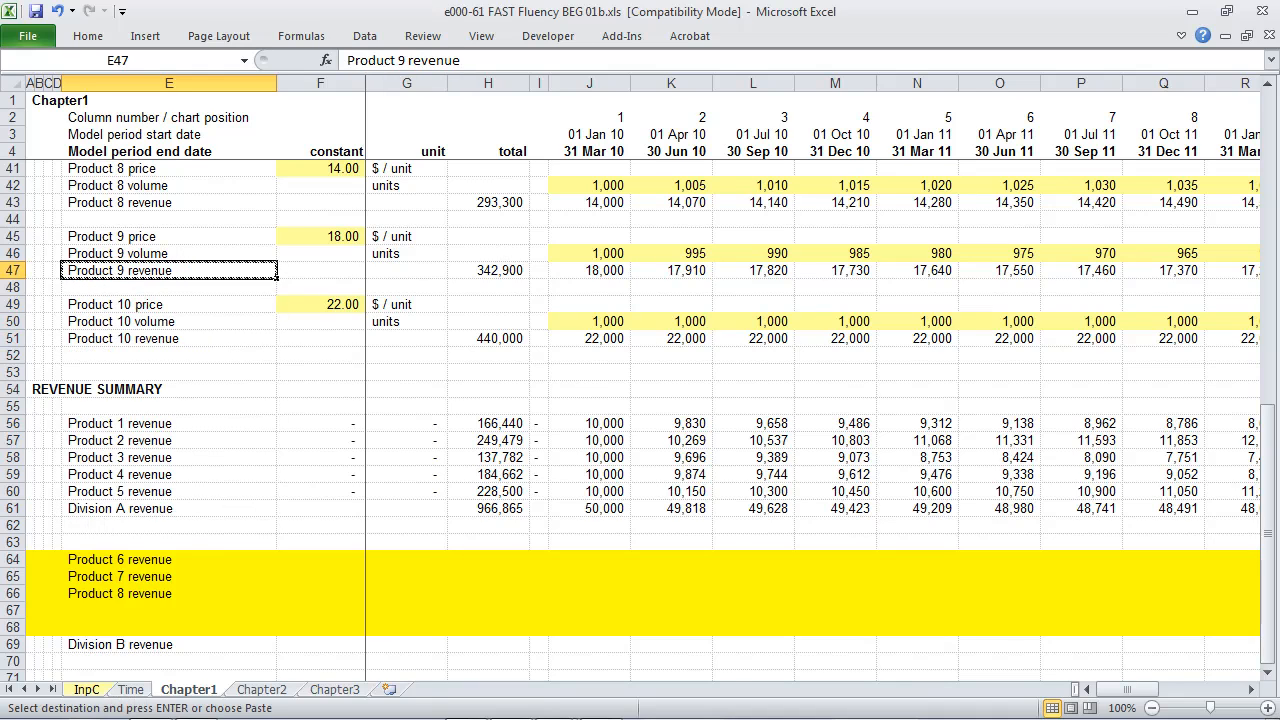
{"action": "key", "text": "Down"}
{"action": "key", "text": "Down"}
{"action": "key", "text": "Down"}
{"action": "key", "text": "Down"}
{"action": "key", "text": "Down"}
{"action": "key", "text": "Down"}
{"action": "key", "text": "Down"}
{"action": "key", "text": "Down"}
{"action": "key", "text": "Down"}
{"action": "key", "text": "Down"}
{"action": "key", "text": "Down"}
{"action": "key", "text": "Down"}
{"action": "key", "text": "Down"}
{"action": "key", "text": "Down"}
{"action": "key", "text": "Down"}
{"action": "key", "text": "Down"}
{"action": "key", "text": "Down"}
{"action": "key", "text": "Down"}
{"action": "key", "text": "Down"}
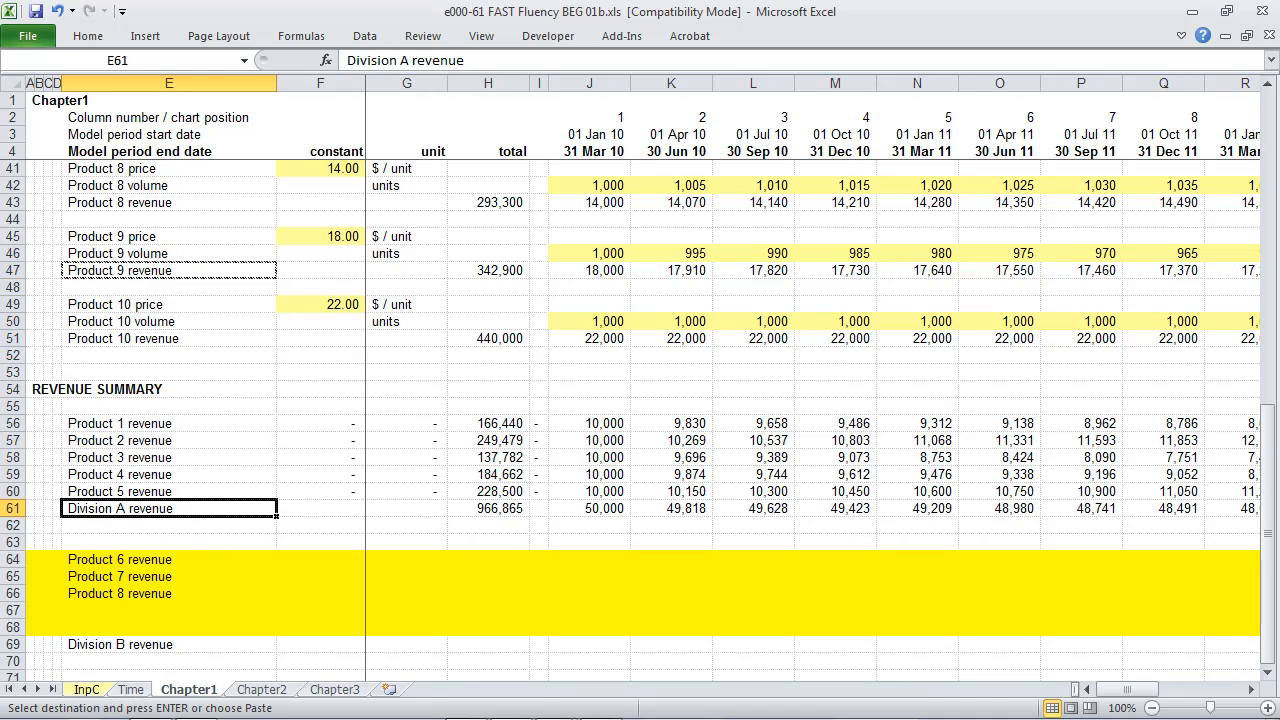
{"action": "key", "text": "Down"}
{"action": "key", "text": "alt"}
{"action": "key", "text": "e"}
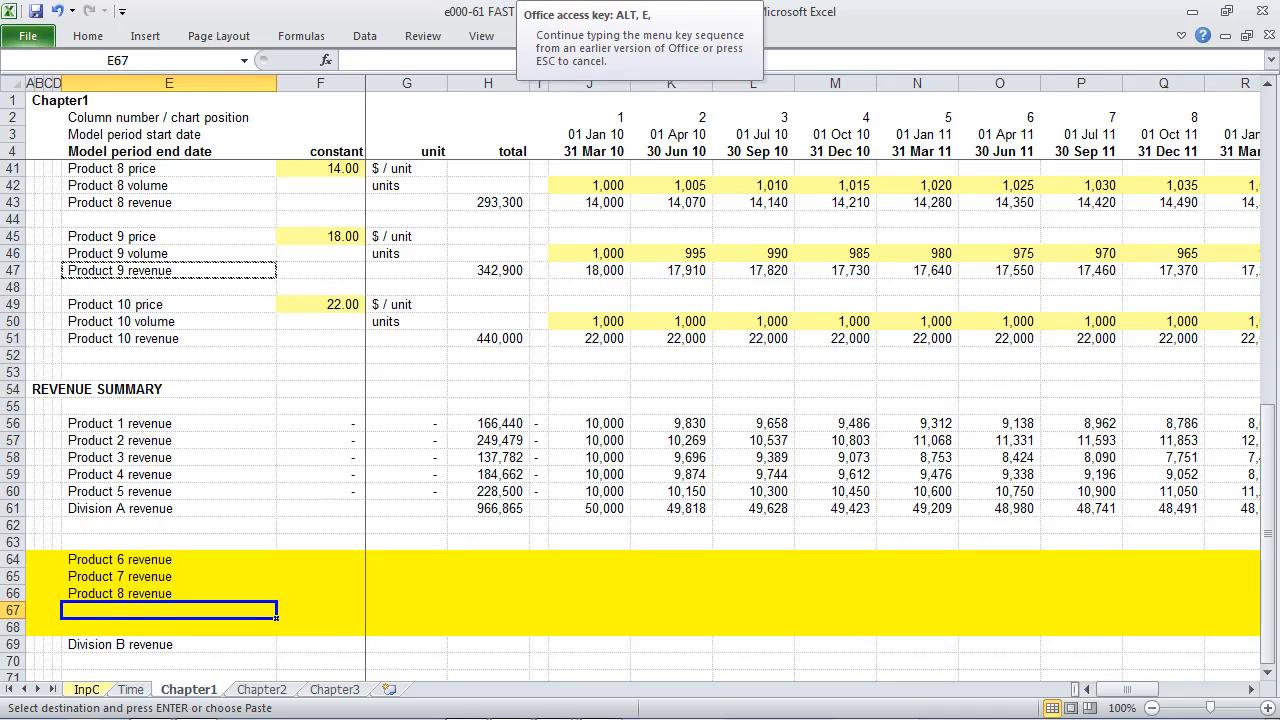
{"action": "key", "text": "p"}
{"action": "key", "text": "F2"}
{"action": "key", "text": "F4"}
{"action": "key", "text": "ctrl+Return"}
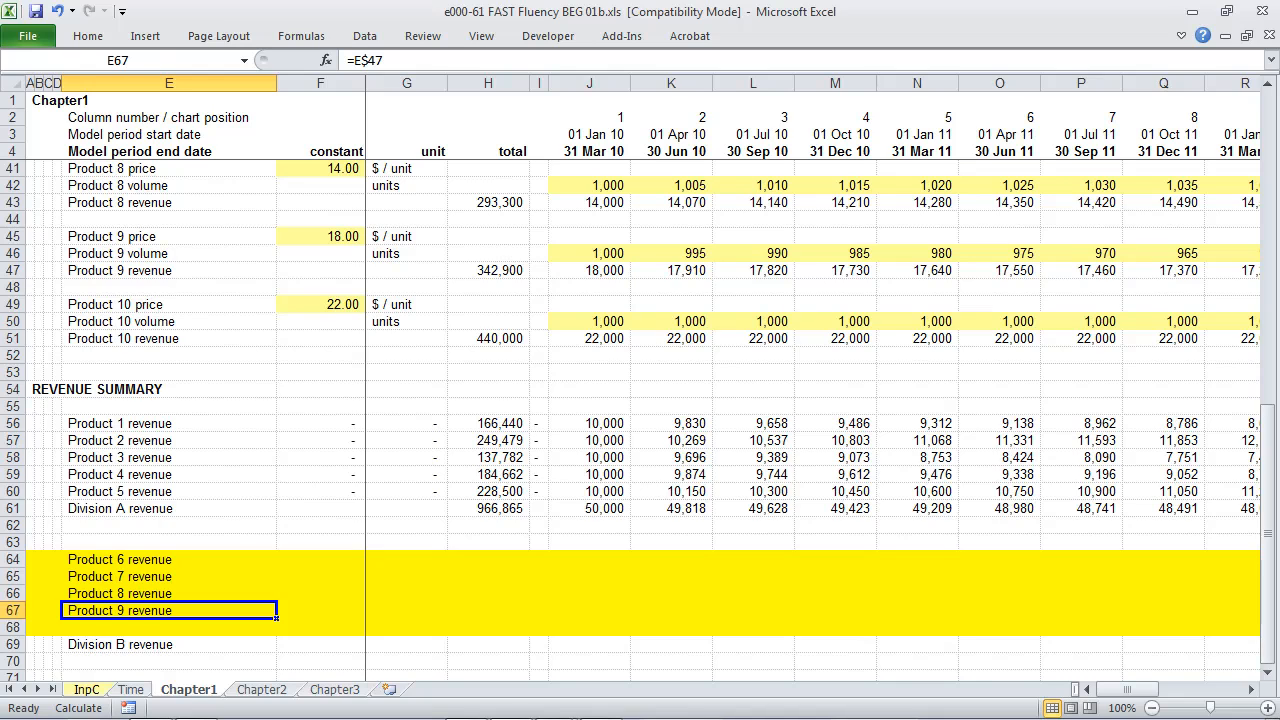
Step: Link E68 to the Product 10 revenue label with the row-anchored reference =E$51
{"action": "key", "text": "ctrl+Up"}
{"action": "key", "text": "ctrl+Up"}
{"action": "key", "text": "ctrl+Up"}
{"action": "key", "text": "ctrl+Up"}
{"action": "key", "text": "ctrl+Up"}
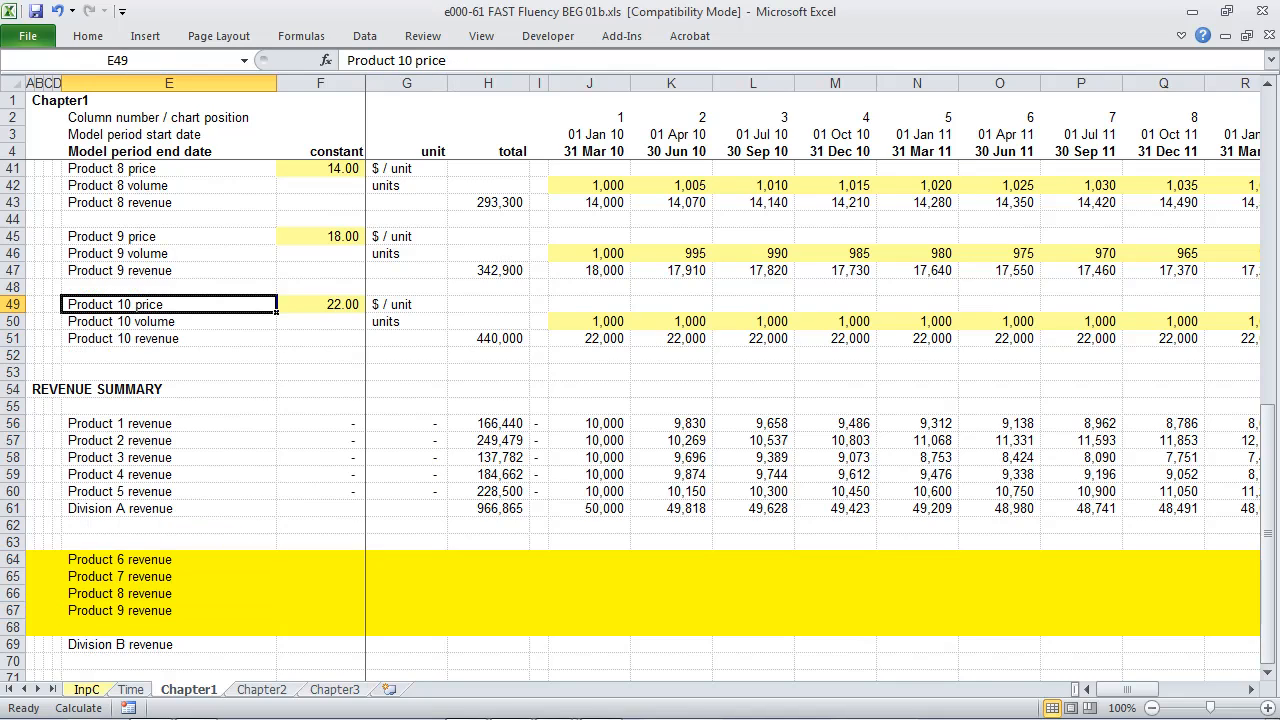
{"action": "key", "text": "ctrl+Down"}
{"action": "key", "text": "ctrl+c"}
{"action": "key", "text": "Down"}
{"action": "key", "text": "ctrl+Down"}
{"action": "key", "text": "ctrl+Down"}
{"action": "key", "text": "ctrl+Down"}
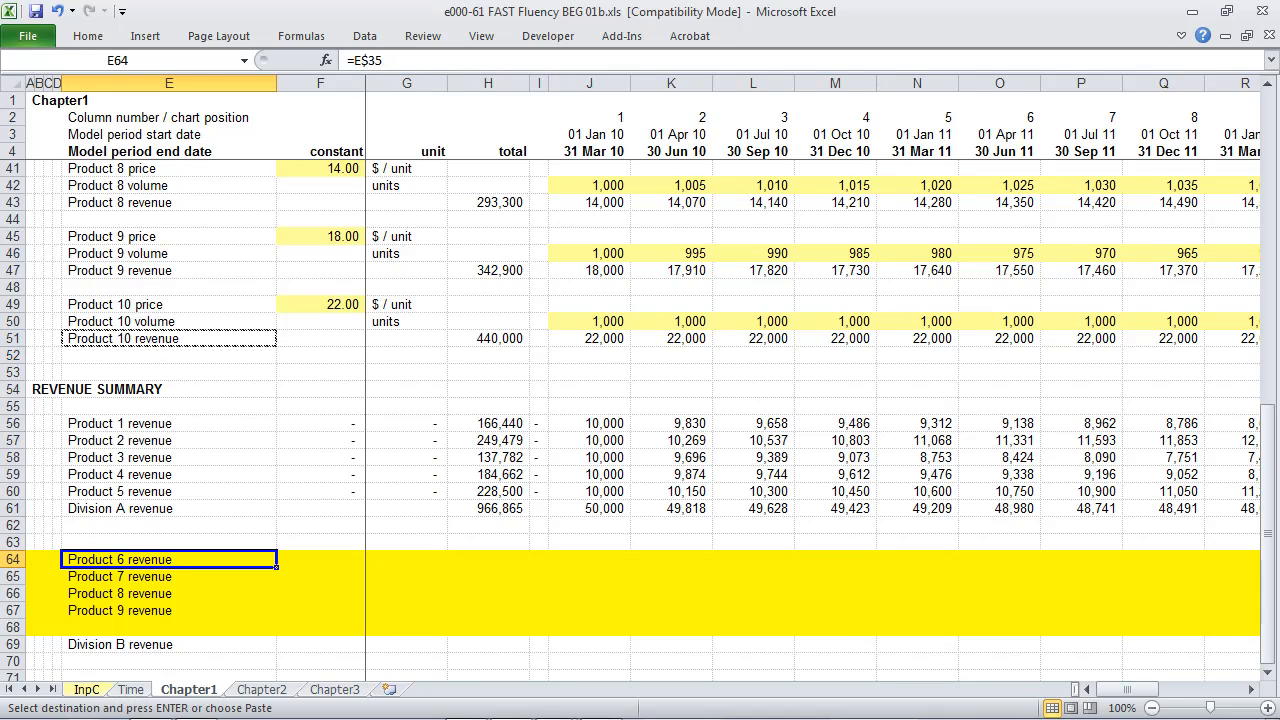
{"action": "key", "text": "ctrl+Down"}
{"action": "key", "text": "Down"}
{"action": "key", "text": "ctrl+v"}
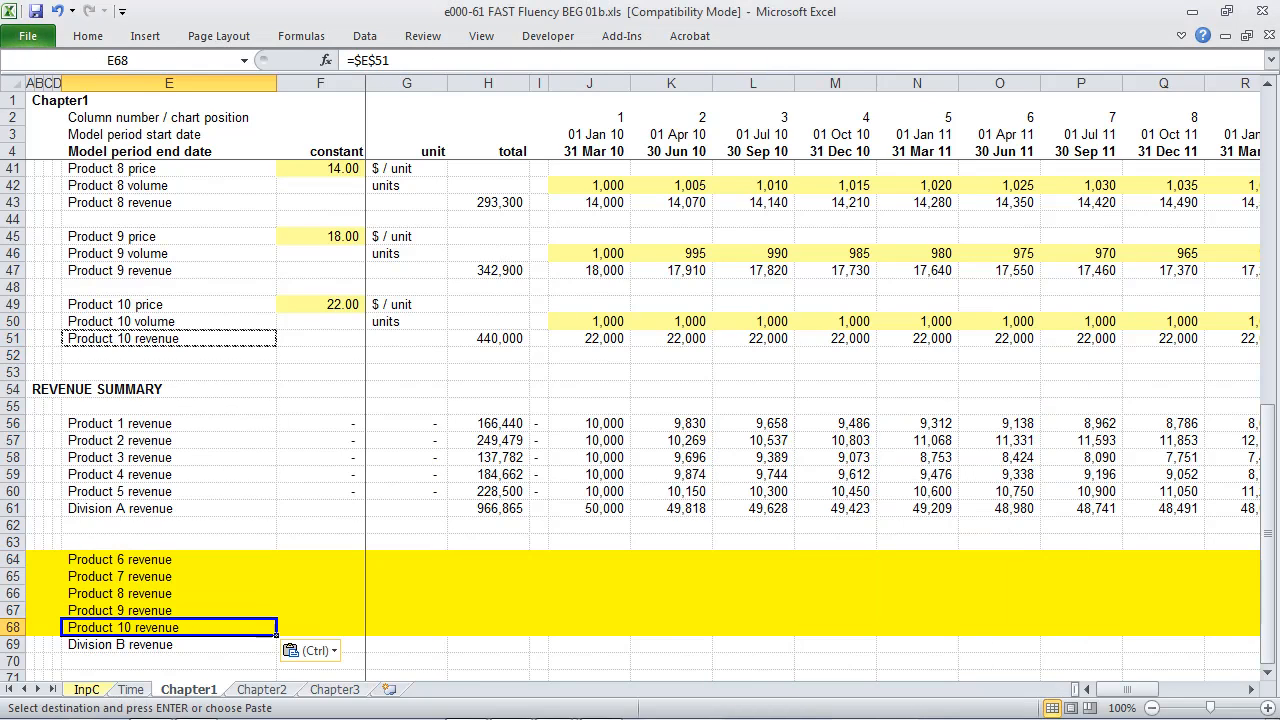
{"action": "key", "text": "F2"}
{"action": "key", "text": "F4"}
{"action": "key", "text": "ctrl+Return"}
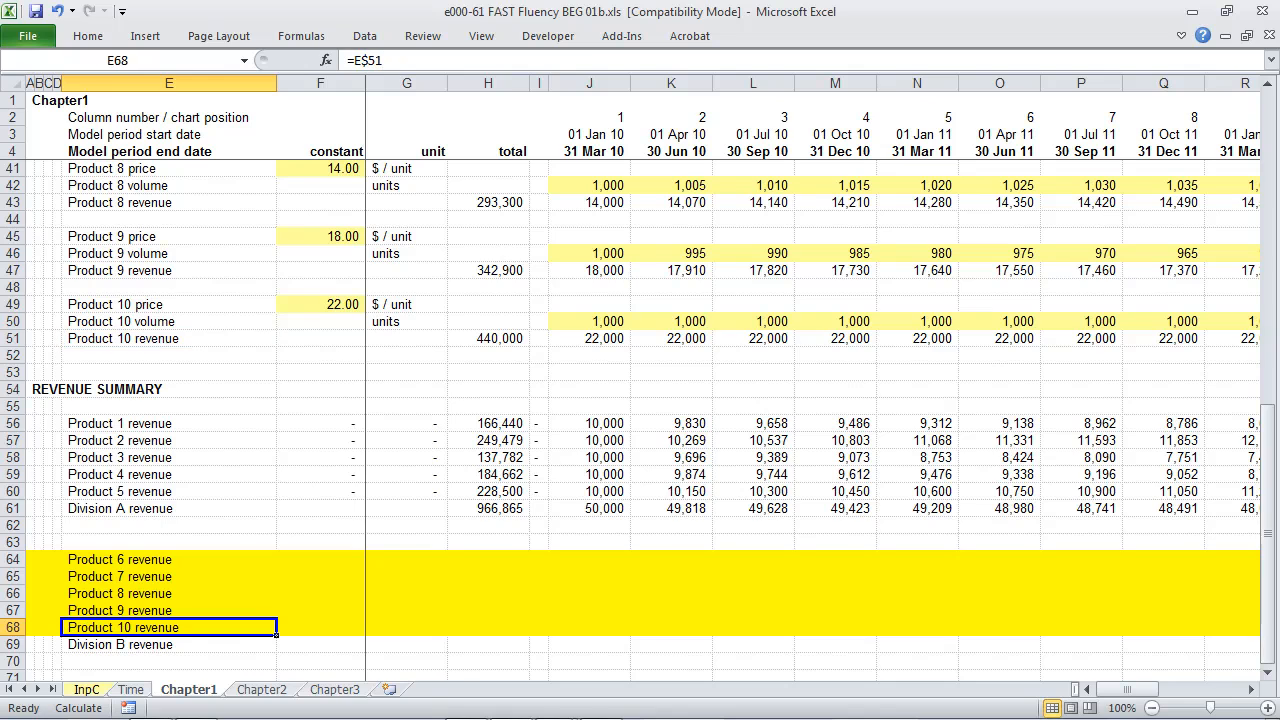
Step: Copy the Product 6–10 revenue links in E64:E68 across all columns through AC
{"action": "key", "text": "shift+Up"}
{"action": "key", "text": "shift+Up"}
{"action": "key", "text": "shift+Up"}
{"action": "key", "text": "shift+Up"}
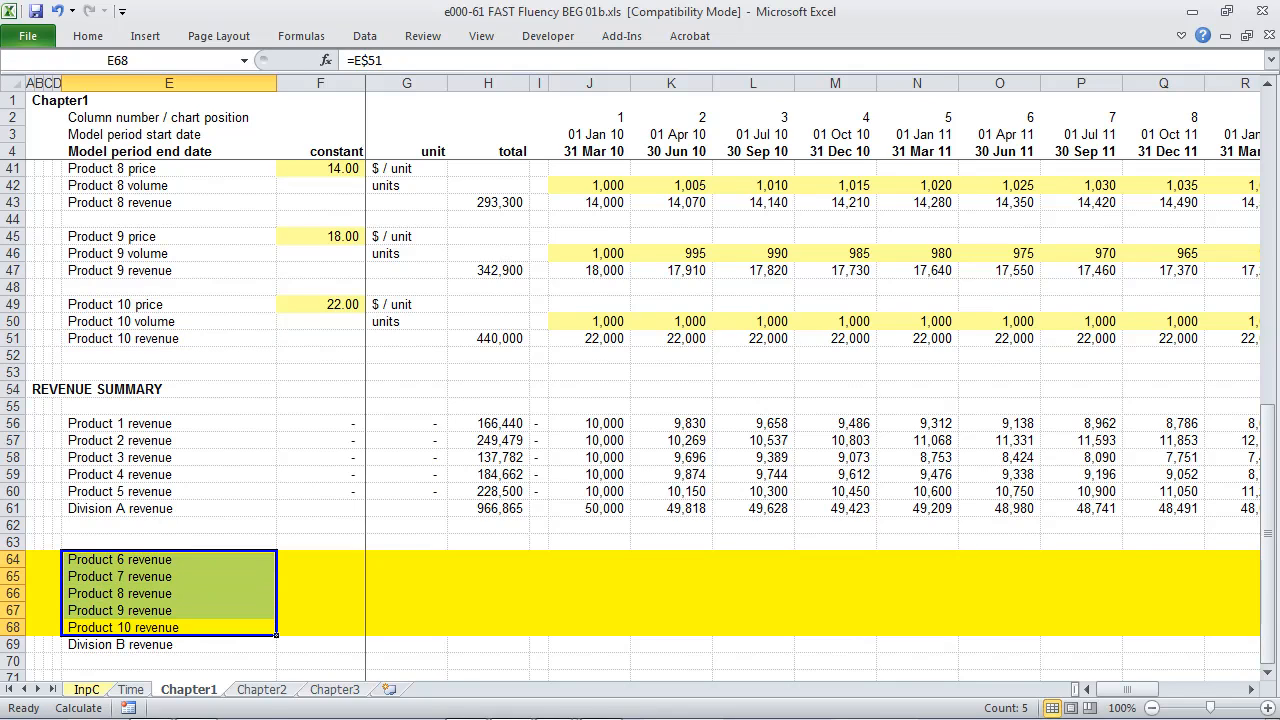
{"action": "key", "text": "ctrl+c"}
{"action": "key", "text": "ctrl+shift+Right"}
{"action": "key", "text": "Return"}
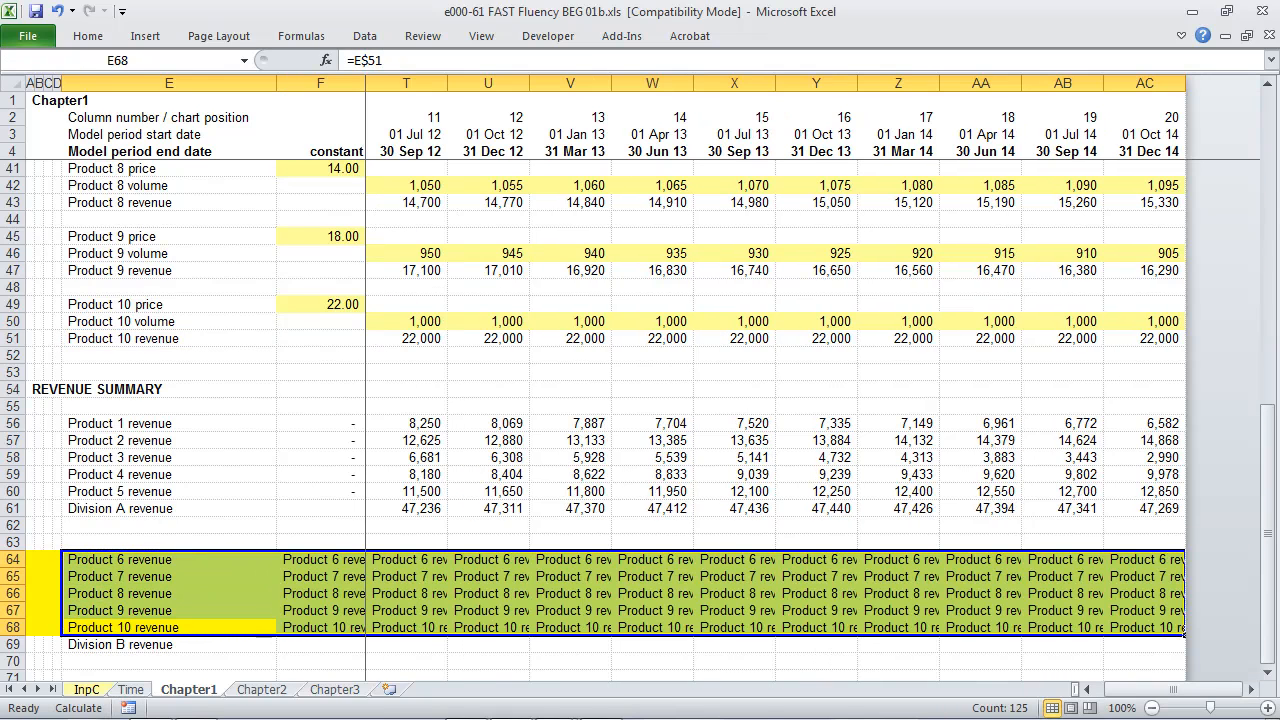
Step: Remove the yellow highlight from the Product 6–10 revenue rows 64 to 68
{"action": "key", "text": "Right"}
{"action": "key", "text": "Right"}
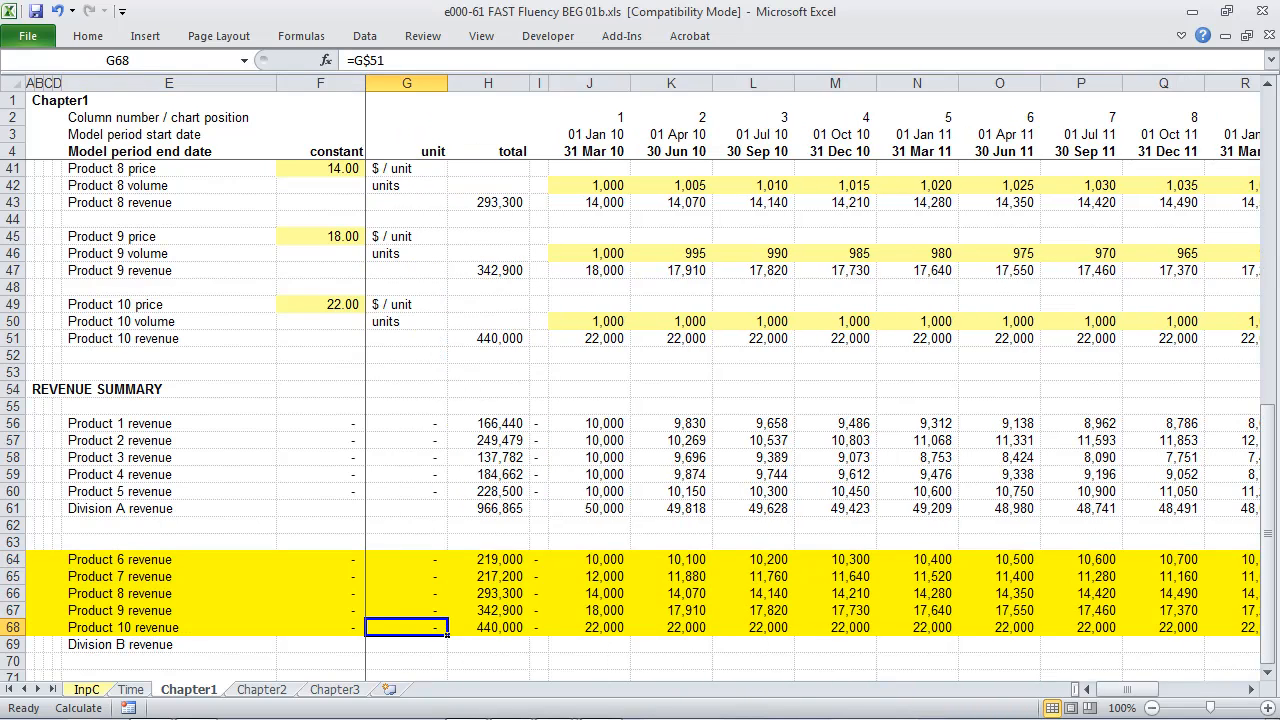
{"action": "key", "text": "shift+space"}
{"action": "key", "text": "shift+Up"}
{"action": "key", "text": "shift+Up"}
{"action": "key", "text": "shift+Up"}
{"action": "key", "text": "shift+Up"}
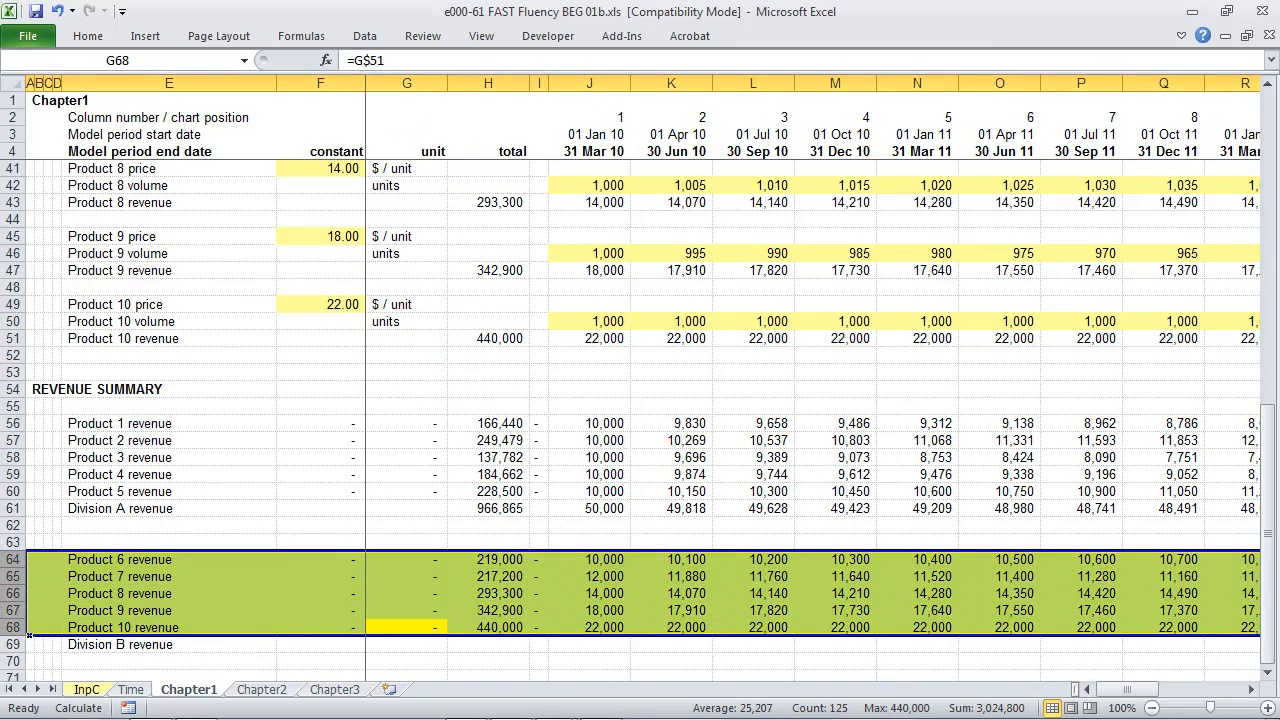
{"action": "key", "text": "ctrl+z"}
Step: Sum the Division B revenue in J69 with =SUM(J64:J68) and copy the formula across the periods to AC69
{"action": "key", "text": "Down"}
{"action": "key", "text": "Down"}
{"action": "key", "text": "Right"}
{"action": "key", "text": "Right"}
{"action": "key", "text": "Right"}
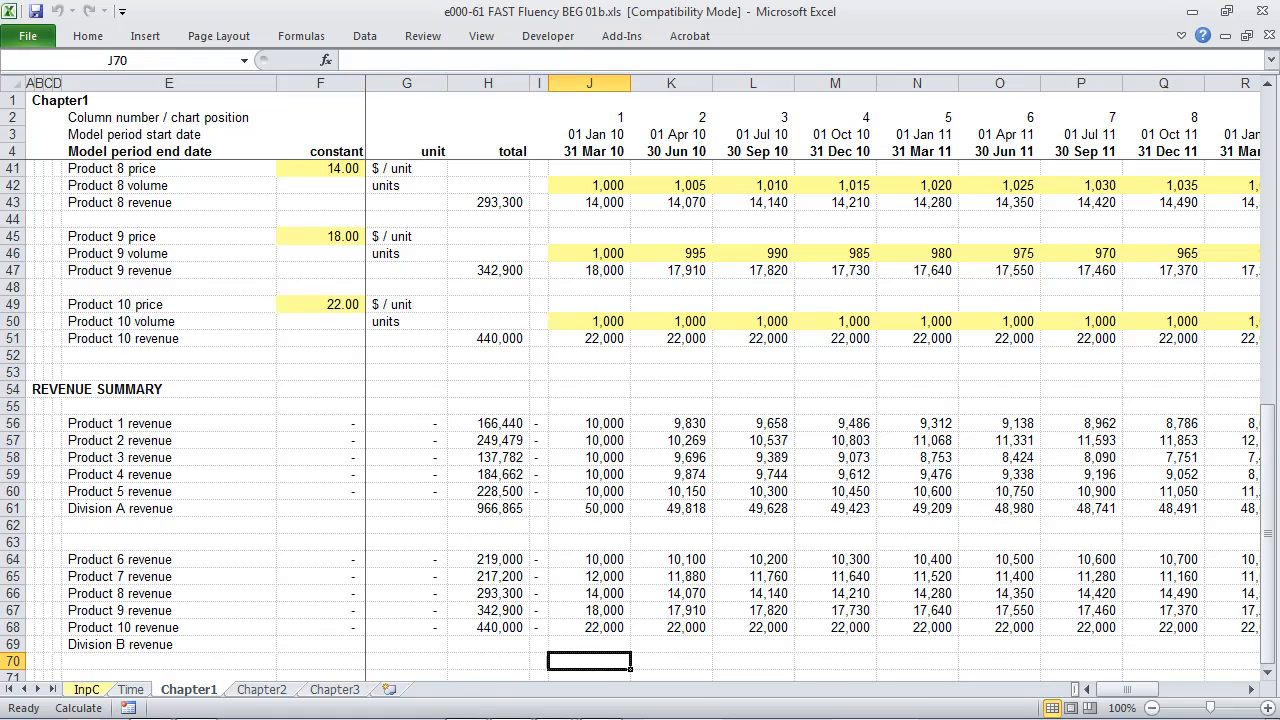
{"action": "key", "text": "Up"}
{"action": "key", "text": "alt+equal"}
{"action": "key", "text": "ctrl+Return"}
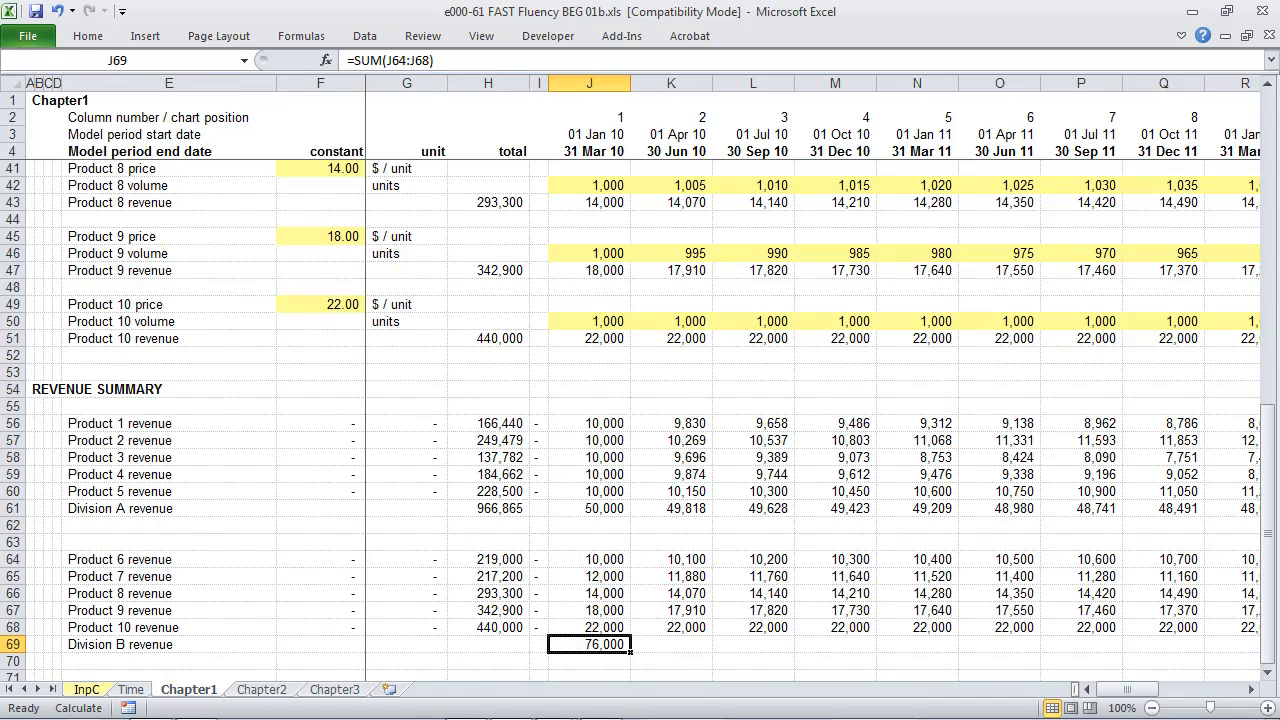
{"action": "key", "text": "ctrl+c"}
{"action": "key", "text": "ctrl+shift+Right"}
{"action": "key", "text": "Return"}
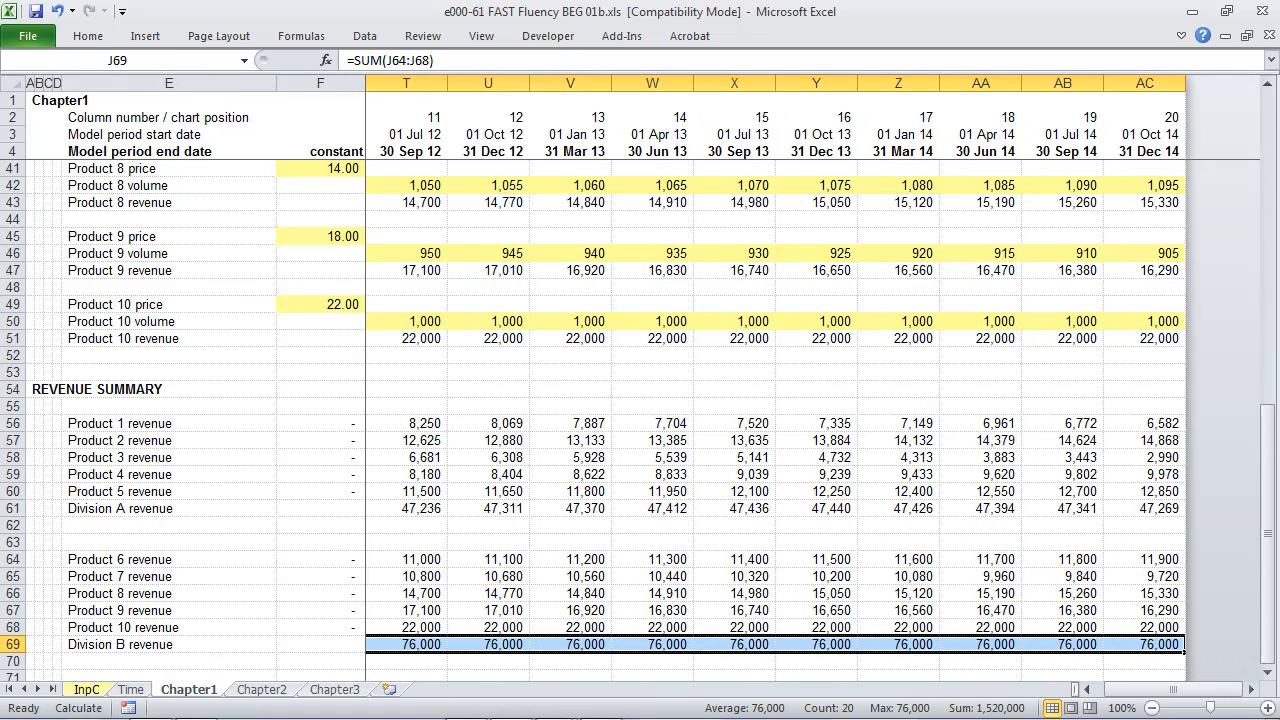
Step: Total the Division B revenue in H69 by summing all periods of row 69 from J to AC
{"action": "key", "text": "Left"}
{"action": "key", "text": "Left"}
{"action": "key", "text": "Left"}
{"action": "key", "text": "Right"}
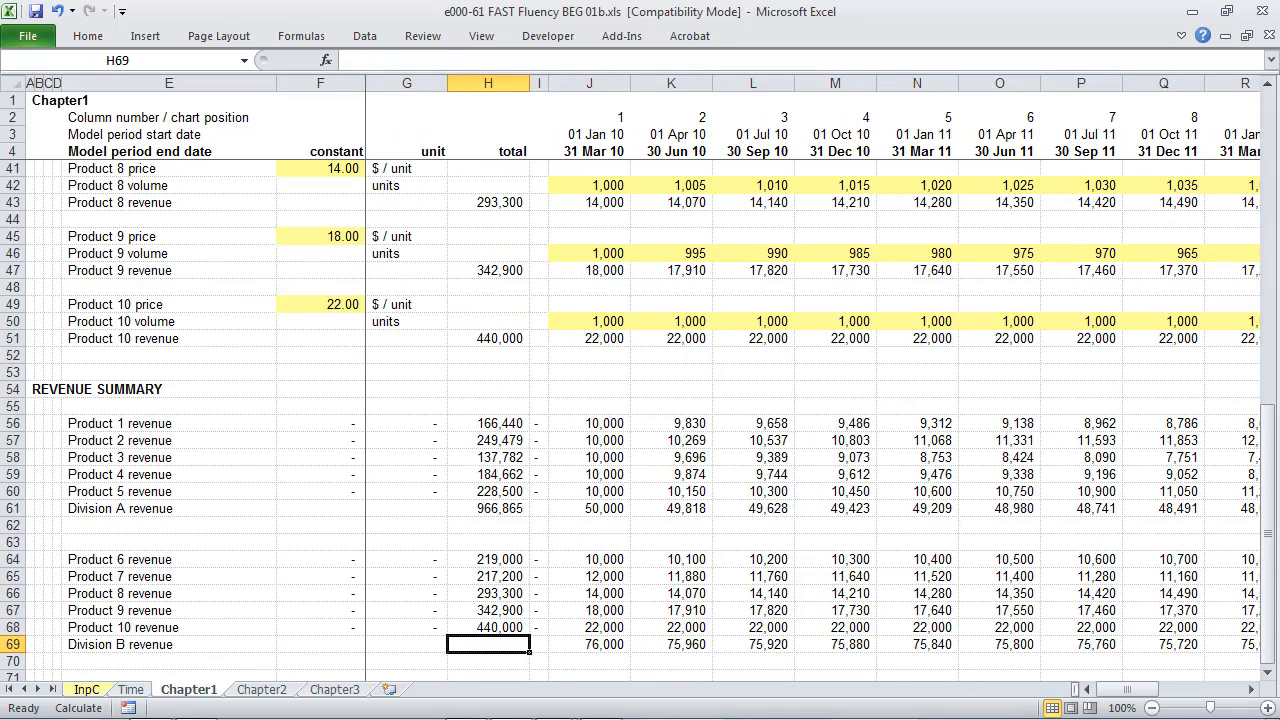
{"action": "key", "text": "alt+equal"}
{"action": "key", "text": "Right"}
{"action": "key", "text": "Right"}
{"action": "key", "text": "Down"}
{"action": "key", "text": "Down"}
{"action": "key", "text": "Down"}
{"action": "key", "text": "Down"}
{"action": "key", "text": "Down"}
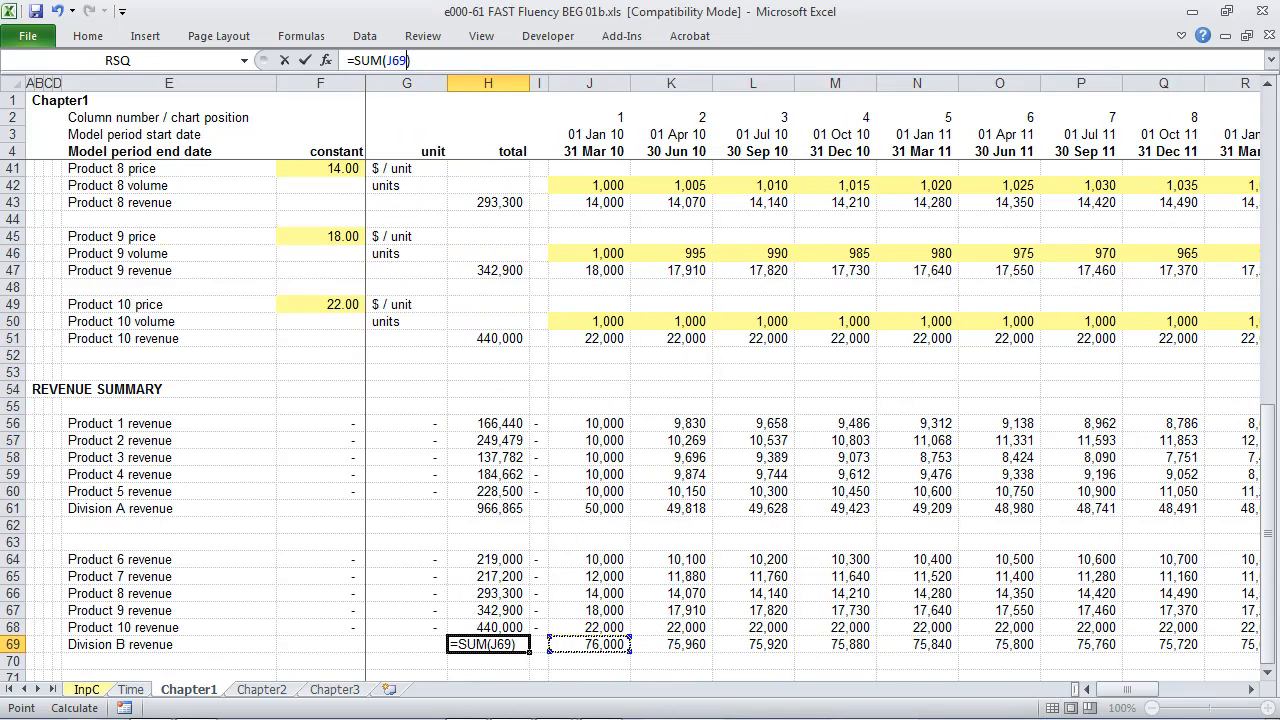
{"action": "key", "text": "ctrl+shift+Right"}
{"action": "key", "text": "Return"}
{"action": "key", "text": "Left"}
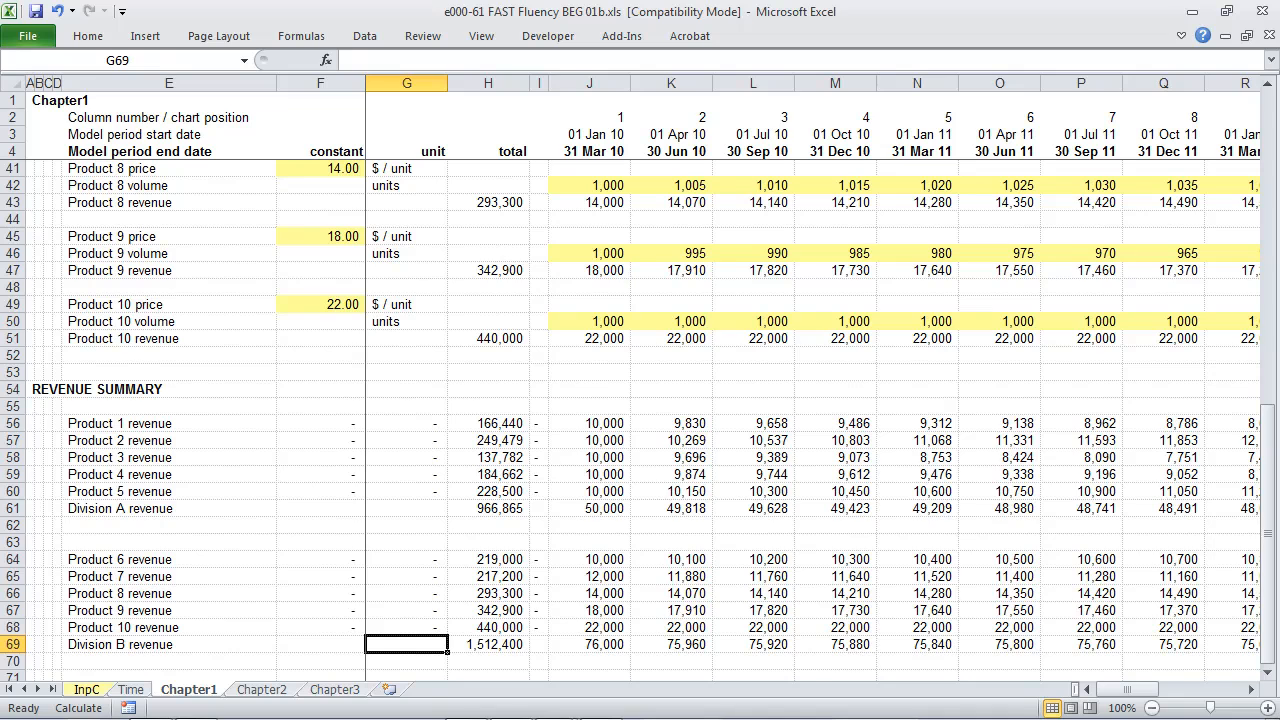
Step: Chart the Division B revenue for all periods in J69:AC69 on a new chart sheet
{"action": "key", "text": "Right"}
{"action": "key", "text": "Right"}
{"action": "key", "text": "Right"}
{"action": "key", "text": "ctrl+shift+Right"}
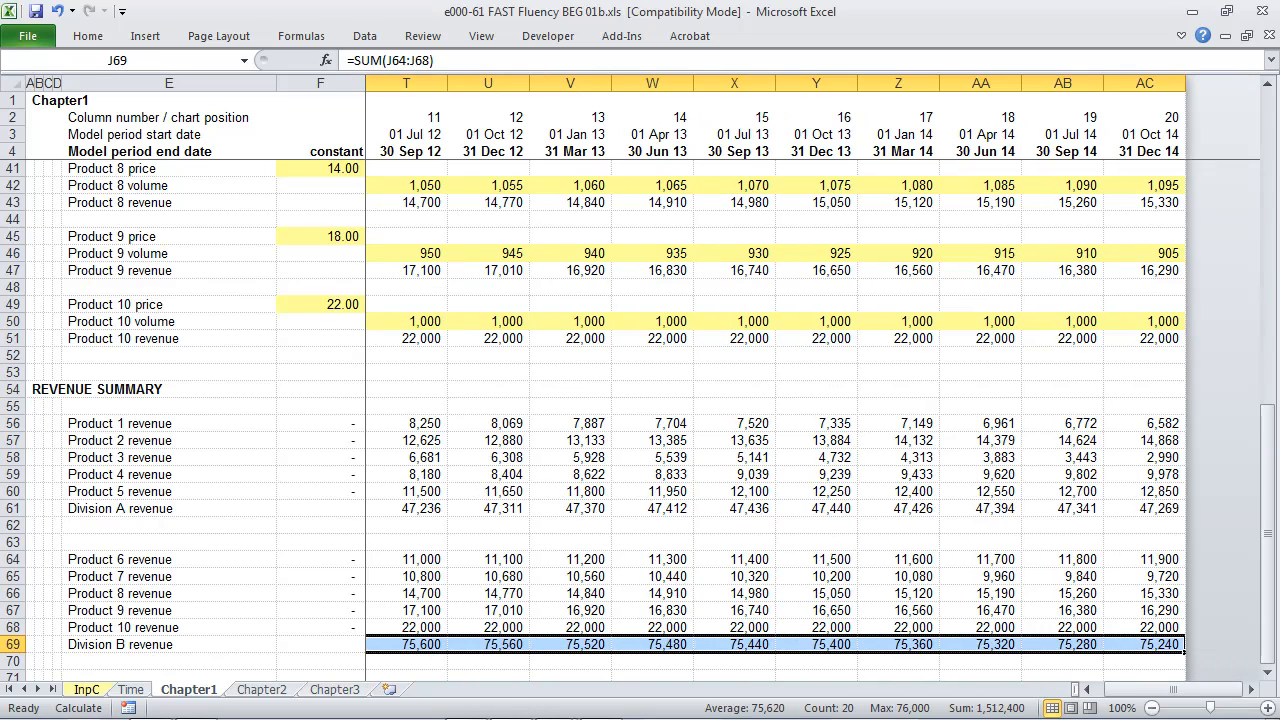
{"action": "key", "text": "F11"}
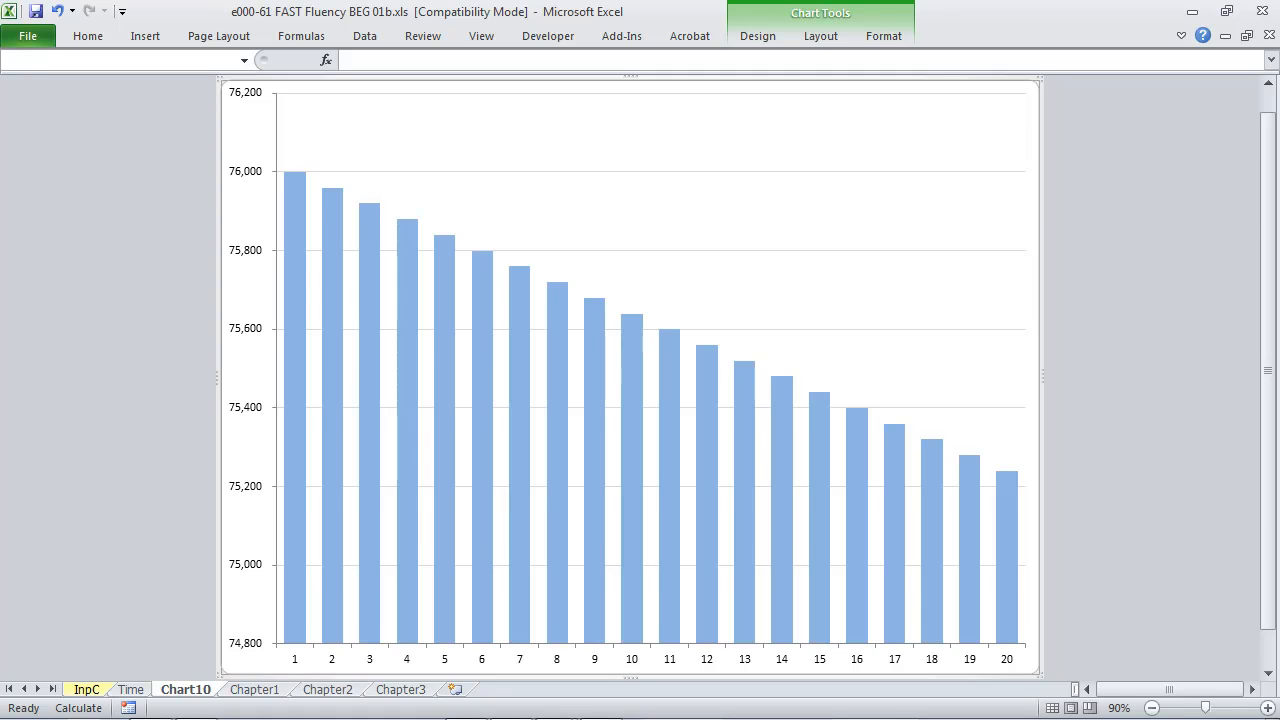
Step: Delete the Division B revenue chart sheet and return to the Chapter1 sheet
{"action": "key", "text": "alt"}
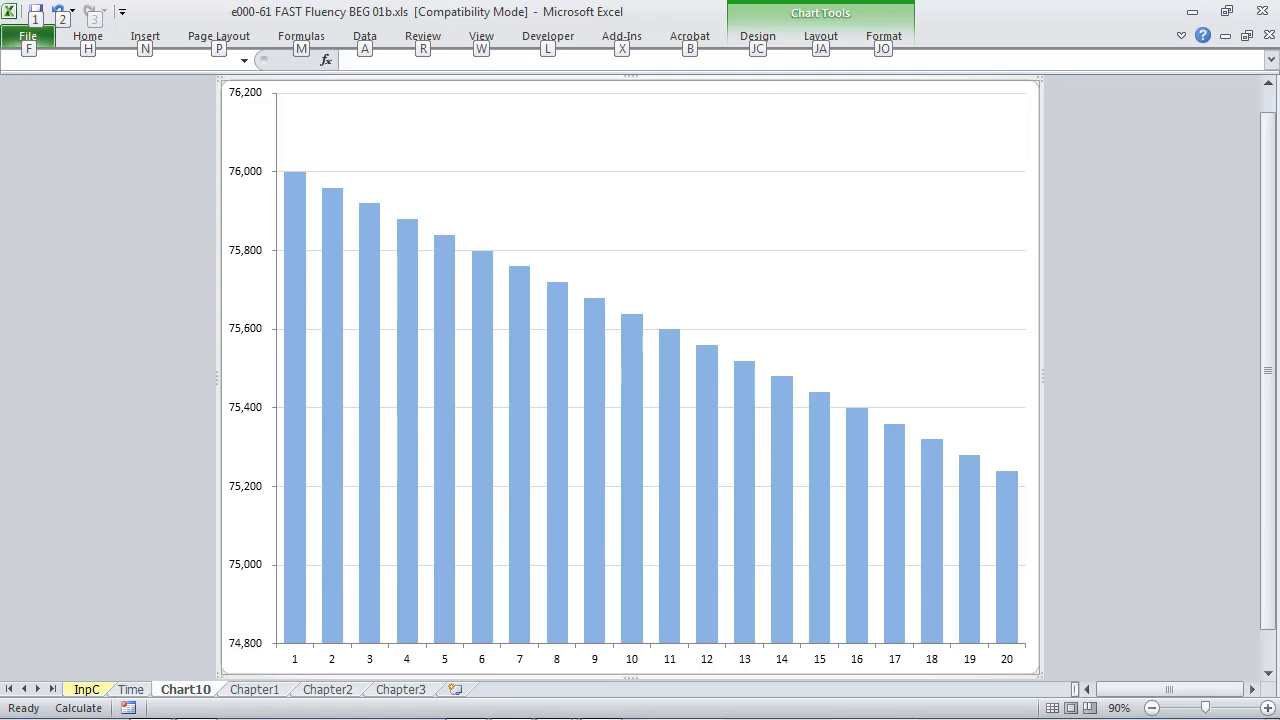
{"action": "key", "text": "e"}
{"action": "key", "text": "l"}
{"action": "key", "text": "Return"}
{"action": "key", "text": "Home"}
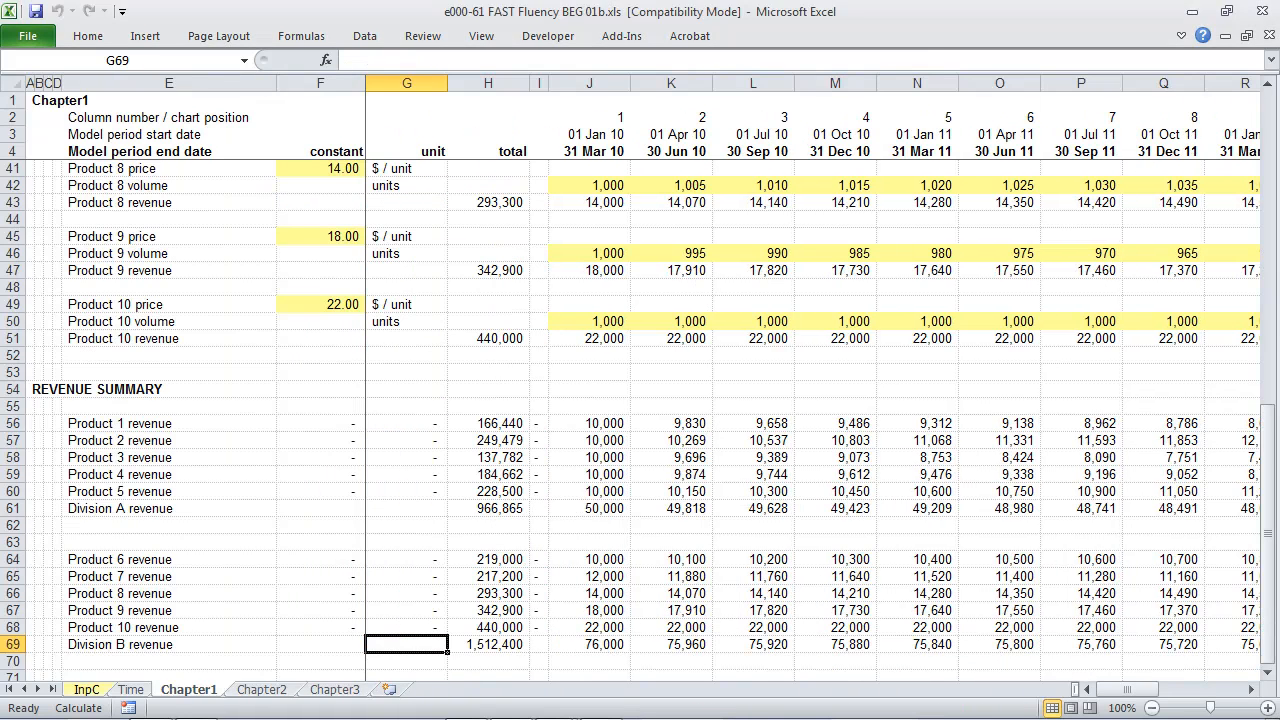
Step: Insert two rows above the summary's Product 1 revenue line and enter the heading "by Division" in B56
{"action": "key", "text": "Left"}
{"action": "key", "text": "Left"}
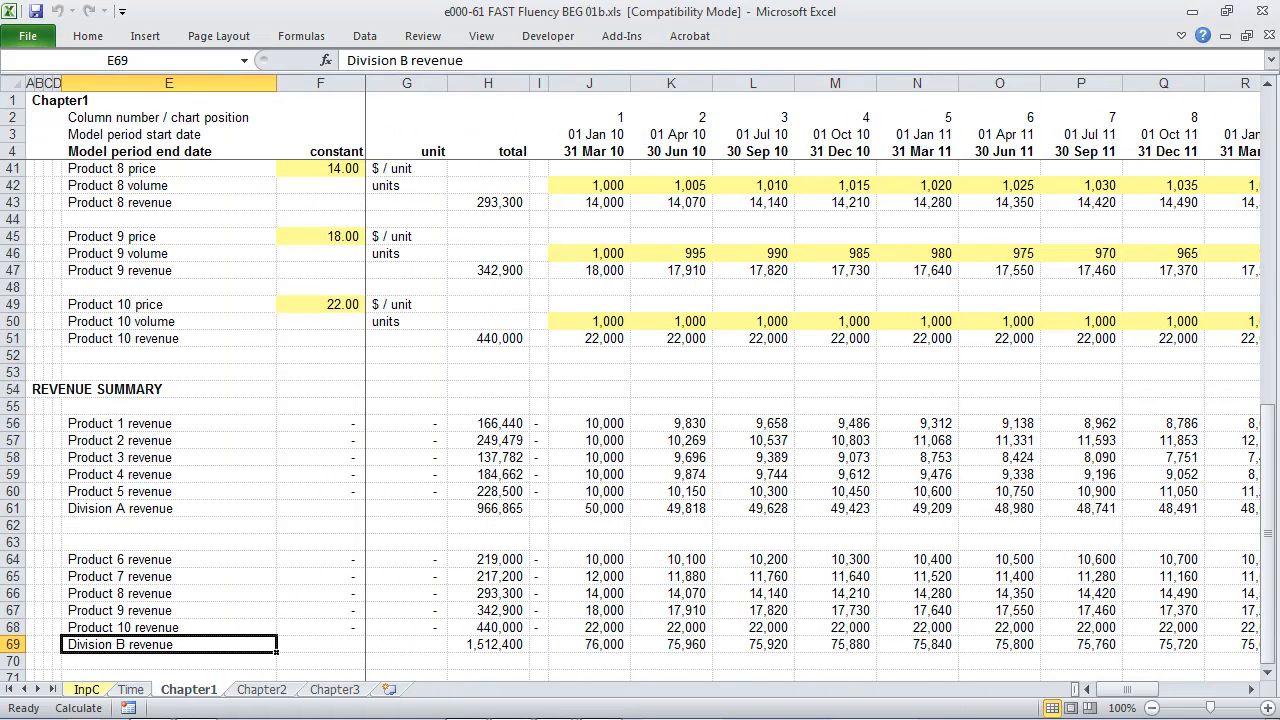
{"action": "key", "text": "ctrl+Up"}
{"action": "key", "text": "ctrl+Up"}
{"action": "key", "text": "ctrl+Up"}
{"action": "key", "text": "Left"}
{"action": "key", "text": "Left"}
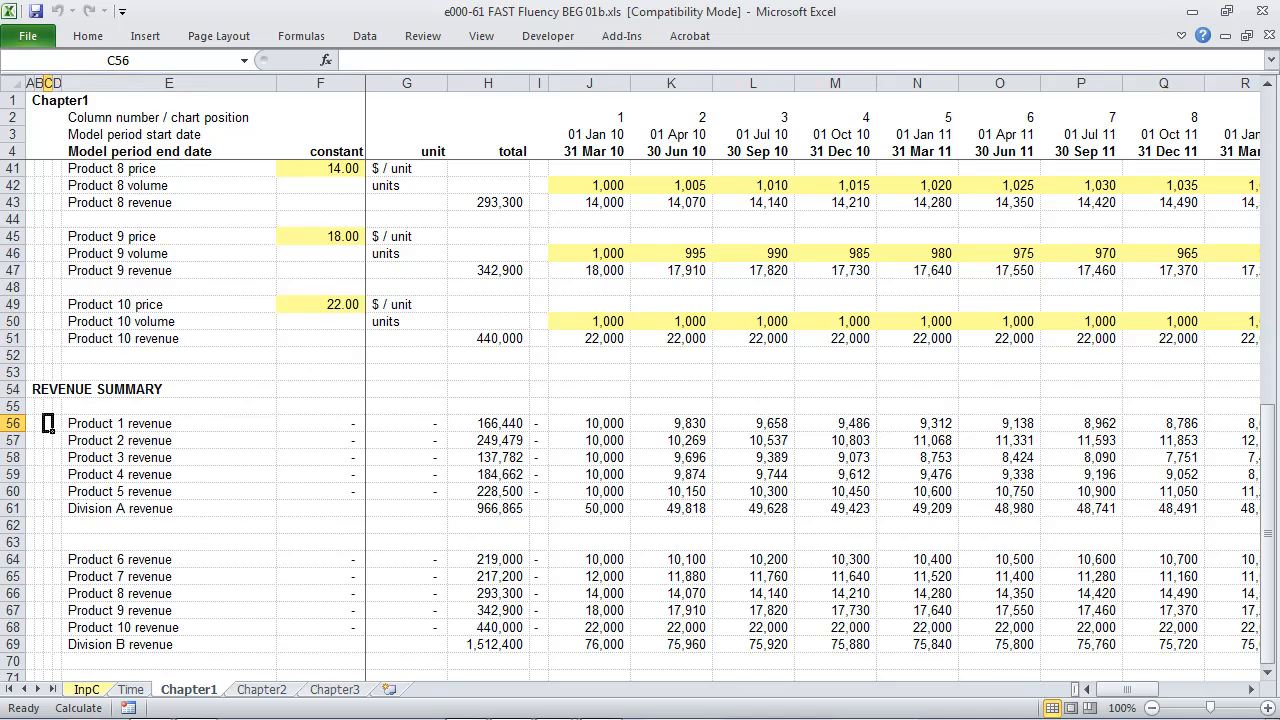
{"action": "key", "text": "Left"}
{"action": "key", "text": "shift+Down"}
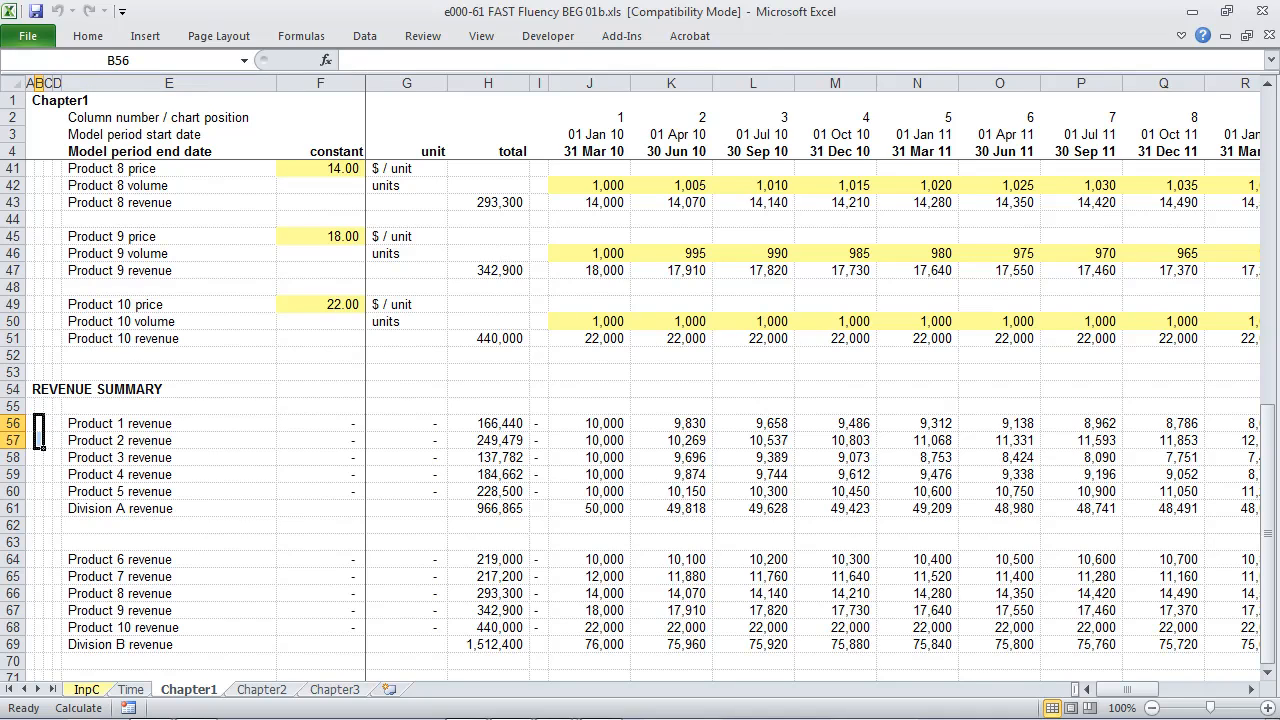
{"action": "key", "text": "ctrl+k"}
{"action": "key", "text": "Escape"}
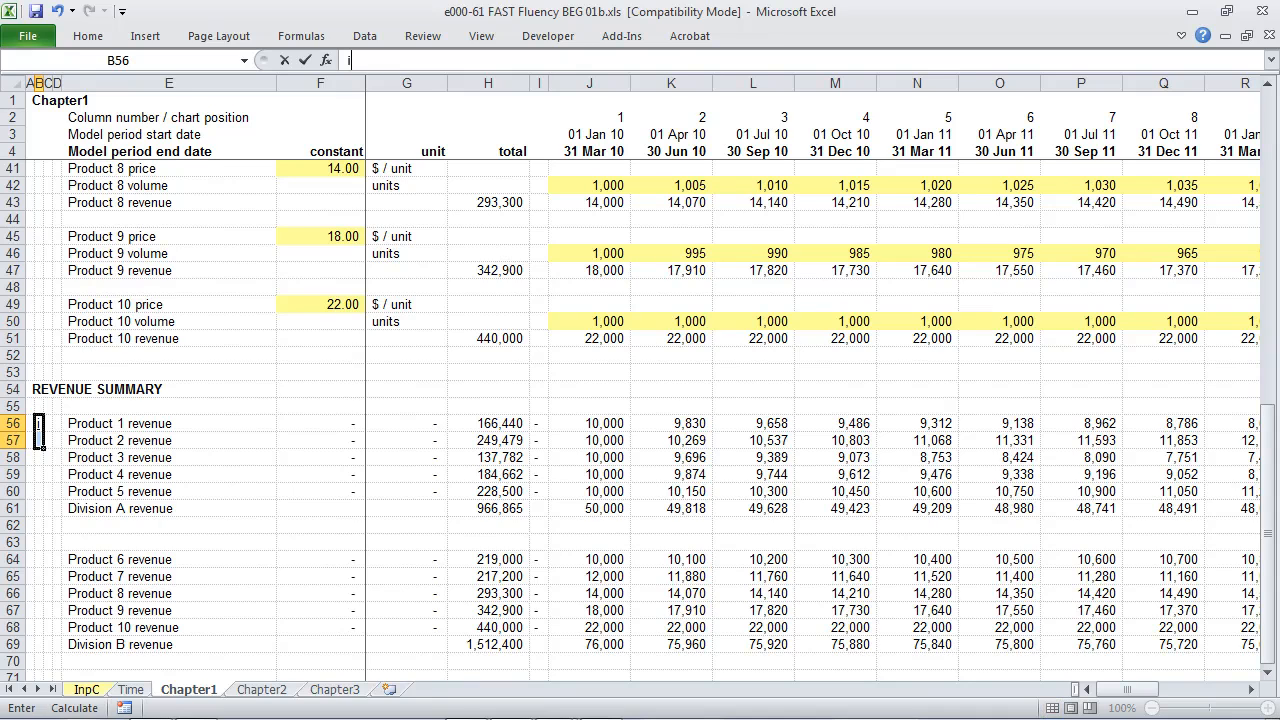
{"action": "key", "text": "alt+i"}
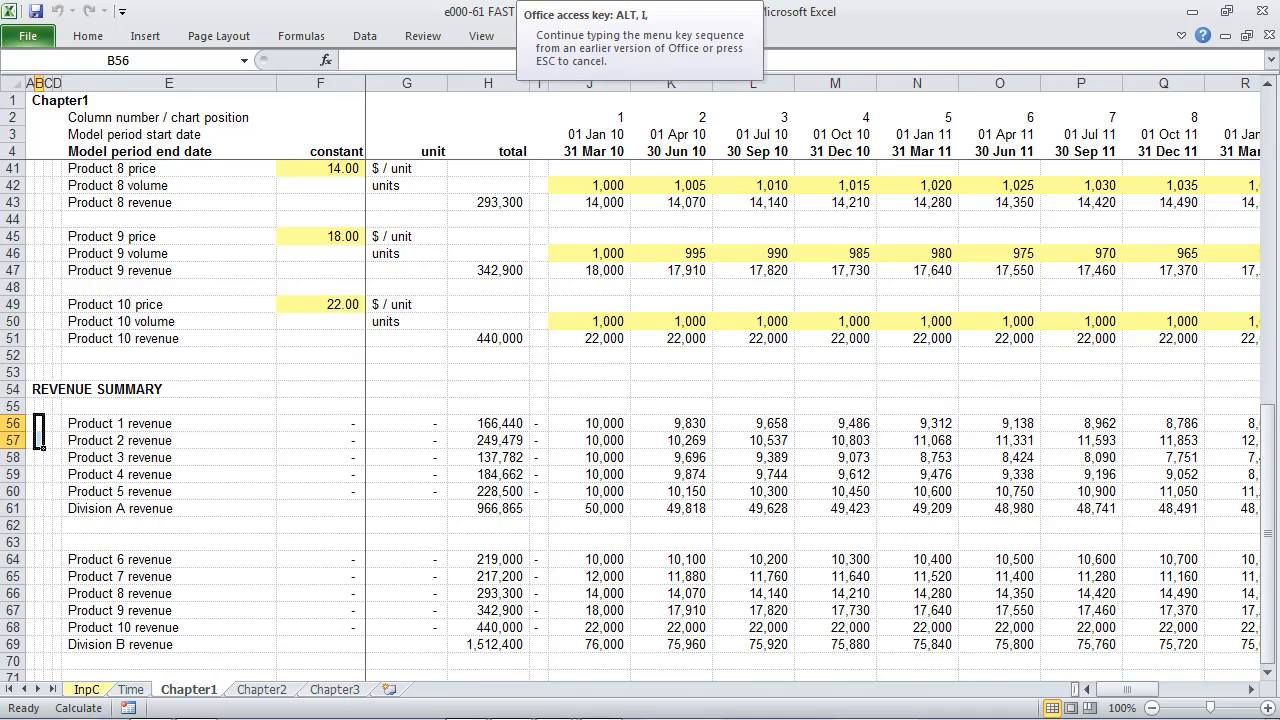
{"action": "type", "text": "rby"}
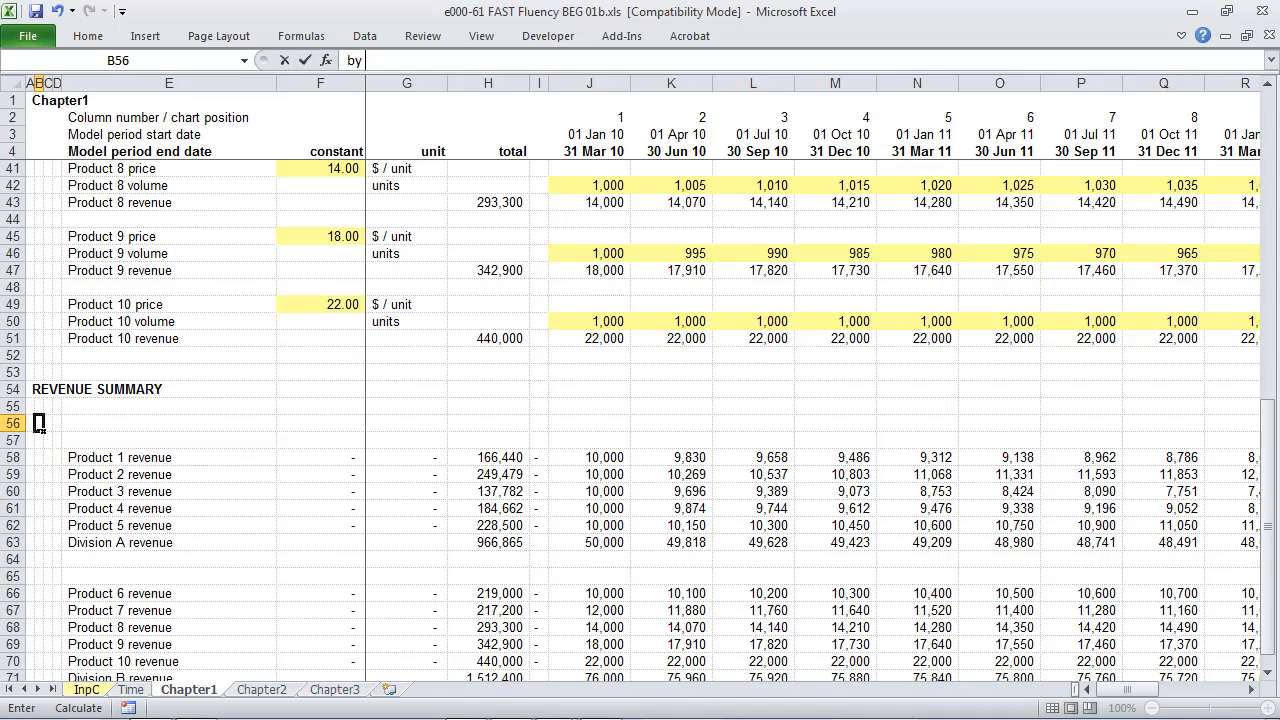
{"action": "type", "text": " Division"}
{"action": "left_click", "coordinate": [39, 424]}
Step: Enter the heading "by Geography" in B74, below the Division B block
{"action": "key", "text": "Down"}
{"action": "key", "text": "Down"}
{"action": "key", "text": "Down"}
{"action": "key", "text": "Down"}
{"action": "key", "text": "Down"}
{"action": "key", "text": "Down"}
{"action": "key", "text": "Down"}
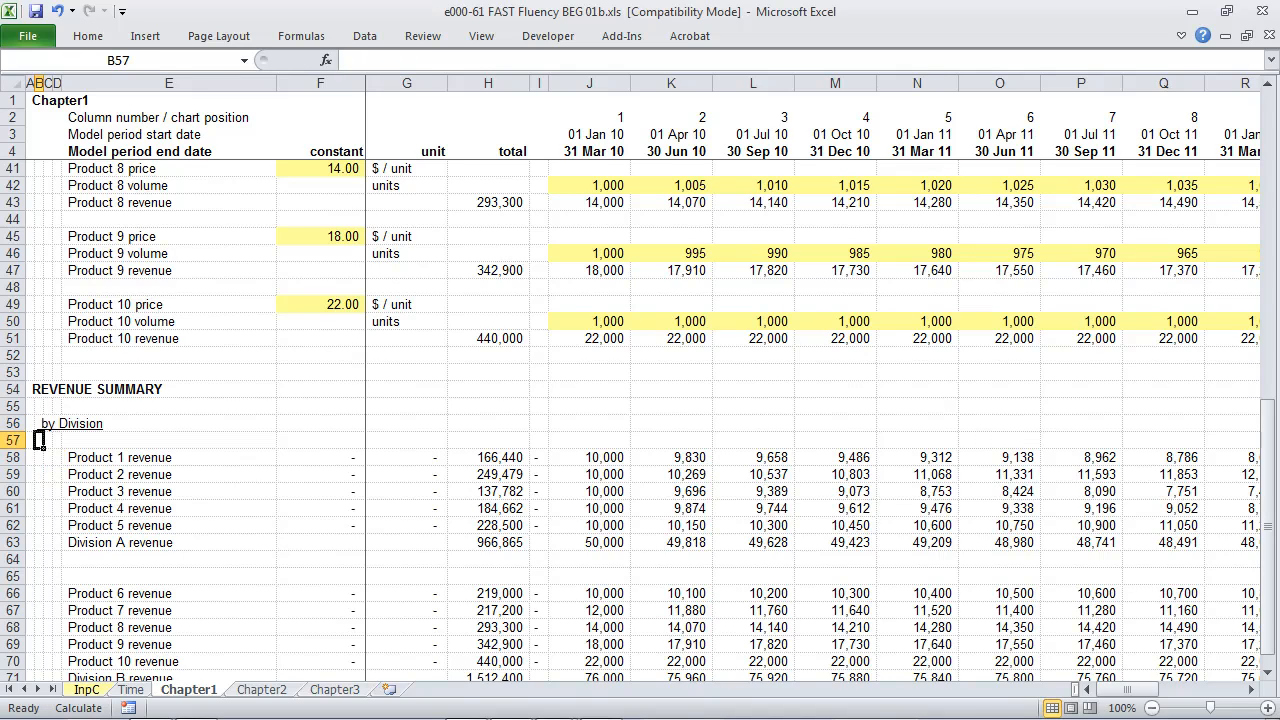
{"action": "key", "text": "Down"}
{"action": "key", "text": "Down"}
{"action": "key", "text": "Down"}
{"action": "key", "text": "Down"}
{"action": "key", "text": "Down"}
{"action": "key", "text": "Down"}
{"action": "key", "text": "Down"}
{"action": "key", "text": "Down"}
{"action": "key", "text": "Down"}
{"action": "key", "text": "Down"}
{"action": "key", "text": "Down"}
{"action": "key", "text": "Down"}
{"action": "key", "text": "Down"}
{"action": "key", "text": "Down"}
{"action": "key", "text": "Down"}
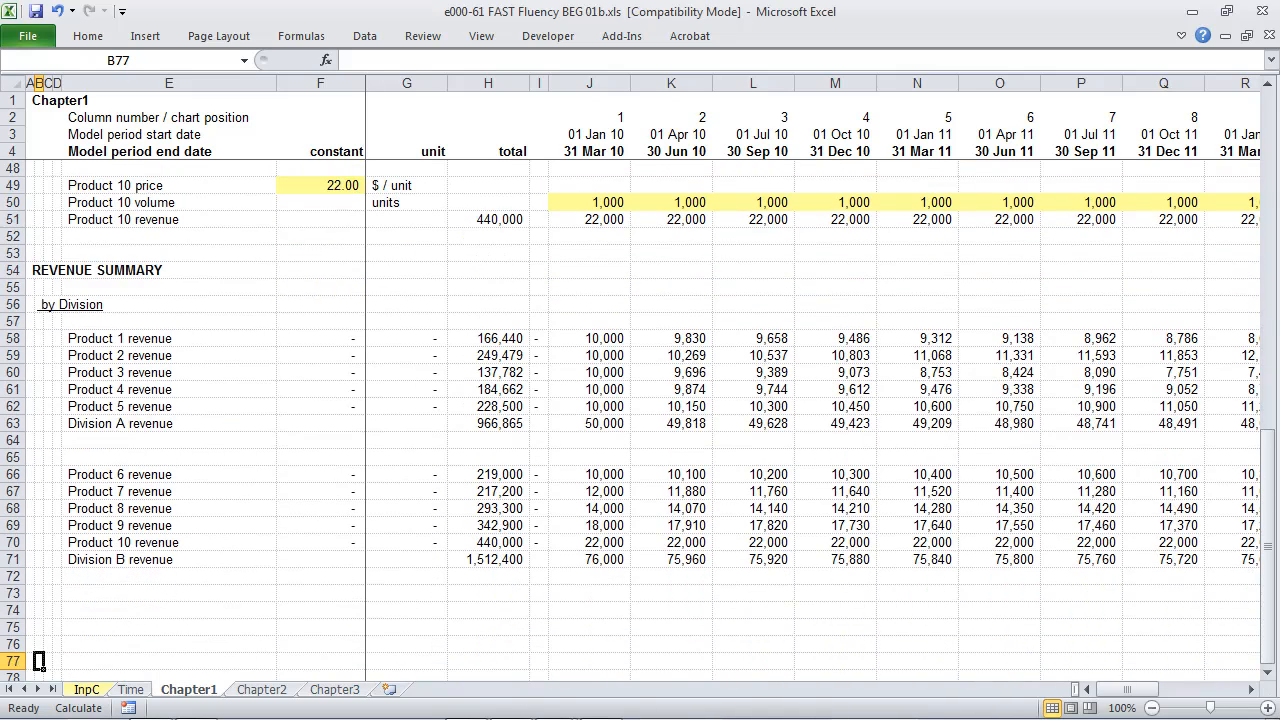
{"action": "key", "text": "Up"}
{"action": "key", "text": "Up"}
{"action": "key", "text": "Up"}
{"action": "key", "text": "Up"}
{"action": "type", "text": "b"}
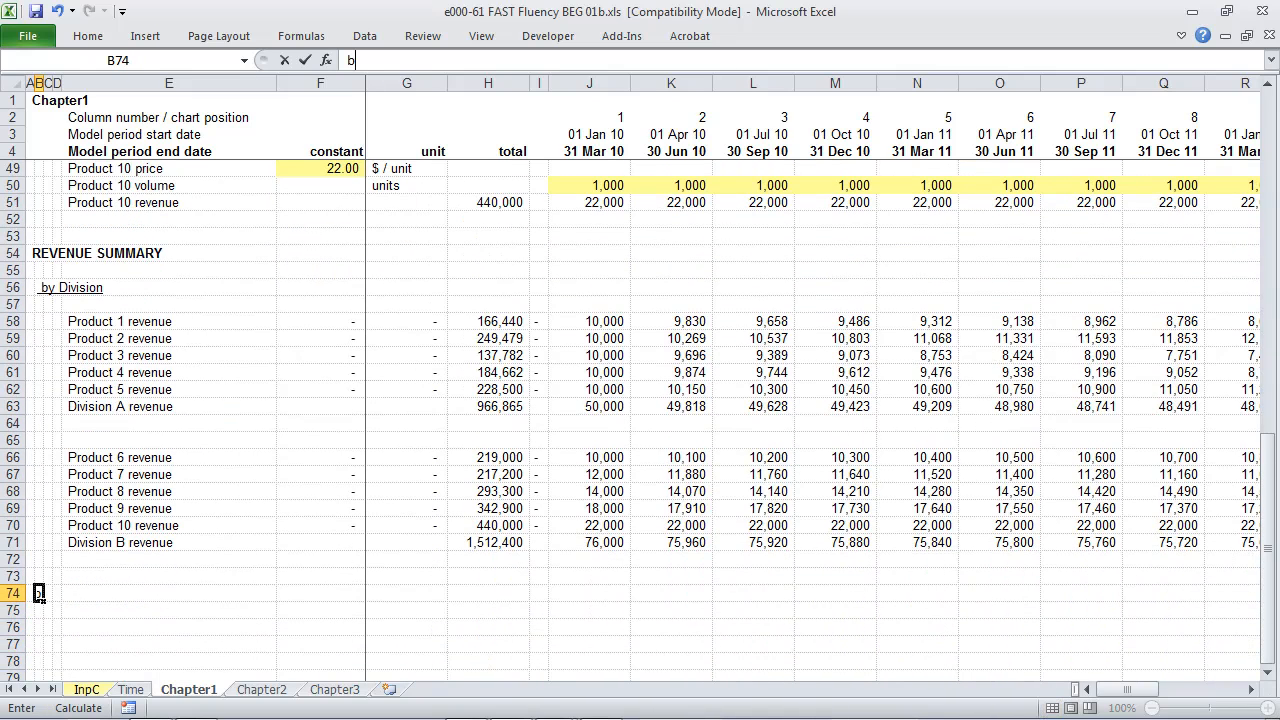
{"action": "type", "text": "y Geography"}
{"action": "key", "text": "ctrl+Return"}
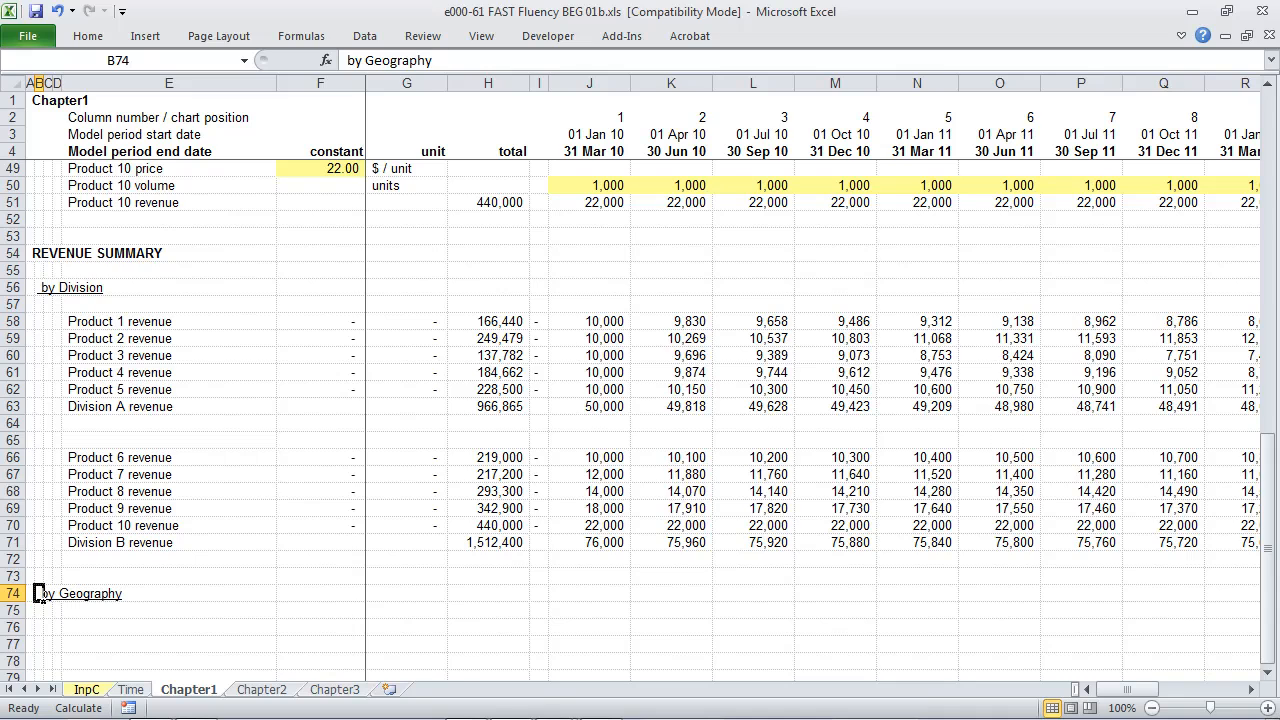
Step: Enter the label "Geography X revenue" in E81
{"action": "key", "text": "Down"}
{"action": "key", "text": "Down"}
{"action": "key", "text": "Down"}
{"action": "key", "text": "Down"}
{"action": "key", "text": "Down"}
{"action": "key", "text": "Down"}
{"action": "key", "text": "Down"}
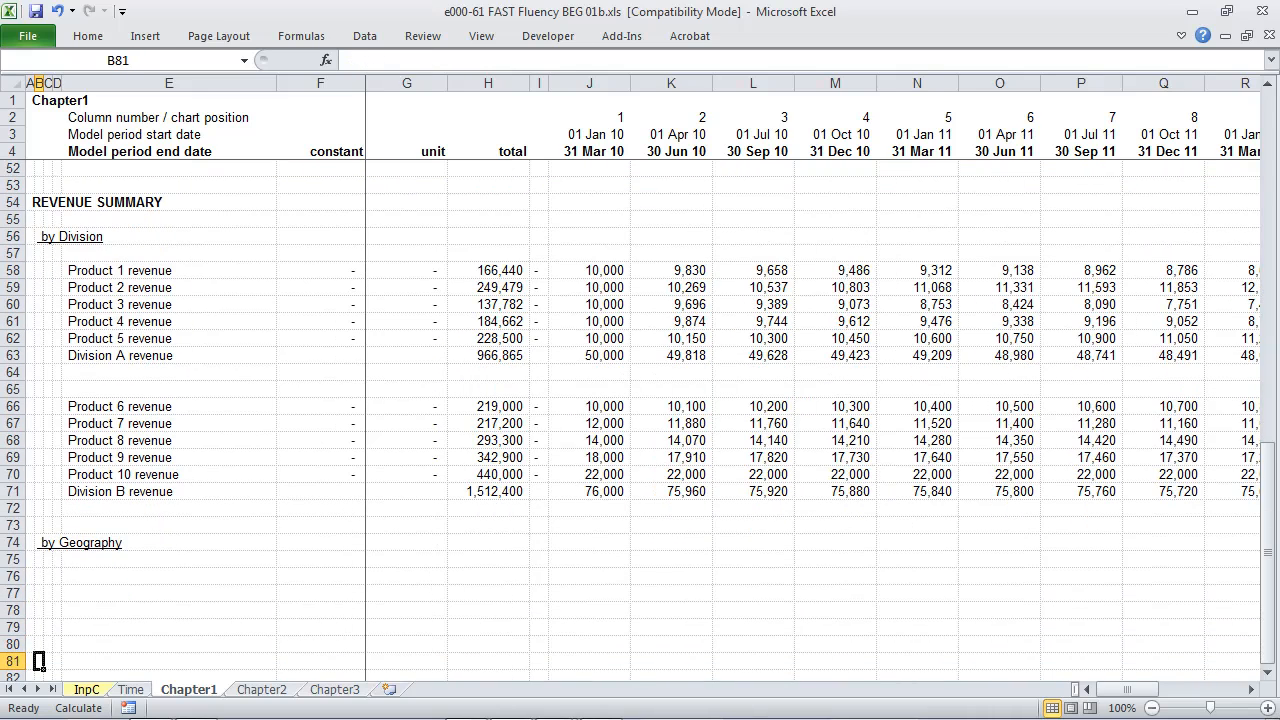
{"action": "key", "text": "Right"}
{"action": "key", "text": "Right"}
{"action": "key", "text": "Right"}
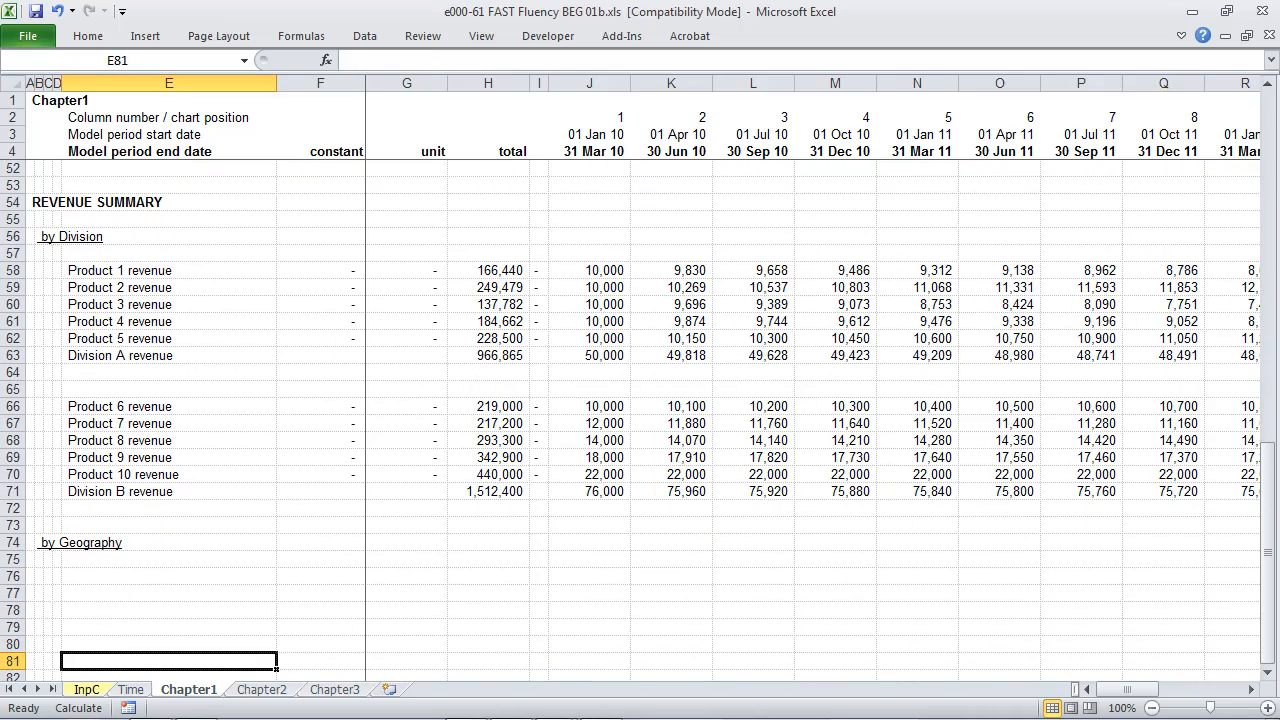
{"action": "type", "text": "Geogra"}
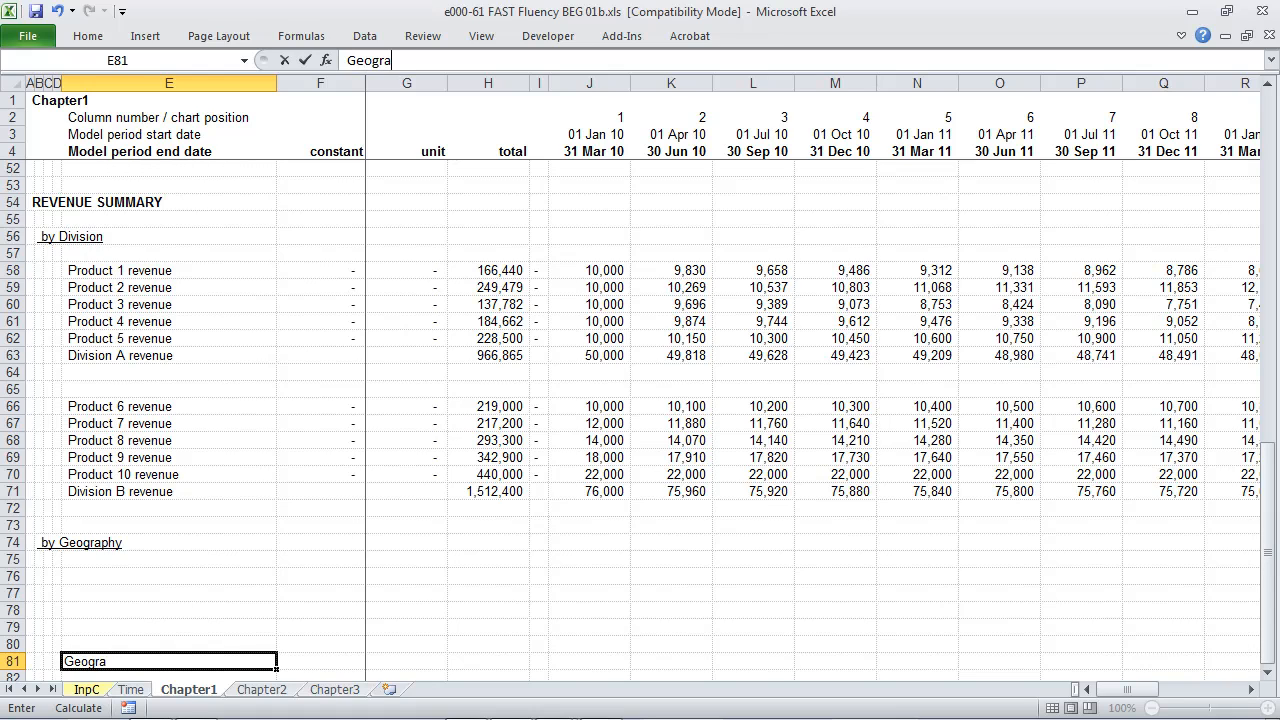
{"action": "type", "text": "phy X revenue"}
{"action": "key", "text": "ctrl+Return"}
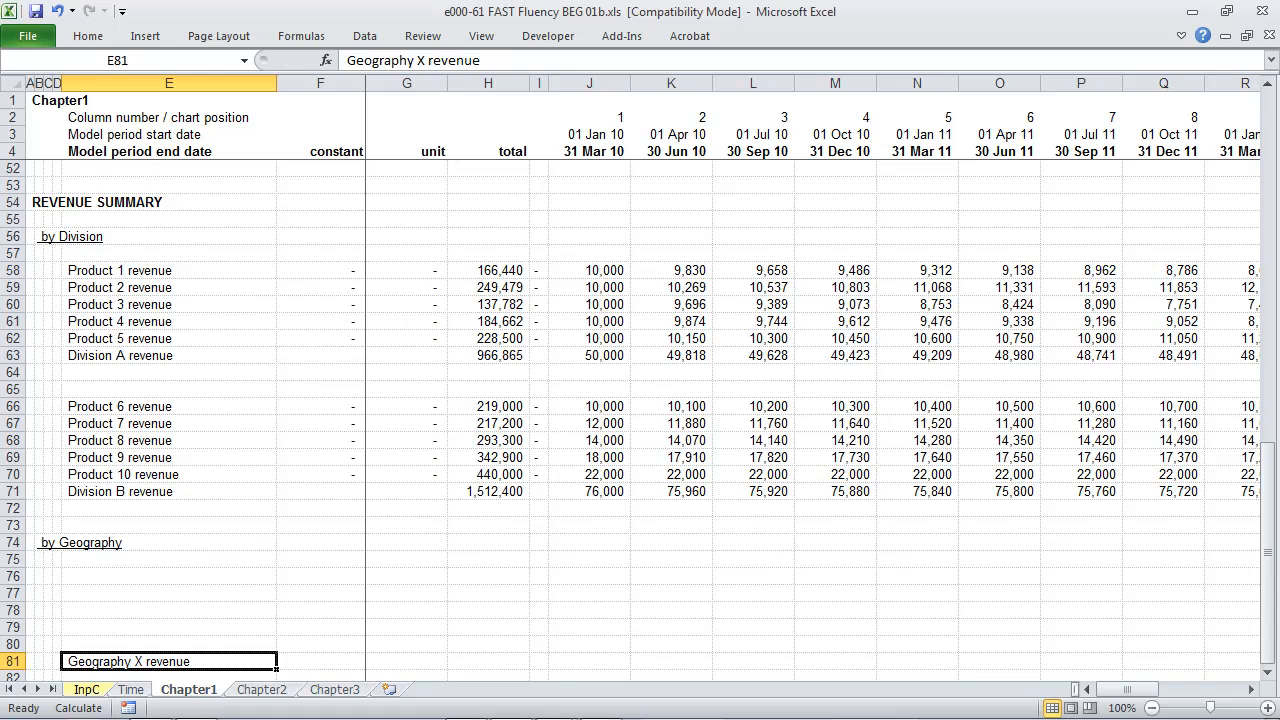
Step: Highlight the five empty rows 76 to 80 above the Geography X revenue line in yellow
{"action": "key", "text": "Up"}
{"action": "key", "text": "shift+space"}
{"action": "key", "text": "shift+Up"}
{"action": "key", "text": "shift+Up"}
{"action": "key", "text": "shift+Up"}
{"action": "key", "text": "shift+Up"}
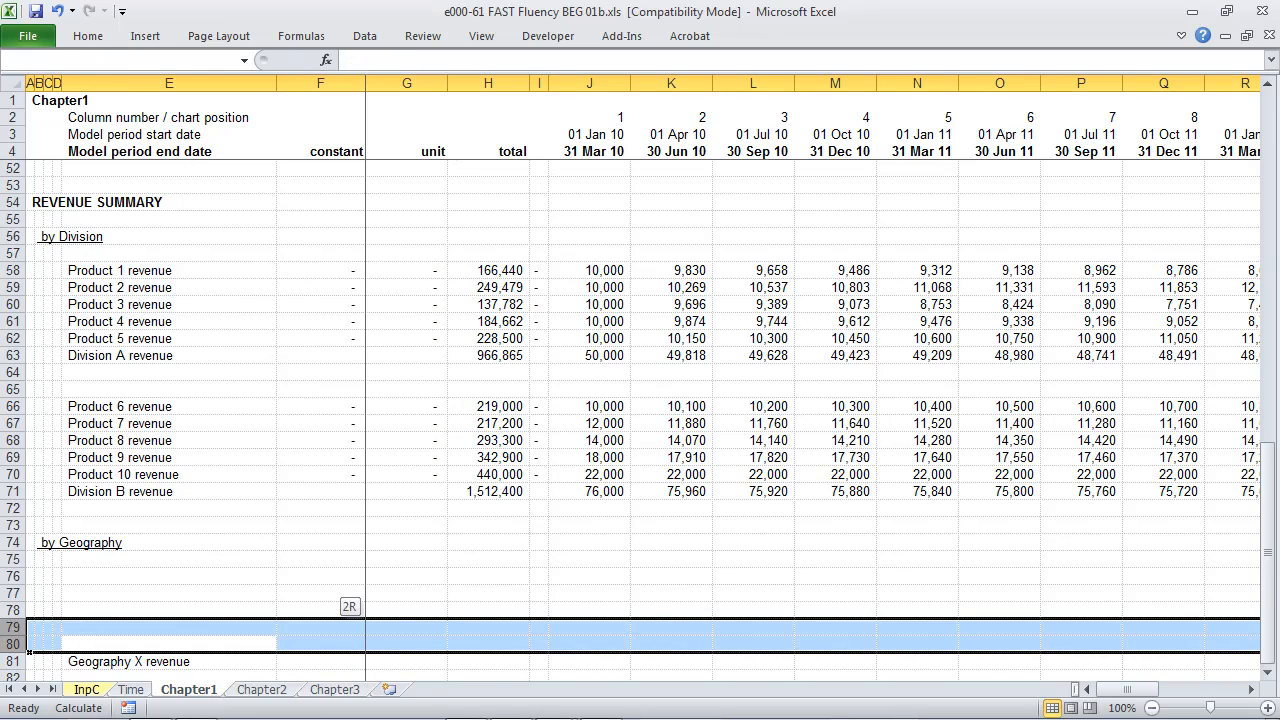
{"action": "key", "text": "ctrl+shift+y"}
Step: Extend the label in E81 to read "Geography X revenue - odd products"
{"action": "key", "text": "Down"}
{"action": "key", "text": "Down"}
{"action": "key", "text": "Down"}
{"action": "key", "text": "Down"}
{"action": "key", "text": "Down"}
{"action": "key", "text": "Down"}
{"action": "key", "text": "Down"}
{"action": "key", "text": "Down"}
{"action": "key", "text": "Down"}
{"action": "key", "text": "Down"}
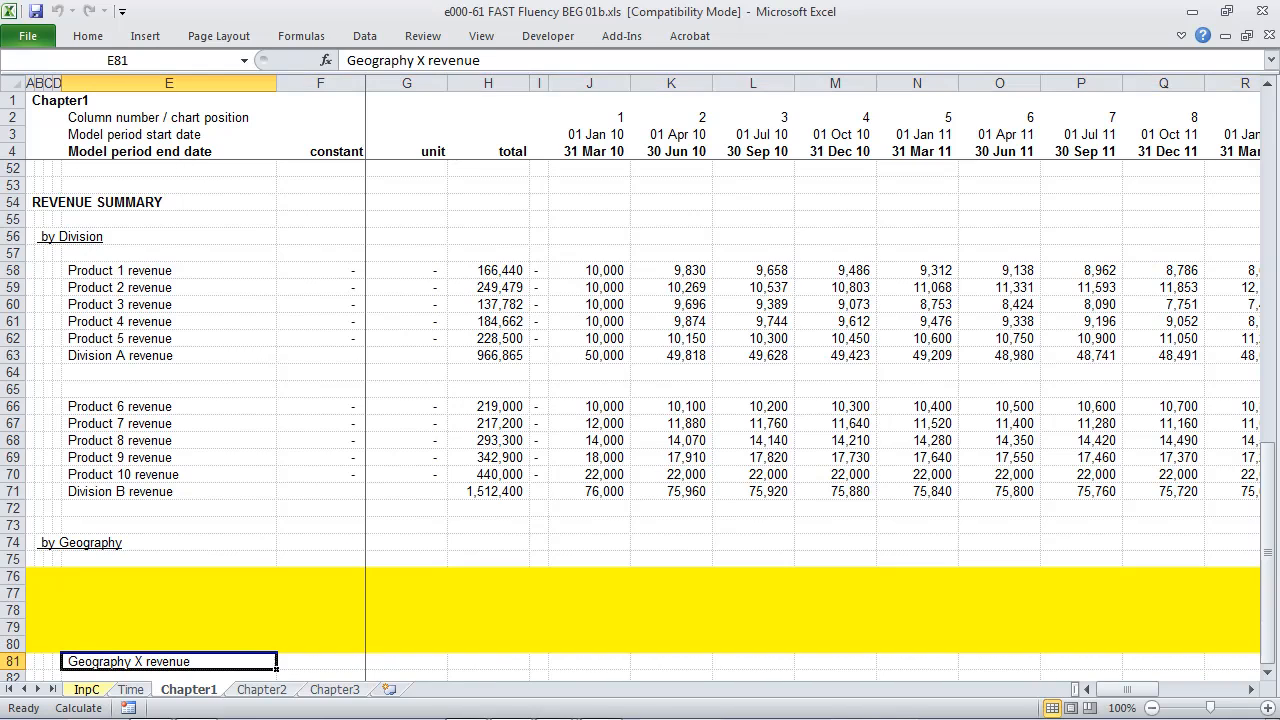
{"action": "key", "text": "Up"}
{"action": "key", "text": "Up"}
{"action": "key", "text": "Up"}
{"action": "key", "text": "Up"}
{"action": "key", "text": "Up"}
{"action": "key", "text": "Up"}
{"action": "key", "text": "Up"}
{"action": "key", "text": "Up"}
{"action": "key", "text": "Up"}
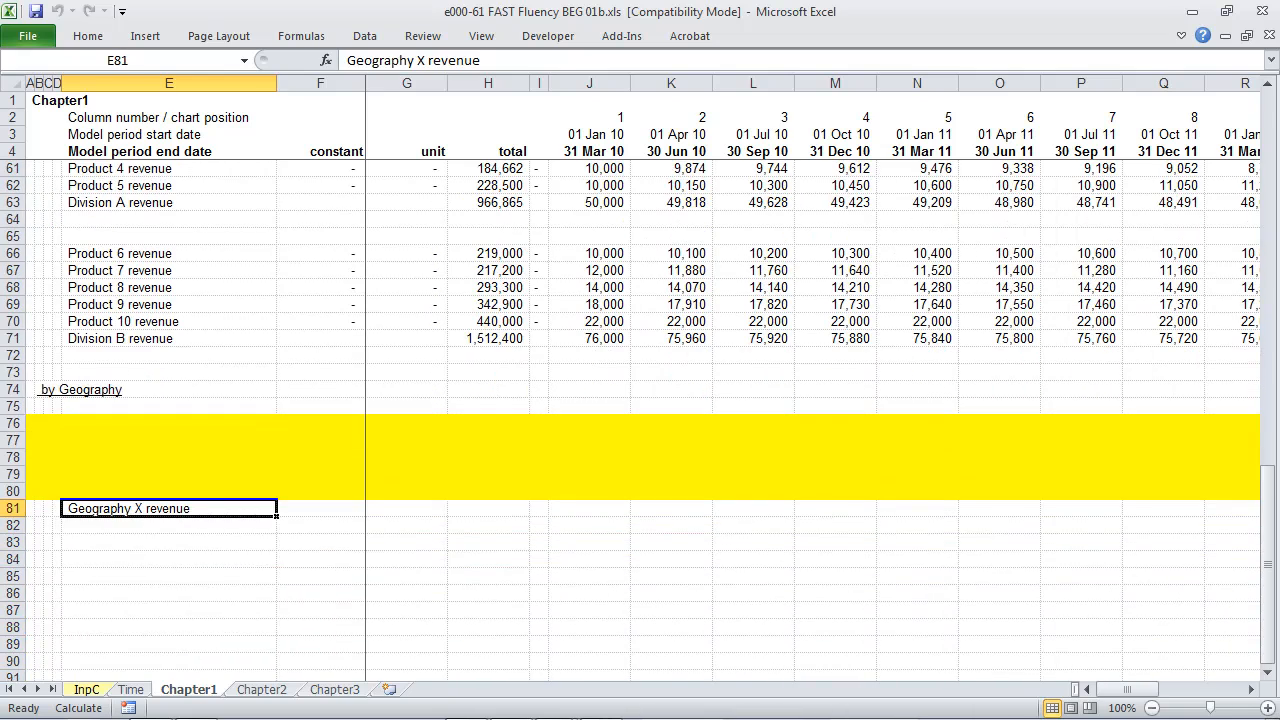
{"action": "key", "text": "F2"}
{"action": "type", "text": "- "}
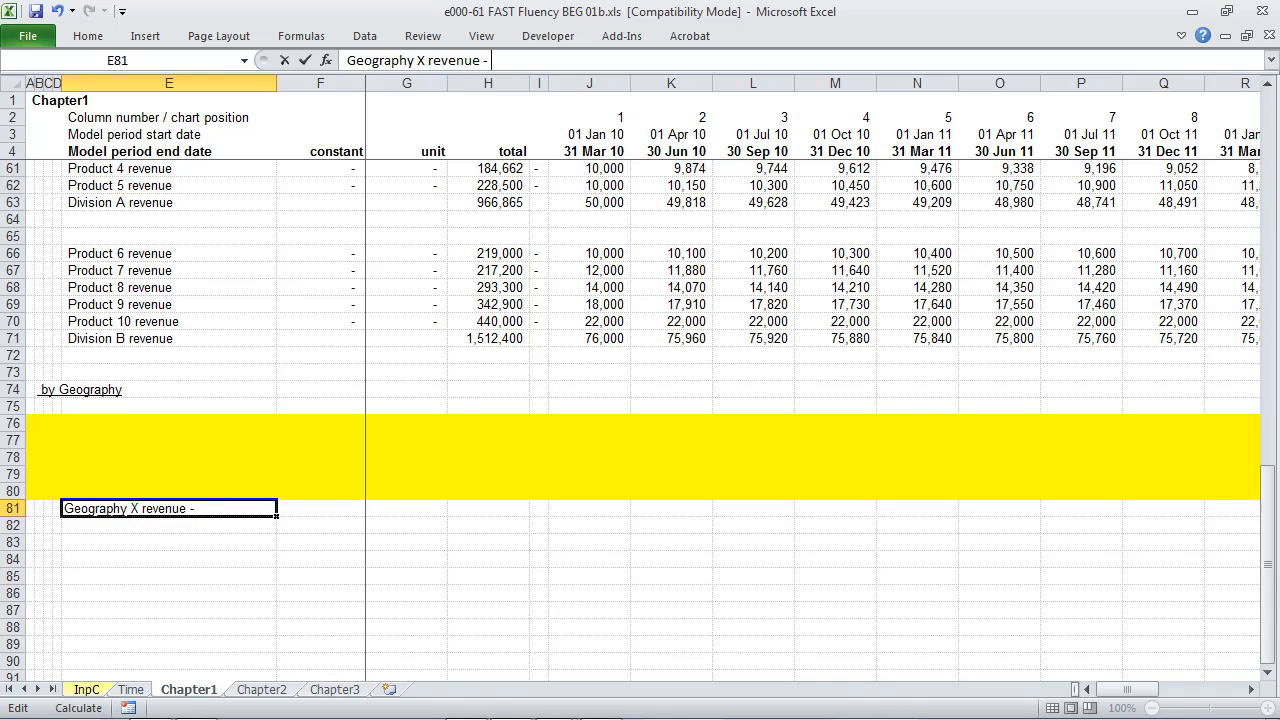
{"action": "type", "text": "odd revenue"}
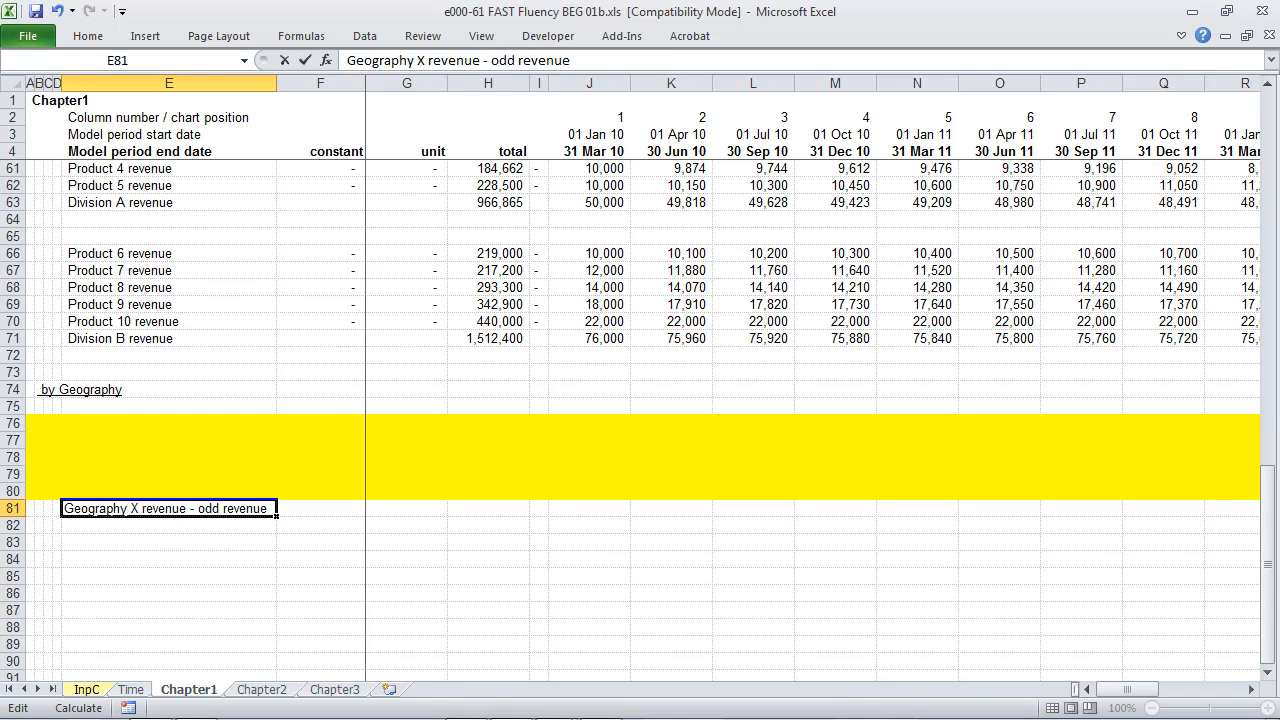
{"action": "key", "text": "BackSpace"}
{"action": "key", "text": "BackSpace"}
{"action": "key", "text": "BackSpace"}
{"action": "key", "text": "BackSpace"}
{"action": "key", "text": "BackSpace"}
{"action": "key", "text": "BackSpace"}
{"action": "key", "text": "BackSpace"}
{"action": "type", "text": "products"}
{"action": "key", "text": "Return"}
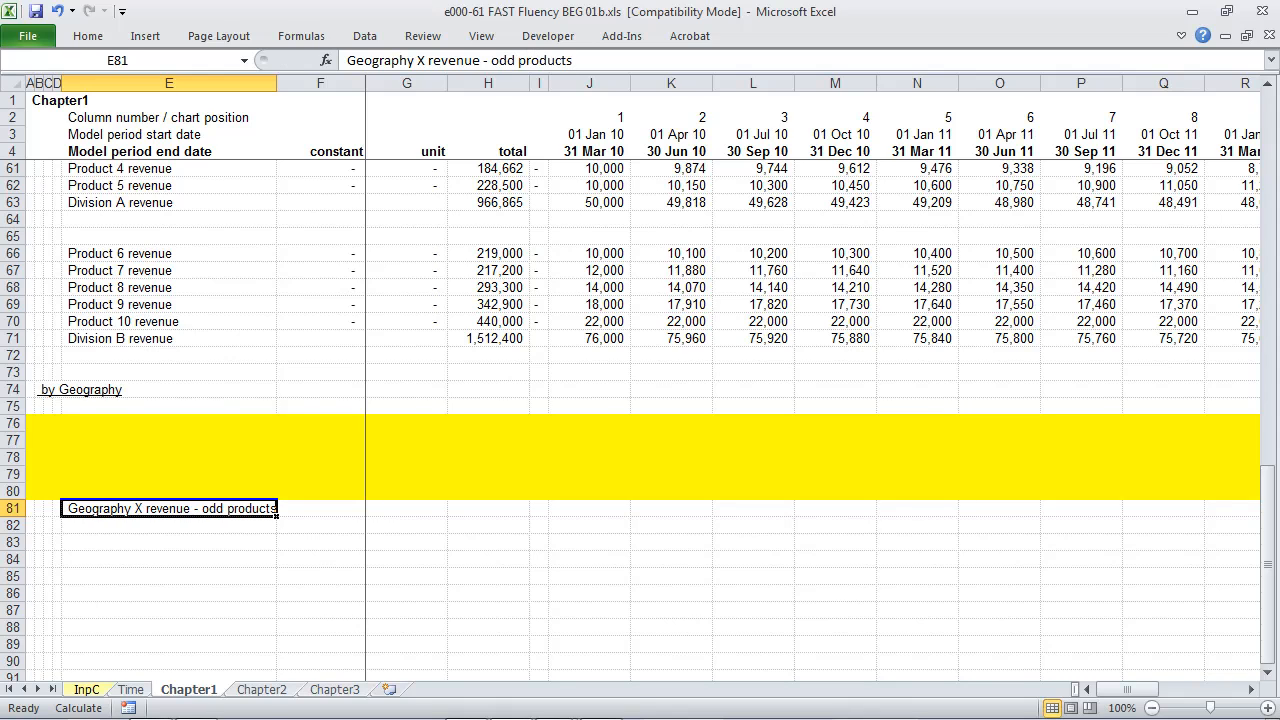
{"action": "key", "text": "ctrl+c"}
{"action": "key", "text": "Down"}
{"action": "key", "text": "Down"}
{"action": "key", "text": "Down"}
{"action": "key", "text": "Down"}
{"action": "key", "text": "Down"}
{"action": "key", "text": "Down"}
{"action": "key", "text": "Down"}
{"action": "key", "text": "Down"}
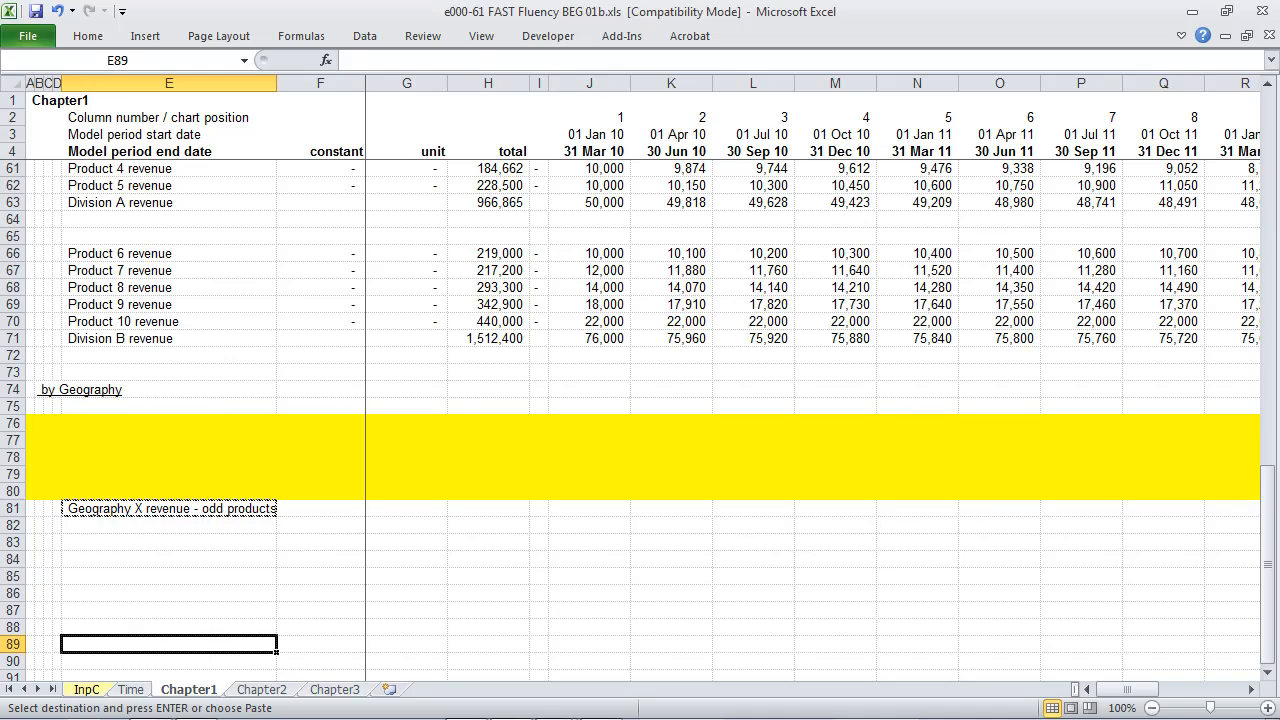
{"action": "key", "text": "Return"}
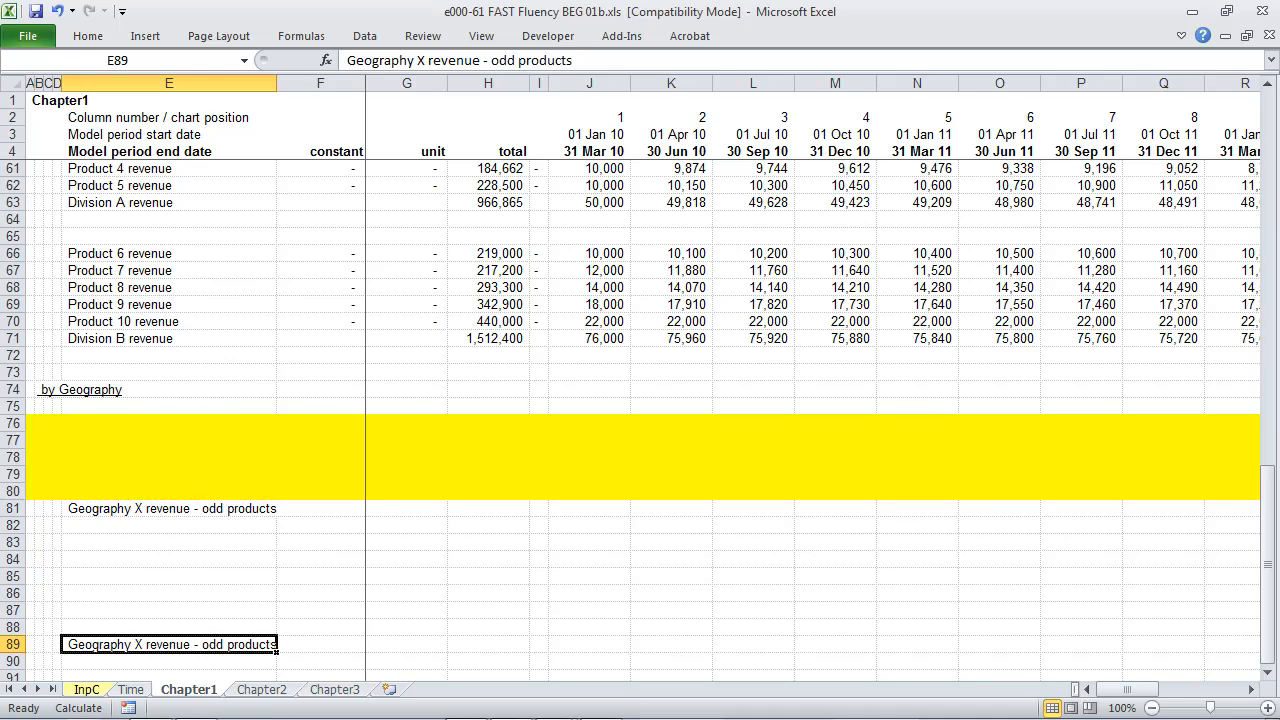
{"action": "key", "text": "Delete"}
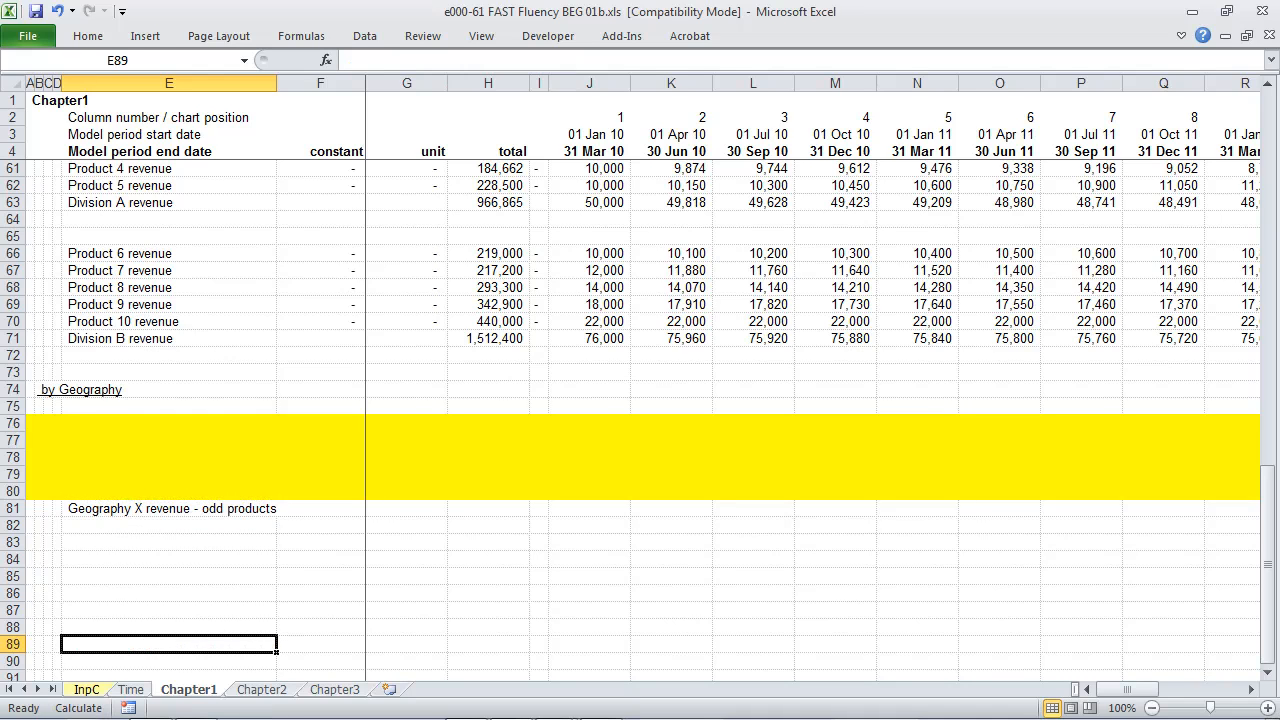
Step: Copy the entire Product 1 revenue row from row 58 into row 76 under the by Geography heading
{"action": "key", "text": "ctrl+Up"}
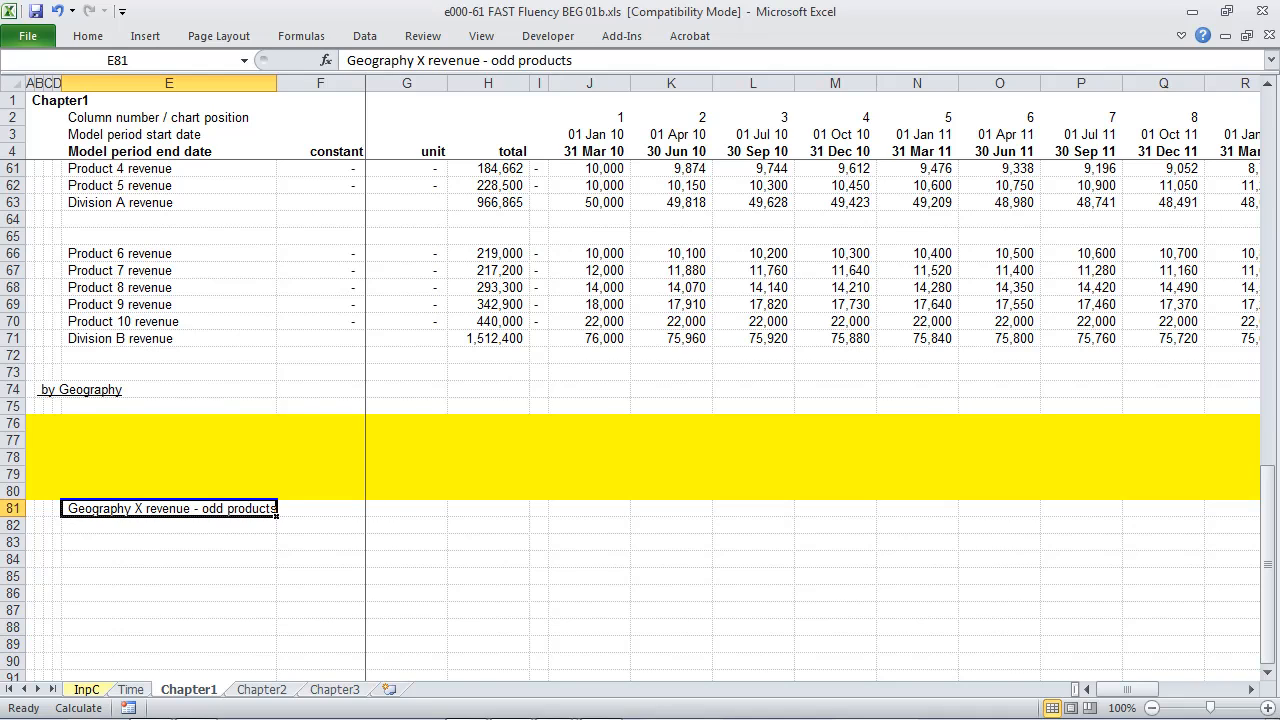
{"action": "key", "text": "ctrl+Up"}
{"action": "key", "text": "ctrl+Up"}
{"action": "key", "text": "Up"}
{"action": "key", "text": "Up"}
{"action": "key", "text": "Up"}
{"action": "key", "text": "Up"}
{"action": "key", "text": "Up"}
{"action": "key", "text": "Up"}
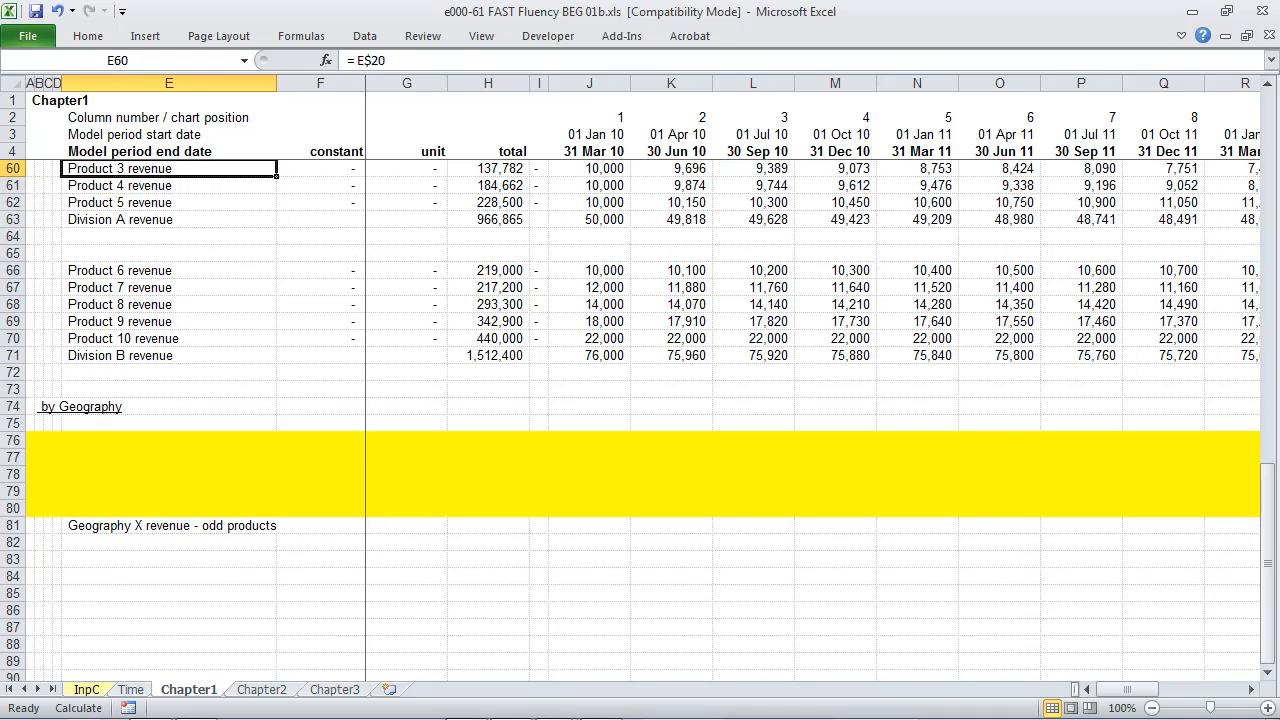
{"action": "key", "text": "Up"}
{"action": "key", "text": "Up"}
{"action": "key", "text": "Up"}
{"action": "key", "text": "Down"}
{"action": "key", "text": "shift+space"}
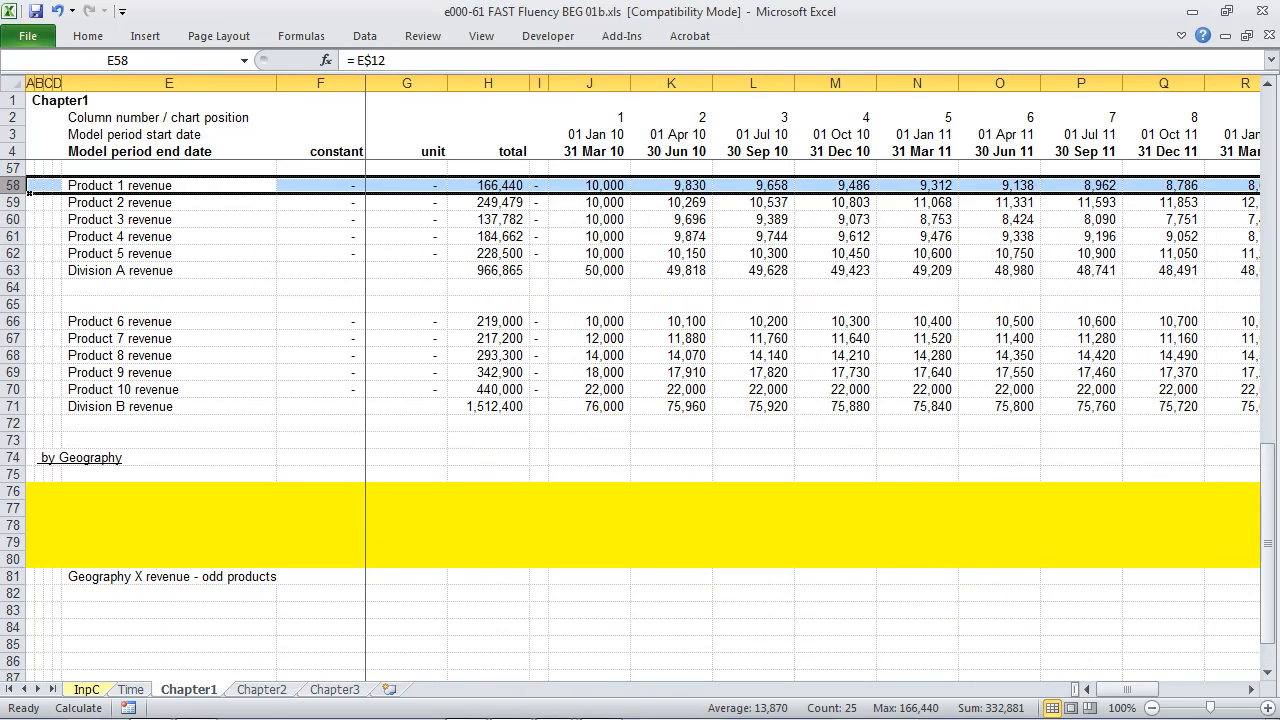
{"action": "key", "text": "ctrl+c"}
{"action": "key", "text": "Down"}
{"action": "key", "text": "ctrl+Down"}
{"action": "key", "text": "ctrl+Down"}
{"action": "key", "text": "ctrl+Down"}
{"action": "key", "text": "Down"}
{"action": "key", "text": "Down"}
{"action": "key", "text": "Down"}
{"action": "key", "text": "Down"}
{"action": "key", "text": "Down"}
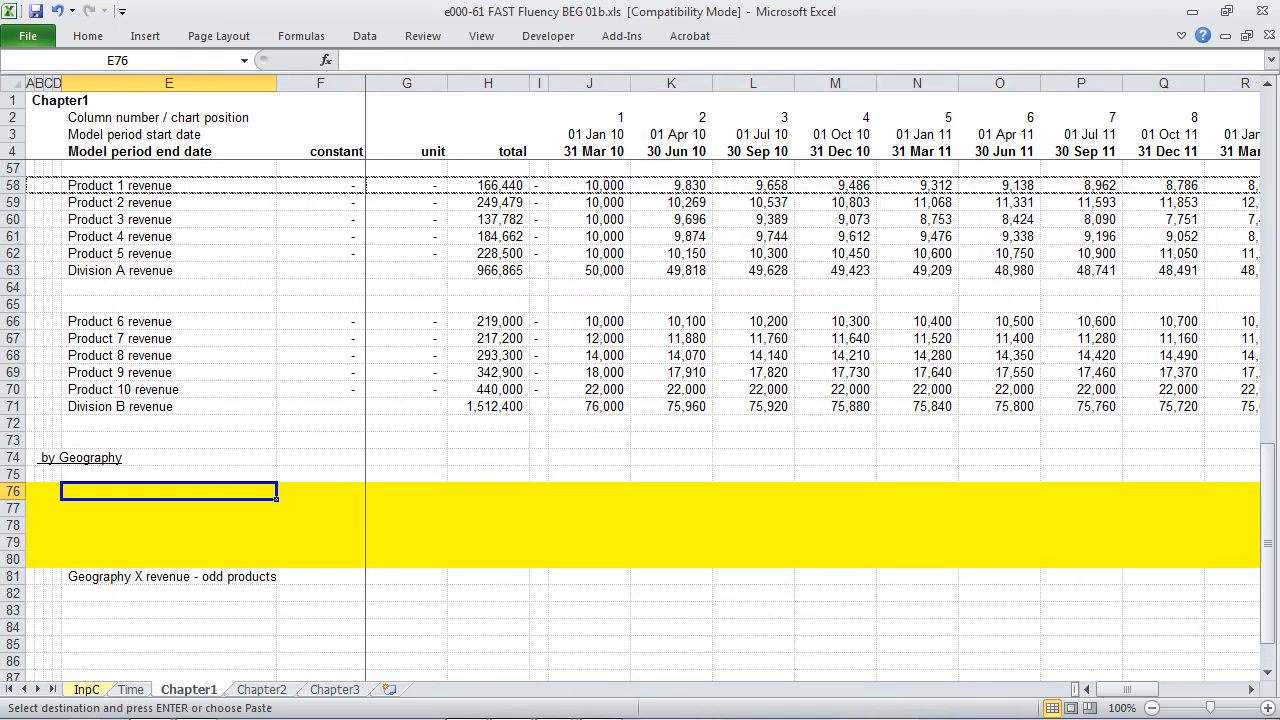
{"action": "key", "text": "shift+space"}
{"action": "key", "text": "Return"}
Step: Copy the entire Product 3 revenue row from row 60 into row 77 of the by Geography block
{"action": "key", "text": "Up"}
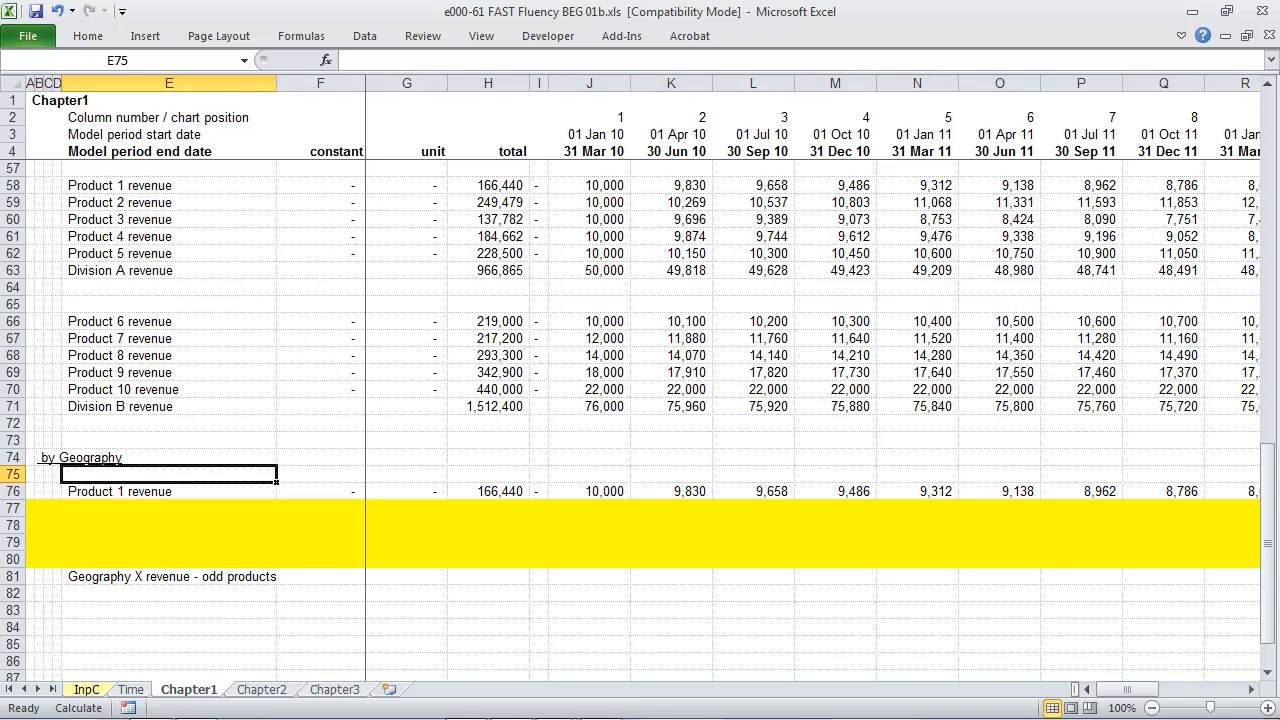
{"action": "key", "text": "Up"}
{"action": "key", "text": "Up"}
{"action": "key", "text": "Up"}
{"action": "key", "text": "Up"}
{"action": "key", "text": "Up"}
{"action": "key", "text": "Up"}
{"action": "key", "text": "Up"}
{"action": "key", "text": "Up"}
{"action": "key", "text": "Up"}
{"action": "key", "text": "Up"}
{"action": "key", "text": "Up"}
{"action": "key", "text": "Up"}
{"action": "key", "text": "Up"}
{"action": "key", "text": "Up"}
{"action": "key", "text": "Up"}
{"action": "key", "text": "shift+space"}
{"action": "key", "text": "ctrl+c"}
{"action": "key", "text": "Down"}
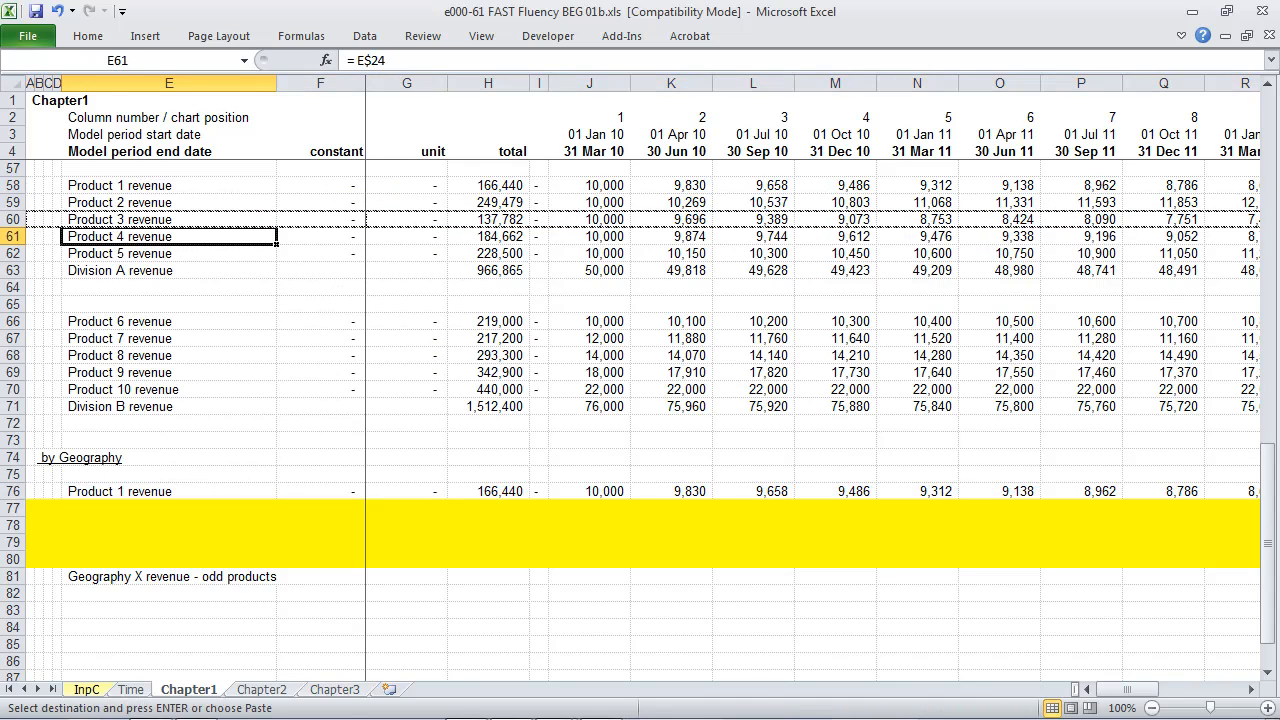
{"action": "key", "text": "ctrl+Down"}
{"action": "key", "text": "ctrl+Down"}
{"action": "key", "text": "ctrl+Down"}
{"action": "key", "text": "Down"}
{"action": "key", "text": "Down"}
{"action": "key", "text": "Down"}
{"action": "key", "text": "Down"}
{"action": "key", "text": "Down"}
{"action": "key", "text": "Down"}
{"action": "key", "text": "shift+space"}
{"action": "key", "text": "Return"}
Step: Copy the entire Product 5 revenue row from row 62 into row 78 of the by Geography block
{"action": "key", "text": "Up"}
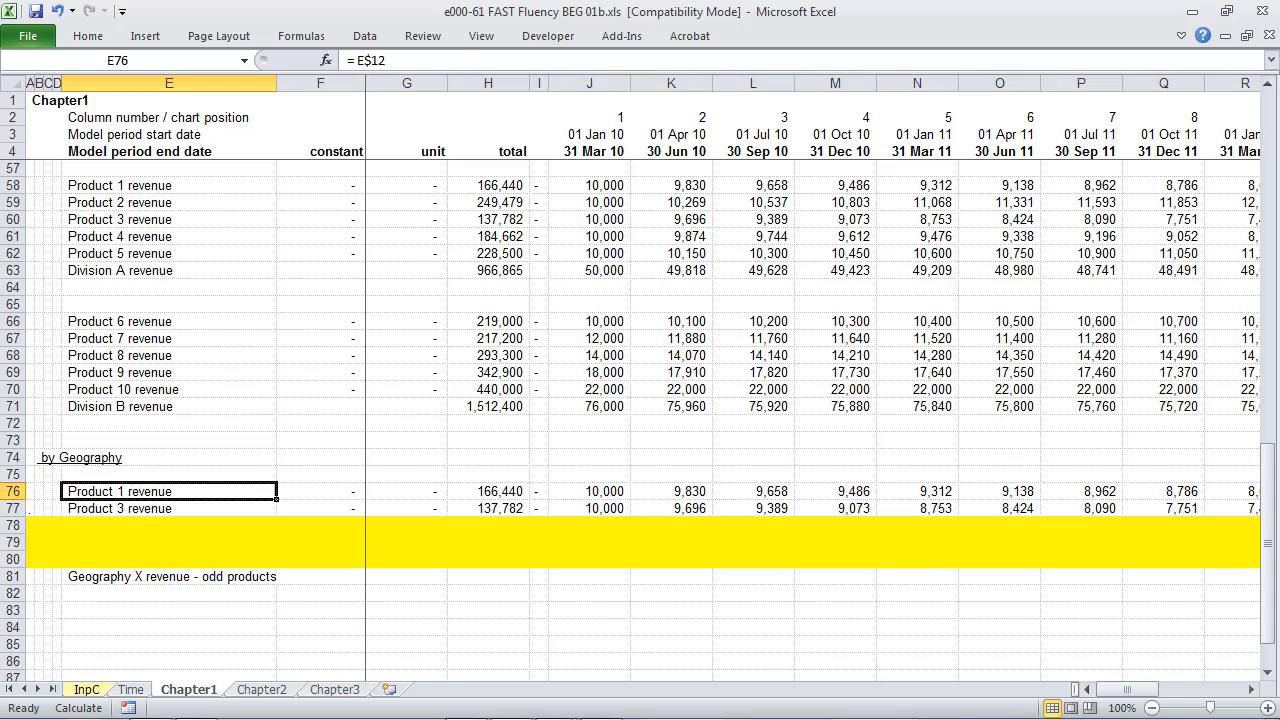
{"action": "key", "text": "Up"}
{"action": "key", "text": "ctrl+Up"}
{"action": "key", "text": "ctrl+Up"}
{"action": "key", "text": "ctrl+Up"}
{"action": "key", "text": "Up"}
{"action": "key", "text": "shift+space"}
{"action": "key", "text": "ctrl+c"}
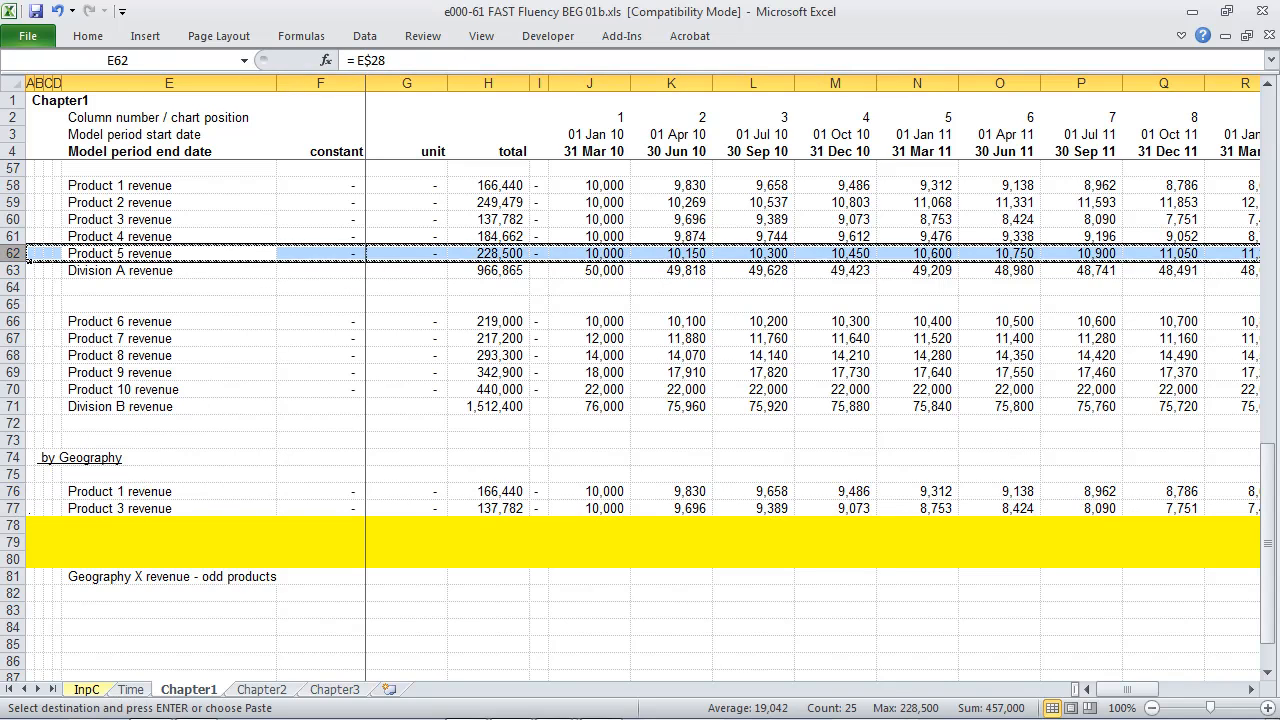
{"action": "key", "text": "Down"}
{"action": "key", "text": "ctrl+Down"}
{"action": "key", "text": "ctrl+Down"}
{"action": "key", "text": "Down"}
{"action": "key", "text": "Down"}
{"action": "key", "text": "Down"}
{"action": "key", "text": "Down"}
{"action": "key", "text": "Down"}
{"action": "key", "text": "Down"}
{"action": "key", "text": "Down"}
{"action": "key", "text": "shift+space"}
{"action": "key", "text": "Return"}
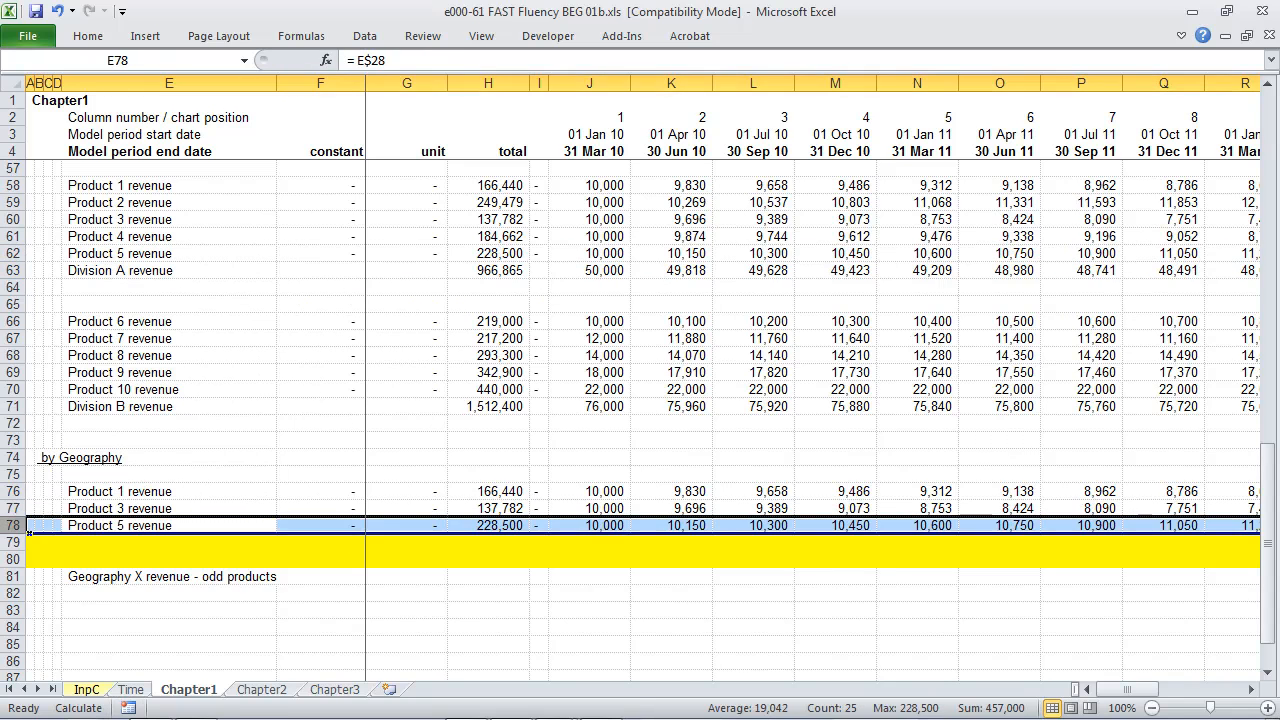
Step: Copy the entire Product 7 revenue row from row 67 into row 79 of the by Geography block
{"action": "key", "text": "Up"}
{"action": "key", "text": "ctrl+Up"}
{"action": "key", "text": "ctrl+Up"}
{"action": "key", "text": "Up"}
{"action": "key", "text": "Up"}
{"action": "key", "text": "Up"}
{"action": "key", "text": "Up"}
{"action": "key", "text": "shift+space"}
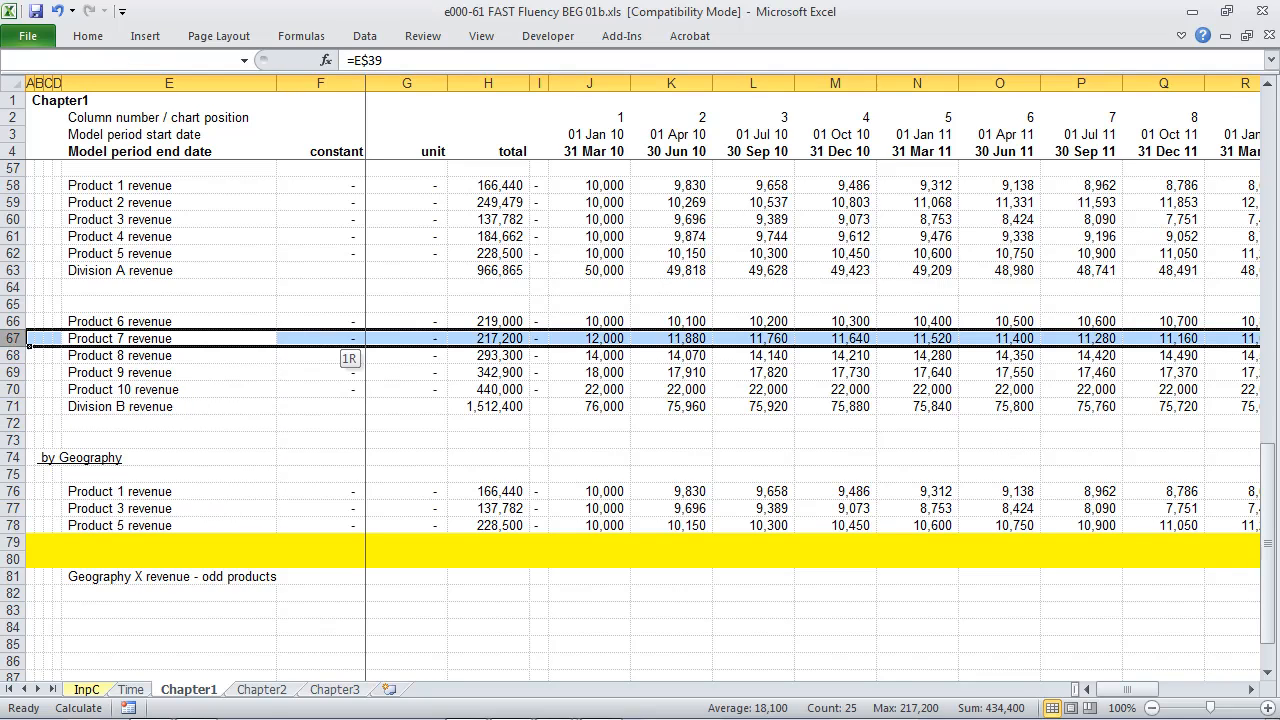
{"action": "key", "text": "ctrl+c"}
{"action": "key", "text": "Down"}
{"action": "key", "text": "Down"}
{"action": "key", "text": "ctrl+Down"}
{"action": "key", "text": "ctrl+Down"}
{"action": "key", "text": "Down"}
{"action": "key", "text": "Down"}
{"action": "key", "text": "Down"}
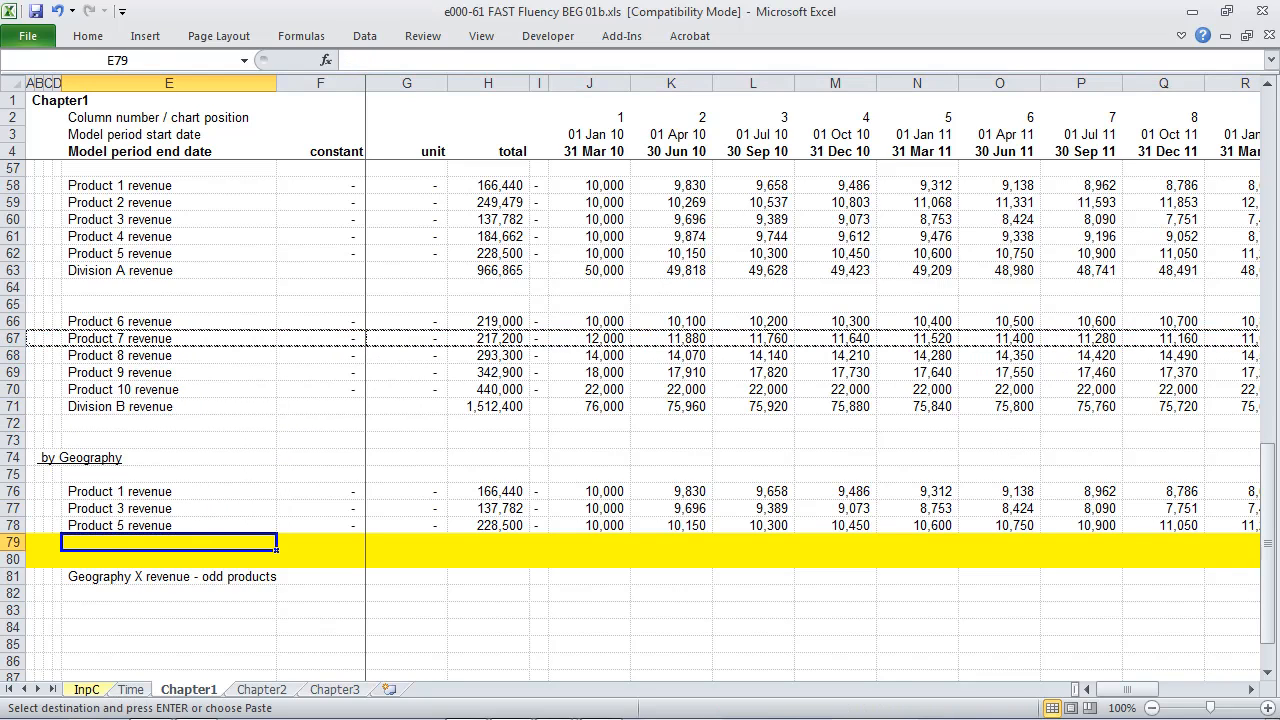
{"action": "key", "text": "shift+space"}
{"action": "key", "text": "Return"}
Step: Copy the entire Product 9 revenue row from row 69 into row 80 of the by Geography block
{"action": "key", "text": "Up"}
{"action": "key", "text": "ctrl+Up"}
{"action": "key", "text": "Up"}
{"action": "key", "text": "Up"}
{"action": "key", "text": "Up"}
{"action": "key", "text": "Up"}
{"action": "key", "text": "Up"}
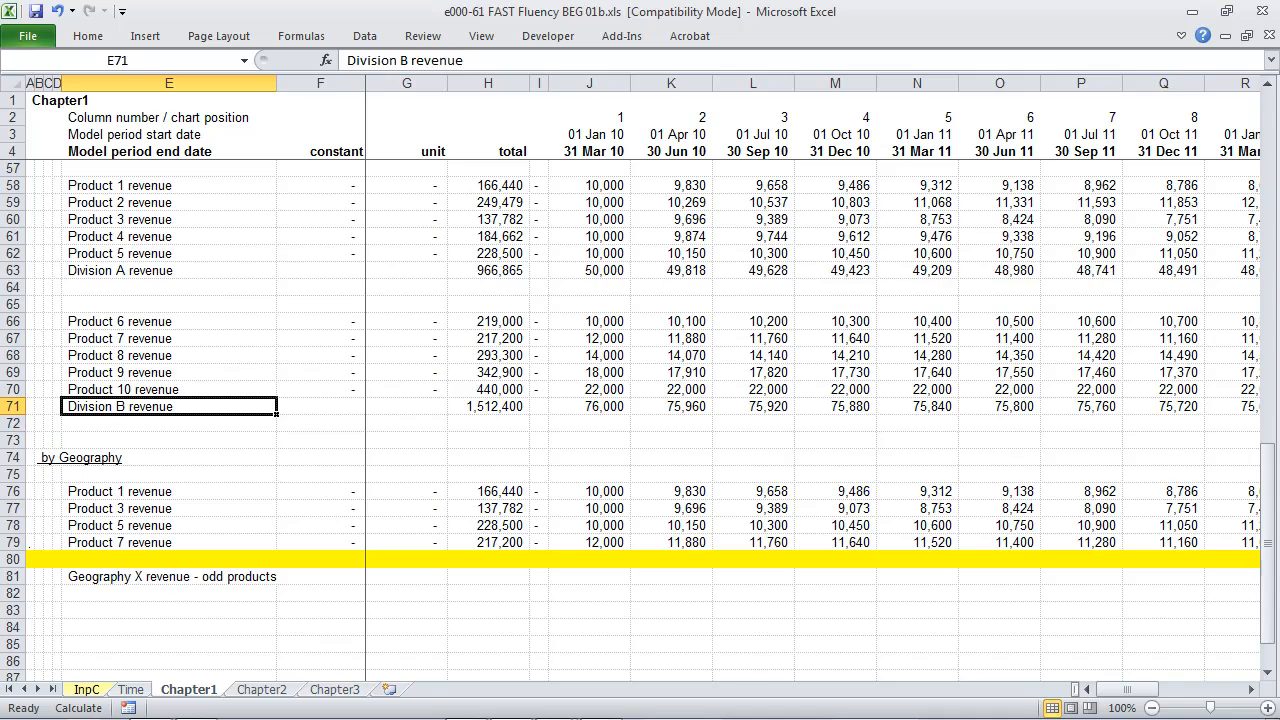
{"action": "key", "text": "Up"}
{"action": "key", "text": "Up"}
{"action": "key", "text": "shift+space"}
{"action": "key", "text": "ctrl+c"}
{"action": "key", "text": "Down"}
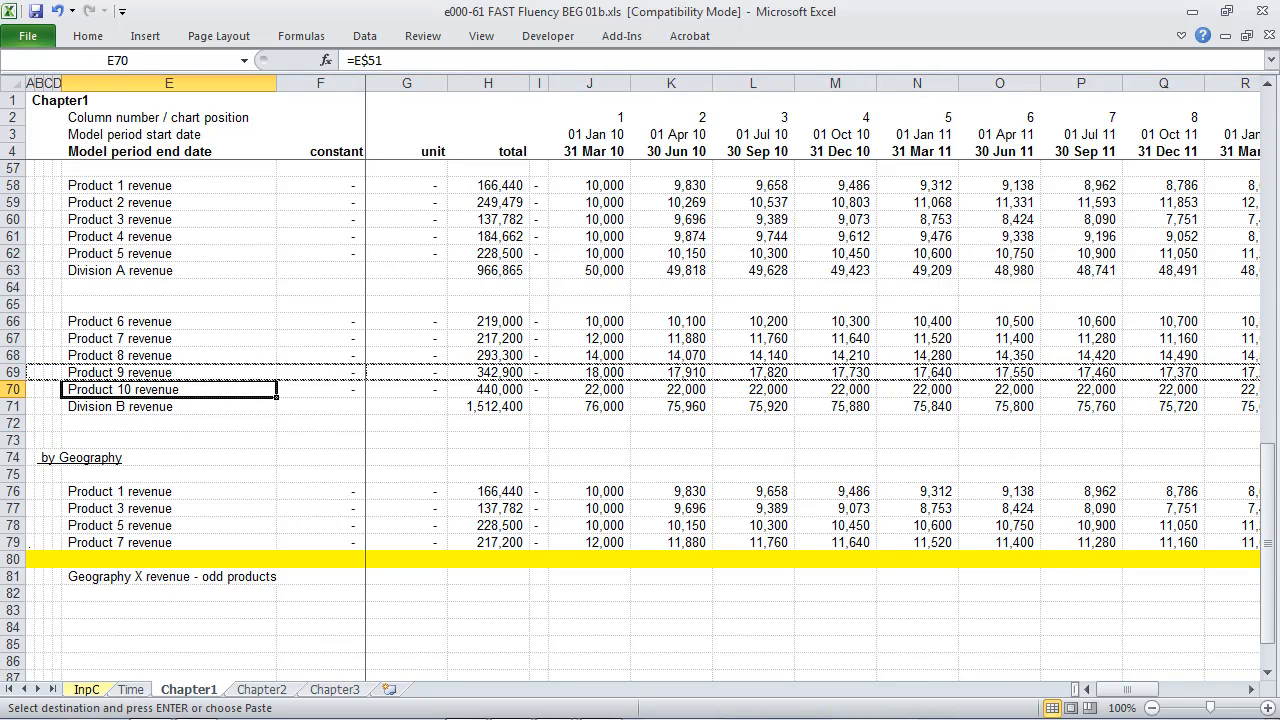
{"action": "key", "text": "Down"}
{"action": "key", "text": "ctrl+Down"}
{"action": "key", "text": "ctrl+Down"}
{"action": "key", "text": "Down"}
{"action": "key", "text": "shift+space"}
{"action": "key", "text": "Return"}
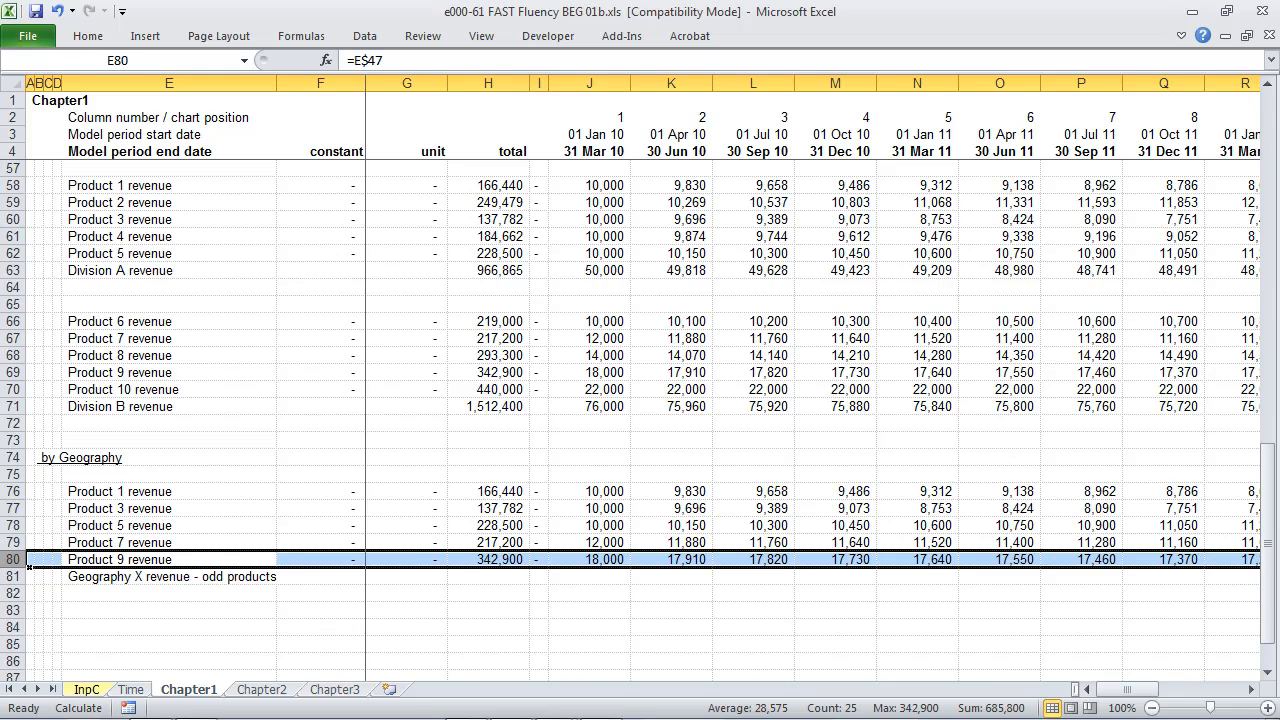
Step: Sum J76:J80 in J81 for Geography X revenue and copy the formula across all periods to AC81
{"action": "key", "text": "Right"}
{"action": "key", "text": "Right"}
{"action": "key", "text": "Right"}
{"action": "key", "text": "Right"}
{"action": "key", "text": "Right"}
{"action": "key", "text": "Down"}
{"action": "key", "text": "alt+equal"}
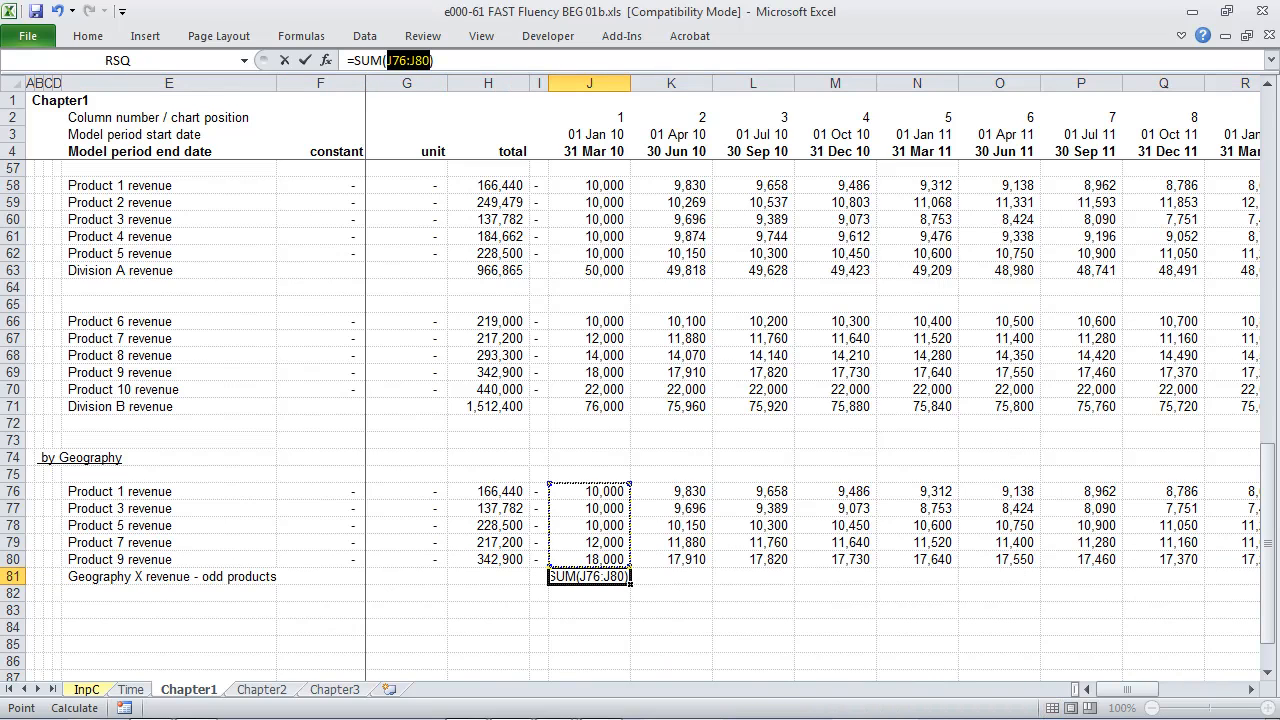
{"action": "key", "text": "ctrl+Return"}
{"action": "key", "text": "ctrl+c"}
{"action": "key", "text": "ctrl+shift+Right"}
{"action": "key", "text": "Return"}
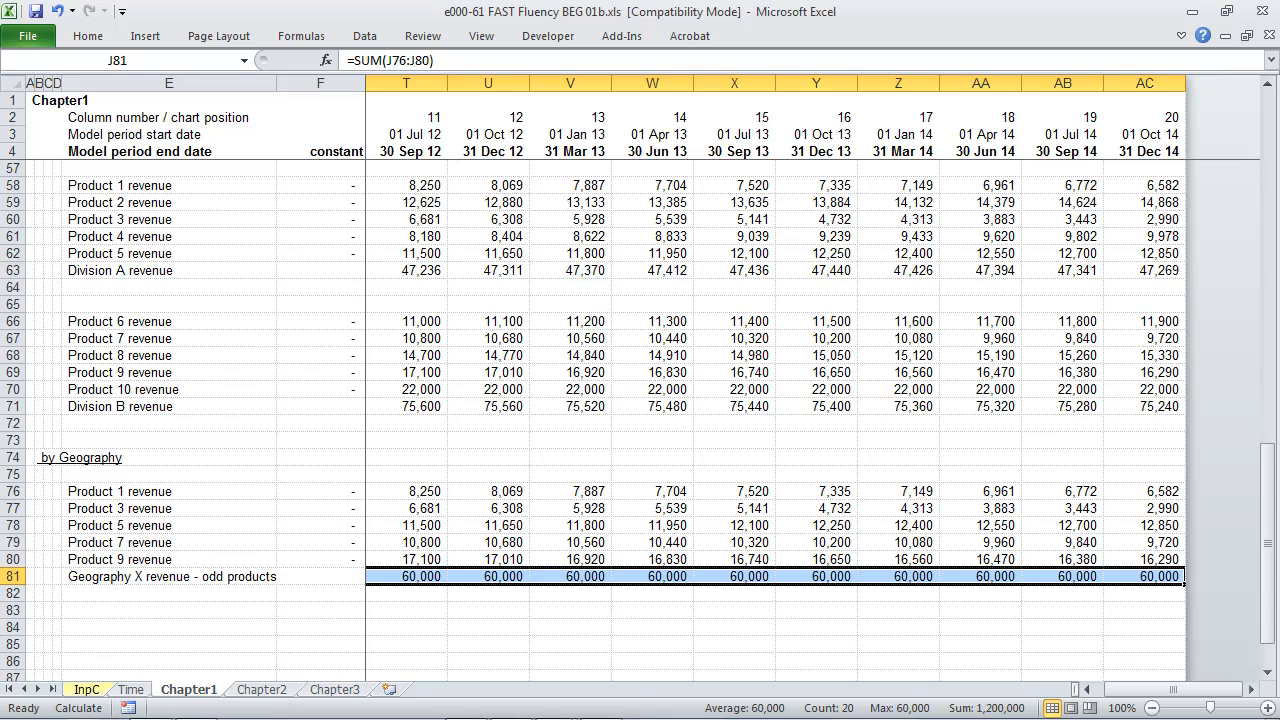
Step: Enter =SUM(J81:AC81) in H81 as the row total for Geography X revenue
{"action": "key", "text": "Left"}
{"action": "key", "text": "Left"}
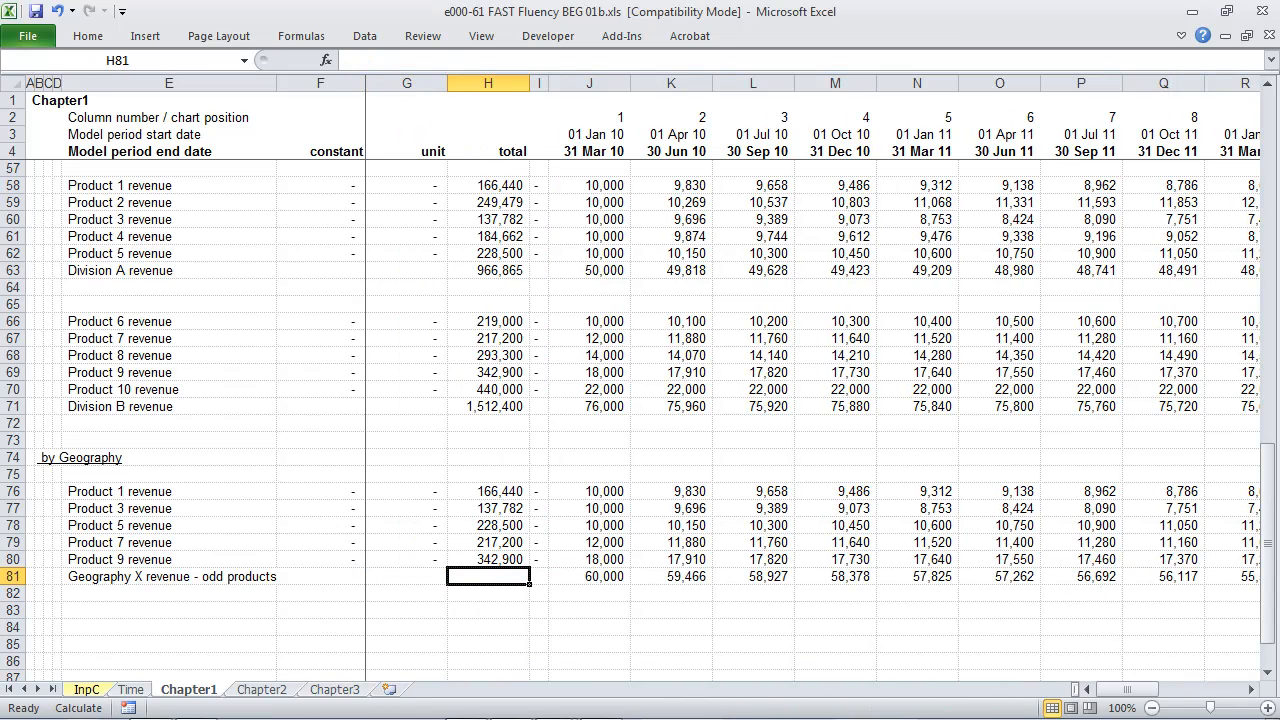
{"action": "key", "text": "alt+equal"}
{"action": "key", "text": "Right"}
{"action": "key", "text": "Right"}
{"action": "key", "text": "Down"}
{"action": "key", "text": "Down"}
{"action": "key", "text": "Down"}
{"action": "key", "text": "Down"}
{"action": "key", "text": "Down"}
{"action": "key", "text": "ctrl+shift+Right"}
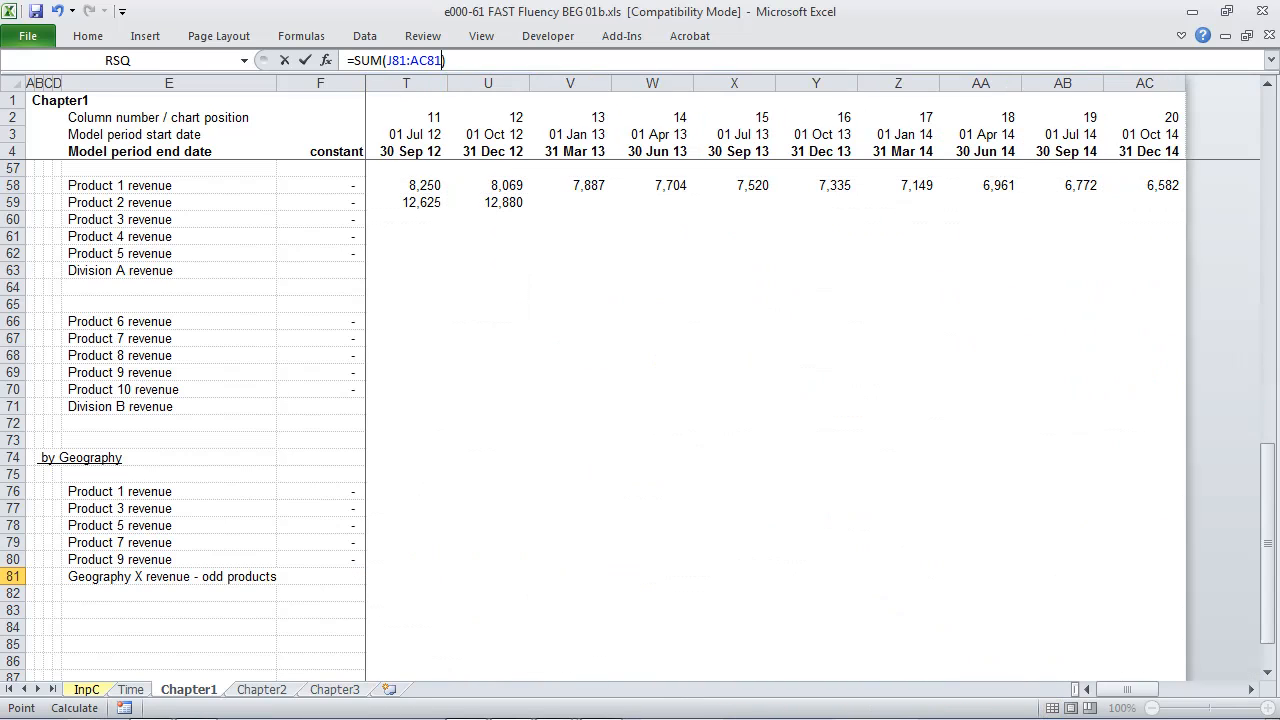
{"action": "key", "text": "ctrl+Return"}
Step: Plot the Geography X revenue values J81:AC81 as a column chart on a new chart sheet
{"action": "key", "text": "Left"}
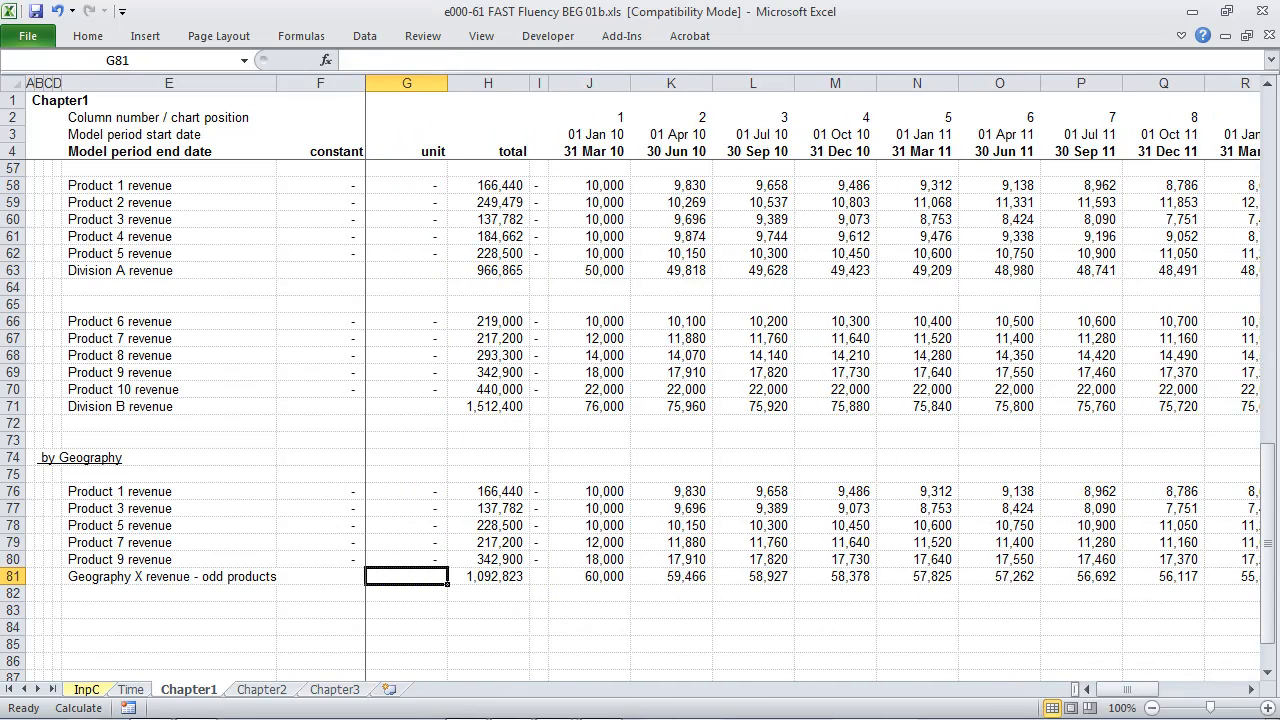
{"action": "key", "text": "Right"}
{"action": "key", "text": "Right"}
{"action": "key", "text": "Right"}
{"action": "key", "text": "ctrl+shift+Right"}
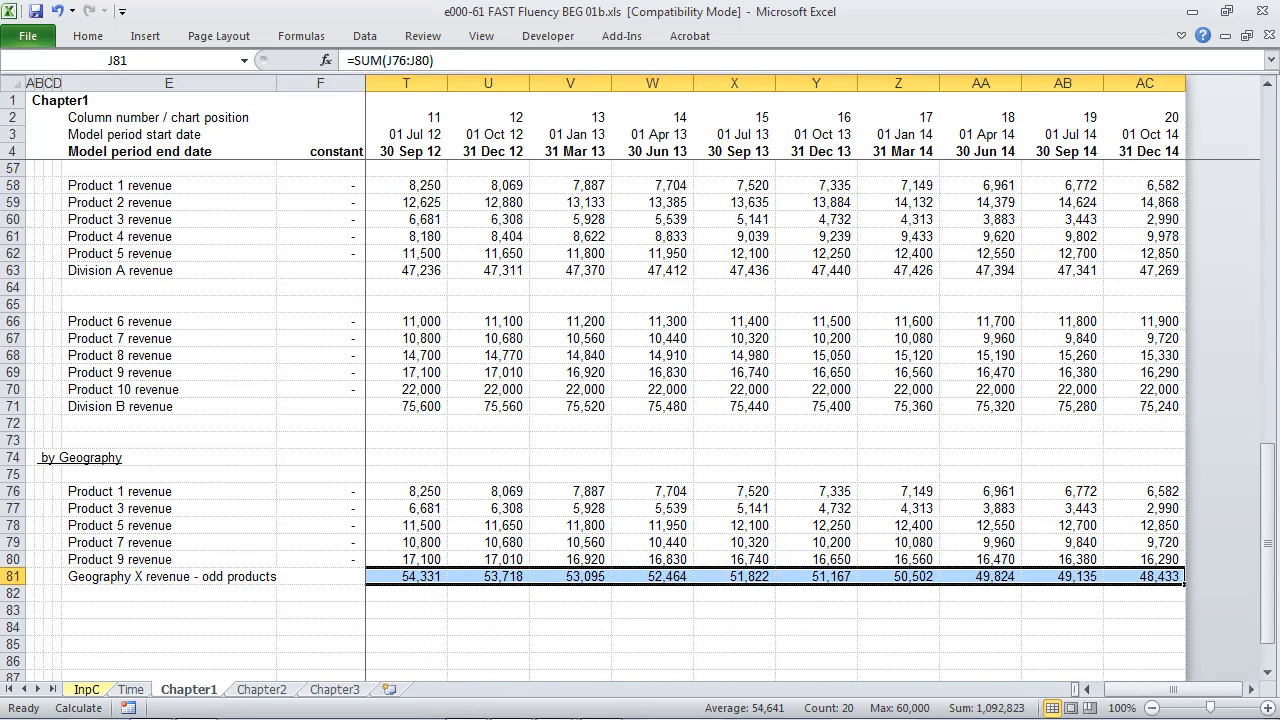
{"action": "key", "text": "F11"}
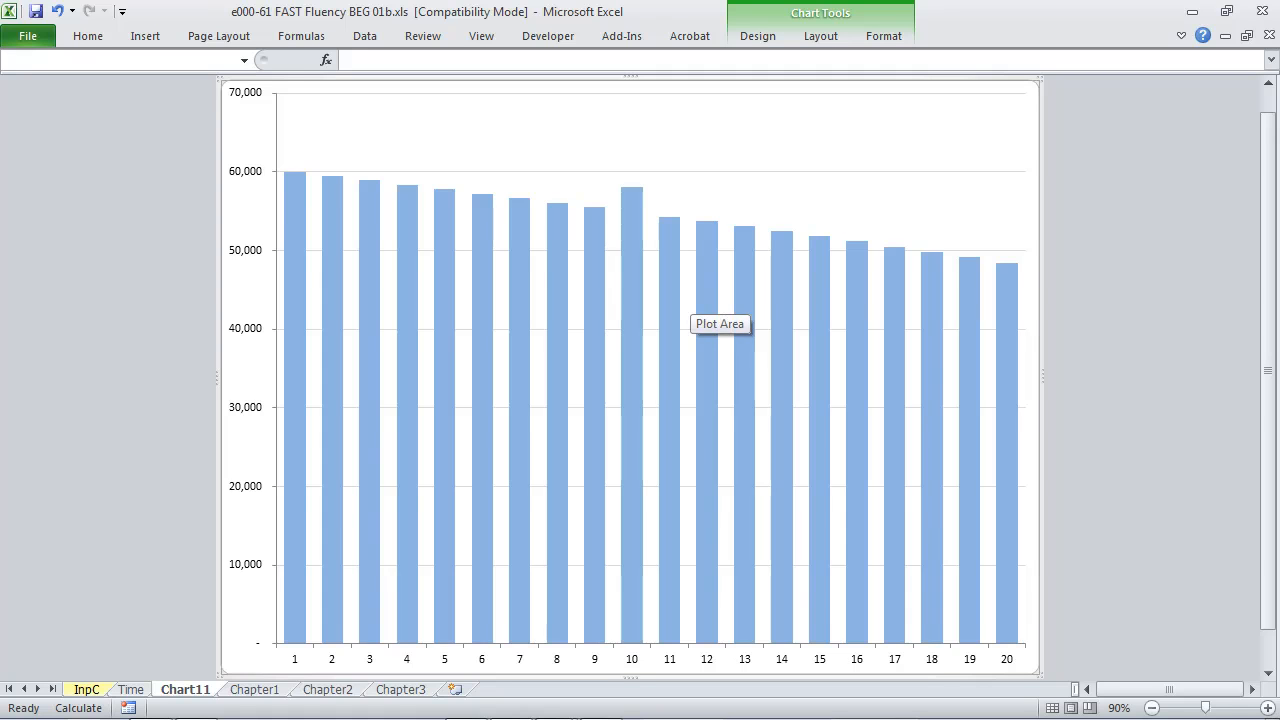
Step: Delete the temporary chart sheet and return to the Geography X revenue label in E81 on Chapter1
{"action": "key", "text": "alt"}
{"action": "key", "text": "e"}
{"action": "key", "text": "l"}
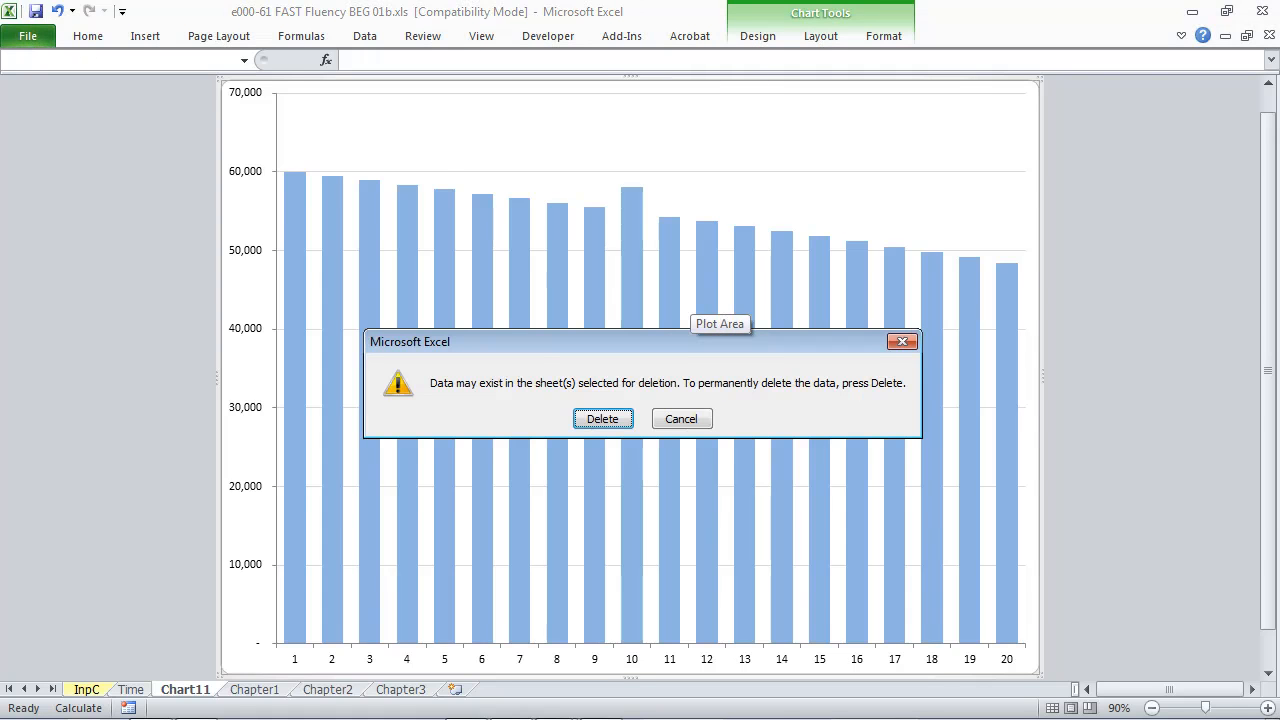
{"action": "key", "text": "Return"}
{"action": "key", "text": "Home"}
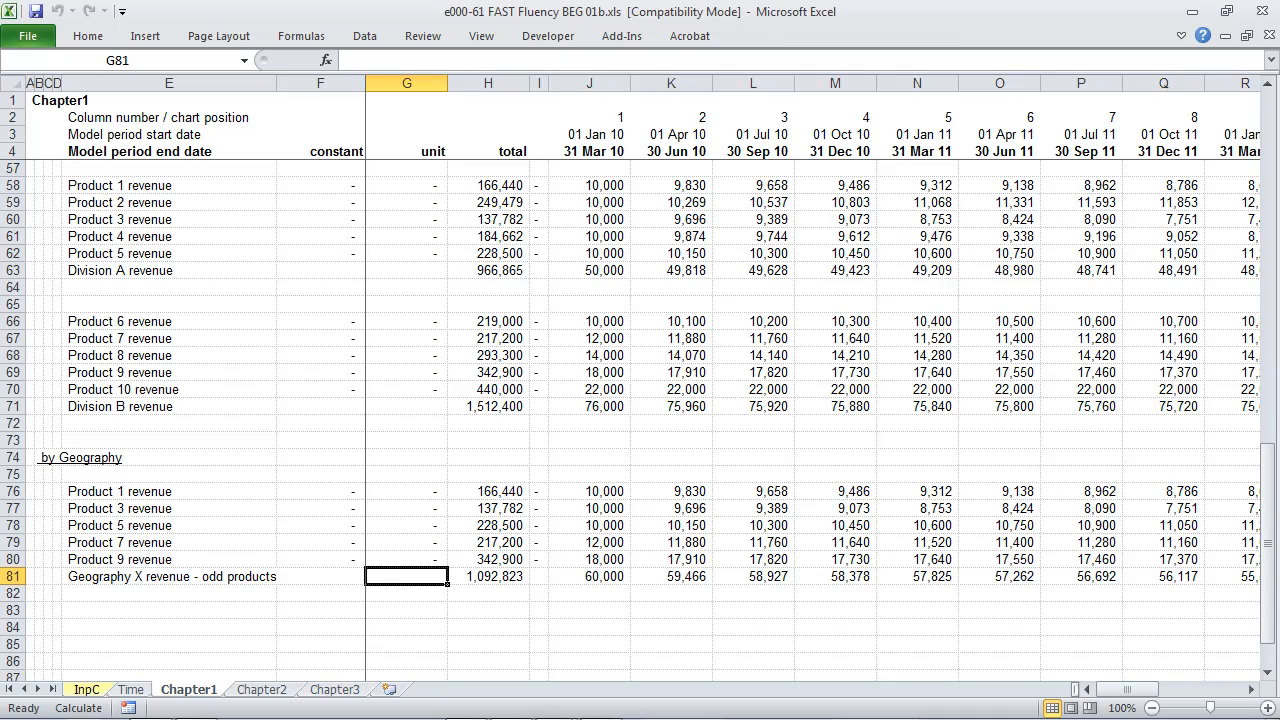
{"action": "key", "text": "Left"}
{"action": "key", "text": "Left"}
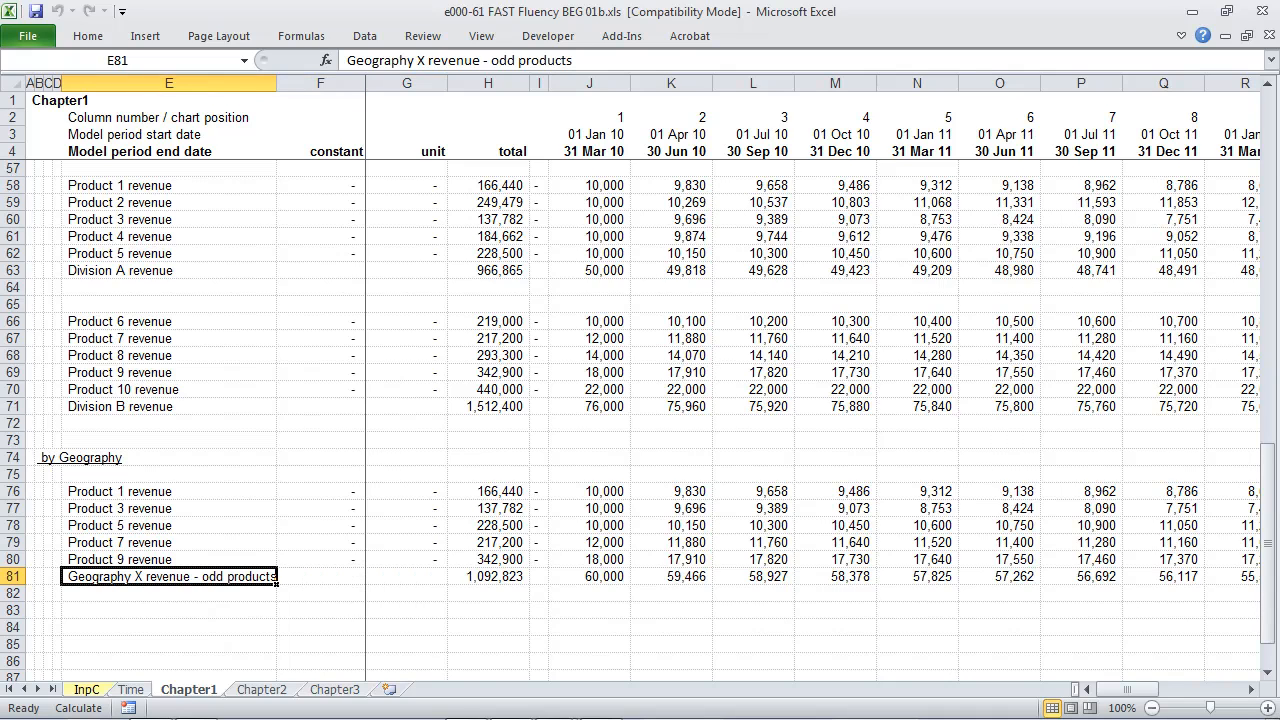
Step: Enter the label "Geography Y revenue" in E89, below the Geography X revenue block
{"action": "key", "text": "Down"}
{"action": "key", "text": "Down"}
{"action": "key", "text": "Down"}
{"action": "key", "text": "Down"}
{"action": "key", "text": "Down"}
{"action": "key", "text": "Down"}
{"action": "key", "text": "Down"}
{"action": "key", "text": "Down"}
{"action": "key", "text": "Down"}
{"action": "key", "text": "Down"}
{"action": "key", "text": "Down"}
{"action": "key", "text": "Down"}
{"action": "key", "text": "Down"}
{"action": "key", "text": "Down"}
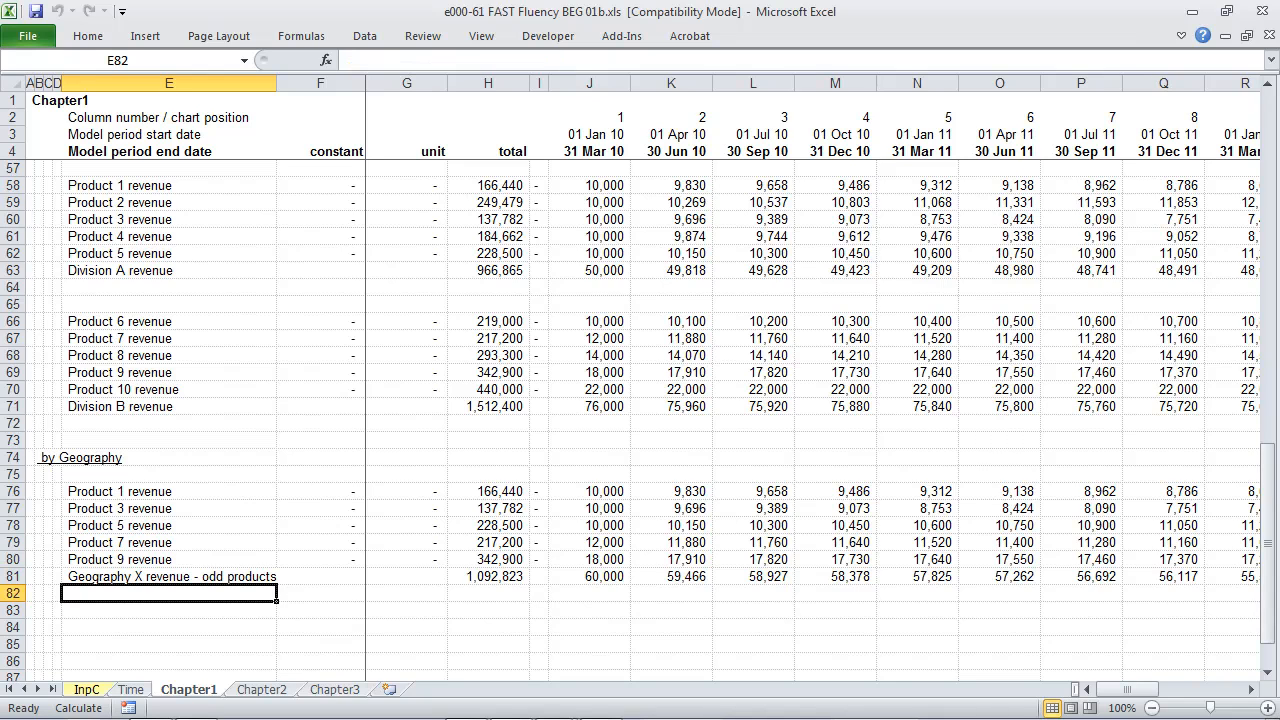
{"action": "key", "text": "Up"}
{"action": "key", "text": "Up"}
{"action": "key", "text": "Up"}
{"action": "key", "text": "Up"}
{"action": "key", "text": "Up"}
{"action": "key", "text": "Up"}
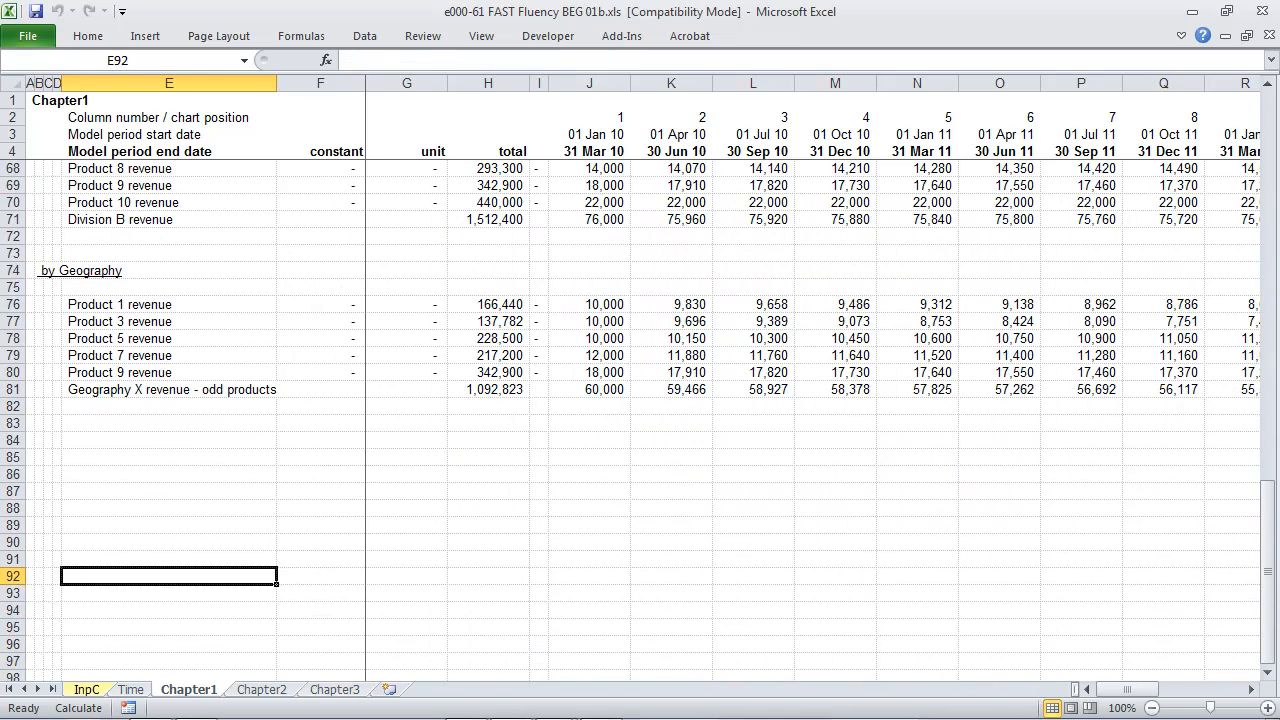
{"action": "type", "text": "Geog"}
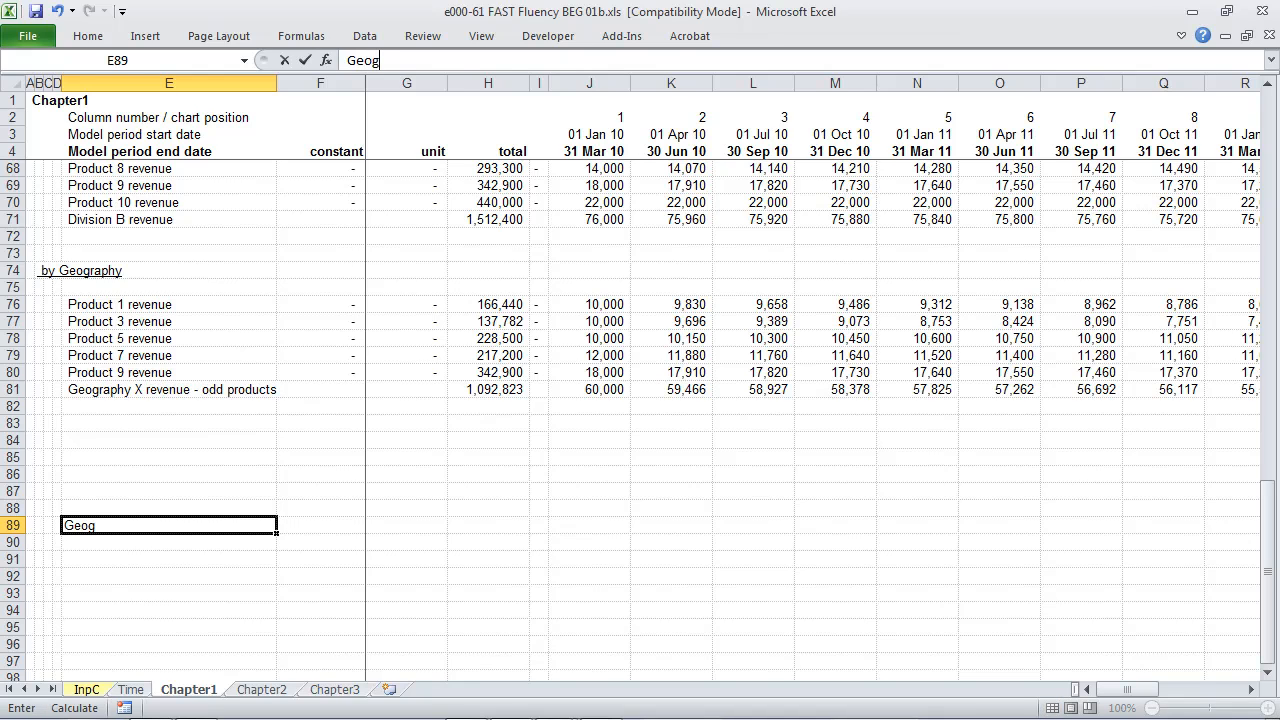
{"action": "type", "text": "raphy Y revenue"}
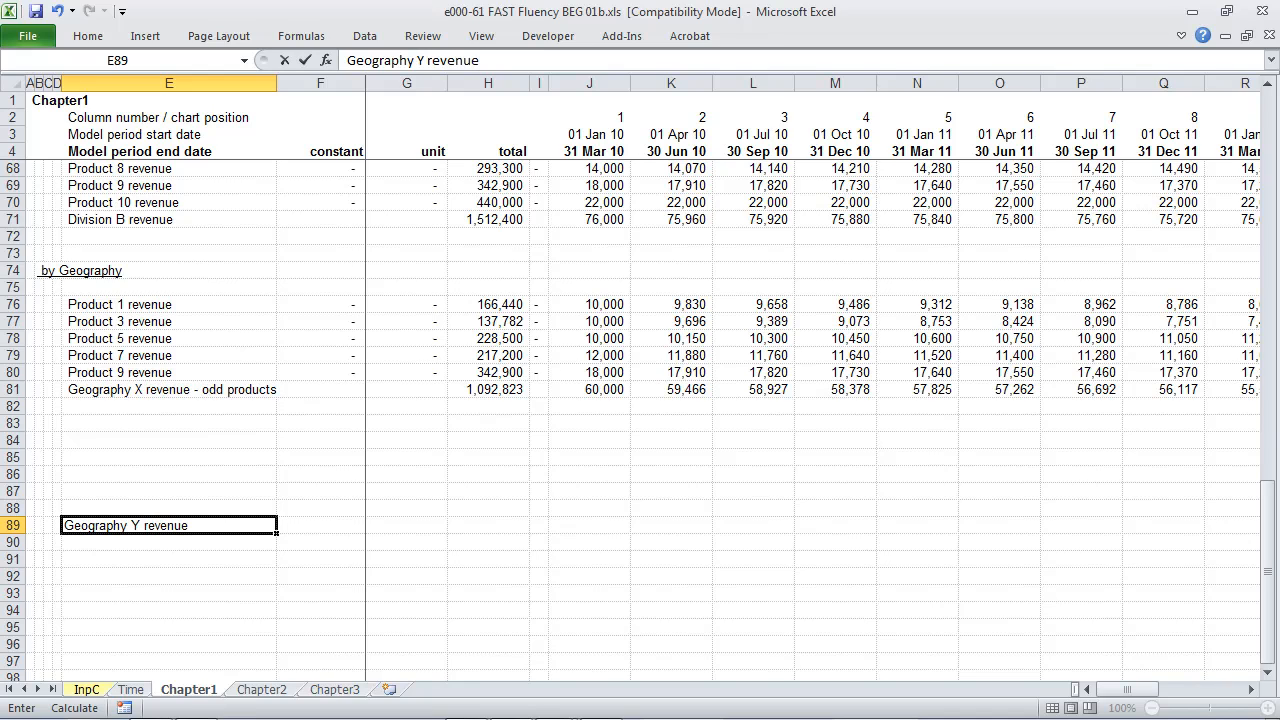
Step: Complete the label in E89 so it reads "Geography Y revenue - even products"
{"action": "type", "text": " - even products"}
{"action": "key", "text": "ctrl+Return"}
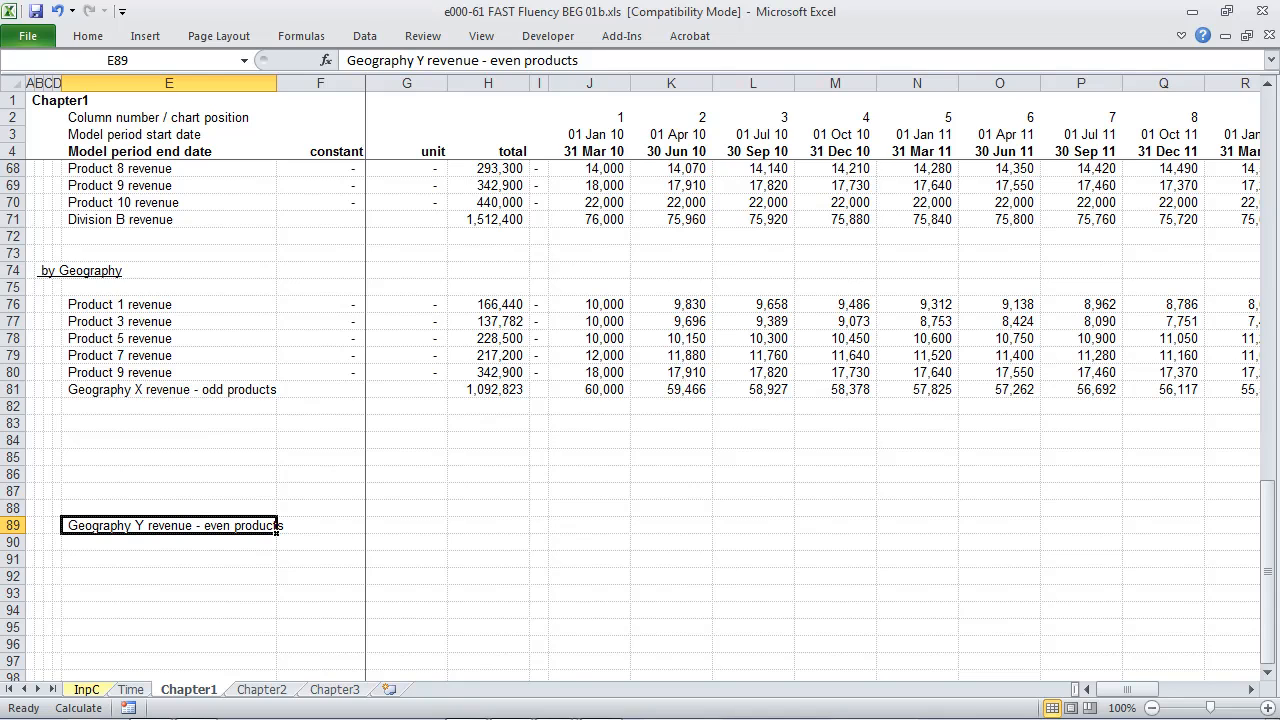
Step: Copy entire rows 58 to 70, from Product 1 revenue through Product 10 revenue, including the Division A revenue row
{"action": "key", "text": "Up"}
{"action": "key", "text": "Up"}
{"action": "key", "text": "Up"}
{"action": "key", "text": "Up"}
{"action": "key", "text": "Up"}
{"action": "key", "text": "Up"}
{"action": "key", "text": "Up"}
{"action": "key", "text": "Up"}
{"action": "key", "text": "Up"}
{"action": "key", "text": "Up"}
{"action": "key", "text": "Up"}
{"action": "key", "text": "Up"}
{"action": "key", "text": "Up"}
{"action": "key", "text": "Up"}
{"action": "key", "text": "Up"}
{"action": "key", "text": "Up"}
{"action": "key", "text": "Up"}
{"action": "key", "text": "Up"}
{"action": "key", "text": "Up"}
{"action": "key", "text": "Up"}
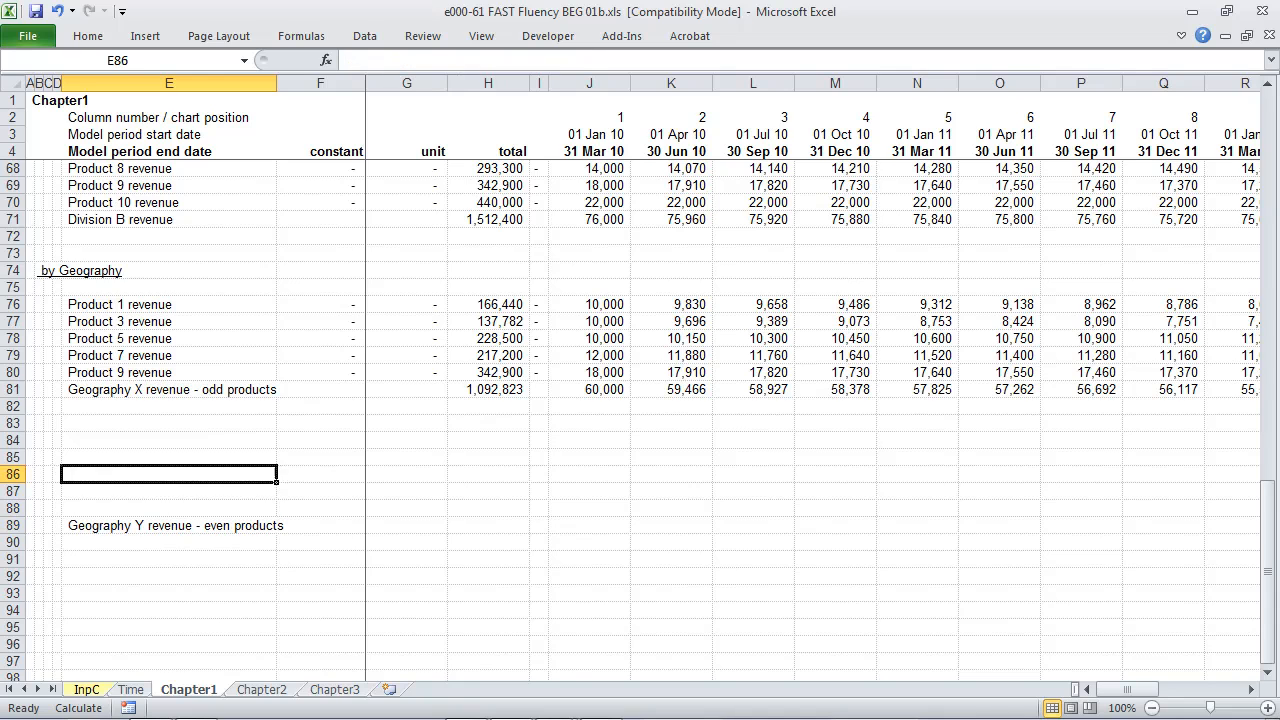
{"action": "key", "text": "Up"}
{"action": "key", "text": "Up"}
{"action": "key", "text": "Up"}
{"action": "key", "text": "Down"}
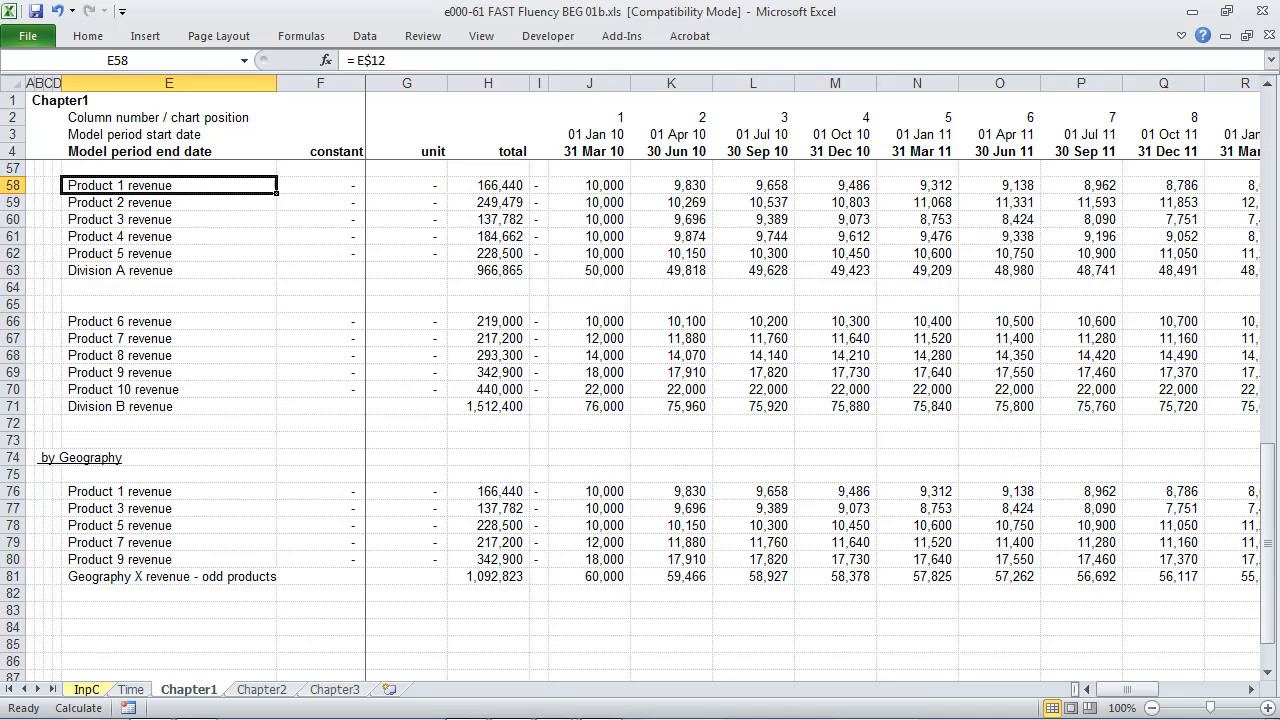
{"action": "key", "text": "shift+space"}
{"action": "key", "text": "shift+Down"}
{"action": "key", "text": "shift+Down"}
{"action": "key", "text": "shift+Down"}
{"action": "key", "text": "shift+Down"}
{"action": "key", "text": "shift+Down"}
{"action": "key", "text": "shift+Down"}
{"action": "key", "text": "shift+Down"}
{"action": "key", "text": "shift+Down"}
{"action": "key", "text": "shift+Down"}
{"action": "key", "text": "shift+Down"}
{"action": "key", "text": "shift+Down"}
{"action": "key", "text": "shift+Down"}
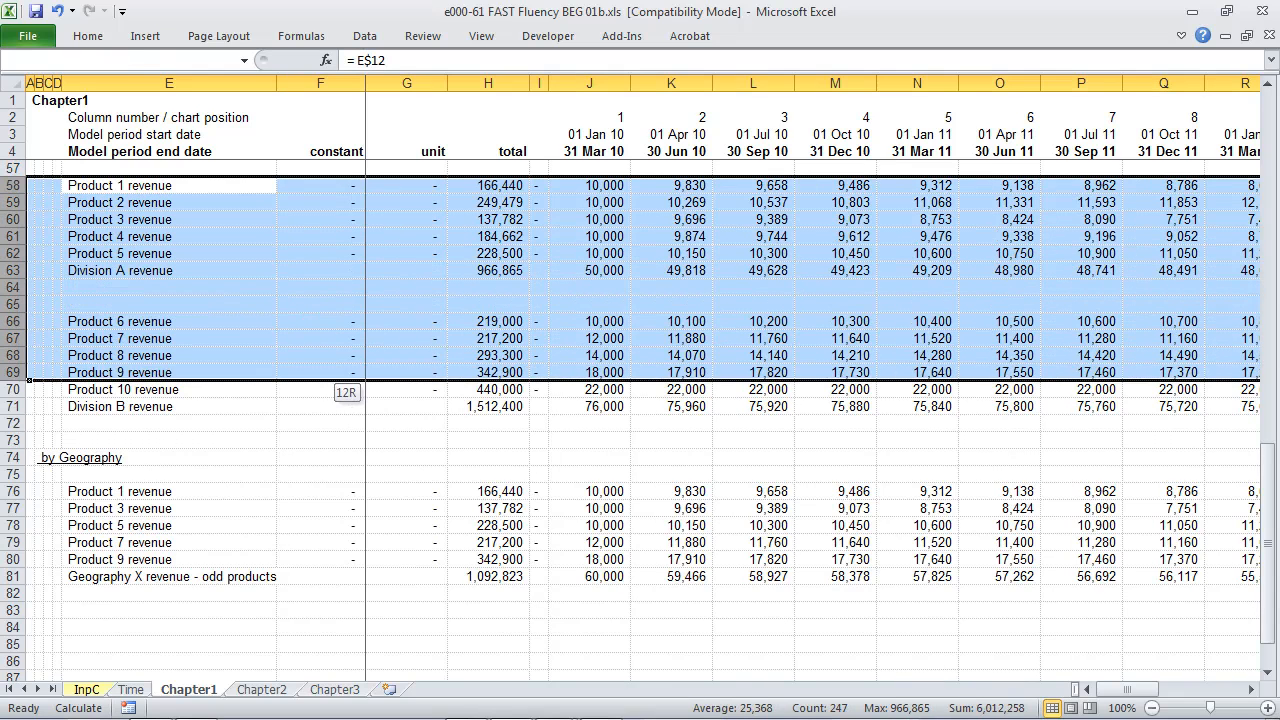
{"action": "key", "text": "ctrl+c"}
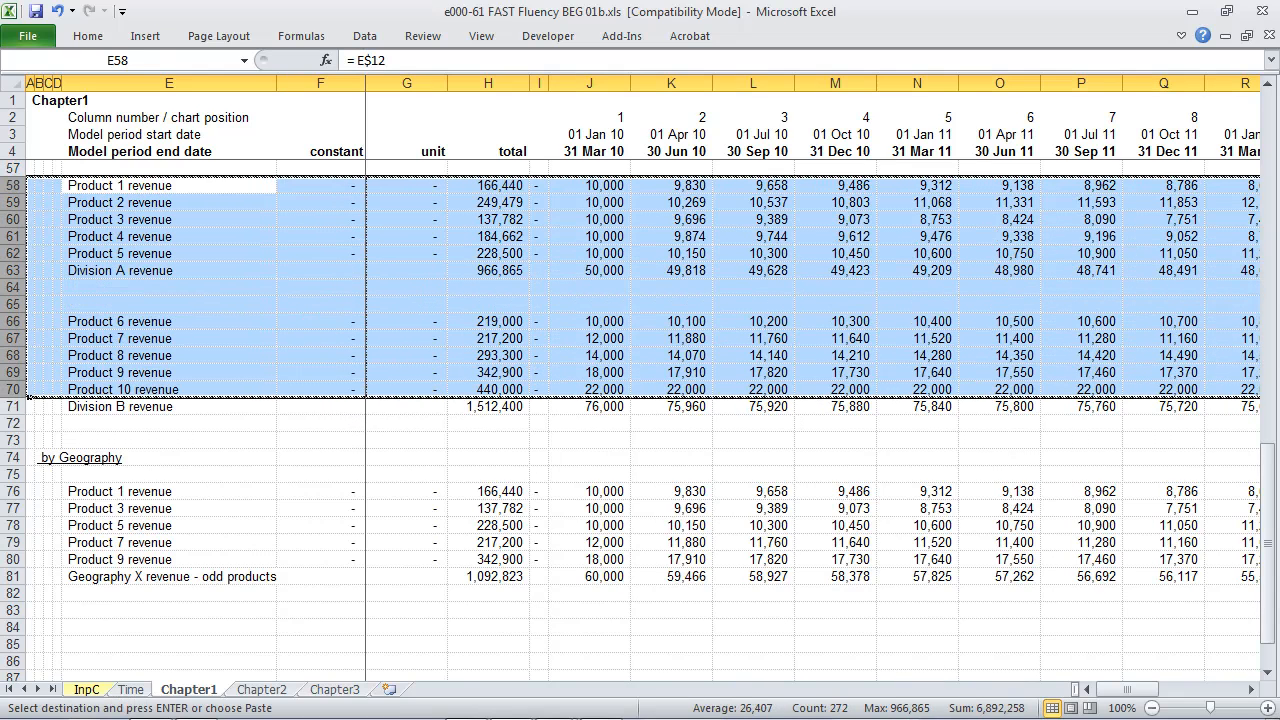
Step: Examine the copied product rows and the space between the Geography X and Geography Y revenue lines for the insertion point
{"action": "key", "text": "Down"}
{"action": "key", "text": "Down"}
{"action": "key", "text": "Down"}
{"action": "key", "text": "Down"}
{"action": "key", "text": "Down"}
{"action": "key", "text": "Down"}
{"action": "key", "text": "Down"}
{"action": "key", "text": "Down"}
{"action": "key", "text": "Down"}
{"action": "key", "text": "Down"}
{"action": "key", "text": "Down"}
{"action": "key", "text": "Down"}
{"action": "key", "text": "Down"}
{"action": "key", "text": "Down"}
{"action": "key", "text": "Down"}
{"action": "key", "text": "Down"}
{"action": "key", "text": "Down"}
{"action": "key", "text": "Down"}
{"action": "key", "text": "Down"}
{"action": "key", "text": "Down"}
{"action": "key", "text": "Down"}
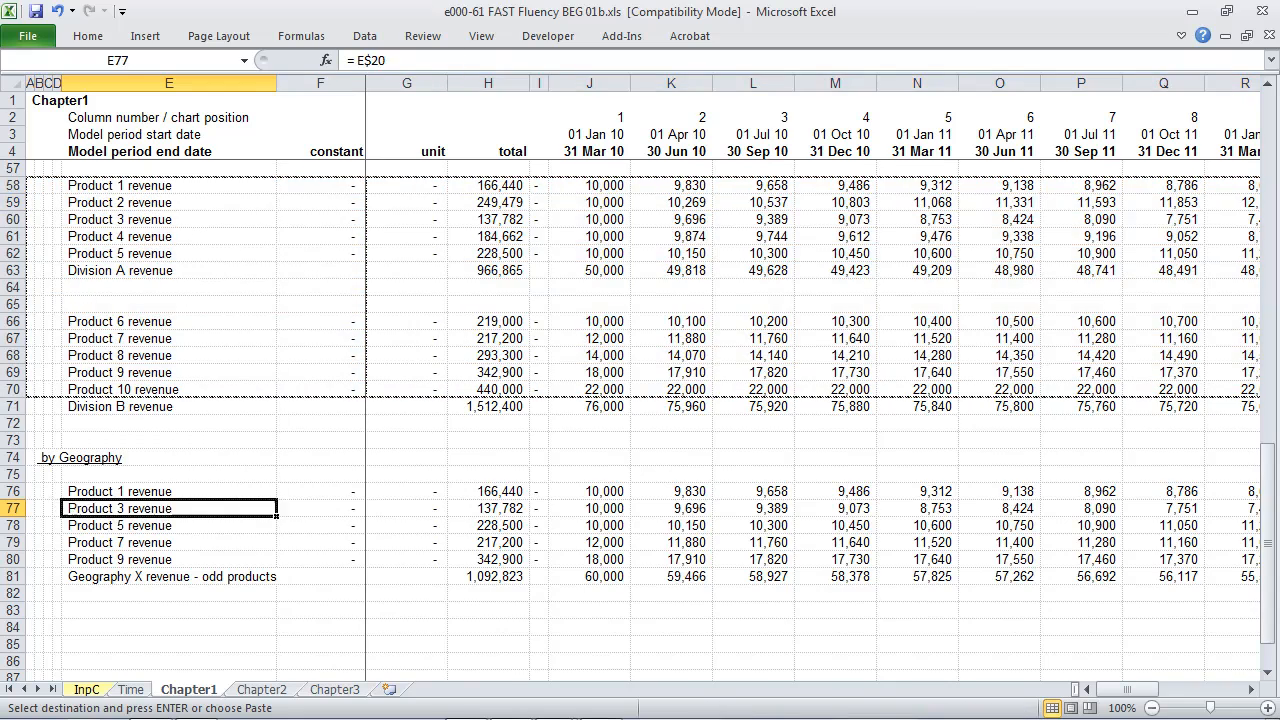
{"action": "key", "text": "Up"}
{"action": "key", "text": "Up"}
{"action": "key", "text": "Up"}
{"action": "key", "text": "Up"}
{"action": "key", "text": "Up"}
{"action": "key", "text": "Up"}
{"action": "key", "text": "Up"}
{"action": "key", "text": "Up"}
{"action": "key", "text": "Up"}
{"action": "key", "text": "Up"}
{"action": "key", "text": "Up"}
{"action": "key", "text": "Up"}
{"action": "key", "text": "Up"}
{"action": "key", "text": "Up"}
{"action": "key", "text": "Up"}
{"action": "key", "text": "Up"}
{"action": "key", "text": "Up"}
{"action": "key", "text": "Up"}
{"action": "key", "text": "Up"}
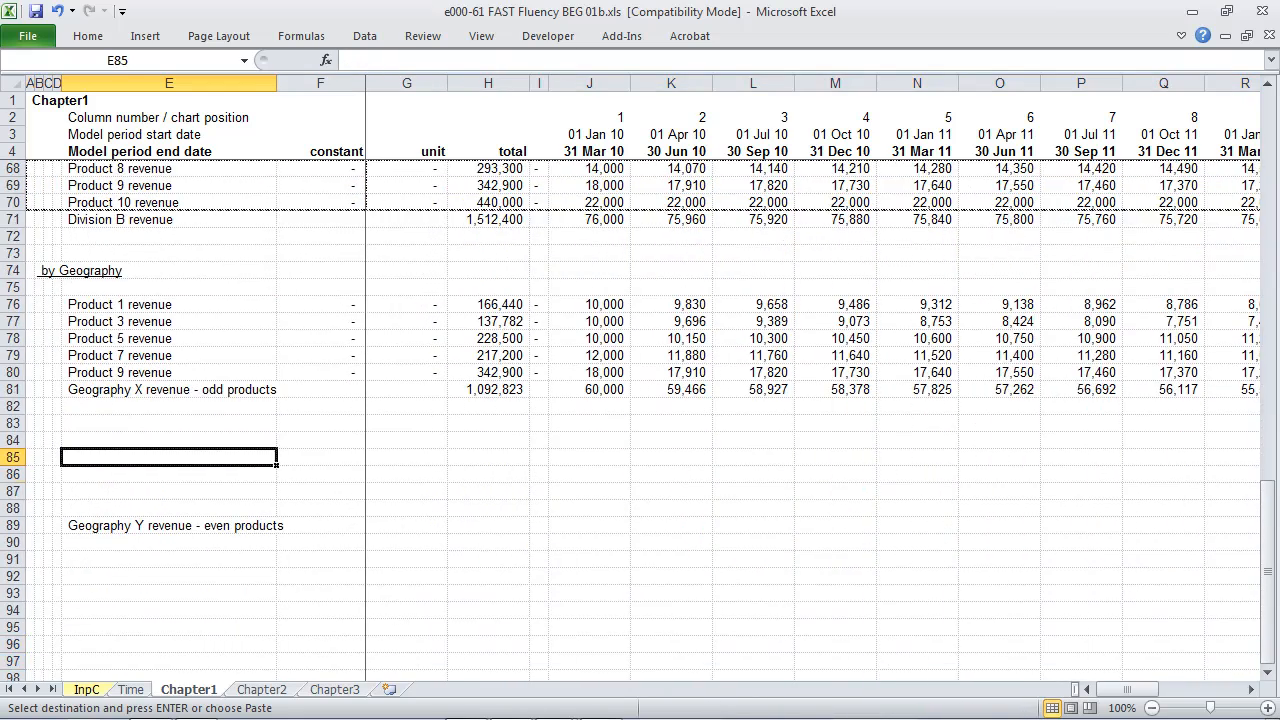
{"action": "key", "text": "Up"}
{"action": "key", "text": "Up"}
{"action": "key", "text": "Up"}
{"action": "key", "text": "Up"}
{"action": "key", "text": "Up"}
{"action": "key", "text": "Up"}
{"action": "key", "text": "Up"}
{"action": "key", "text": "Up"}
{"action": "key", "text": "Up"}
{"action": "key", "text": "Up"}
{"action": "key", "text": "Up"}
{"action": "key", "text": "Up"}
{"action": "key", "text": "Up"}
{"action": "key", "text": "Up"}
{"action": "key", "text": "Up"}
{"action": "key", "text": "Up"}
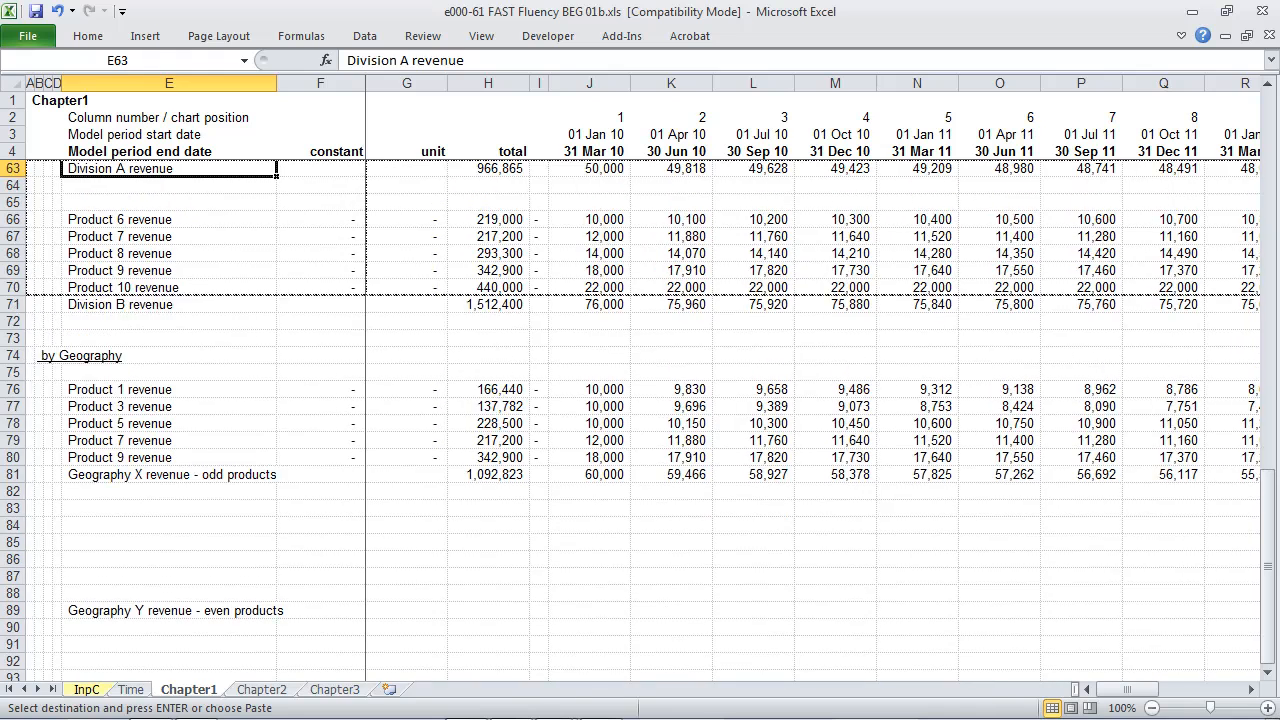
{"action": "key", "text": "Down"}
{"action": "key", "text": "Down"}
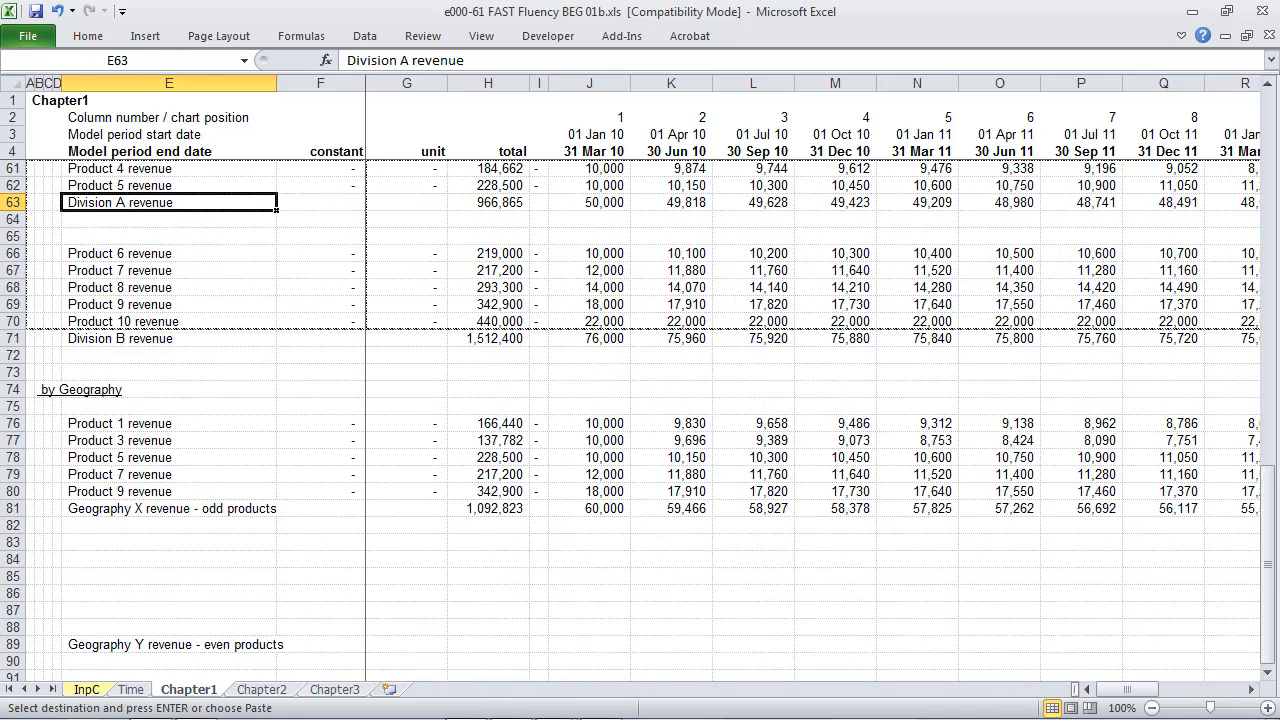
{"action": "key", "text": "Up"}
{"action": "key", "text": "Up"}
{"action": "key", "text": "Up"}
{"action": "key", "text": "Up"}
{"action": "key", "text": "Up"}
{"action": "key", "text": "Up"}
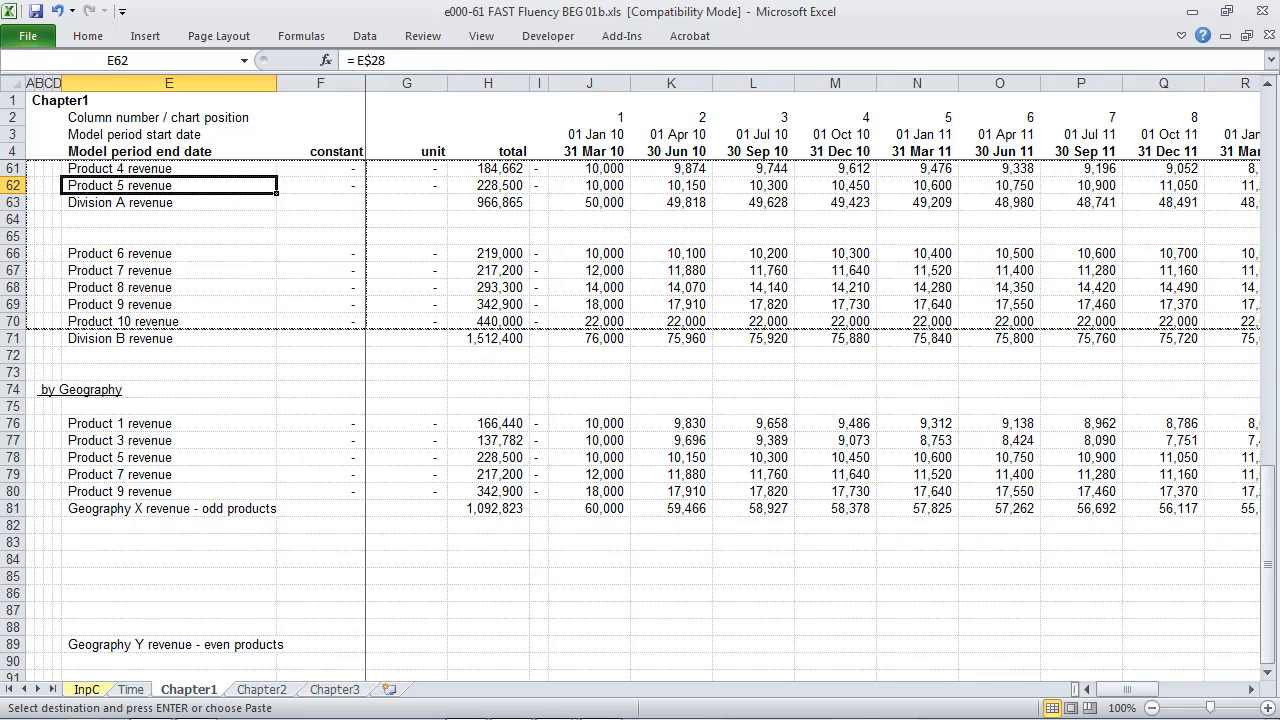
Step: Insert the copied rows at row 83, below the Geography X revenue line
{"action": "key", "text": "Down"}
{"action": "key", "text": "Down"}
{"action": "key", "text": "Down"}
{"action": "key", "text": "Down"}
{"action": "key", "text": "Down"}
{"action": "key", "text": "Down"}
{"action": "key", "text": "Down"}
{"action": "key", "text": "Down"}
{"action": "key", "text": "Down"}
{"action": "key", "text": "Down"}
{"action": "key", "text": "Down"}
{"action": "key", "text": "Down"}
{"action": "key", "text": "Down"}
{"action": "key", "text": "Down"}
{"action": "key", "text": "Down"}
{"action": "key", "text": "Down"}
{"action": "key", "text": "Down"}
{"action": "key", "text": "Down"}
{"action": "key", "text": "Down"}
{"action": "key", "text": "Down"}
{"action": "key", "text": "Down"}
{"action": "key", "text": "Down"}
{"action": "key", "text": "Down"}
{"action": "key", "text": "Down"}
{"action": "key", "text": "Down"}
{"action": "key", "text": "Down"}
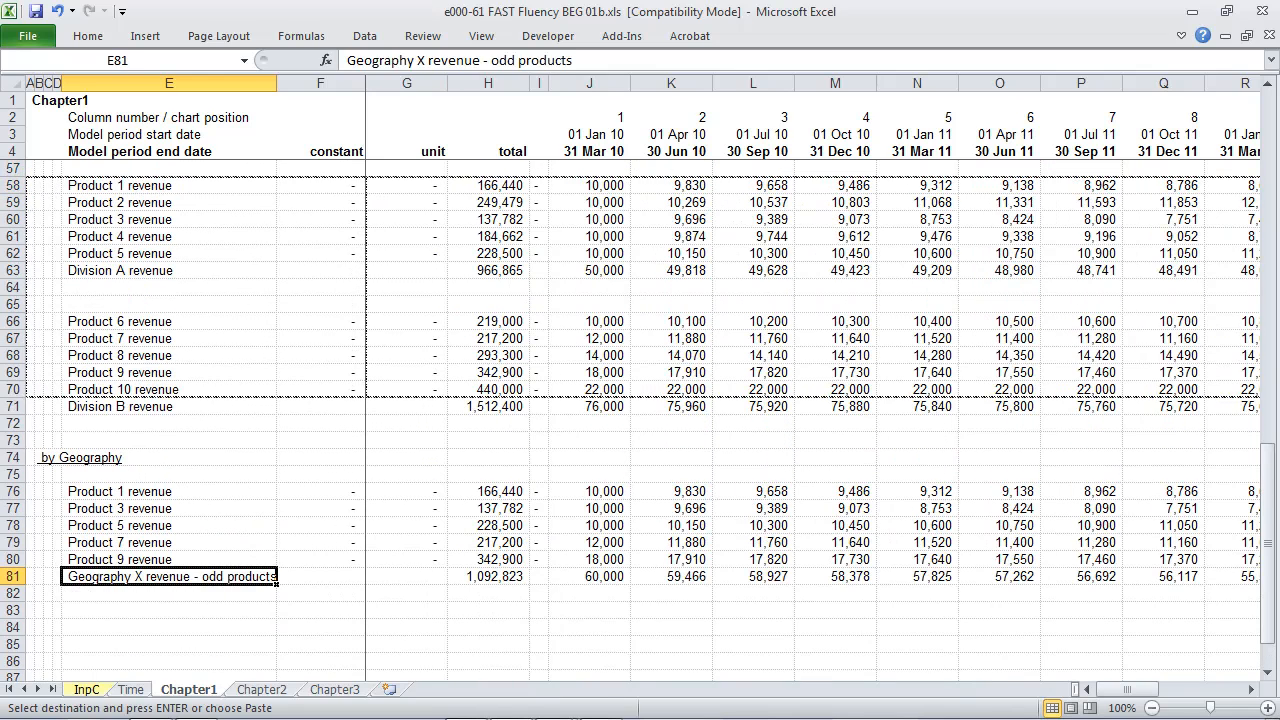
{"action": "key", "text": "shift+space"}
{"action": "key", "text": "ctrl+plus"}
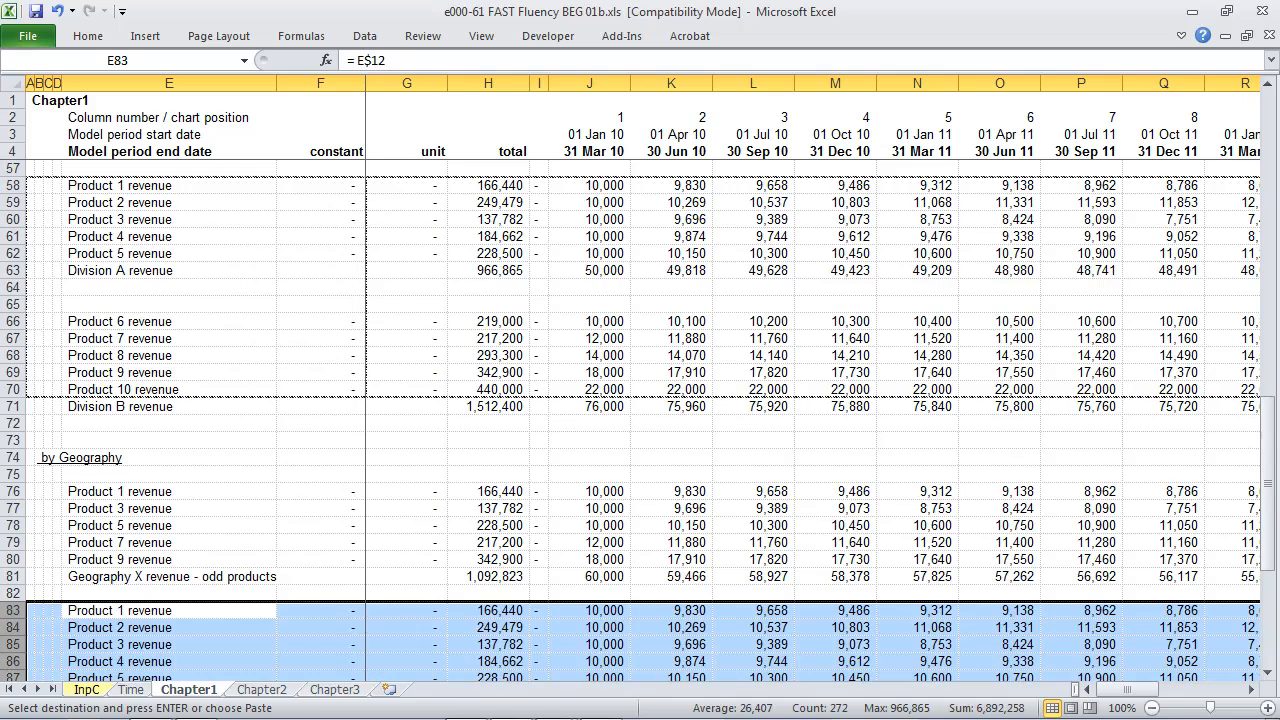
Step: Check the inserted product revenue rows from row 83 down to the blank rows beneath Product 10 revenue
{"action": "key", "text": "Down"}
{"action": "key", "text": "Down"}
{"action": "key", "text": "Down"}
{"action": "key", "text": "Down"}
{"action": "key", "text": "Down"}
{"action": "key", "text": "Down"}
{"action": "key", "text": "Down"}
{"action": "key", "text": "Down"}
{"action": "key", "text": "Down"}
{"action": "key", "text": "Down"}
{"action": "key", "text": "Down"}
{"action": "key", "text": "Down"}
{"action": "key", "text": "Down"}
{"action": "key", "text": "Down"}
{"action": "key", "text": "Down"}
{"action": "key", "text": "Down"}
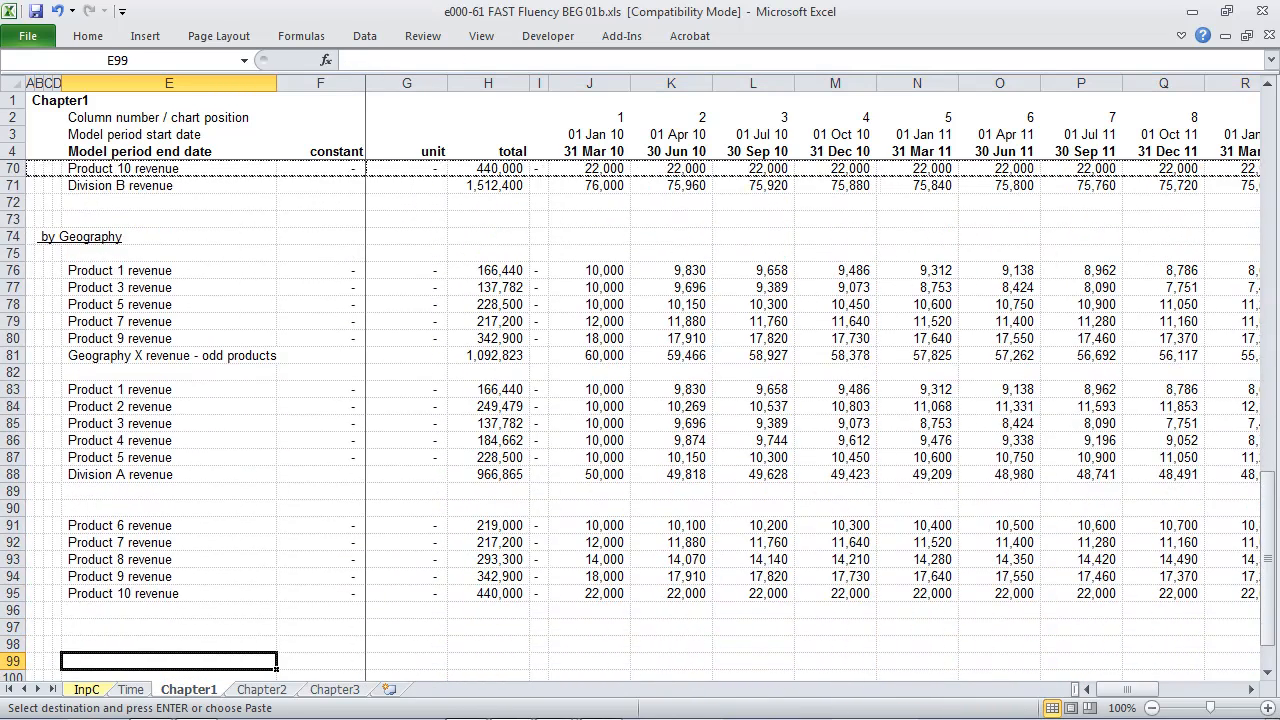
Step: Delete the Product 1 and Product 3 revenue rows from the copied block below the Geography X revenue line
{"action": "key", "text": "Up"}
{"action": "key", "text": "Up"}
{"action": "key", "text": "Up"}
{"action": "key", "text": "Up"}
{"action": "key", "text": "Up"}
{"action": "key", "text": "Up"}
{"action": "key", "text": "Up"}
{"action": "key", "text": "Up"}
{"action": "key", "text": "Up"}
{"action": "key", "text": "Up"}
{"action": "key", "text": "Up"}
{"action": "key", "text": "Up"}
{"action": "key", "text": "Up"}
{"action": "key", "text": "Up"}
{"action": "key", "text": "Up"}
{"action": "key", "text": "Up"}
{"action": "key", "text": "shift+space"}
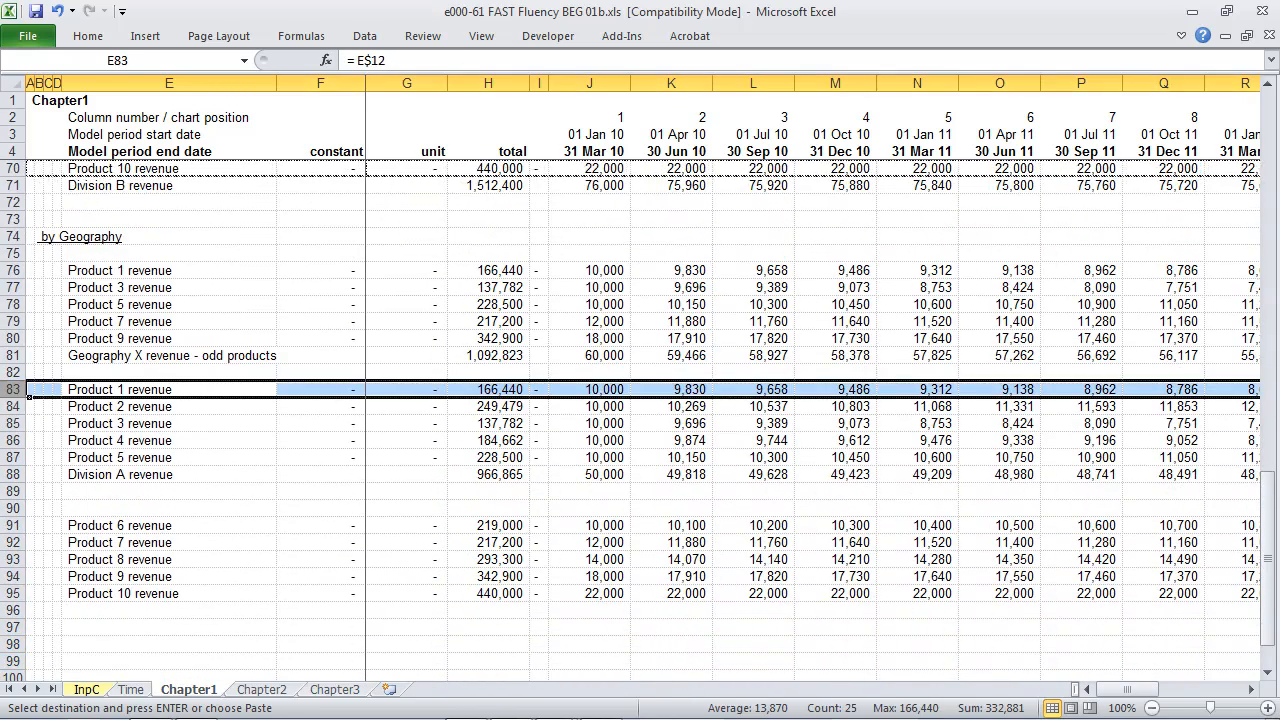
{"action": "key", "text": "ctrl+minus"}
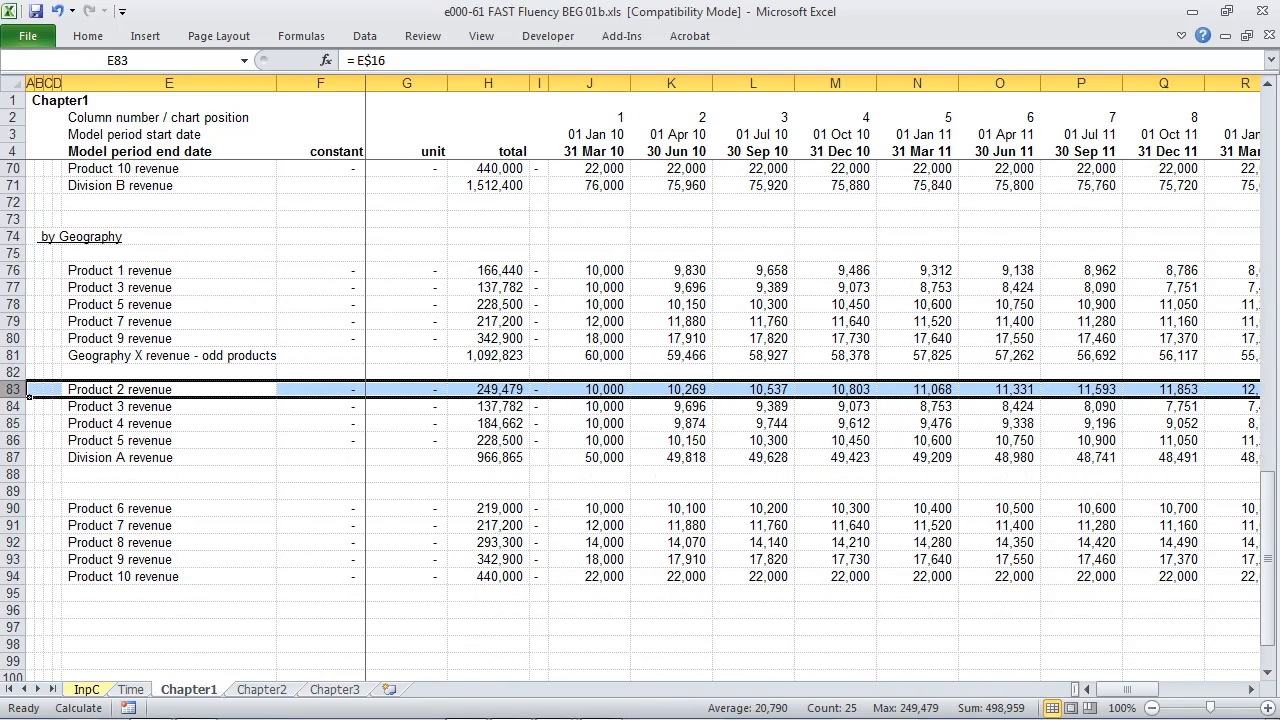
{"action": "key", "text": "Down"}
{"action": "key", "text": "shift+space"}
{"action": "key", "text": "ctrl+minus"}
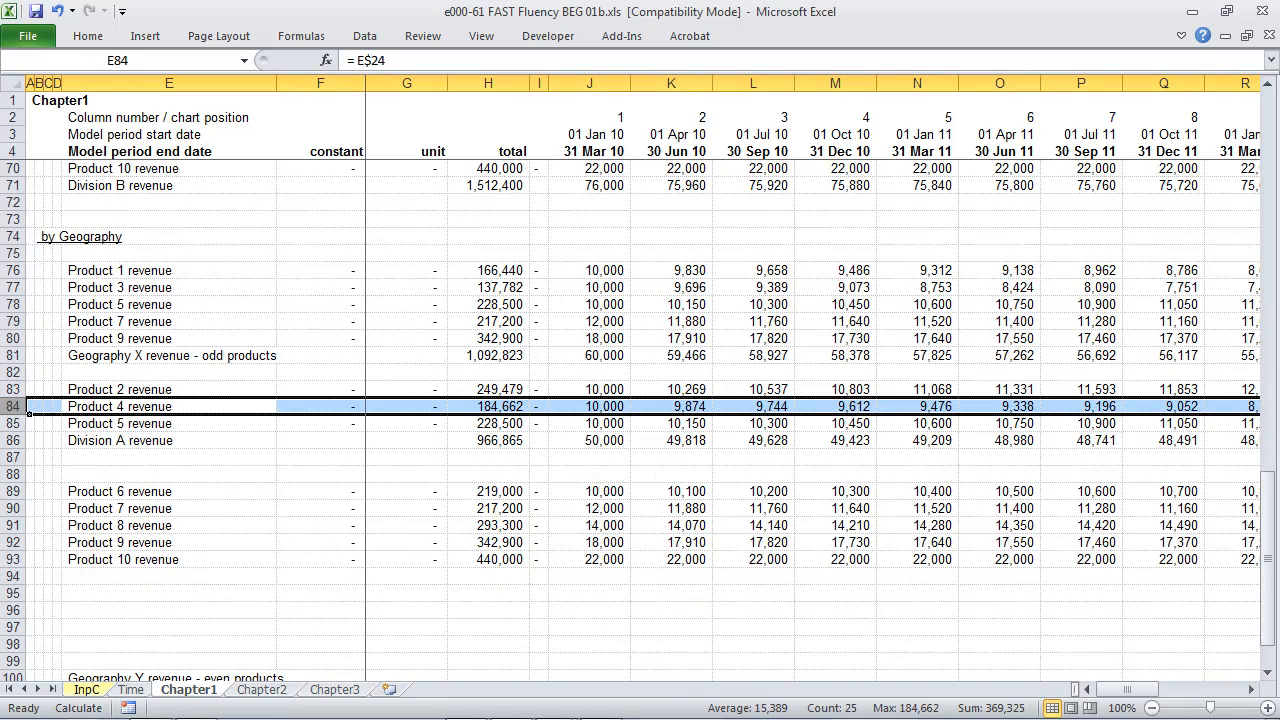
Step: Delete rows 85 to 88, covering Product 5 revenue, Division A revenue and the two blank rows beneath
{"action": "key", "text": "Down"}
{"action": "key", "text": "shift+space"}
{"action": "key", "text": "shift+Down"}
{"action": "key", "text": "shift+Down"}
{"action": "key", "text": "shift+Down"}
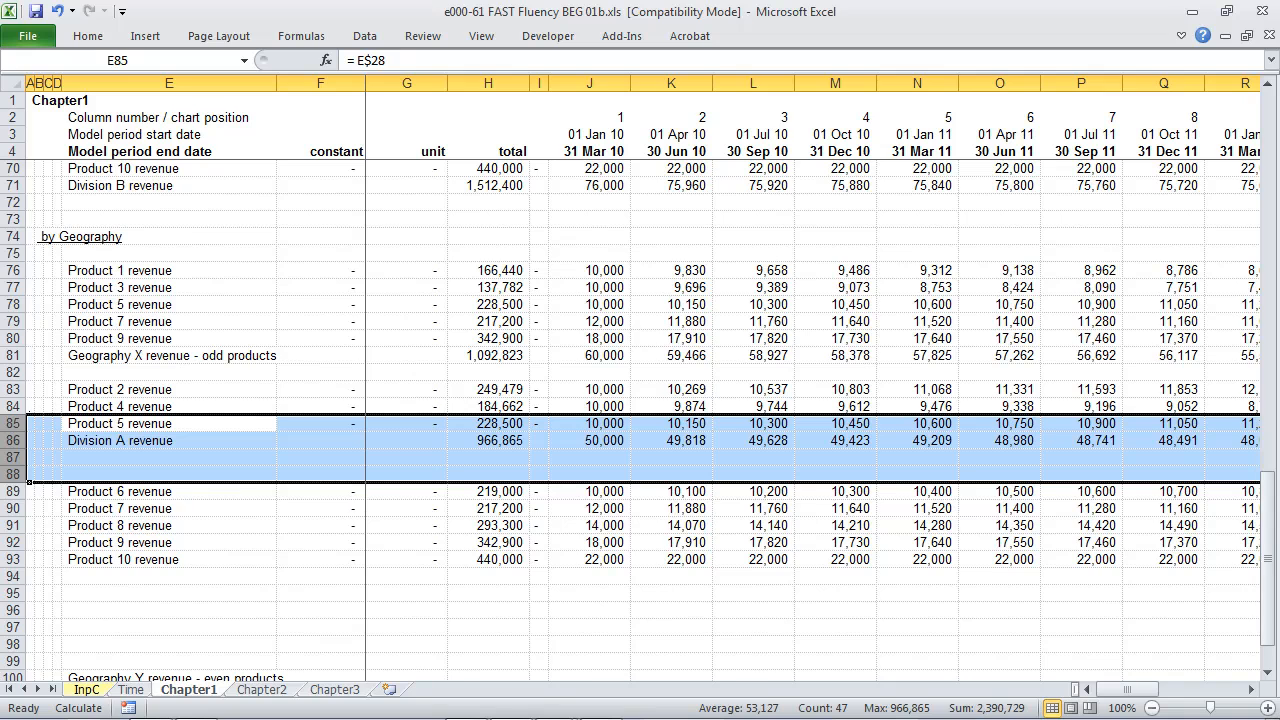
{"action": "key", "text": "ctrl+minus"}
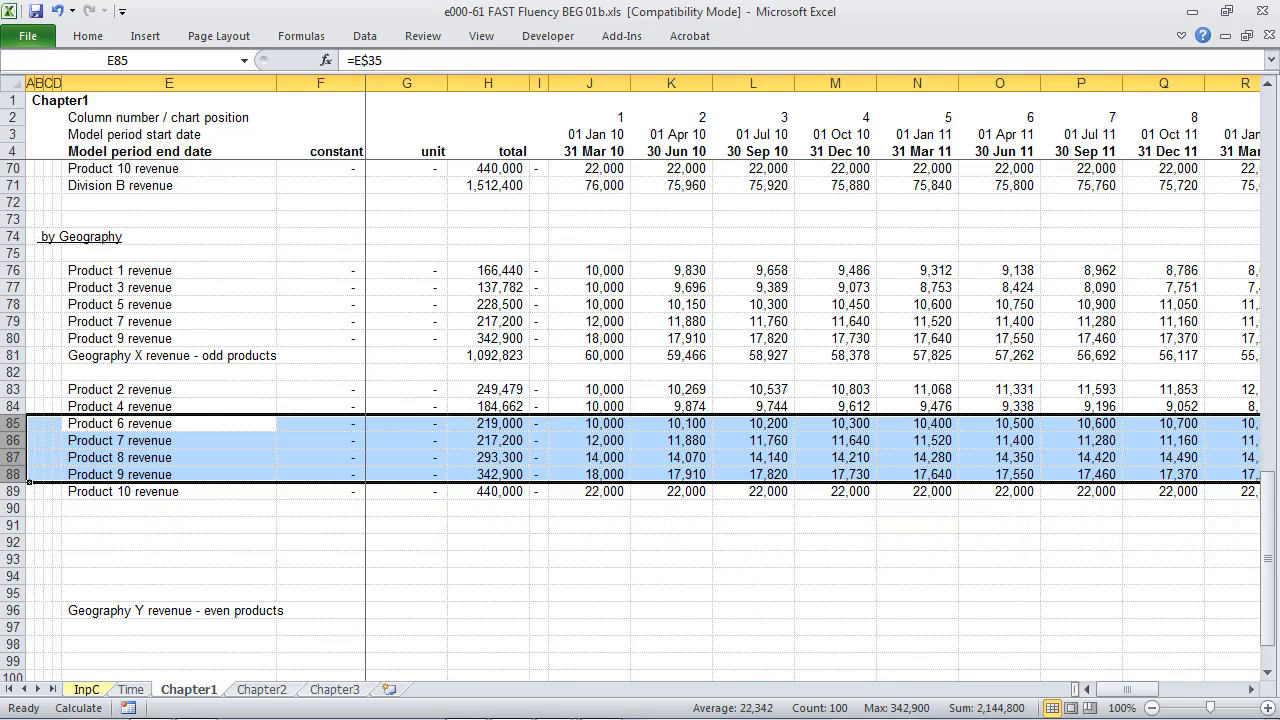
Step: Delete the Product 7 and Product 9 revenue rows from the copied block so only even-numbered products remain
{"action": "key", "text": "Down"}
{"action": "key", "text": "shift+space"}
{"action": "key", "text": "ctrl+minus"}
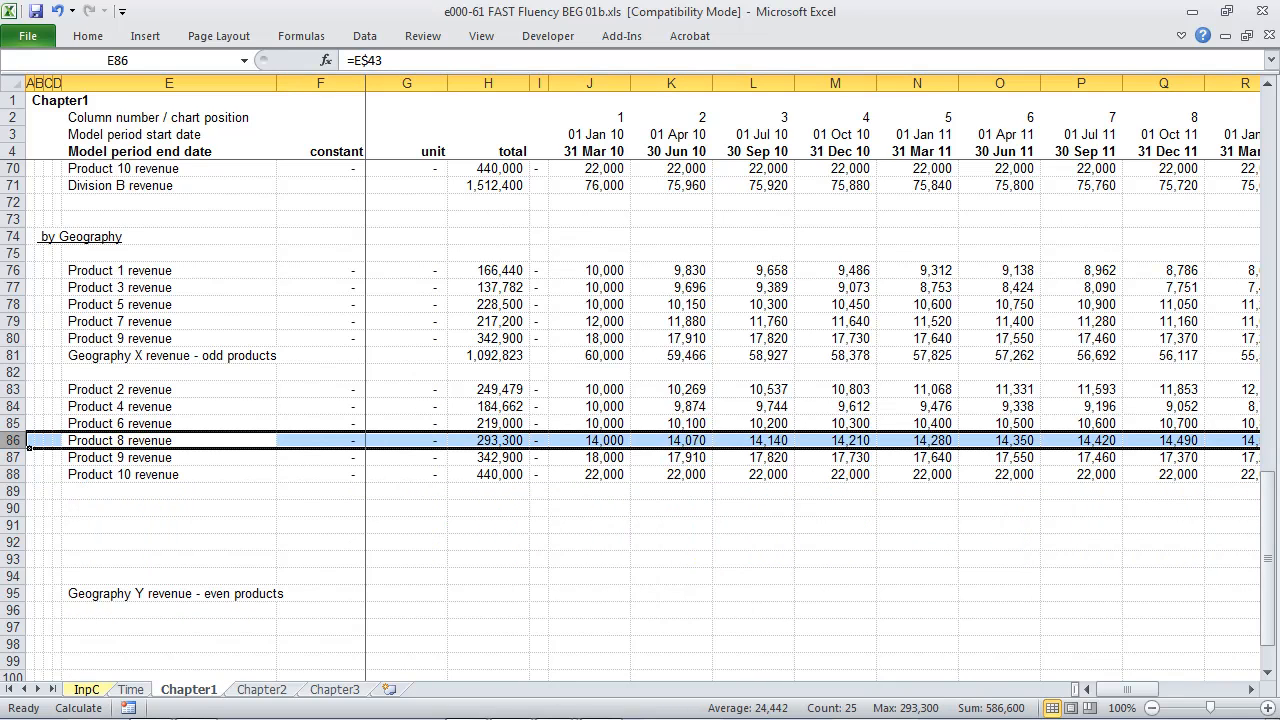
{"action": "key", "text": "Down"}
{"action": "key", "text": "shift+space"}
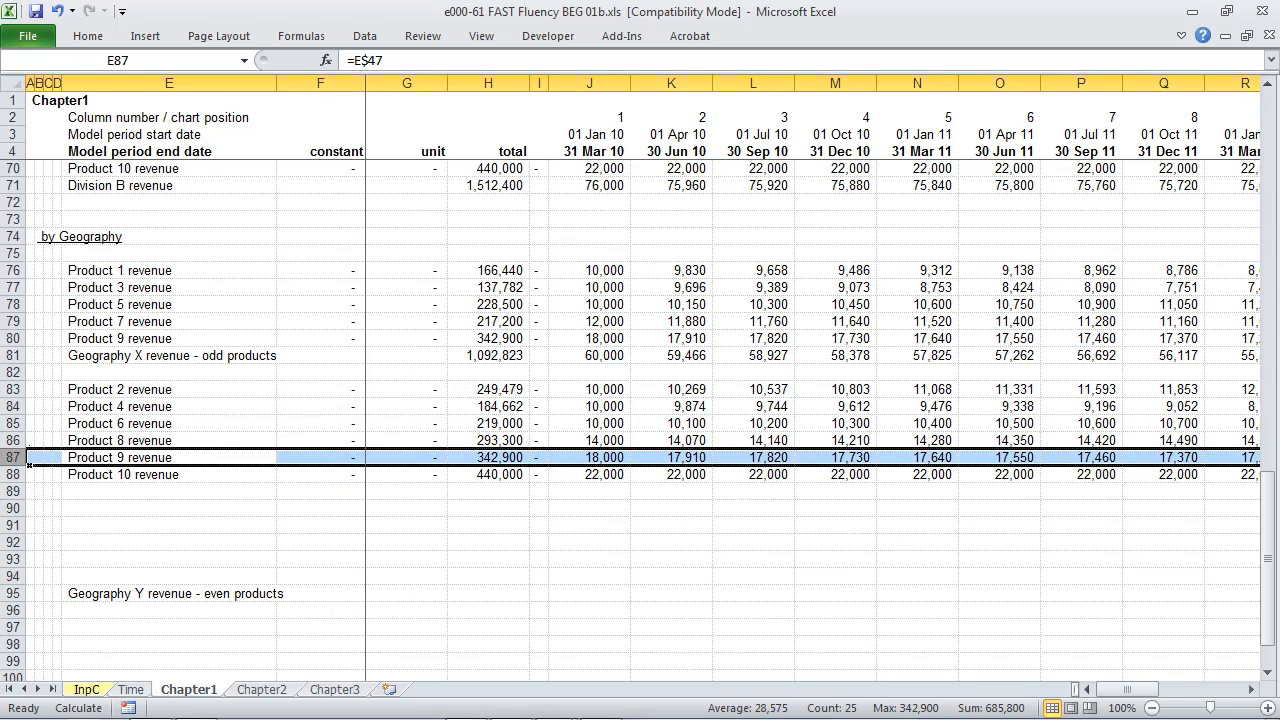
{"action": "key", "text": "ctrl+minus"}
Step: Delete the six blank rows between Product 10 revenue and the Geography Y revenue - even products line
{"action": "key", "text": "Down"}
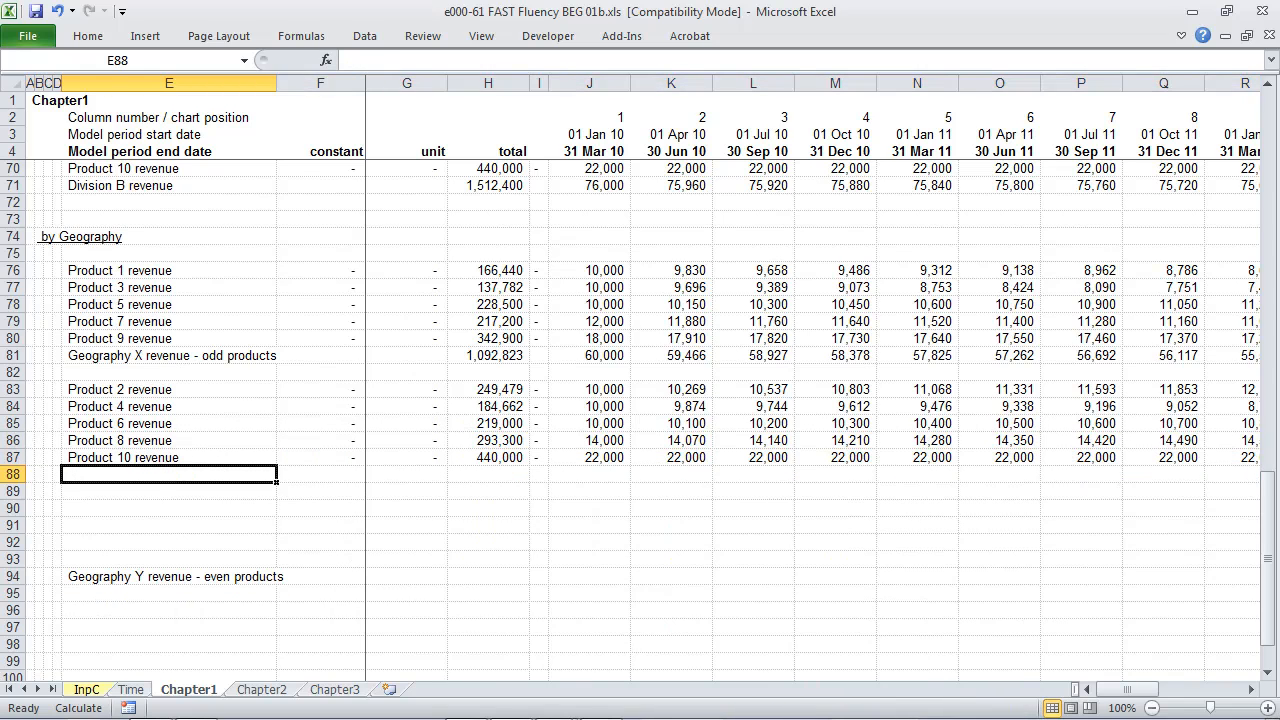
{"action": "key", "text": "shift+space"}
{"action": "key", "text": "shift+Down"}
{"action": "key", "text": "shift+Down"}
{"action": "key", "text": "shift+Down"}
{"action": "key", "text": "shift+Down"}
{"action": "key", "text": "shift+Down"}
{"action": "key", "text": "ctrl+minus"}
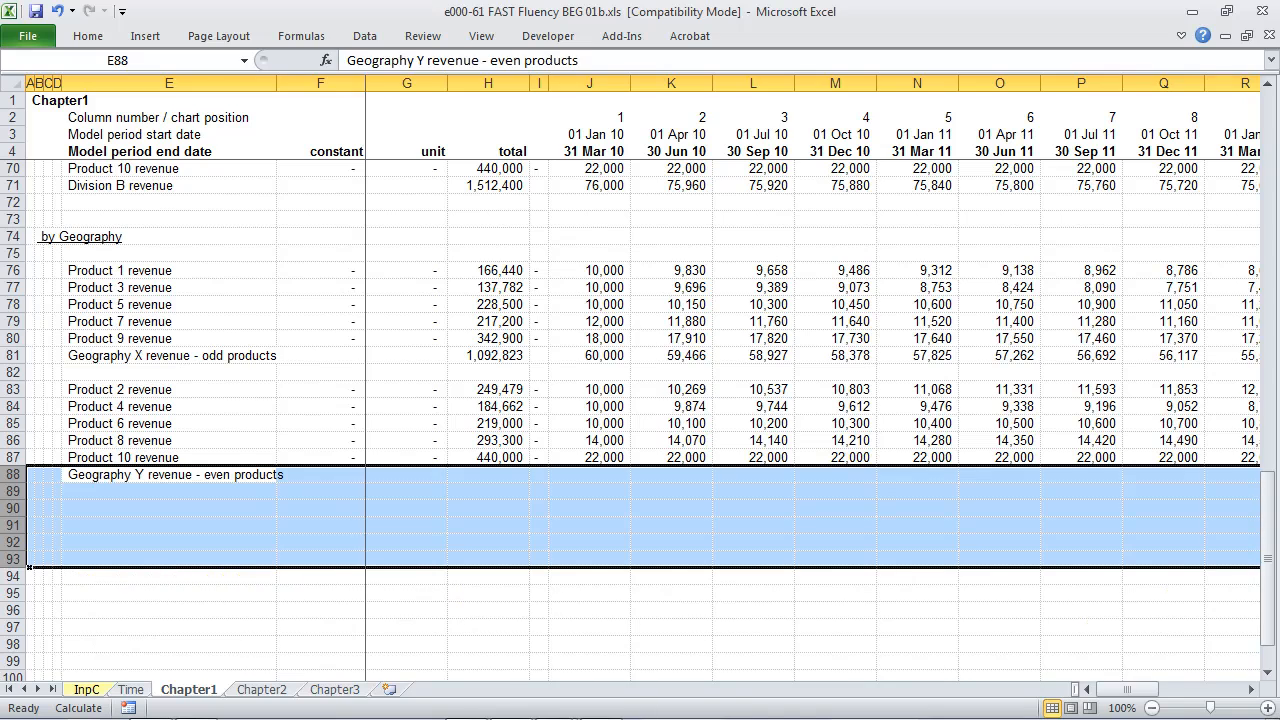
Step: Sum J83:J87 in J88 on the Geography Y revenue line and copy the formula across all periods to column AC
{"action": "key", "text": "Up"}
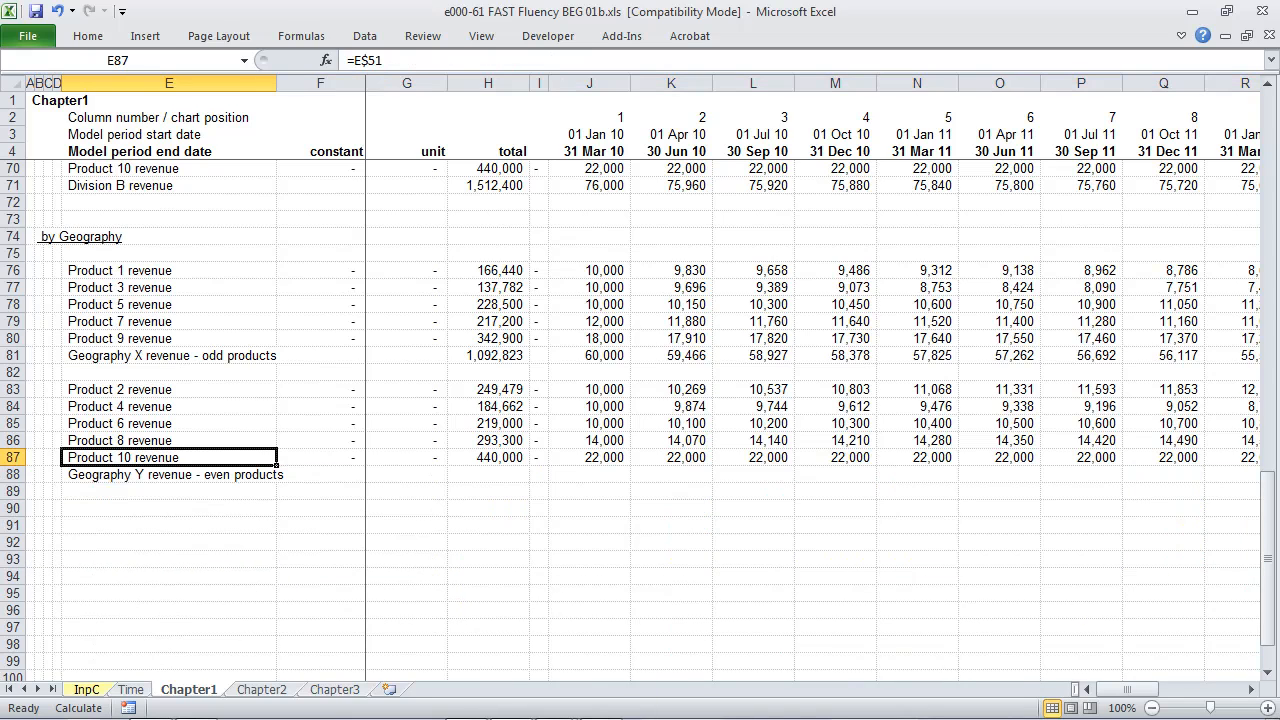
{"action": "key", "text": "Right"}
{"action": "key", "text": "Right"}
{"action": "key", "text": "Right"}
{"action": "key", "text": "Right"}
{"action": "key", "text": "Right"}
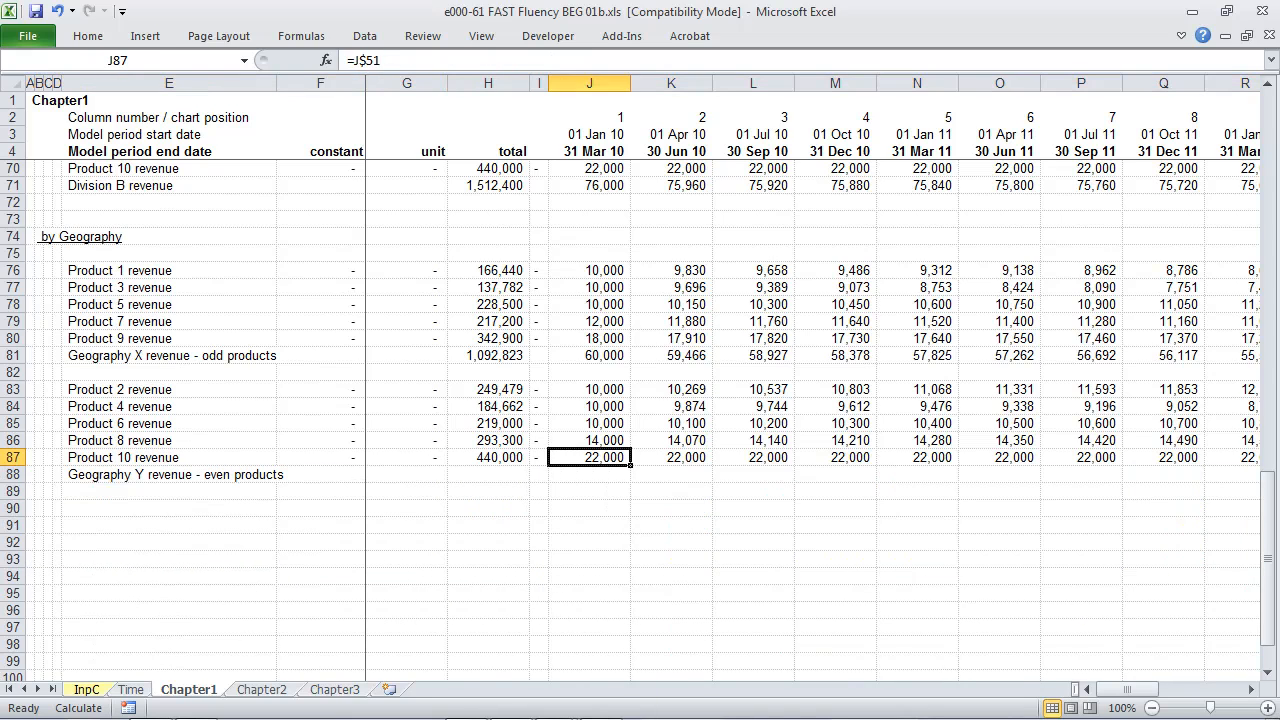
{"action": "key", "text": "Down"}
{"action": "key", "text": "alt+equal"}
{"action": "key", "text": "ctrl+Return"}
{"action": "key", "text": "ctrl+c"}
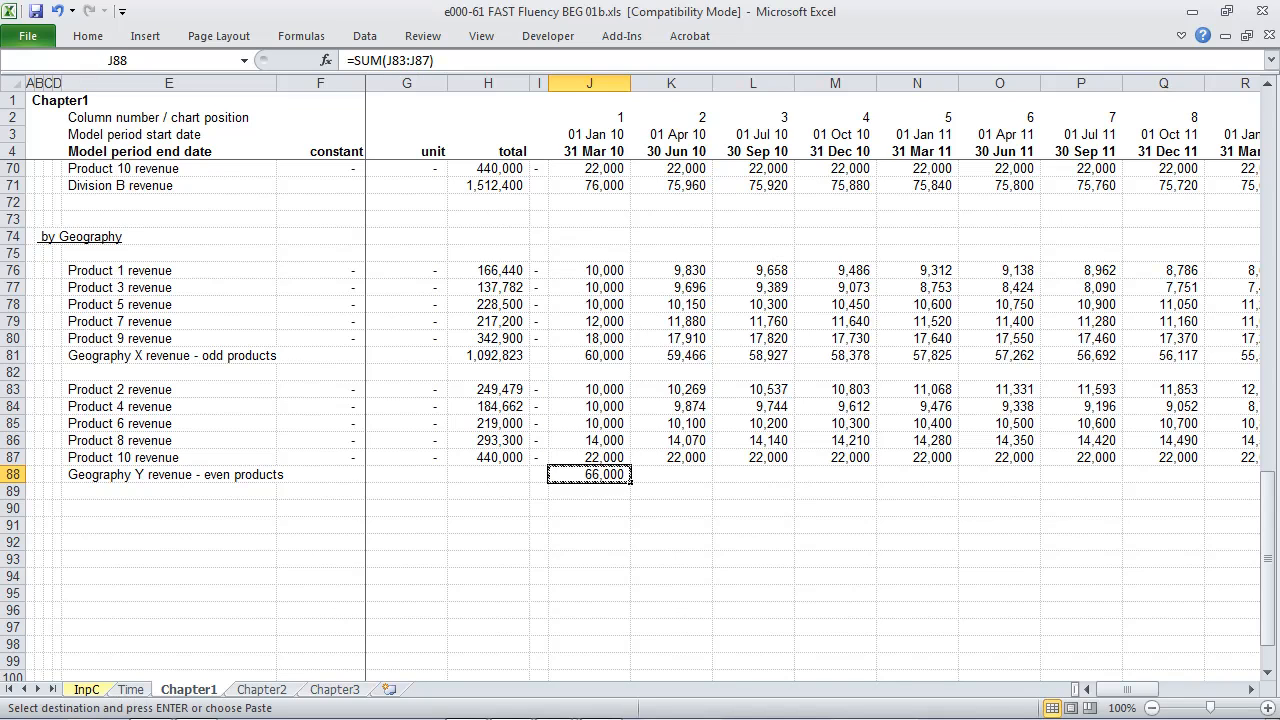
{"action": "key", "text": "ctrl+shift+Right"}
{"action": "key", "text": "Return"}
{"action": "key", "text": "Home"}
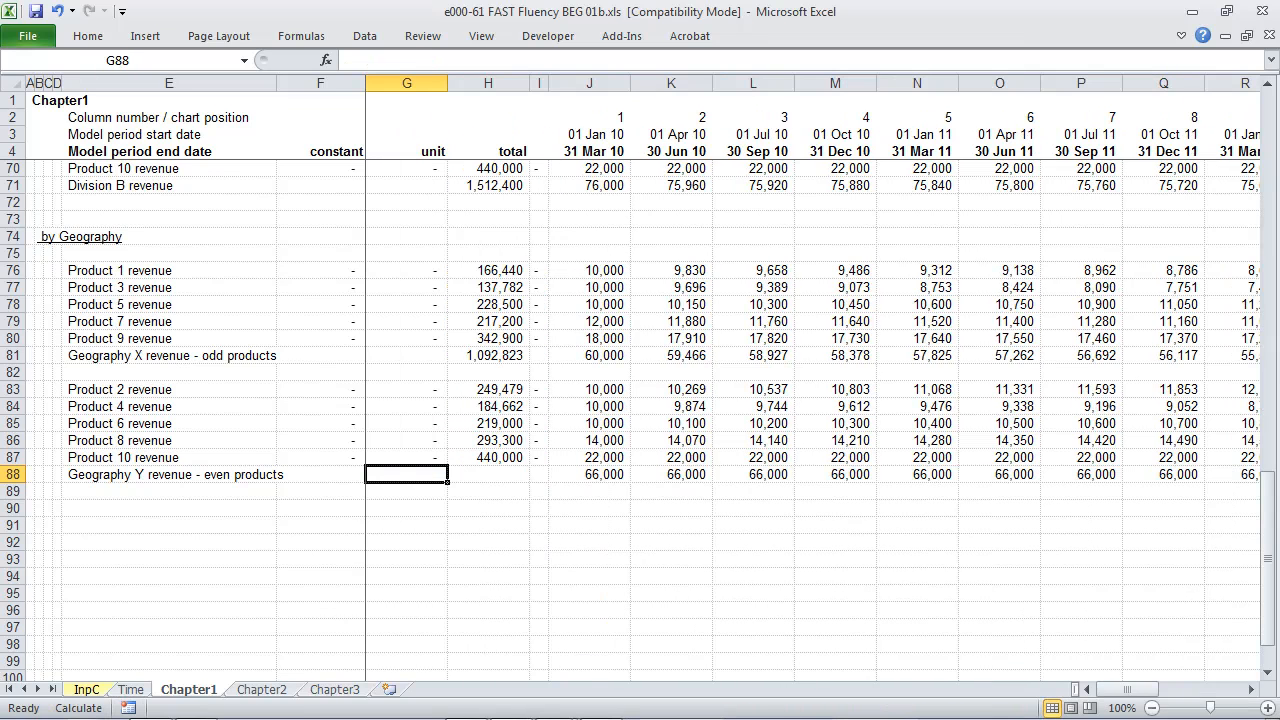
Step: Enter =SUM(J88:AC88) in the total column H88 of the Geography Y revenue line
{"action": "key", "text": "Right"}
{"action": "key", "text": "alt+equal"}
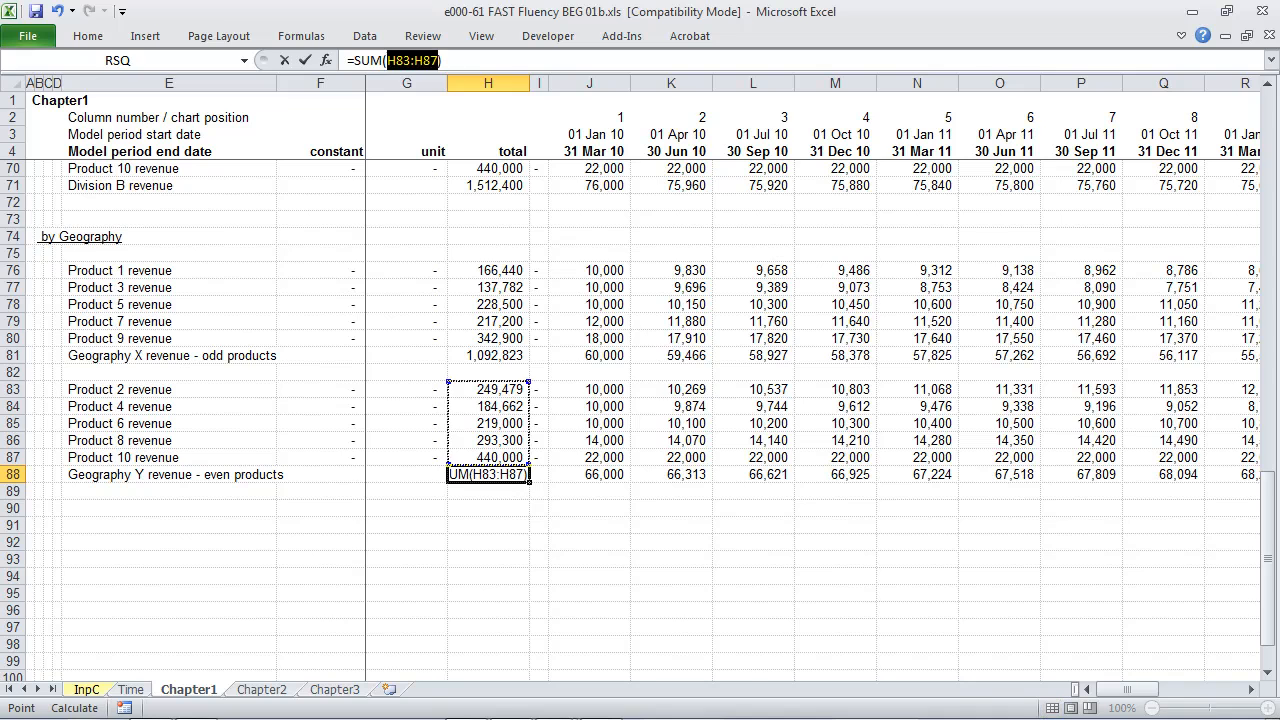
{"action": "key", "text": "Right"}
{"action": "key", "text": "Right"}
{"action": "key", "text": "Down"}
{"action": "key", "text": "Down"}
{"action": "key", "text": "Down"}
{"action": "key", "text": "Down"}
{"action": "key", "text": "Down"}
{"action": "key", "text": "ctrl+shift+Right"}
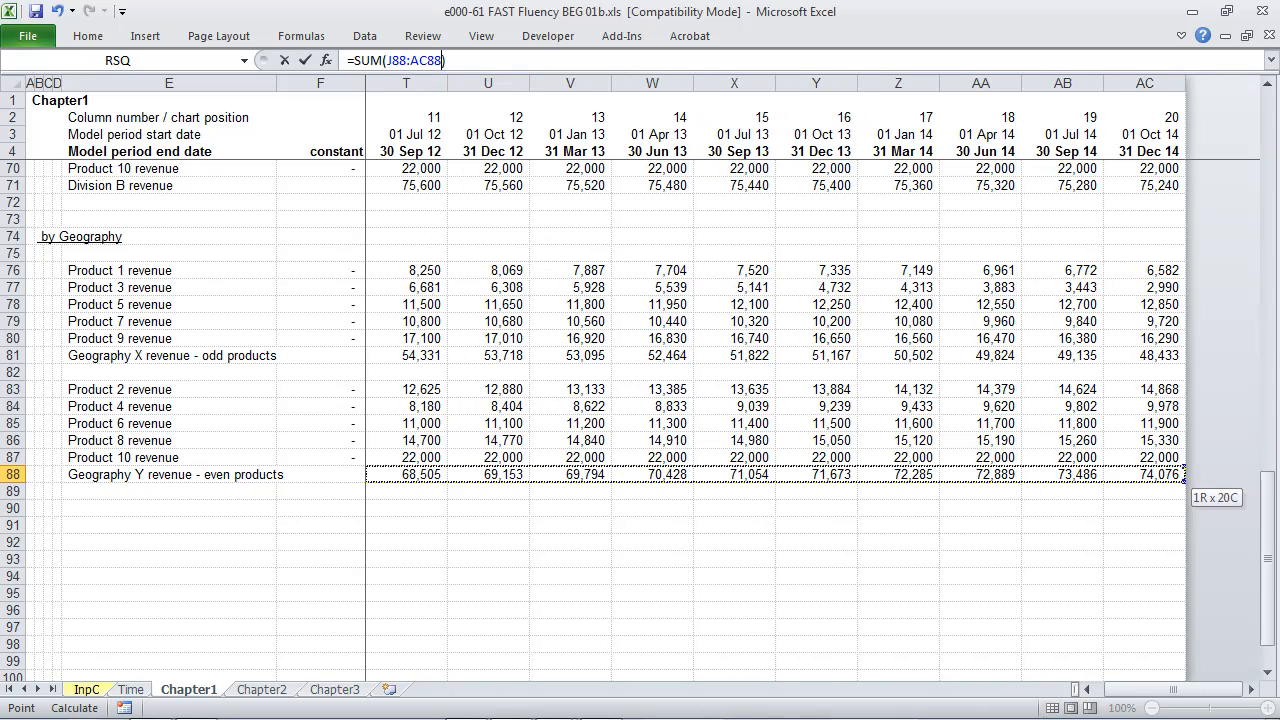
{"action": "key", "text": "ctrl+Return"}
{"action": "key", "text": "Left"}
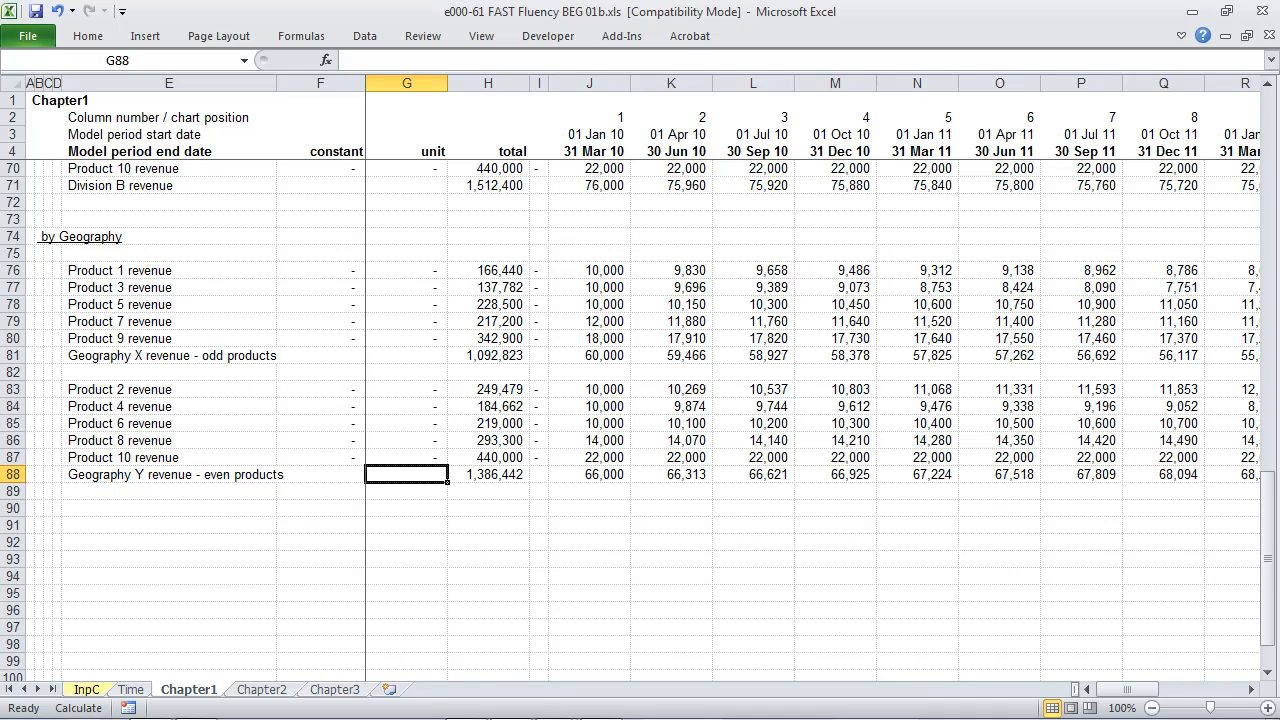
{"action": "key", "text": "Right"}
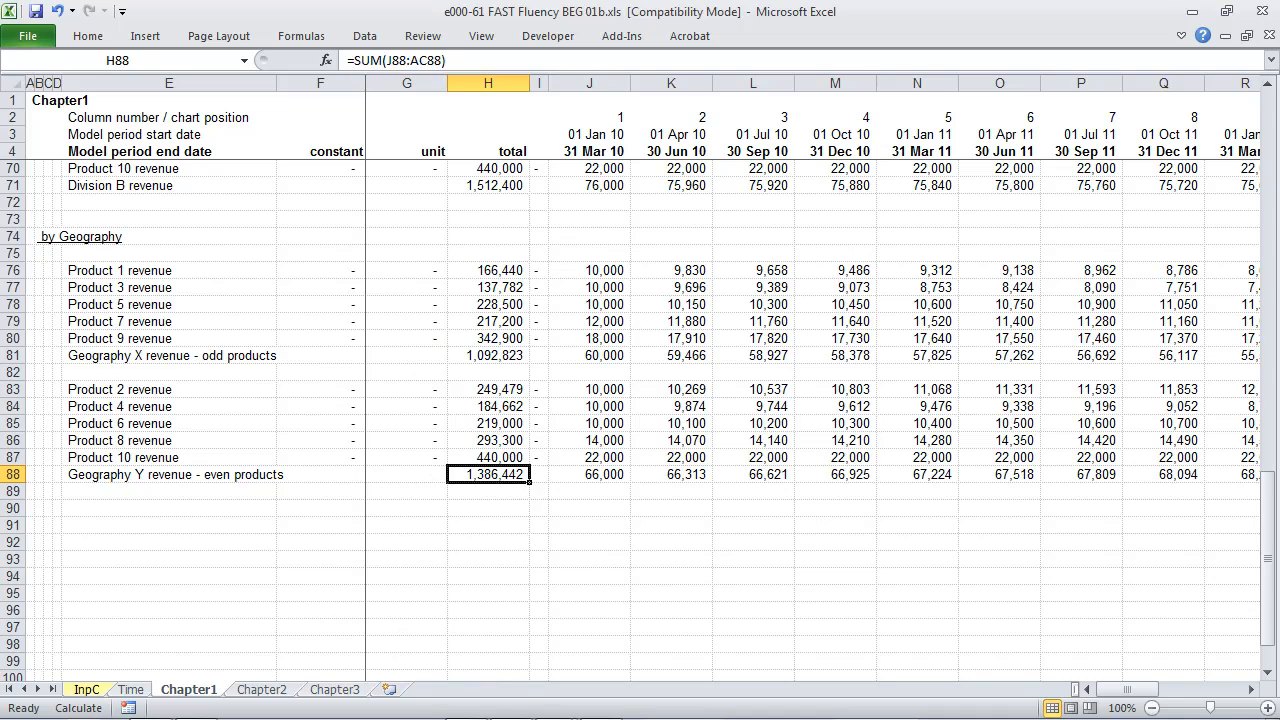
Step: Plot the Geography Y revenue values from J88 to AC88 as a column chart on a new chart sheet
{"action": "key", "text": "ctrl+Right"}
{"action": "key", "text": "ctrl+shift+Right"}
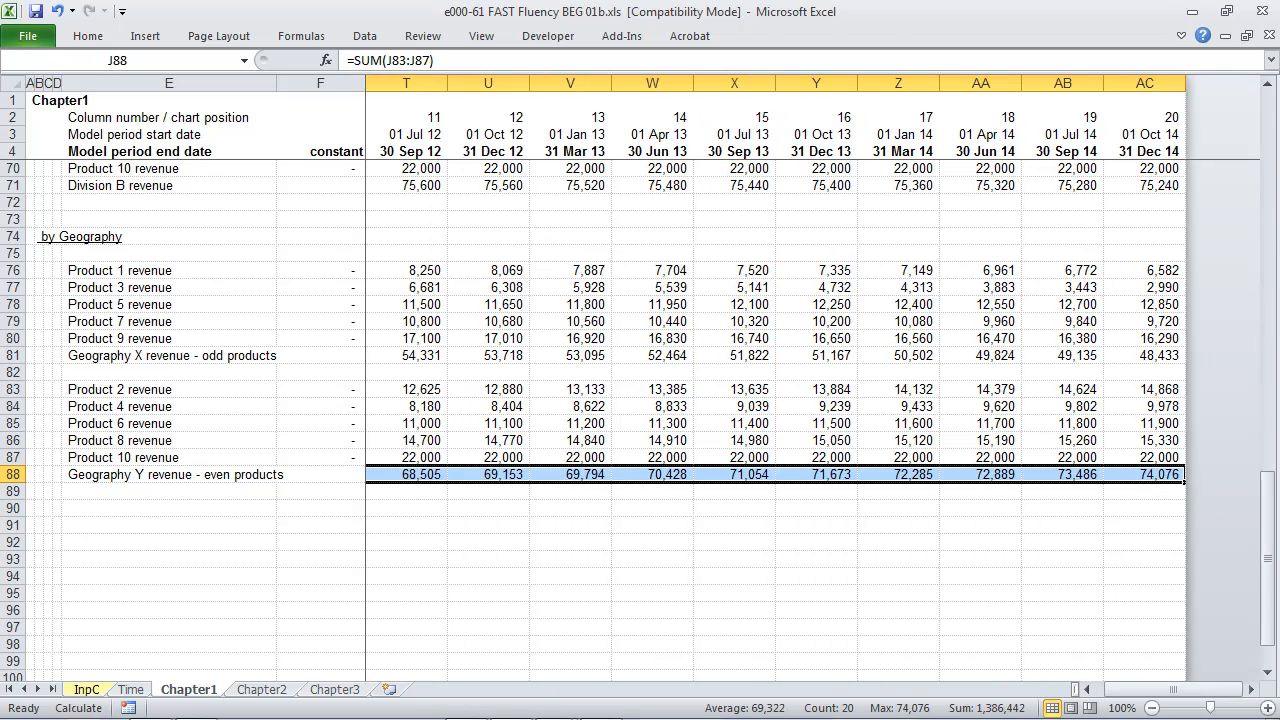
{"action": "key", "text": "F11"}
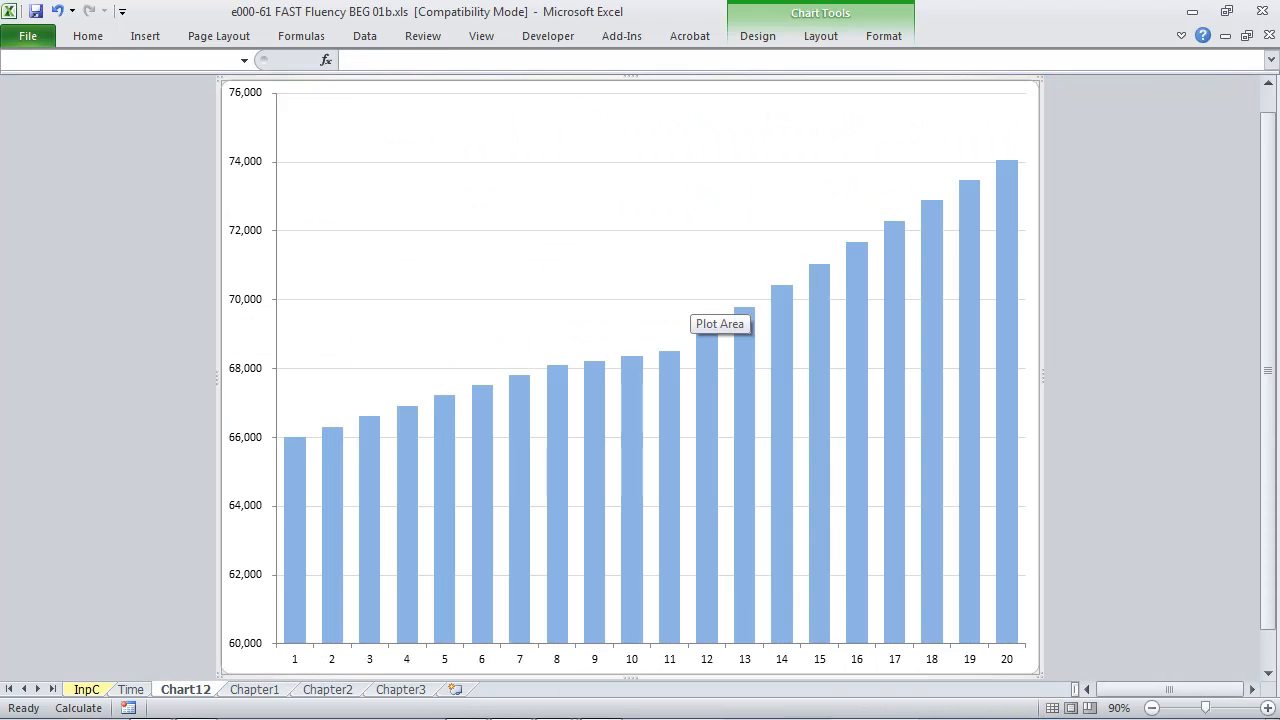
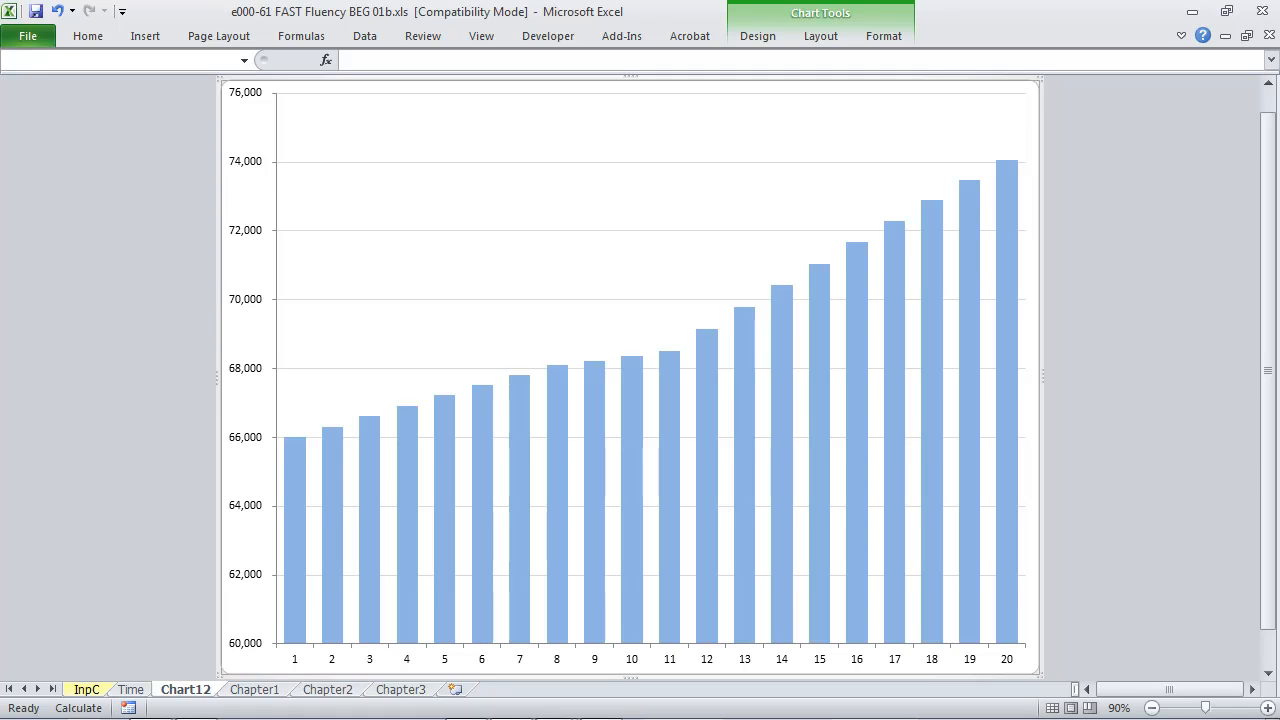
{"action": "mouse_move", "coordinate": [600, 418]}
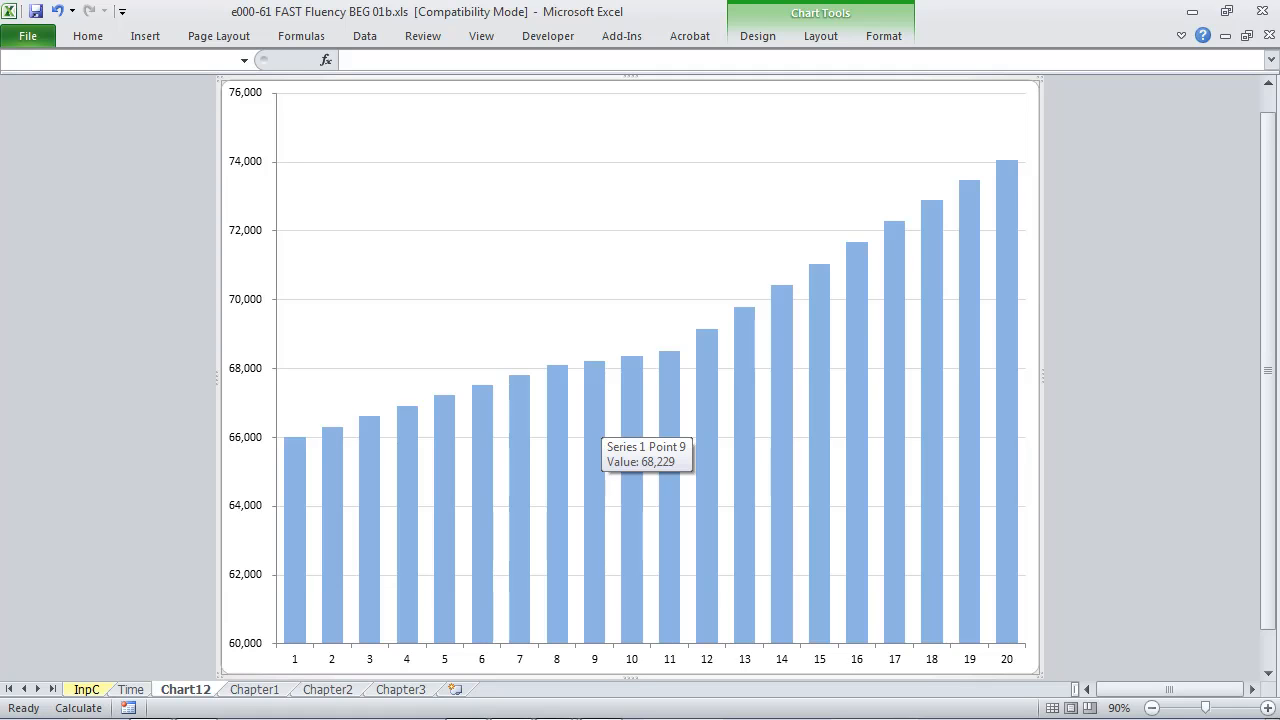
Step: Delete the Geography Y revenue chart sheet to return to the Chapter1 sheet
{"action": "key", "text": "alt"}
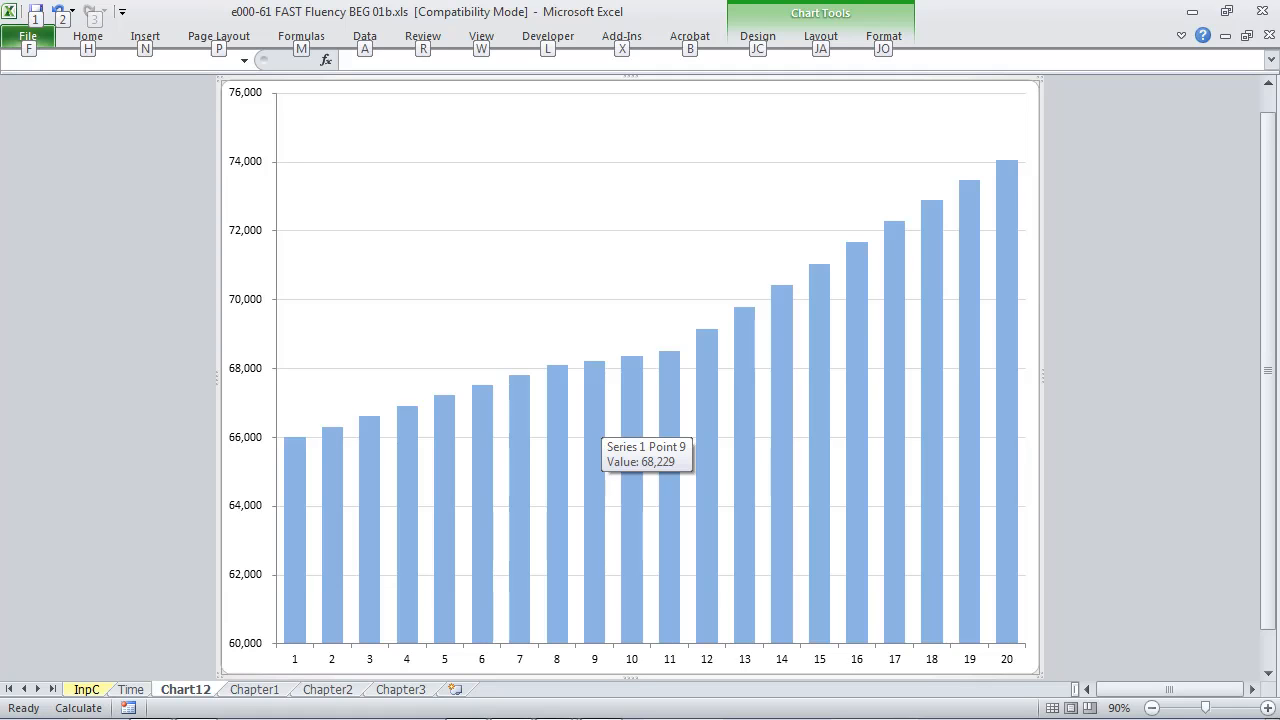
{"action": "key", "text": "e"}
{"action": "key", "text": "l"}
{"action": "key", "text": "Return"}
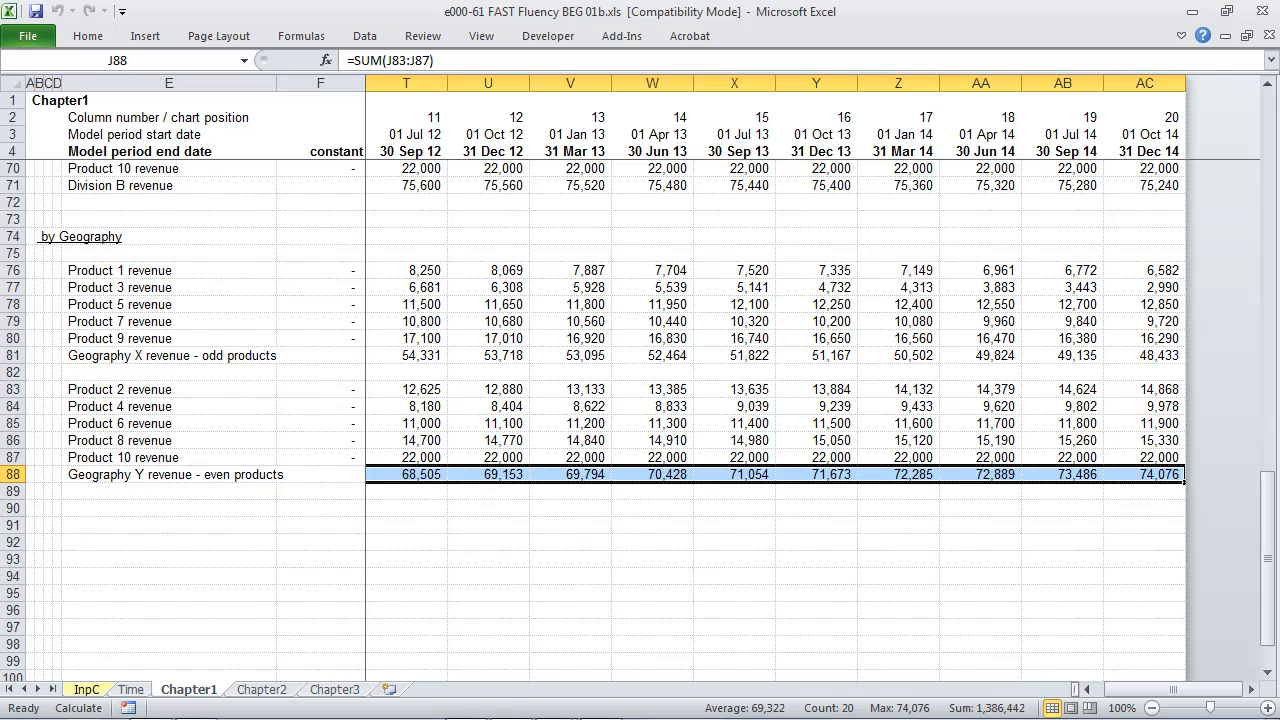
Step: Delete the extra blank row 65 between Division A revenue and the Product 6 revenue line
{"action": "key", "text": "Home"}
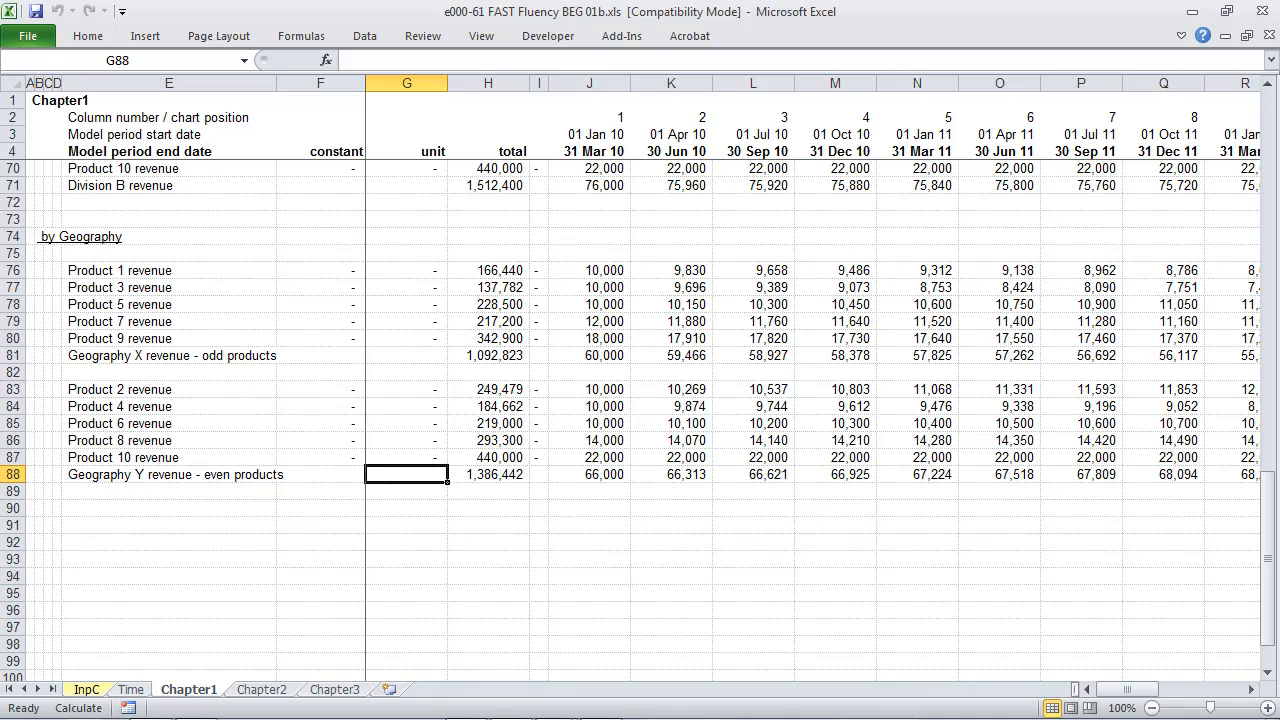
{"action": "key", "text": "Up"}
{"action": "key", "text": "Up"}
{"action": "key", "text": "Up"}
{"action": "key", "text": "Up"}
{"action": "key", "text": "Up"}
{"action": "key", "text": "Up"}
{"action": "key", "text": "Up"}
{"action": "key", "text": "Up"}
{"action": "key", "text": "Up"}
{"action": "key", "text": "Up"}
{"action": "key", "text": "Up"}
{"action": "key", "text": "Up"}
{"action": "key", "text": "Up"}
{"action": "key", "text": "Up"}
{"action": "key", "text": "Up"}
{"action": "key", "text": "Up"}
{"action": "key", "text": "Up"}
{"action": "key", "text": "Up"}
{"action": "key", "text": "Up"}
{"action": "key", "text": "Up"}
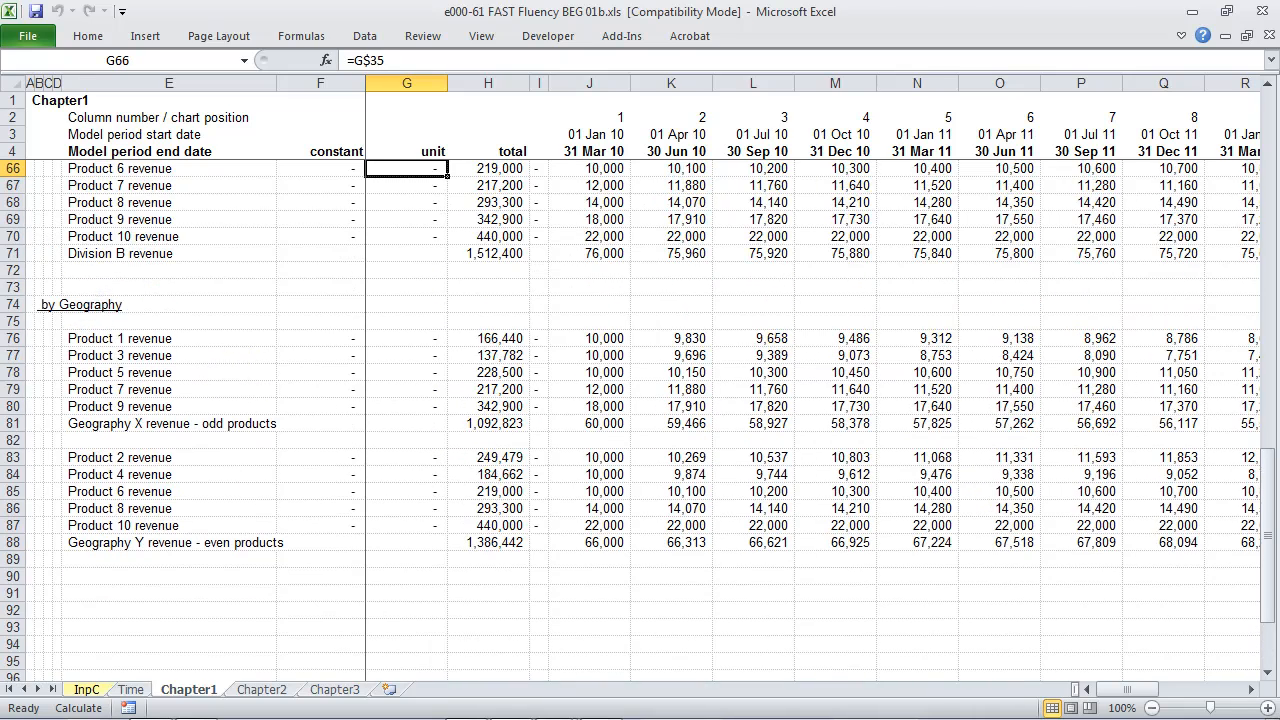
{"action": "key", "text": "Up"}
{"action": "key", "text": "Down"}
{"action": "key", "text": "Down"}
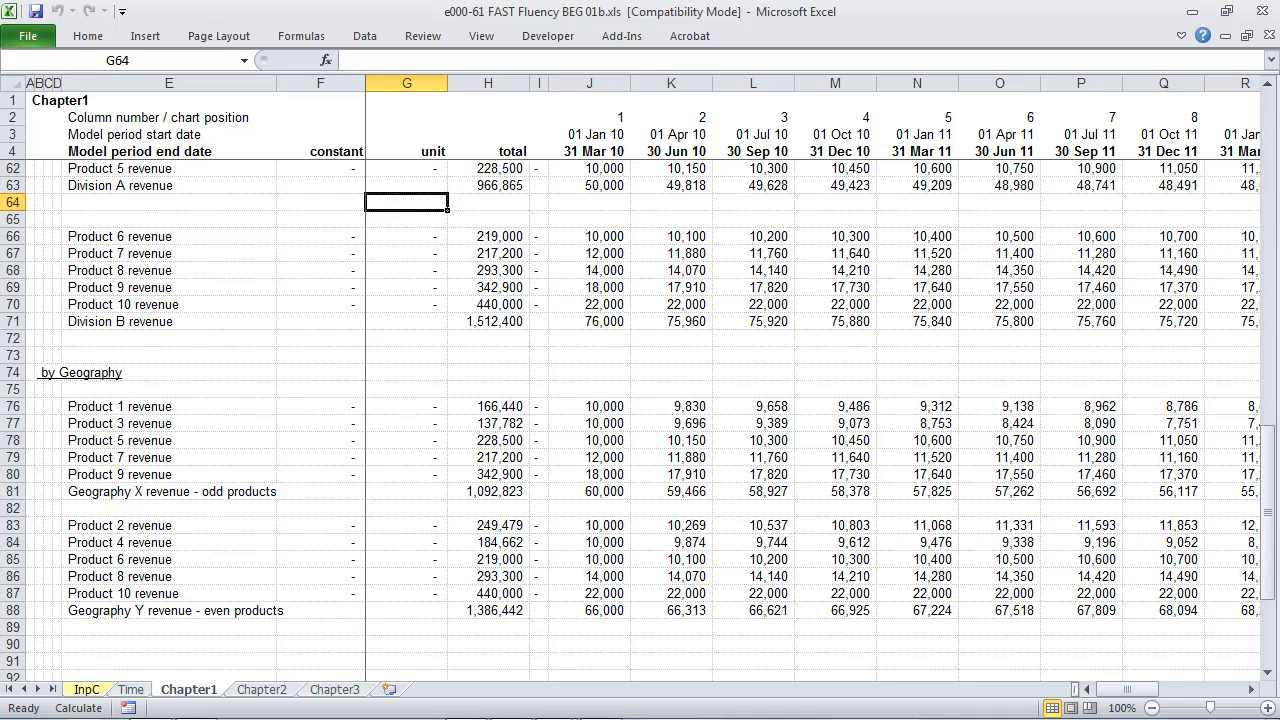
{"action": "key", "text": "Down"}
{"action": "key", "text": "shift+space"}
{"action": "key", "text": "ctrl+minus"}
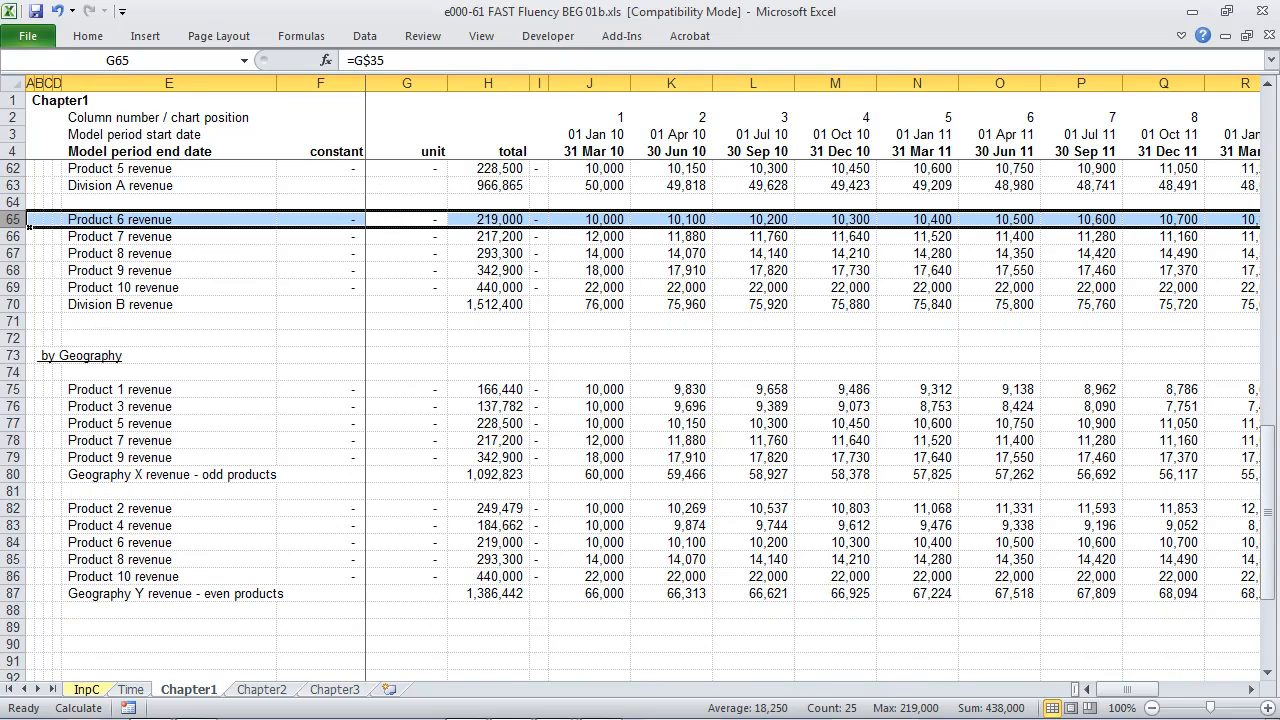
Step: Try deleting rows 65 to 71, from Product 6 revenue through the blank row below Division B revenue, and undo the deletion
{"action": "key", "text": "Up"}
{"action": "key", "text": "Up"}
{"action": "key", "text": "Up"}
{"action": "key", "text": "Up"}
{"action": "key", "text": "Up"}
{"action": "key", "text": "Down"}
{"action": "key", "text": "Down"}
{"action": "key", "text": "Down"}
{"action": "key", "text": "Down"}
{"action": "key", "text": "Down"}
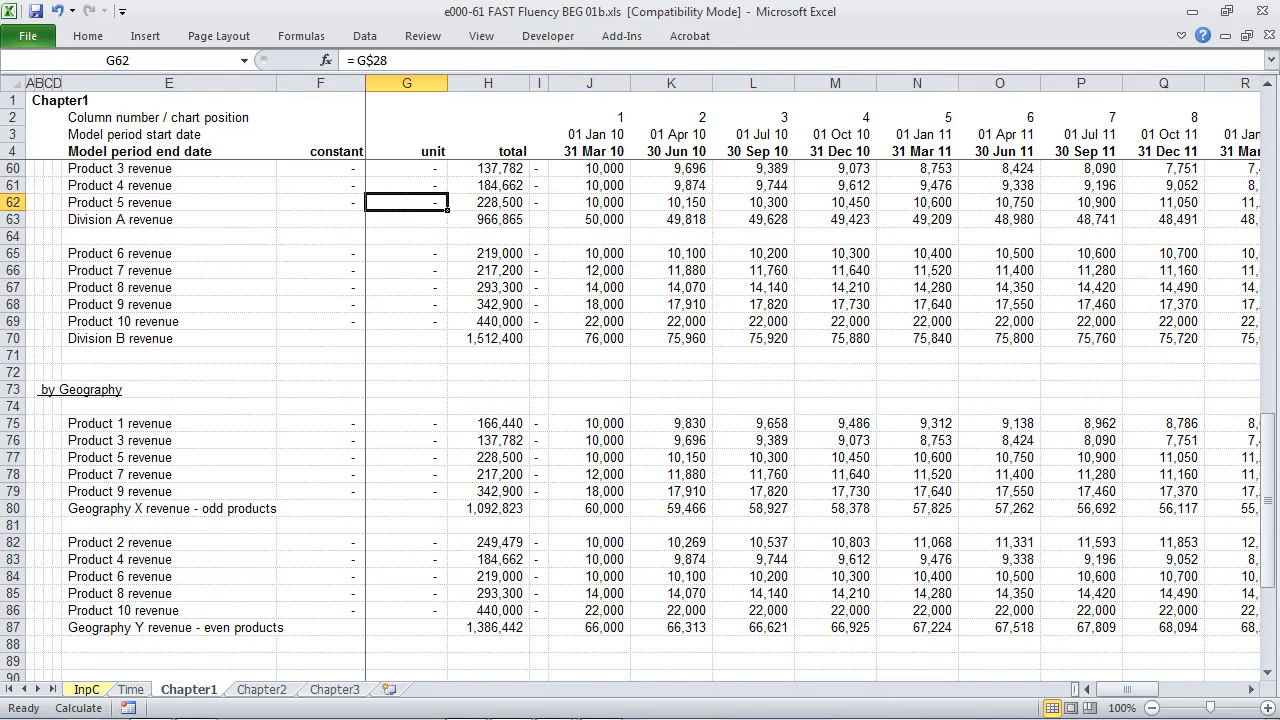
{"action": "key", "text": "shift+space"}
{"action": "key", "text": "shift+Down"}
{"action": "key", "text": "shift+Down"}
{"action": "left_click_drag", "start_coordinate": [30, 295], "coordinate": [30, 363]}
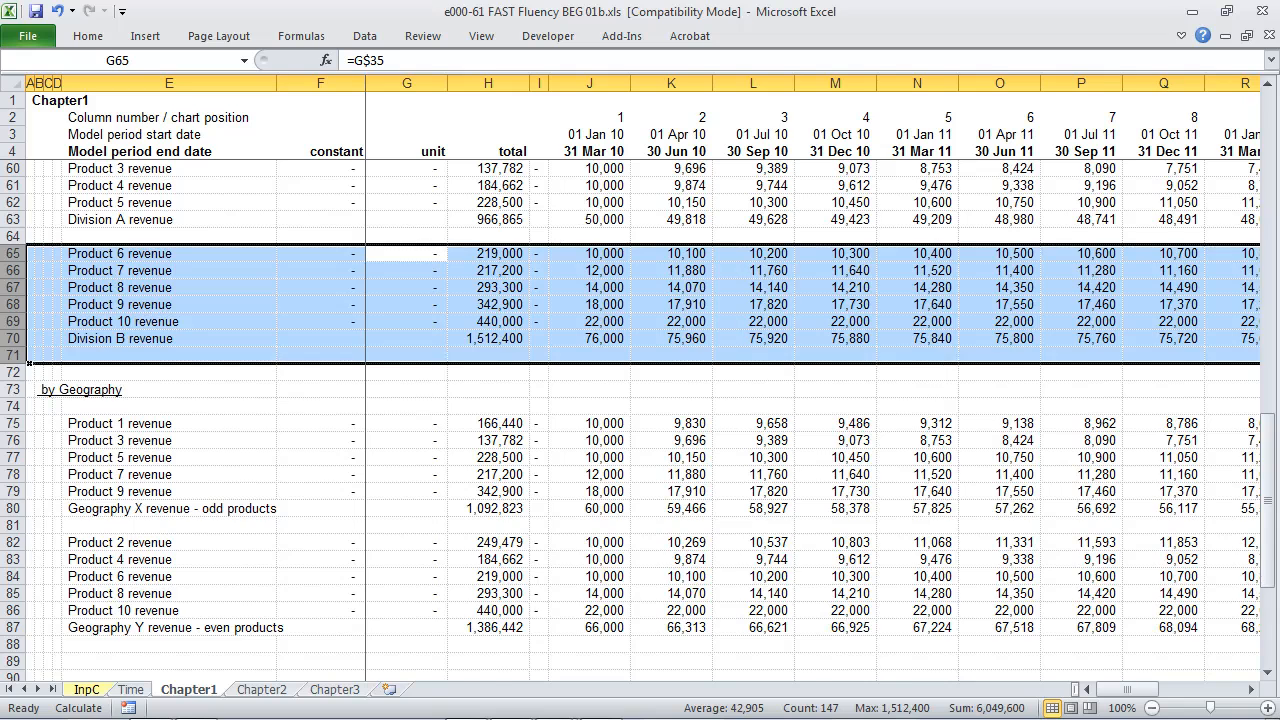
{"action": "key", "text": "ctrl+minus"}
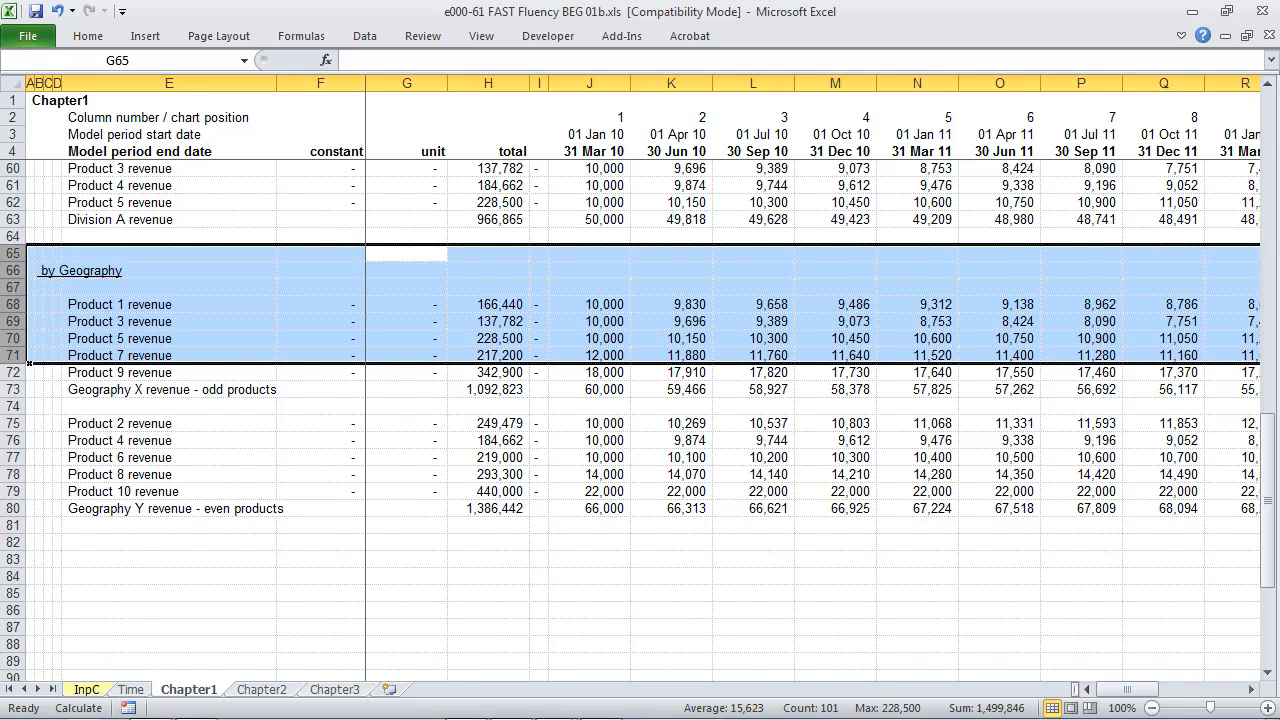
{"action": "key", "text": "ctrl+z"}
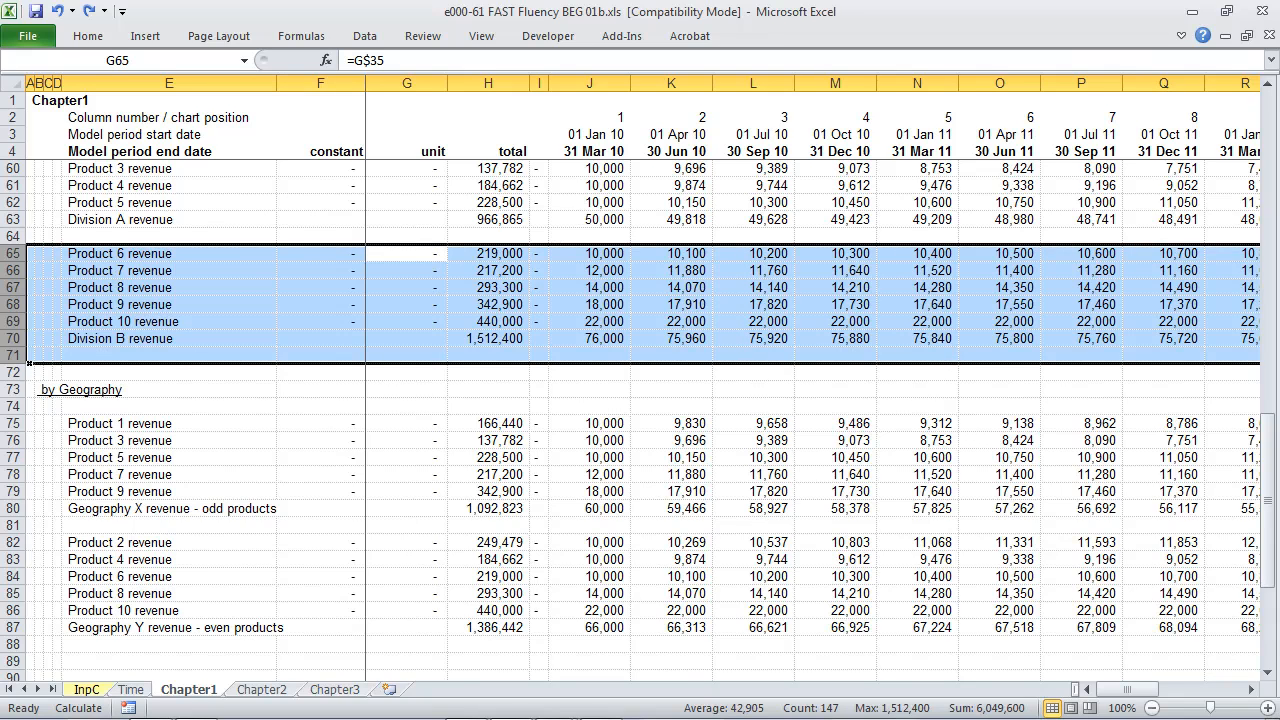
{"action": "key", "text": "Up"}
{"action": "key", "text": "Up"}
{"action": "key", "text": "Up"}
{"action": "key", "text": "Up"}
{"action": "key", "text": "Up"}
{"action": "key", "text": "Up"}
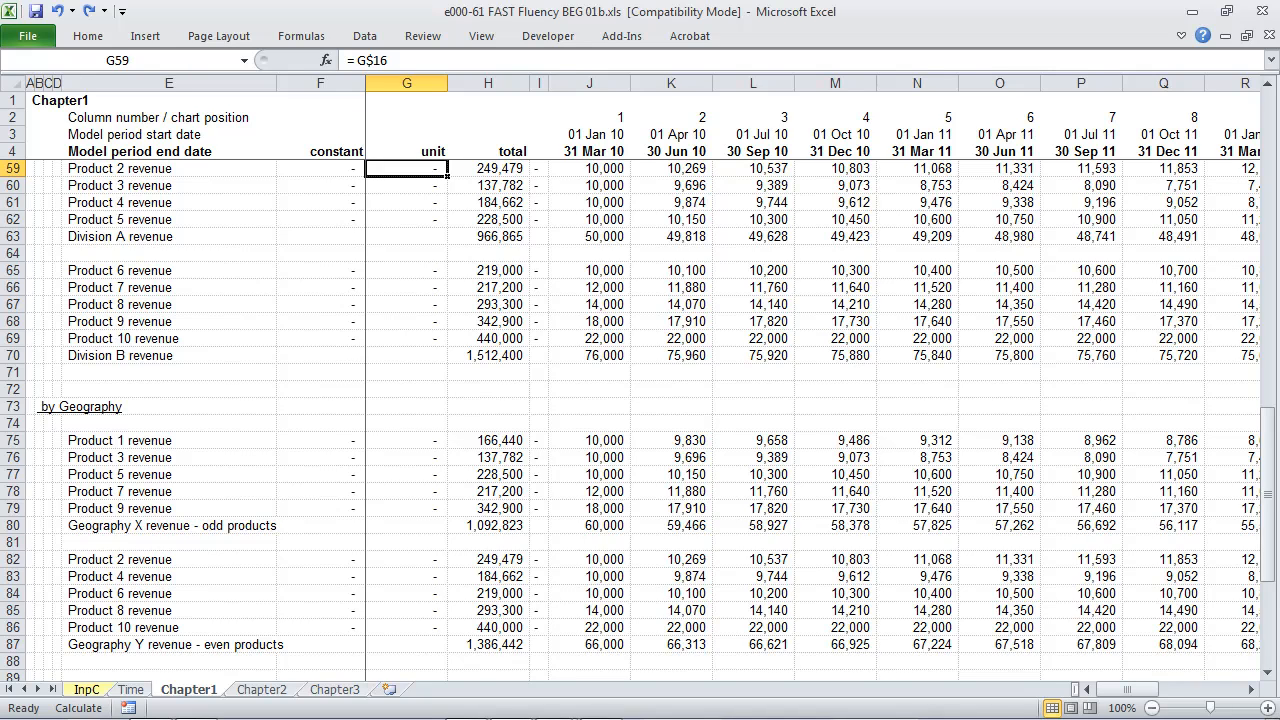
Step: Insert three blank rows between the Product 6 revenue and Product 7 revenue lines of the Division B revenue block
{"action": "key", "text": "Down"}
{"action": "key", "text": "Down"}
{"action": "key", "text": "Down"}
{"action": "key", "text": "Down"}
{"action": "key", "text": "Down"}
{"action": "key", "text": "Down"}
{"action": "key", "text": "Down"}
{"action": "key", "text": "Left"}
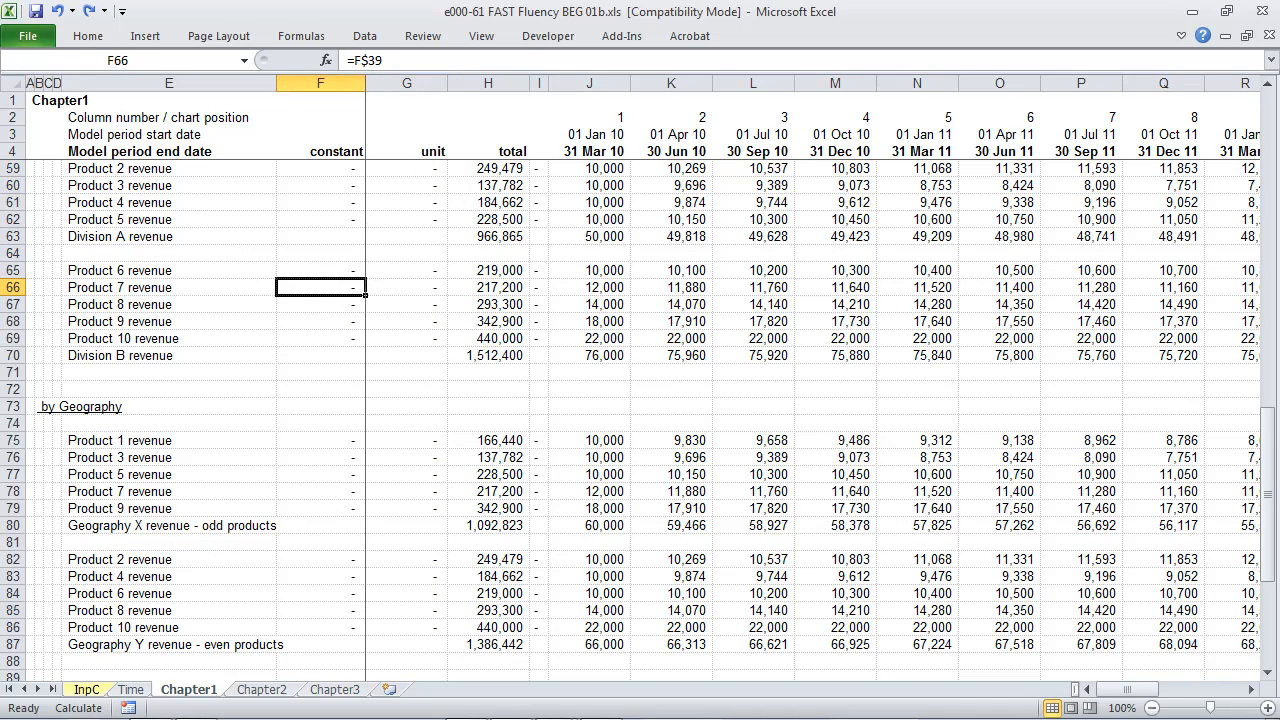
{"action": "key", "text": "Left"}
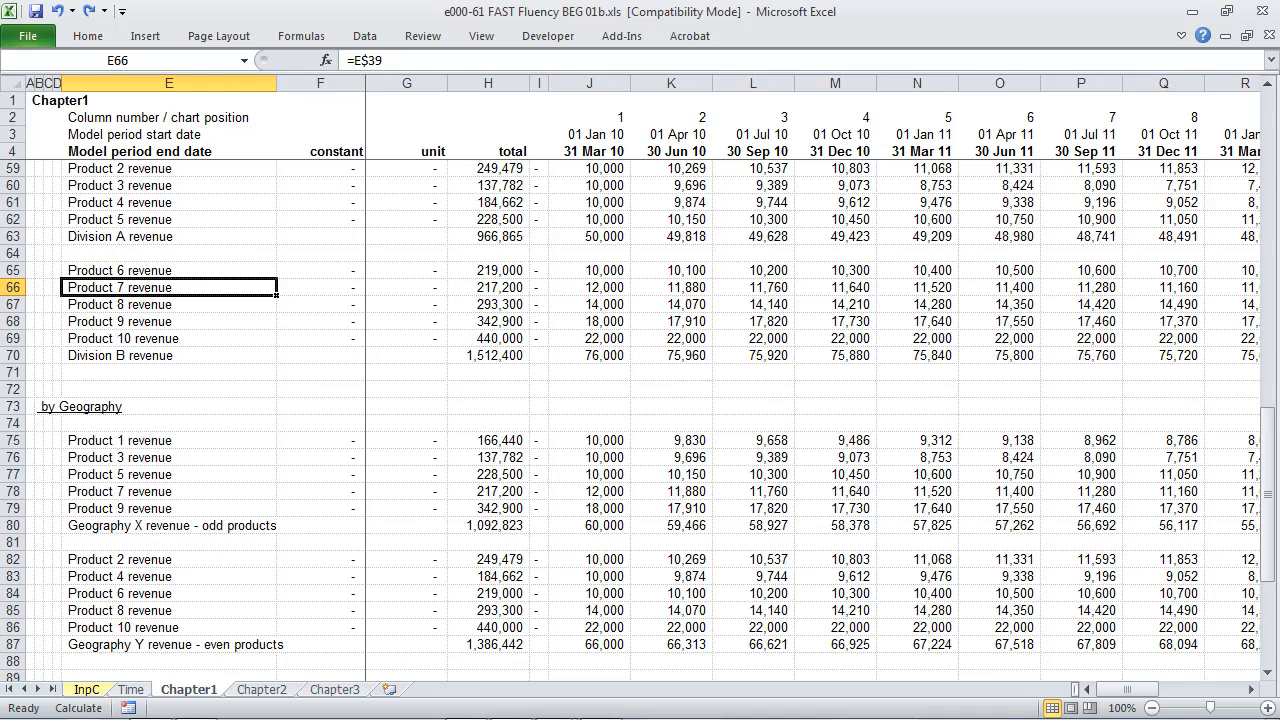
{"action": "key", "text": "shift+Down"}
{"action": "key", "text": "alt+i"}
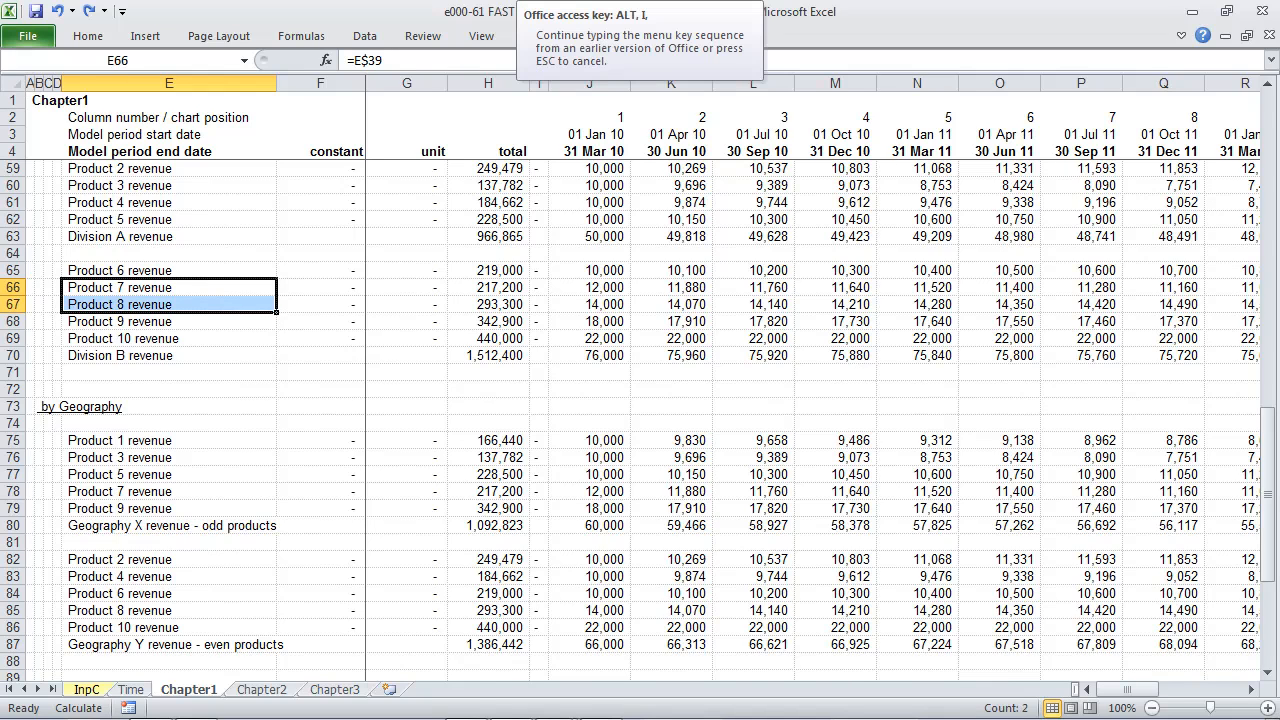
{"action": "key", "text": "r"}
{"action": "key", "text": "alt+i"}
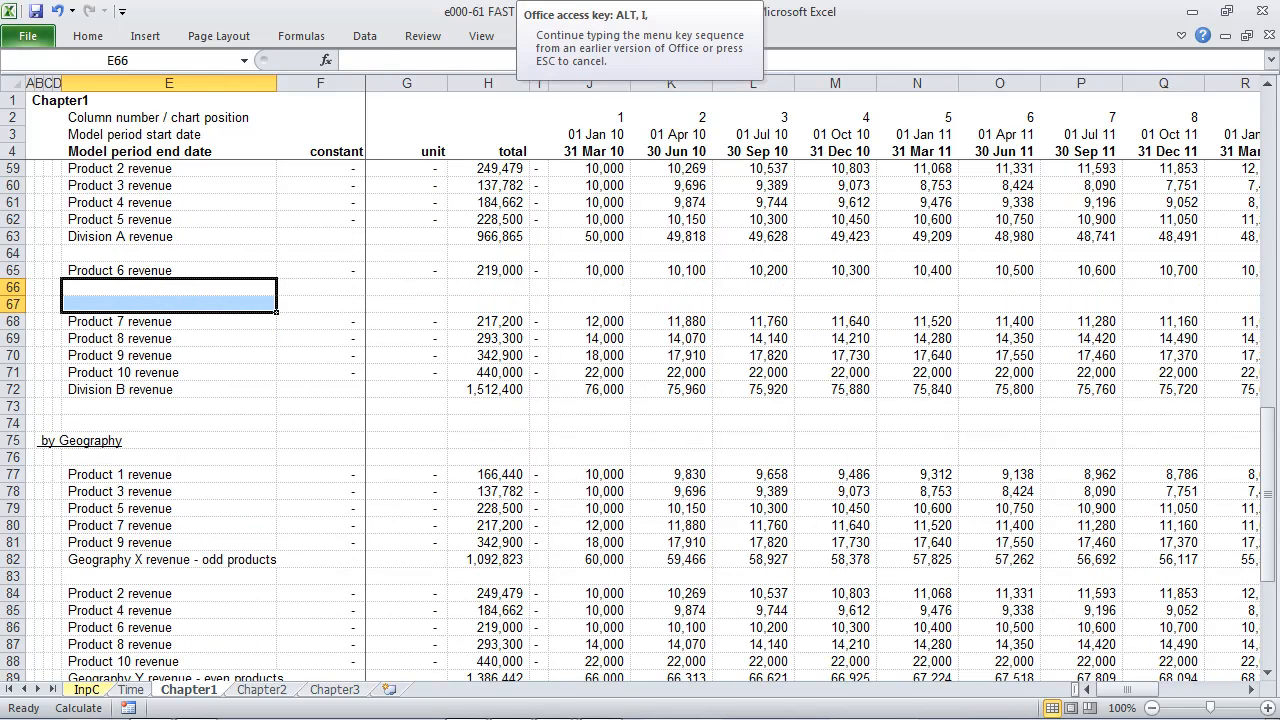
{"action": "key", "text": "Escape"}
{"action": "key", "text": "Right"}
{"action": "key", "text": "Left"}
{"action": "key", "text": "alt+i"}
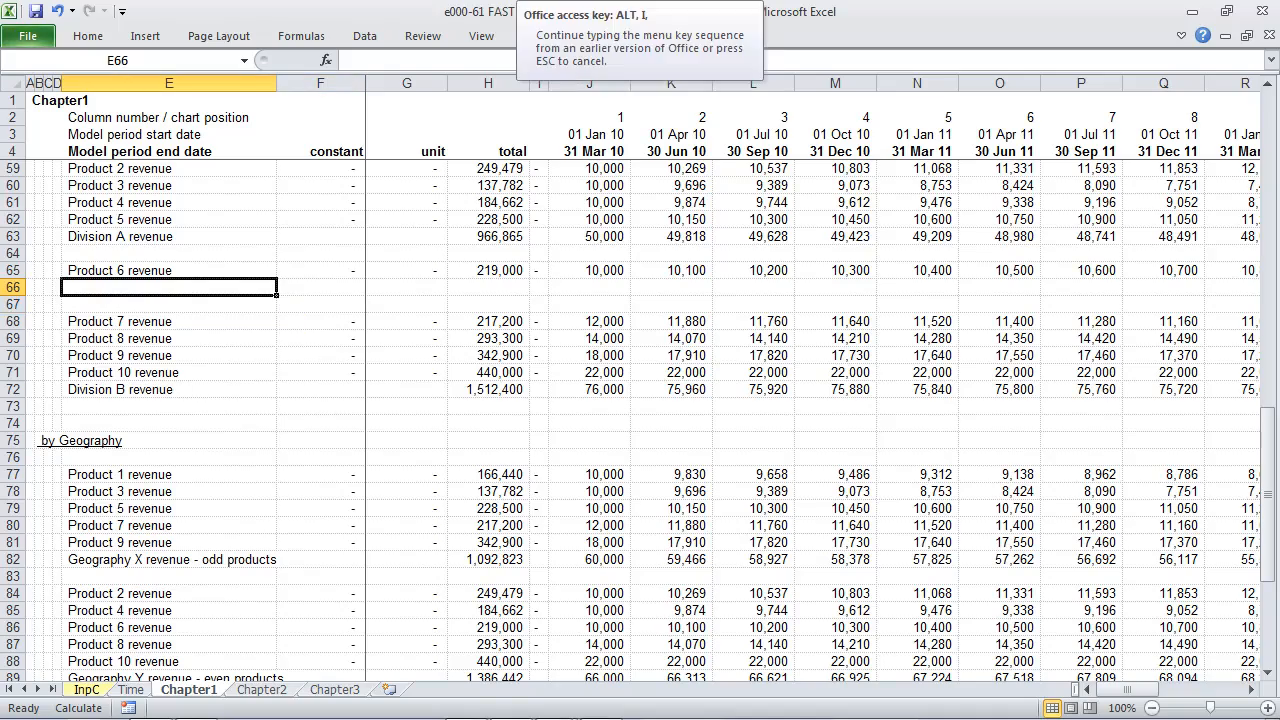
{"action": "type", "text": "r"}
Step: Label the first new row "Product 6b revenue" in E66 and copy the label into the two rows below
{"action": "type", "text": "Pr"}
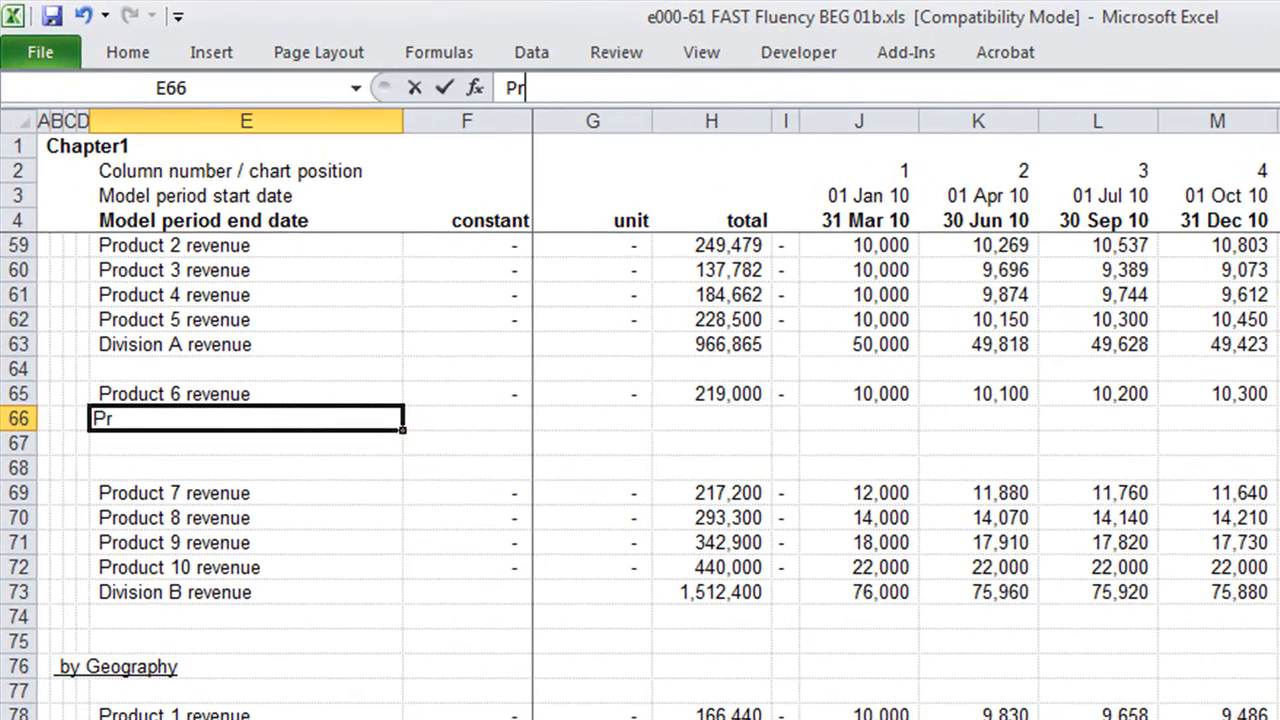
{"action": "type", "text": "oduct 6b"}
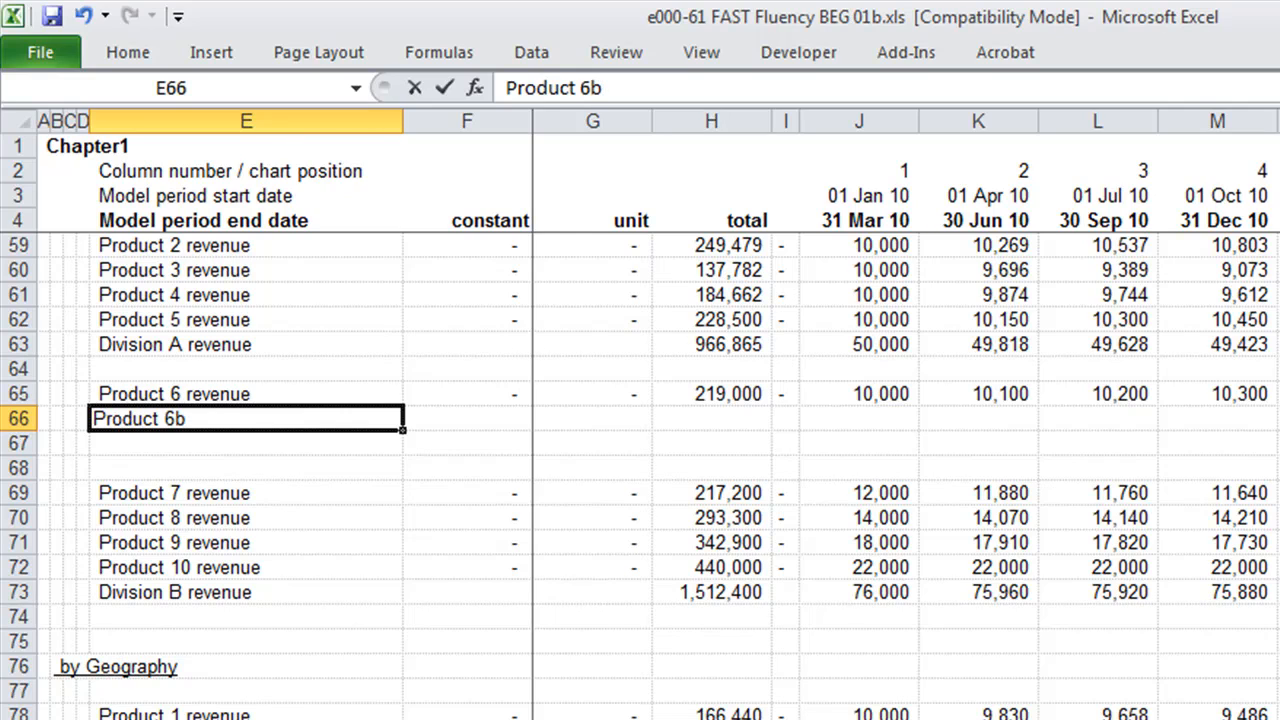
{"action": "type", "text": " revenue"}
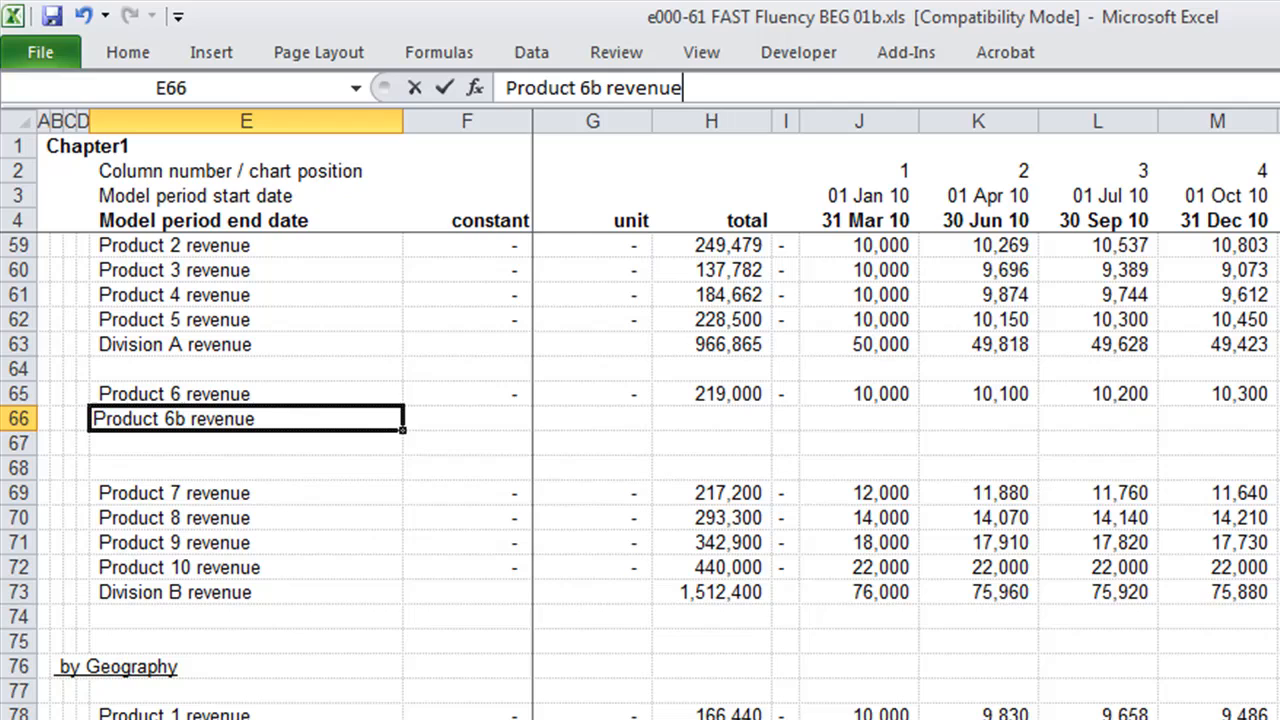
{"action": "key", "text": "ctrl+Return"}
{"action": "key", "text": "ctrl+c"}
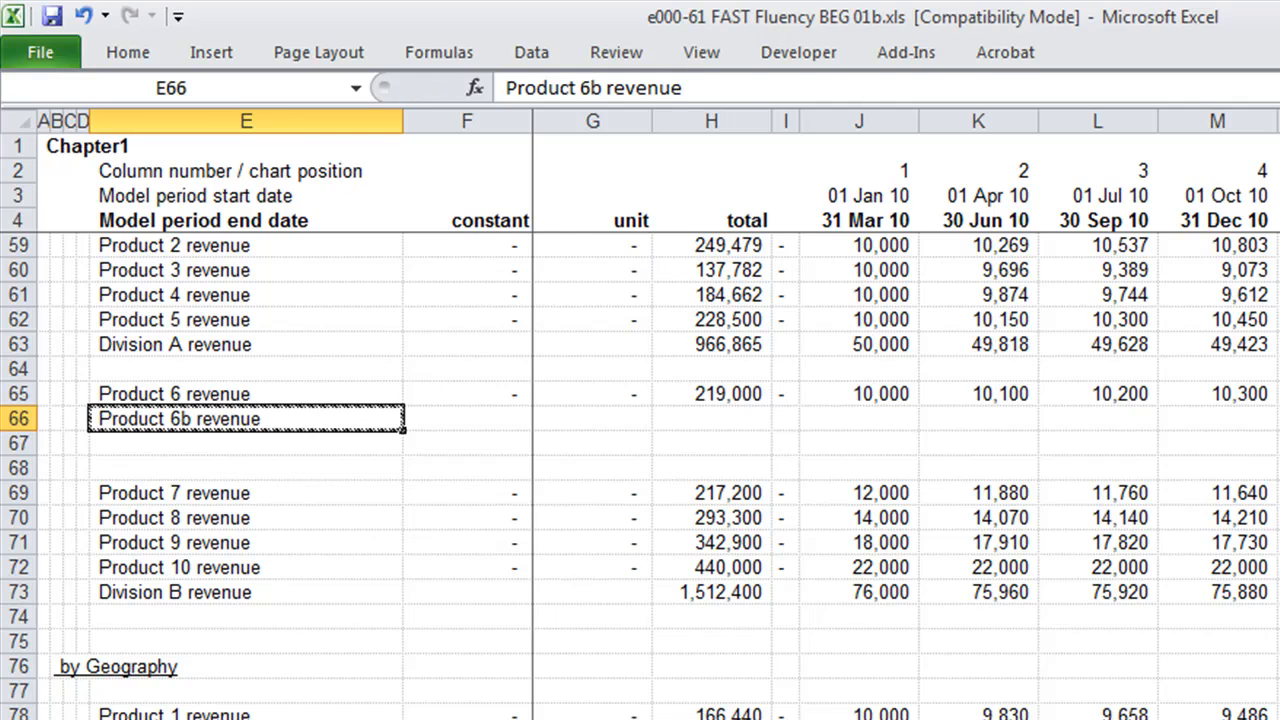
{"action": "key", "text": "shift+Down"}
{"action": "key", "text": "shift+Down"}
{"action": "key", "text": "Return"}
Step: Change the label in E67 to "Product 6c revenue"
{"action": "key", "text": "Down"}
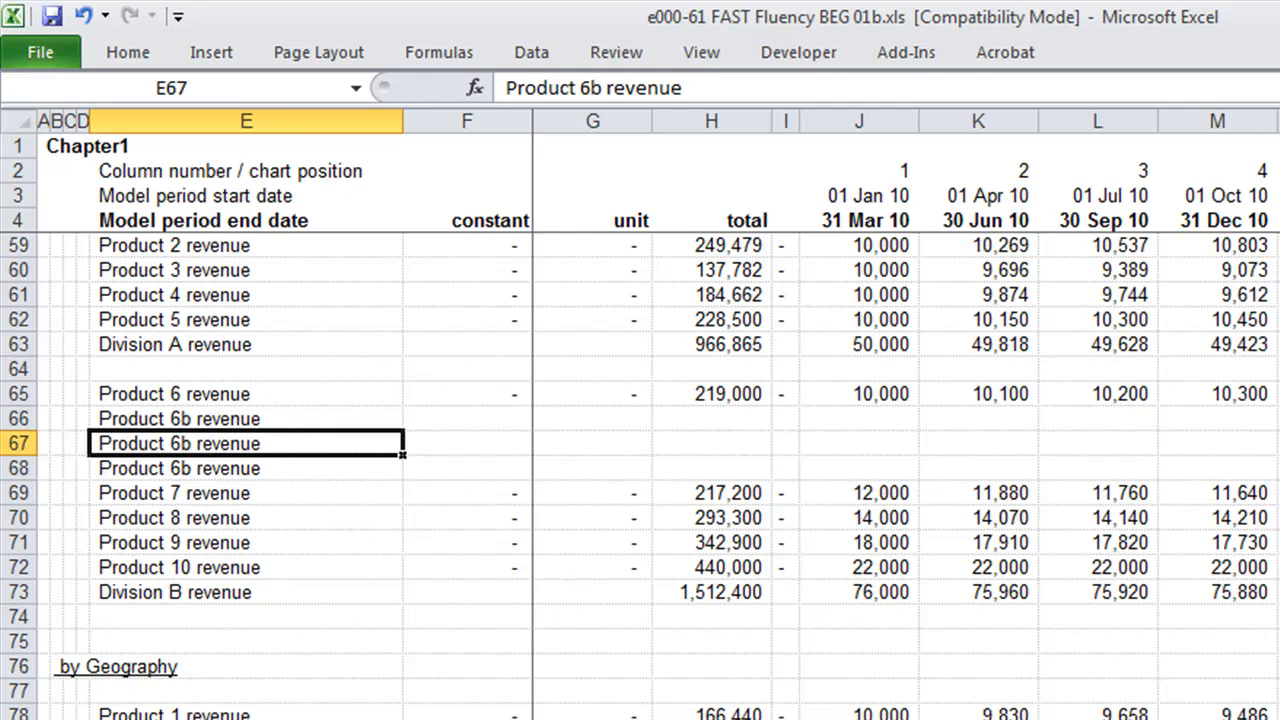
{"action": "key", "text": "F2"}
{"action": "key", "text": "Left"}
{"action": "key", "text": "Left"}
{"action": "key", "text": "Left"}
{"action": "key", "text": "Left"}
{"action": "key", "text": "Left"}
{"action": "key", "text": "Left"}
{"action": "key", "text": "Left"}
{"action": "key", "text": "Left"}
{"action": "key", "text": "Left"}
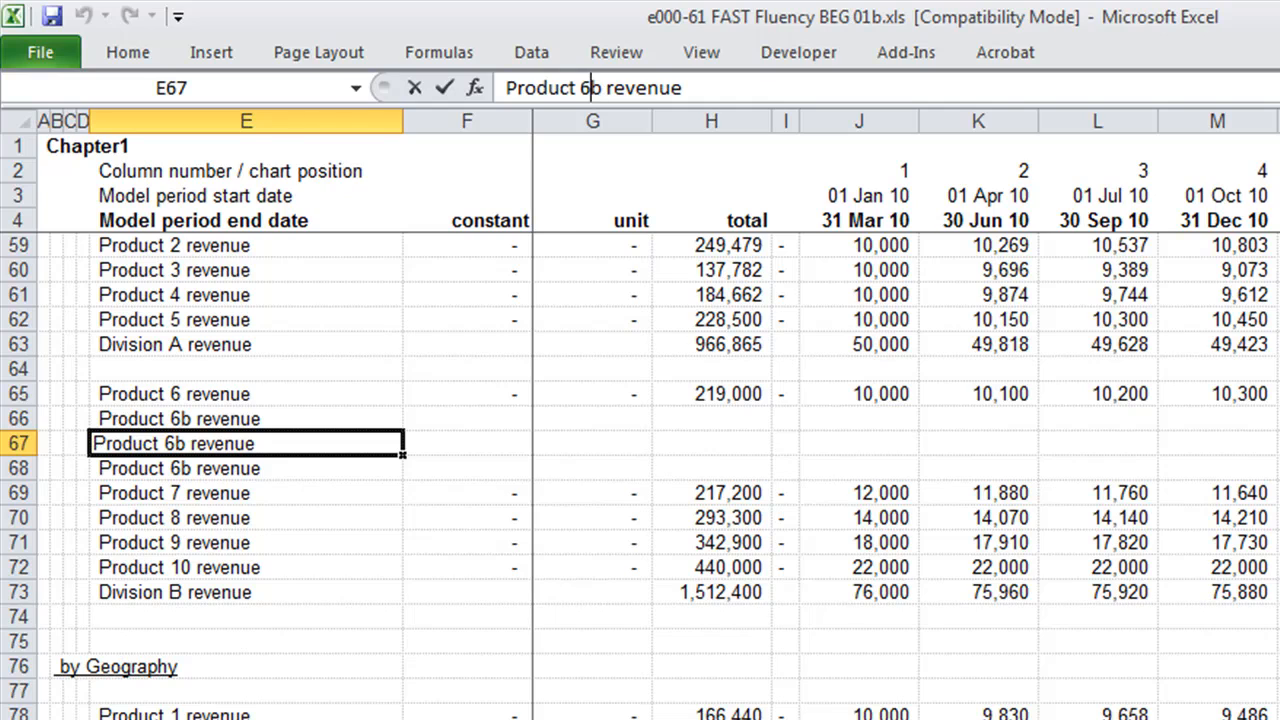
{"action": "key", "text": "Delete"}
{"action": "type", "text": "c"}
{"action": "key", "text": "Return"}
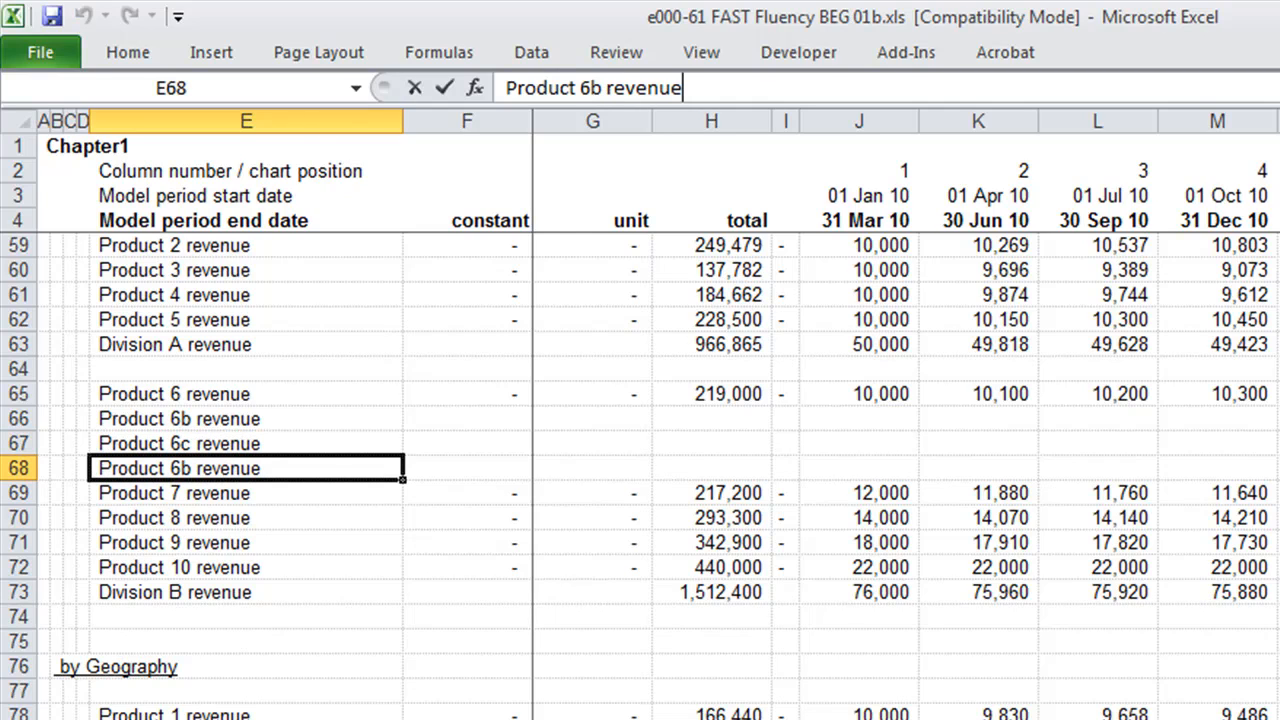
Step: Change the label in E68 to "Product 6d revenue"
{"action": "key", "text": "F2"}
{"action": "key", "text": "Left"}
{"action": "key", "text": "Left"}
{"action": "key", "text": "Left"}
{"action": "key", "text": "Left"}
{"action": "key", "text": "Left"}
{"action": "key", "text": "Left"}
{"action": "key", "text": "Left"}
{"action": "key", "text": "Left"}
{"action": "key", "text": "Left"}
{"action": "type", "text": "d"}
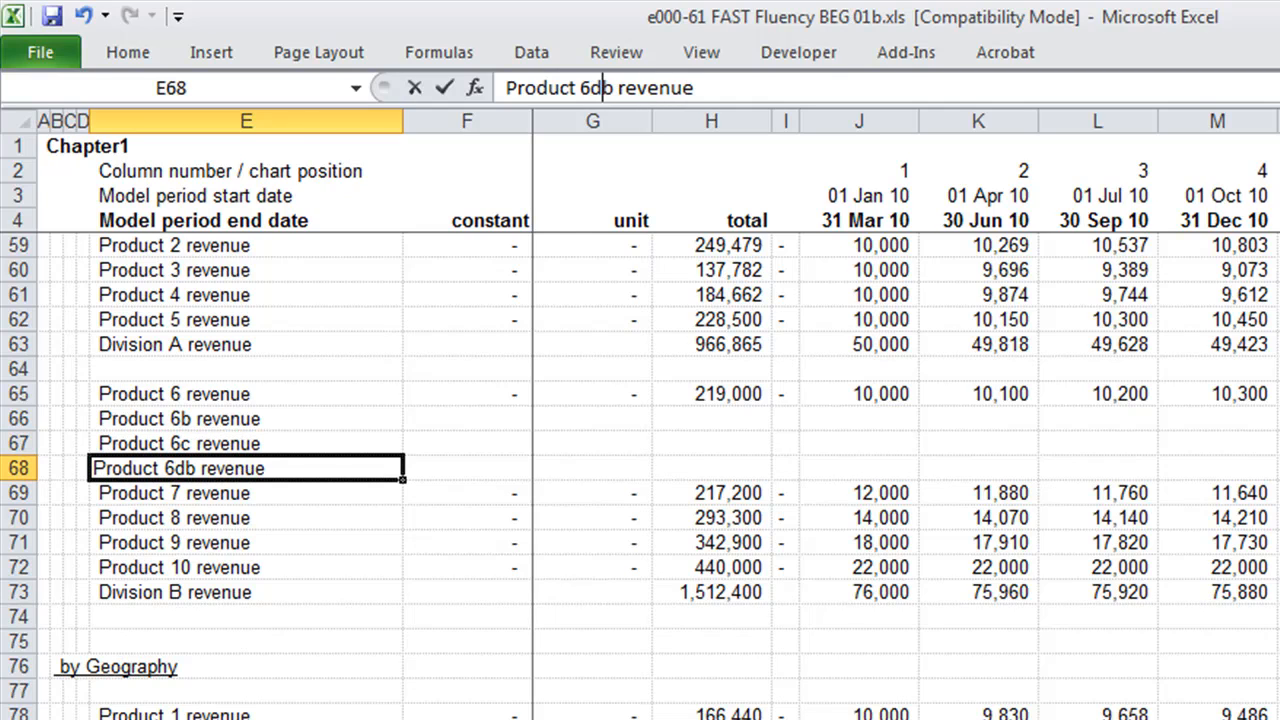
{"action": "key", "text": "Delete"}
{"action": "key", "text": "ctrl+Return"}
Step: Highlight the entire placeholder rows 66 to 68 in yellow
{"action": "key", "text": "shift+space"}
{"action": "key", "text": "shift+Up"}
{"action": "key", "text": "shift+Up"}
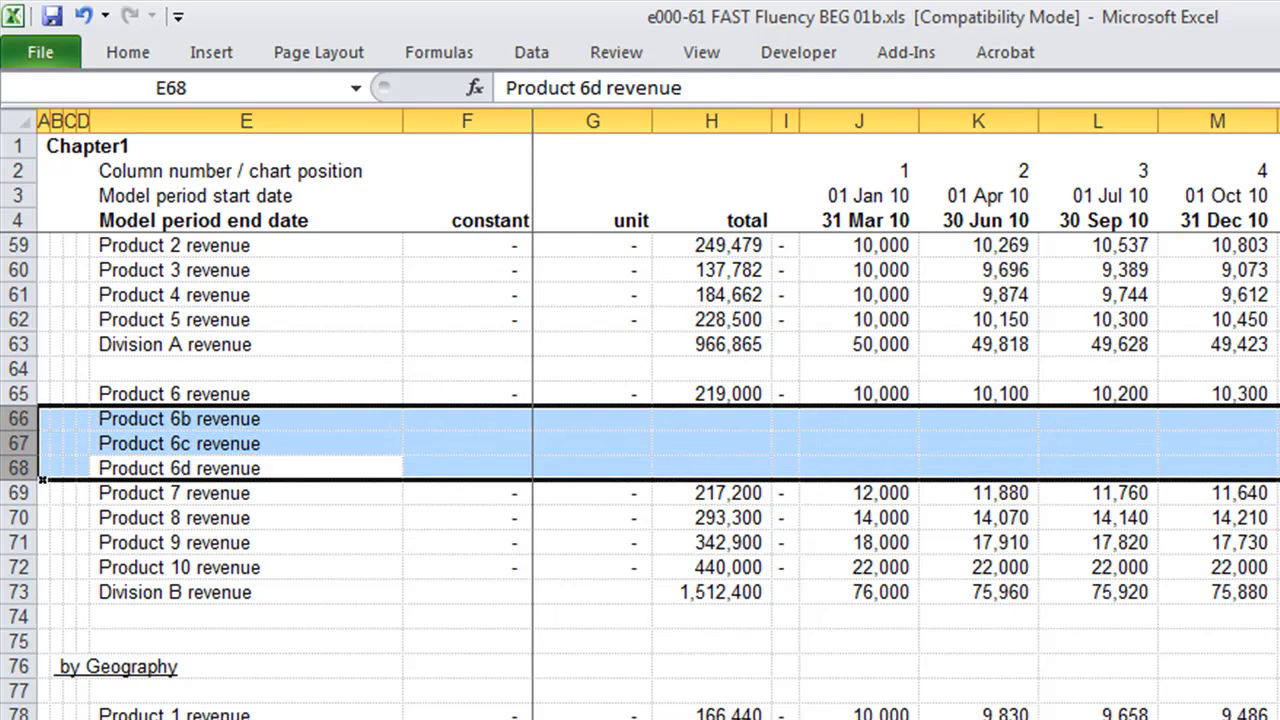
{"action": "key", "text": "ctrl+shift+y"}
{"action": "key", "text": "Right"}
{"action": "key", "text": "Left"}
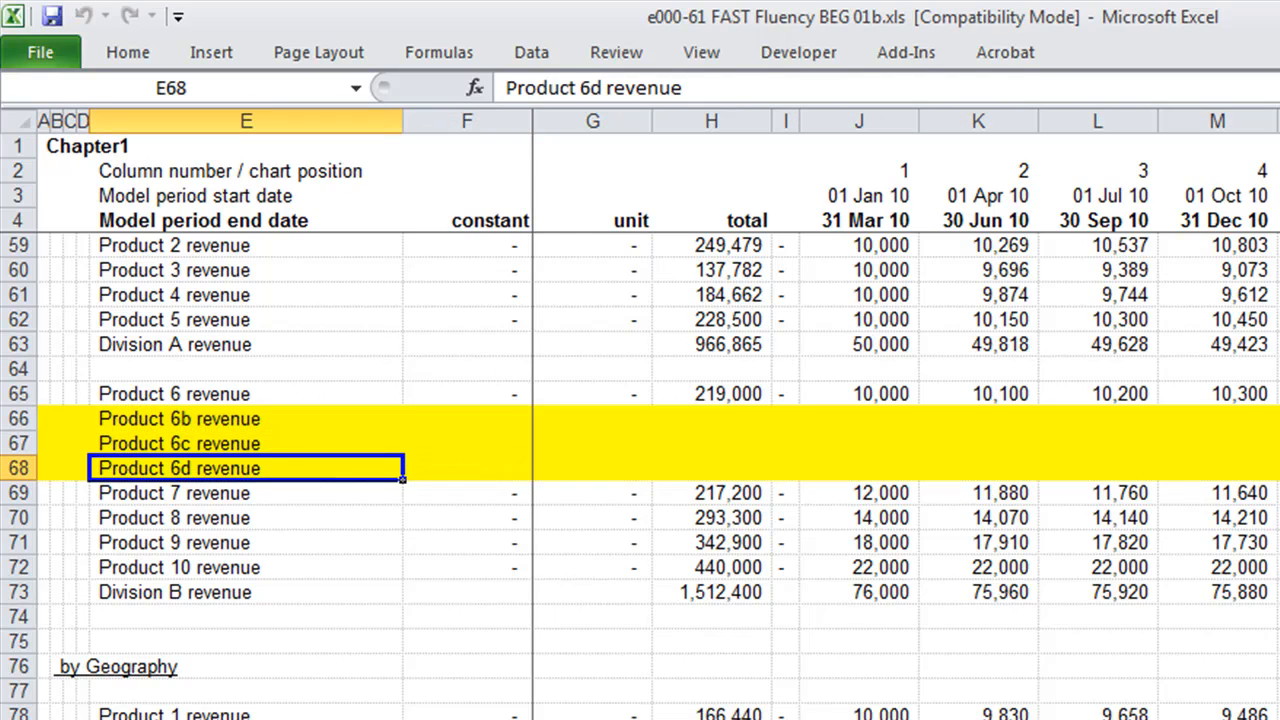
Step: Enclose the Product 6d, 6c and 6b revenue labels in square brackets to mark them as placeholders
{"action": "key", "text": "ctrl+shift+b"}
{"action": "key", "text": "Up"}
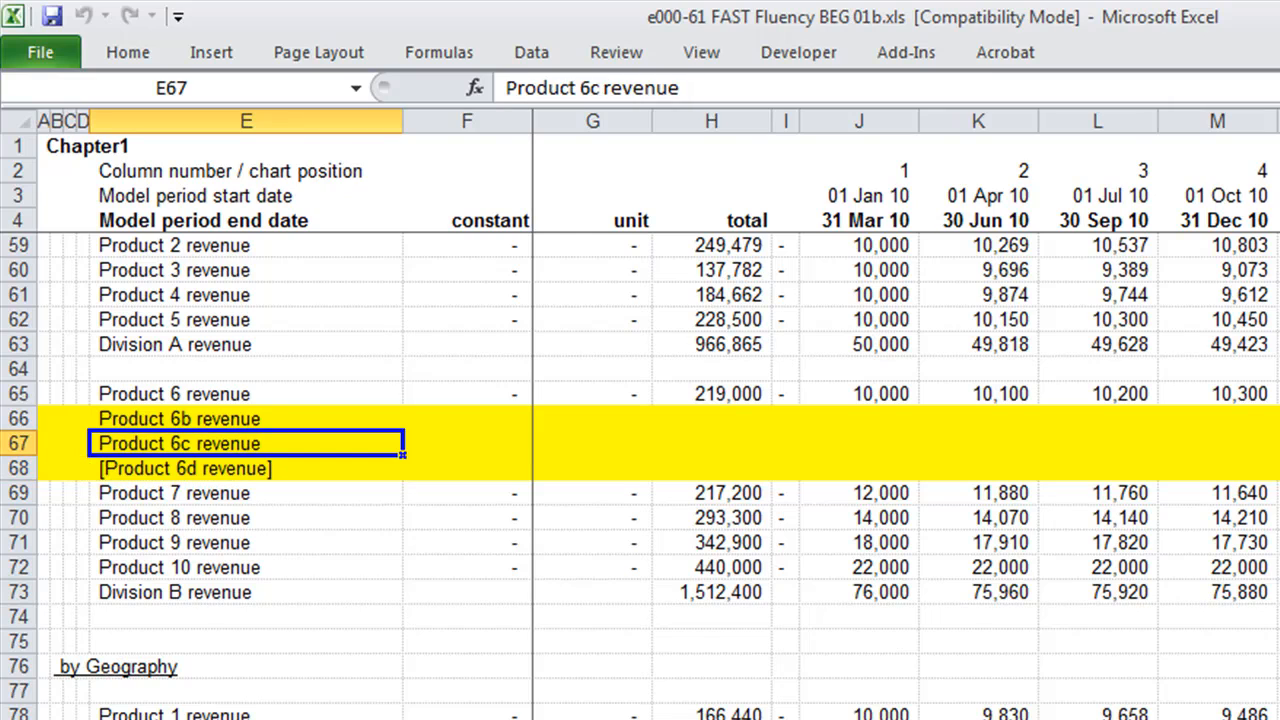
{"action": "key", "text": "ctrl+shift+b"}
{"action": "key", "text": "Up"}
{"action": "key", "text": "ctrl+shift+b"}
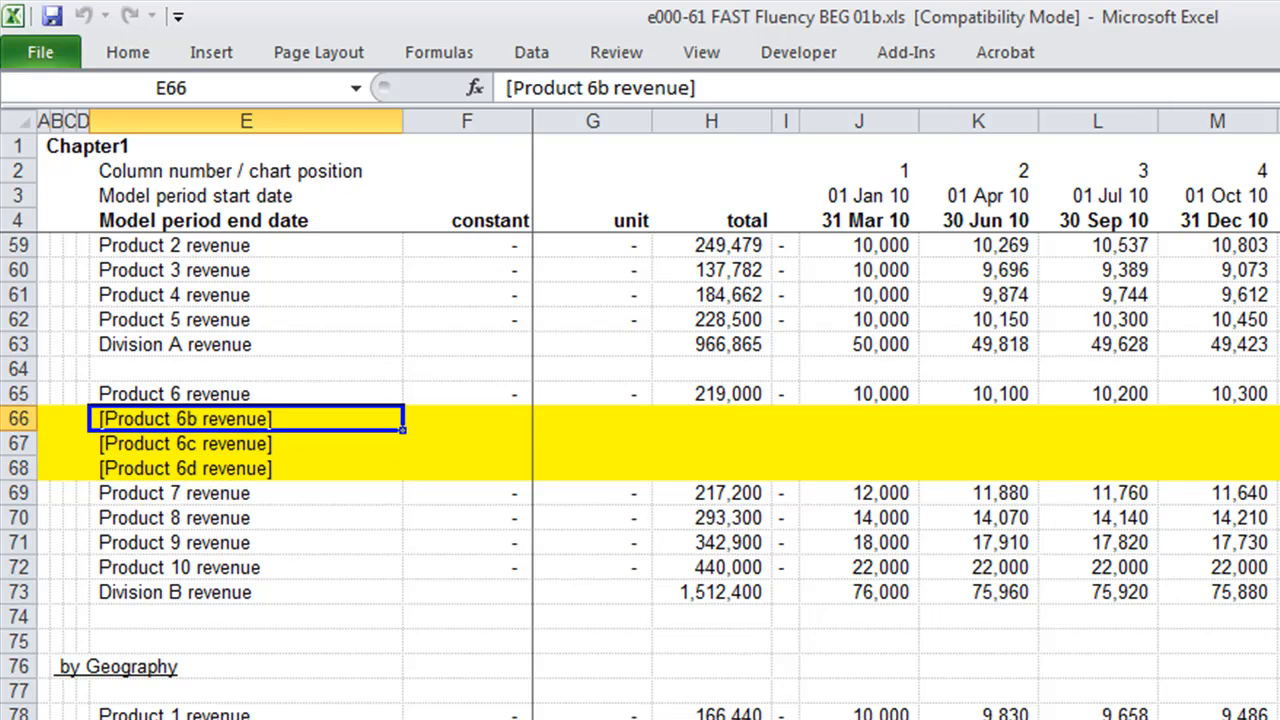
Step: Trace the precedents of the first-period Division B revenue sum in J73 to check which rows it covers
{"action": "key", "text": "Down"}
{"action": "key", "text": "Down"}
{"action": "key", "text": "Down"}
{"action": "key", "text": "Down"}
{"action": "key", "text": "Down"}
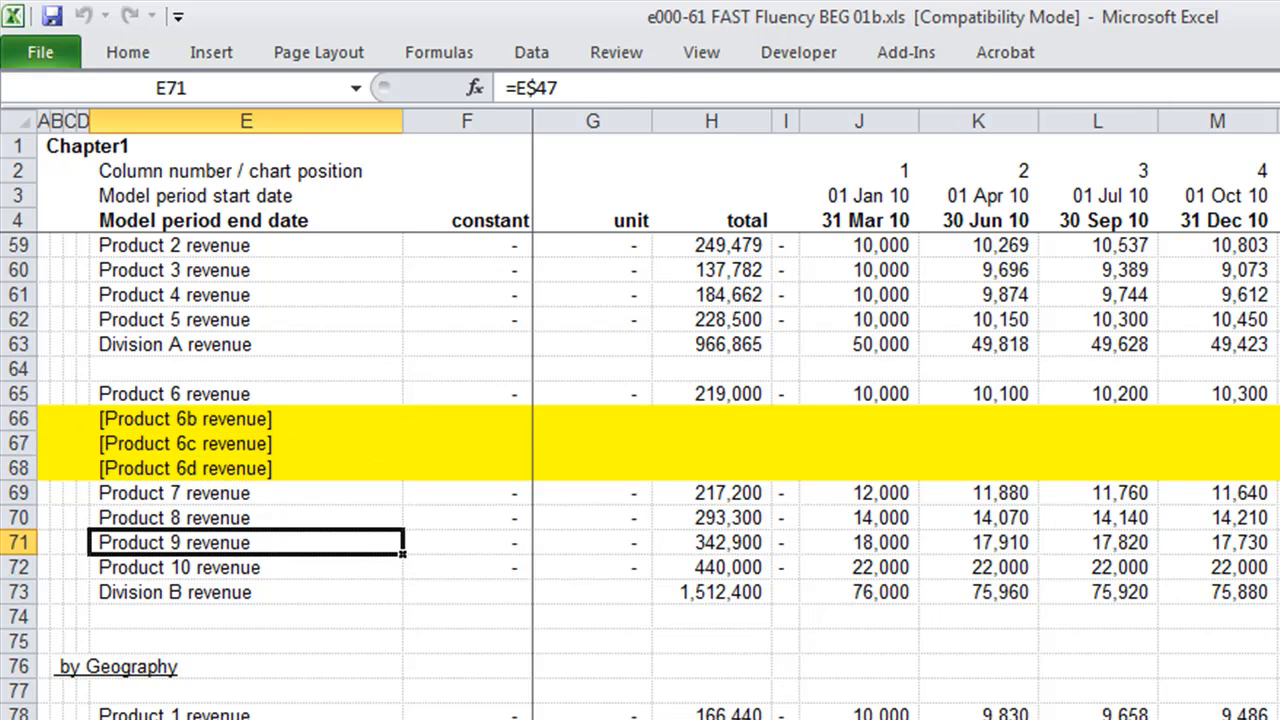
{"action": "key", "text": "Down"}
{"action": "key", "text": "Down"}
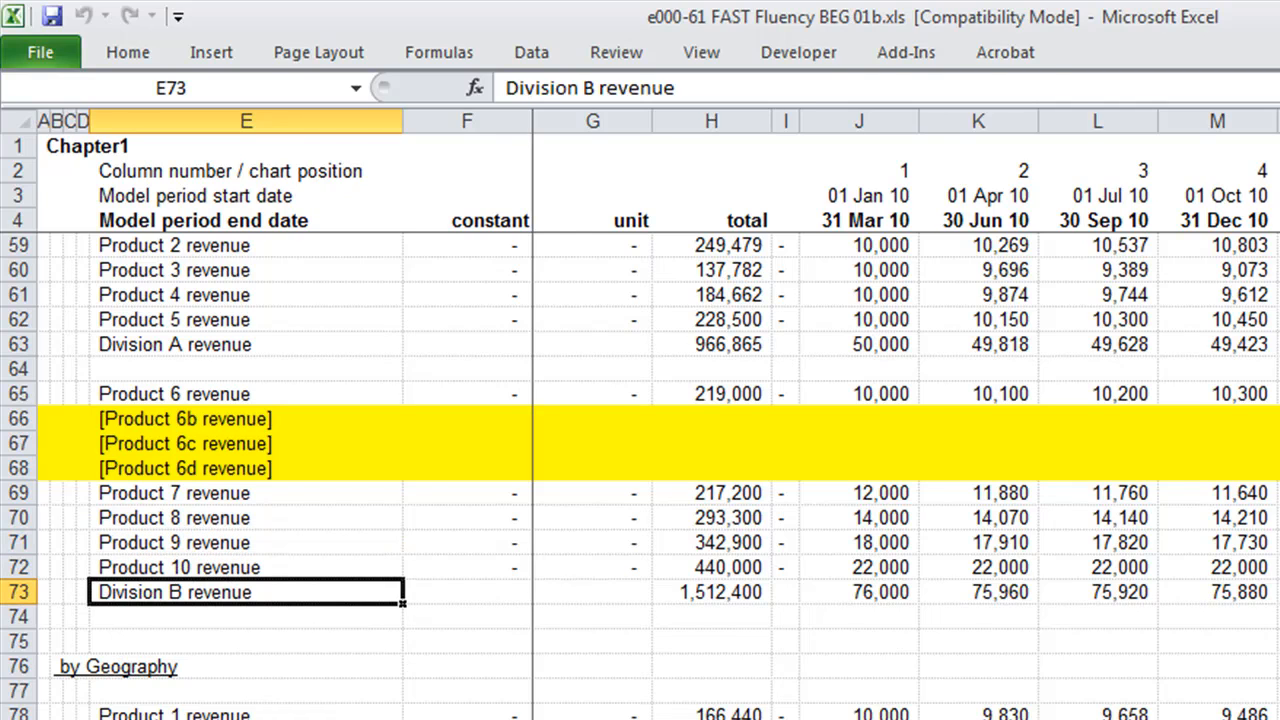
{"action": "key", "text": "Right"}
{"action": "key", "text": "Right"}
{"action": "key", "text": "Right"}
{"action": "key", "text": "Right"}
{"action": "key", "text": "Right"}
{"action": "key", "text": "alt+t"}
{"action": "key", "text": "u"}
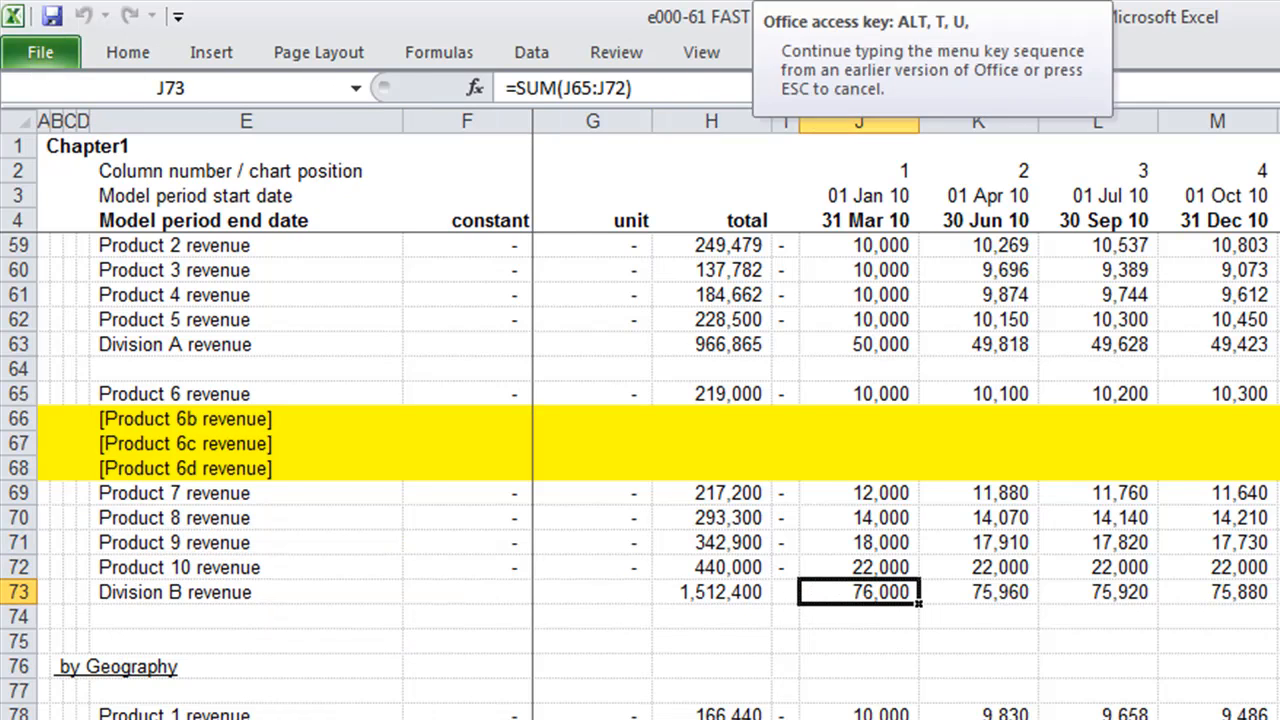
{"action": "key", "text": "t"}
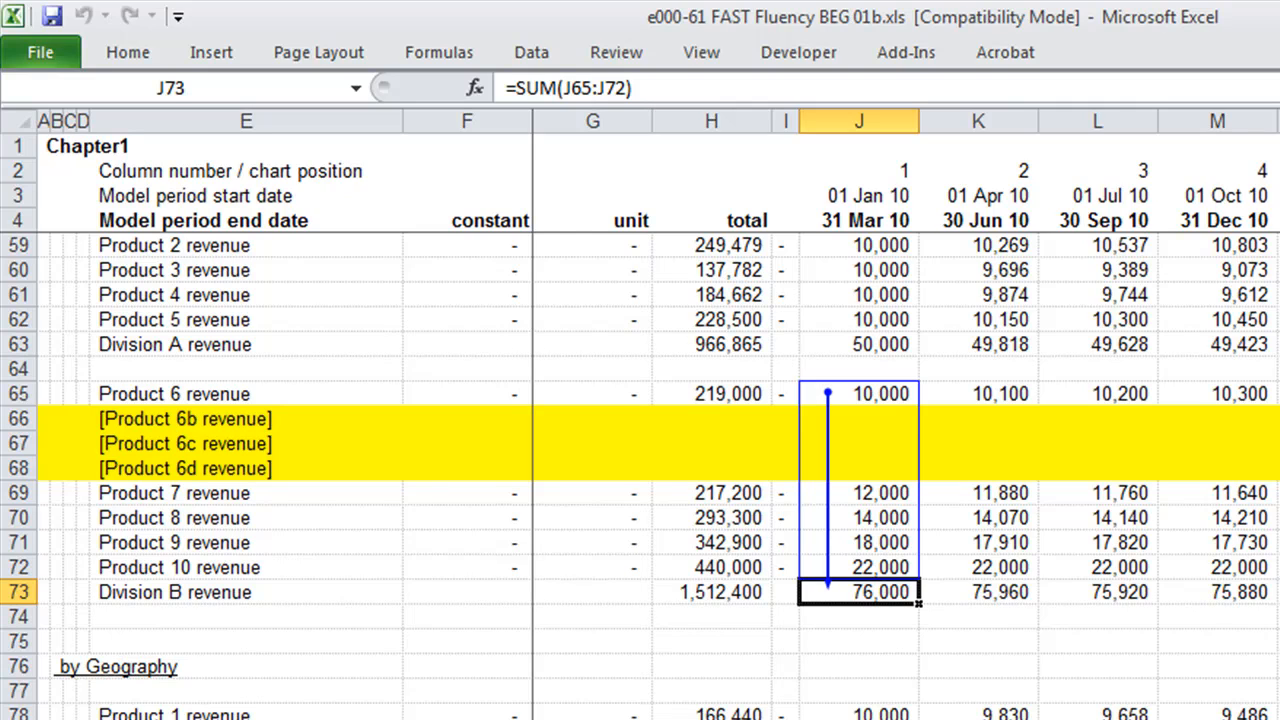
Step: Follow the Product 6 revenue link in E65 to its source line in the Division B products section
{"action": "key", "text": "Left"}
{"action": "key", "text": "Left"}
{"action": "key", "text": "Left"}
{"action": "key", "text": "Left"}
{"action": "key", "text": "Left"}
{"action": "key", "text": "Left"}
{"action": "key", "text": "Right"}
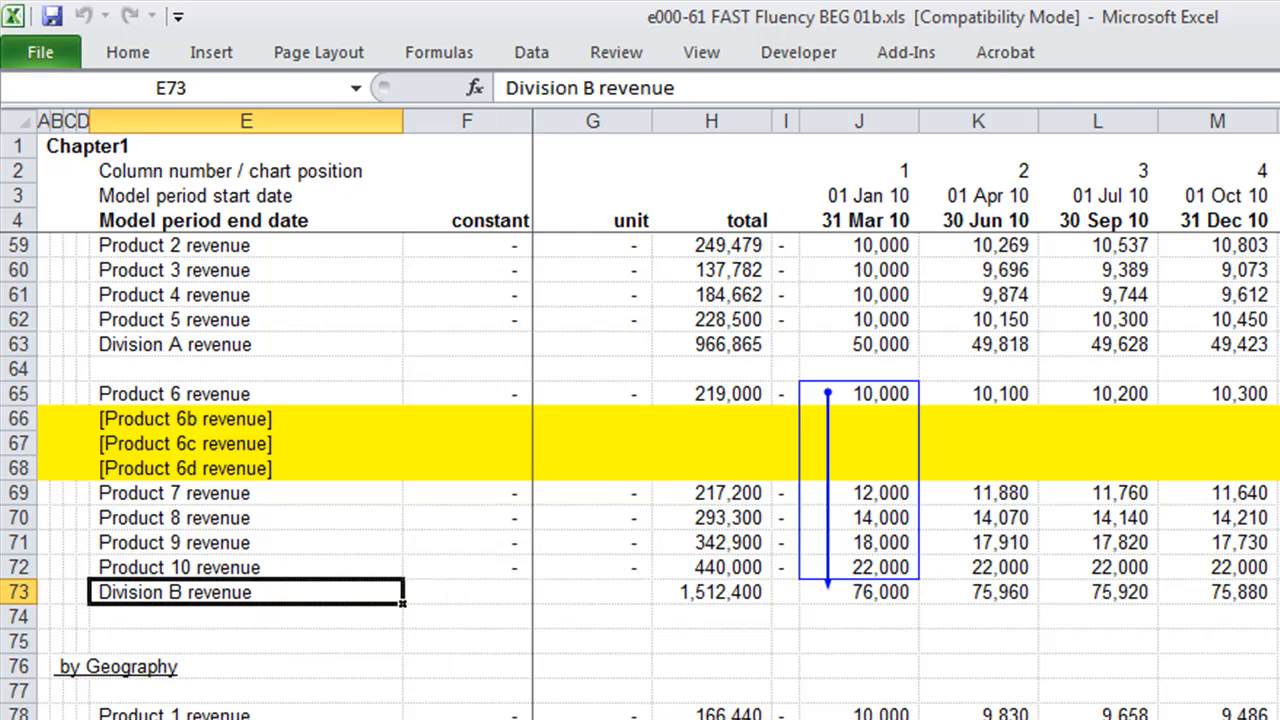
{"action": "key", "text": "Up"}
{"action": "key", "text": "Up"}
{"action": "key", "text": "Up"}
{"action": "key", "text": "Up"}
{"action": "key", "text": "Up"}
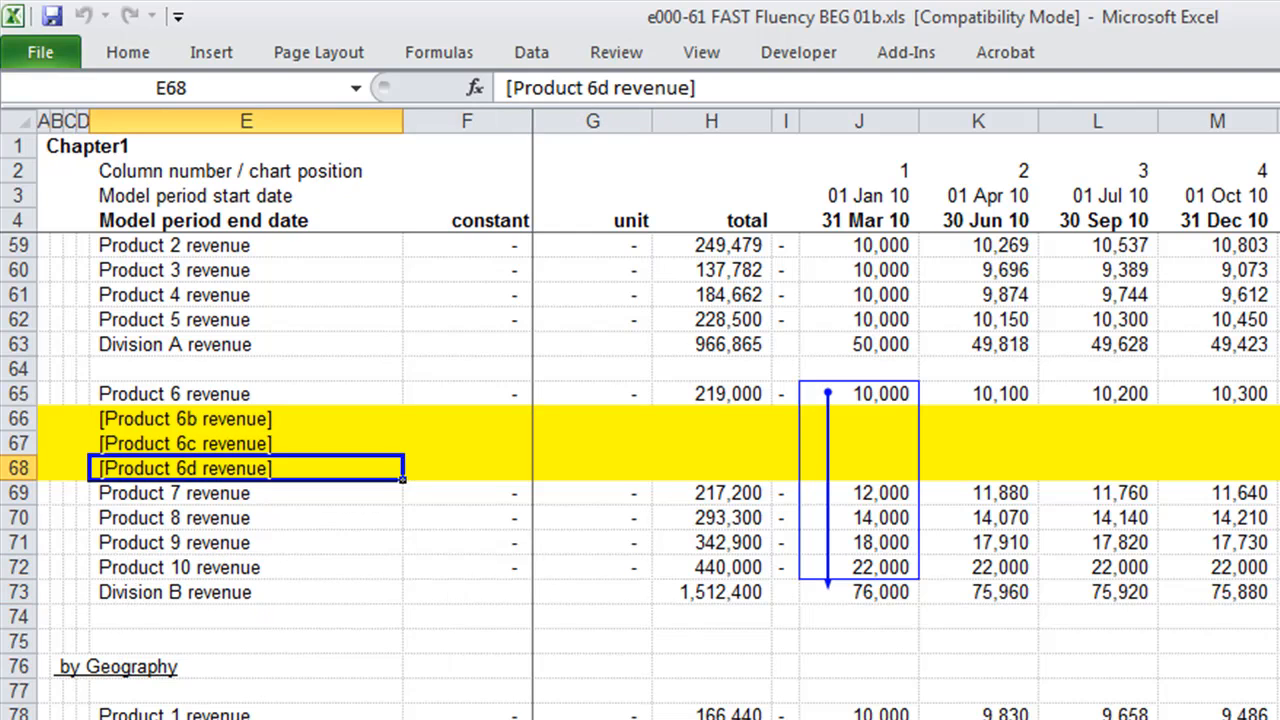
{"action": "key", "text": "Up"}
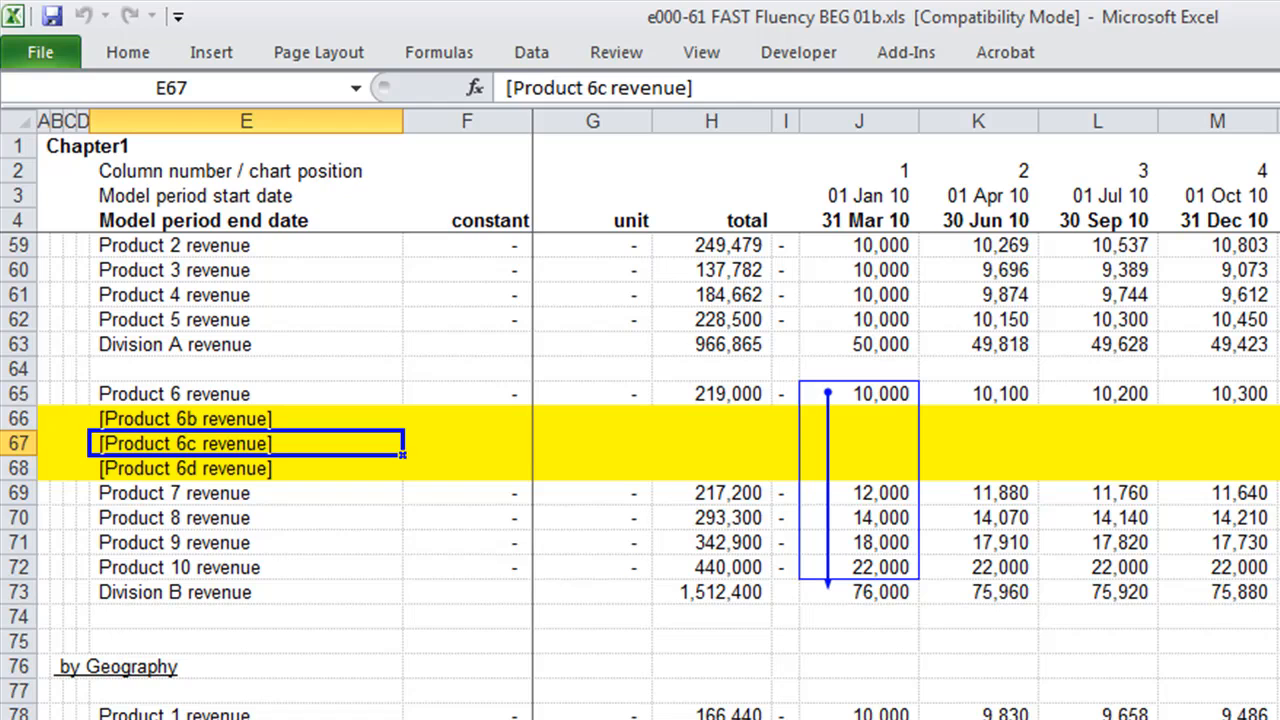
{"action": "key", "text": "Up"}
{"action": "key", "text": "Up"}
{"action": "key", "text": "ctrl+bracketleft"}
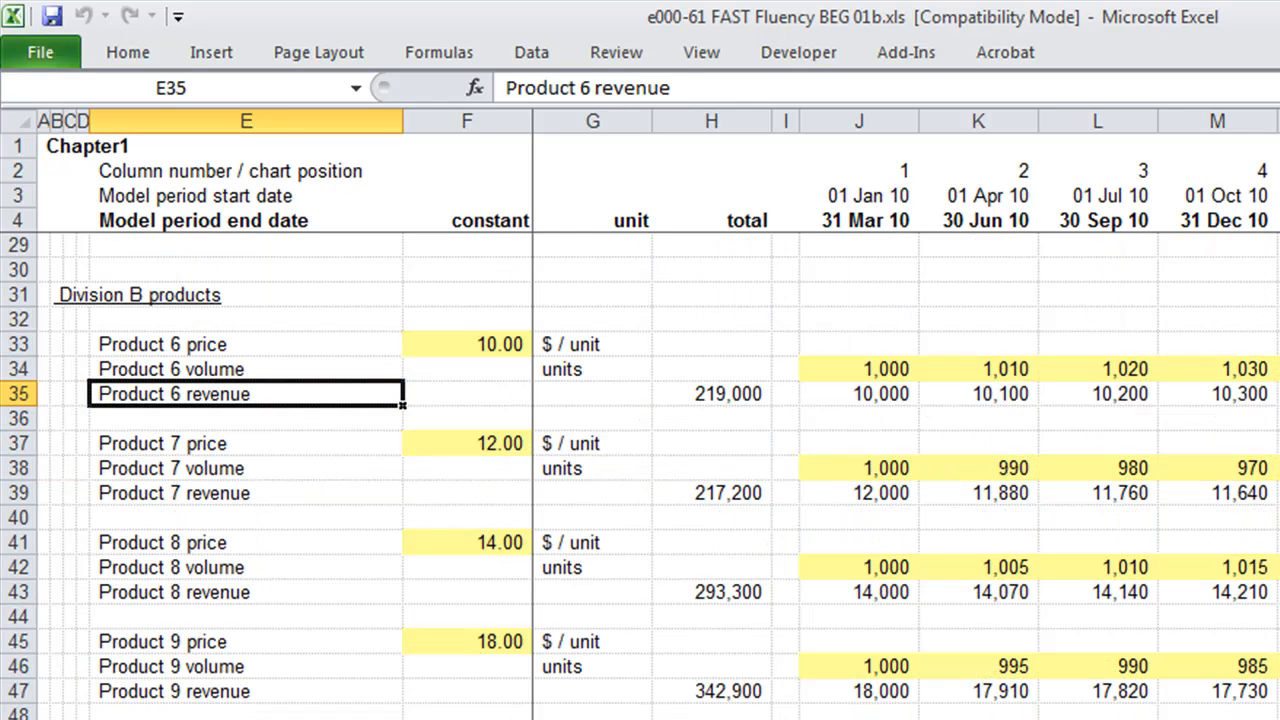
Step: Copy the Product 6 block in rows 33 to 36 and insert the copied rows above Product 7 price
{"action": "key", "text": "Up"}
{"action": "key", "text": "Up"}
{"action": "key", "text": "shift+space"}
{"action": "key", "text": "shift+Down"}
{"action": "key", "text": "shift+Down"}
{"action": "key", "text": "shift+Down"}
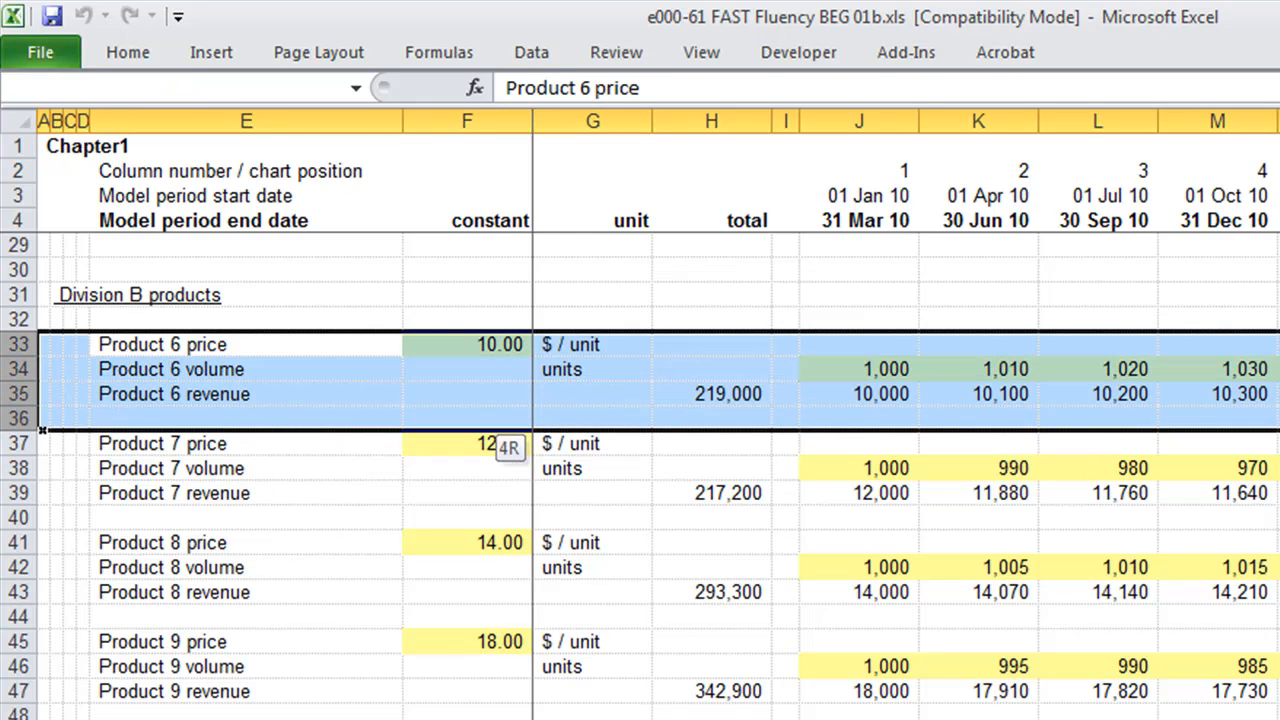
{"action": "key", "text": "ctrl+c"}
{"action": "key", "text": "Down"}
{"action": "key", "text": "Down"}
{"action": "key", "text": "Down"}
{"action": "key", "text": "Down"}
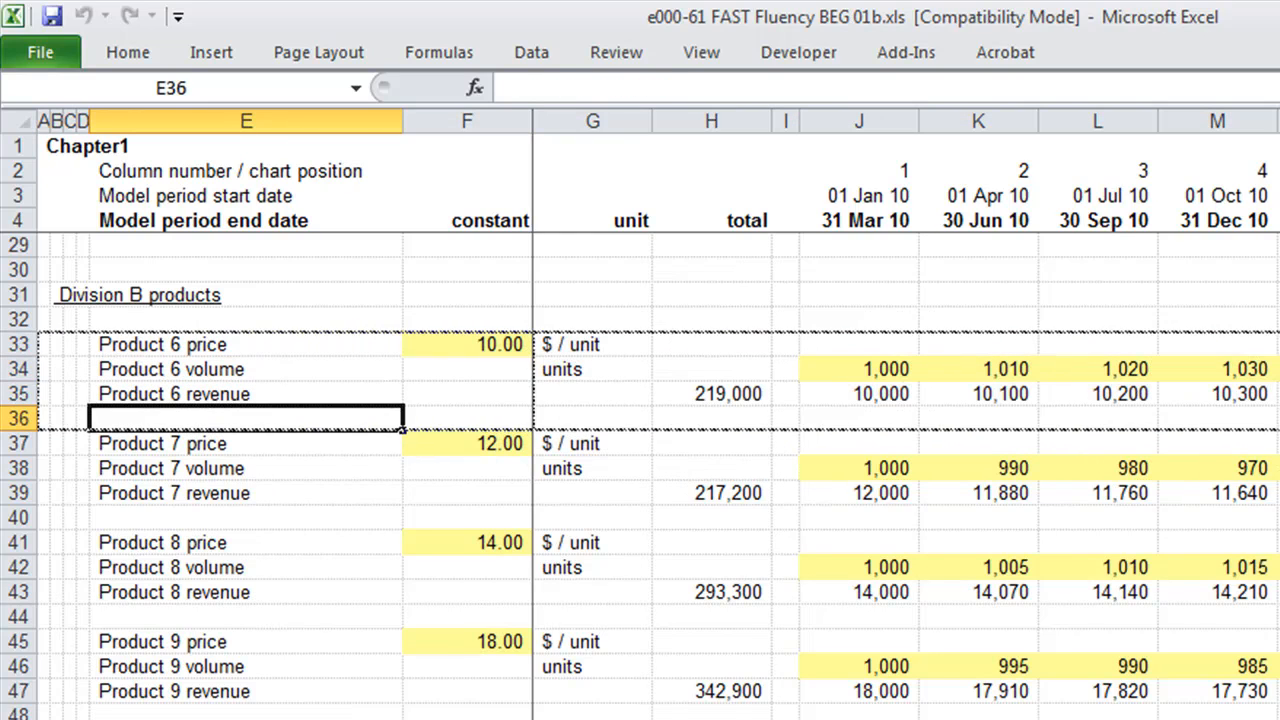
{"action": "key", "text": "shift+space"}
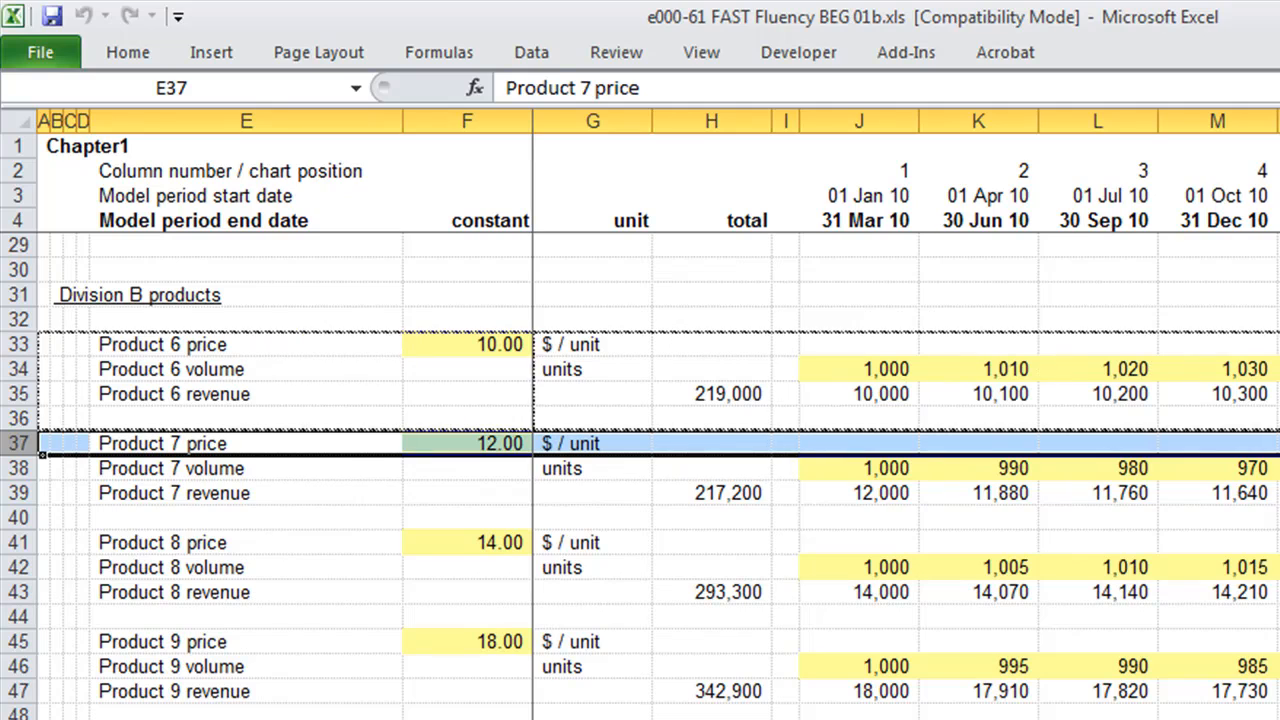
{"action": "key", "text": "ctrl+plus"}
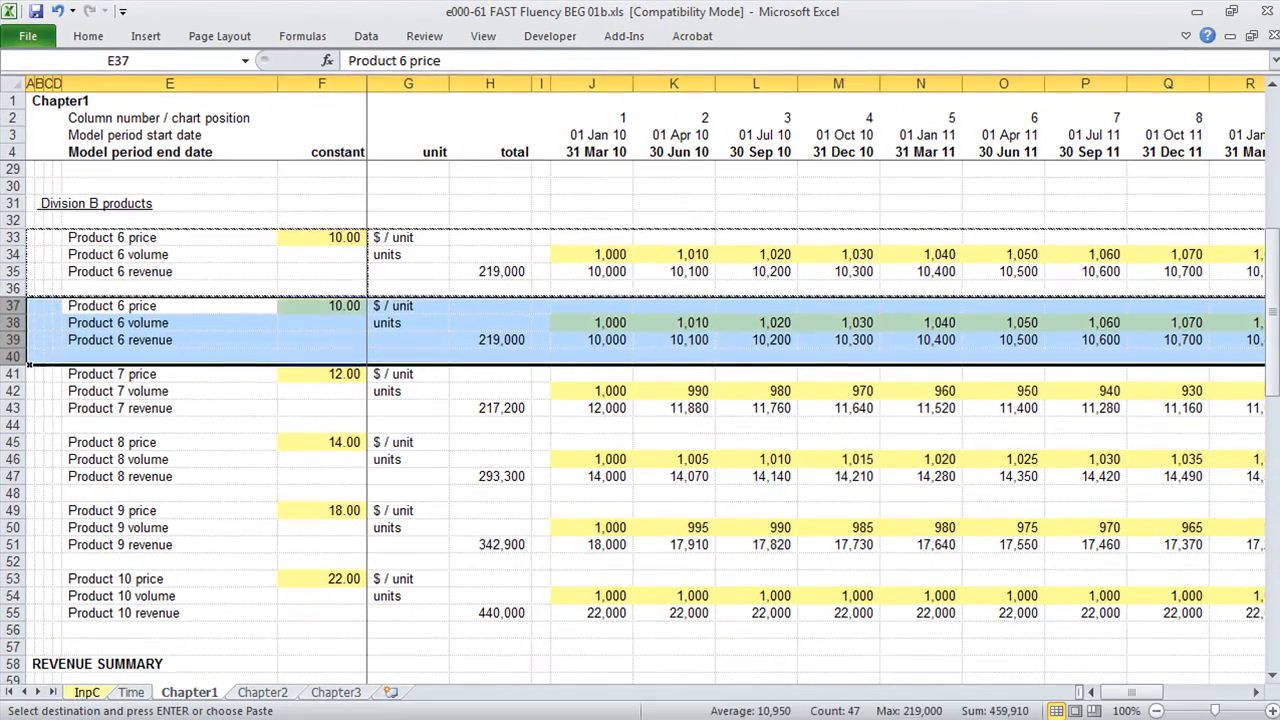
Step: Replace every "6" with "6b" in the copied block's price, volume and revenue labels in E37 to E39
{"action": "key", "text": "Up"}
{"action": "key", "text": "Down"}
{"action": "key", "text": "shift+Down"}
{"action": "key", "text": "shift+Down"}
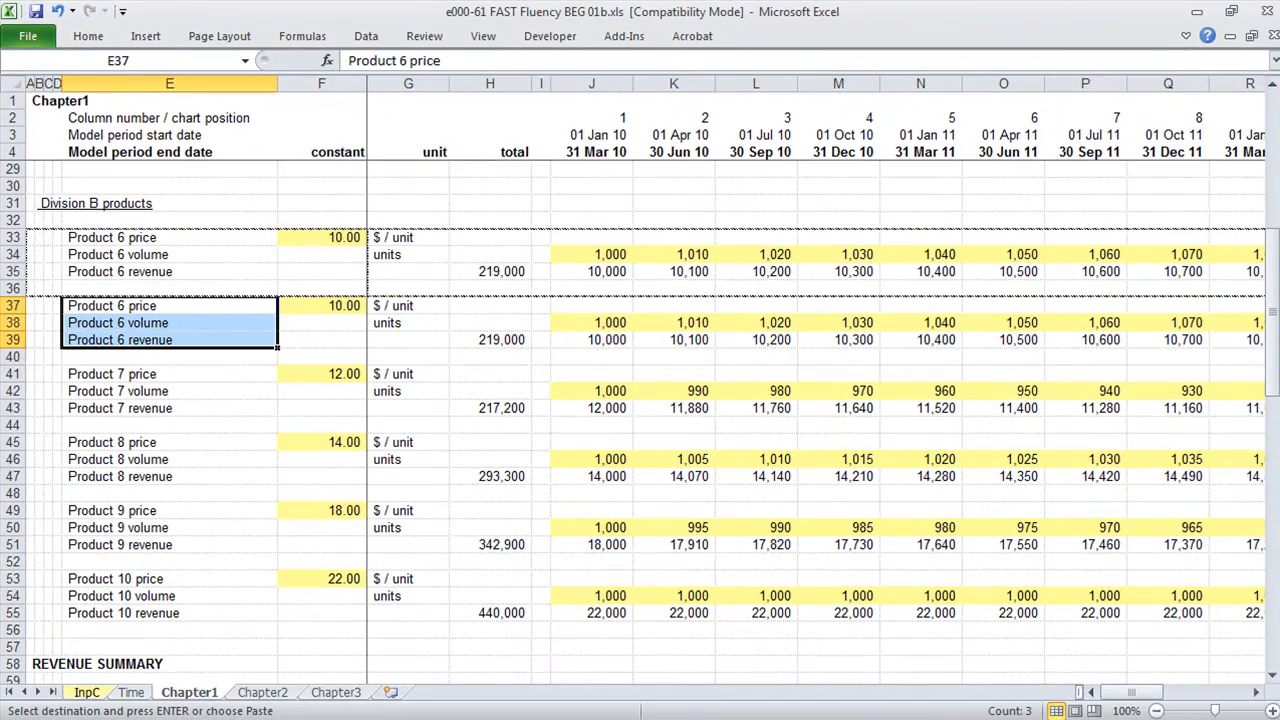
{"action": "key", "text": "ctrl+h"}
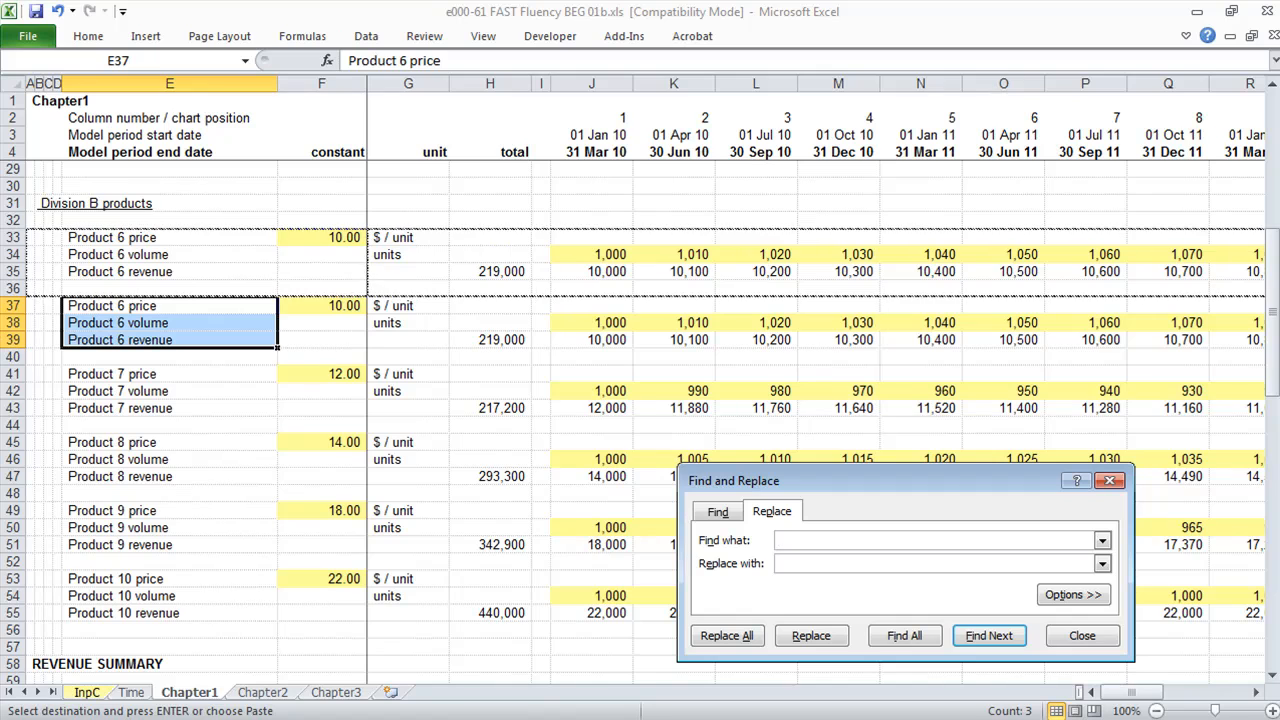
{"action": "type", "text": "6"}
{"action": "key", "text": "Tab"}
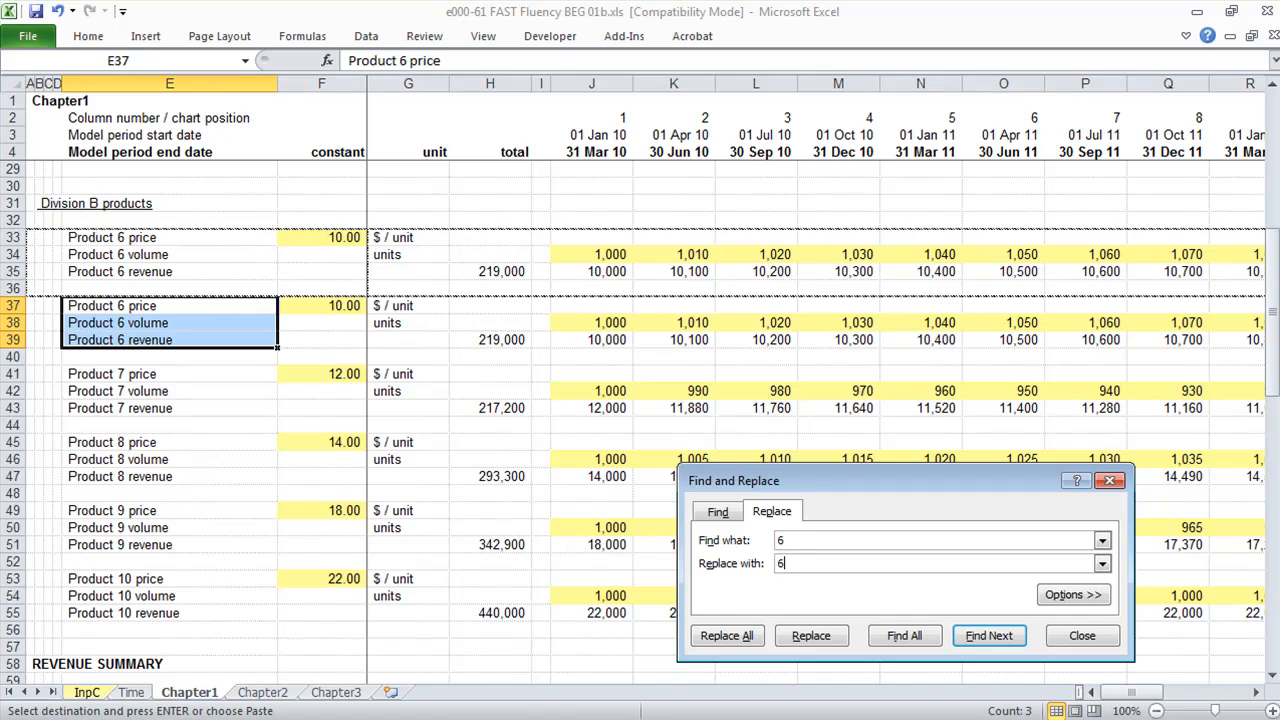
{"action": "type", "text": "6b"}
{"action": "key", "text": "alt+a"}
{"action": "key", "text": "Return"}
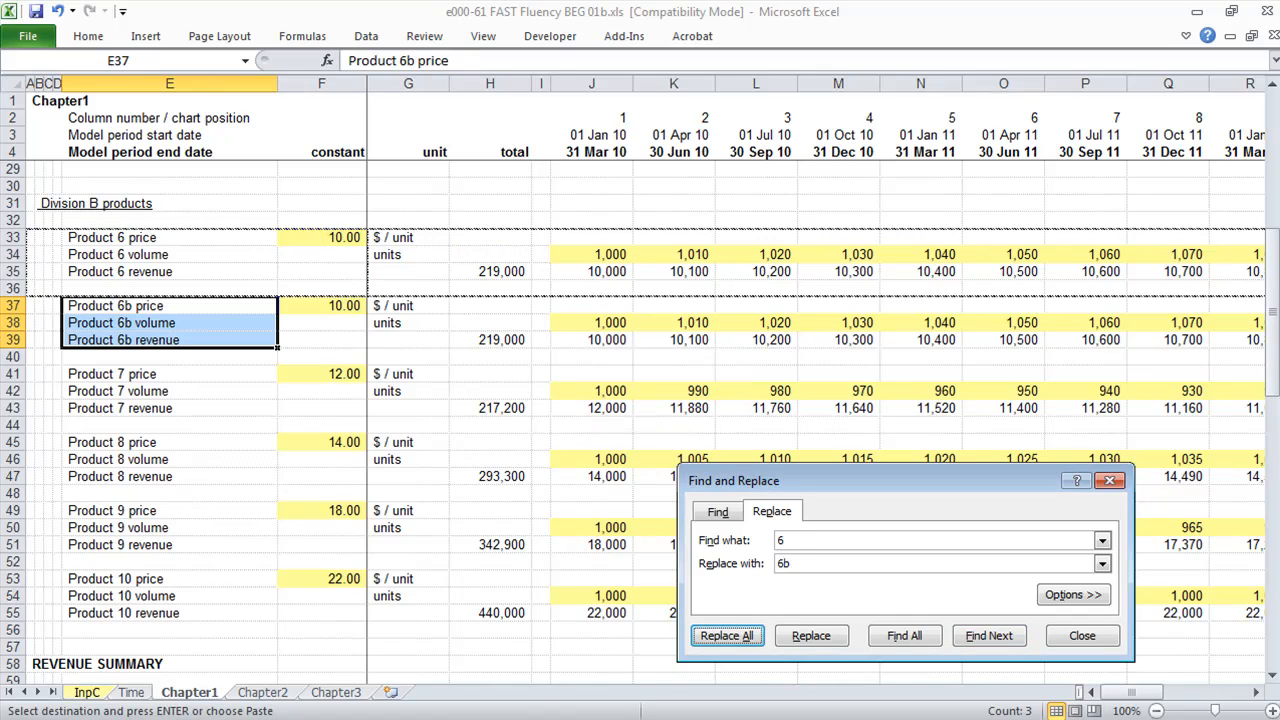
{"action": "key", "text": "Escape"}
{"action": "key", "text": "Escape"}
{"action": "key", "text": "Right"}
{"action": "key", "text": "Right"}
{"action": "key", "text": "Right"}
{"action": "key", "text": "Right"}
{"action": "key", "text": "Right"}
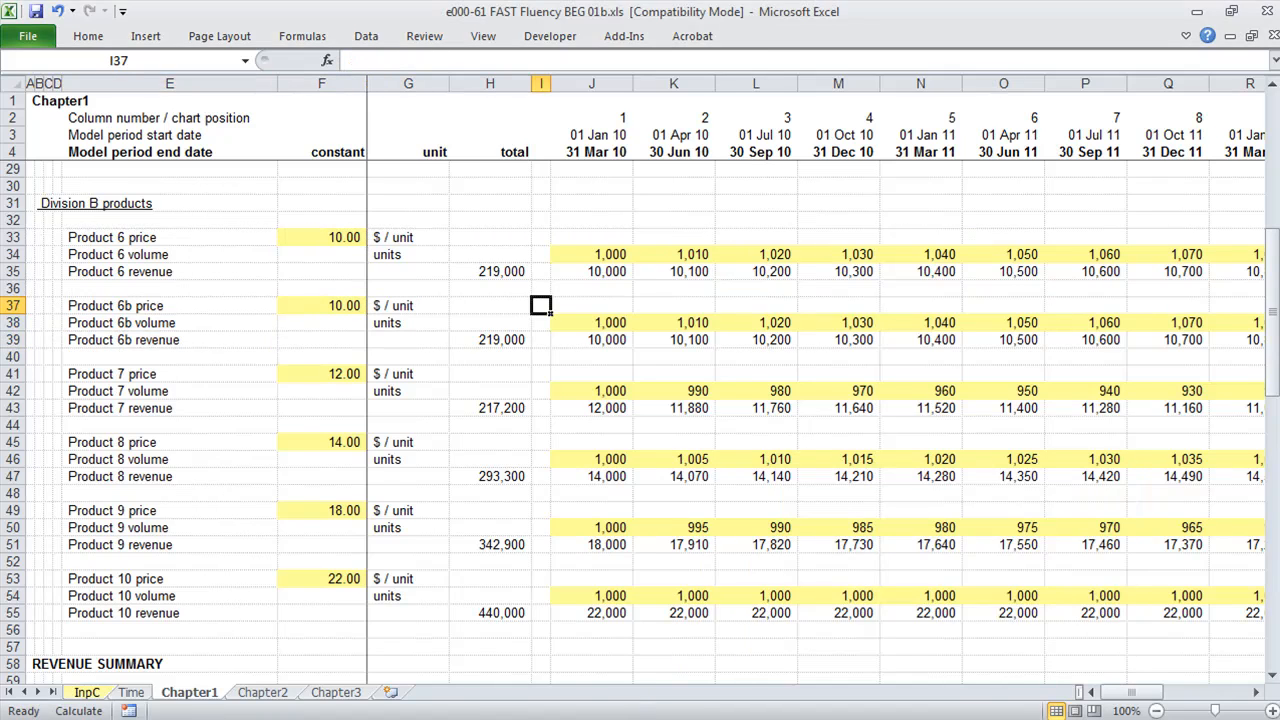
Step: Trace the precedents of the first-period Product 6b revenue formula in J39
{"action": "key", "text": "Down"}
{"action": "key", "text": "Down"}
{"action": "key", "text": "alt"}
{"action": "key", "text": "m"}
{"action": "key", "text": "p"}
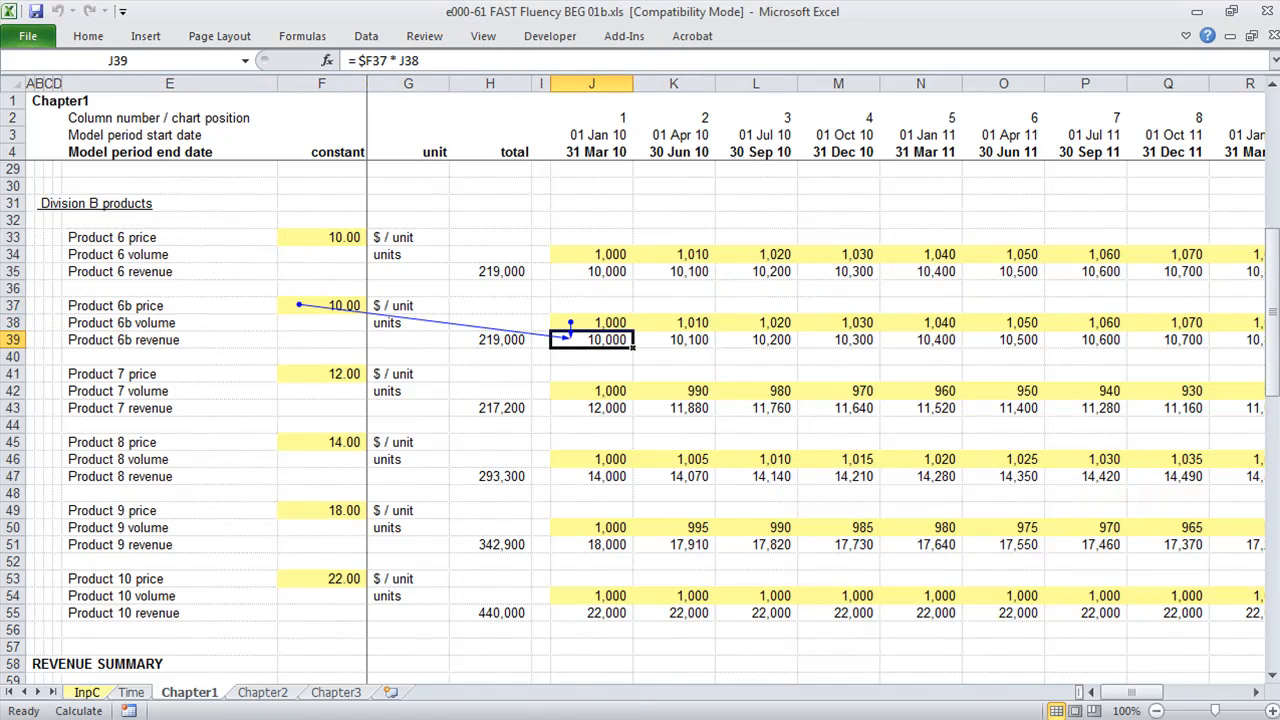
Step: Set the Product 6b price in F37 to 14 and remove the trace arrows
{"action": "key", "text": "Left"}
{"action": "key", "text": "Left"}
{"action": "key", "text": "Left"}
{"action": "key", "text": "Left"}
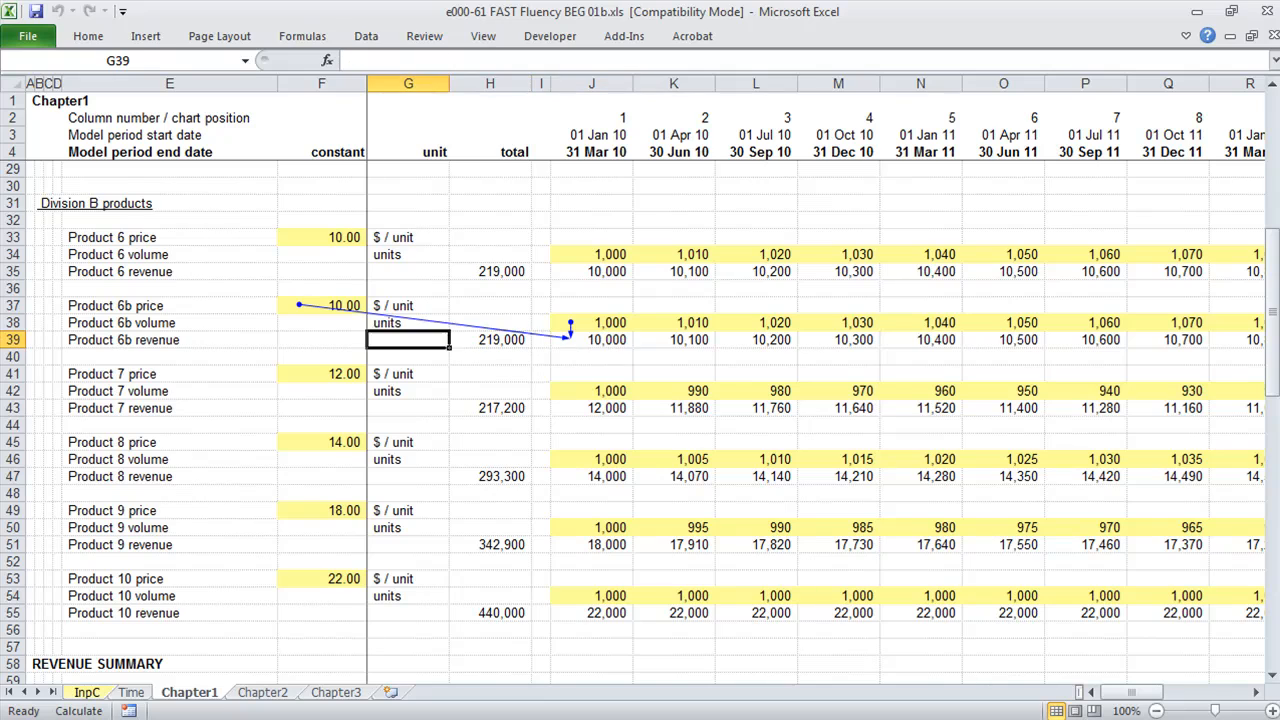
{"action": "key", "text": "Up"}
{"action": "key", "text": "Up"}
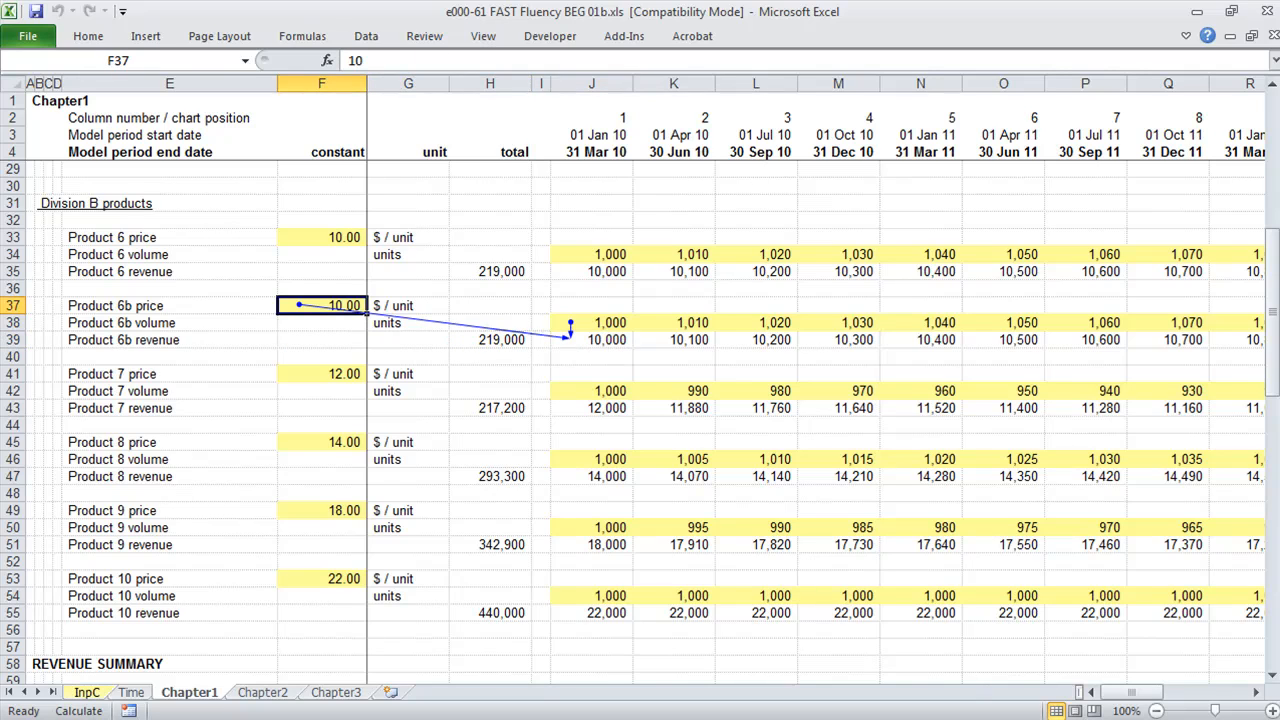
{"action": "type", "text": "14"}
{"action": "key", "text": "ctrl+Return"}
{"action": "key", "text": "alt+m"}
{"action": "key", "text": "a"}
{"action": "key", "text": "a"}
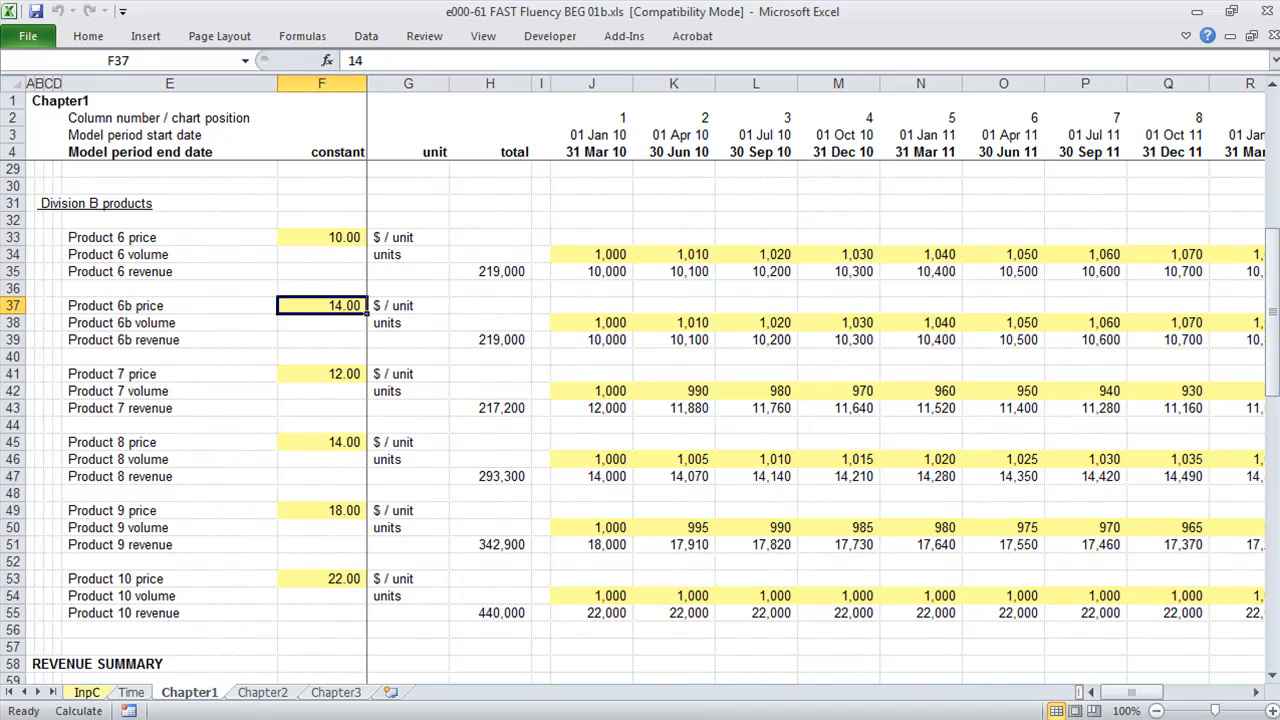
Step: Insert a blank row above the Product 6b revenue row
{"action": "key", "text": "Down"}
{"action": "key", "text": "Down"}
{"action": "key", "text": "Right"}
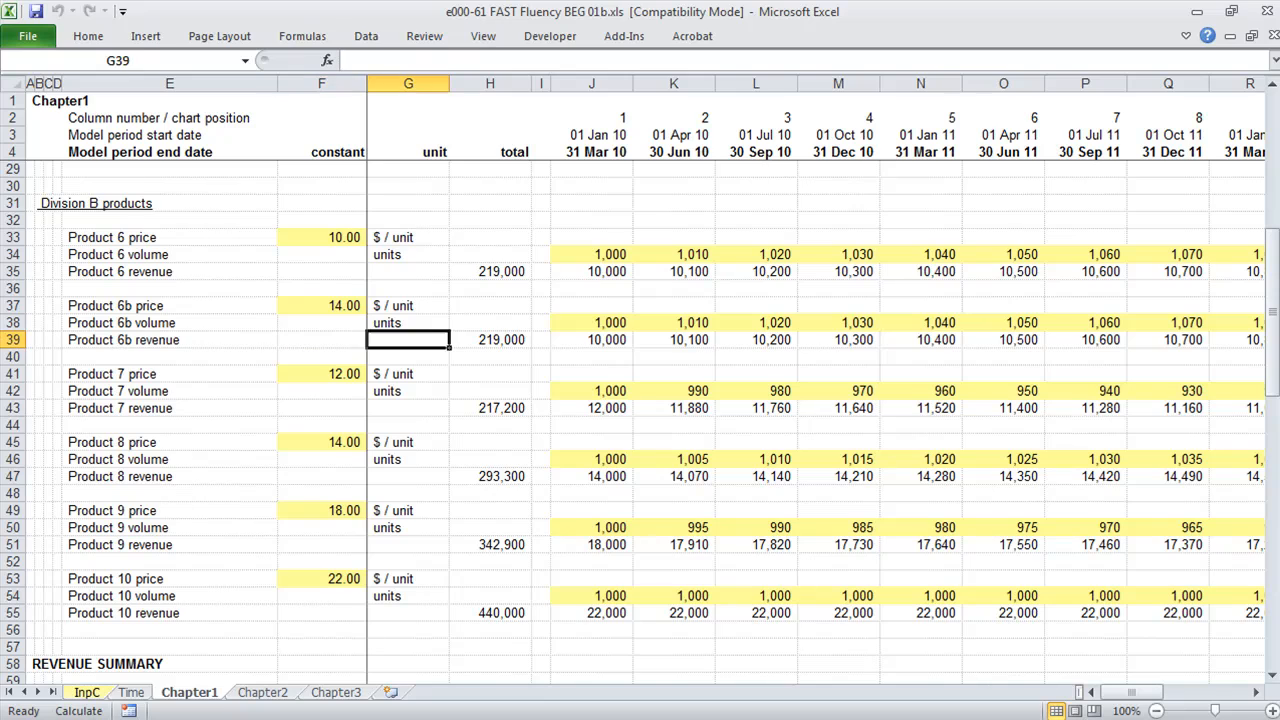
{"action": "key", "text": "Right"}
{"action": "key", "text": "Right"}
{"action": "key", "text": "Right"}
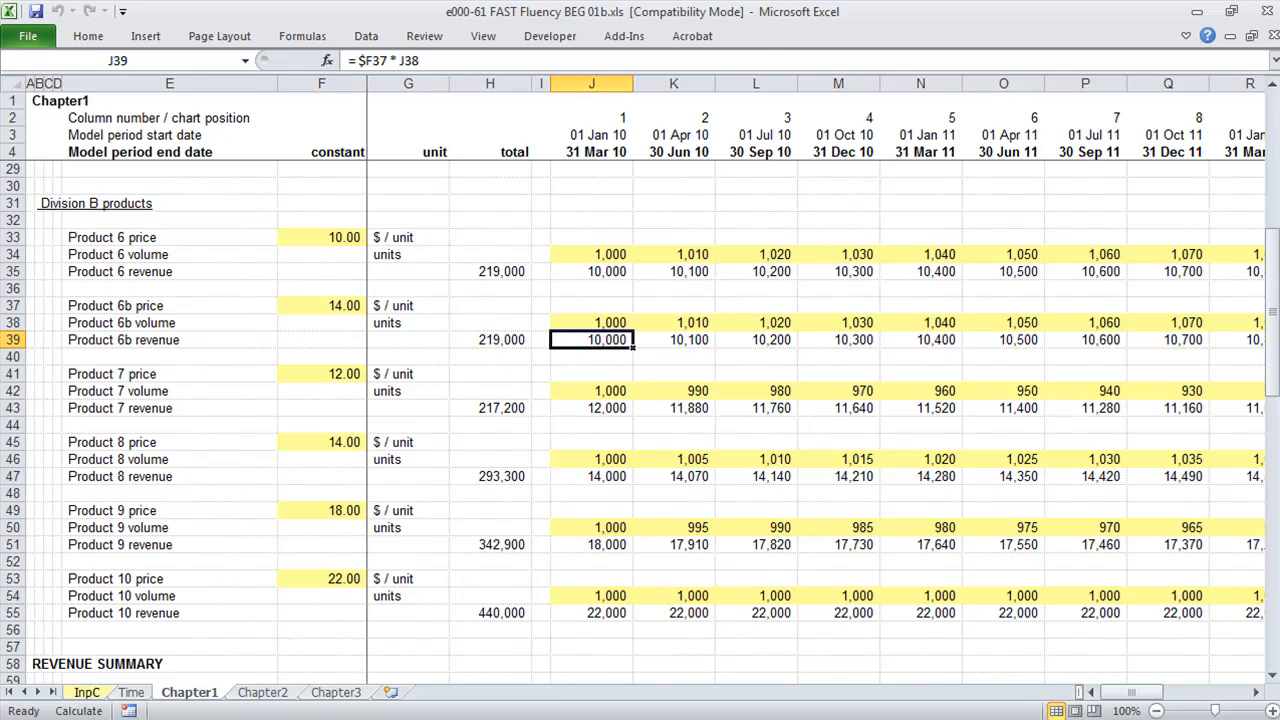
{"action": "key", "text": "alt+i"}
{"action": "key", "text": "r"}
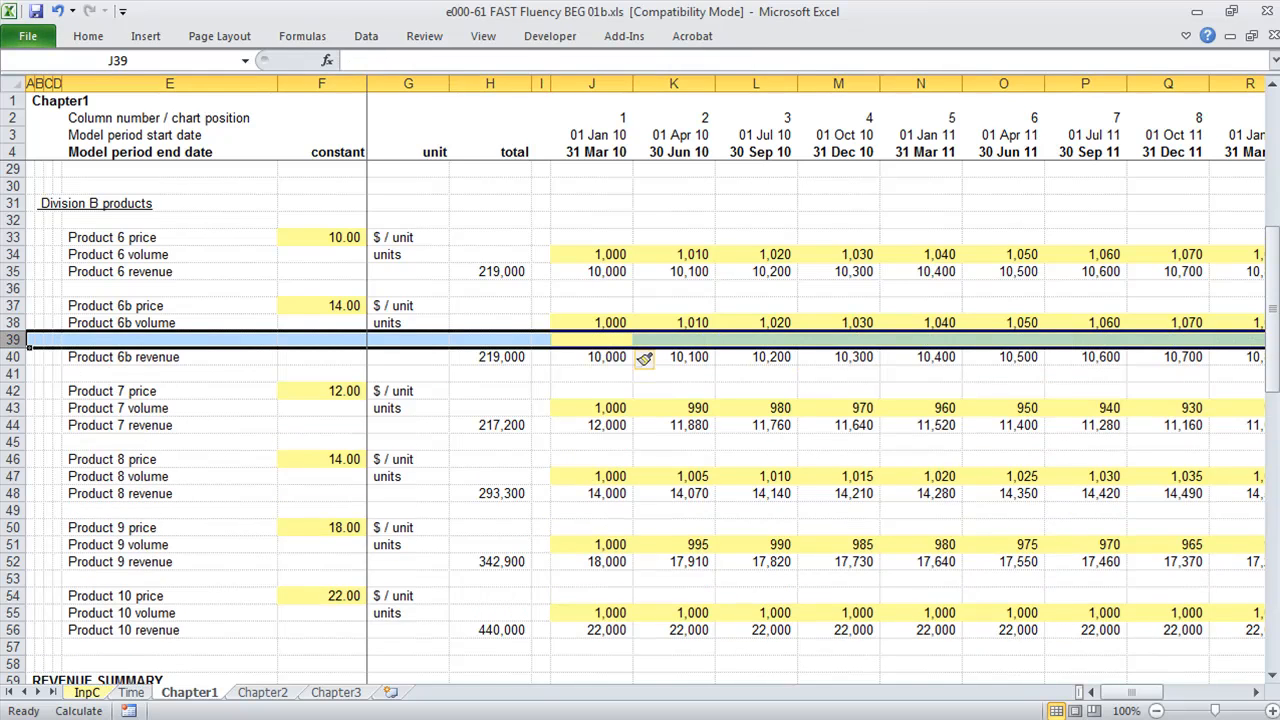
Step: Highlight the new row 39 in yellow as a placeholder and label it "[Revenue indexation factor]" in E39
{"action": "key", "text": "Left"}
{"action": "key", "text": "Left"}
{"action": "key", "text": "Left"}
{"action": "key", "text": "Left"}
{"action": "key", "text": "Left"}
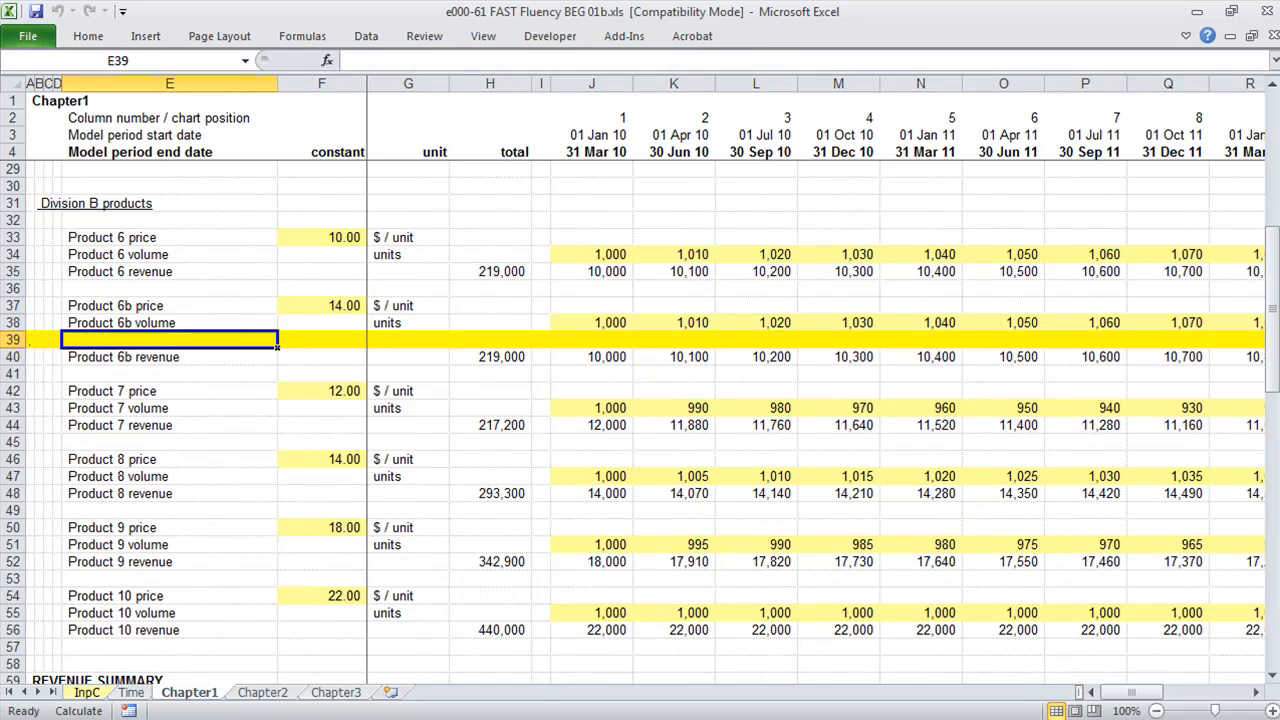
{"action": "type", "text": "[Revenue"}
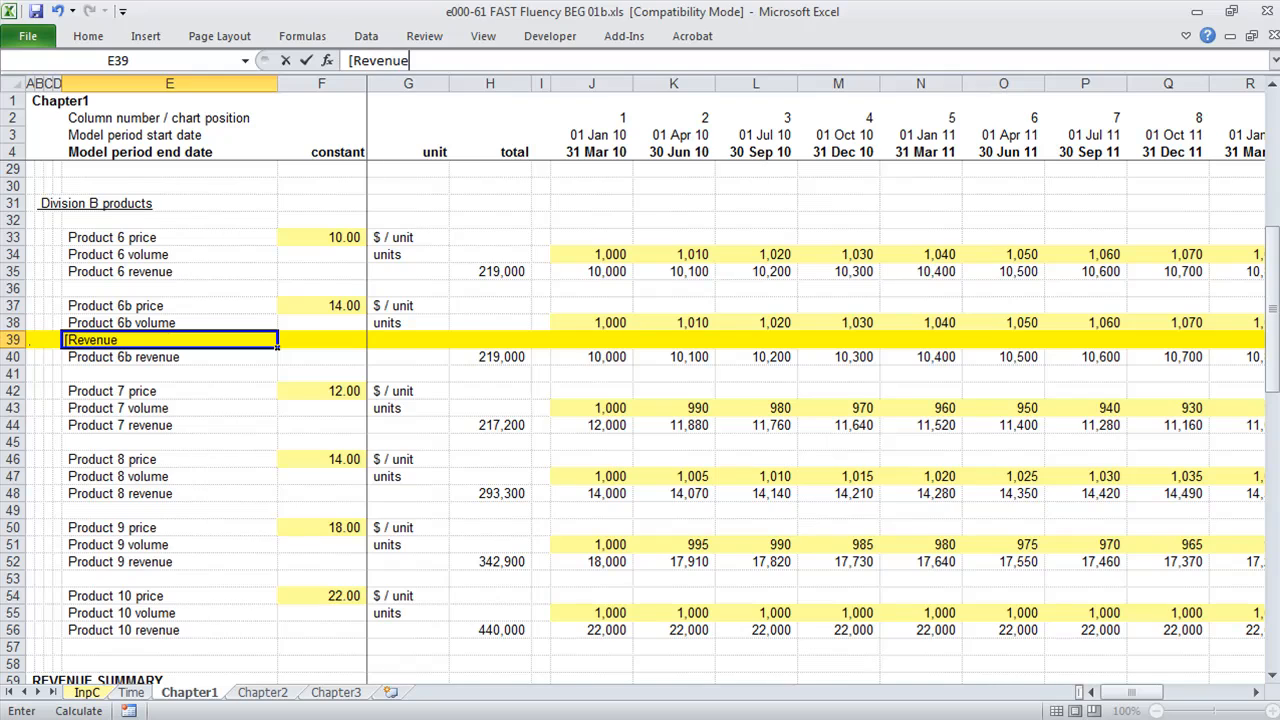
{"action": "type", "text": " indexation fa"}
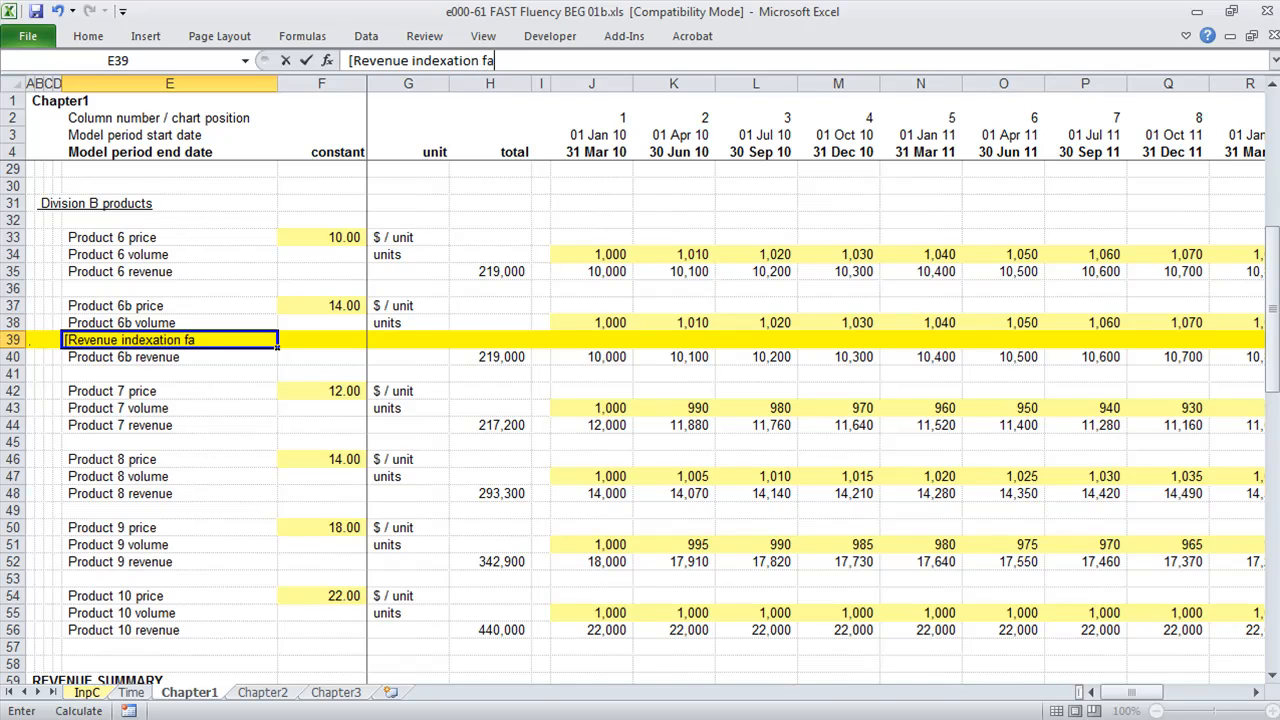
{"action": "type", "text": "ctor]"}
{"action": "key", "text": "ctrl+Return"}
Step: Enter 1 as the first-period revenue indexation factor in J39 and format row 39 to four decimal places
{"action": "key", "text": "Right"}
{"action": "key", "text": "Right"}
{"action": "key", "text": "Right"}
{"action": "key", "text": "Right"}
{"action": "key", "text": "Right"}
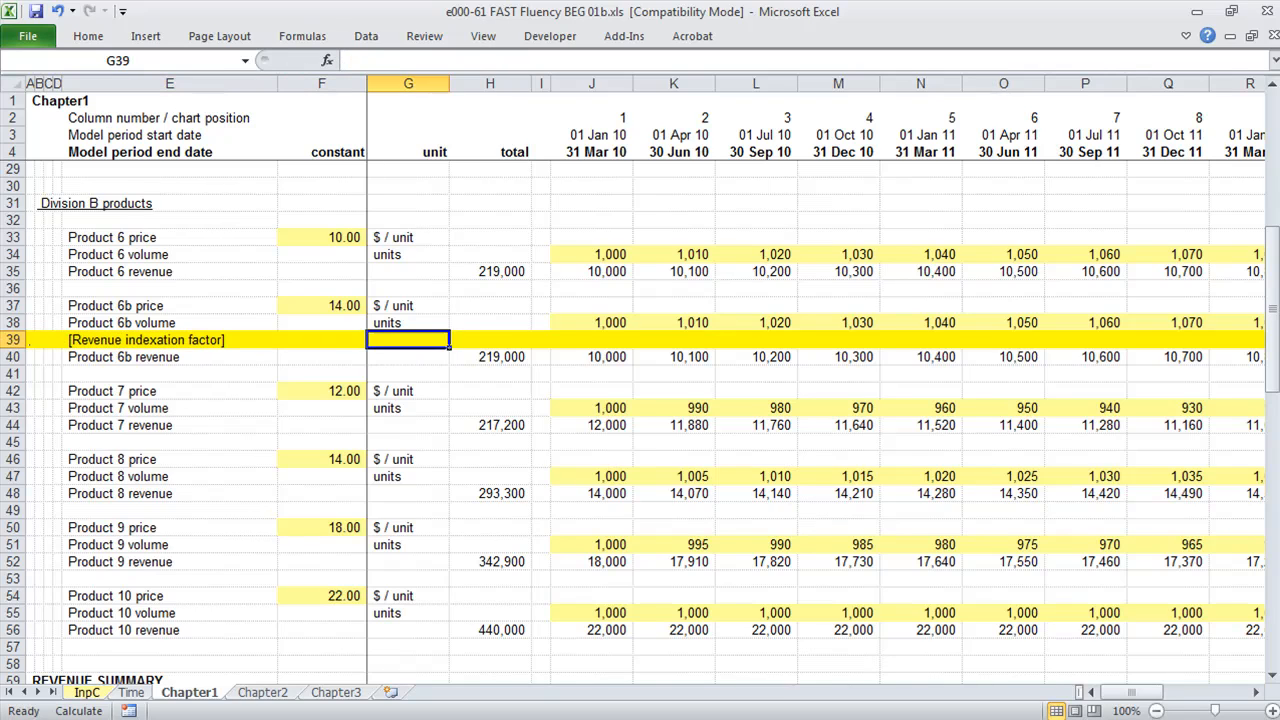
{"action": "type", "text": "1"}
{"action": "key", "text": "Right"}
{"action": "key", "text": "Left"}
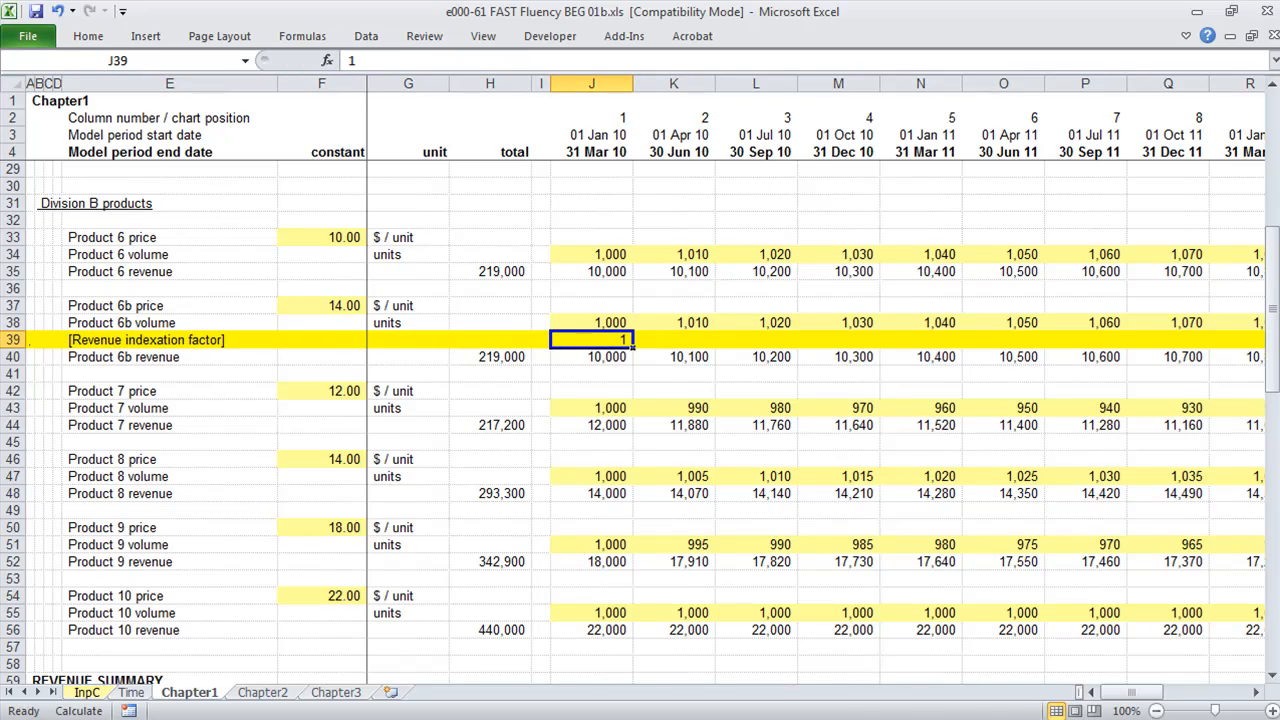
{"action": "key", "text": "shift+space"}
Step: Enter the formula = J39 * (1 + 1%) in K39 and copy it across to the last period in AC39
{"action": "key", "text": "Right"}
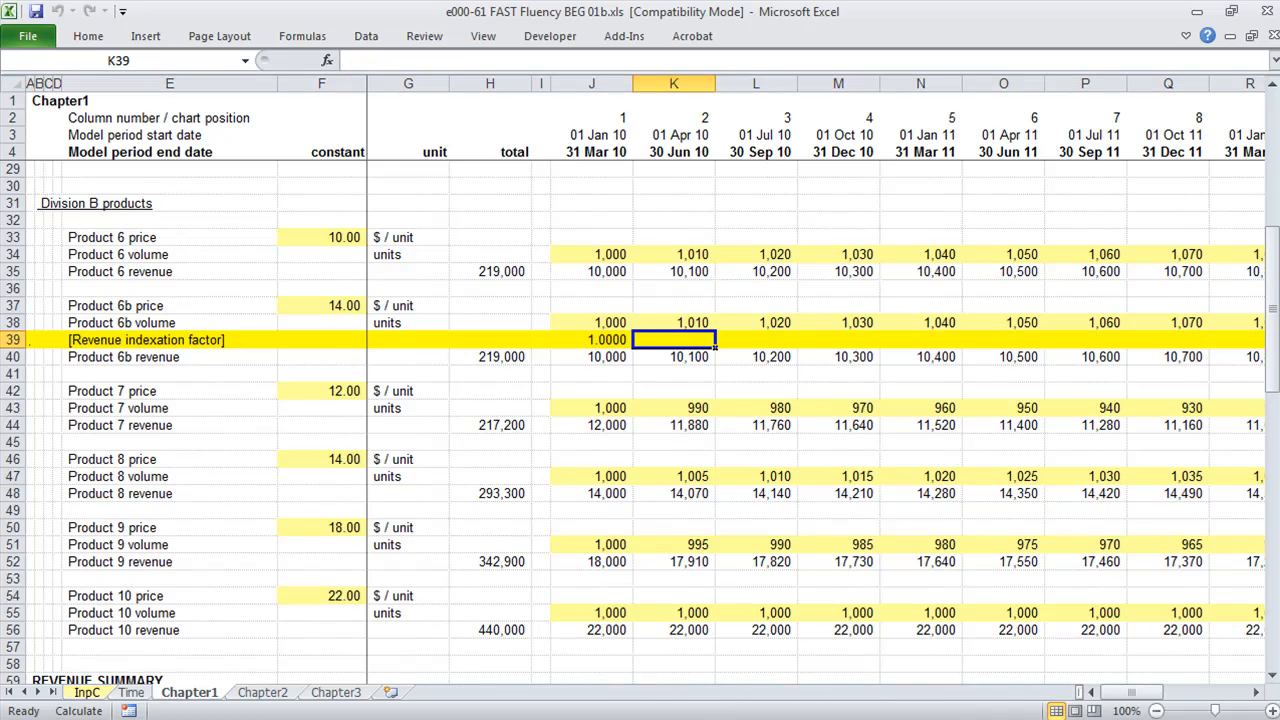
{"action": "type", "text": "="}
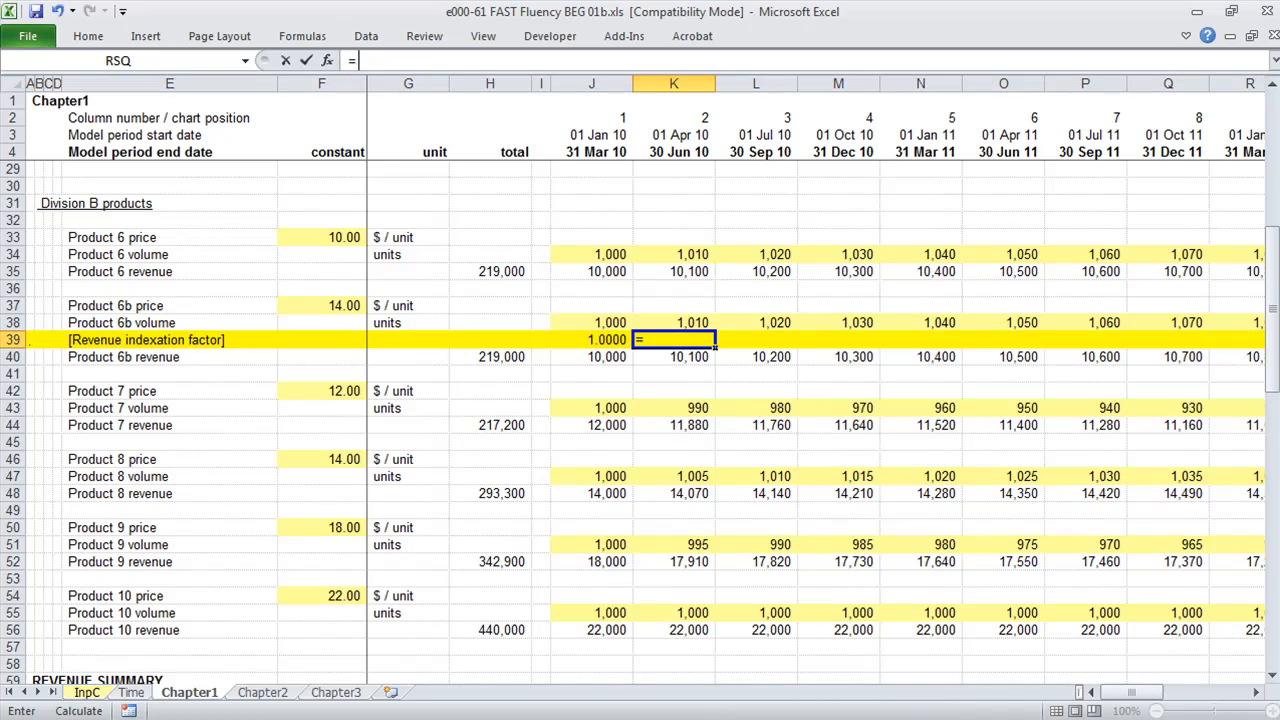
{"action": "key", "text": "Left"}
{"action": "type", "text": "* (1 + 1"}
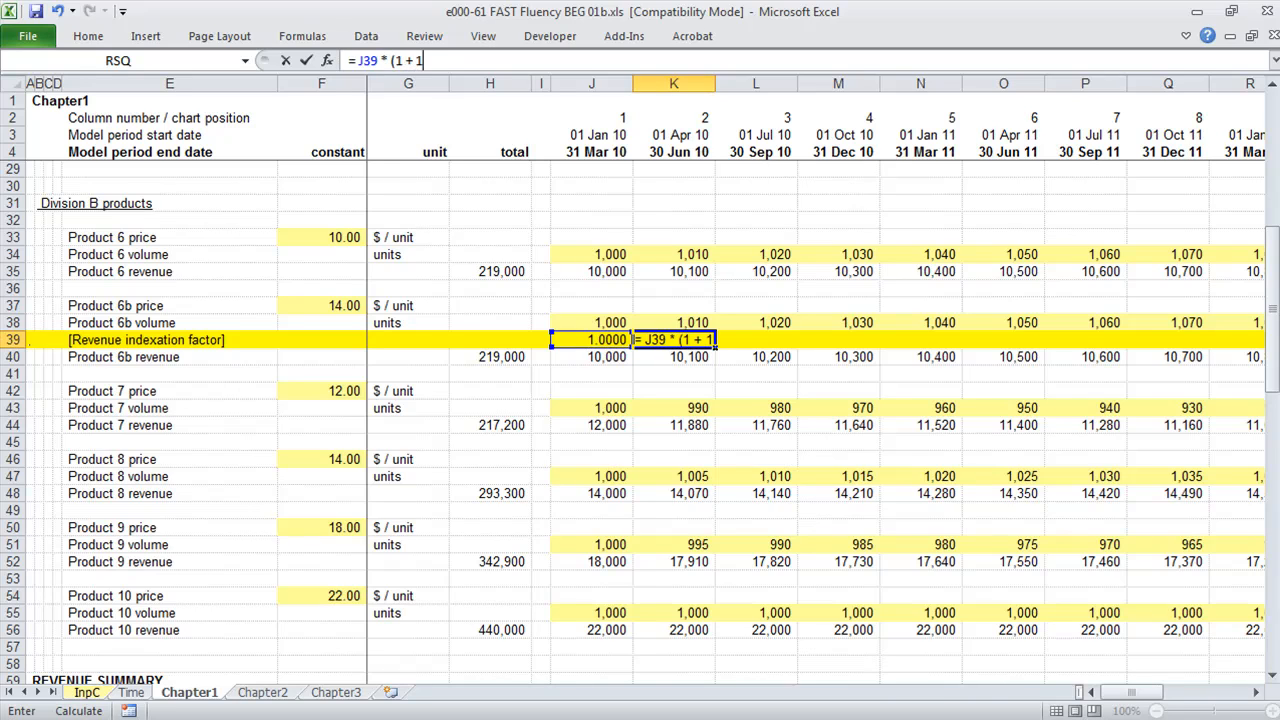
{"action": "type", "text": "%)"}
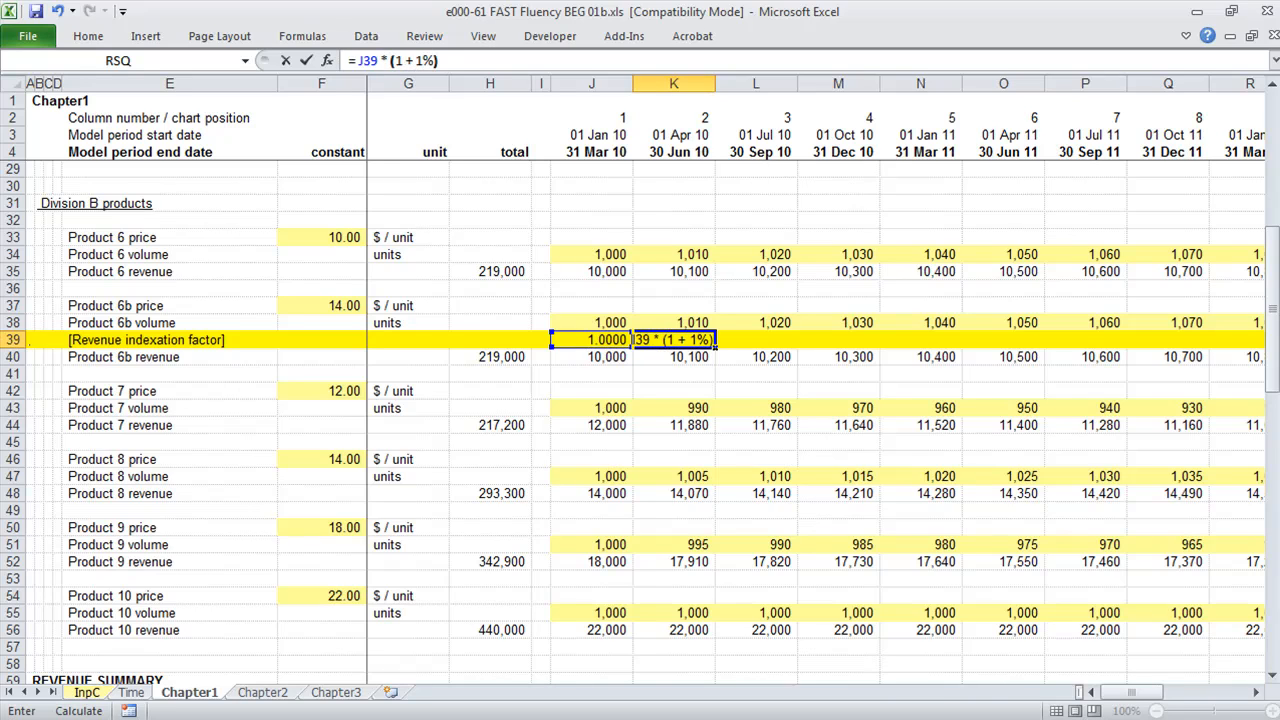
{"action": "key", "text": "ctrl+Return"}
{"action": "key", "text": "ctrl+c"}
{"action": "key", "text": "ctrl+shift+Right"}
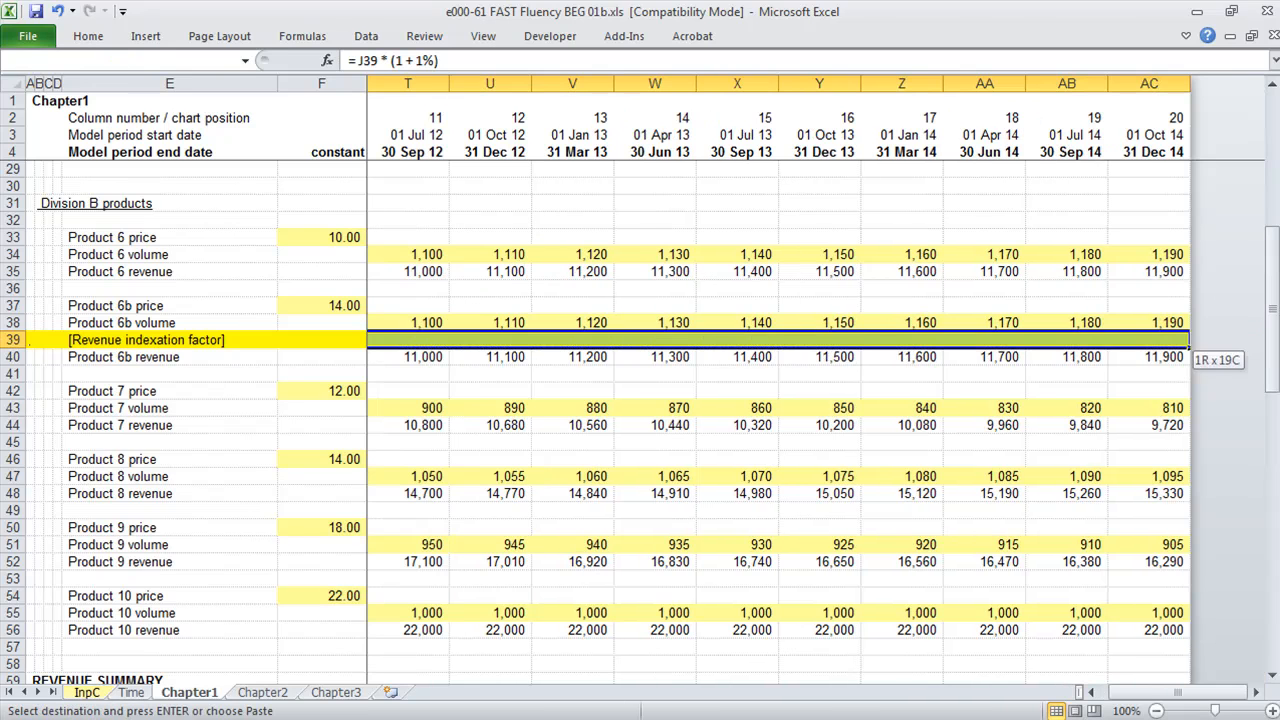
{"action": "key", "text": "ctrl+v"}
{"action": "key", "text": "Escape"}
{"action": "key", "text": "Home"}
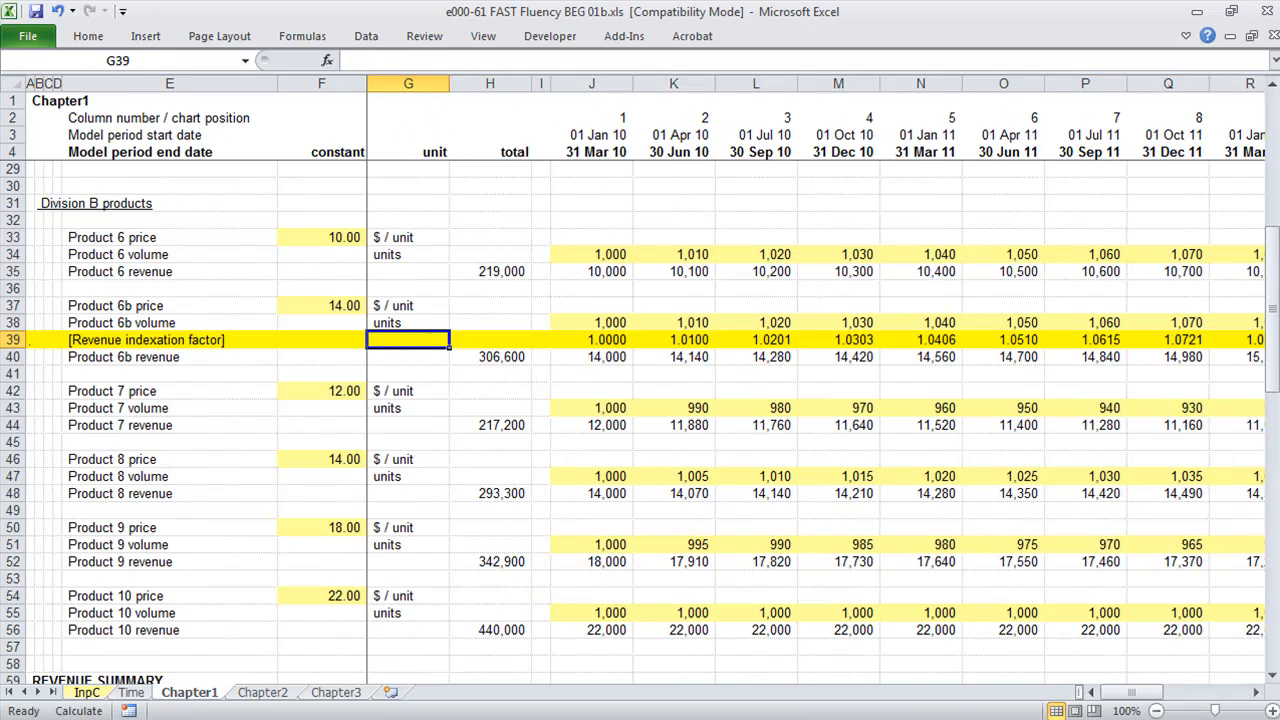
Step: Plot the indexation factors in J39 to AC39 on a chart sheet to check their trend, and delete that chart sheet
{"action": "key", "text": "Right"}
{"action": "key", "text": "Right"}
{"action": "key", "text": "Right"}
{"action": "key", "text": "ctrl+shift+Right"}
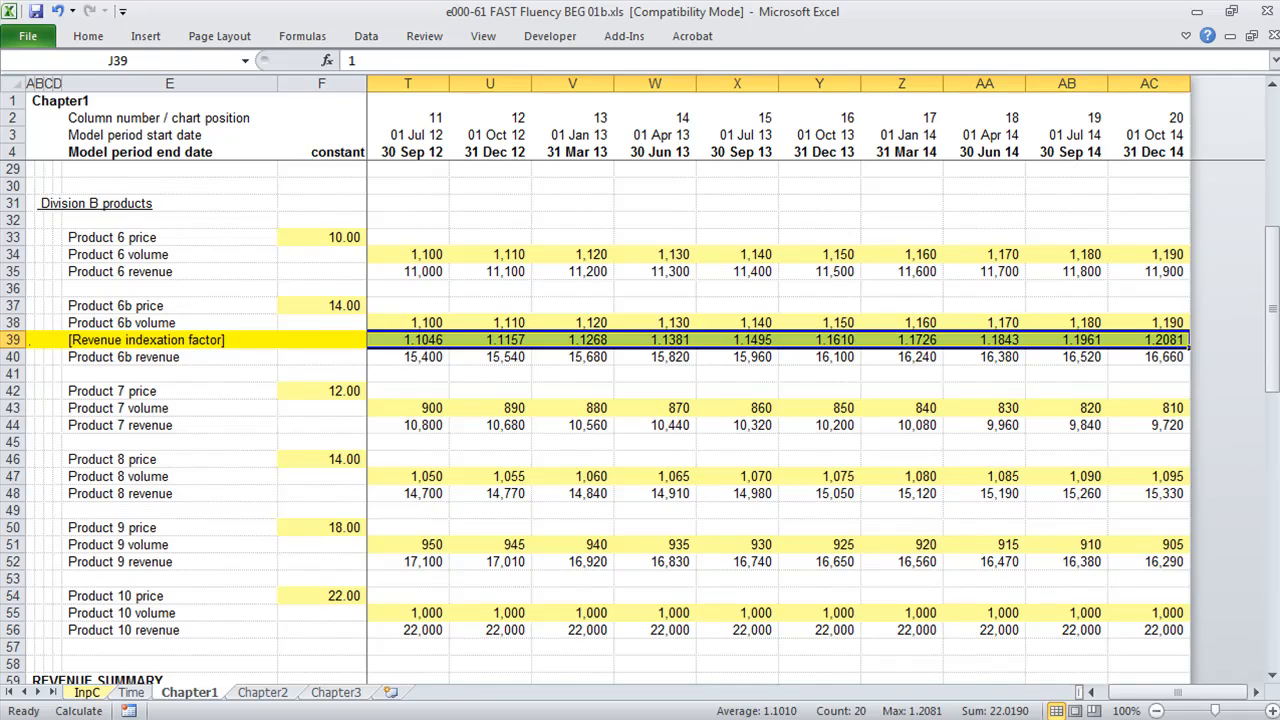
{"action": "key", "text": "F11"}
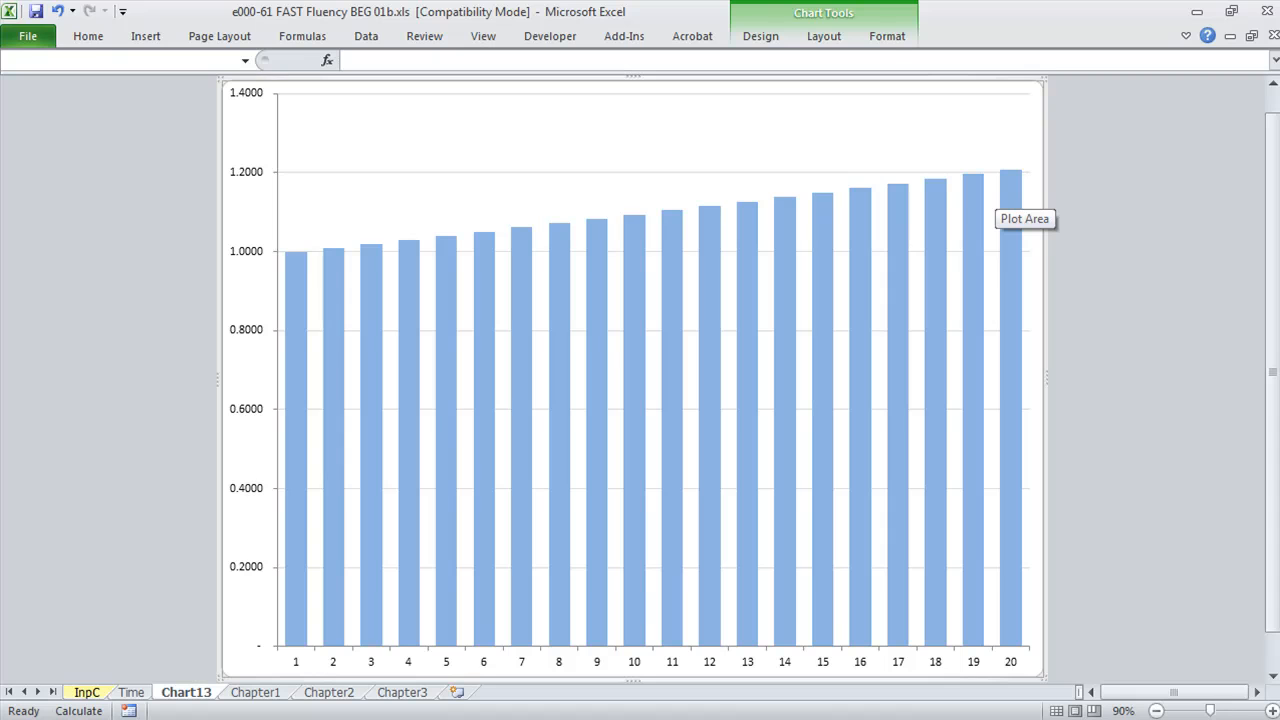
{"action": "key", "text": "alt"}
{"action": "key", "text": "e"}
{"action": "key", "text": "l"}
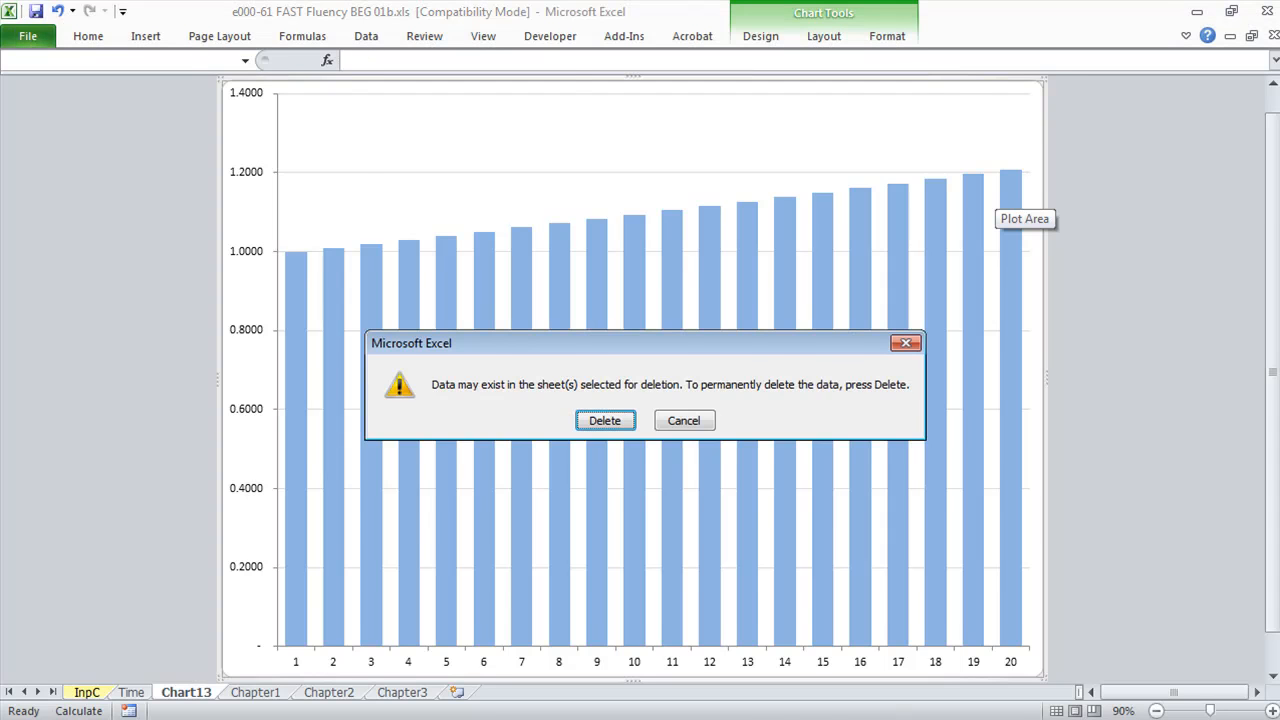
{"action": "key", "text": "Return"}
{"action": "key", "text": "Home"}
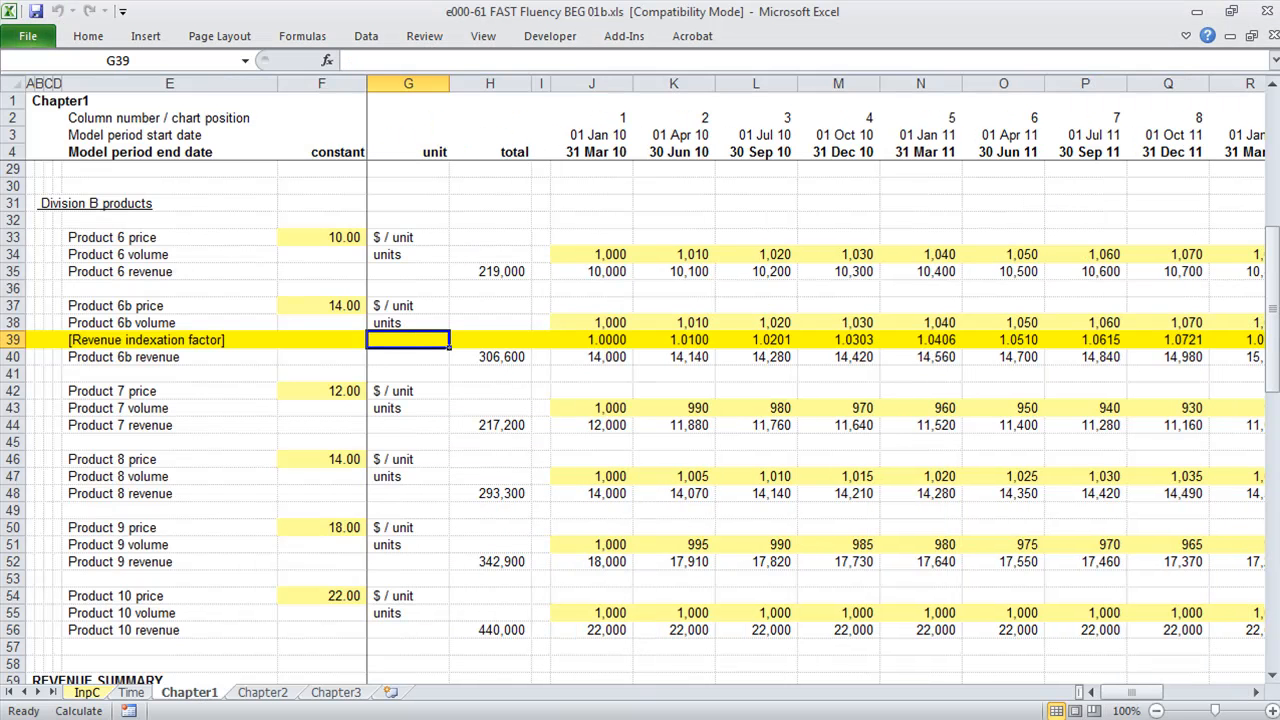
Step: Trace the precedents of the first-period Product 6b revenue formula in J40 and clear the arrows
{"action": "key", "text": "Right"}
{"action": "key", "text": "Right"}
{"action": "key", "text": "Right"}
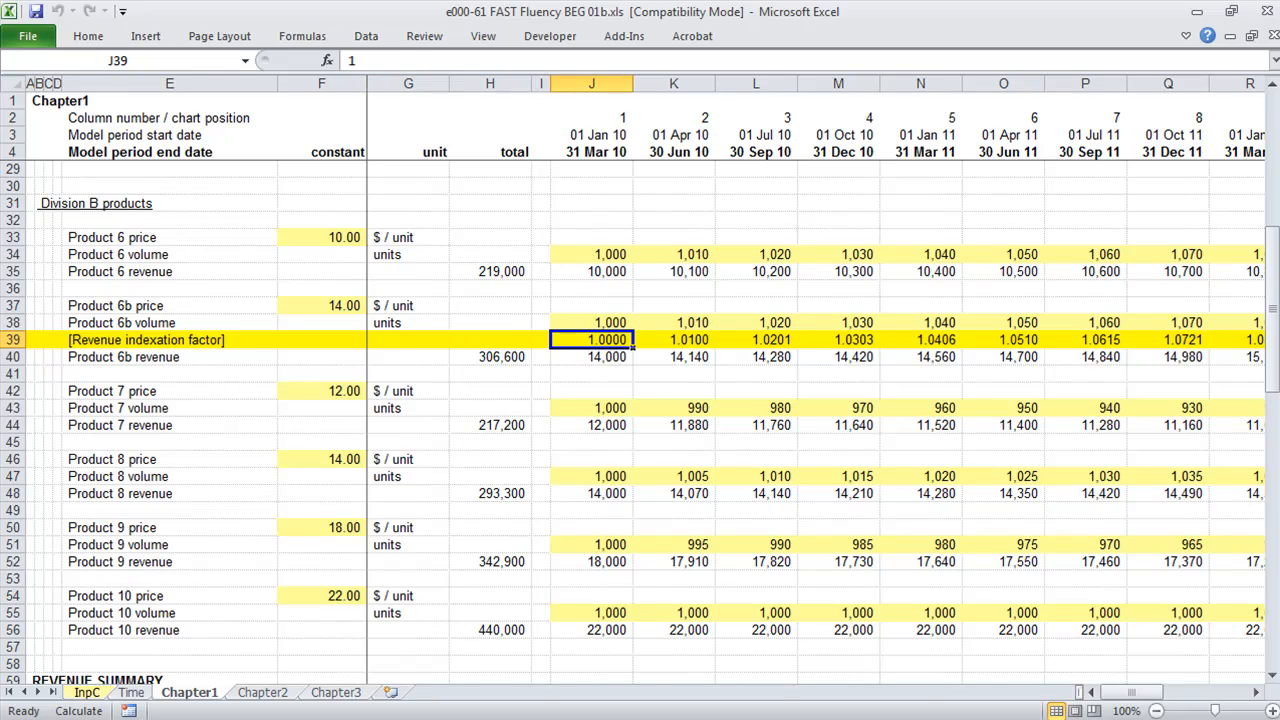
{"action": "key", "text": "Down"}
{"action": "key", "text": "alt"}
{"action": "key", "text": "t"}
{"action": "key", "text": "u"}
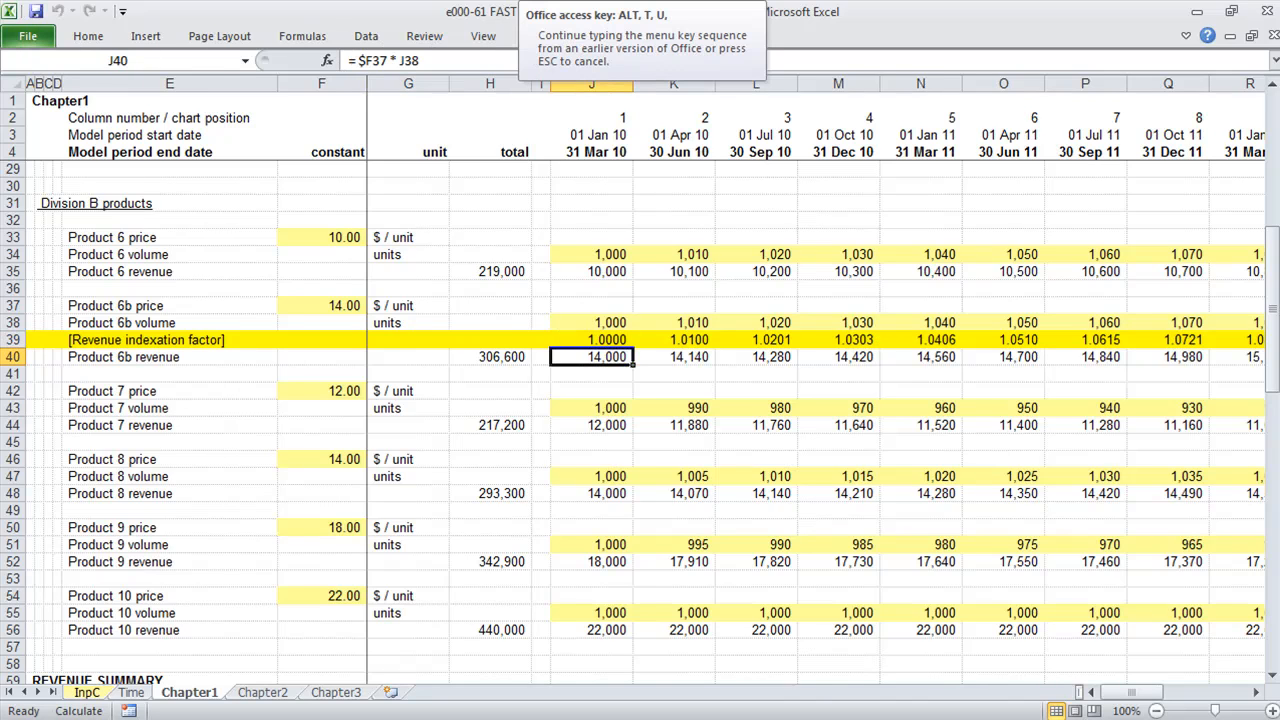
{"action": "key", "text": "t"}
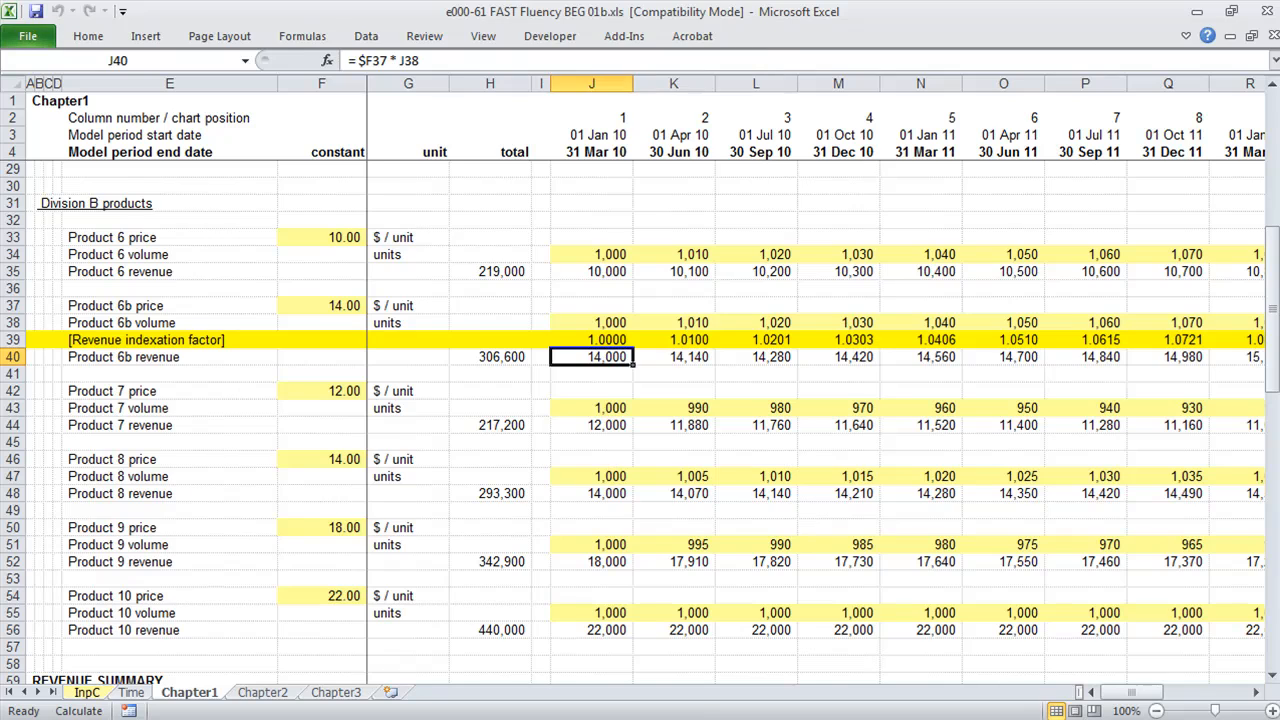
{"action": "key", "text": "alt+t"}
{"action": "key", "text": "u"}
{"action": "key", "text": "t"}
{"action": "key", "text": "alt+t"}
{"action": "key", "text": "u"}
{"action": "key", "text": "a"}
Step: Extend the Product 6b revenue formula in J40 to = $F37 * J38 * J39 and copy it across all periods
{"action": "key", "text": "F2"}
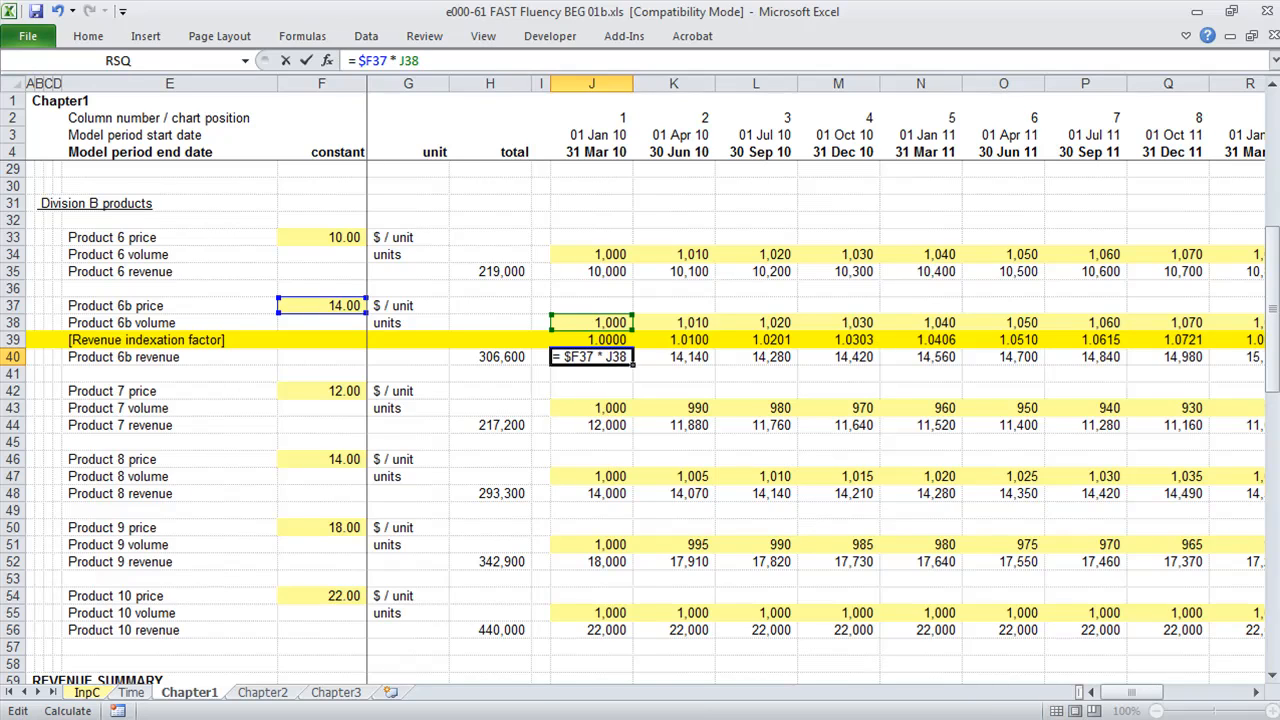
{"action": "type", "text": "*"}
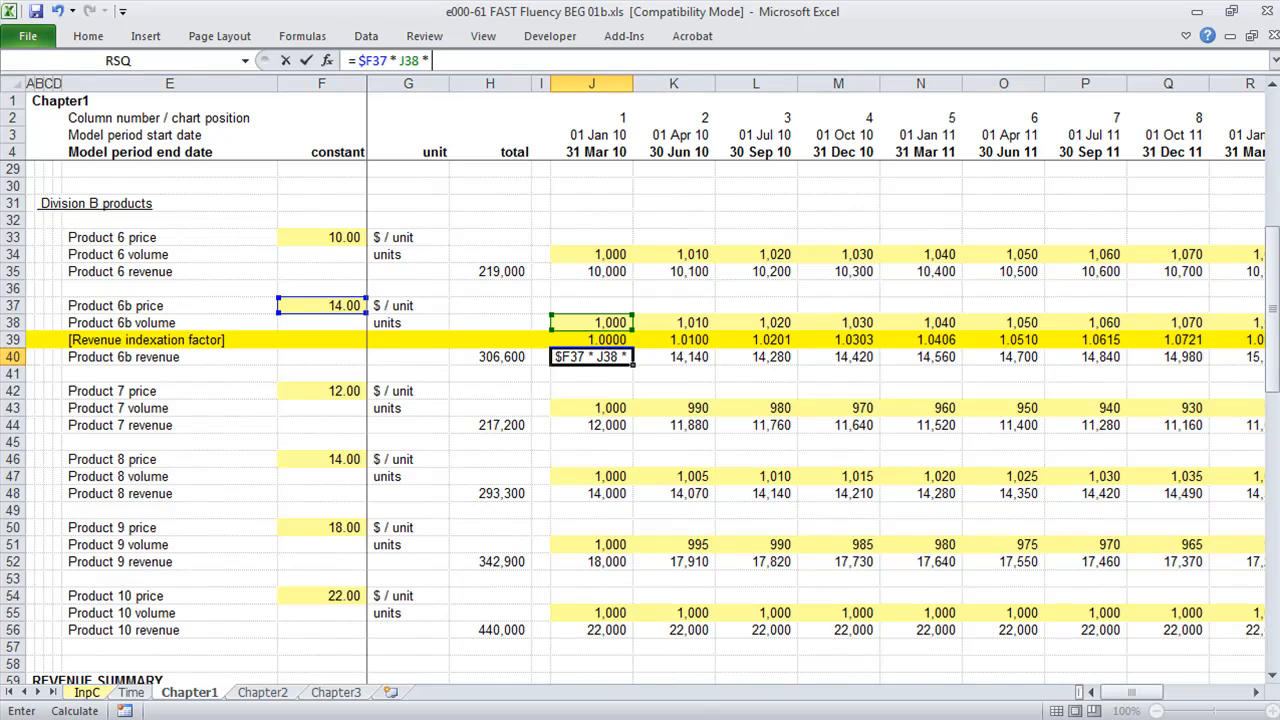
{"action": "key", "text": "Up"}
{"action": "key", "text": "ctrl+Return"}
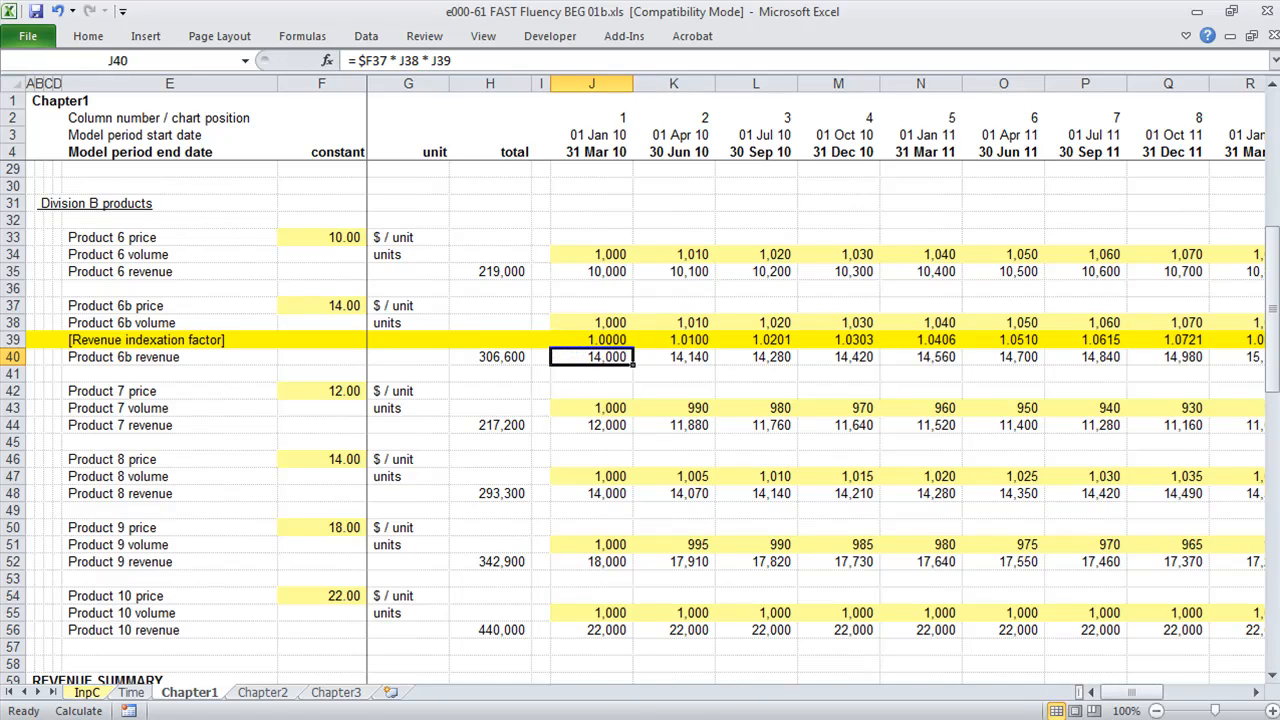
{"action": "key", "text": "ctrl+c"}
{"action": "key", "text": "ctrl+shift+Right"}
{"action": "key", "text": "Return"}
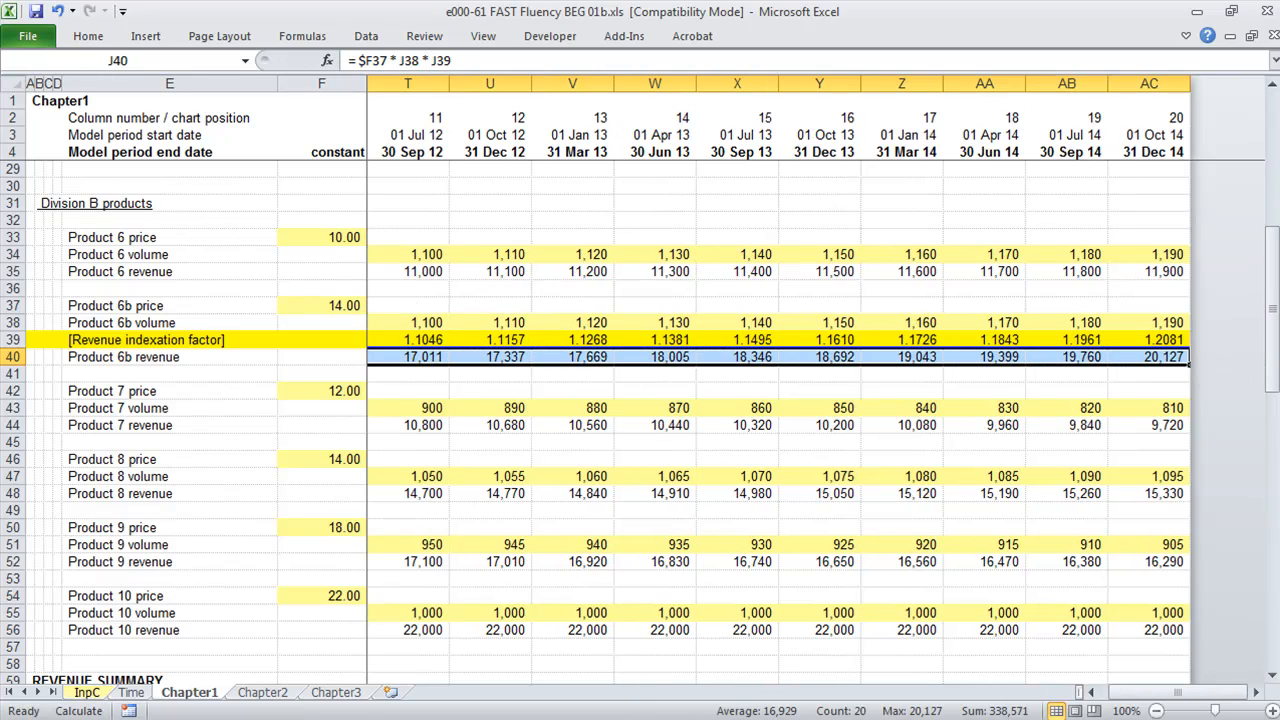
Step: Plot the Product 6b revenue row on a chart sheet to check its trend, and delete that chart sheet
{"action": "key", "text": "Left"}
{"action": "key", "text": "Left"}
{"action": "key", "text": "Right"}
{"action": "key", "text": "Right"}
{"action": "key", "text": "ctrl+shift+Right"}
{"action": "key", "text": "F11"}
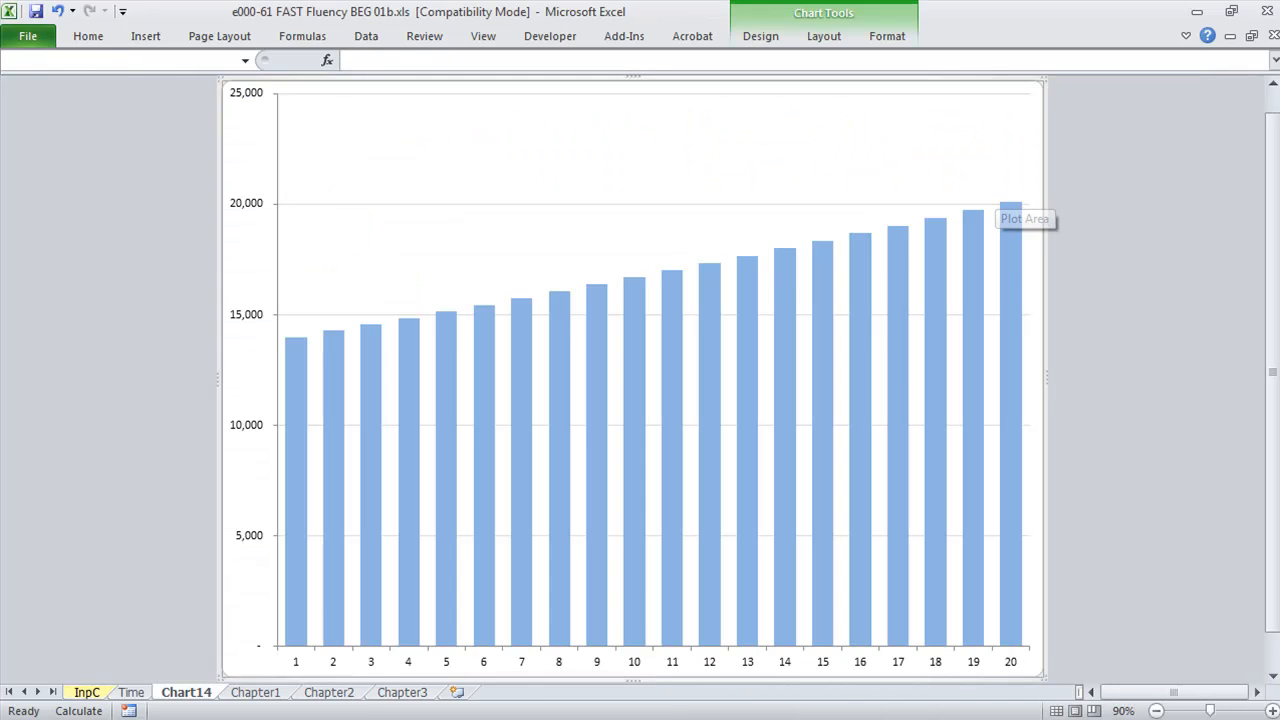
{"action": "mouse_move", "coordinate": [940, 283]}
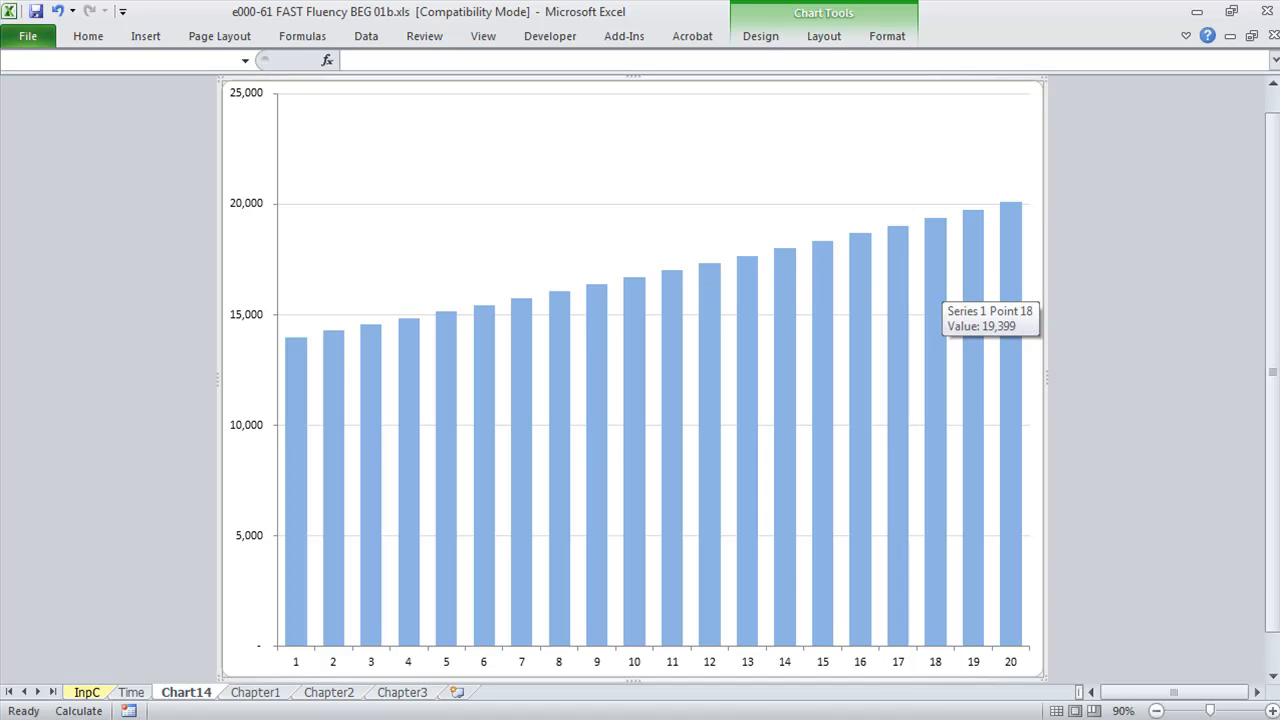
{"action": "key", "text": "alt"}
{"action": "key", "text": "e"}
{"action": "key", "text": "l"}
{"action": "key", "text": "Return"}
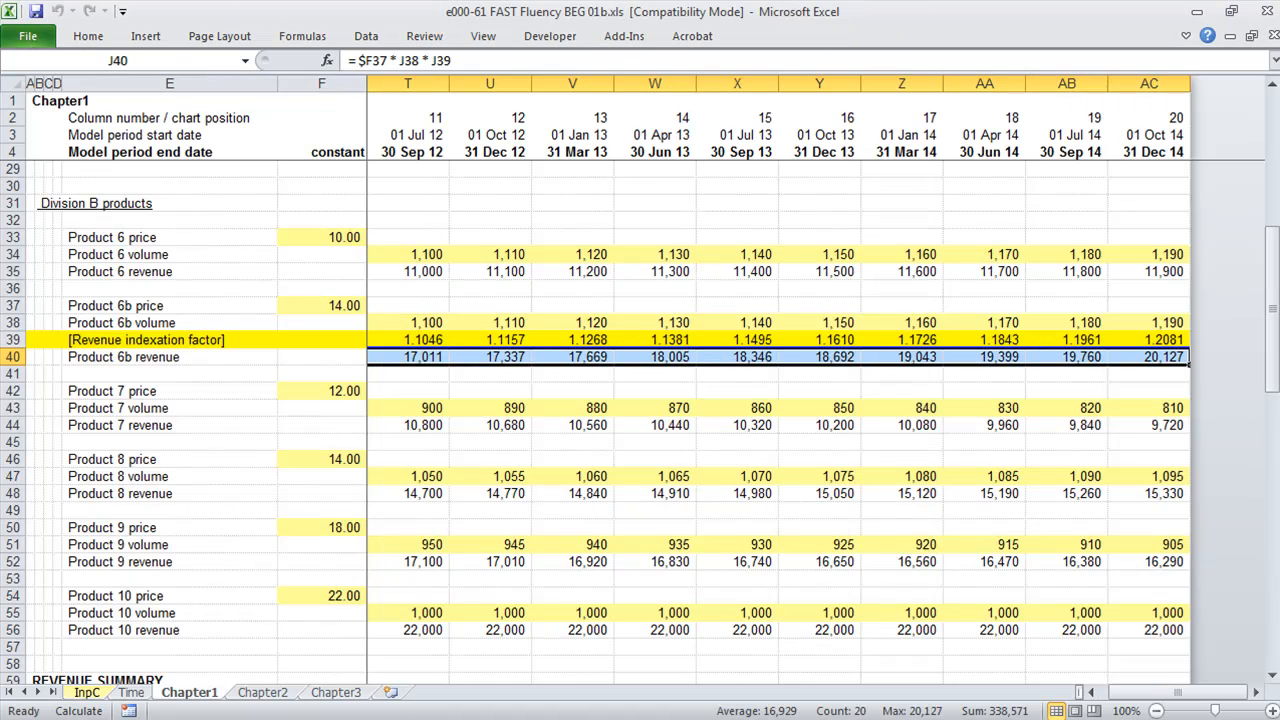
Step: Copy the Product 6b block in rows 37 to 41 and insert the copied rows above the Product 7 price row
{"action": "key", "text": "Home"}
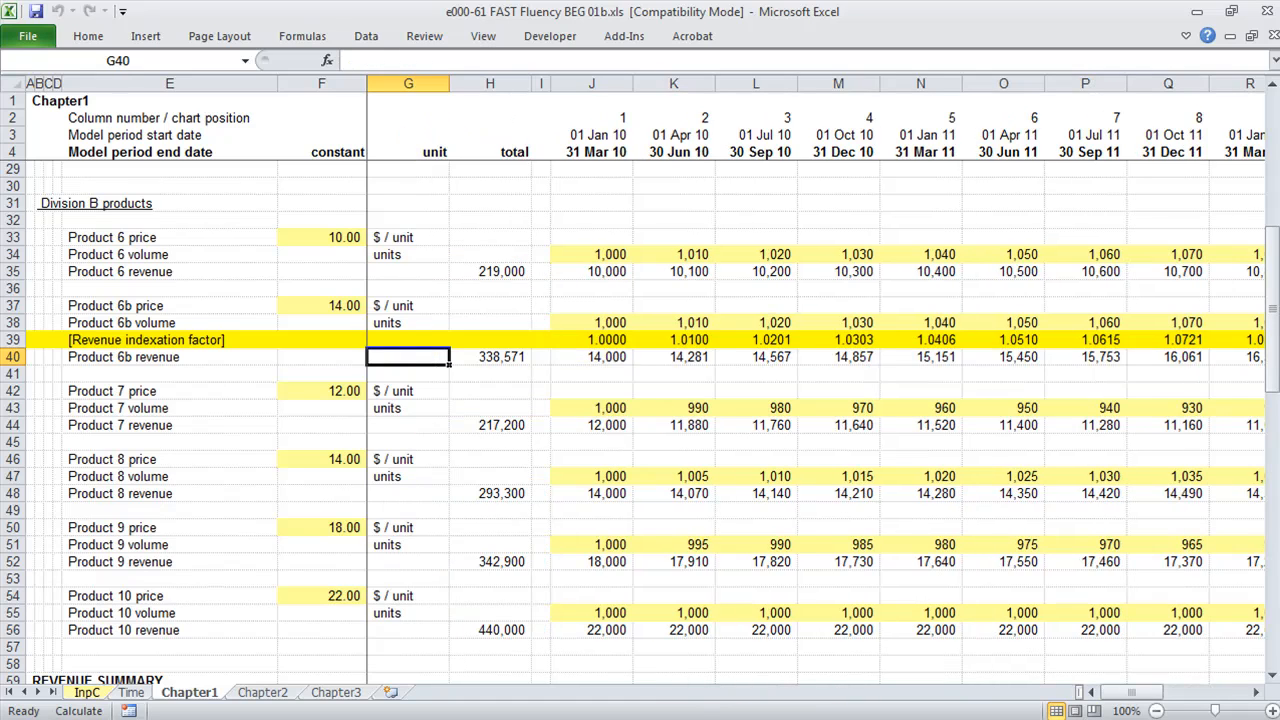
{"action": "key", "text": "Left"}
{"action": "key", "text": "Left"}
{"action": "key", "text": "Up"}
{"action": "key", "text": "Up"}
{"action": "key", "text": "Up"}
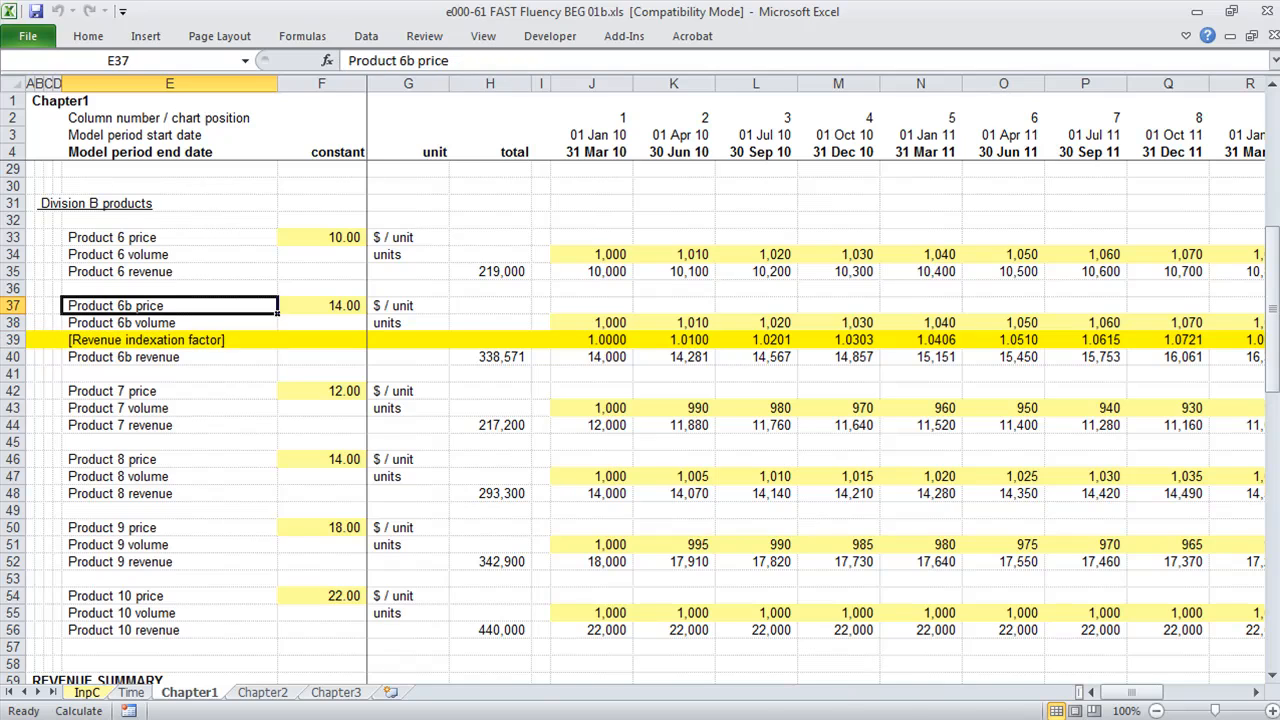
{"action": "key", "text": "shift+space"}
{"action": "key", "text": "shift+Down"}
{"action": "key", "text": "shift+Down"}
{"action": "key", "text": "shift+Down"}
{"action": "key", "text": "shift+Down"}
{"action": "key", "text": "ctrl+c"}
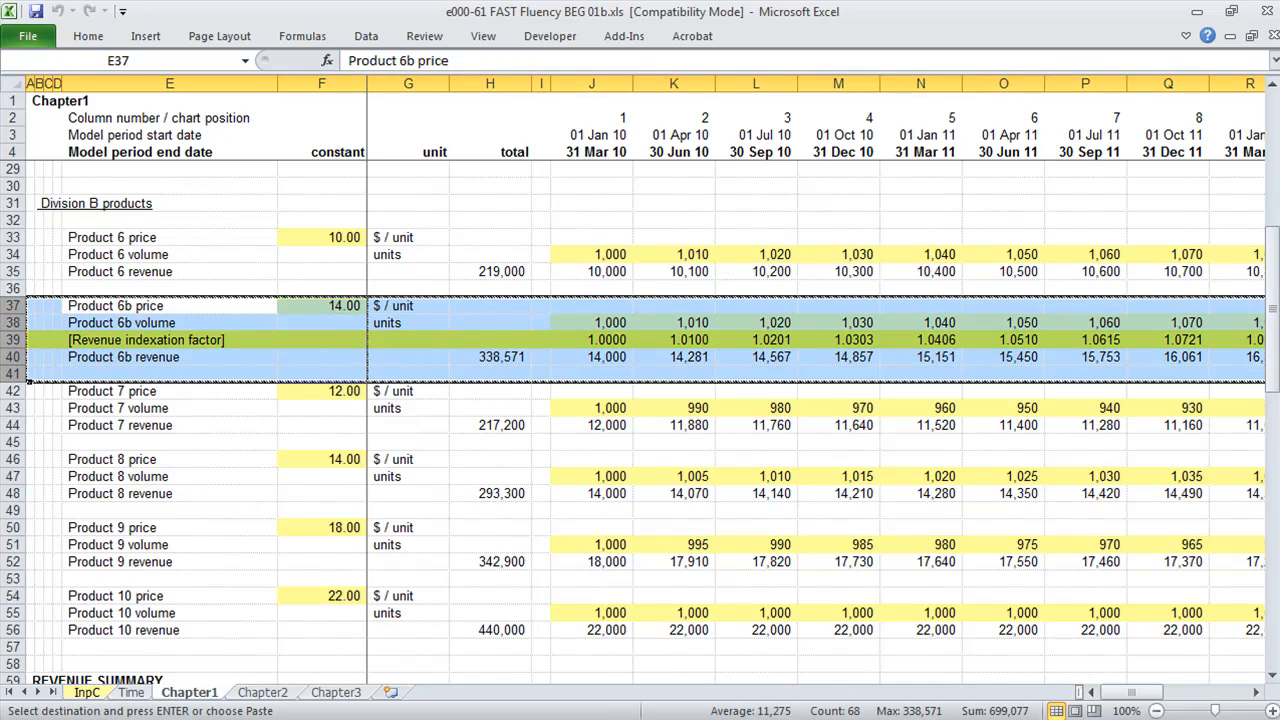
{"action": "key", "text": "Down"}
{"action": "key", "text": "Down"}
{"action": "key", "text": "Down"}
{"action": "key", "text": "Down"}
{"action": "key", "text": "Down"}
{"action": "key", "text": "shift+space"}
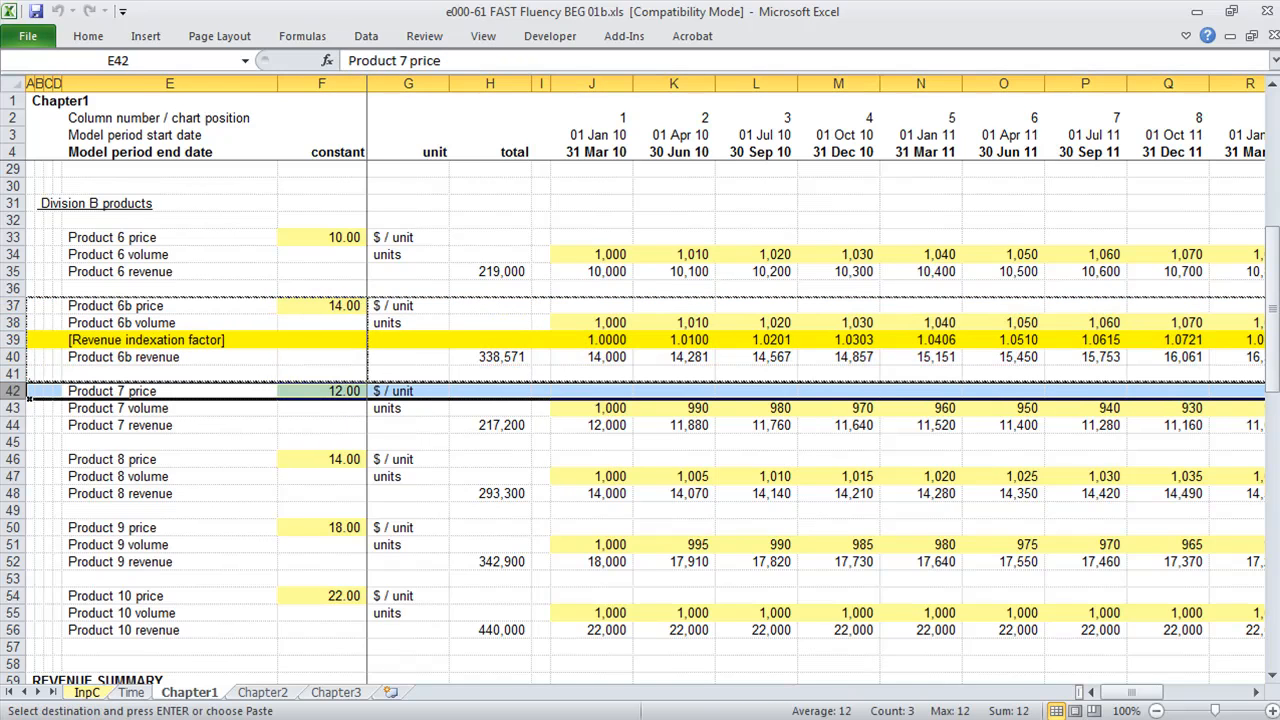
{"action": "key", "text": "ctrl+shift+plus"}
Step: Insert a second copy of the Product 6b block at row 47, directly above the Product 7 price row
{"action": "key", "text": "Down"}
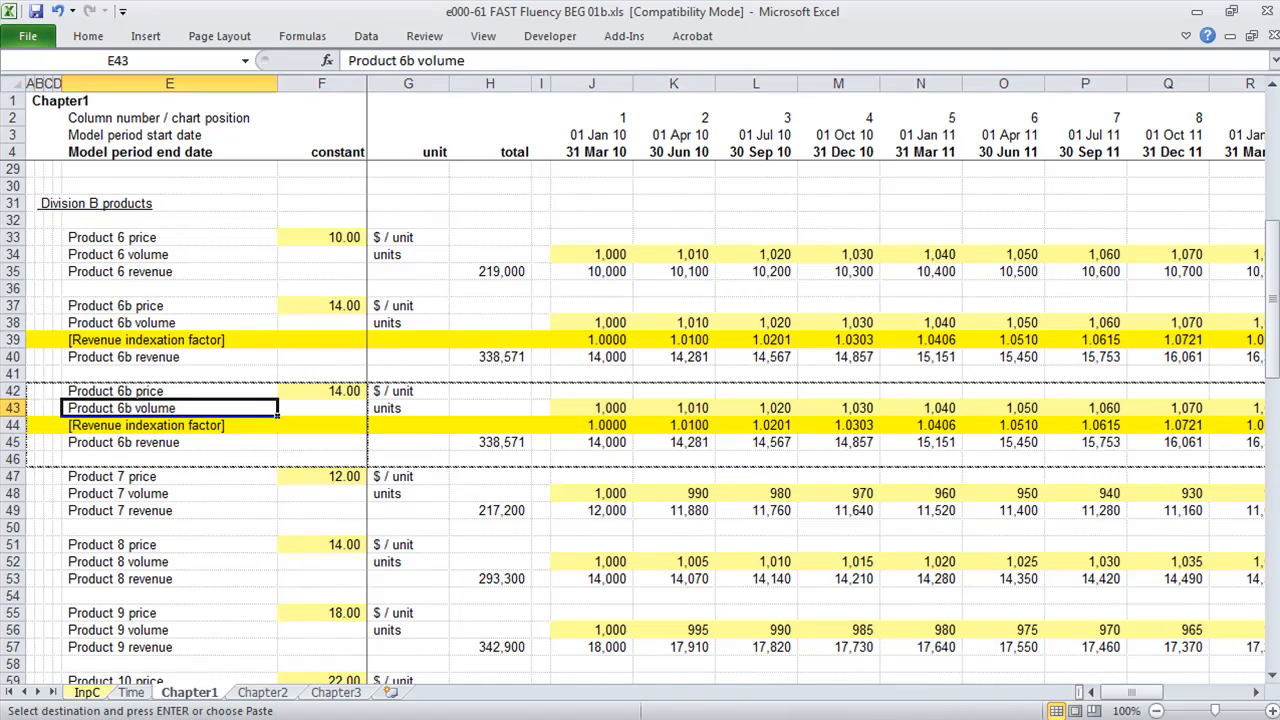
{"action": "key", "text": "Down"}
{"action": "key", "text": "Down"}
{"action": "key", "text": "Down"}
{"action": "key", "text": "Down"}
{"action": "key", "text": "shift+space"}
{"action": "key", "text": "ctrl+shift+plus"}
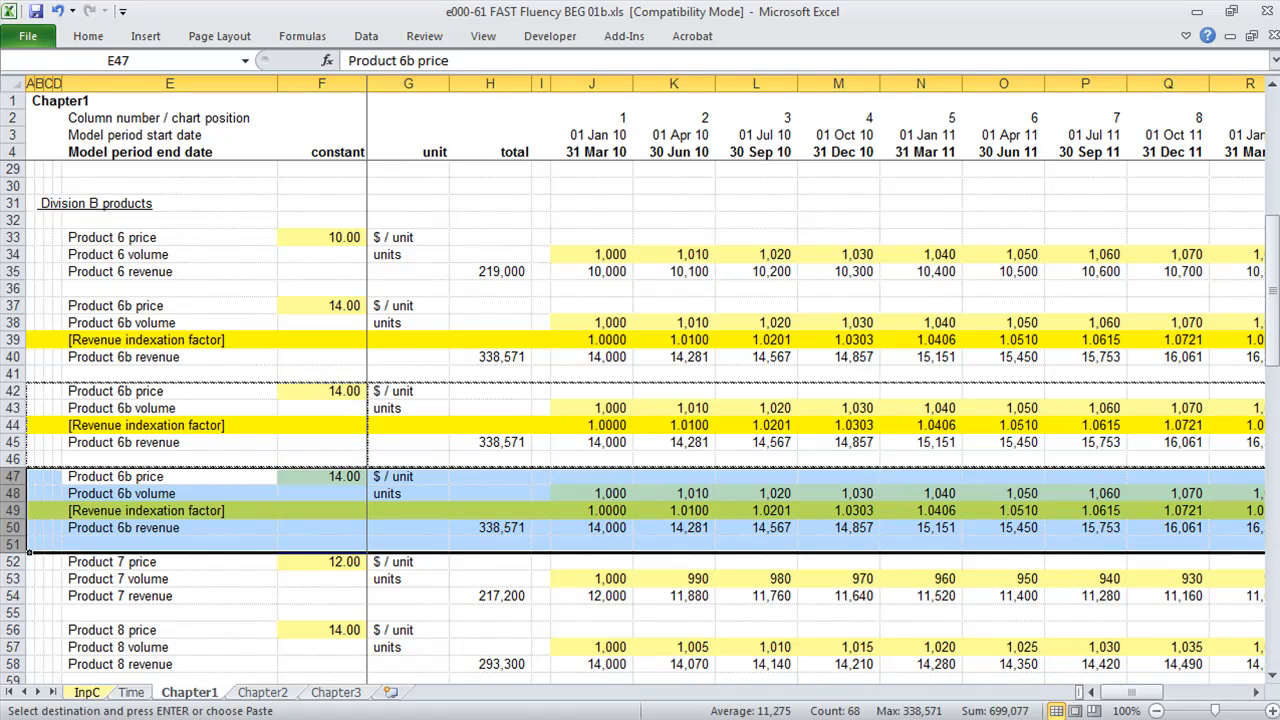
Step: Replace 6b with 6c in the labels of the first copied block, E42 to E45
{"action": "key", "text": "Up"}
{"action": "key", "text": "Up"}
{"action": "key", "text": "Up"}
{"action": "key", "text": "Up"}
{"action": "key", "text": "Up"}
{"action": "key", "text": "shift+Down"}
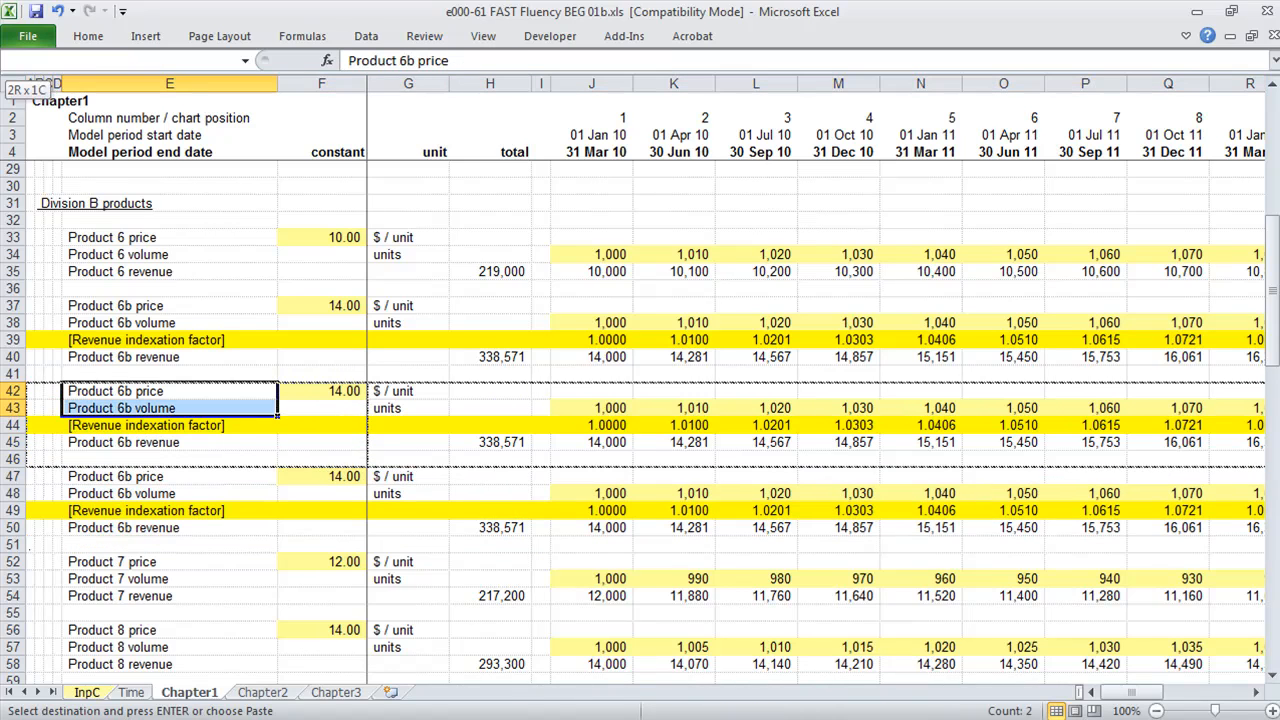
{"action": "key", "text": "shift+Down"}
{"action": "key", "text": "shift+Down"}
{"action": "key", "text": "ctrl+h"}
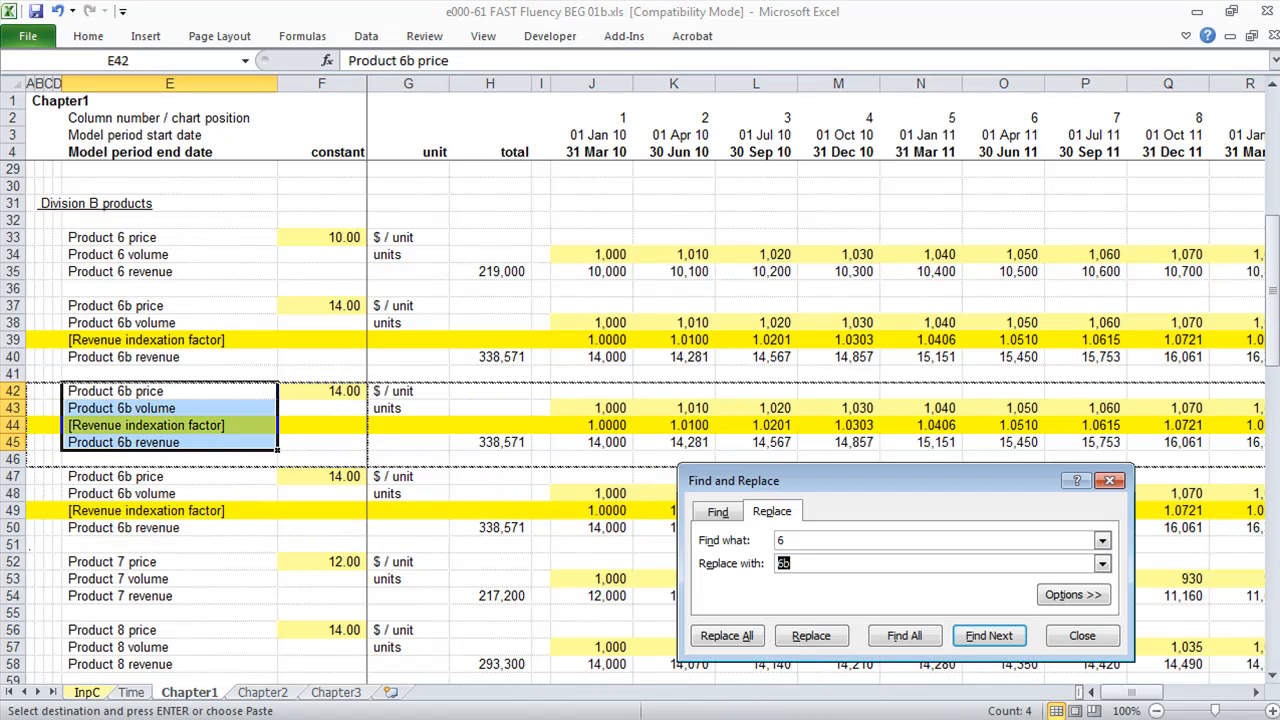
{"action": "key", "text": "shift+Tab"}
{"action": "key", "text": "End"}
{"action": "type", "text": "b"}
{"action": "key", "text": "Tab"}
{"action": "type", "text": "6"}
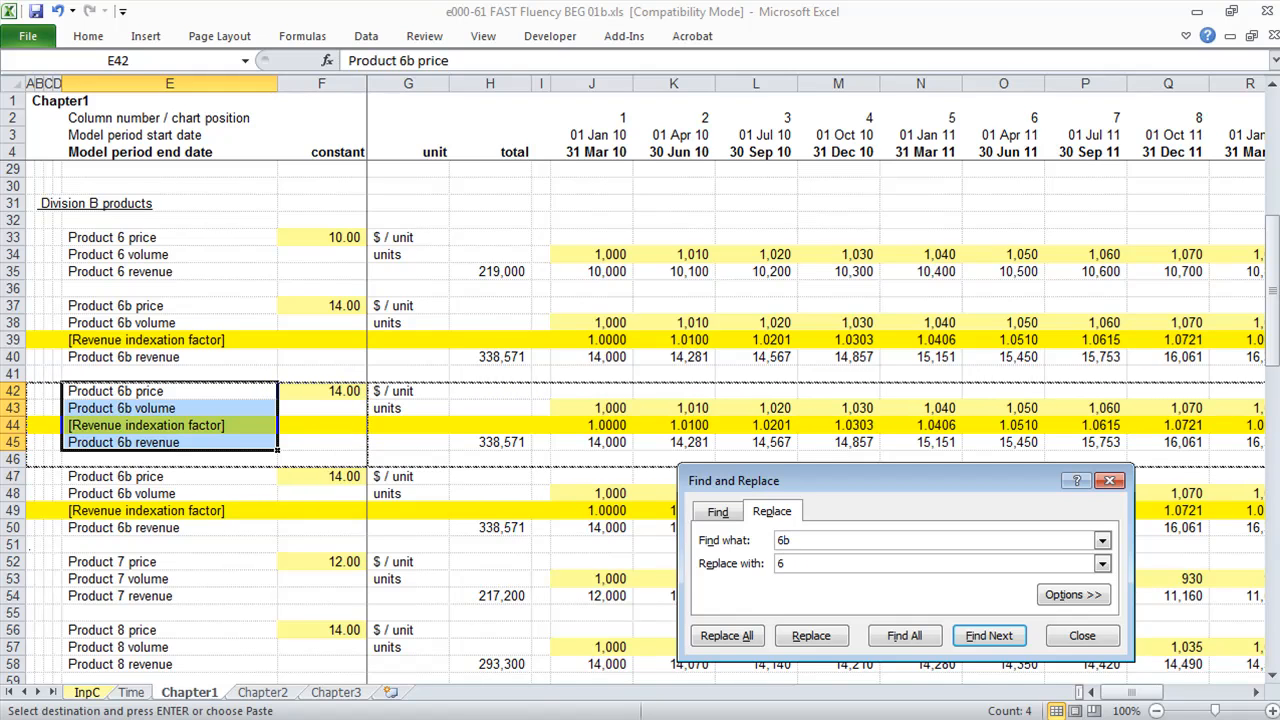
{"action": "type", "text": "c"}
{"action": "key", "text": "alt+a"}
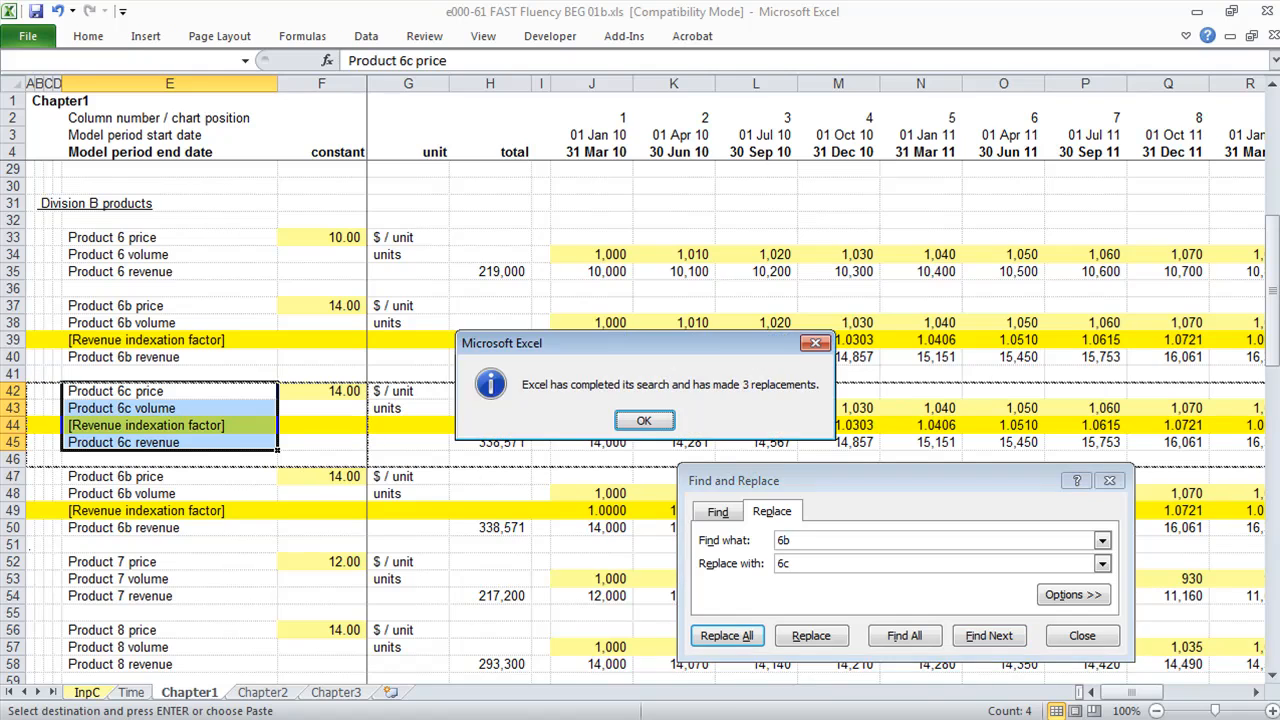
{"action": "key", "text": "Return"}
{"action": "key", "text": "Escape"}
{"action": "key", "text": "Escape"}
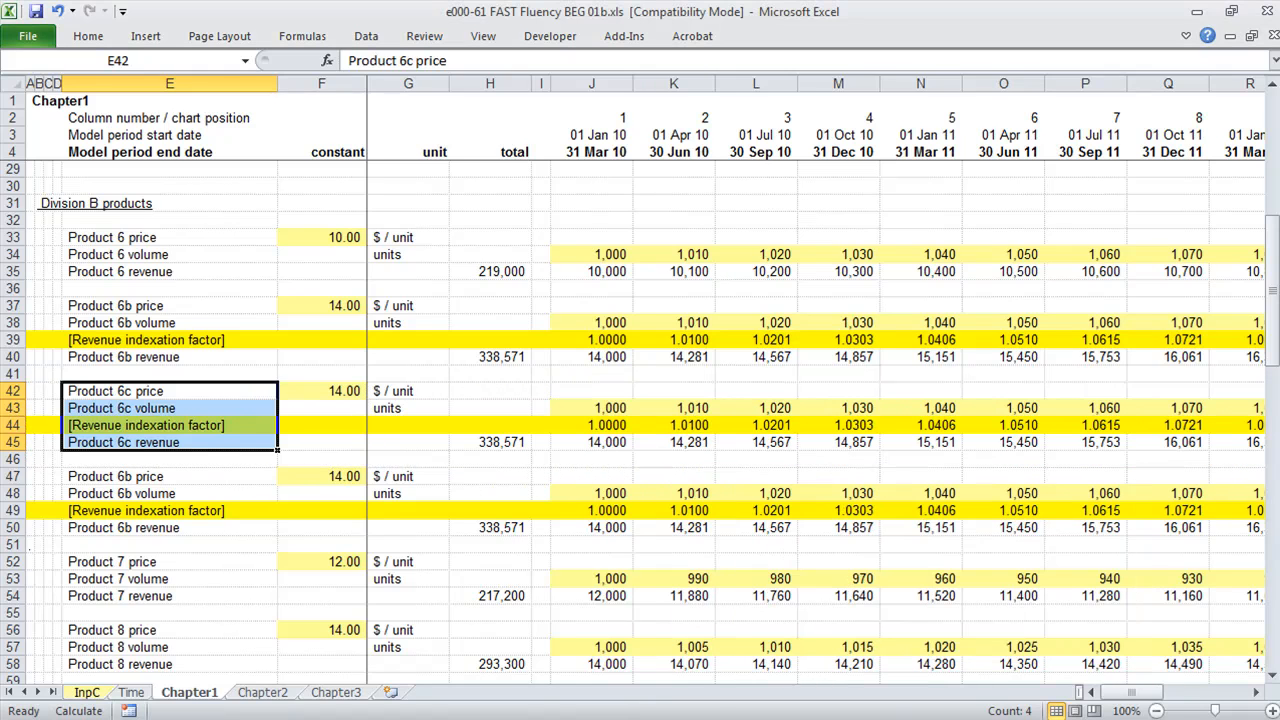
Step: Replace 6b with 6d in the labels of the second copied block, E47 to E50
{"action": "key", "text": "Down"}
{"action": "key", "text": "Down"}
{"action": "key", "text": "Down"}
{"action": "key", "text": "Down"}
{"action": "key", "text": "Down"}
{"action": "key", "text": "shift+Down"}
{"action": "key", "text": "shift+Down"}
{"action": "key", "text": "shift+Down"}
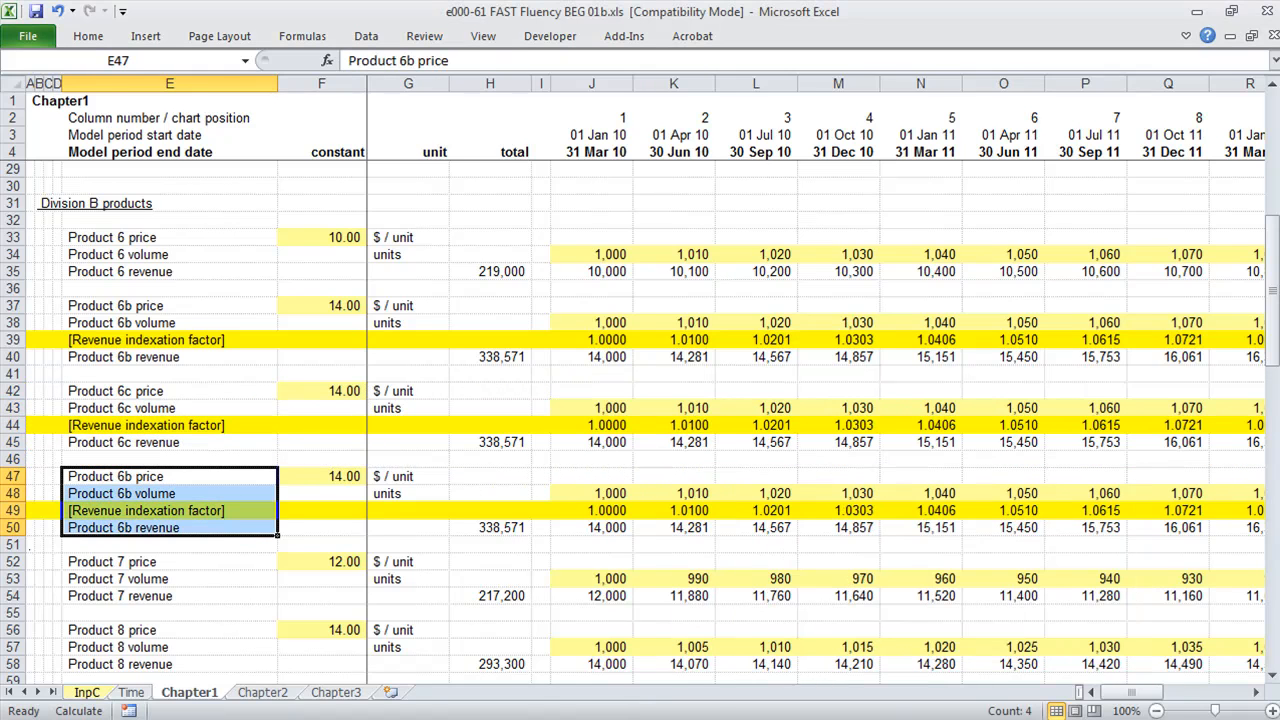
{"action": "key", "text": "ctrl+h"}
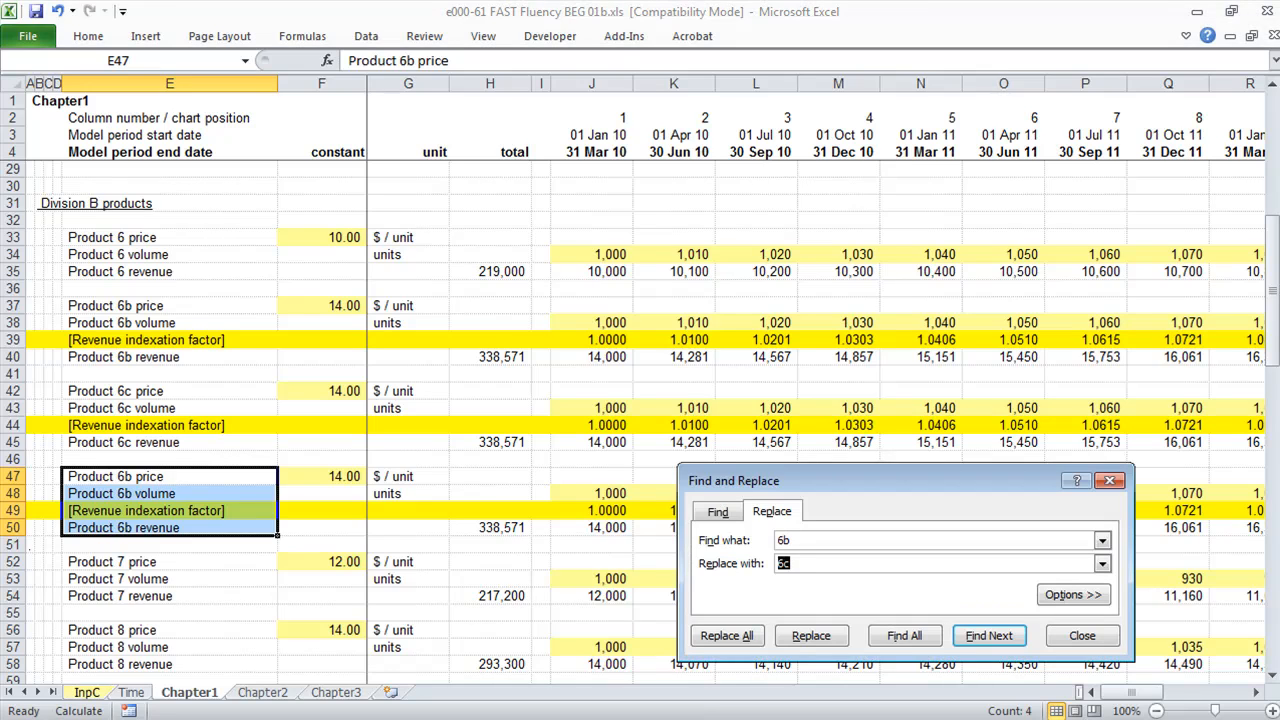
{"action": "type", "text": "6d"}
{"action": "key", "text": "alt+a"}
{"action": "key", "text": "Return"}
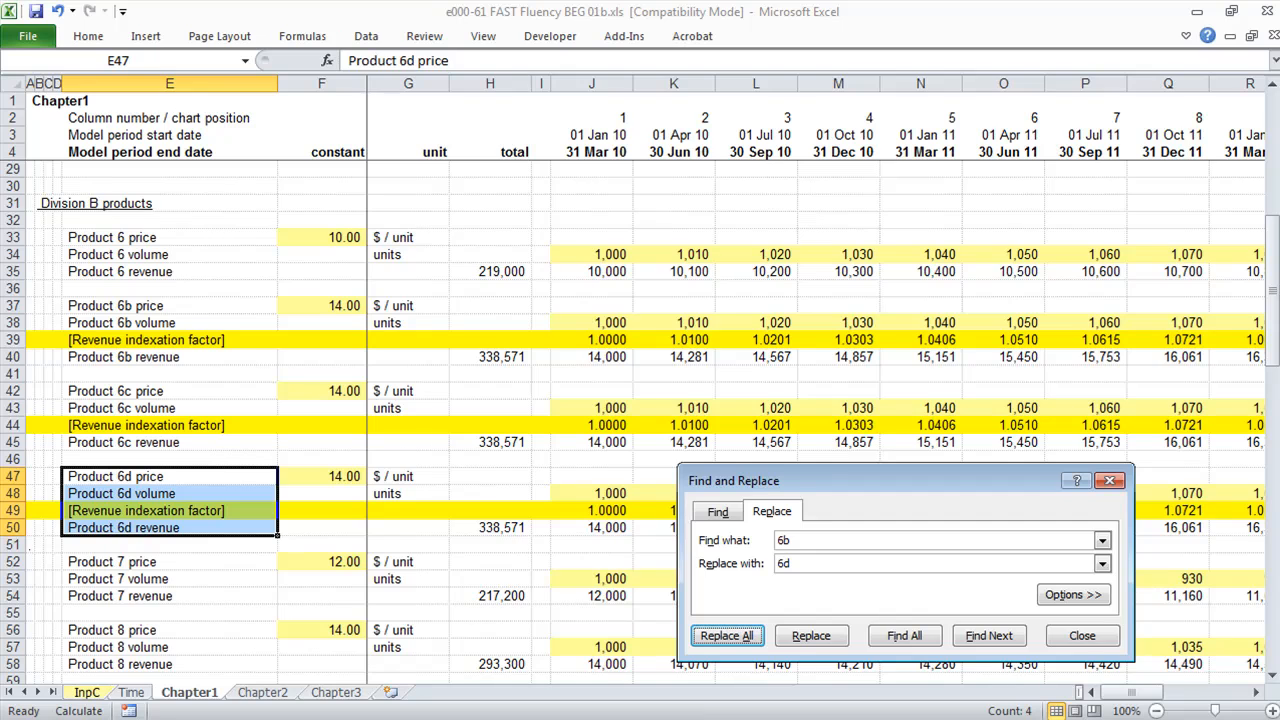
{"action": "key", "text": "Escape"}
Step: Set the Product 6c price in F42 to 16
{"action": "key", "text": "Right"}
{"action": "key", "text": "Right"}
{"action": "key", "text": "Right"}
{"action": "key", "text": "Right"}
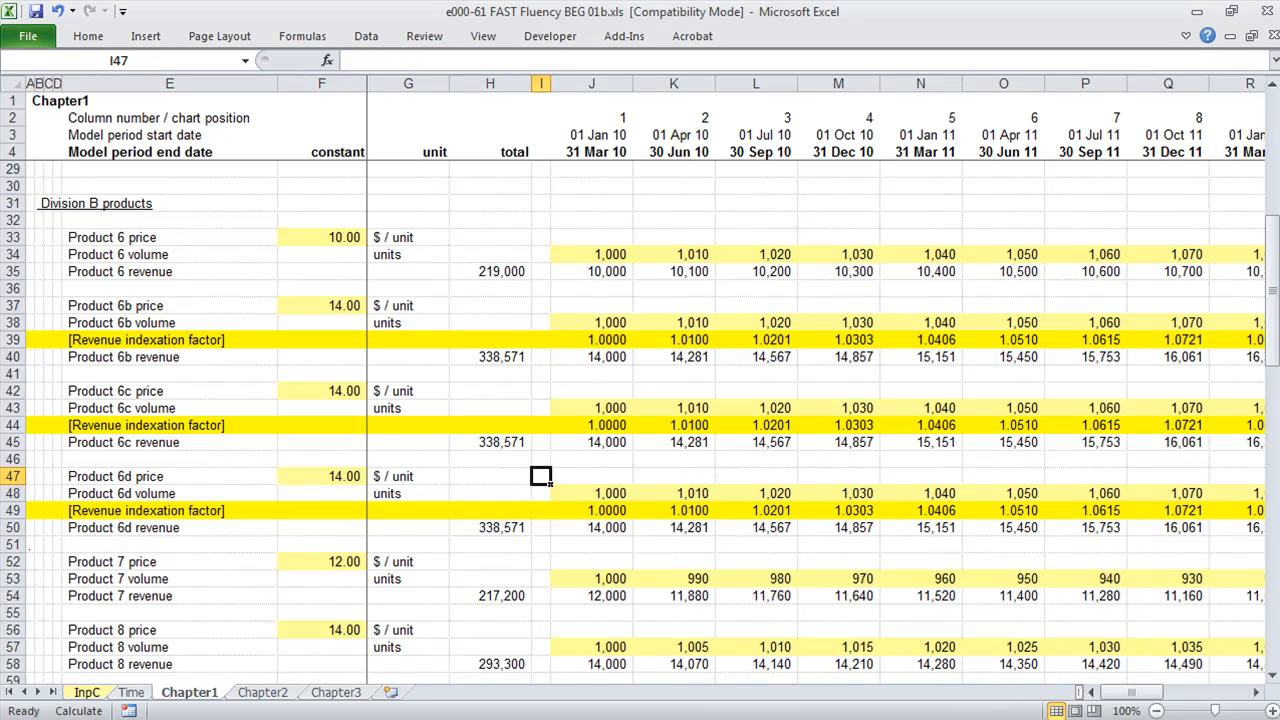
{"action": "key", "text": "Left"}
{"action": "key", "text": "Left"}
{"action": "key", "text": "Left"}
{"action": "key", "text": "Up"}
{"action": "key", "text": "Up"}
{"action": "key", "text": "Up"}
{"action": "key", "text": "Up"}
{"action": "key", "text": "Up"}
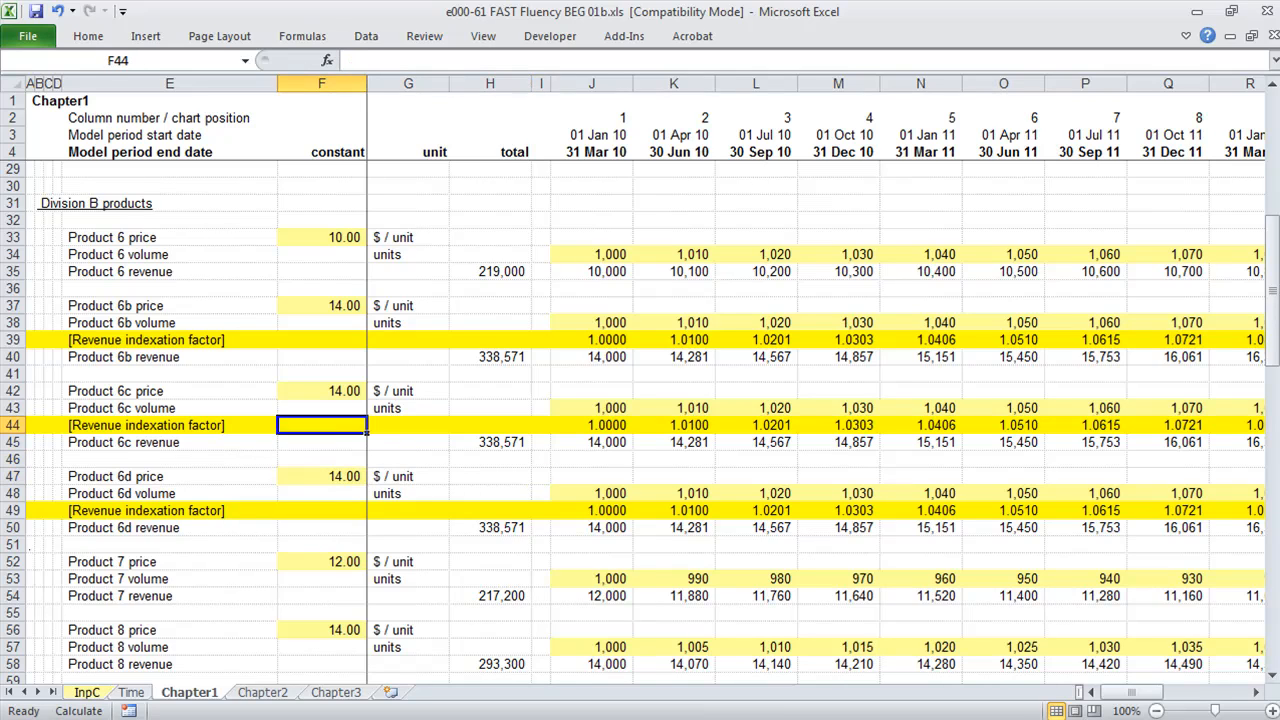
{"action": "type", "text": "16"}
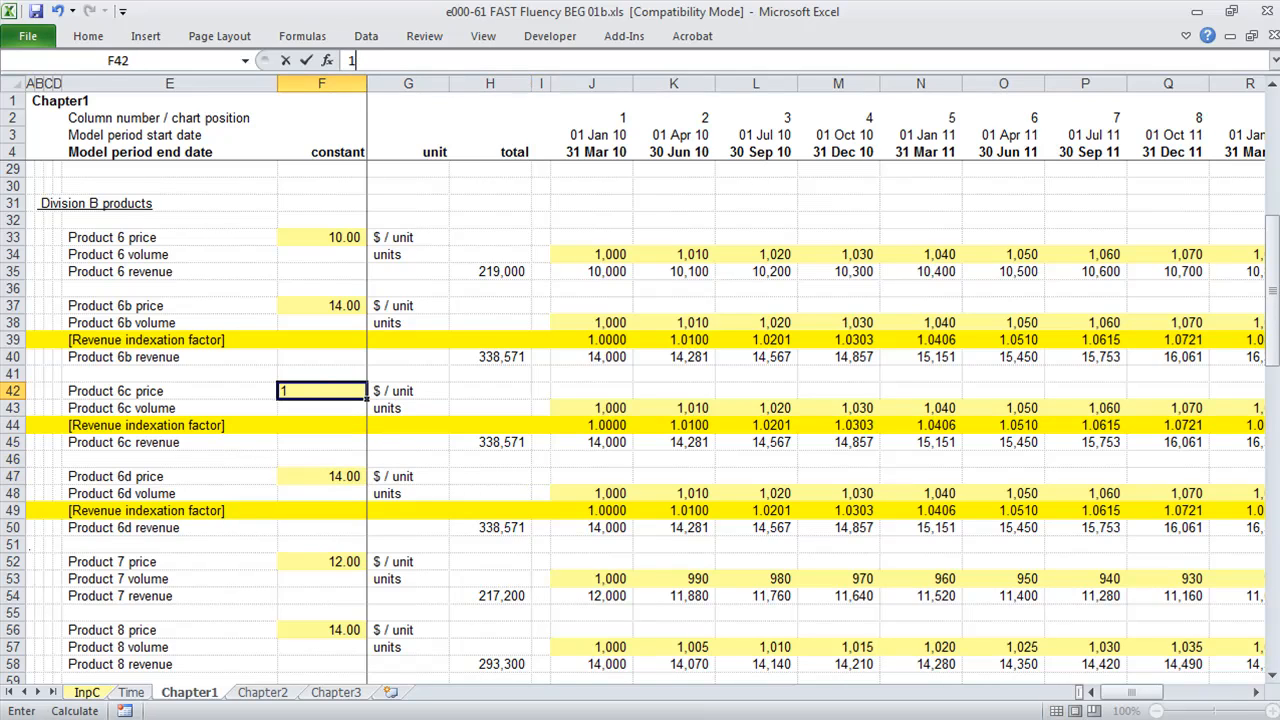
{"action": "key", "text": "Return"}
Step: Set the Product 6d price in F47 to 20
{"action": "key", "text": "Down"}
{"action": "key", "text": "Down"}
{"action": "key", "text": "Down"}
{"action": "key", "text": "Down"}
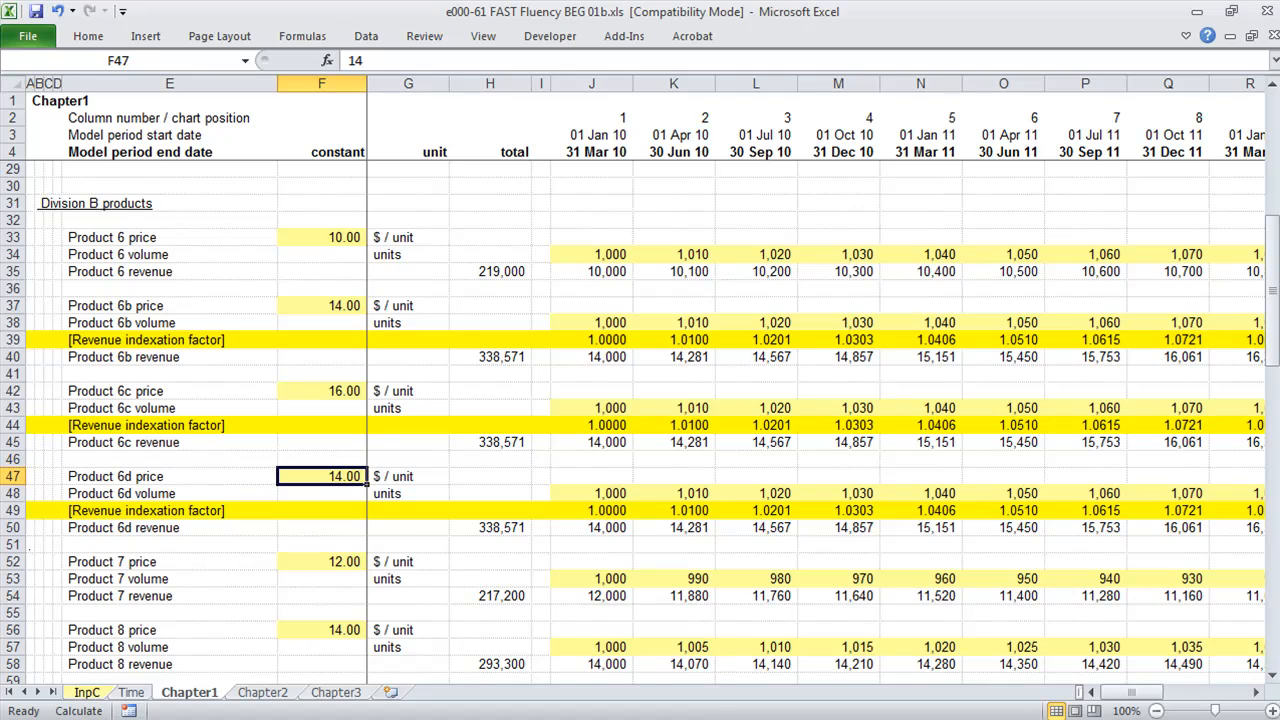
{"action": "type", "text": "20"}
{"action": "key", "text": "ctrl+Return"}
Step: Rename the Product 6d block's indexation label in E49 to [Revenue indexation 2 factor]
{"action": "key", "text": "Left"}
{"action": "key", "text": "Down"}
{"action": "key", "text": "Down"}
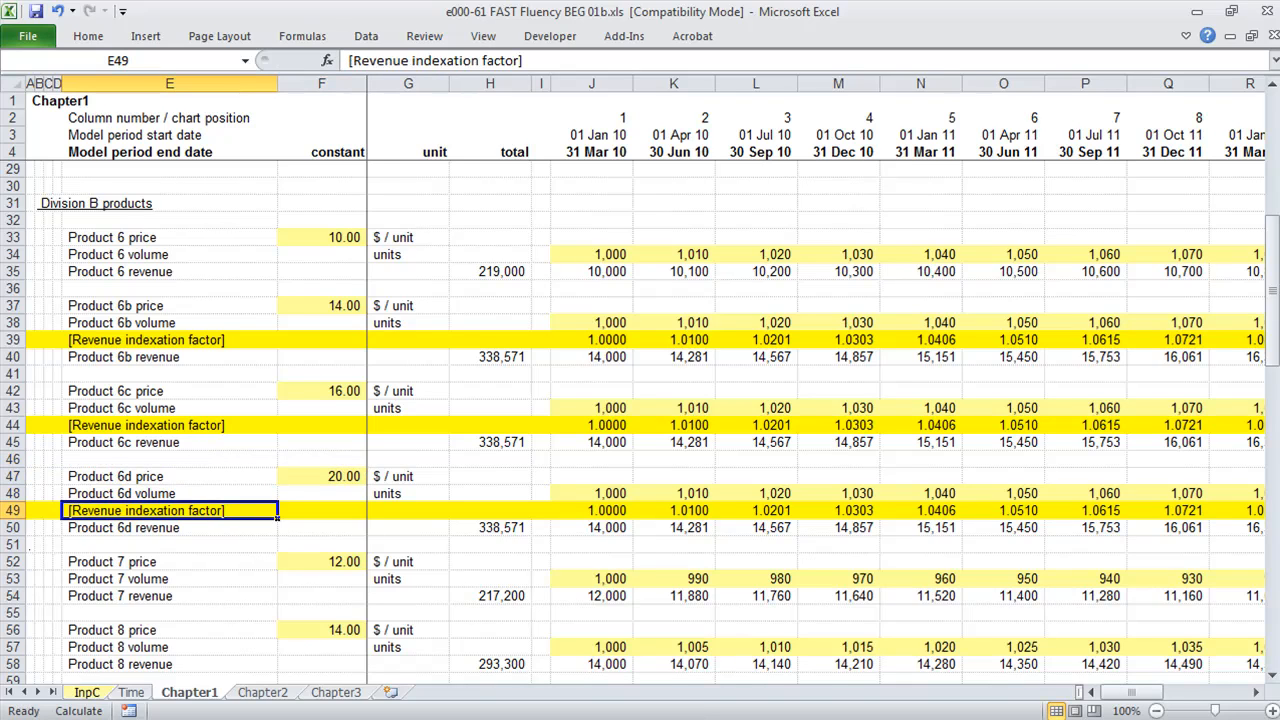
{"action": "key", "text": "F2"}
{"action": "key", "text": "ctrl+Left"}
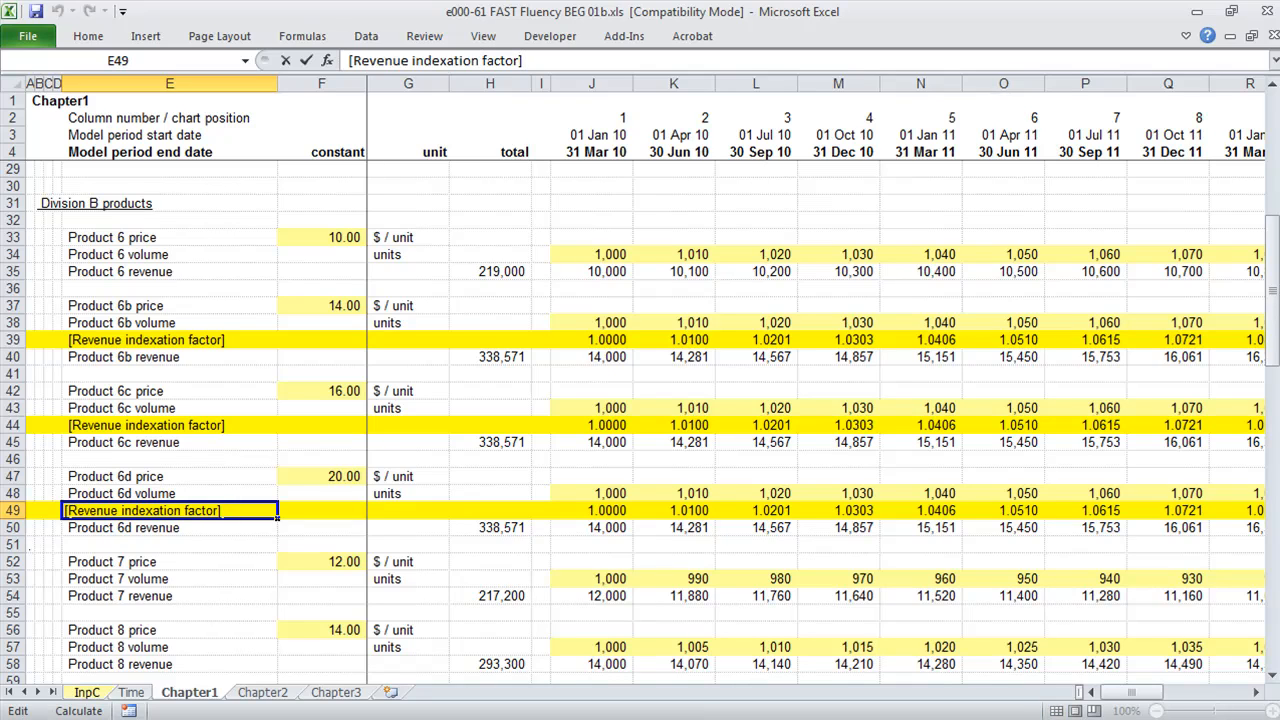
{"action": "type", "text": "2"}
{"action": "key", "text": "ctrl+Return"}
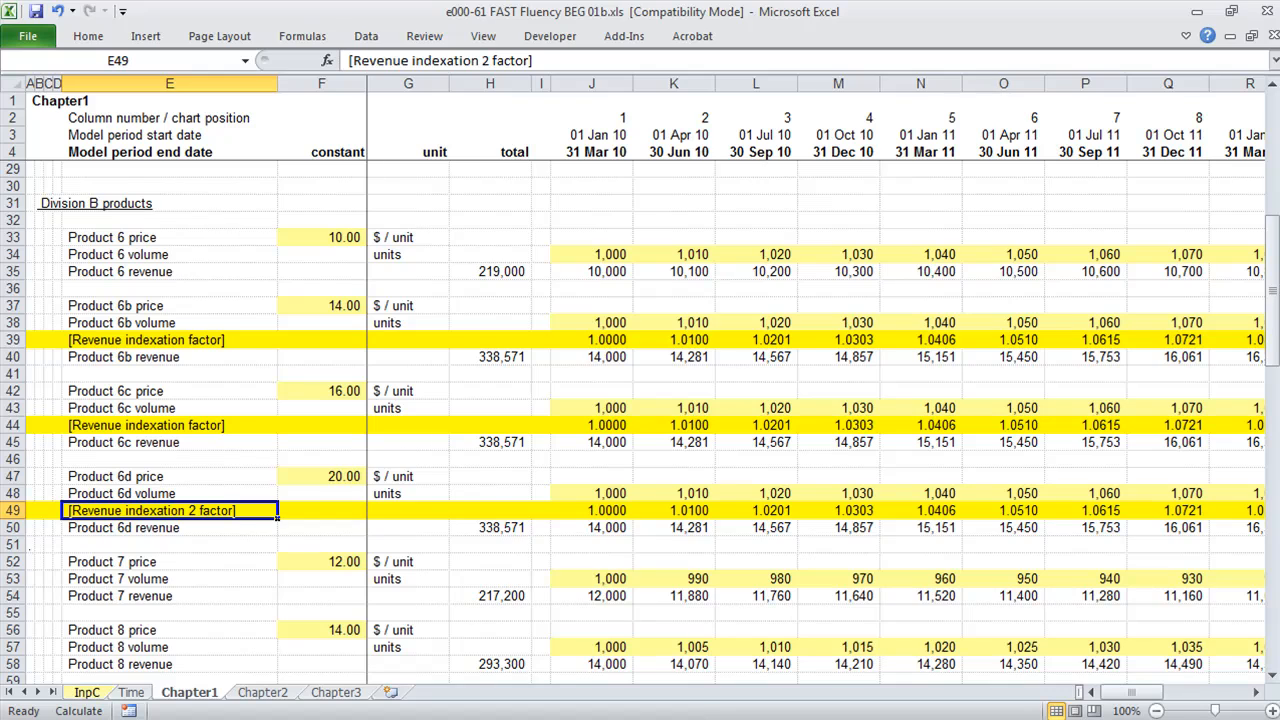
Step: Change the second-period indexation formula in K49 to = J49 * (1 + 0.5%) and copy it across to AC49
{"action": "key", "text": "Right"}
{"action": "key", "text": "Right"}
{"action": "key", "text": "Right"}
{"action": "key", "text": "Right"}
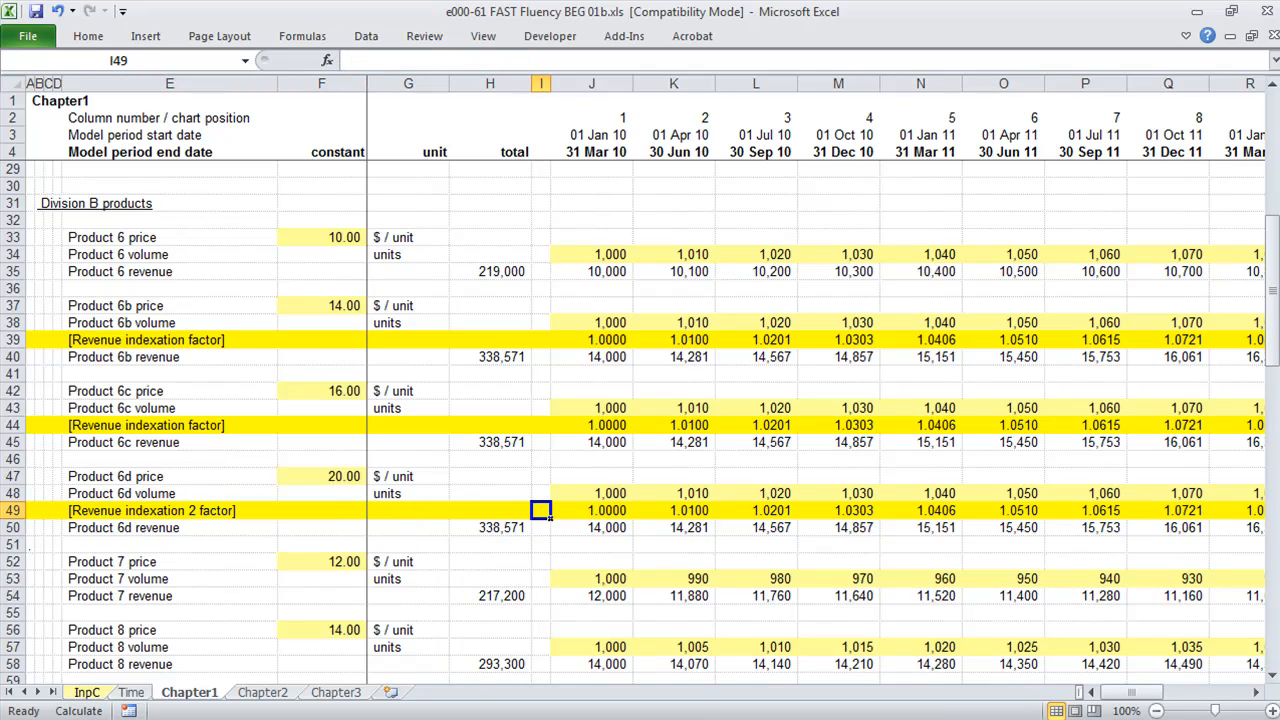
{"action": "key", "text": "Right"}
{"action": "key", "text": "Right"}
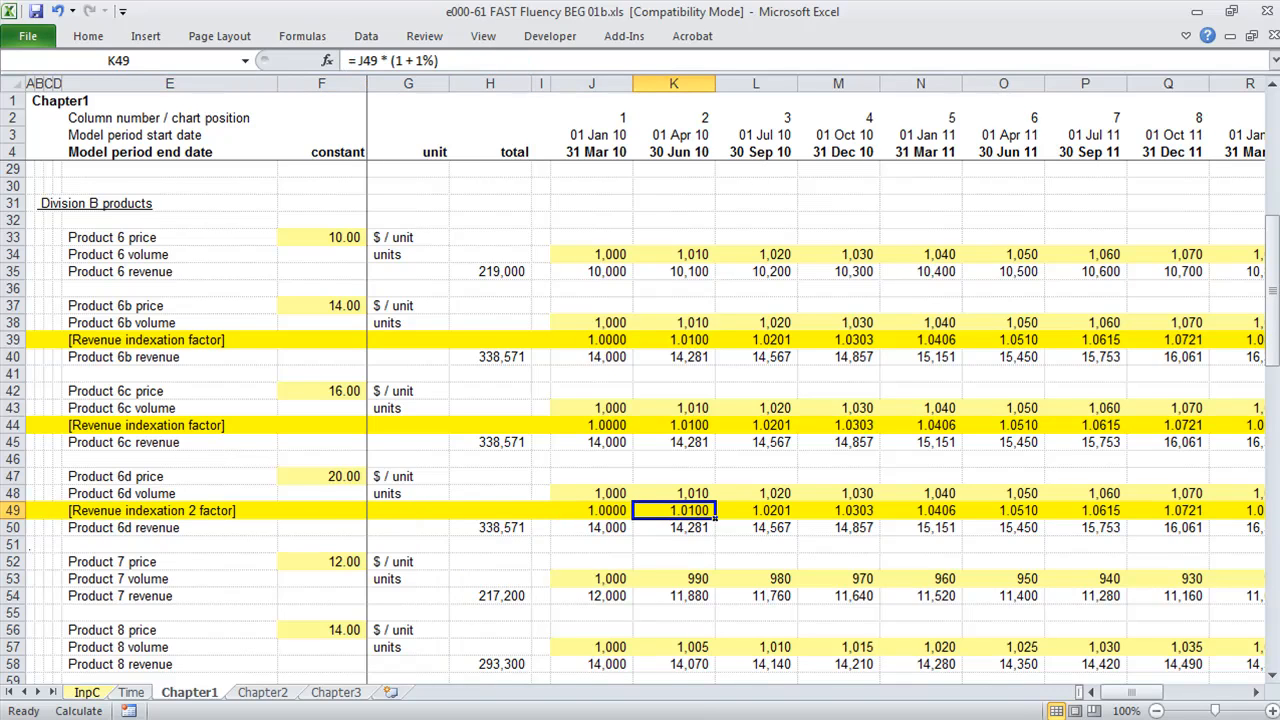
{"action": "key", "text": "F2"}
{"action": "key", "text": "Left"}
{"action": "key", "text": "Left"}
{"action": "key", "text": "Left"}
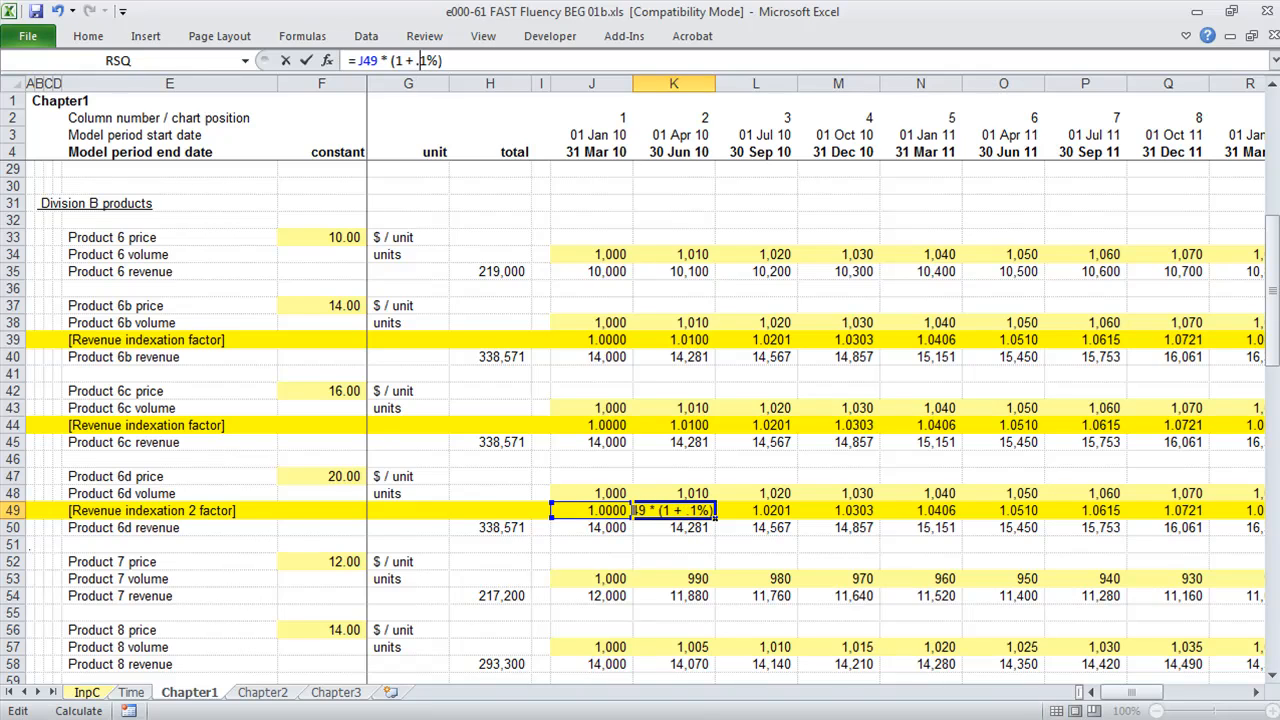
{"action": "key", "text": "Delete"}
{"action": "type", "text": "0.5"}
{"action": "key", "text": "Return"}
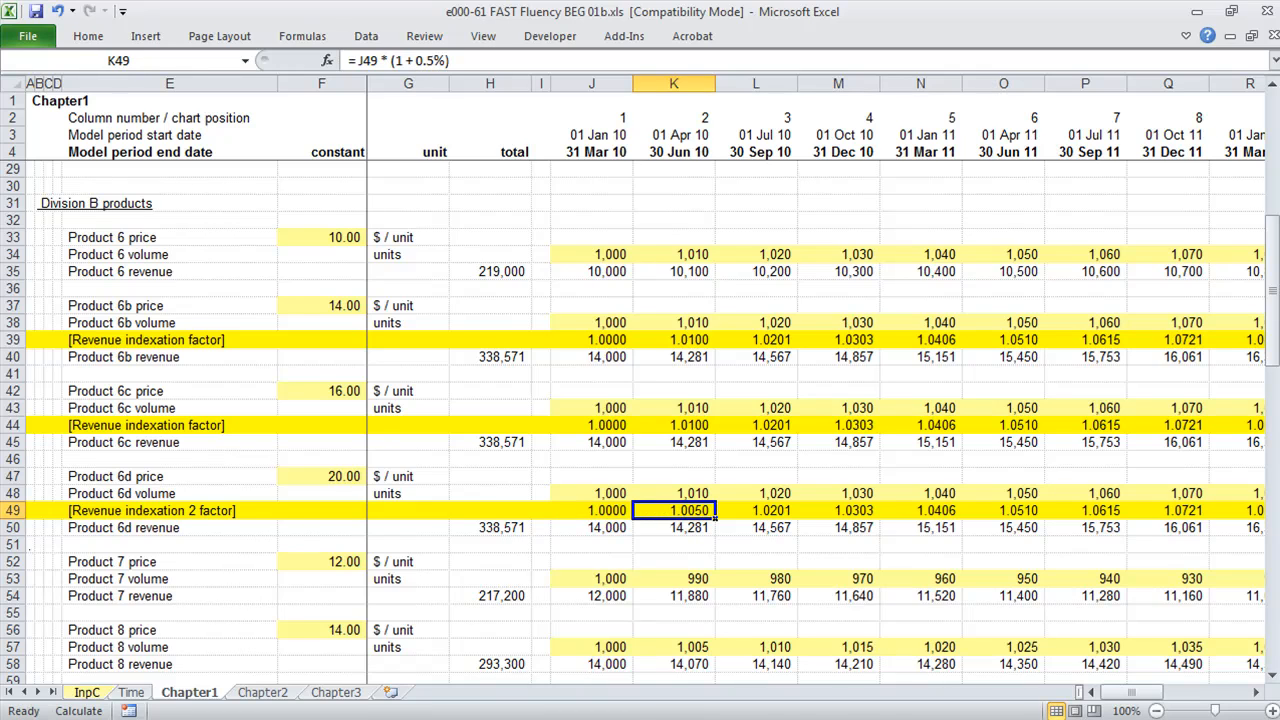
{"action": "key", "text": "ctrl+c"}
{"action": "key", "text": "ctrl+shift+Right"}
{"action": "key", "text": "Return"}
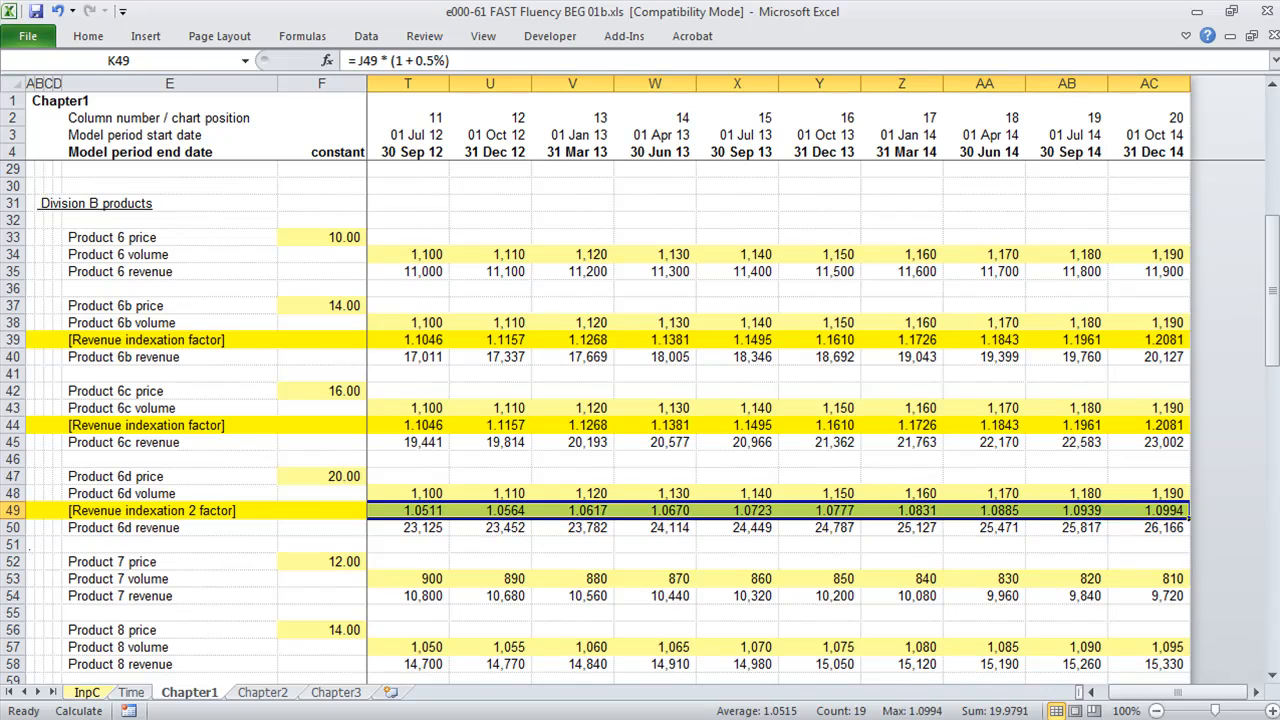
Step: Copy the Product 6b revenue label in E40 and paste it as a link into E81 of the revenue summary by Division
{"action": "key", "text": "Home"}
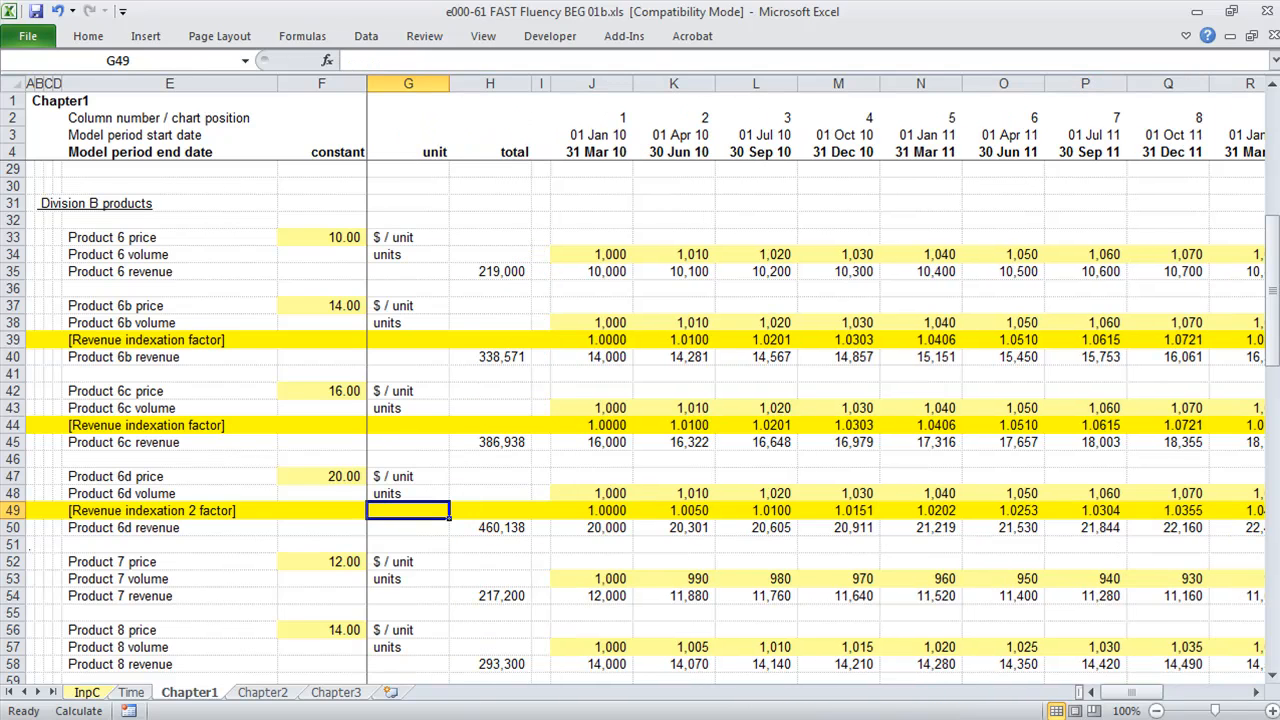
{"action": "key", "text": "Left"}
{"action": "key", "text": "Left"}
{"action": "key", "text": "Up"}
{"action": "key", "text": "Up"}
{"action": "key", "text": "Up"}
{"action": "key", "text": "Up"}
{"action": "key", "text": "Up"}
{"action": "key", "text": "Up"}
{"action": "key", "text": "Up"}
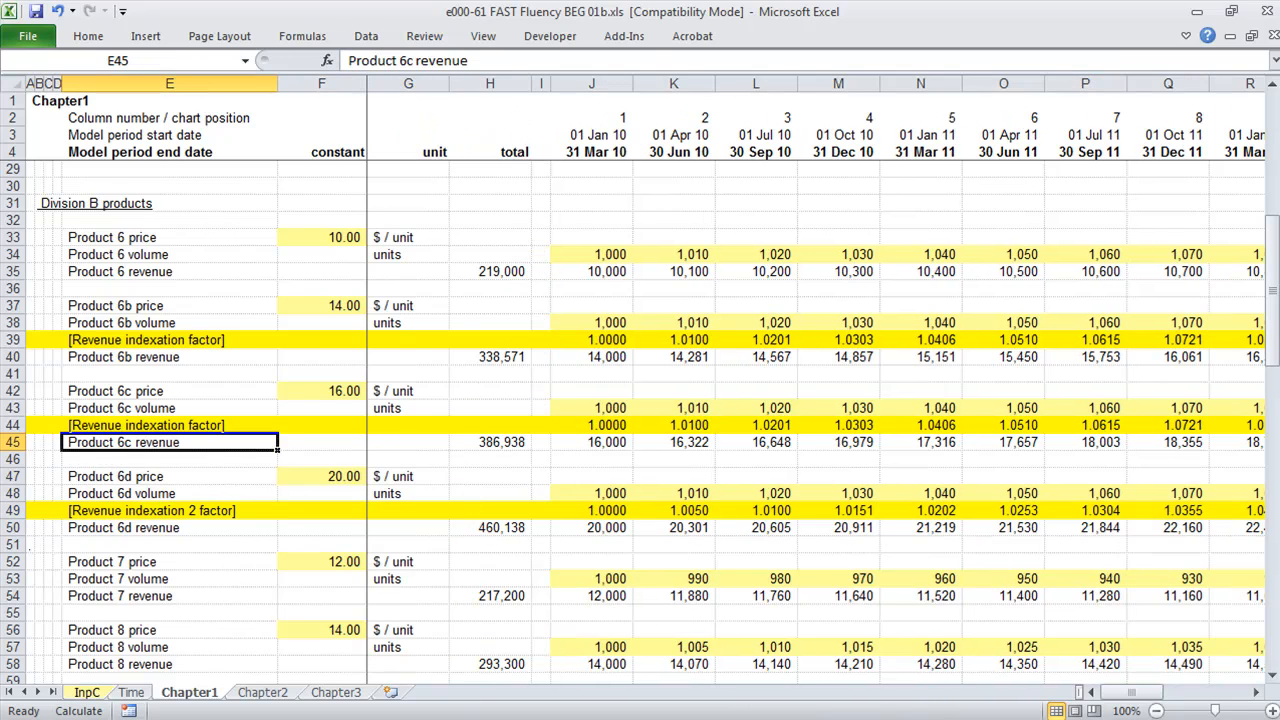
{"action": "key", "text": "Up"}
{"action": "key", "text": "Up"}
{"action": "key", "text": "ctrl+c"}
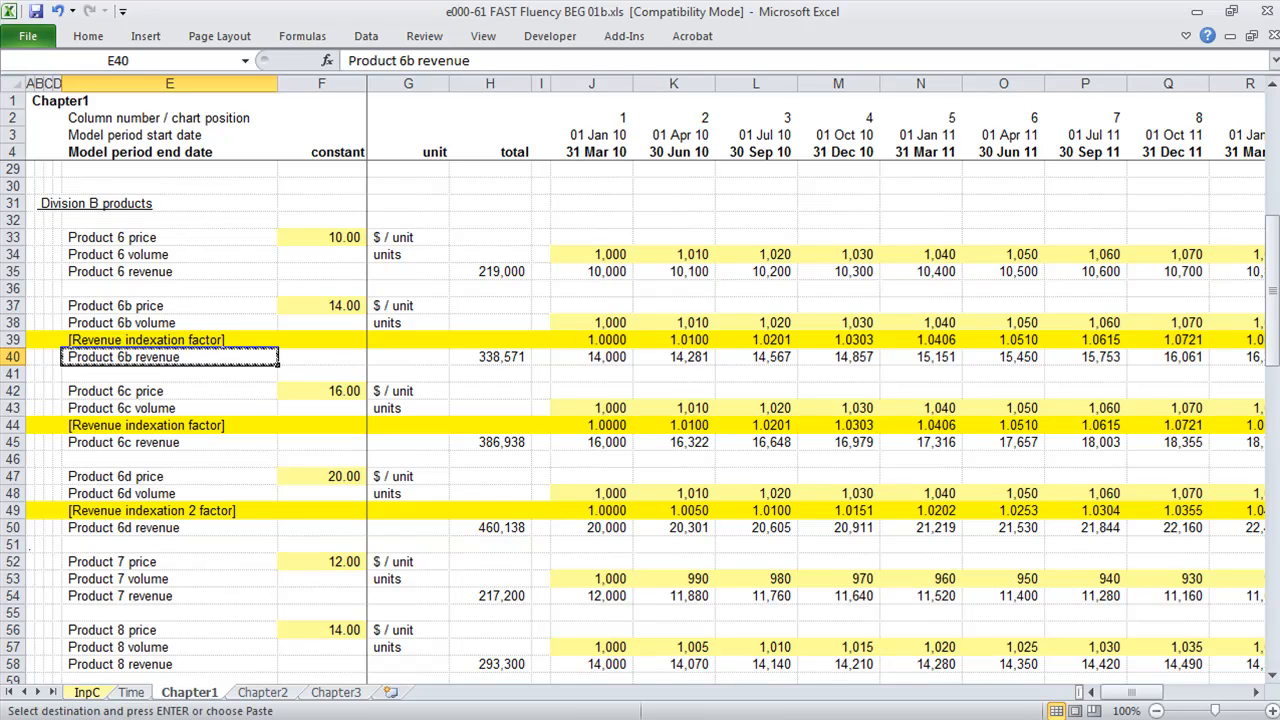
{"action": "key", "text": "Page_Down"}
{"action": "key", "text": "Down"}
{"action": "key", "text": "Down"}
{"action": "key", "text": "Down"}
{"action": "key", "text": "Down"}
{"action": "key", "text": "Down"}
{"action": "key", "text": "Down"}
{"action": "key", "text": "Down"}
{"action": "key", "text": "Down"}
{"action": "key", "text": "Down"}
{"action": "key", "text": "Down"}
{"action": "key", "text": "Down"}
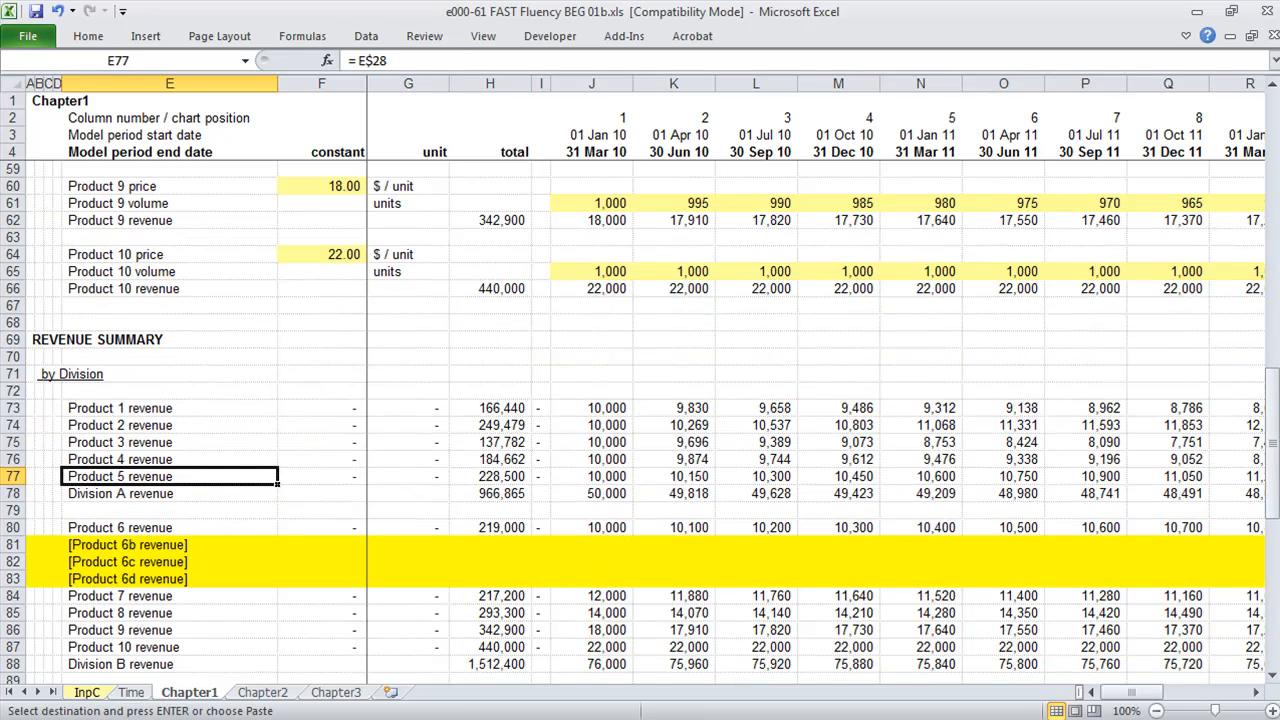
{"action": "key", "text": "alt+e"}
{"action": "key", "text": "s"}
{"action": "key", "text": "l"}
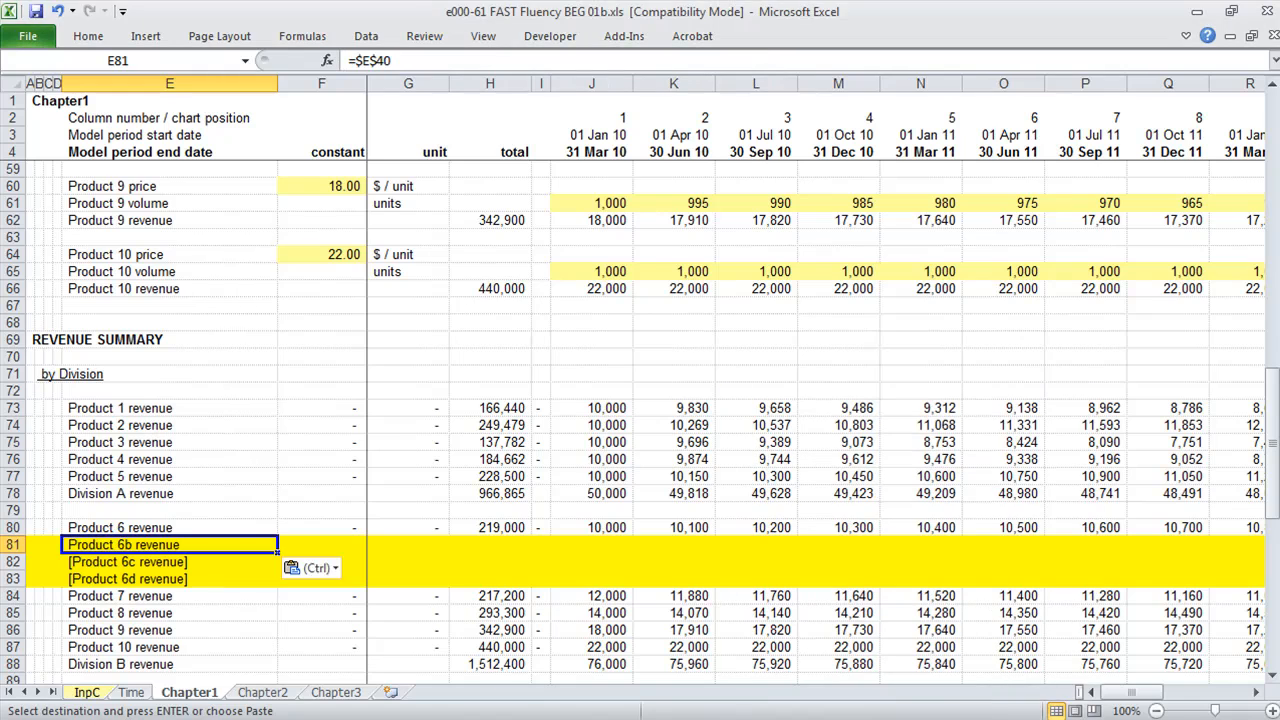
Step: Change the link in E81 to the row-anchored reference =E$40
{"action": "key", "text": "F2"}
{"action": "key", "text": "F4"}
{"action": "key", "text": "Return"}
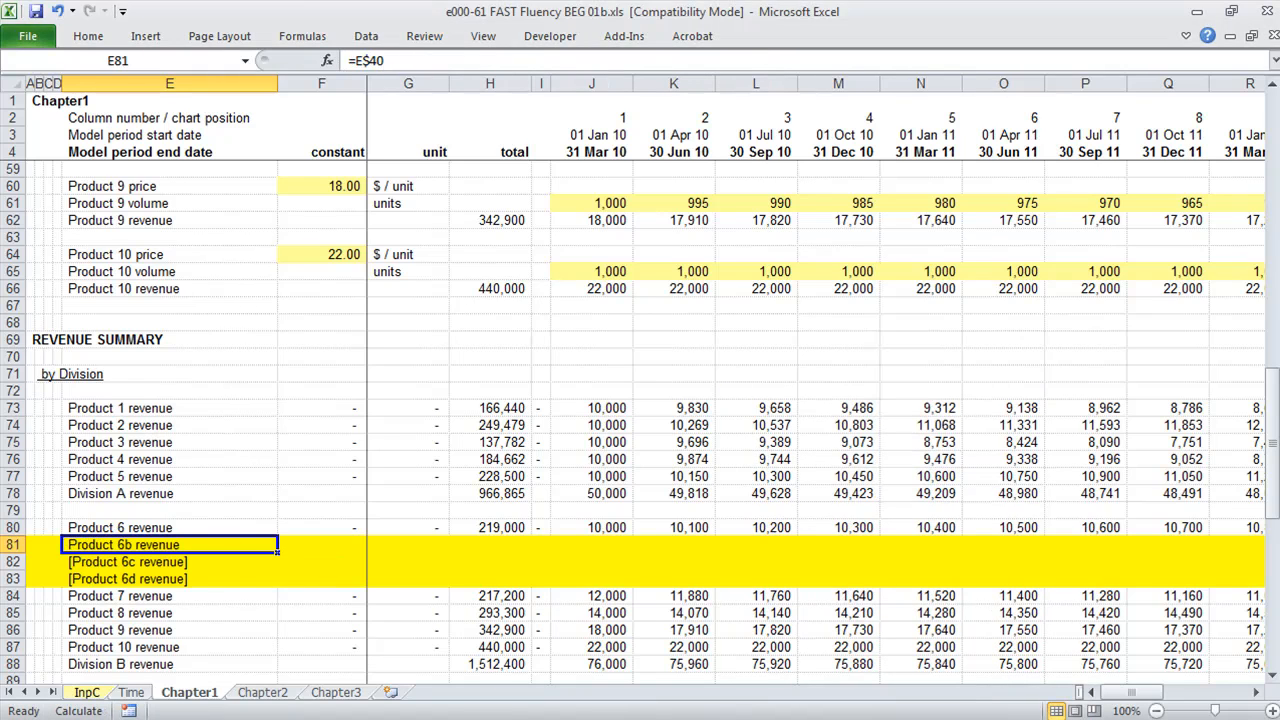
Step: Copy the Product 6c revenue label in E45 and paste it as a link into E82 of the summary by Division
{"action": "key", "text": "ctrl+bracketleft"}
{"action": "key", "text": "Down"}
{"action": "key", "text": "Down"}
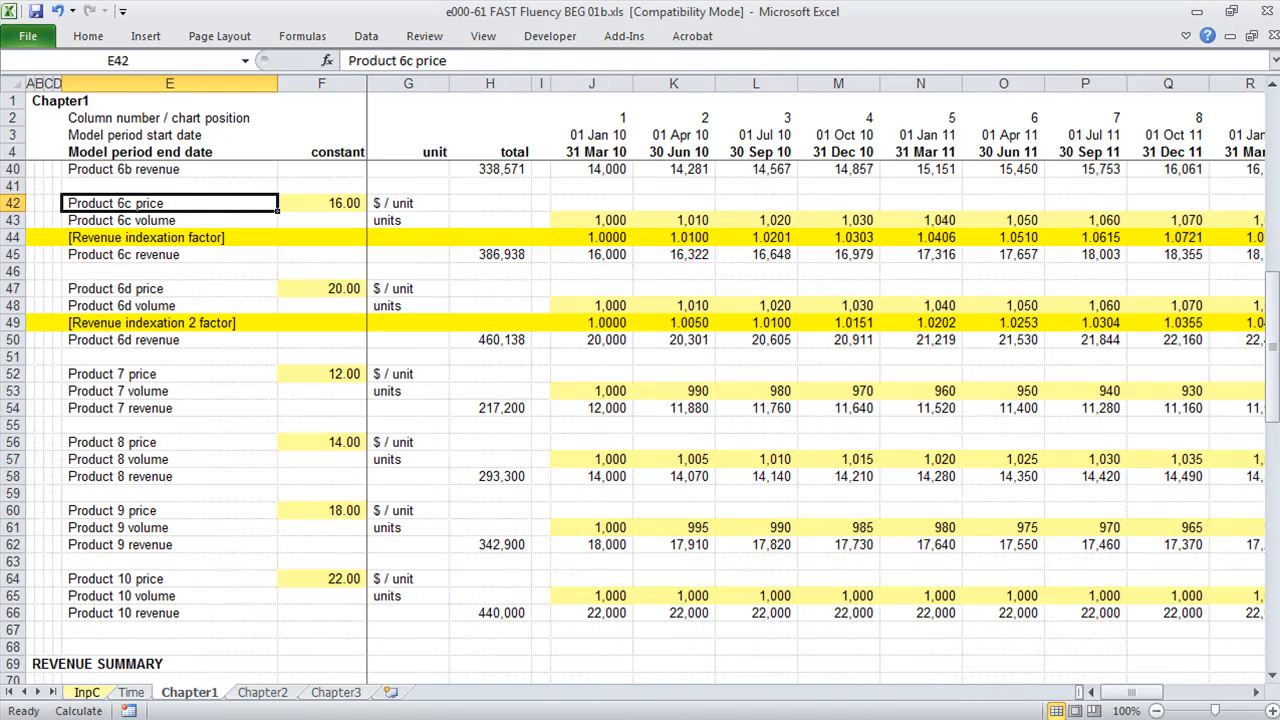
{"action": "key", "text": "Down"}
{"action": "key", "text": "Down"}
{"action": "key", "text": "Down"}
{"action": "key", "text": "ctrl+c"}
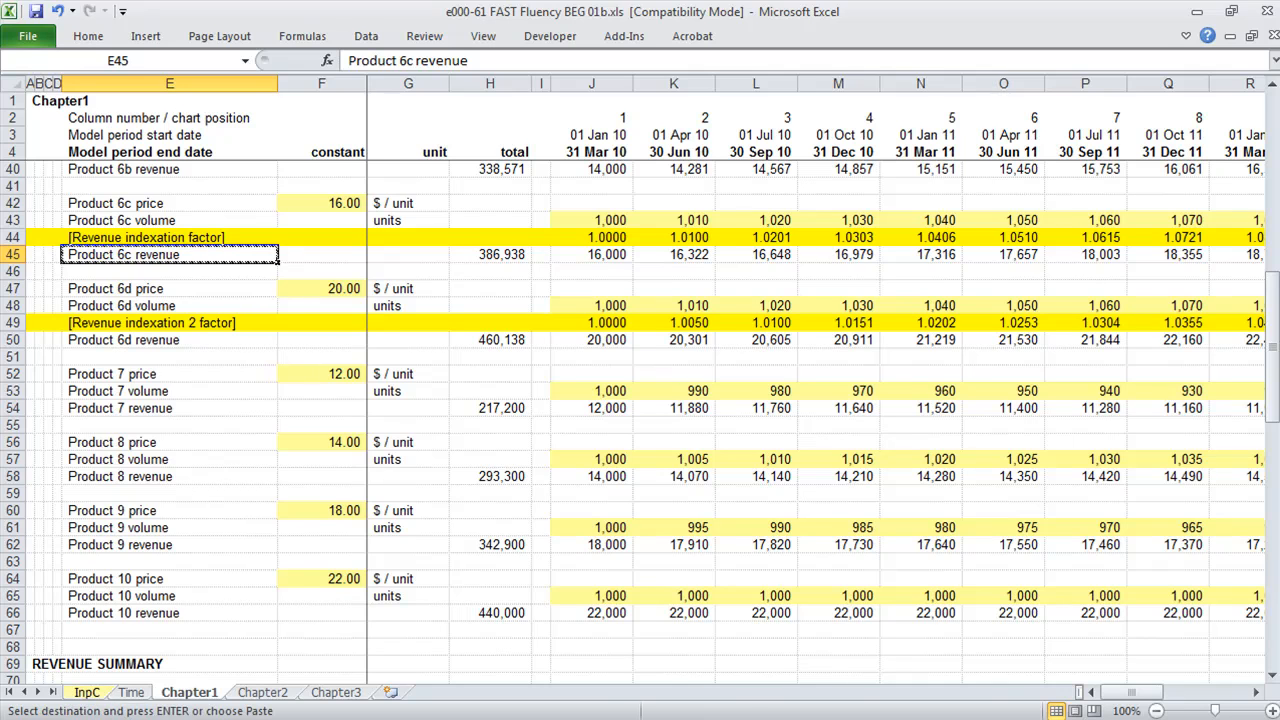
{"action": "key", "text": "Page_Down"}
{"action": "key", "text": "Down"}
{"action": "key", "text": "Down"}
{"action": "key", "text": "Down"}
{"action": "key", "text": "Down"}
{"action": "key", "text": "Down"}
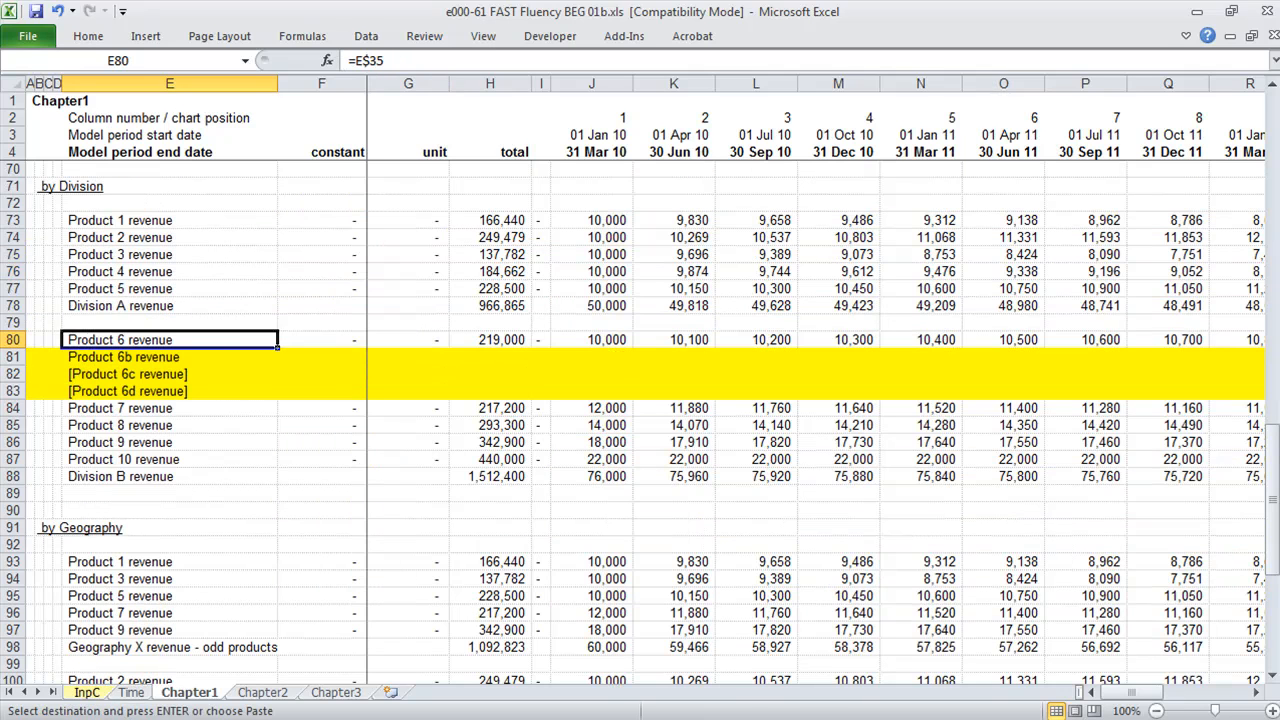
{"action": "key", "text": "Down"}
{"action": "key", "text": "Down"}
{"action": "key", "text": "alt+e"}
{"action": "key", "text": "s"}
{"action": "key", "text": "l"}
Step: Change the link in E82 to the row-anchored reference =E$45
{"action": "key", "text": "F2"}
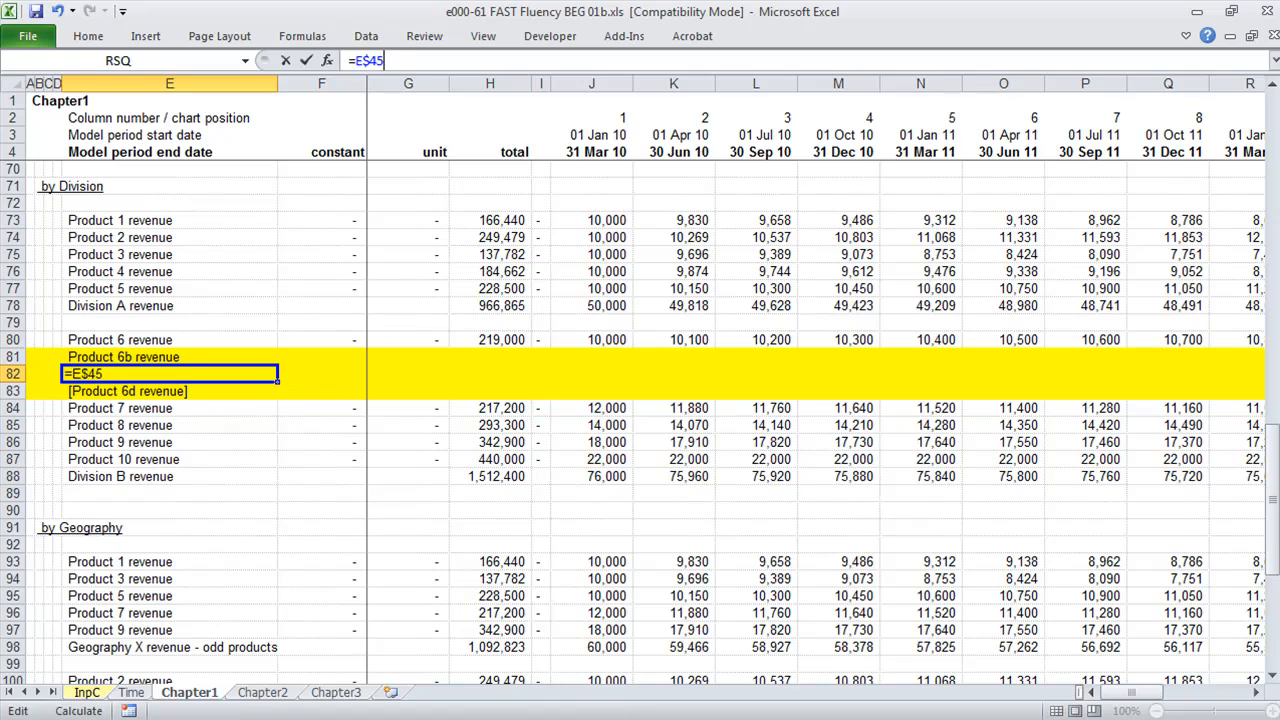
{"action": "key", "text": "F4"}
{"action": "key", "text": "ctrl+Return"}
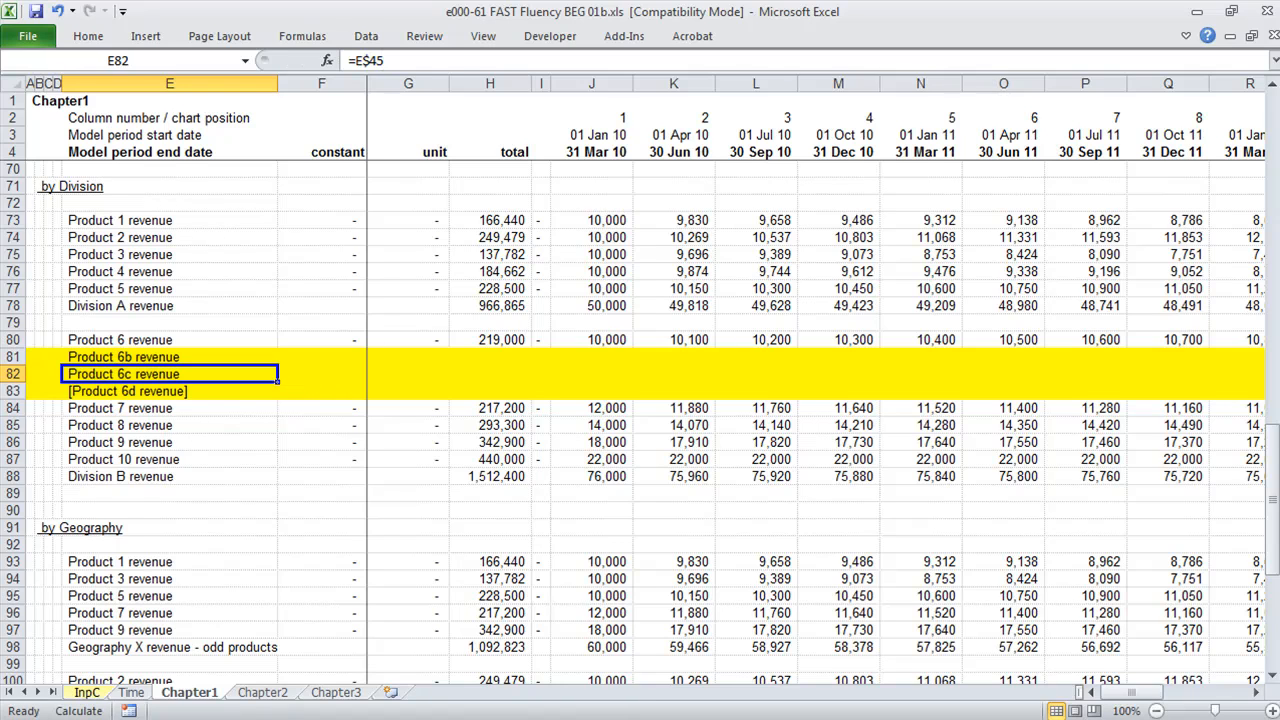
Step: Copy the Product 6d revenue label in E50 and paste it as a link into E83 of the summary by Division
{"action": "key", "text": "ctrl+bracketleft"}
{"action": "key", "text": "Down"}
{"action": "key", "text": "Down"}
{"action": "key", "text": "Down"}
{"action": "key", "text": "Down"}
{"action": "key", "text": "Down"}
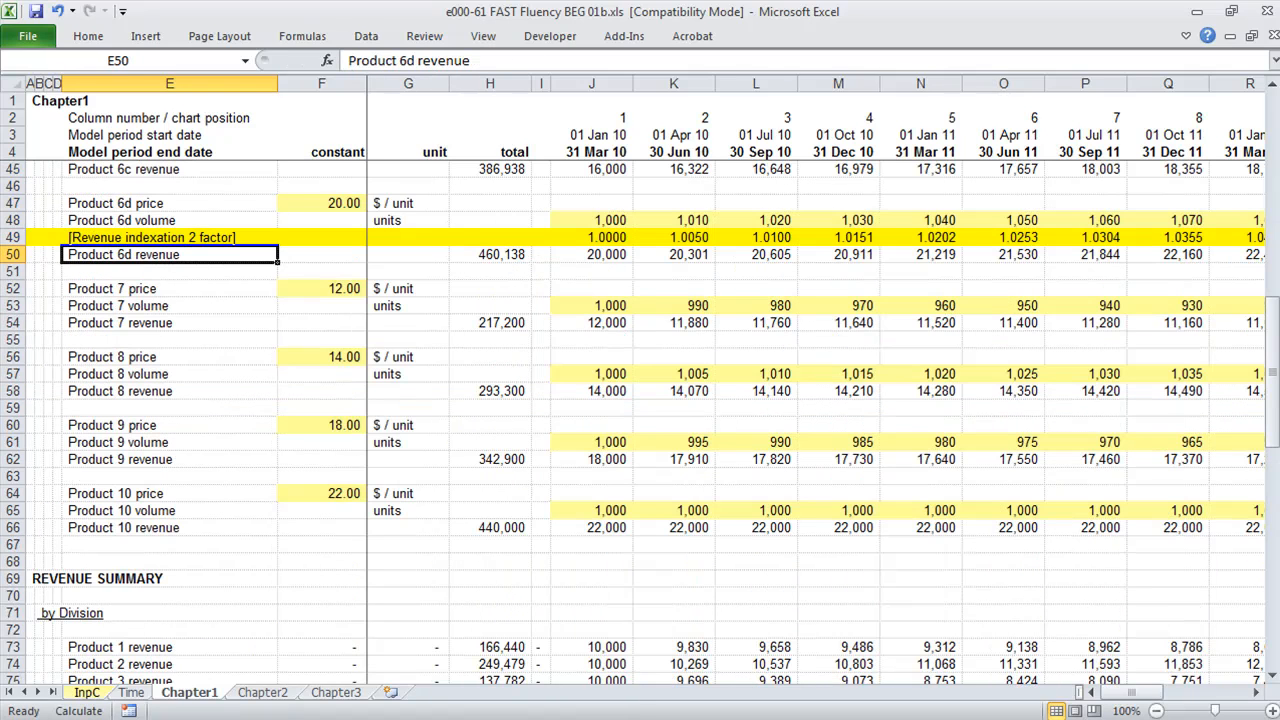
{"action": "key", "text": "ctrl+c"}
{"action": "key", "text": "Page_Down"}
{"action": "key", "text": "Down"}
{"action": "key", "text": "Down"}
{"action": "key", "text": "Down"}
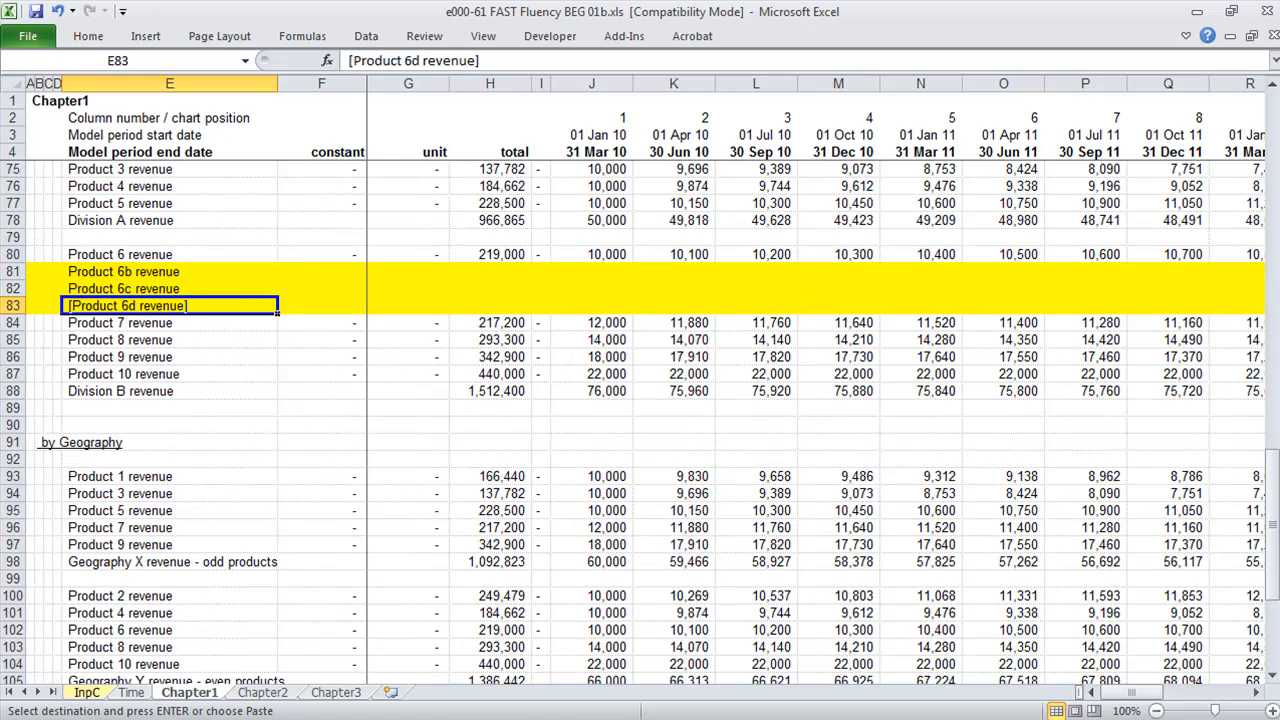
{"action": "key", "text": "ctrl+alt+v"}
{"action": "key", "text": "alt+l"}
Step: Change the link in E83 to the row-anchored reference =E$50
{"action": "key", "text": "F2"}
{"action": "key", "text": "F4"}
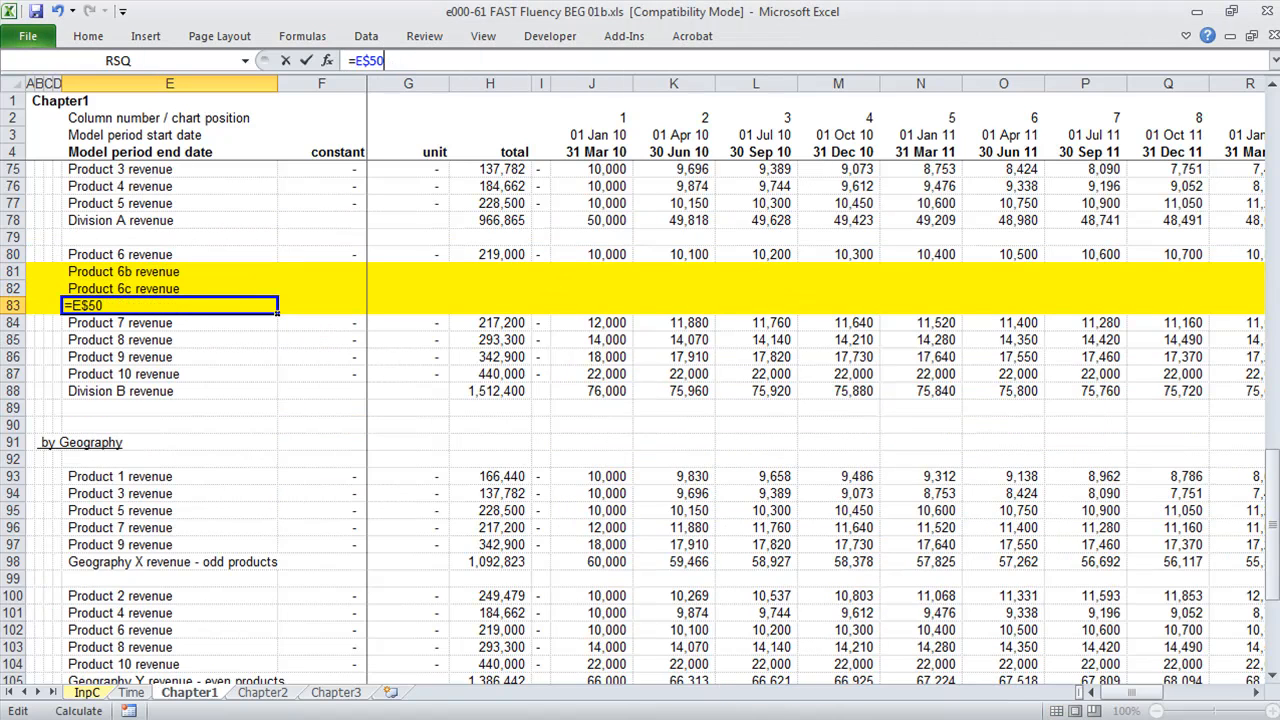
{"action": "key", "text": "ctrl+Return"}
Step: Copy the links in E81:E83 across their rows to column AC
{"action": "key", "text": "shift+Up"}
{"action": "key", "text": "shift+Up"}
{"action": "key", "text": "ctrl+c"}
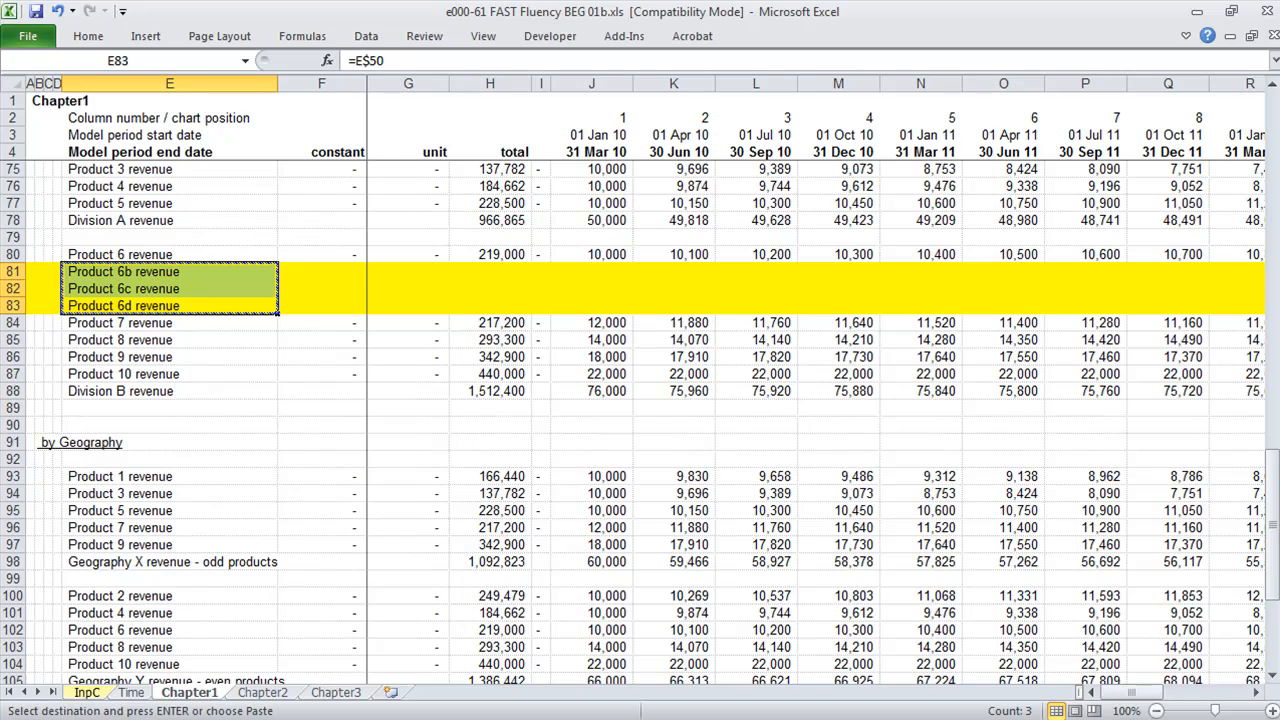
{"action": "key", "text": "ctrl+shift+Right"}
{"action": "key", "text": "Return"}
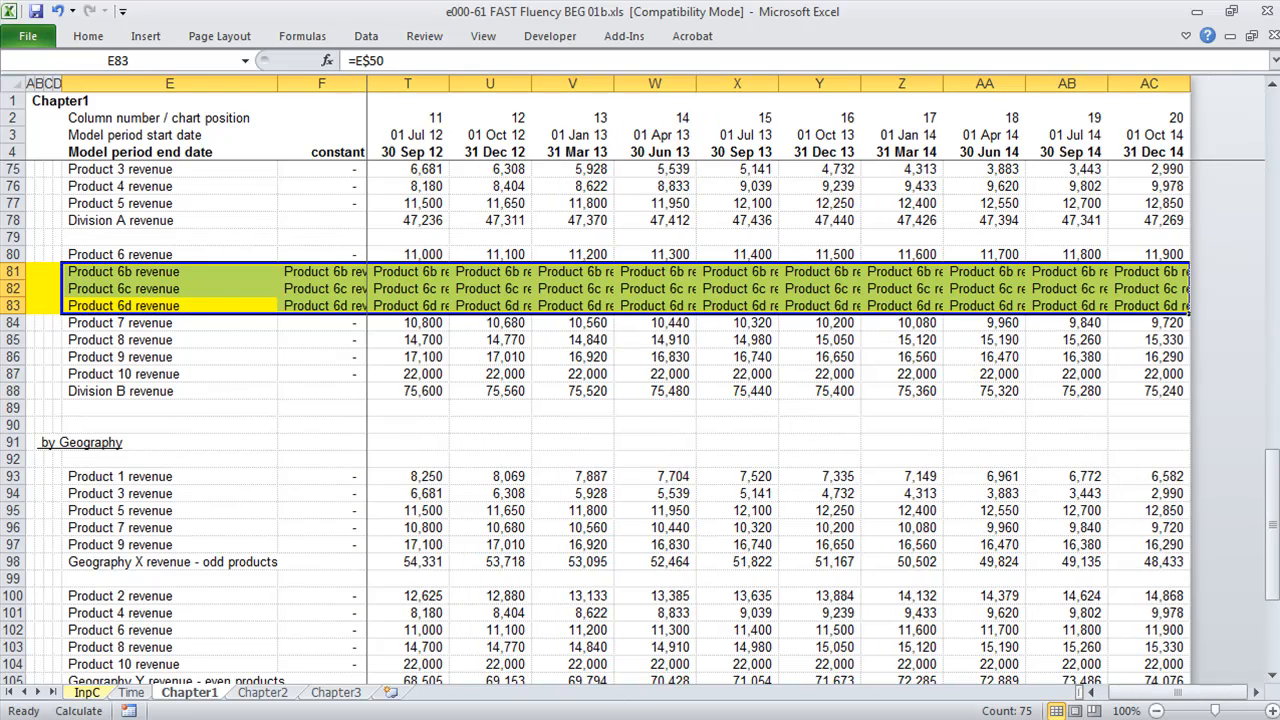
Step: Remove the yellow placeholder highlighting from the Product 6b, 6c and 6d revenue rows 81 to 83
{"action": "key", "text": "Right"}
{"action": "key", "text": "Right"}
{"action": "key", "text": "shift+space"}
{"action": "key", "text": "shift+Up"}
{"action": "key", "text": "shift+Up"}
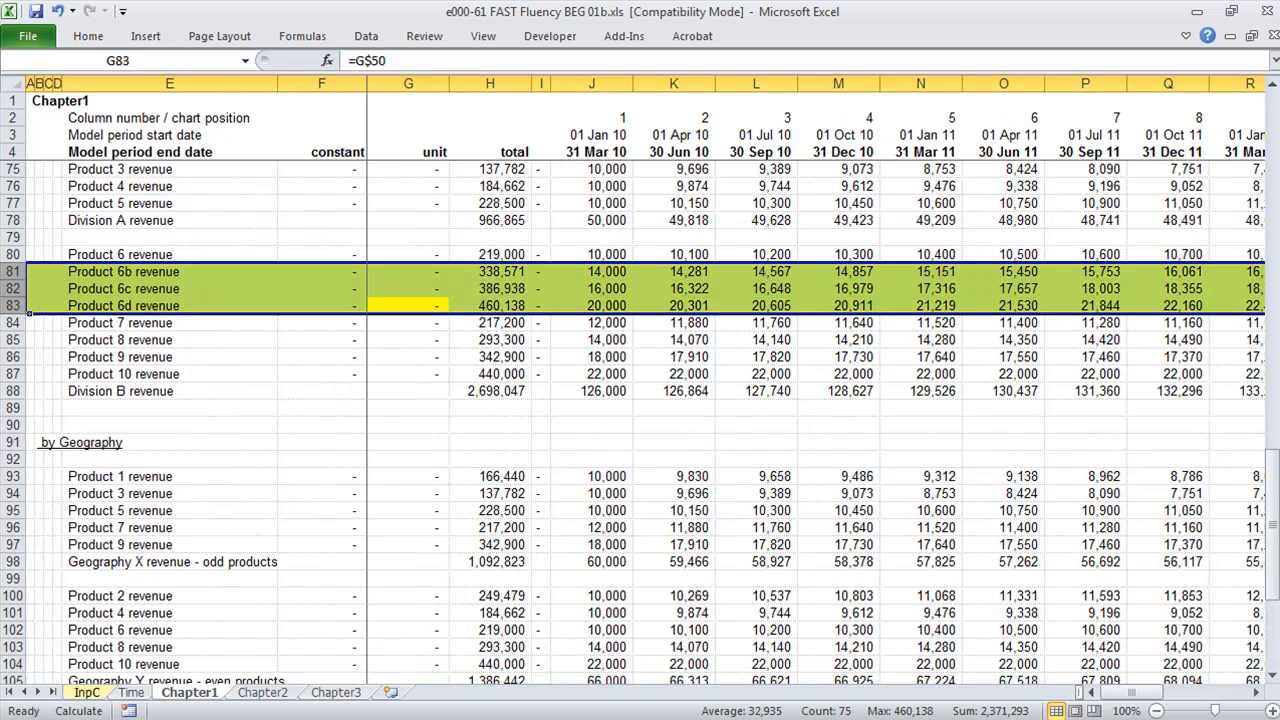
{"action": "key", "text": "ctrl+shift+n"}
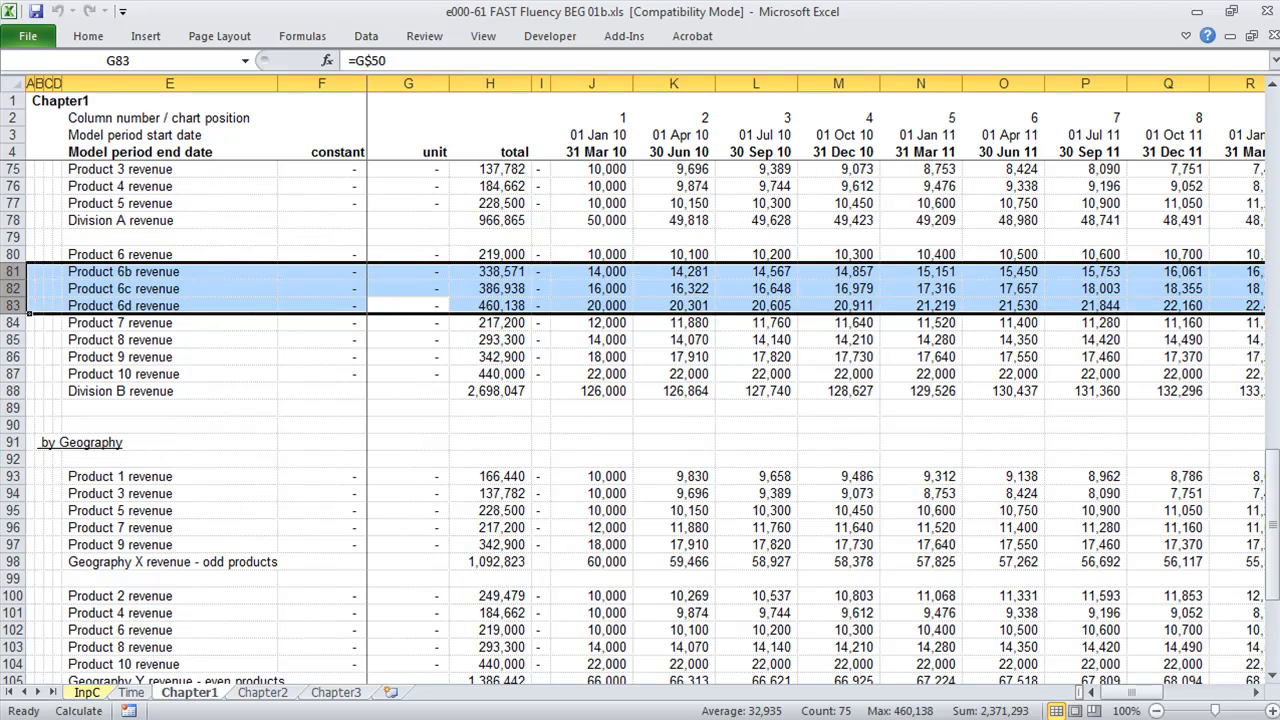
Step: Inspect the SUM range of the first-period Division B revenue total in J88
{"action": "key", "text": "Right"}
{"action": "key", "text": "Right"}
{"action": "key", "text": "Right"}
{"action": "key", "text": "Down"}
{"action": "key", "text": "Down"}
{"action": "key", "text": "Down"}
{"action": "key", "text": "Down"}
{"action": "key", "text": "Down"}
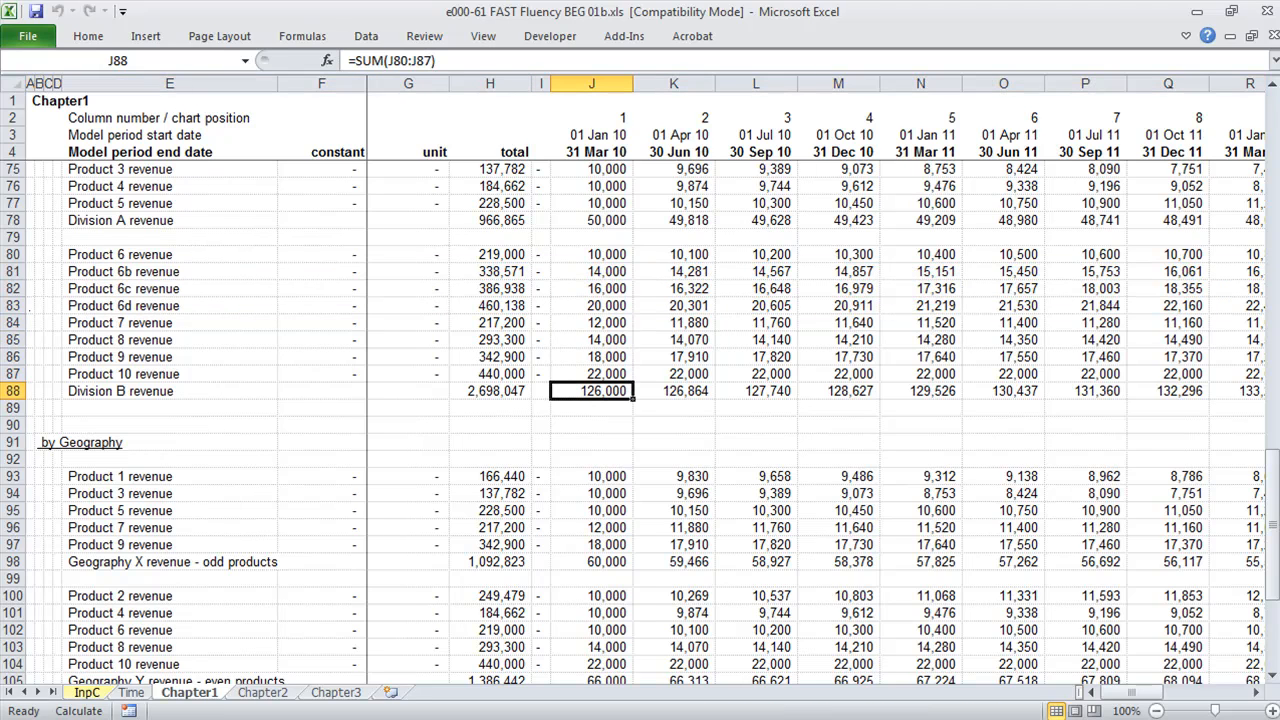
Step: Delete the Product 8 and Product 9 revenue rows, 85 and 86, from the Division B summary
{"action": "key", "text": "Left"}
{"action": "key", "text": "Left"}
{"action": "key", "text": "Left"}
{"action": "key", "text": "Left"}
{"action": "key", "text": "Left"}
{"action": "key", "text": "Up"}
{"action": "key", "text": "Up"}
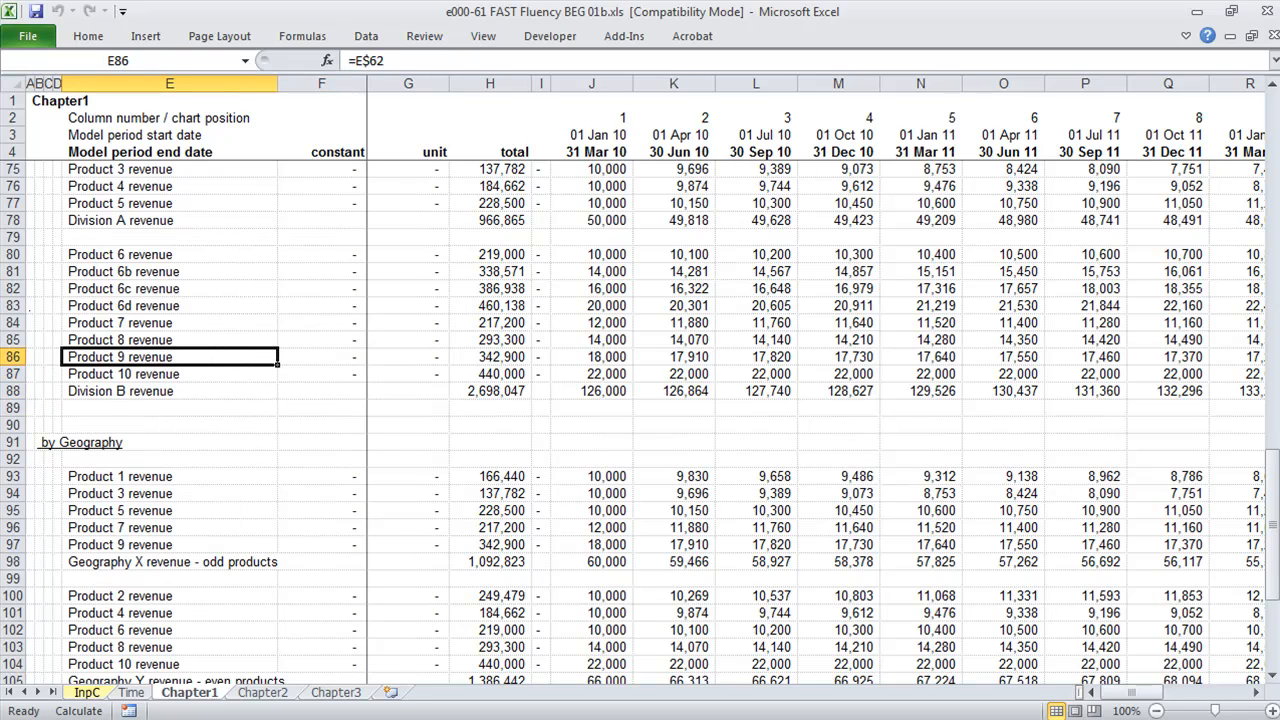
{"action": "key", "text": "Up"}
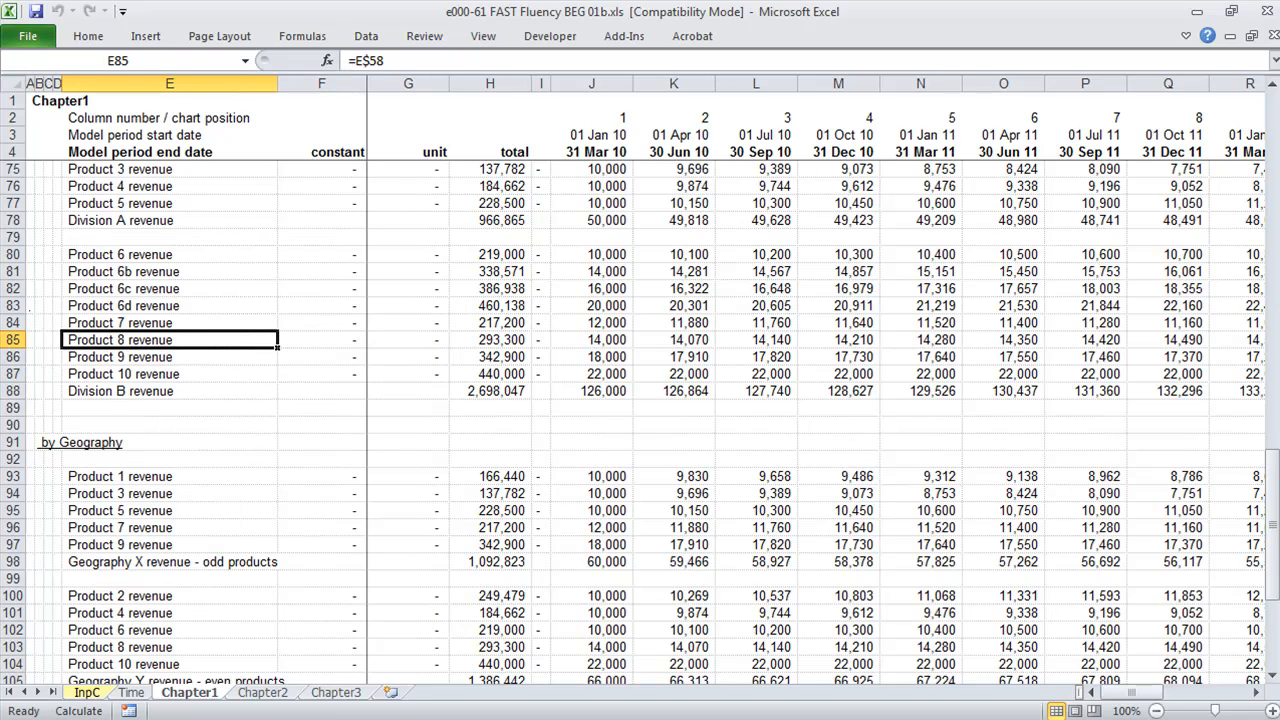
{"action": "key", "text": "shift+space"}
{"action": "key", "text": "shift+Down"}
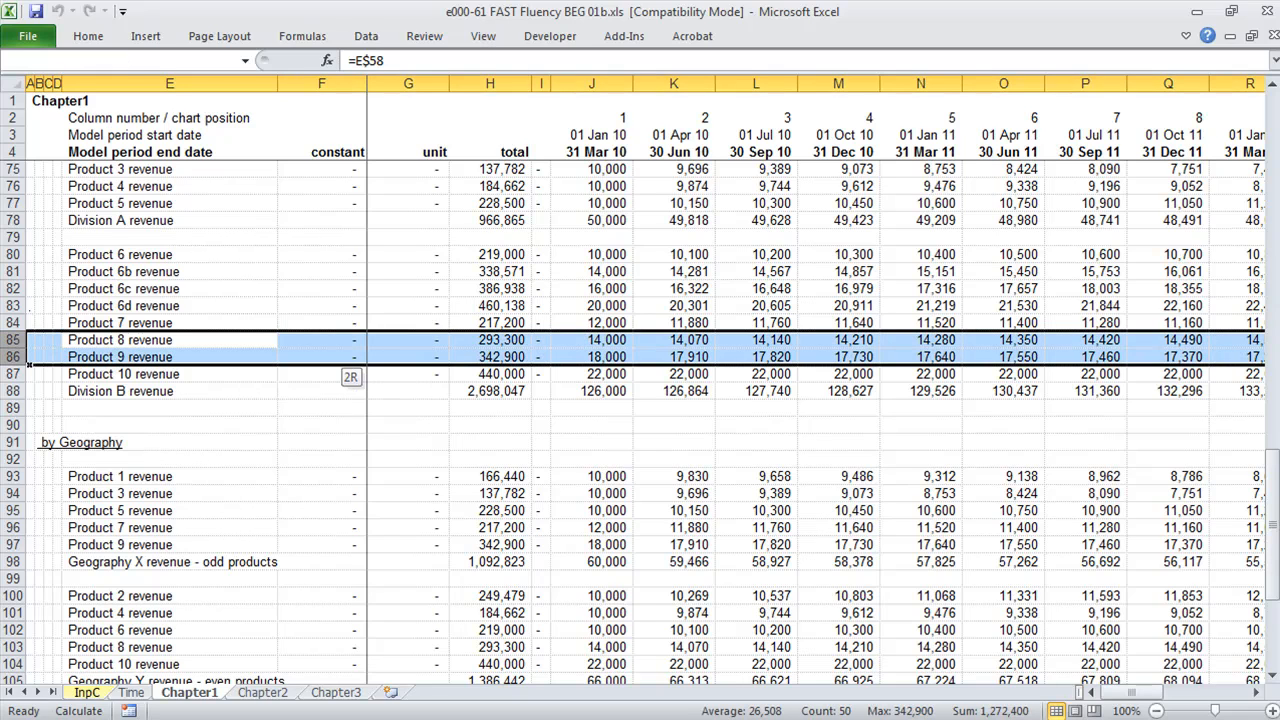
{"action": "key", "text": "ctrl+minus"}
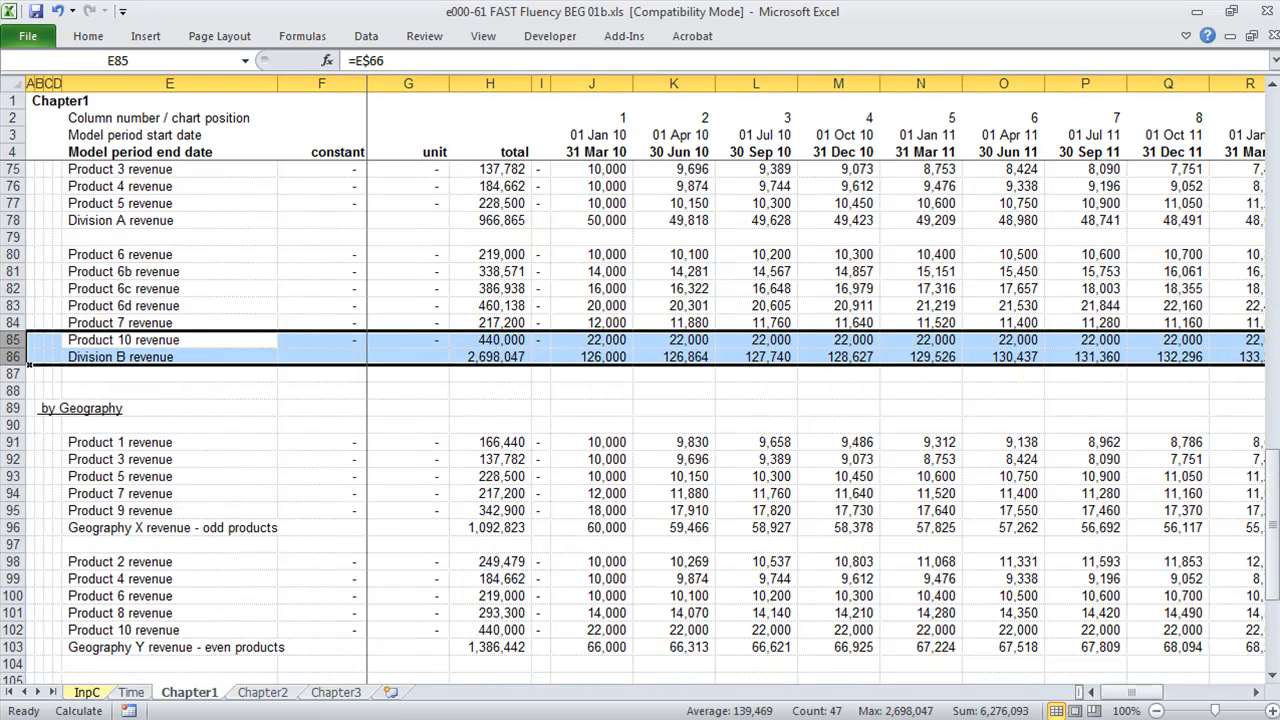
Step: Trace the precedents of the first-period Division B revenue total in J86
{"action": "key", "text": "Right"}
{"action": "key", "text": "Right"}
{"action": "key", "text": "Right"}
{"action": "key", "text": "Right"}
{"action": "key", "text": "Right"}
{"action": "key", "text": "Down"}
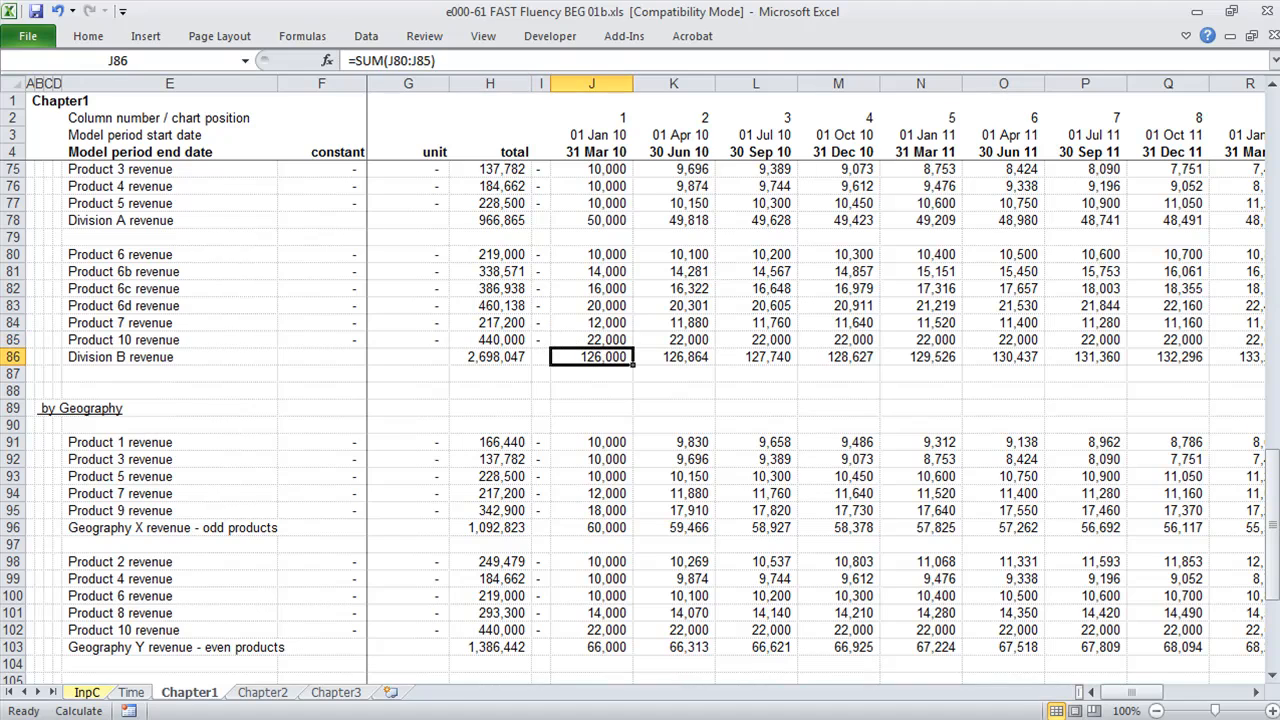
{"action": "key", "text": "alt"}
{"action": "key", "text": "m"}
{"action": "key", "text": "p"}
Step: Copy the Product 4 revenue row 76 and insert it above the Product 6 revenue row in Division B
{"action": "key", "text": "Left"}
{"action": "key", "text": "Left"}
{"action": "key", "text": "Left"}
{"action": "key", "text": "Left"}
{"action": "key", "text": "Left"}
{"action": "key", "text": "Up"}
{"action": "key", "text": "Up"}
{"action": "key", "text": "Up"}
{"action": "key", "text": "Up"}
{"action": "key", "text": "Up"}
{"action": "key", "text": "Up"}
{"action": "key", "text": "Up"}
{"action": "key", "text": "Up"}
{"action": "key", "text": "Up"}
{"action": "key", "text": "Up"}
{"action": "key", "text": "Up"}
{"action": "key", "text": "Up"}
{"action": "key", "text": "Up"}
{"action": "key", "text": "Up"}
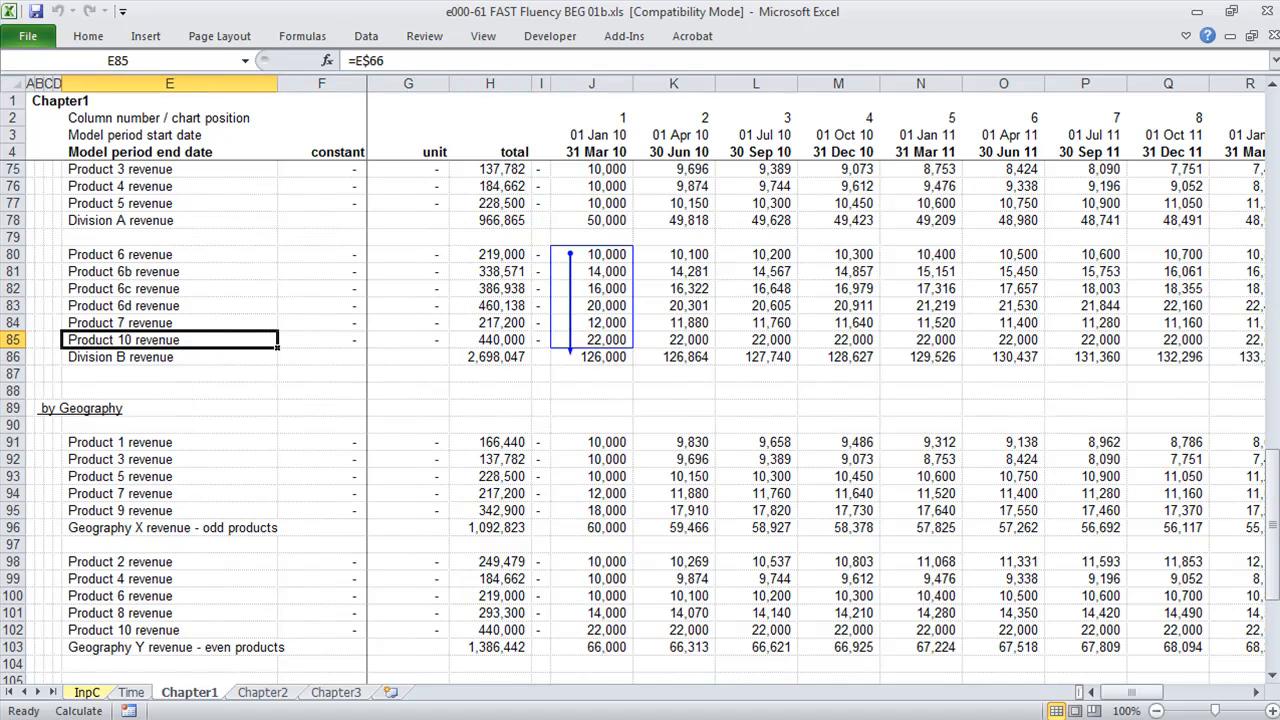
{"action": "key", "text": "Up"}
{"action": "key", "text": "Up"}
{"action": "key", "text": "Down"}
{"action": "key", "text": "Down"}
{"action": "key", "text": "Down"}
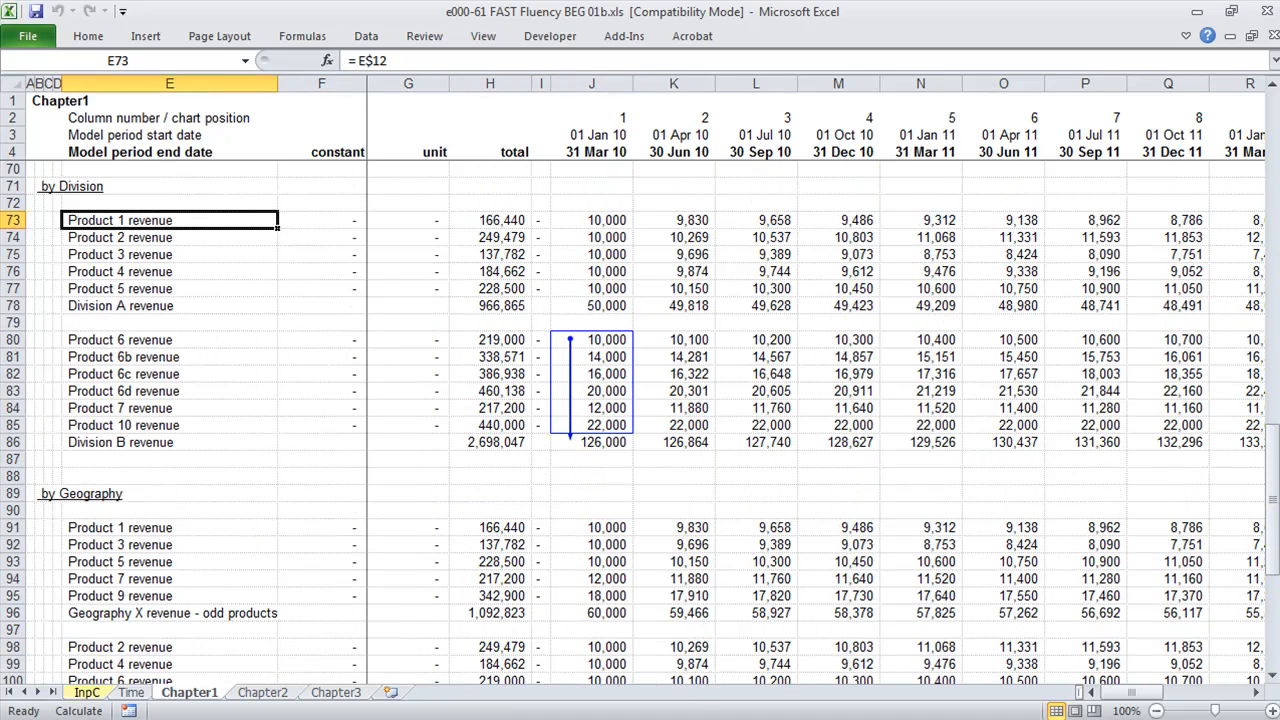
{"action": "key", "text": "Down"}
{"action": "key", "text": "Down"}
{"action": "key", "text": "Down"}
{"action": "key", "text": "shift+space"}
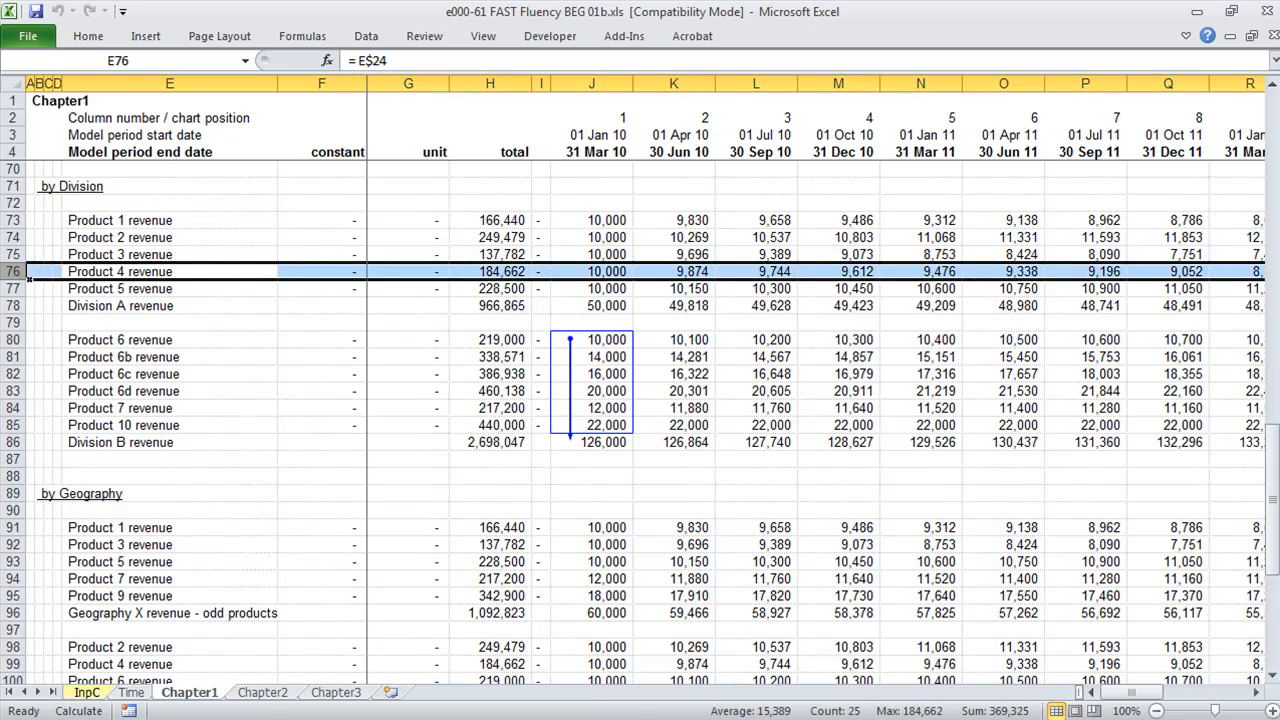
{"action": "key", "text": "ctrl+c"}
{"action": "key", "text": "Down"}
{"action": "key", "text": "Down"}
{"action": "key", "text": "Down"}
{"action": "key", "text": "Down"}
{"action": "key", "text": "shift+space"}
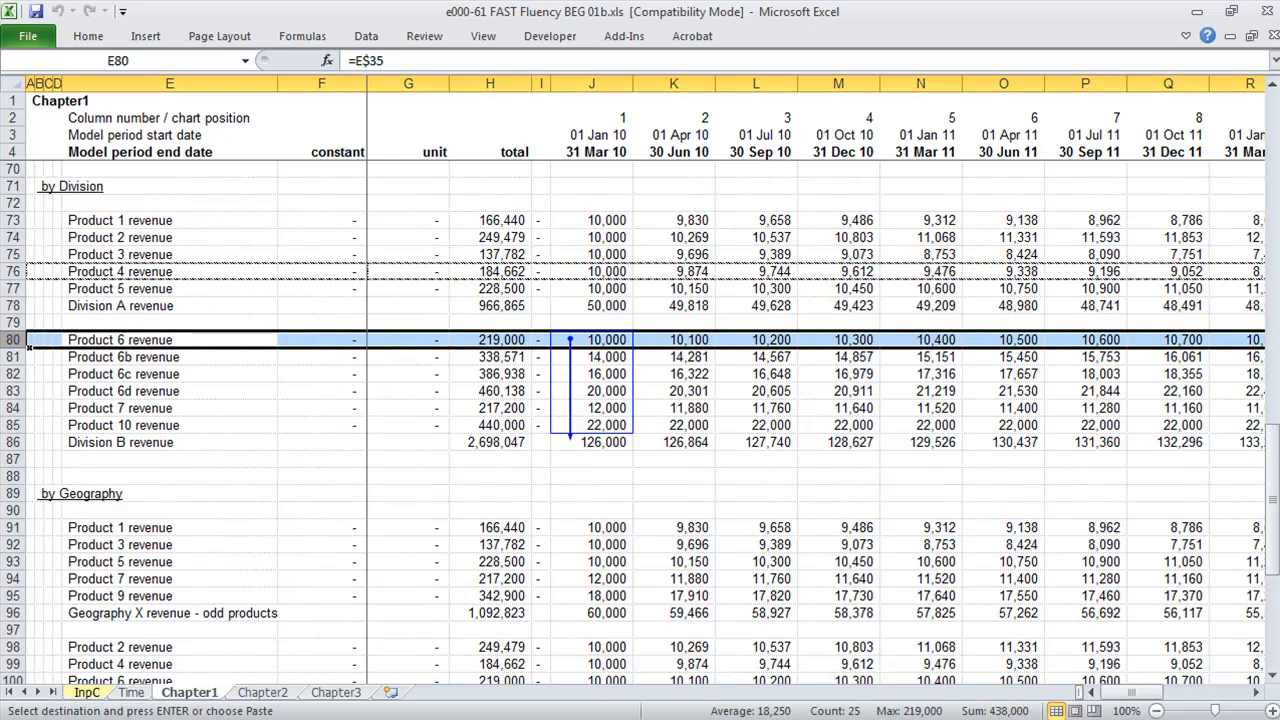
{"action": "key", "text": "ctrl+plus"}
Step: Trace the precedents of the Division B revenue total in J87 and clear the tracing arrows
{"action": "key", "text": "Right"}
{"action": "key", "text": "Right"}
{"action": "key", "text": "Right"}
{"action": "key", "text": "Right"}
{"action": "key", "text": "Right"}
{"action": "key", "text": "Down"}
{"action": "key", "text": "Down"}
{"action": "key", "text": "Down"}
{"action": "key", "text": "Down"}
{"action": "key", "text": "Down"}
{"action": "key", "text": "Down"}
{"action": "key", "text": "Down"}
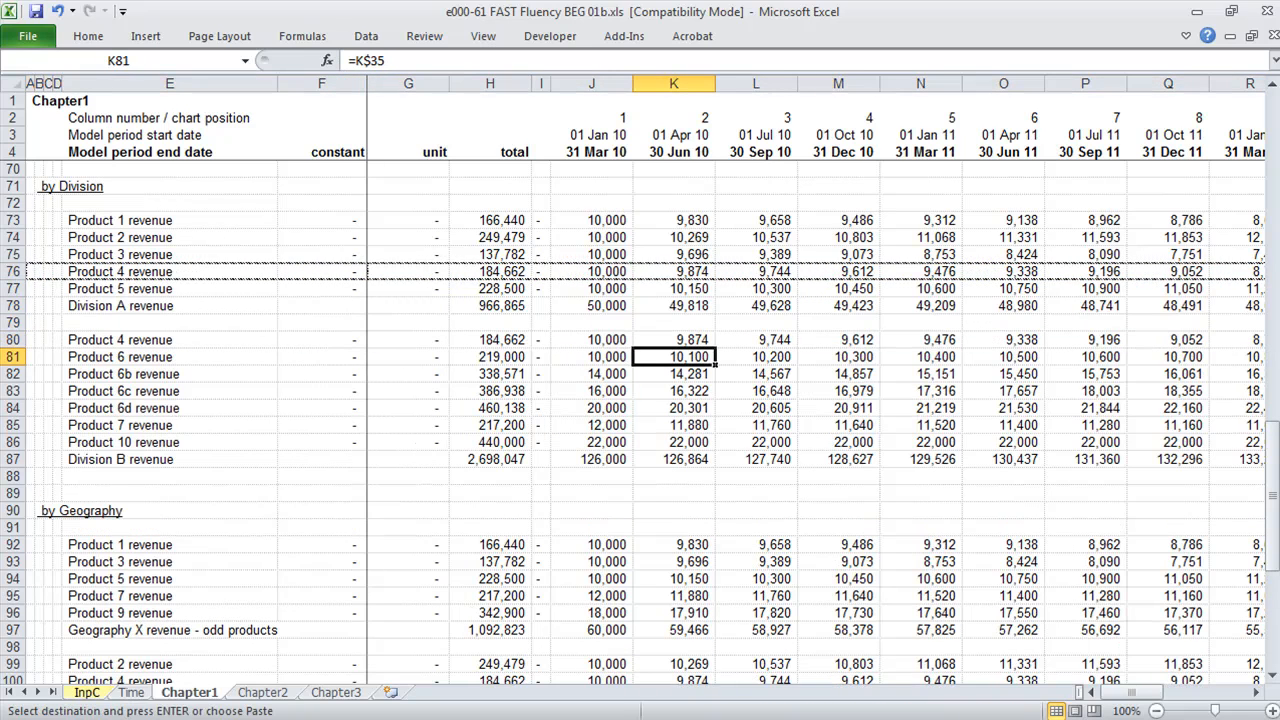
{"action": "key", "text": "alt+m"}
{"action": "key", "text": "p"}
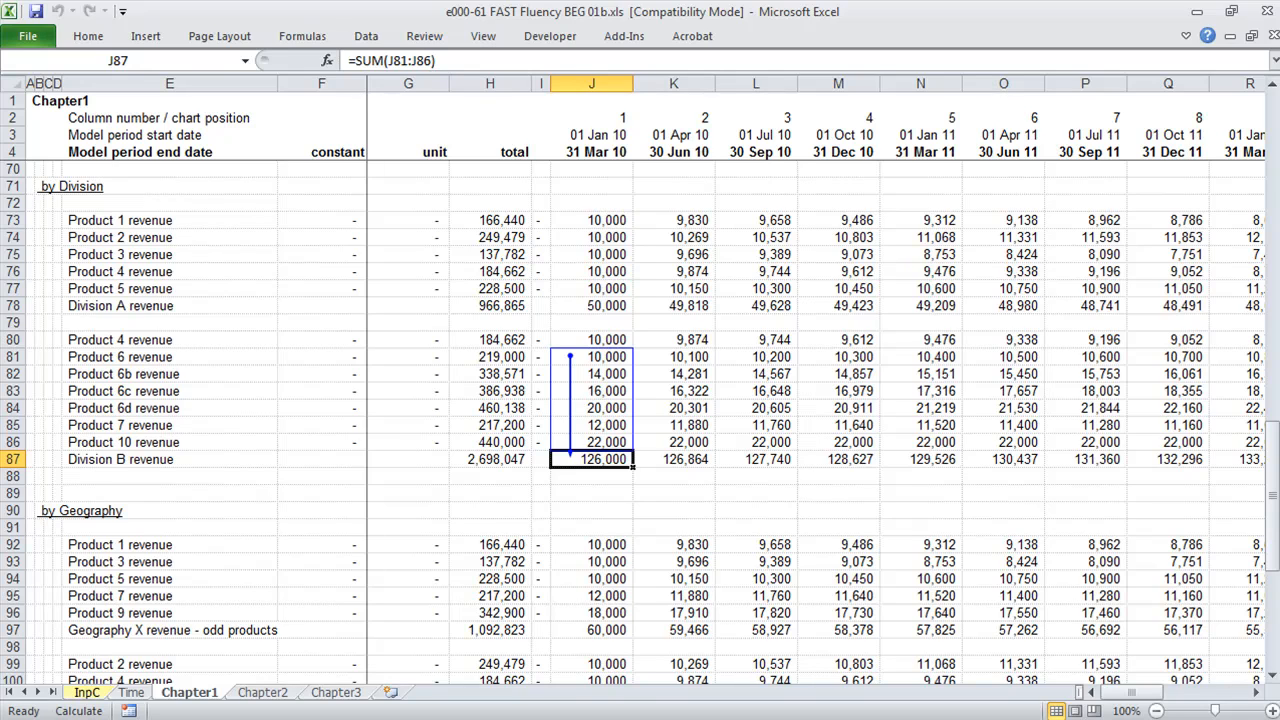
{"action": "key", "text": "alt+t"}
{"action": "key", "text": "u"}
{"action": "key", "text": "a"}
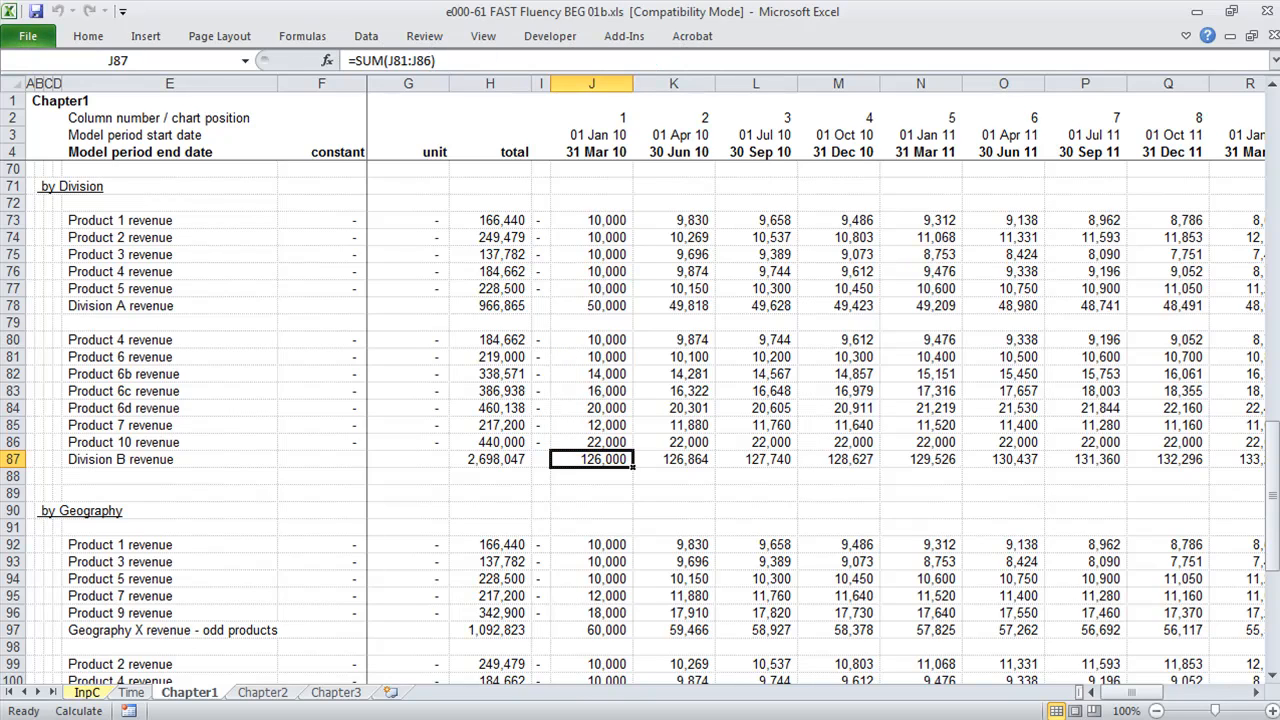
Step: Extend the Division B total in J87 to =SUM(J80:J86) and copy it across the remaining periods
{"action": "key", "text": "F2"}
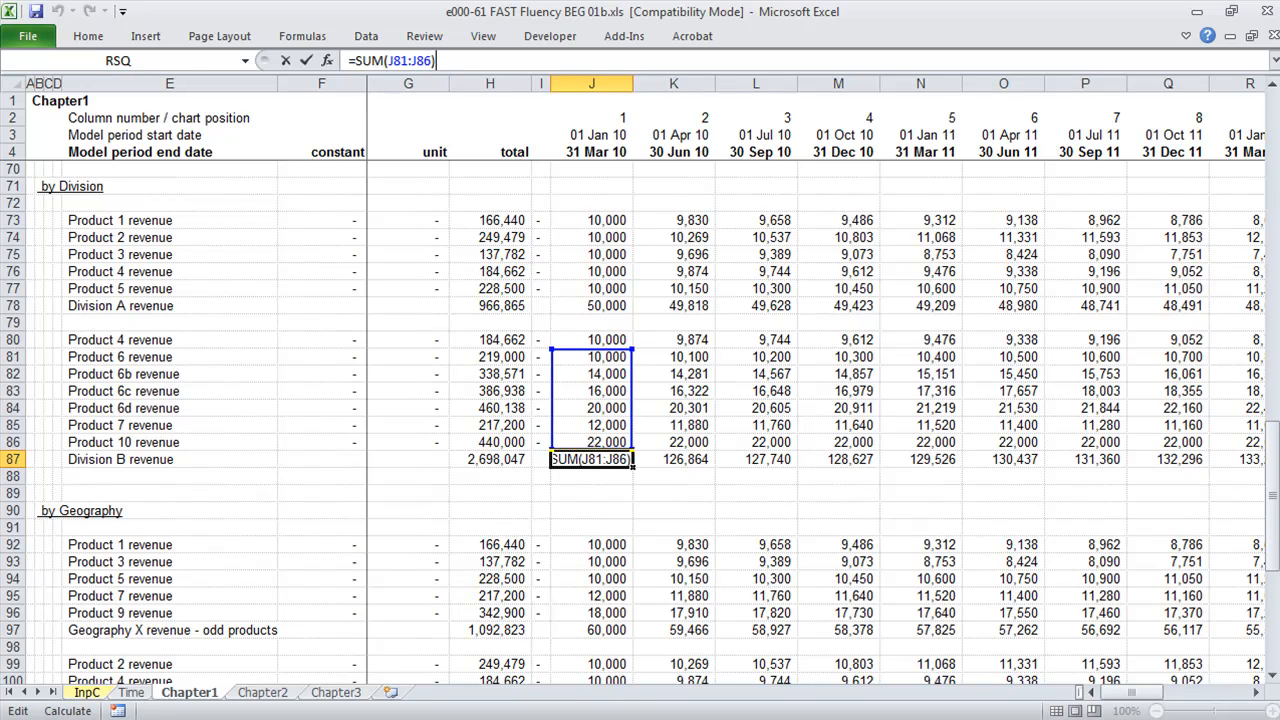
{"action": "left_click_drag", "start_coordinate": [632, 349], "coordinate": [632, 338]}
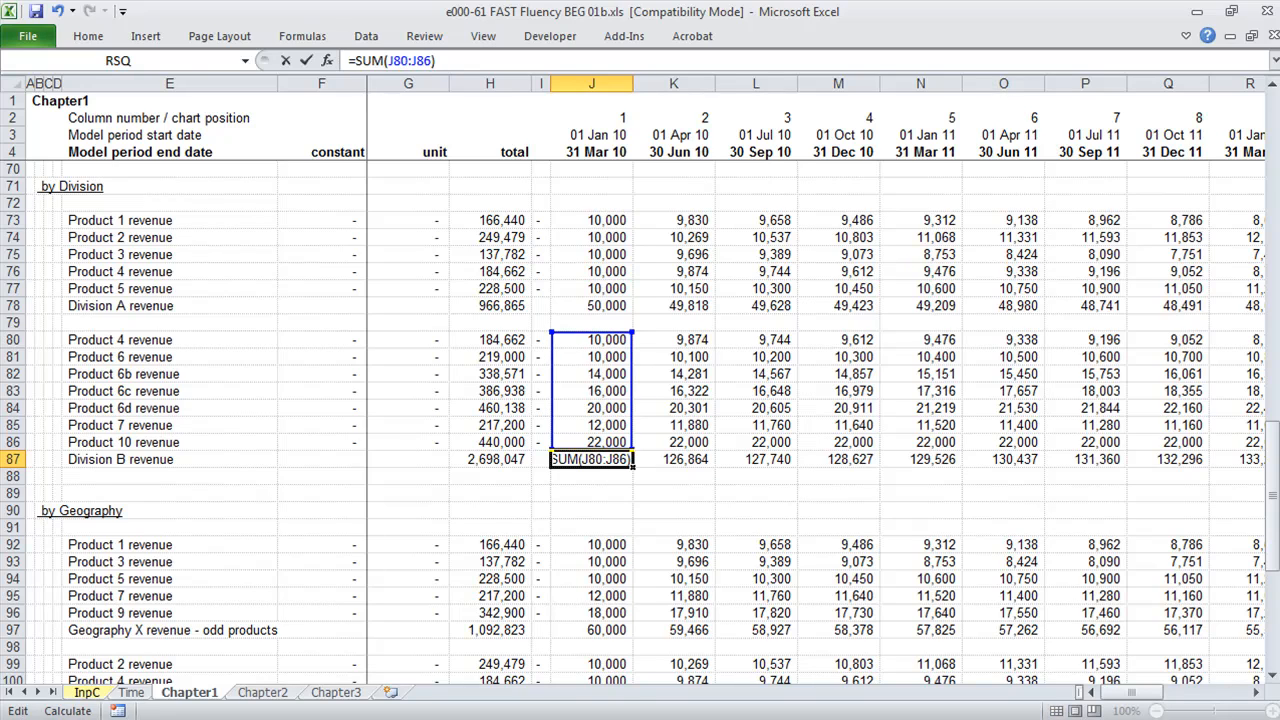
{"action": "key", "text": "ctrl+Return"}
{"action": "key", "text": "ctrl+c"}
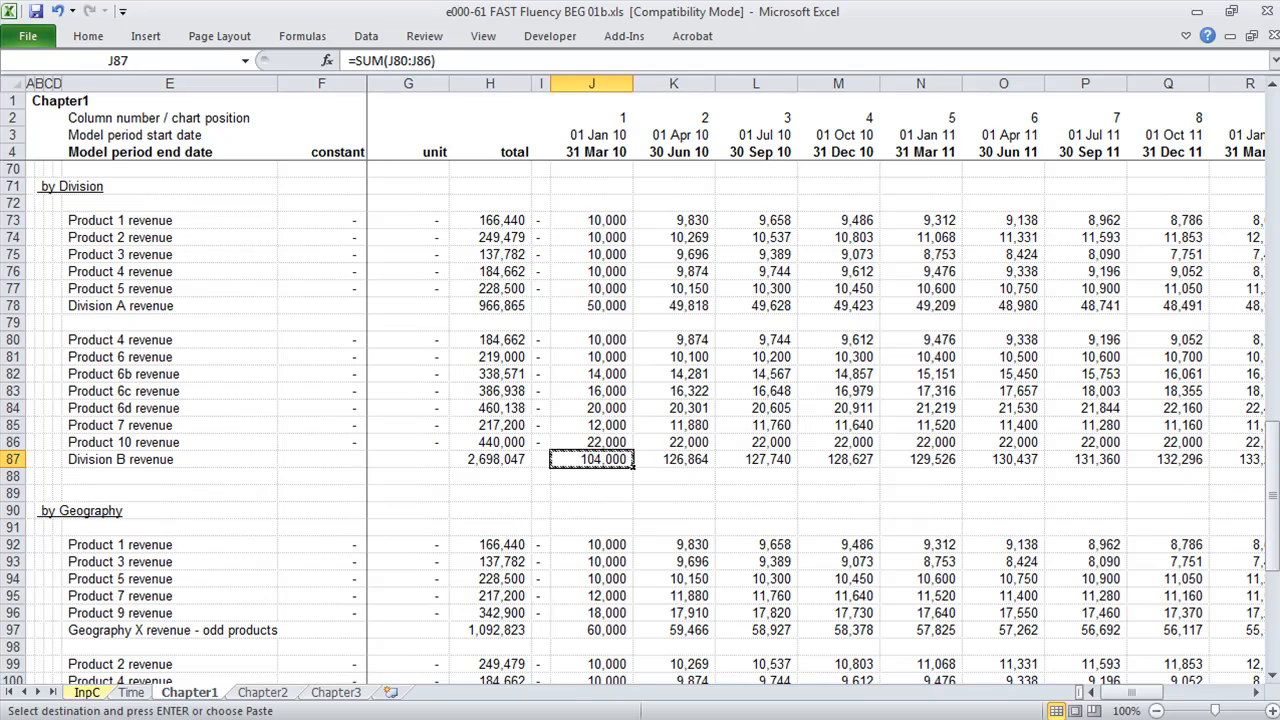
{"action": "key", "text": "ctrl+shift+Right"}
{"action": "key", "text": "Return"}
Step: Recheck the precedents of the extended Division B total in J87 and remove the arrows
{"action": "key", "text": "Home"}
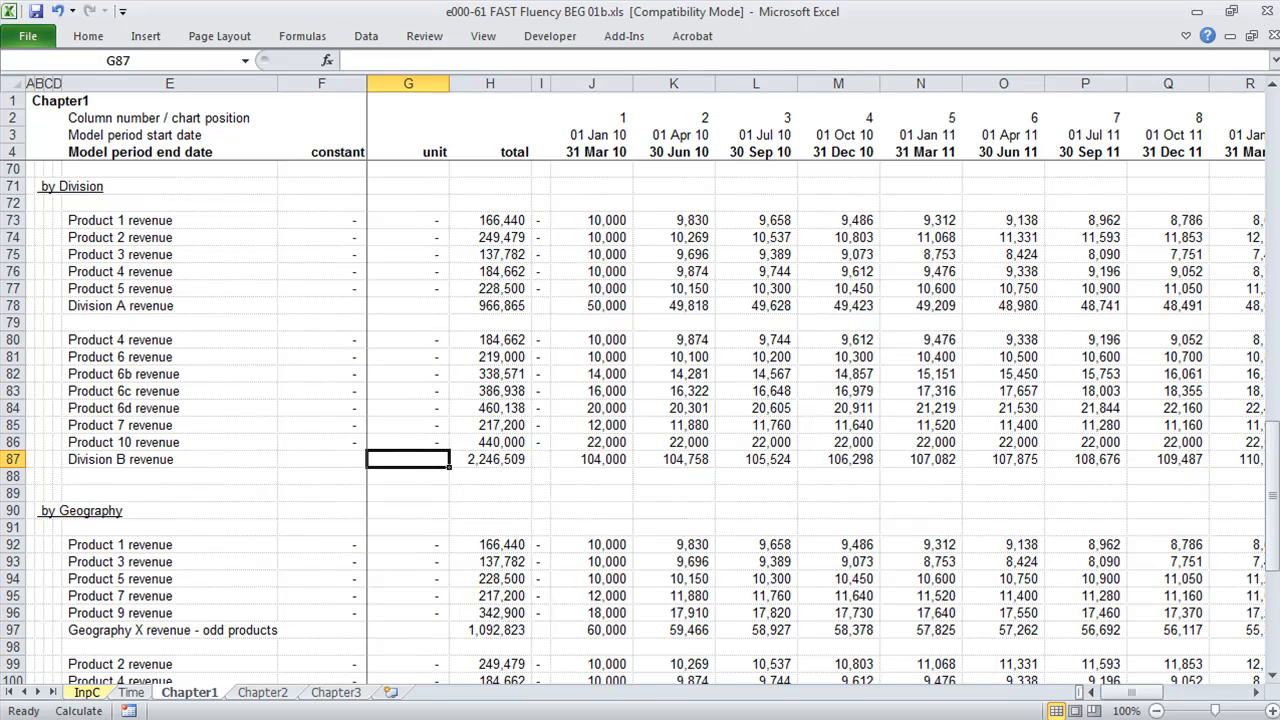
{"action": "key", "text": "Right"}
{"action": "key", "text": "Right"}
{"action": "key", "text": "Right"}
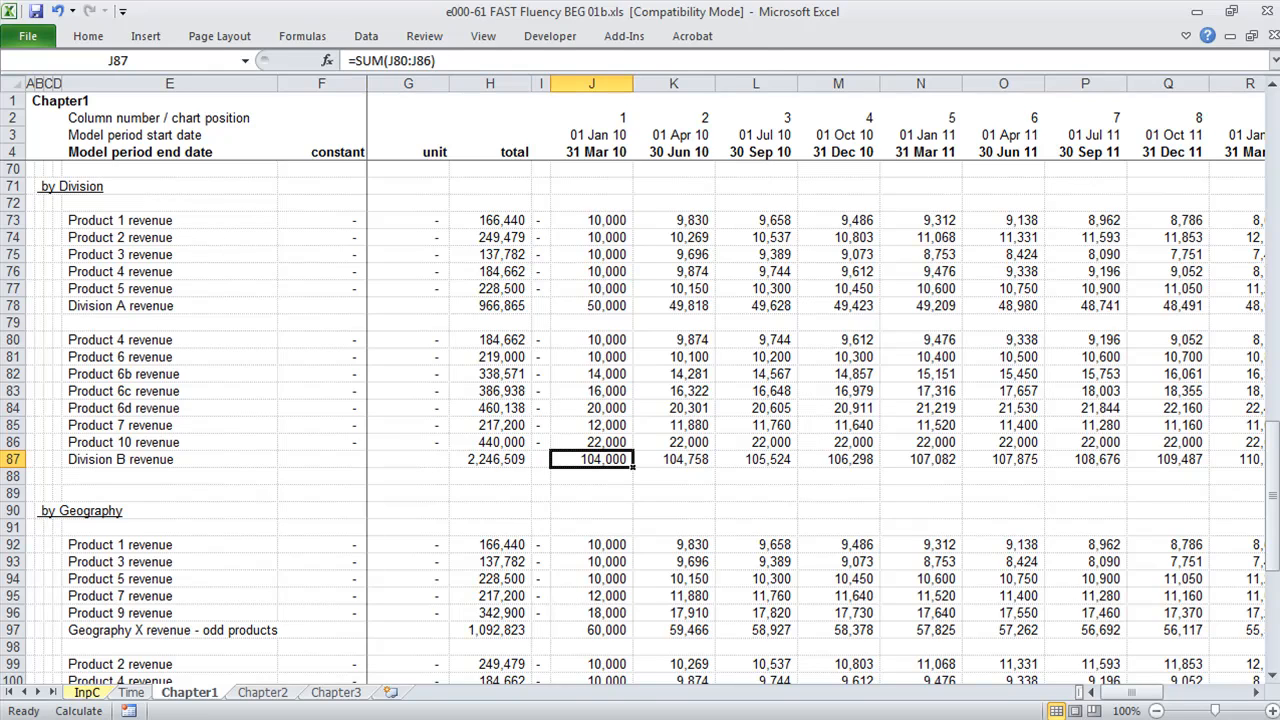
{"action": "key", "text": "alt+m"}
{"action": "key", "text": "p"}
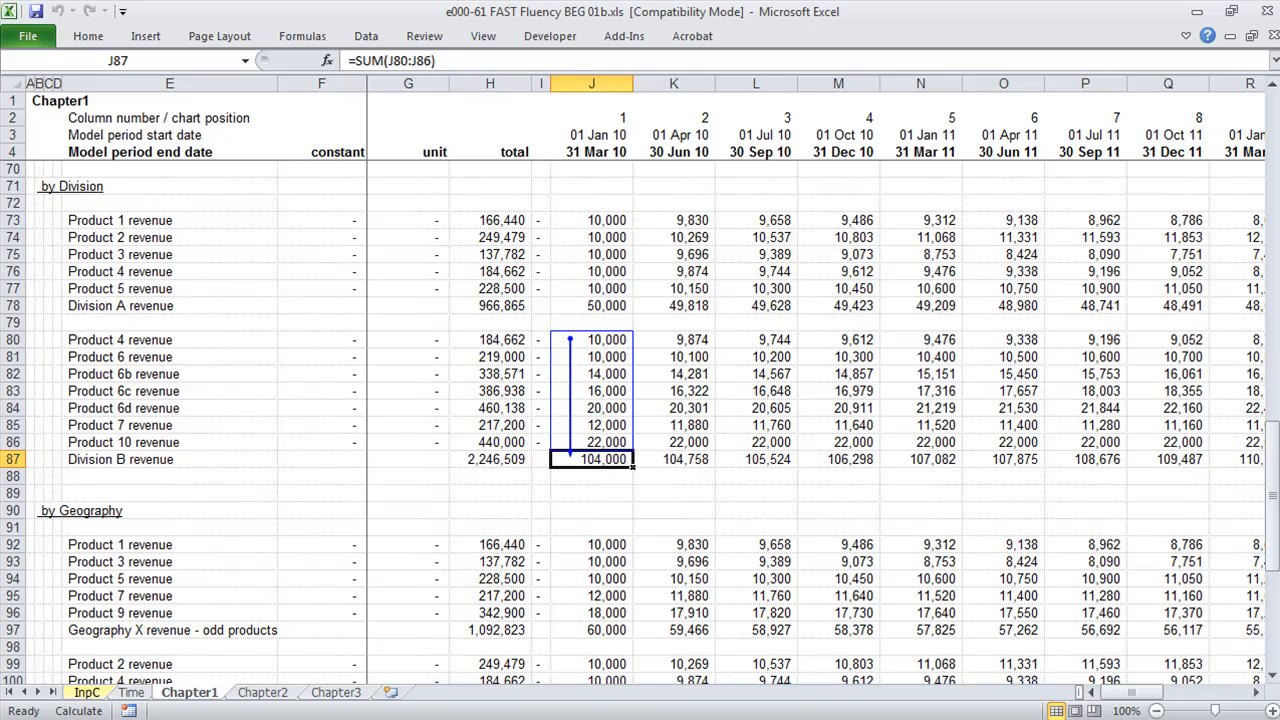
{"action": "key", "text": "alt+m"}
{"action": "key", "text": "a"}
{"action": "key", "text": "a"}
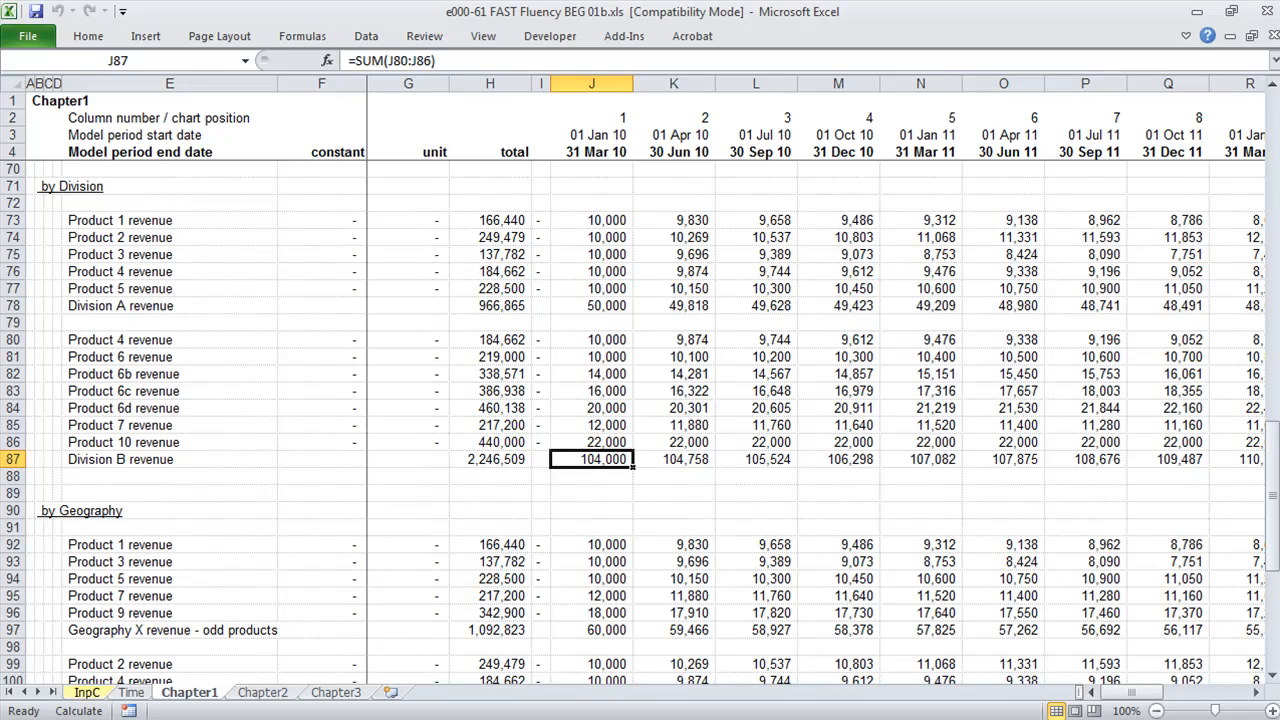
Step: Copy the Product 6c and 6d revenue rows 83:84 and paste them over rows 101:102 in the Geography Y block
{"action": "key", "text": "Left"}
{"action": "key", "text": "Left"}
{"action": "key", "text": "Left"}
{"action": "key", "text": "Left"}
{"action": "key", "text": "Left"}
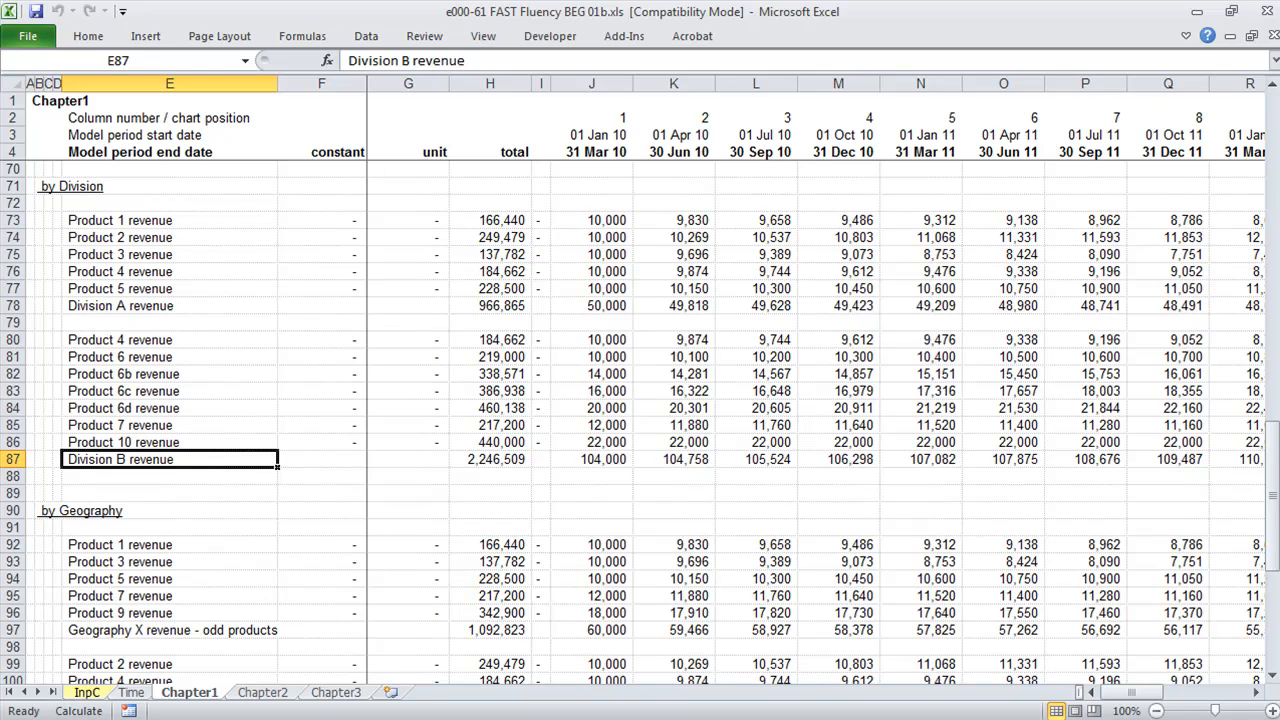
{"action": "key", "text": "Up"}
{"action": "key", "text": "Up"}
{"action": "key", "text": "Up"}
{"action": "key", "text": "Up"}
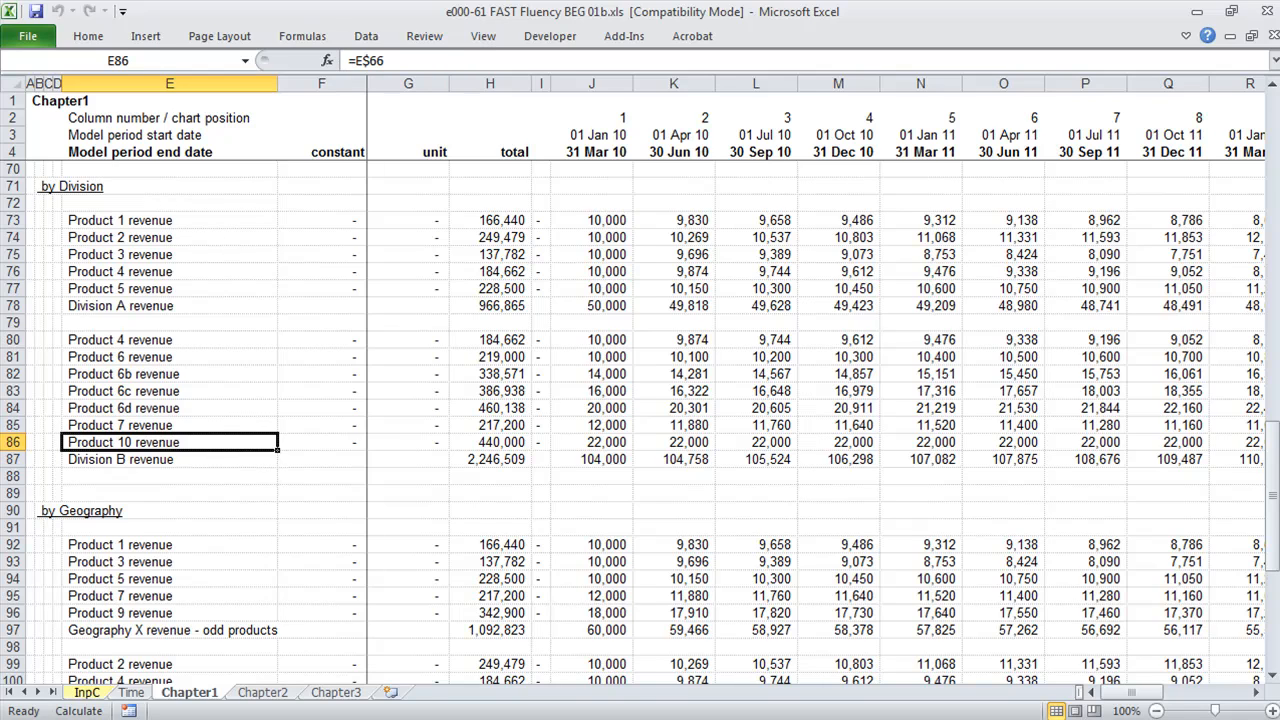
{"action": "key", "text": "shift+space"}
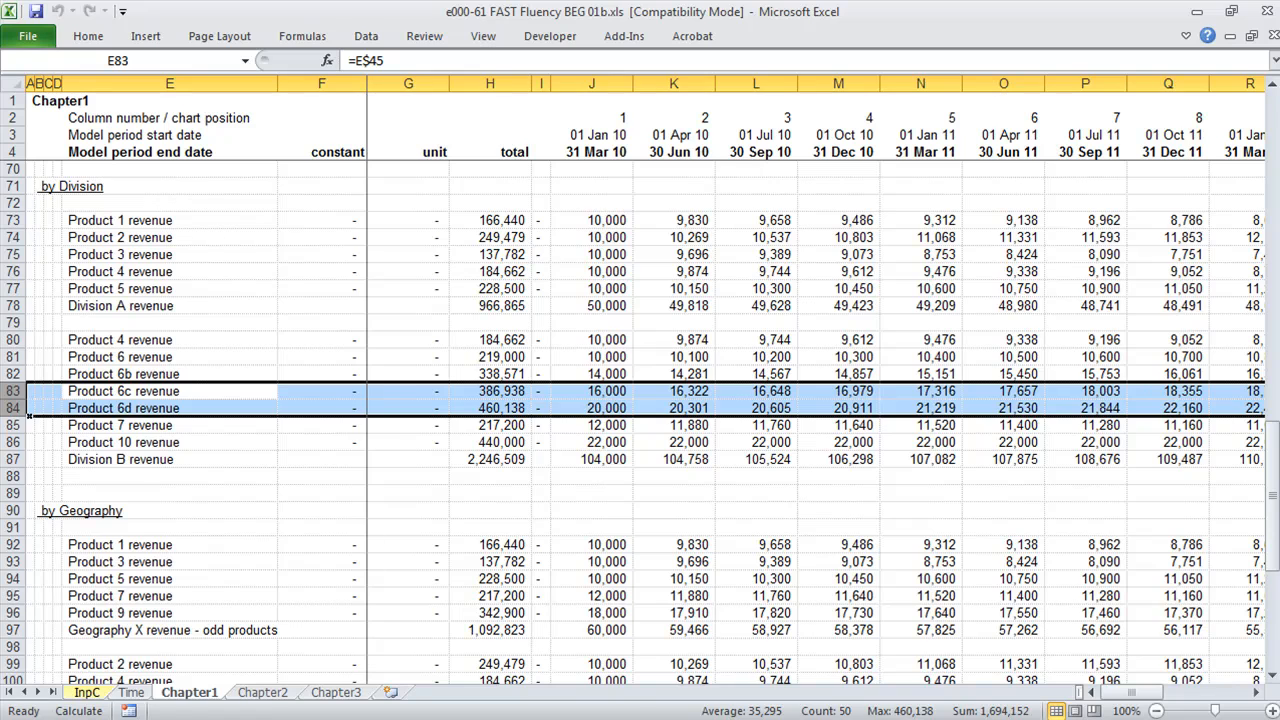
{"action": "key", "text": "ctrl+c"}
{"action": "key", "text": "Down"}
{"action": "key", "text": "Down"}
{"action": "key", "text": "Down"}
{"action": "key", "text": "Down"}
{"action": "key", "text": "Down"}
{"action": "key", "text": "Down"}
{"action": "key", "text": "Down"}
{"action": "key", "text": "Down"}
{"action": "key", "text": "Down"}
{"action": "key", "text": "Down"}
{"action": "key", "text": "Down"}
{"action": "key", "text": "Down"}
{"action": "key", "text": "Down"}
{"action": "key", "text": "Down"}
{"action": "key", "text": "Down"}
{"action": "key", "text": "Down"}
{"action": "key", "text": "Down"}
{"action": "key", "text": "Down"}
{"action": "key", "text": "Down"}
{"action": "key", "text": "Down"}
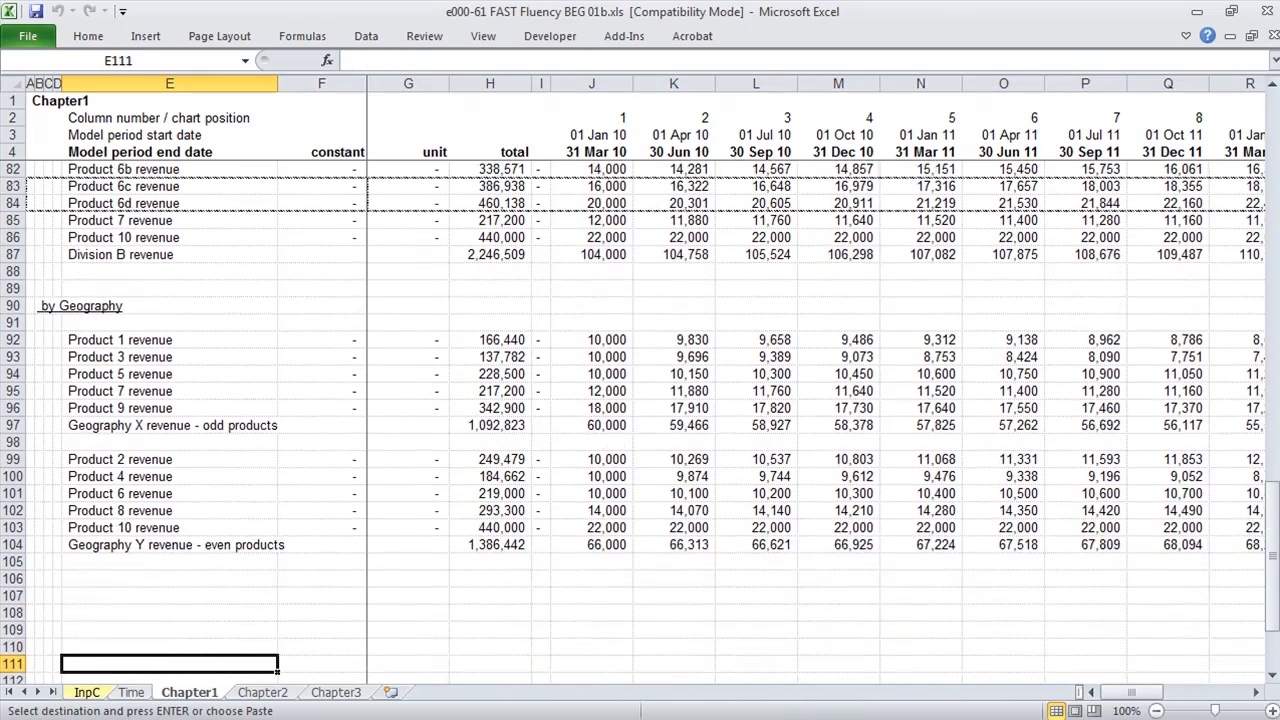
{"action": "key", "text": "Down"}
{"action": "key", "text": "Down"}
{"action": "key", "text": "Up"}
{"action": "key", "text": "Up"}
{"action": "key", "text": "Up"}
{"action": "key", "text": "Up"}
{"action": "key", "text": "Up"}
{"action": "key", "text": "Up"}
{"action": "key", "text": "Up"}
{"action": "key", "text": "Up"}
{"action": "key", "text": "Up"}
{"action": "key", "text": "Up"}
{"action": "key", "text": "Up"}
{"action": "key", "text": "Up"}
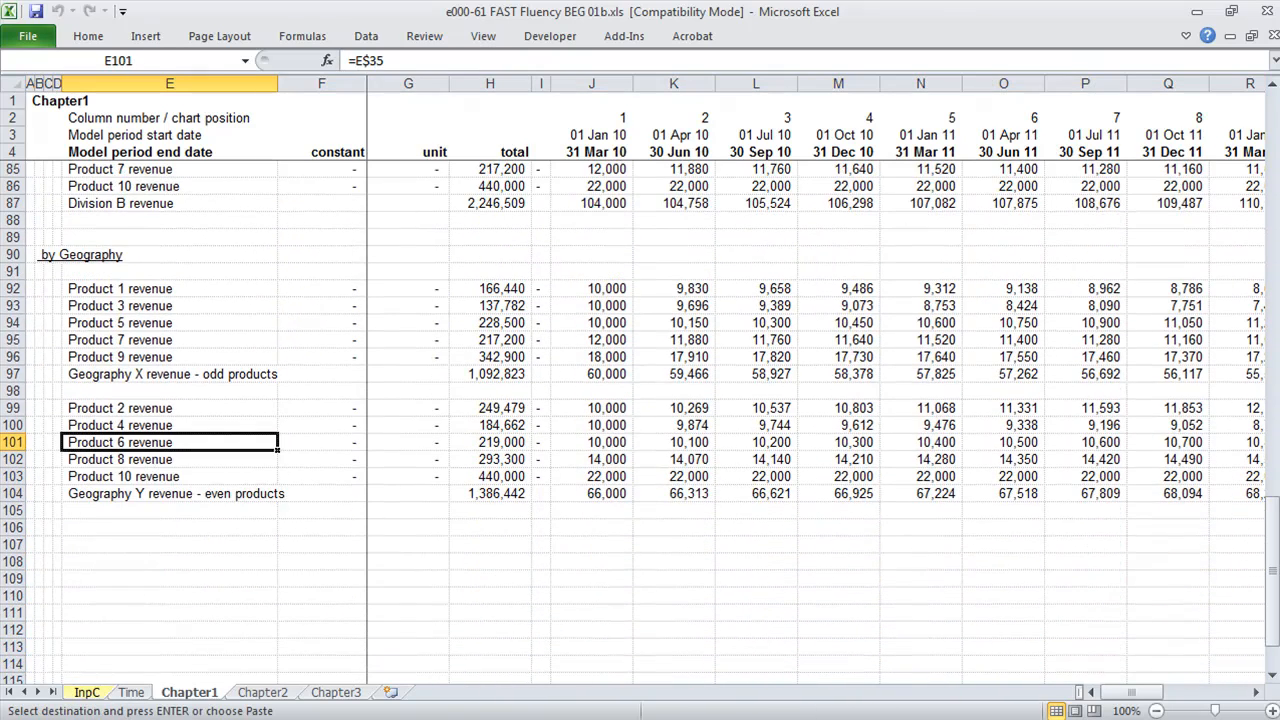
{"action": "key", "text": "shift+space"}
{"action": "key", "text": "shift+Down"}
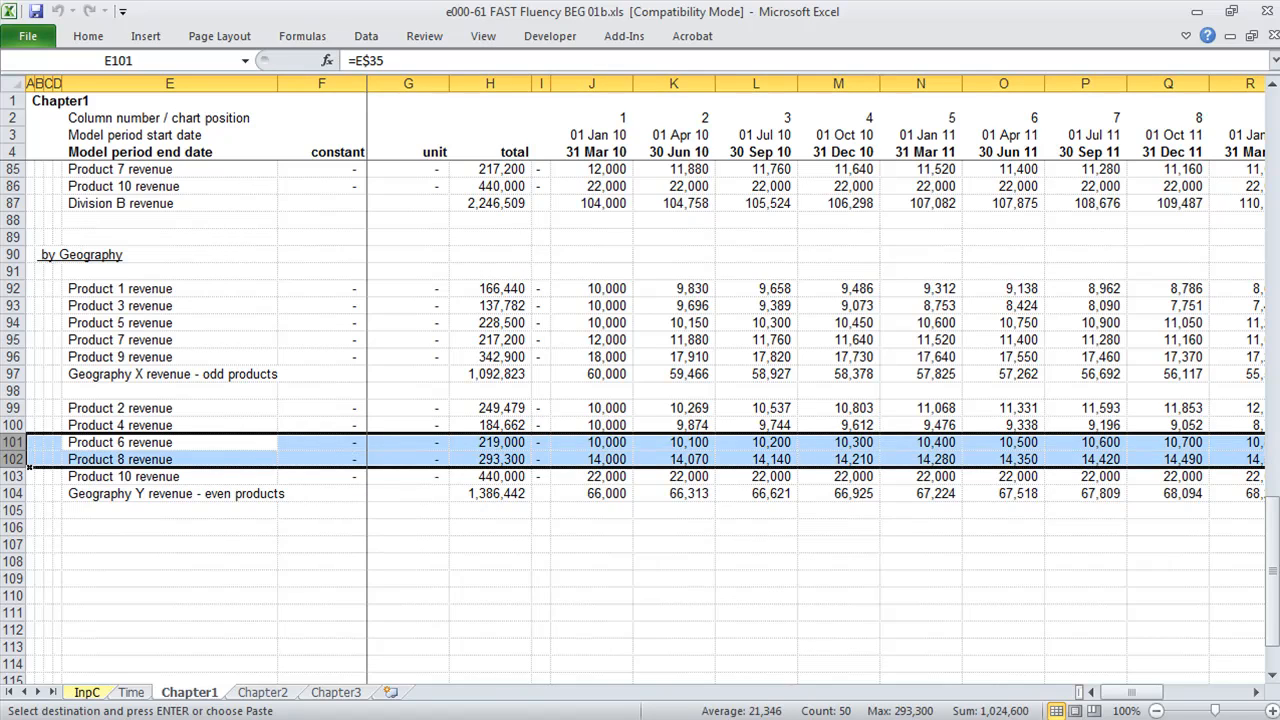
{"action": "key", "text": "Return"}
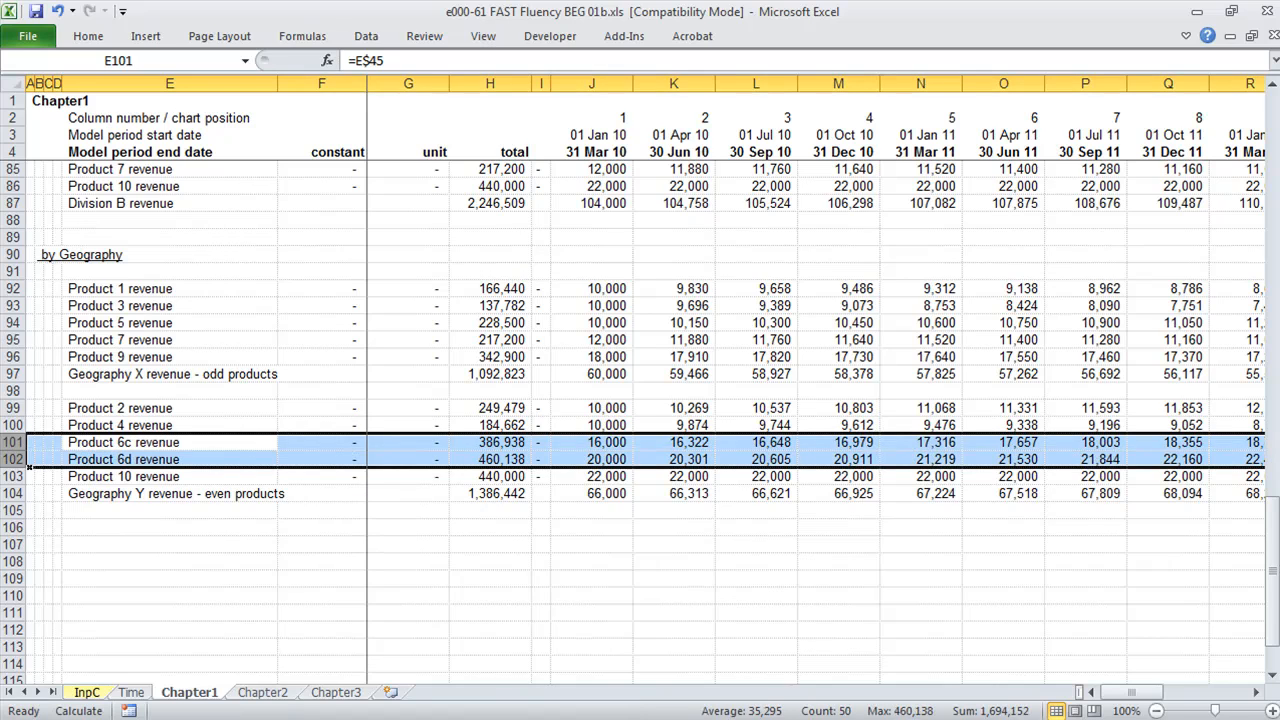
Step: Trace the precedents of the Geography Y revenue total in J104 and clear the tracing arrows
{"action": "key", "text": "Right"}
{"action": "key", "text": "Right"}
{"action": "key", "text": "Right"}
{"action": "key", "text": "Right"}
{"action": "key", "text": "Right"}
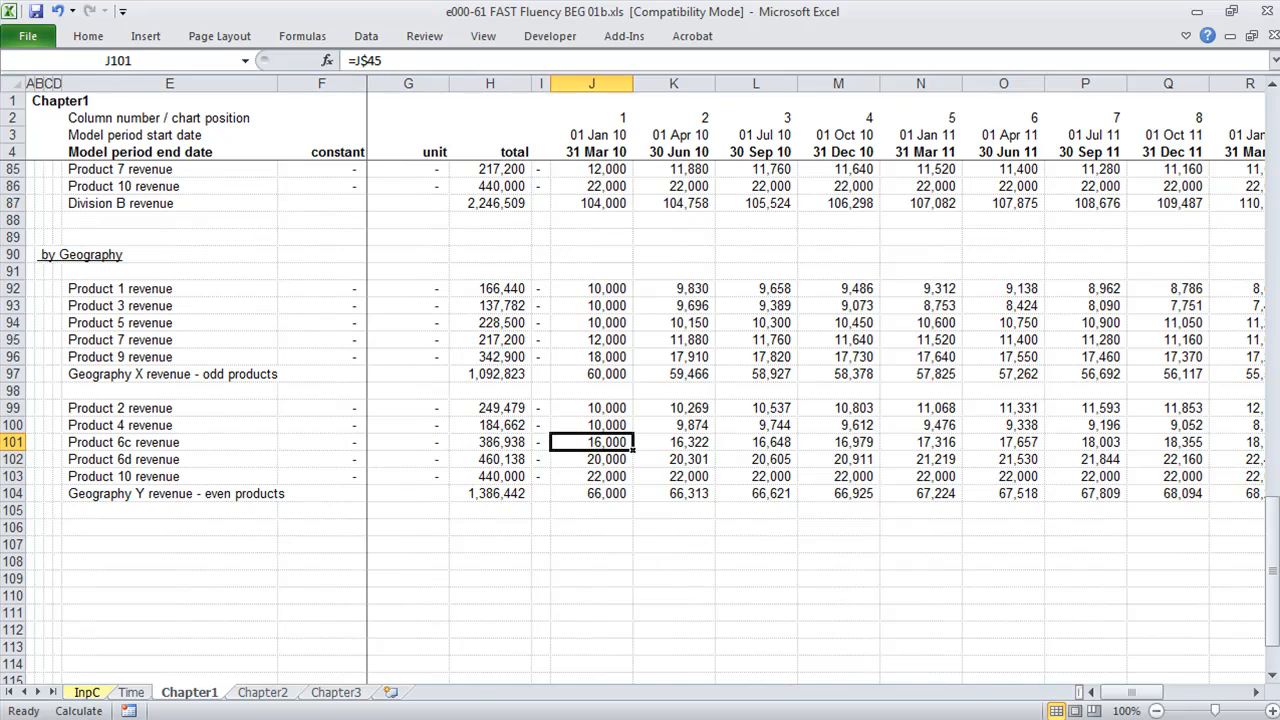
{"action": "key", "text": "Down"}
{"action": "key", "text": "Down"}
{"action": "key", "text": "Down"}
{"action": "key", "text": "alt+m"}
{"action": "key", "text": "p"}
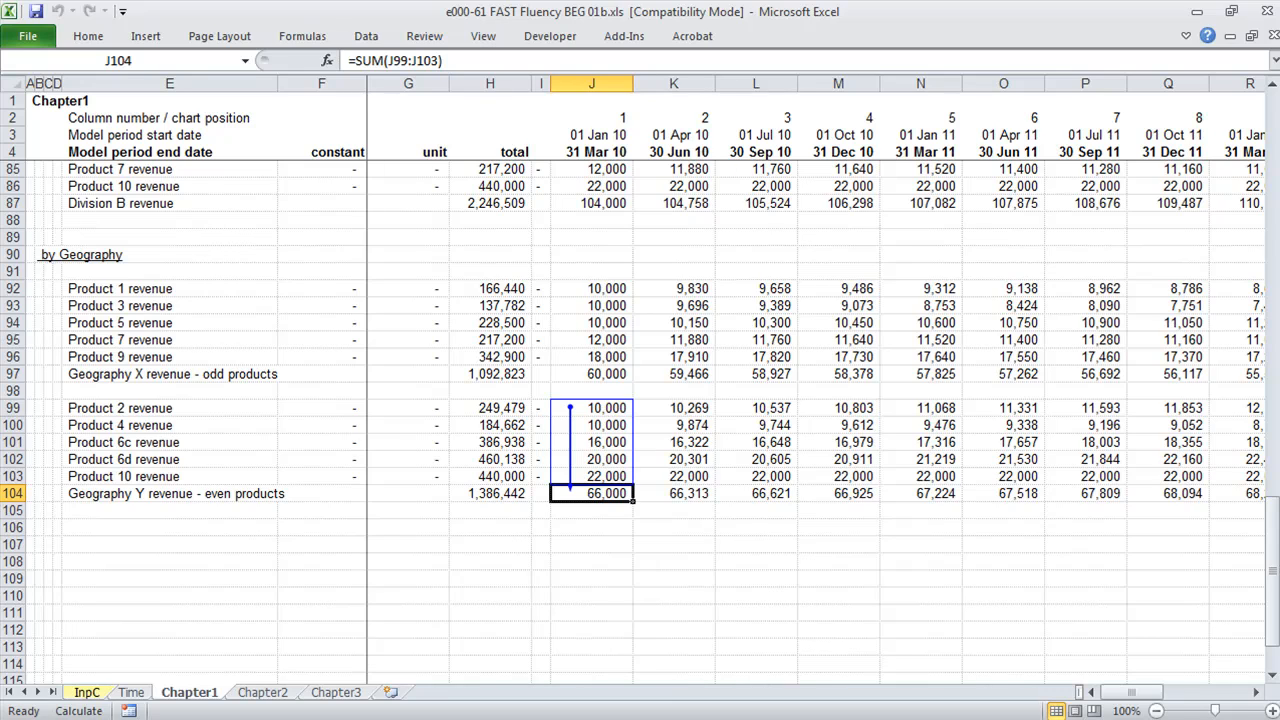
{"action": "key", "text": "Home"}
{"action": "key", "text": "alt+m"}
{"action": "key", "text": "a"}
{"action": "key", "text": "a"}
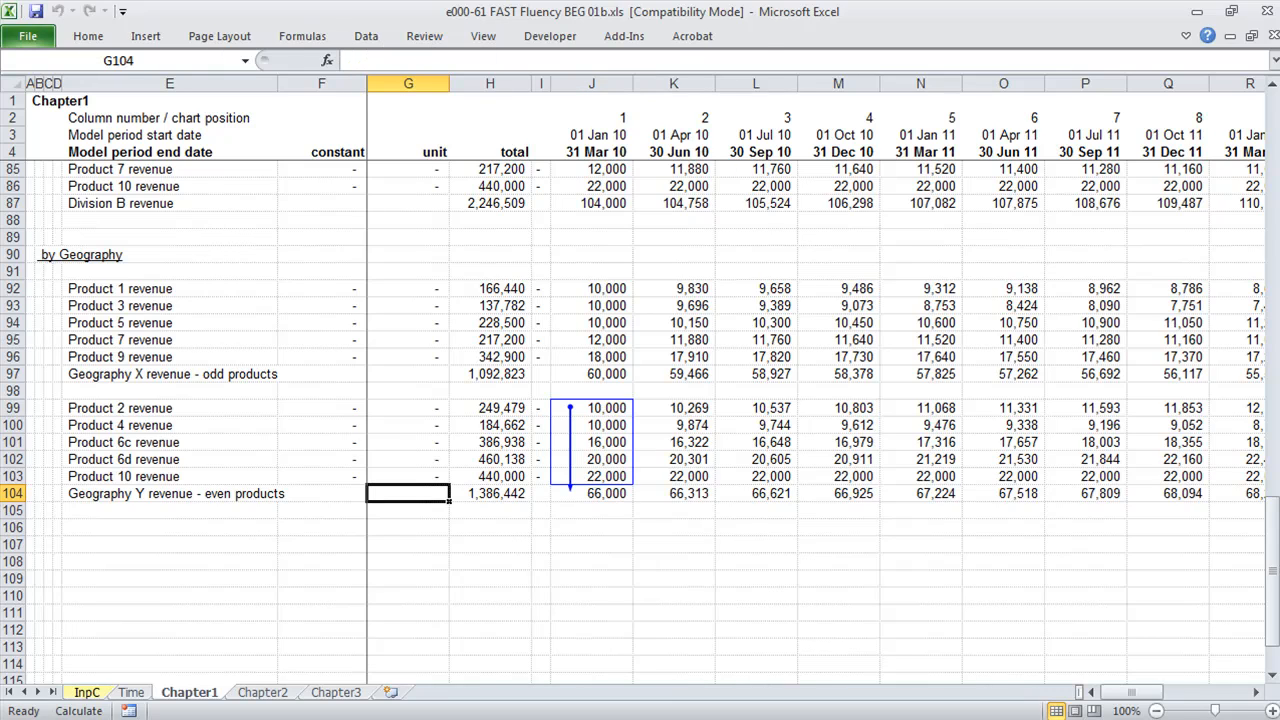
Step: Review the product revenue calculations from the start of Chapter1 through the Division B products section
{"action": "key", "text": "ctrl+Home"}
{"action": "key", "text": "Down"}
{"action": "key", "text": "Down"}
{"action": "key", "text": "Down"}
{"action": "key", "text": "Down"}
{"action": "key", "text": "Down"}
{"action": "key", "text": "Down"}
{"action": "key", "text": "Down"}
{"action": "key", "text": "Down"}
{"action": "key", "text": "Down"}
{"action": "key", "text": "Down"}
{"action": "key", "text": "Down"}
{"action": "key", "text": "Down"}
{"action": "key", "text": "Down"}
{"action": "key", "text": "Down"}
{"action": "key", "text": "Down"}
{"action": "key", "text": "Down"}
{"action": "key", "text": "Down"}
{"action": "key", "text": "Down"}
{"action": "key", "text": "Down"}
{"action": "key", "text": "Down"}
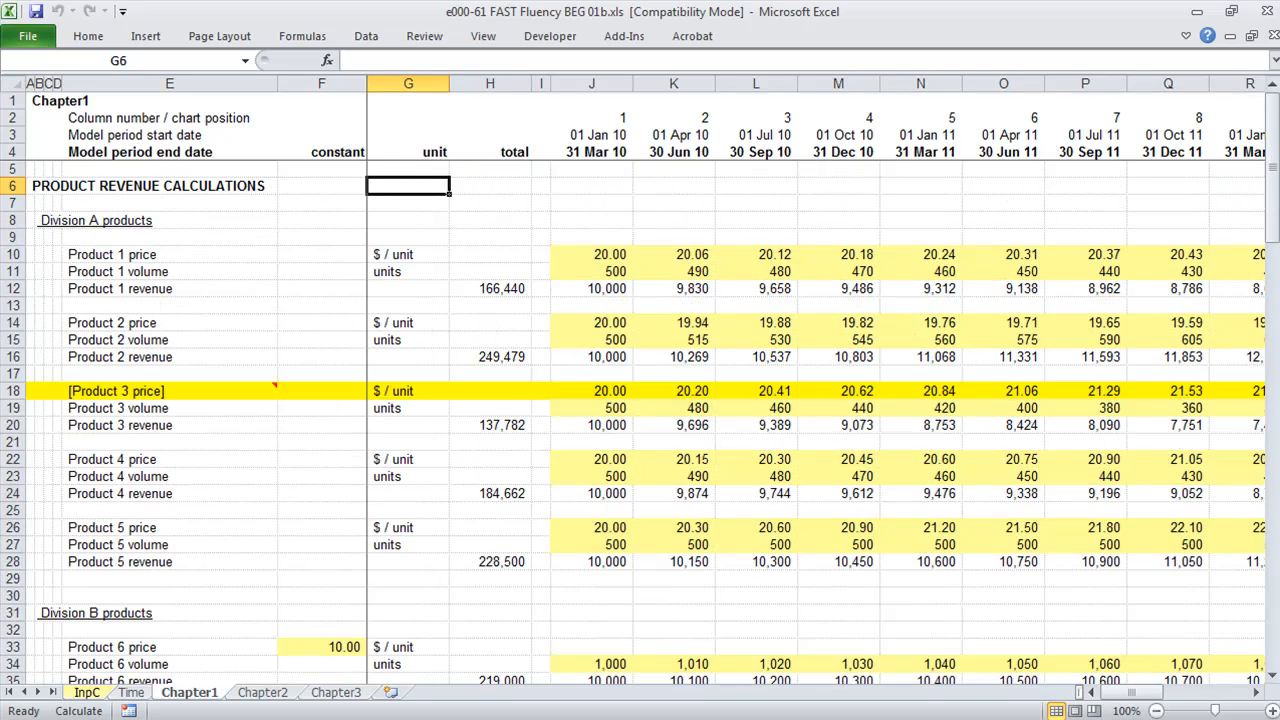
{"action": "key", "text": "Down"}
{"action": "key", "text": "Down"}
{"action": "key", "text": "Down"}
{"action": "key", "text": "Down"}
{"action": "key", "text": "Down"}
{"action": "key", "text": "Down"}
{"action": "key", "text": "Down"}
{"action": "key", "text": "Down"}
{"action": "key", "text": "Down"}
{"action": "key", "text": "Down"}
{"action": "key", "text": "Down"}
{"action": "key", "text": "Down"}
{"action": "key", "text": "Down"}
{"action": "key", "text": "Down"}
{"action": "key", "text": "Down"}
{"action": "key", "text": "Down"}
{"action": "key", "text": "Down"}
{"action": "key", "text": "Down"}
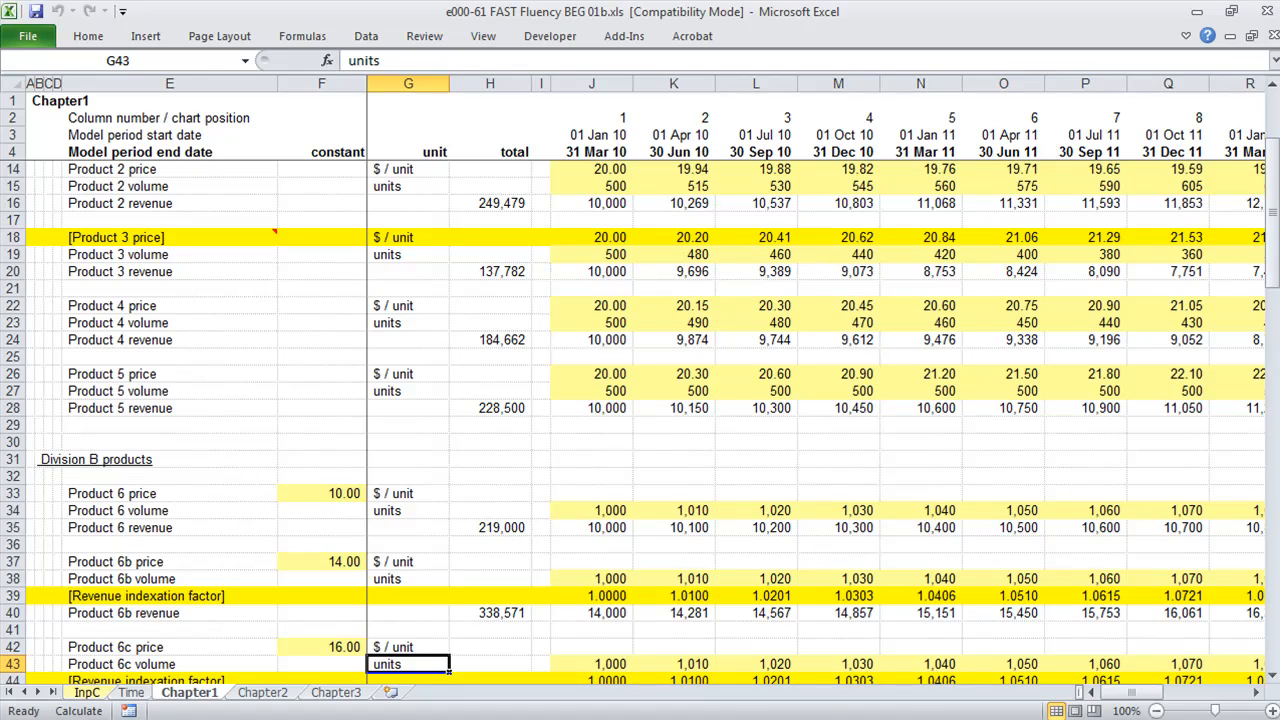
{"action": "key", "text": "Left"}
{"action": "key", "text": "Left"}
{"action": "key", "text": "Left"}
{"action": "key", "text": "Left"}
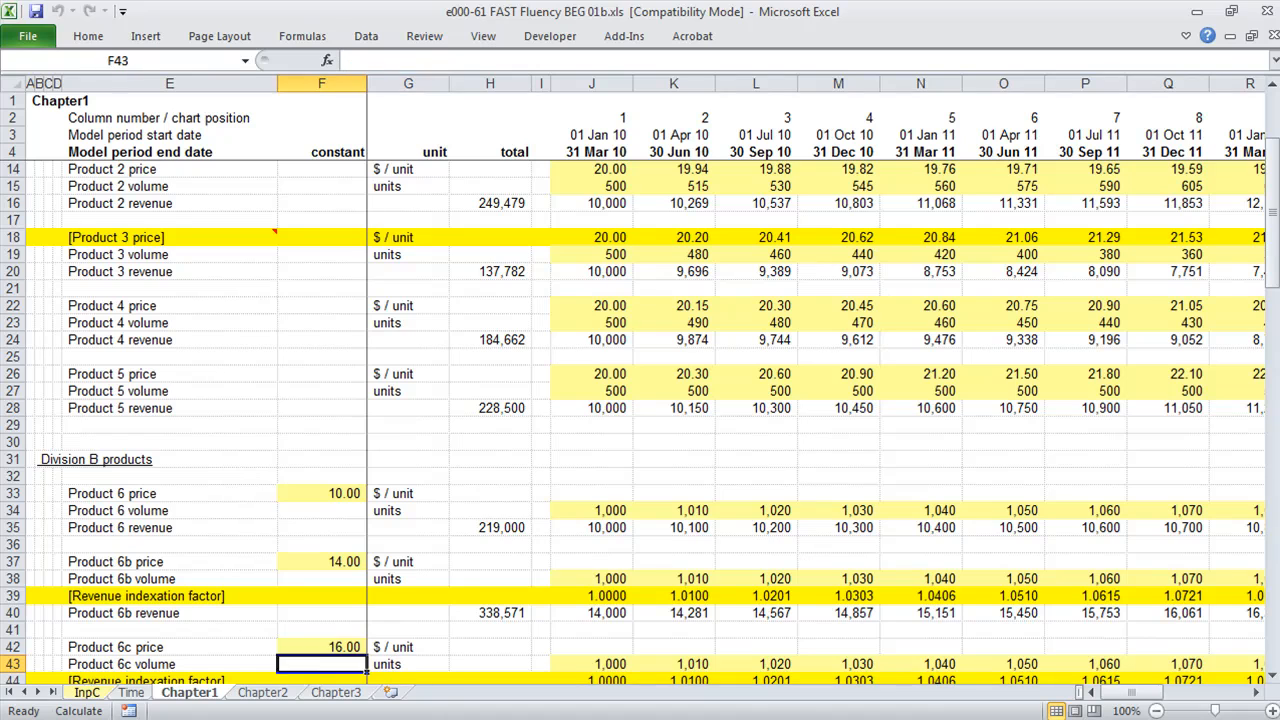
{"action": "key", "text": "Left"}
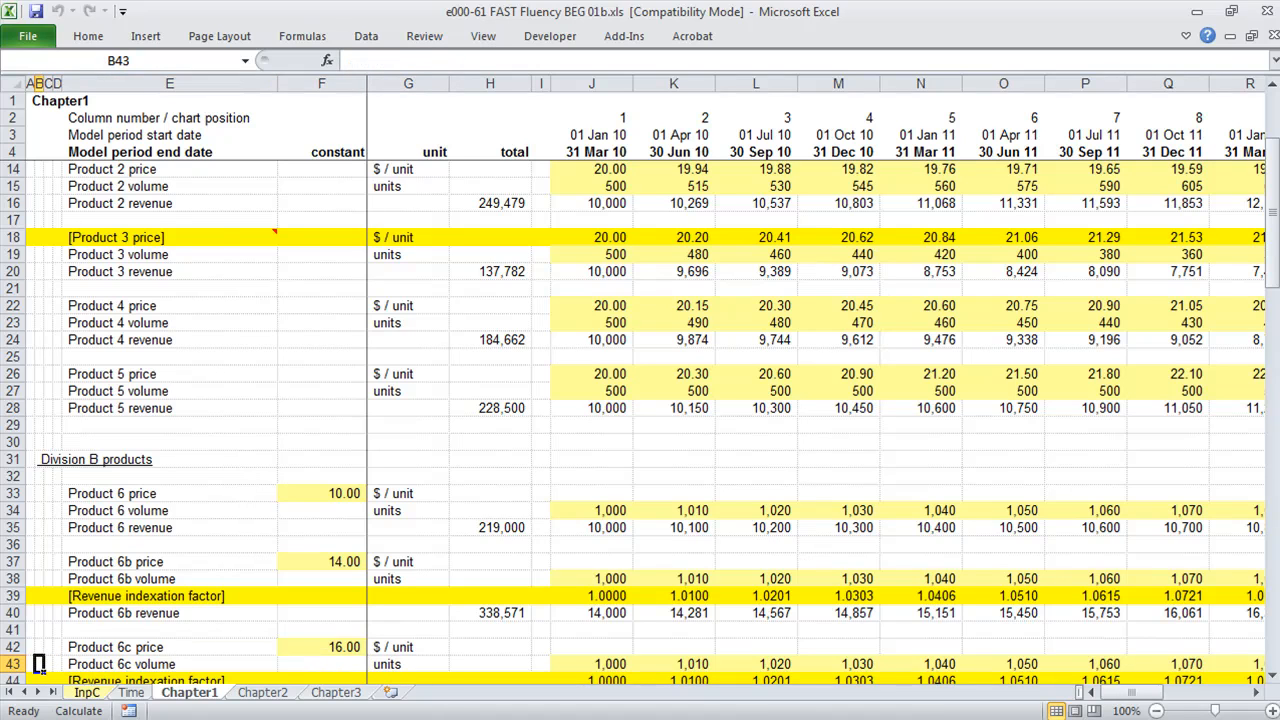
{"action": "key", "text": "ctrl+Up"}
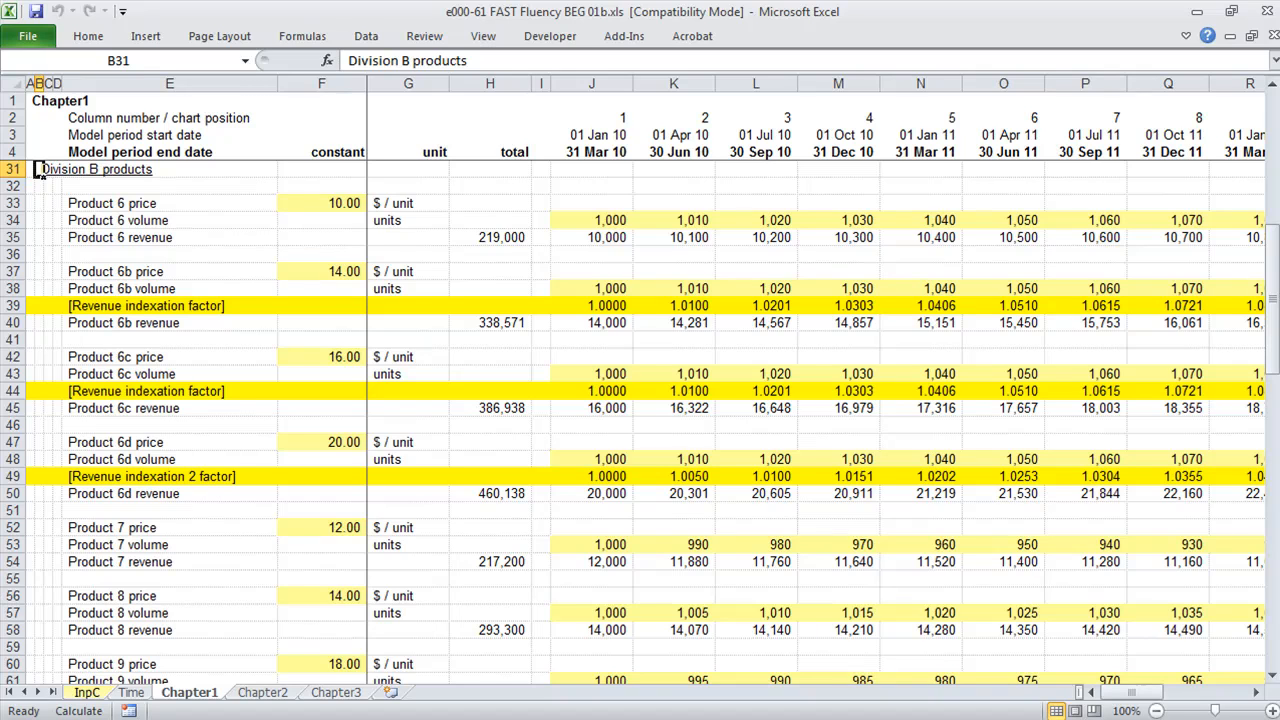
{"action": "key", "text": "Down"}
{"action": "key", "text": "Down"}
{"action": "key", "text": "Down"}
{"action": "key", "text": "Right"}
{"action": "key", "text": "Right"}
{"action": "key", "text": "Right"}
{"action": "key", "text": "Right"}
{"action": "key", "text": "Left"}
{"action": "key", "text": "Left"}
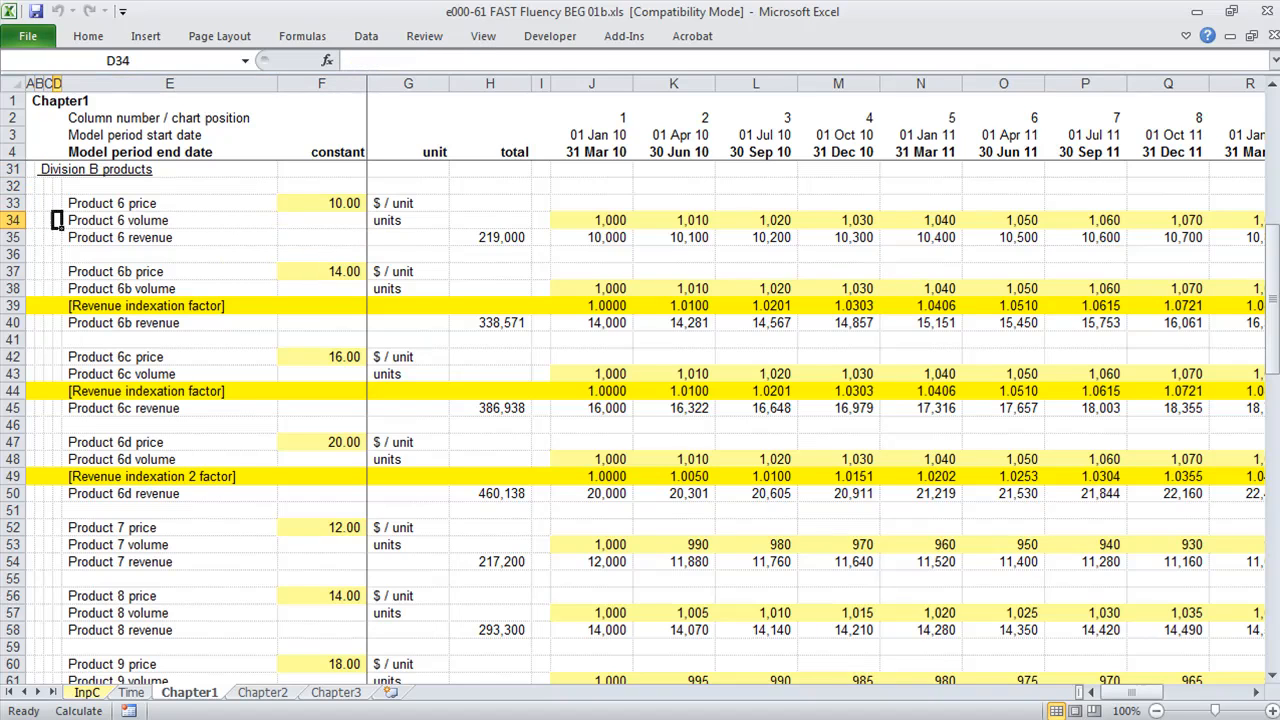
{"action": "key", "text": "Left"}
{"action": "key", "text": "Left"}
{"action": "key", "text": "ctrl+Up"}
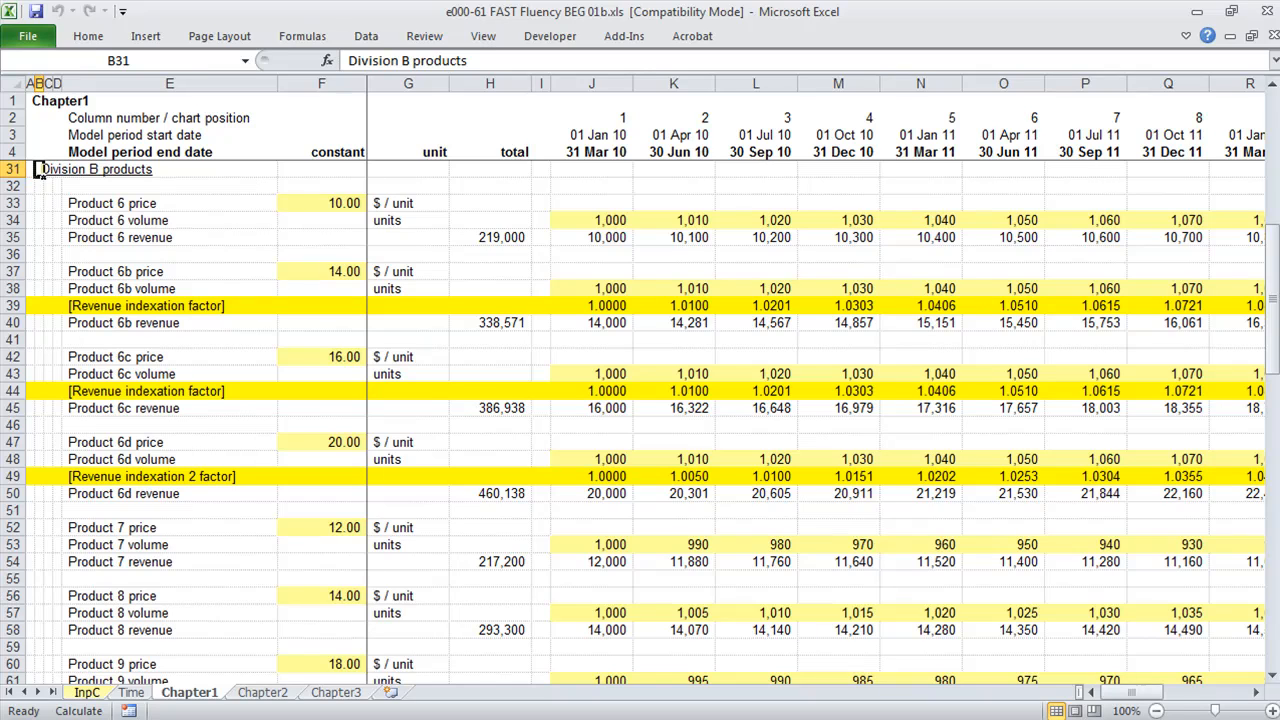
Step: Copy the Product 6 price row 33 from Chapter1 and paste it into row 18 of the InpC sheet
{"action": "key", "text": "Down"}
{"action": "key", "text": "Down"}
{"action": "key", "text": "shift+space"}
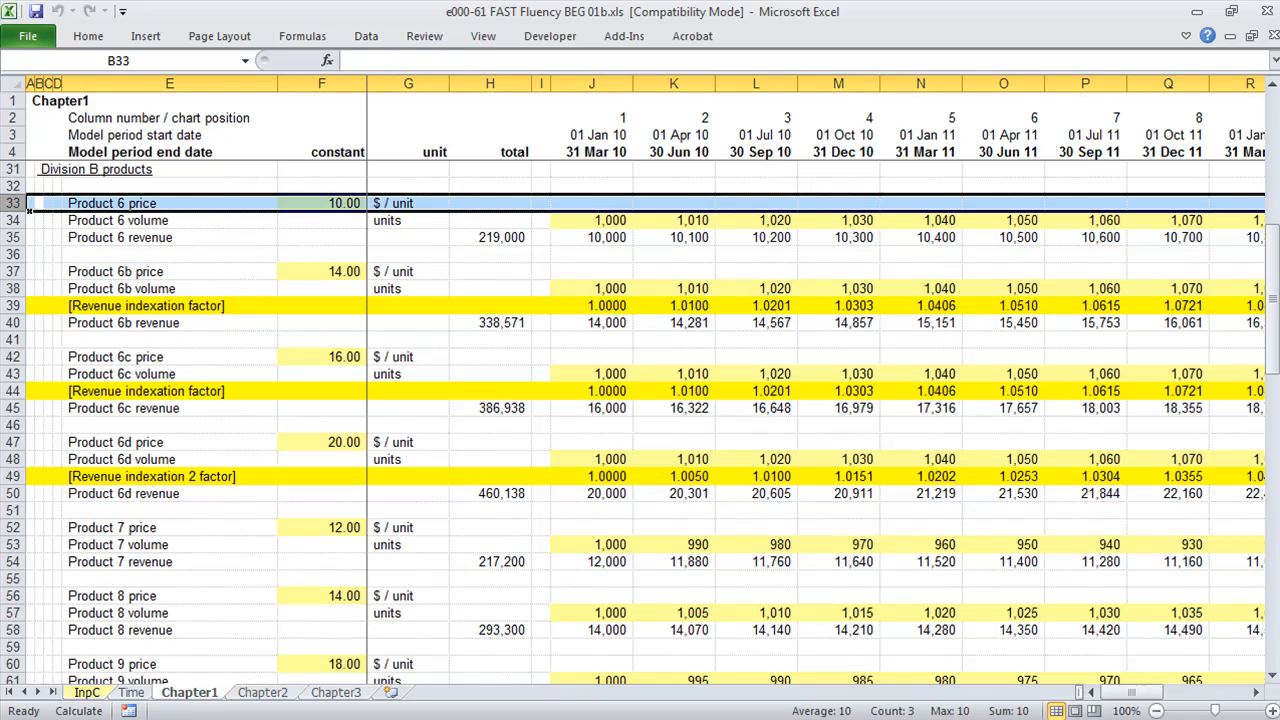
{"action": "key", "text": "ctrl+c"}
{"action": "key", "text": "ctrl+Page_Up"}
{"action": "key", "text": "ctrl+Page_Up"}
{"action": "key", "text": "Down"}
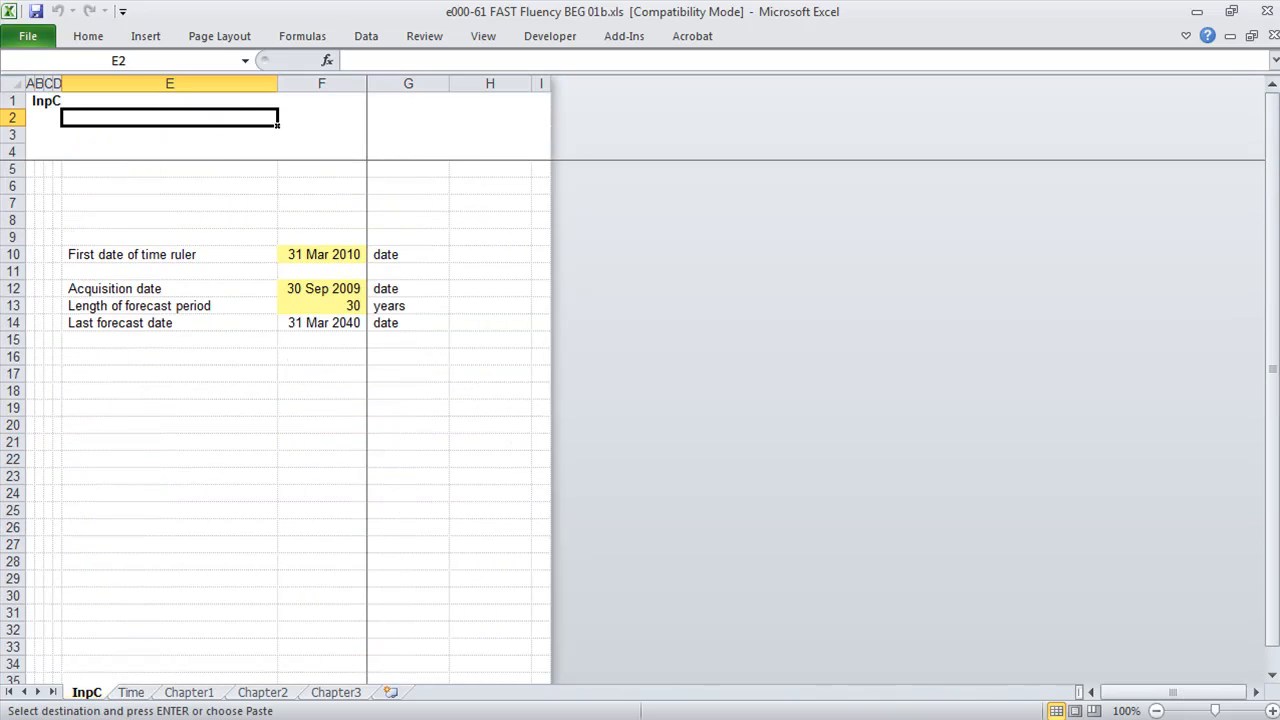
{"action": "key", "text": "Down"}
{"action": "key", "text": "Down"}
{"action": "key", "text": "Down"}
{"action": "key", "text": "Down"}
{"action": "key", "text": "Down"}
{"action": "key", "text": "Down"}
{"action": "key", "text": "Down"}
{"action": "key", "text": "Down"}
{"action": "key", "text": "Down"}
{"action": "key", "text": "Down"}
{"action": "key", "text": "Down"}
{"action": "key", "text": "Down"}
{"action": "key", "text": "Down"}
{"action": "key", "text": "Down"}
{"action": "key", "text": "Down"}
{"action": "key", "text": "Down"}
{"action": "key", "text": "shift+space"}
{"action": "key", "text": "ctrl+v"}
{"action": "key", "text": "Escape"}
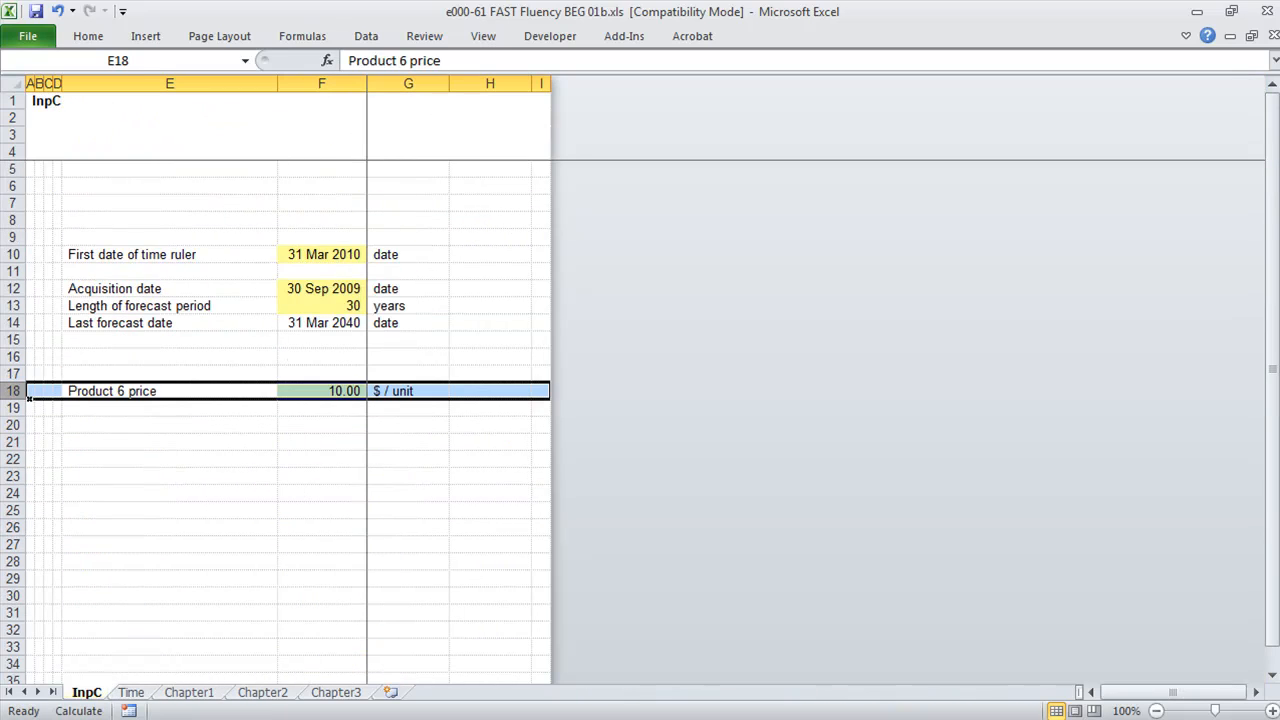
Step: Link the Product 6 price label in Chapter1 E33 to the InpC input with the row-anchored formula =InpC!E$18
{"action": "key", "text": "Right"}
{"action": "key", "text": "Left"}
{"action": "key", "text": "ctrl+c"}
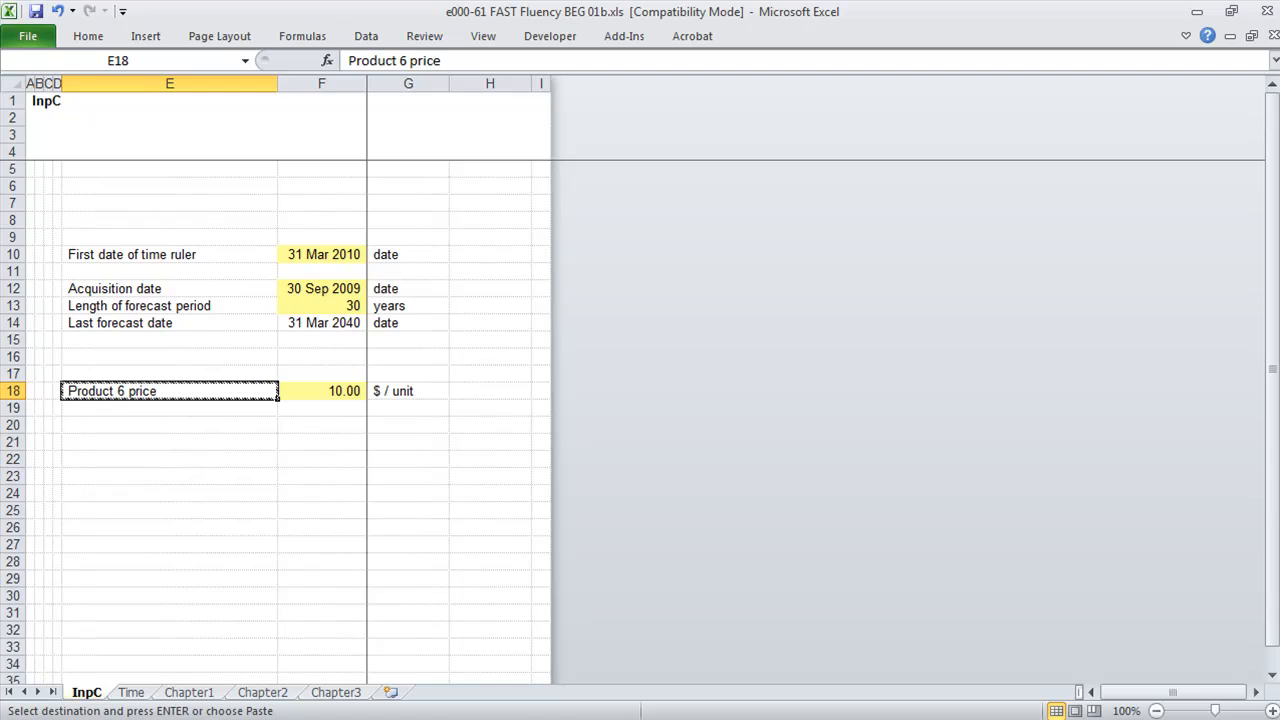
{"action": "key", "text": "ctrl+Page_Down"}
{"action": "key", "text": "ctrl+Page_Down"}
{"action": "key", "text": "Left"}
{"action": "key", "text": "Right"}
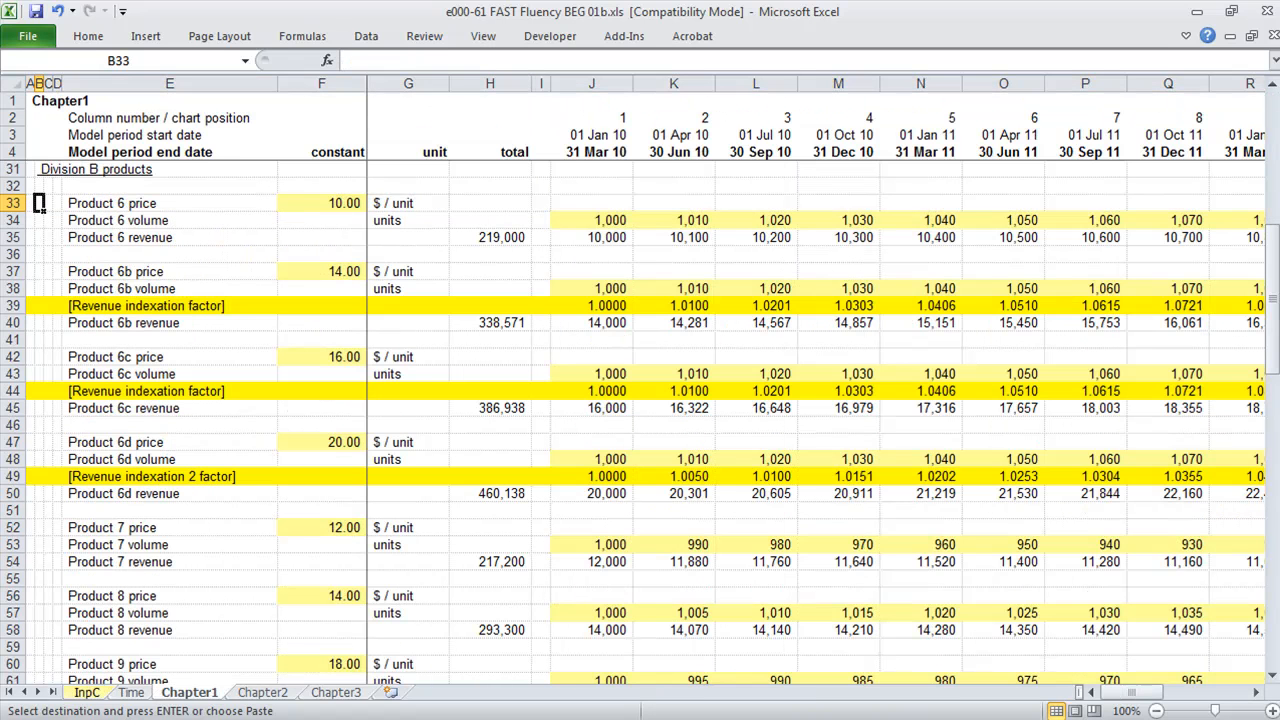
{"action": "key", "text": "Right"}
{"action": "key", "text": "Right"}
{"action": "key", "text": "Right"}
{"action": "key", "text": "alt+e"}
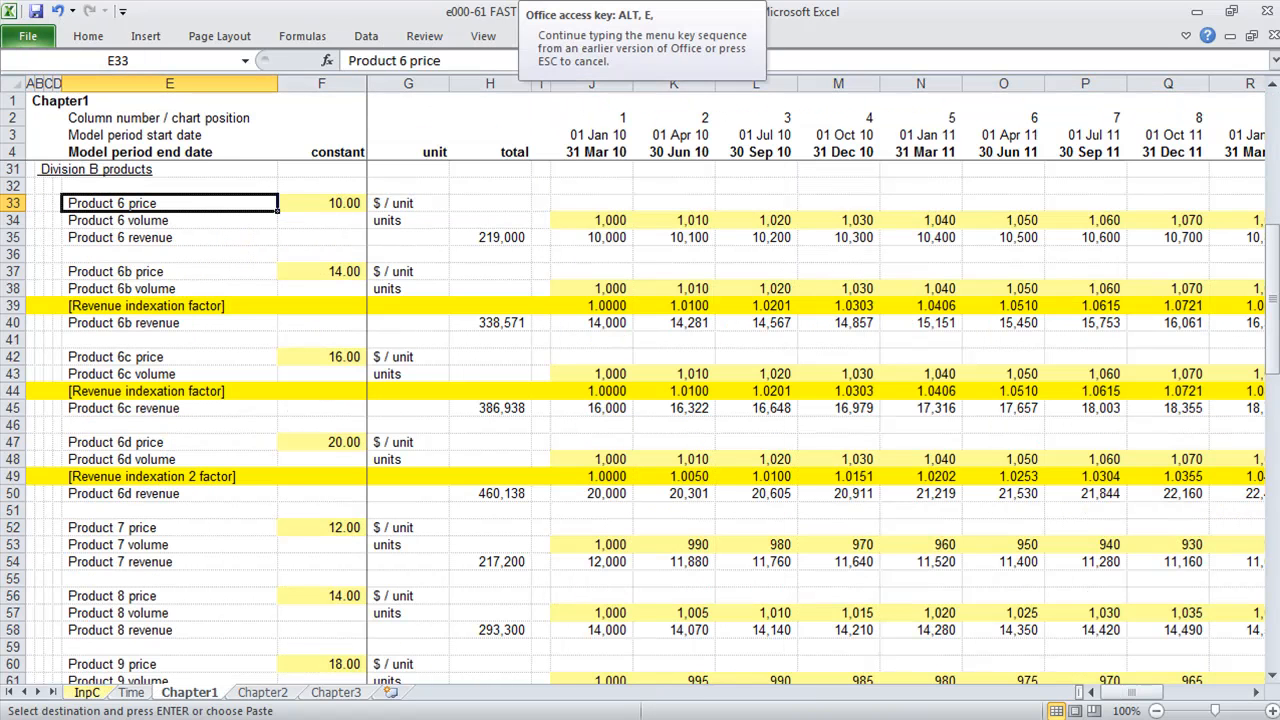
{"action": "key", "text": "s"}
{"action": "key", "text": "l"}
{"action": "key", "text": "F2"}
{"action": "key", "text": "F4"}
{"action": "key", "text": "Return"}
Step: Copy the E33 link across F33:G33 and format row 33 with two decimals and blue font
{"action": "key", "text": "ctrl+c"}
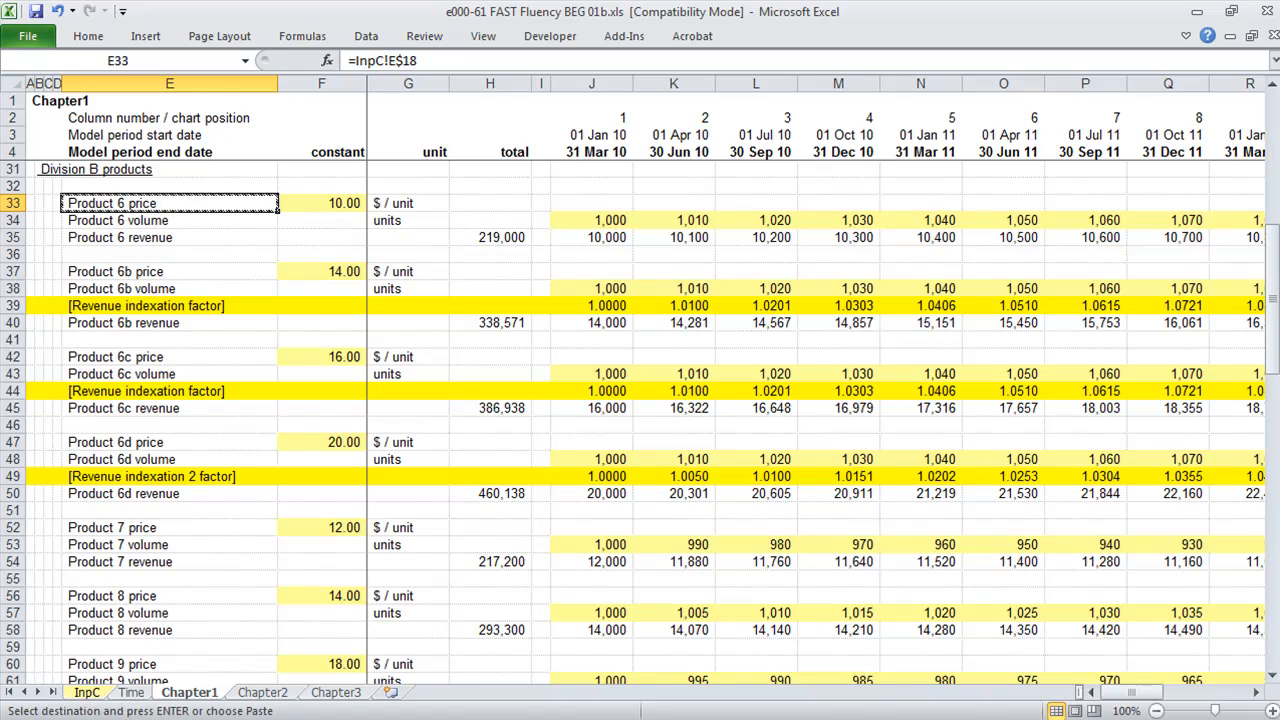
{"action": "key", "text": "shift+Right"}
{"action": "key", "text": "shift+Right"}
{"action": "key", "text": "Return"}
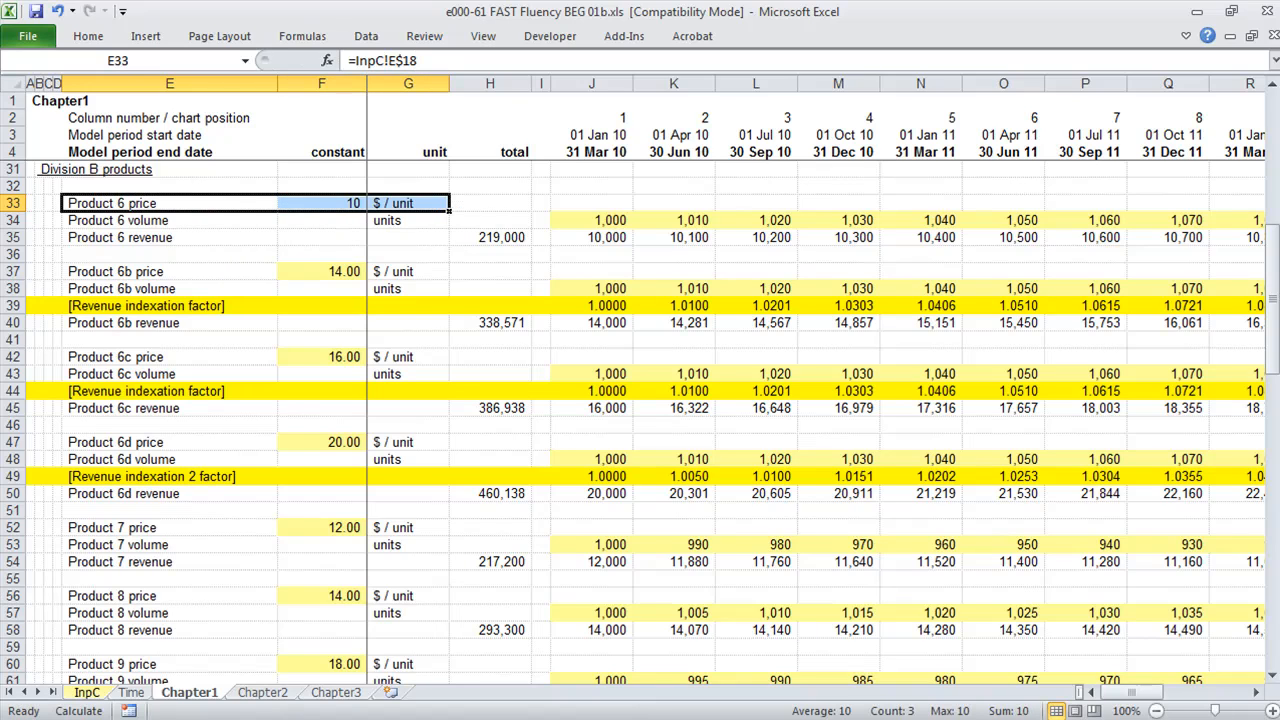
{"action": "key", "text": "shift+space"}
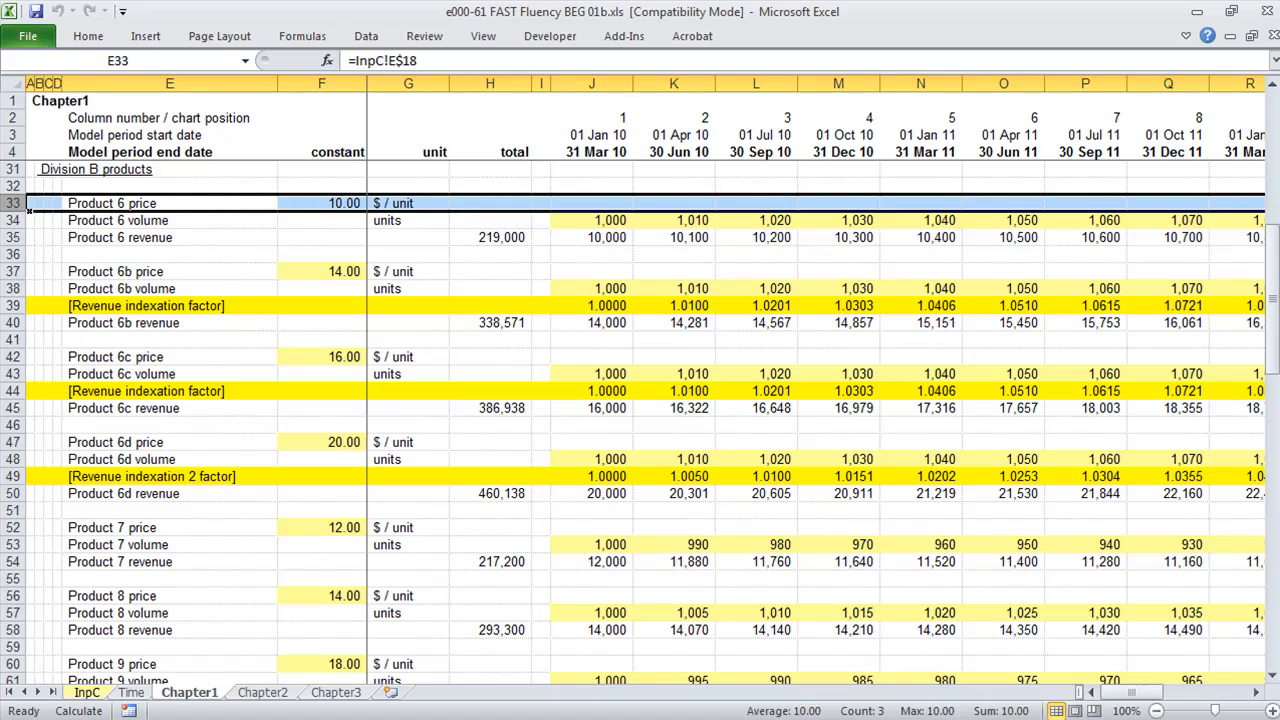
{"action": "key", "text": "ctrl+shift+b"}
Step: Copy the Product 6b price row 37 from Chapter1 and paste it into row 19 of InpC
{"action": "key", "text": "Down"}
{"action": "key", "text": "Down"}
{"action": "key", "text": "Down"}
{"action": "key", "text": "Down"}
{"action": "key", "text": "shift+space"}
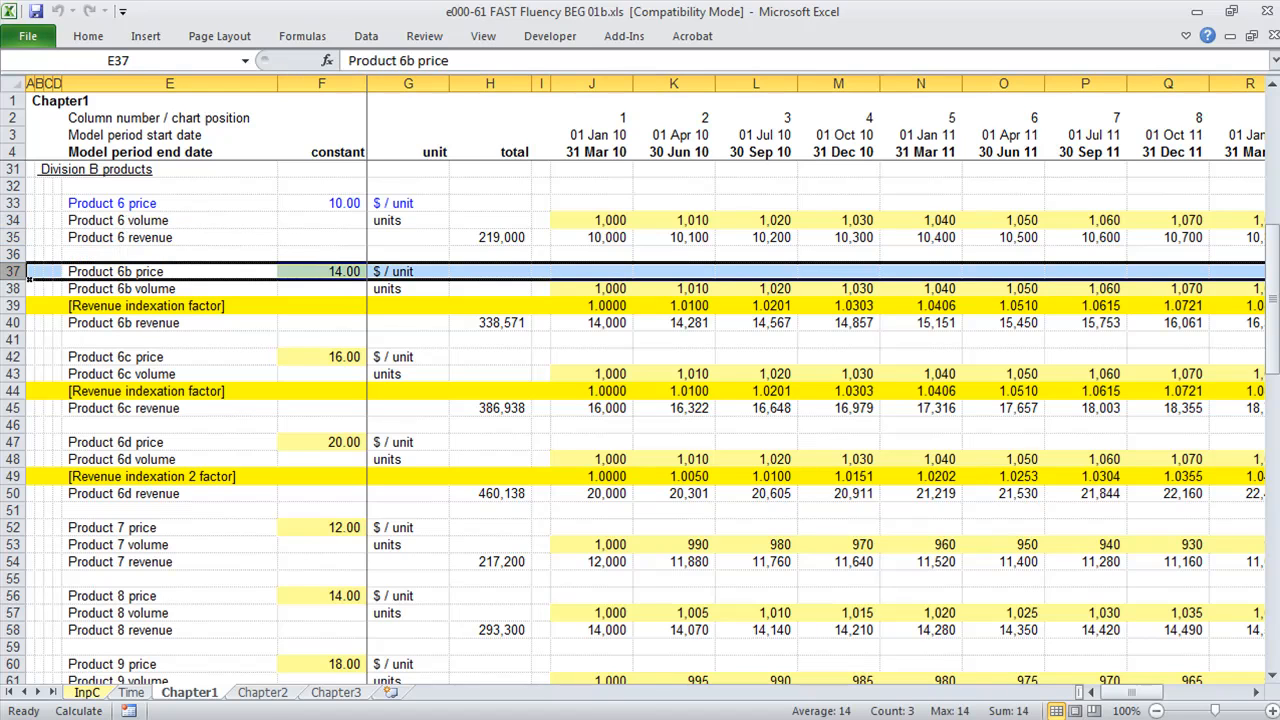
{"action": "key", "text": "ctrl+c"}
{"action": "key", "text": "ctrl+Page_Up"}
{"action": "key", "text": "ctrl+Page_Up"}
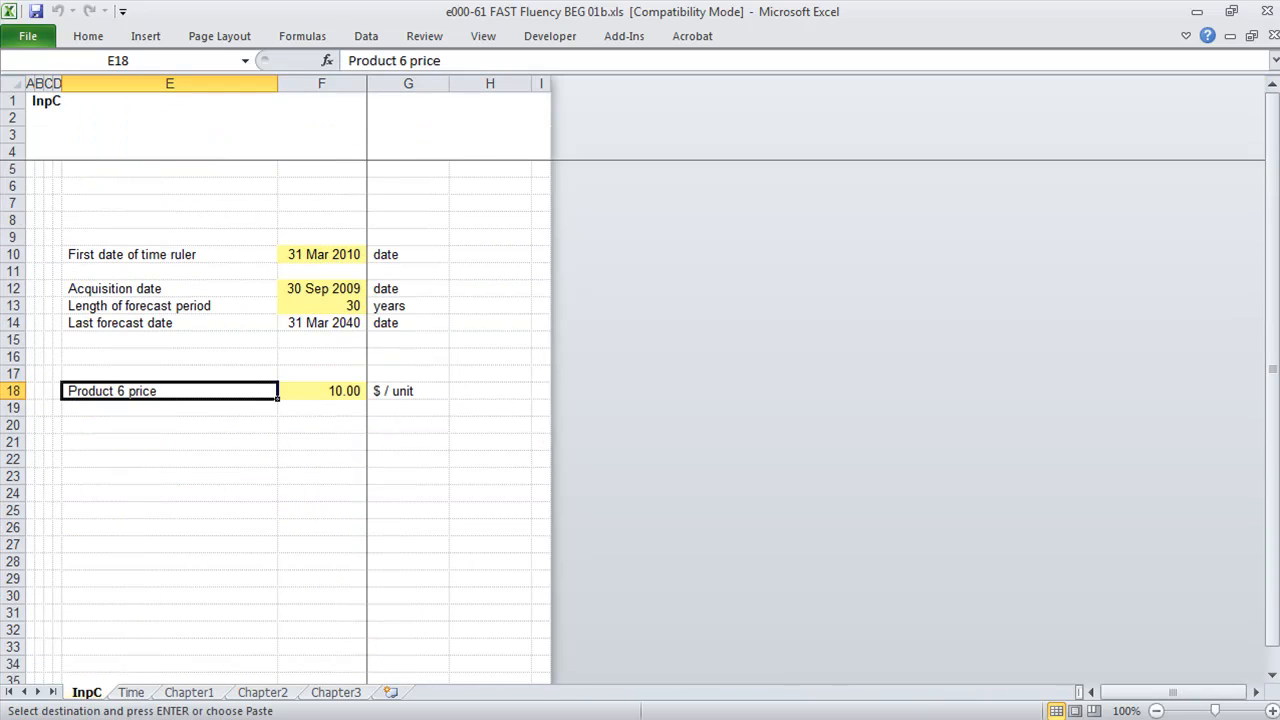
{"action": "key", "text": "Down"}
{"action": "key", "text": "shift+space"}
{"action": "key", "text": "Return"}
{"action": "key", "text": "shift+BackSpace"}
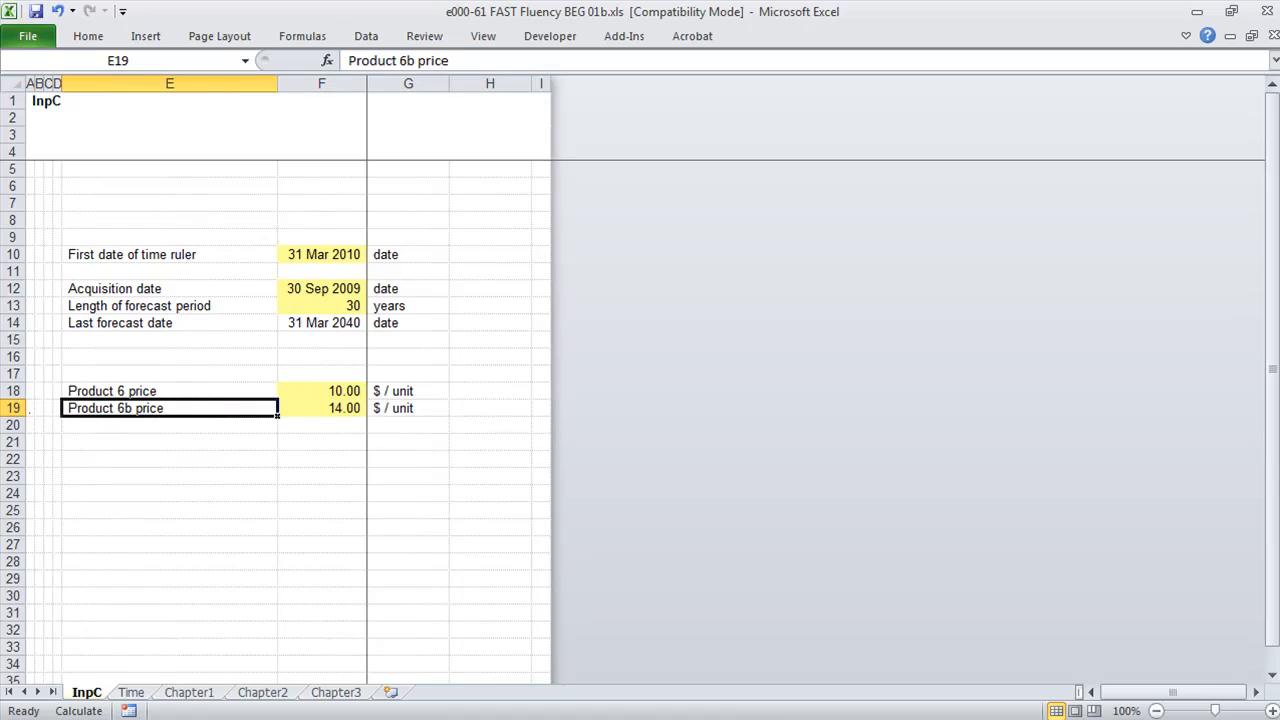
Step: Link the Product 6b price label in Chapter1 E37 to InpC with the row-anchored formula =InpC!E$19
{"action": "key", "text": "ctrl+c"}
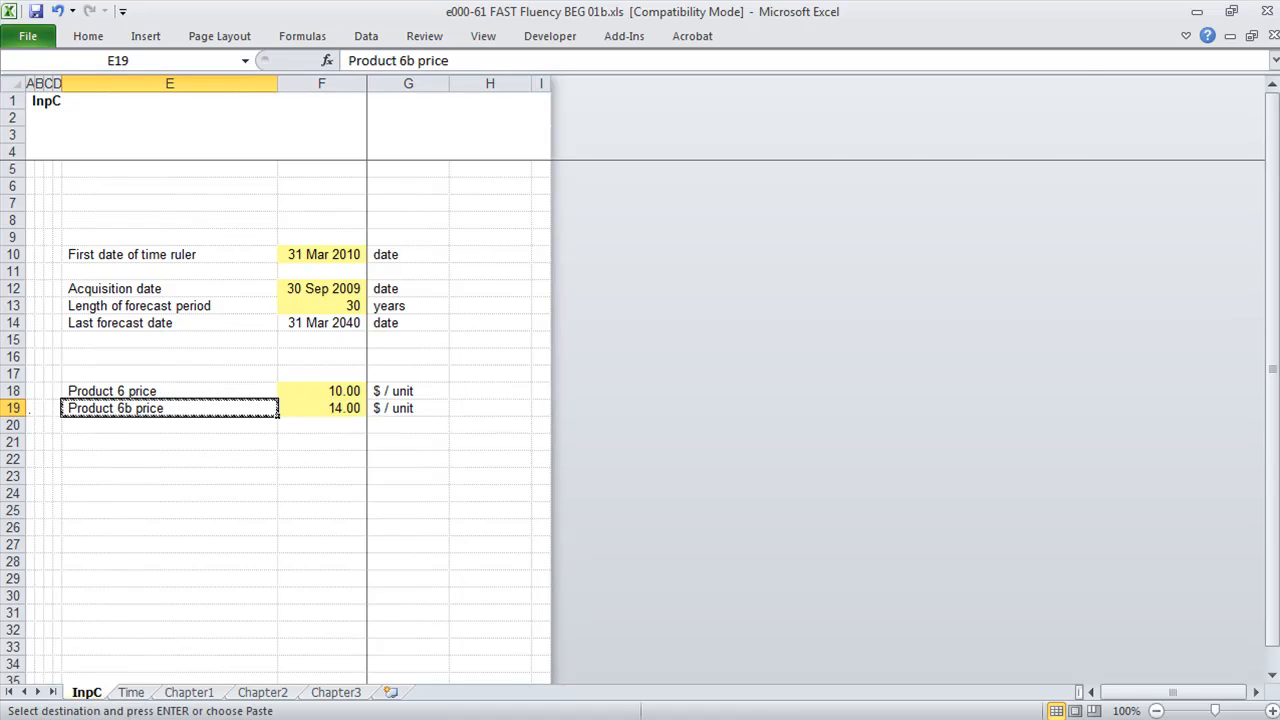
{"action": "key", "text": "ctrl+Page_Down"}
{"action": "key", "text": "ctrl+Page_Down"}
{"action": "key", "text": "Down"}
{"action": "key", "text": "Up"}
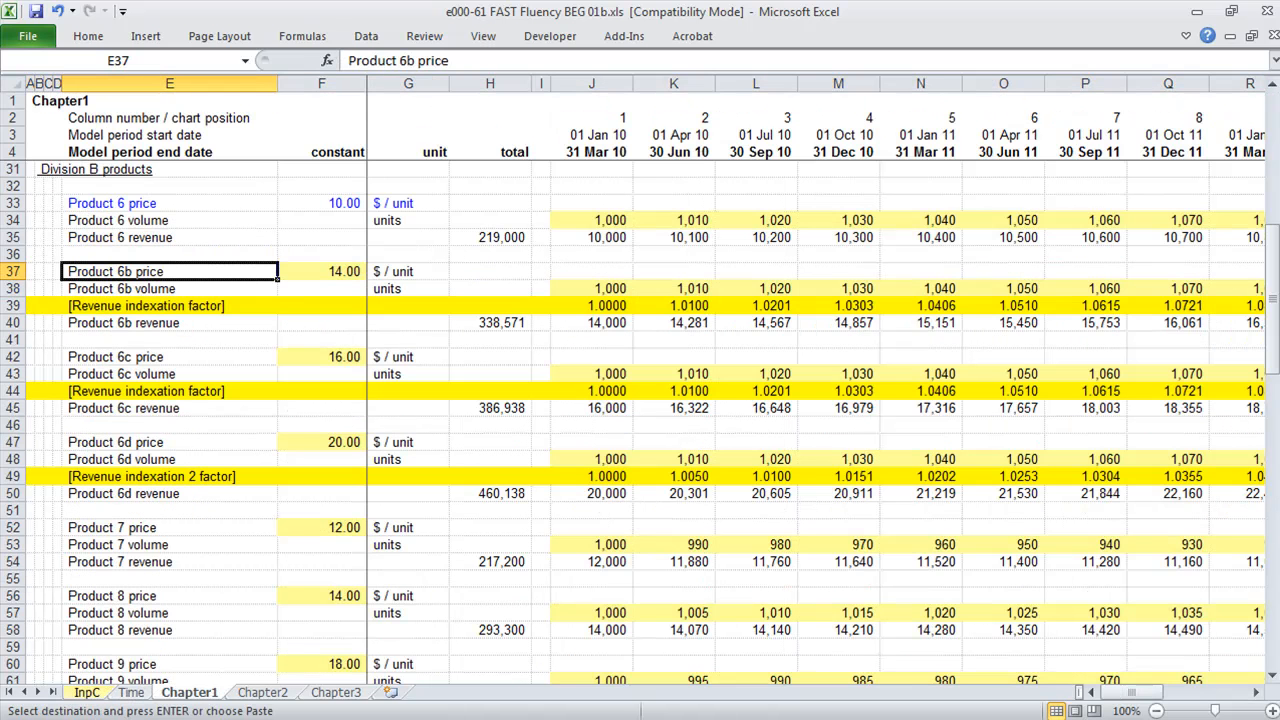
{"action": "key", "text": "alt+e"}
{"action": "key", "text": "s"}
{"action": "key", "text": "l"}
{"action": "key", "text": "F2"}
{"action": "key", "text": "F4"}
{"action": "key", "text": "ctrl+Return"}
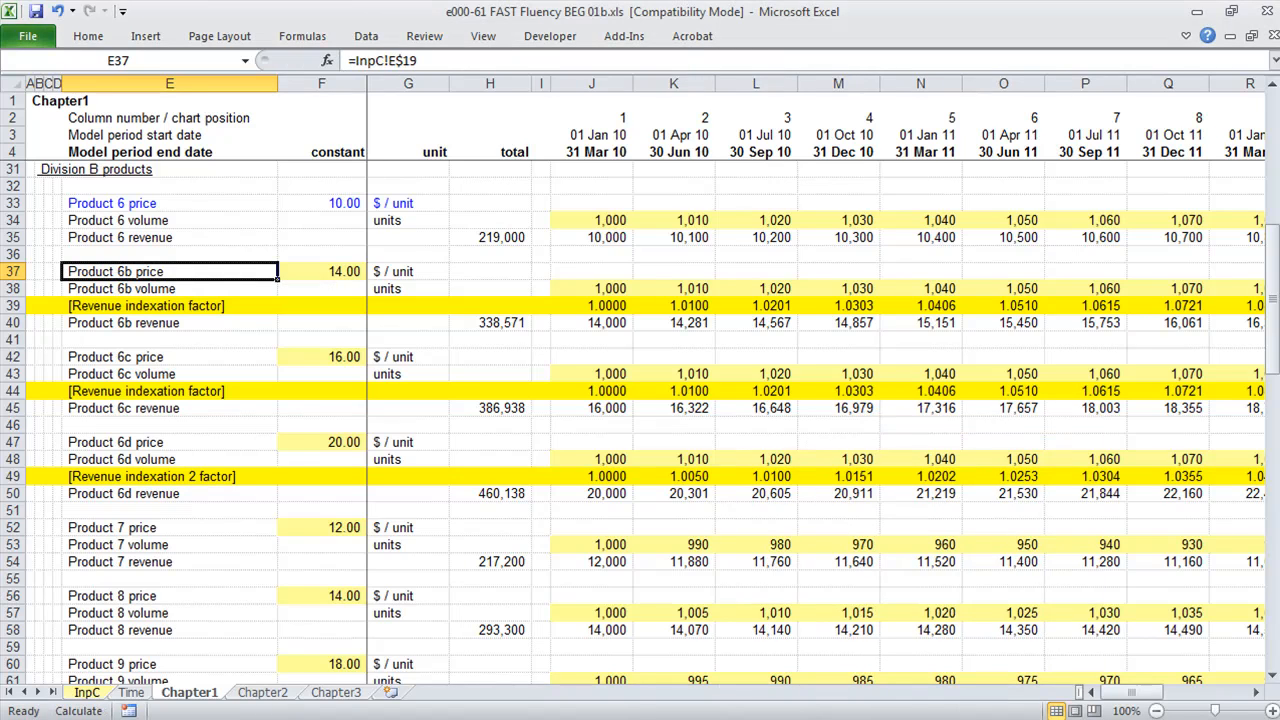
Step: Copy the E37 link across F37:G37 and format row 37 in blue with two decimals
{"action": "key", "text": "ctrl+c"}
{"action": "key", "text": "shift+Right"}
{"action": "key", "text": "shift+Right"}
{"action": "key", "text": "Return"}
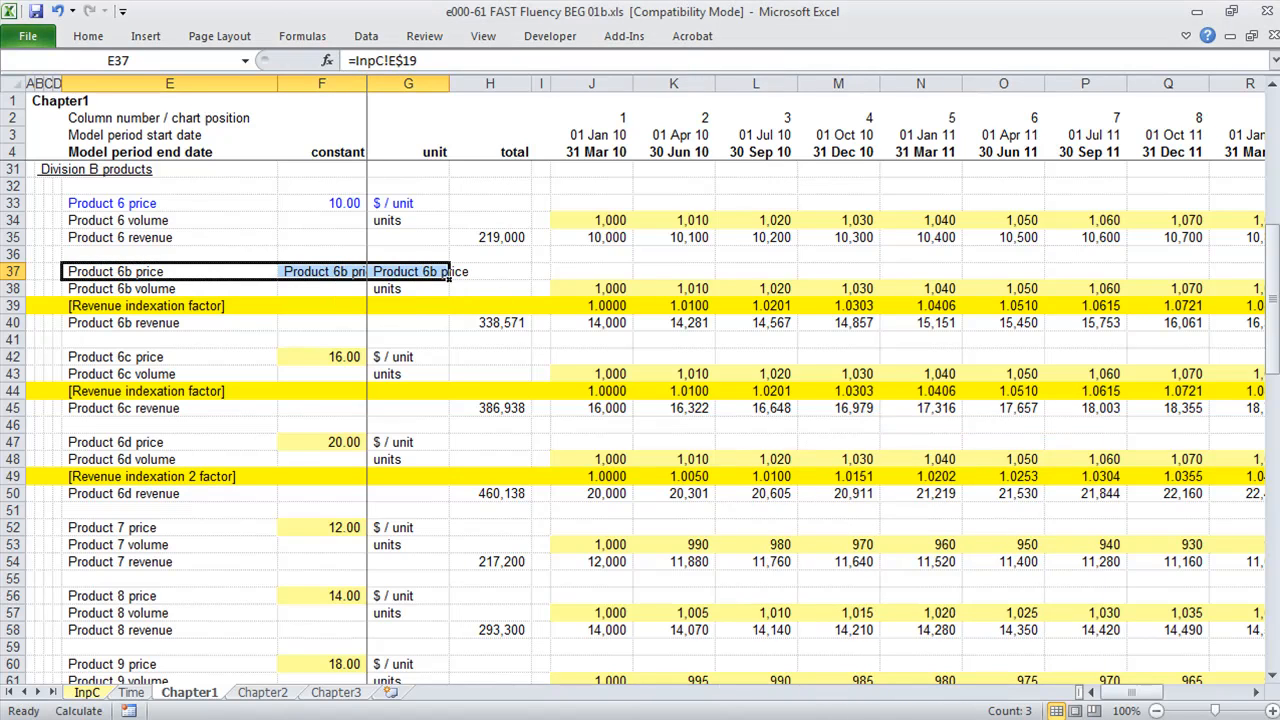
{"action": "key", "text": "shift+space"}
{"action": "key", "text": "ctrl+shift+i"}
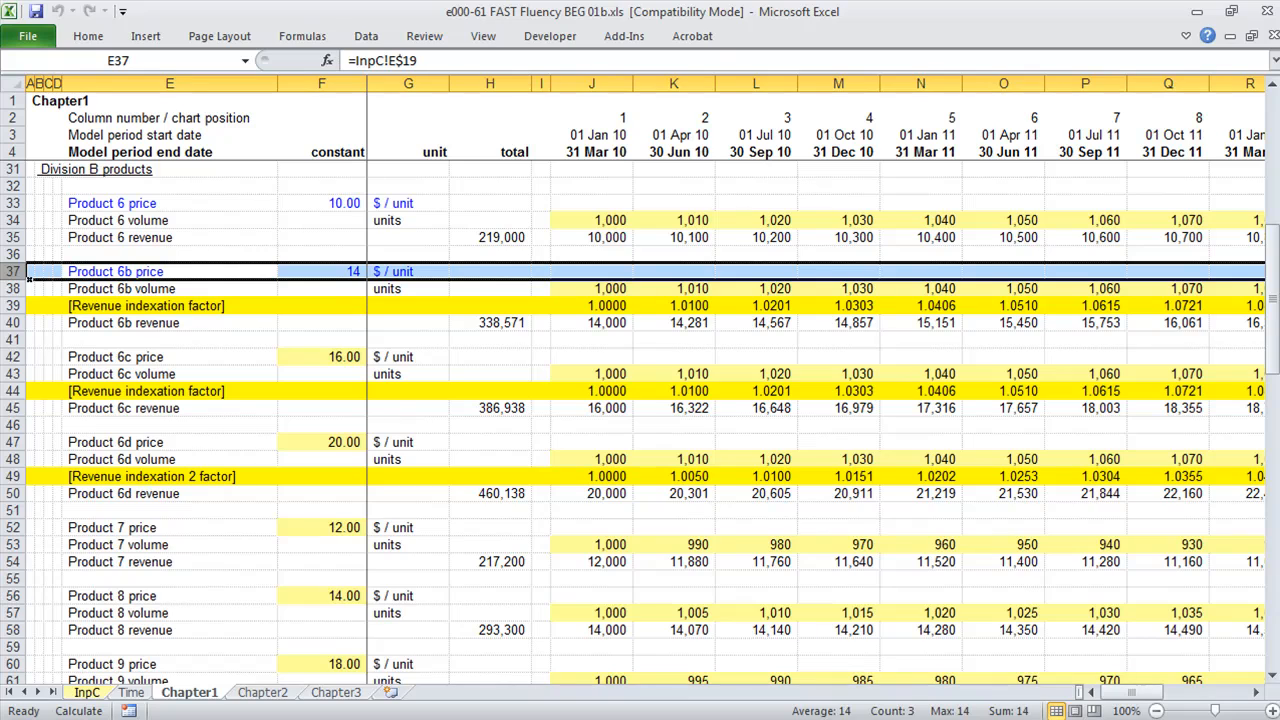
{"action": "key", "text": "ctrl+shift+1"}
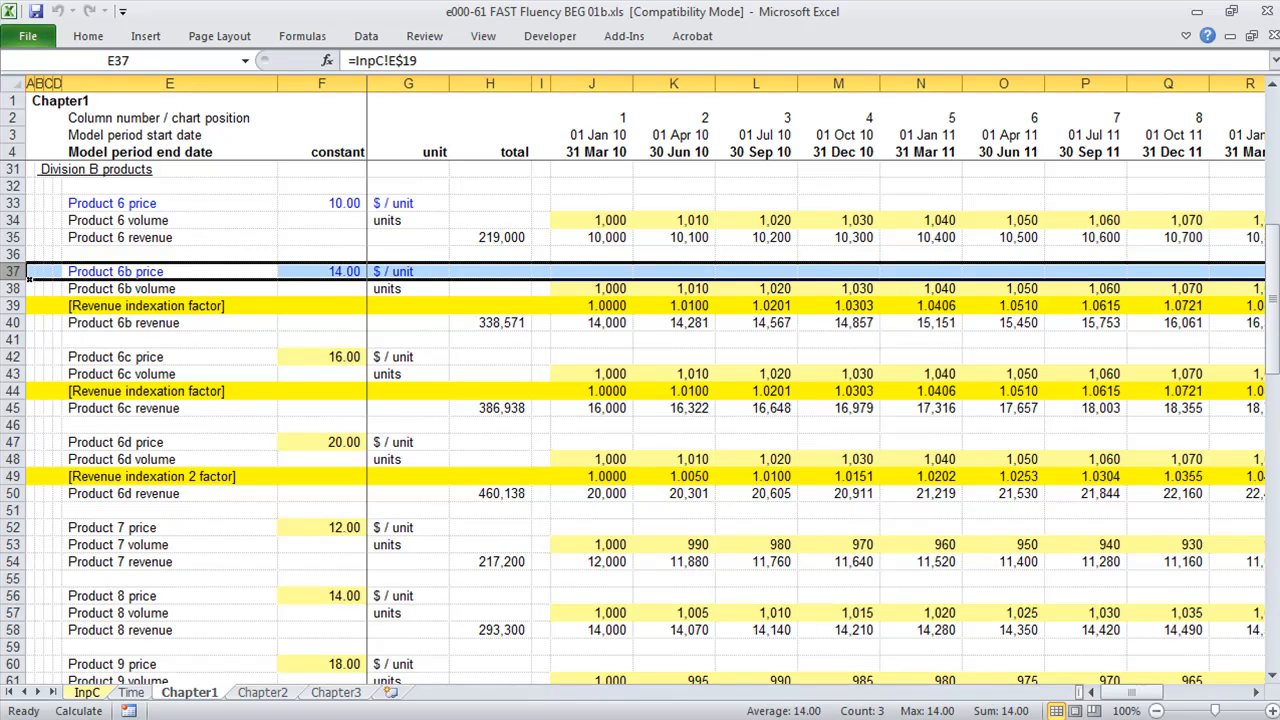
Step: Insert six blank worksheets between the Time and Chapter1 sheets
{"action": "key", "text": "alt+i"}
{"action": "key", "text": "w"}
{"action": "key", "text": "alt+i"}
{"action": "key", "text": "w"}
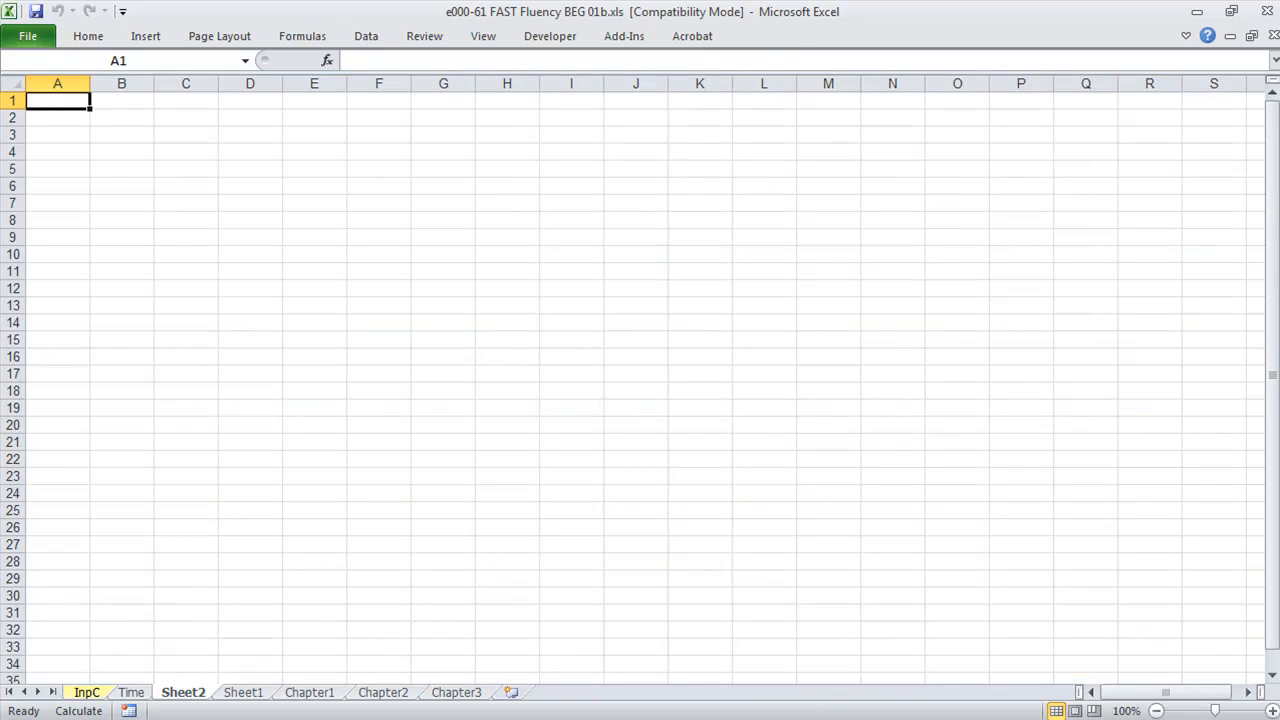
{"action": "key", "text": "alt+i"}
{"action": "key", "text": "w"}
{"action": "key", "text": "alt+i"}
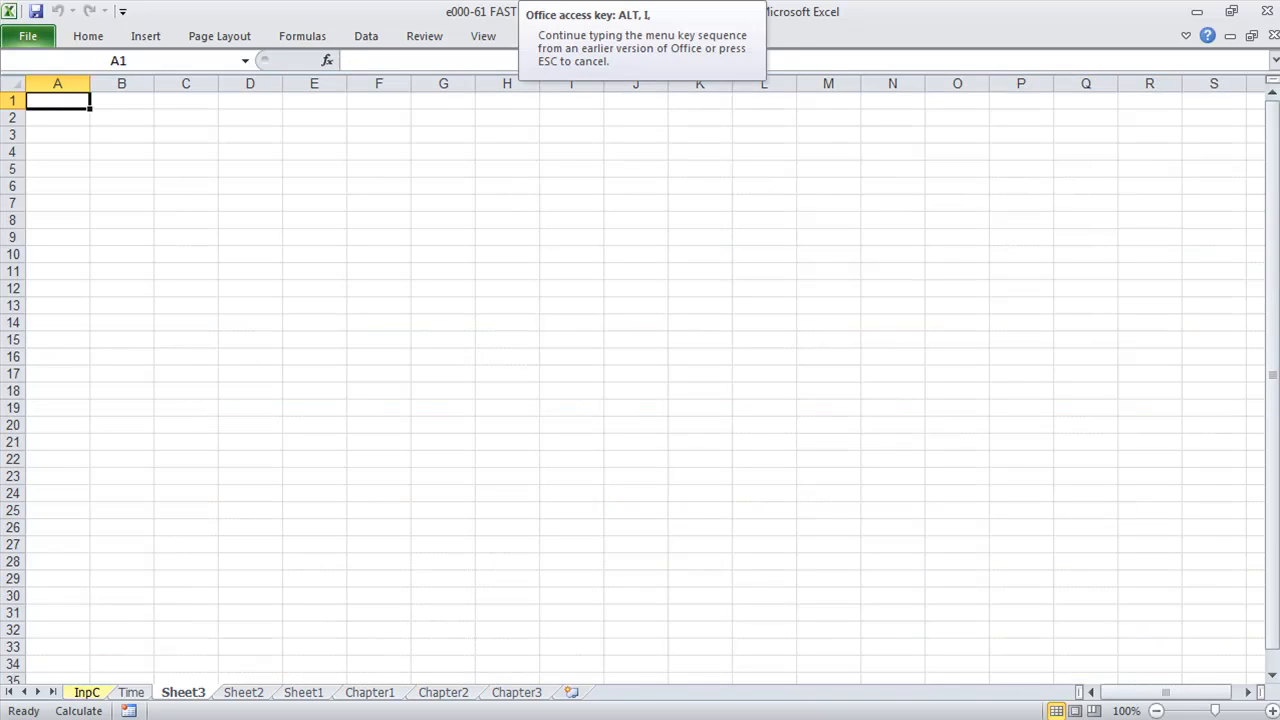
{"action": "key", "text": "w"}
{"action": "key", "text": "alt+i"}
{"action": "key", "text": "w"}
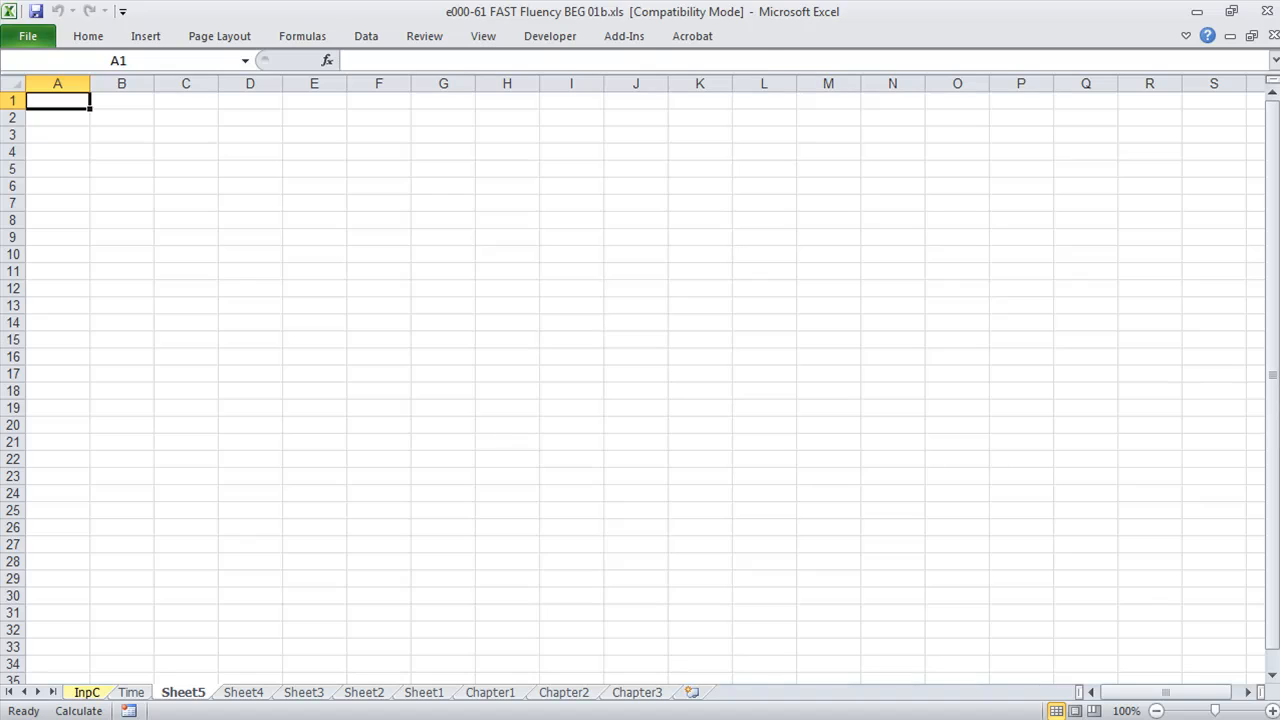
{"action": "key", "text": "alt+i"}
{"action": "key", "text": "w"}
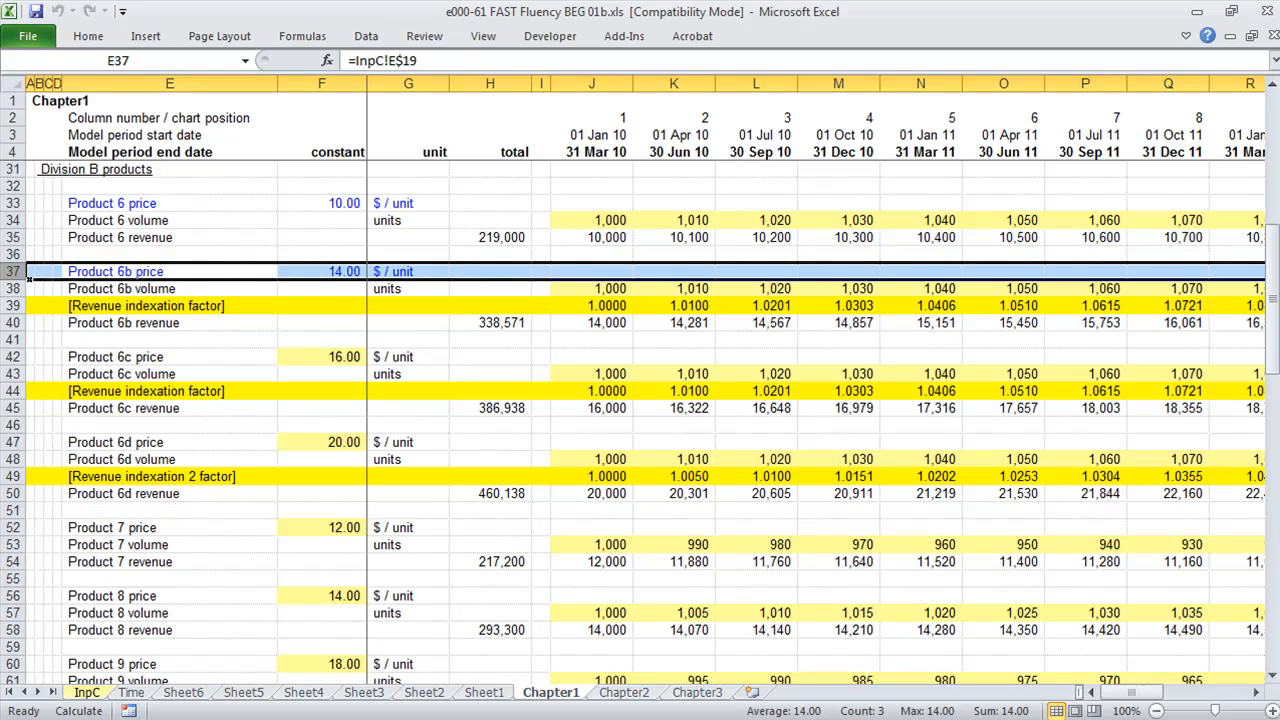
Step: Copy the Product 6c price row 42 from Chapter1 and paste it into row 20 of InpC
{"action": "key", "text": "Down"}
{"action": "key", "text": "Down"}
{"action": "key", "text": "Down"}
{"action": "key", "text": "Down"}
{"action": "key", "text": "Down"}
{"action": "key", "text": "Down"}
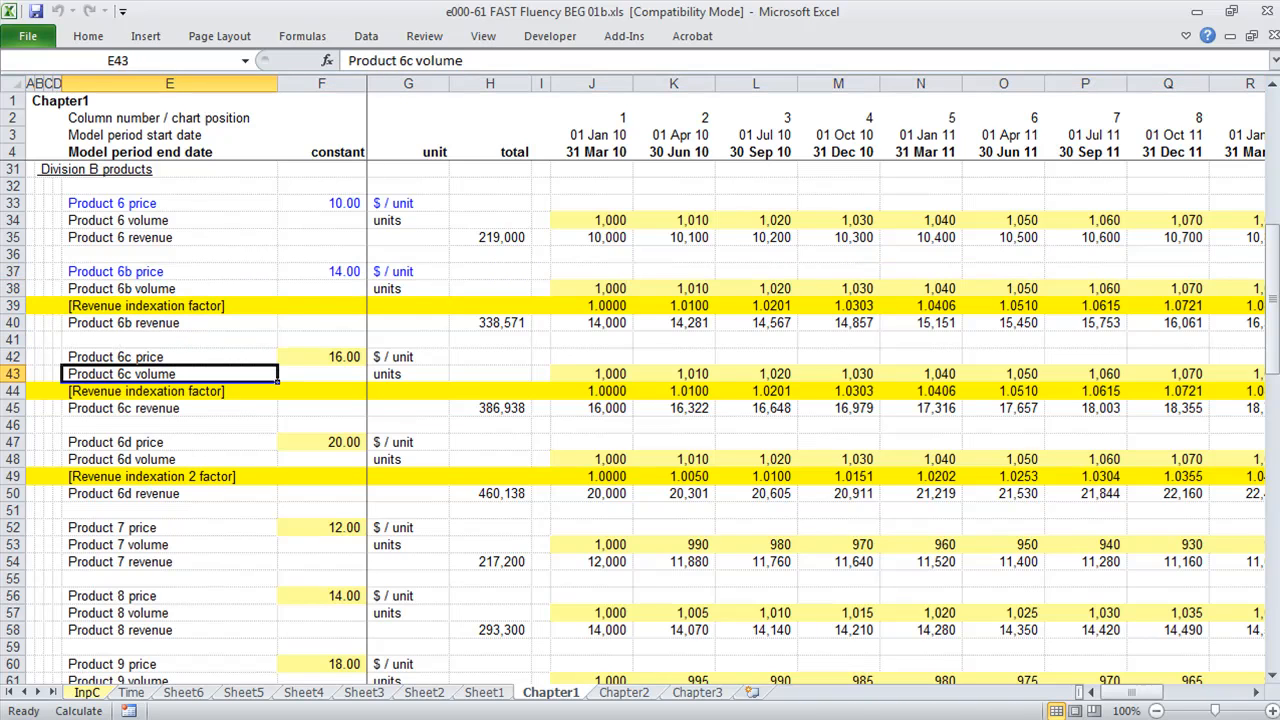
{"action": "key", "text": "Up"}
{"action": "key", "text": "shift+space"}
{"action": "key", "text": "ctrl+c"}
{"action": "key", "text": "Up"}
{"action": "key", "text": "Up"}
{"action": "key", "text": "Up"}
{"action": "key", "text": "Up"}
{"action": "key", "text": "Up"}
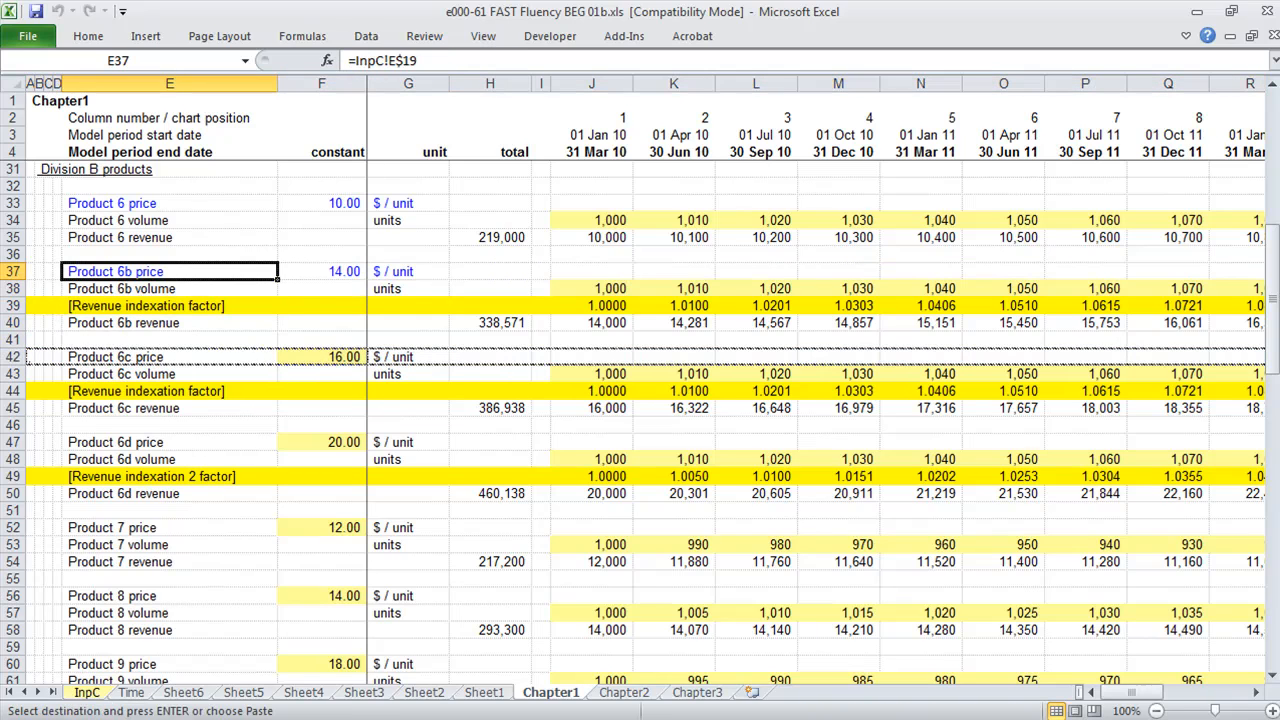
{"action": "key", "text": "ctrl+bracketleft"}
{"action": "key", "text": "Down"}
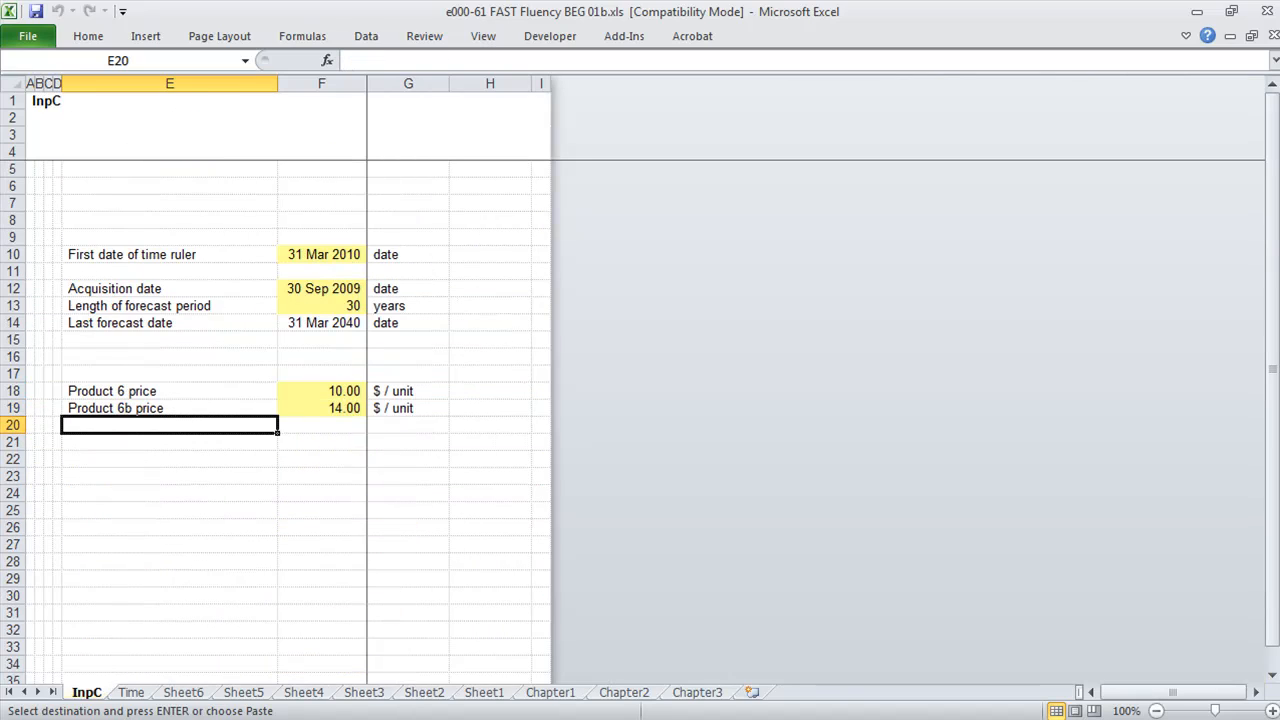
{"action": "key", "text": "shift+space"}
{"action": "key", "text": "Return"}
{"action": "key", "text": "shift+BackSpace"}
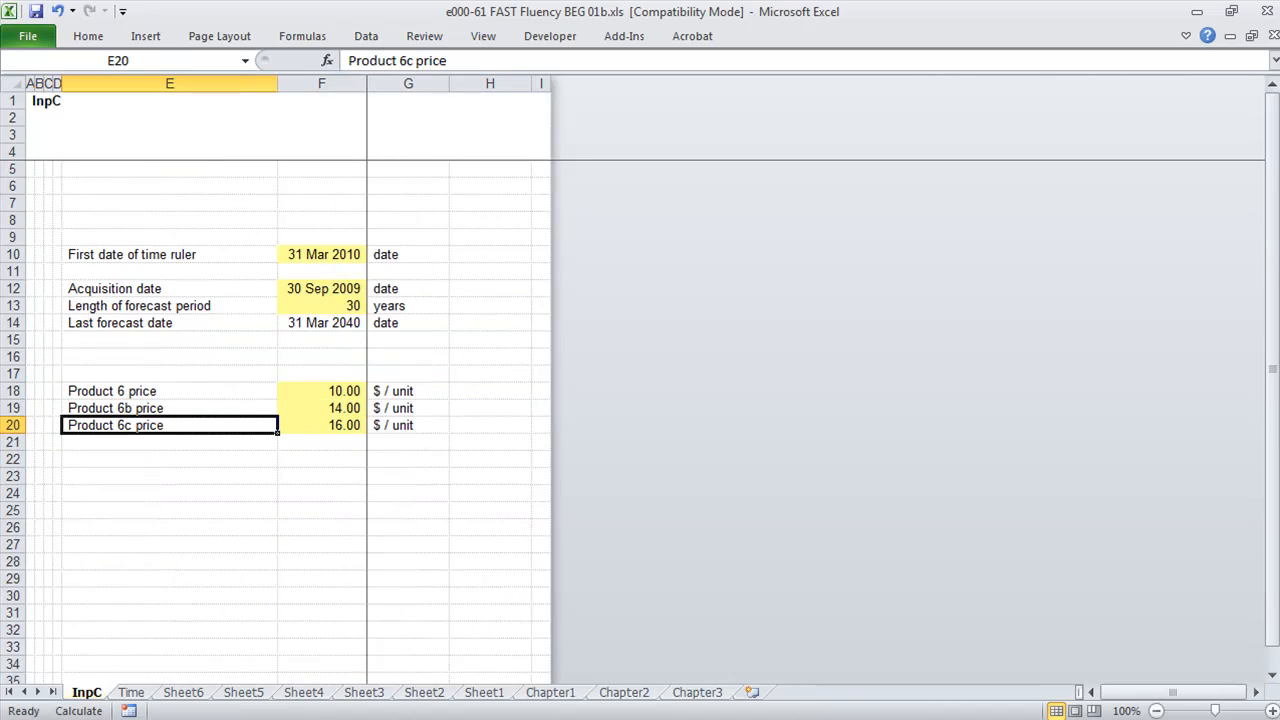
Step: Link the Product 6c price label in Chapter1 E42 to InpC with the row-anchored formula =InpC!E$20
{"action": "key", "text": "ctrl+c"}
{"action": "key", "text": "F5"}
{"action": "key", "text": "Return"}
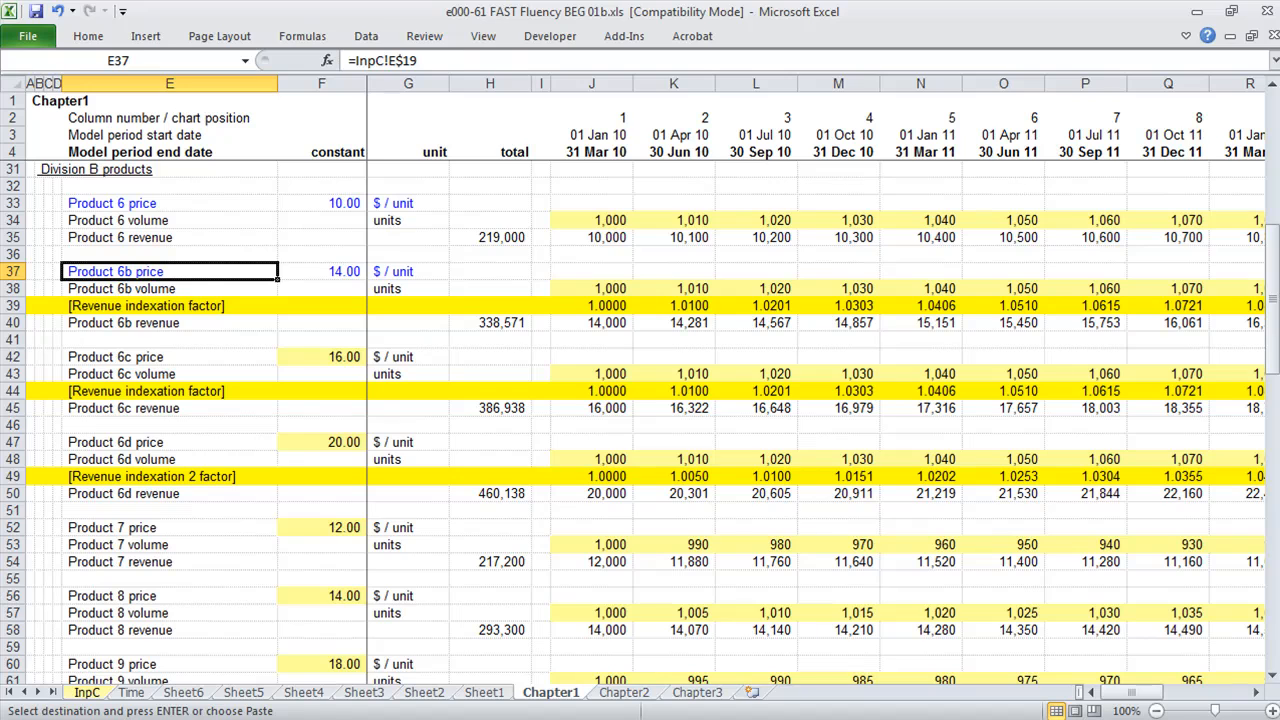
{"action": "key", "text": "Down"}
{"action": "key", "text": "Down"}
{"action": "key", "text": "Down"}
{"action": "key", "text": "Down"}
{"action": "key", "text": "Down"}
{"action": "key", "text": "alt"}
{"action": "key", "text": "e"}
{"action": "key", "text": "s"}
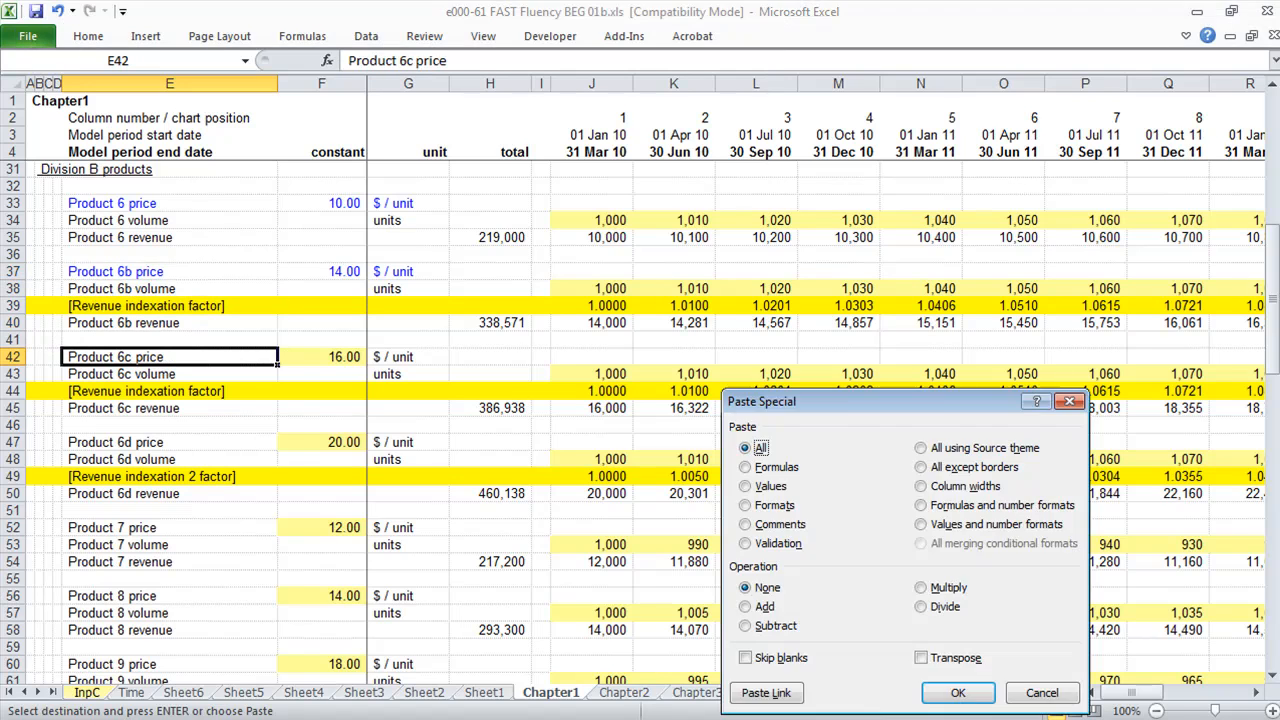
{"action": "key", "text": "l"}
{"action": "key", "text": "F2"}
{"action": "key", "text": "Escape"}
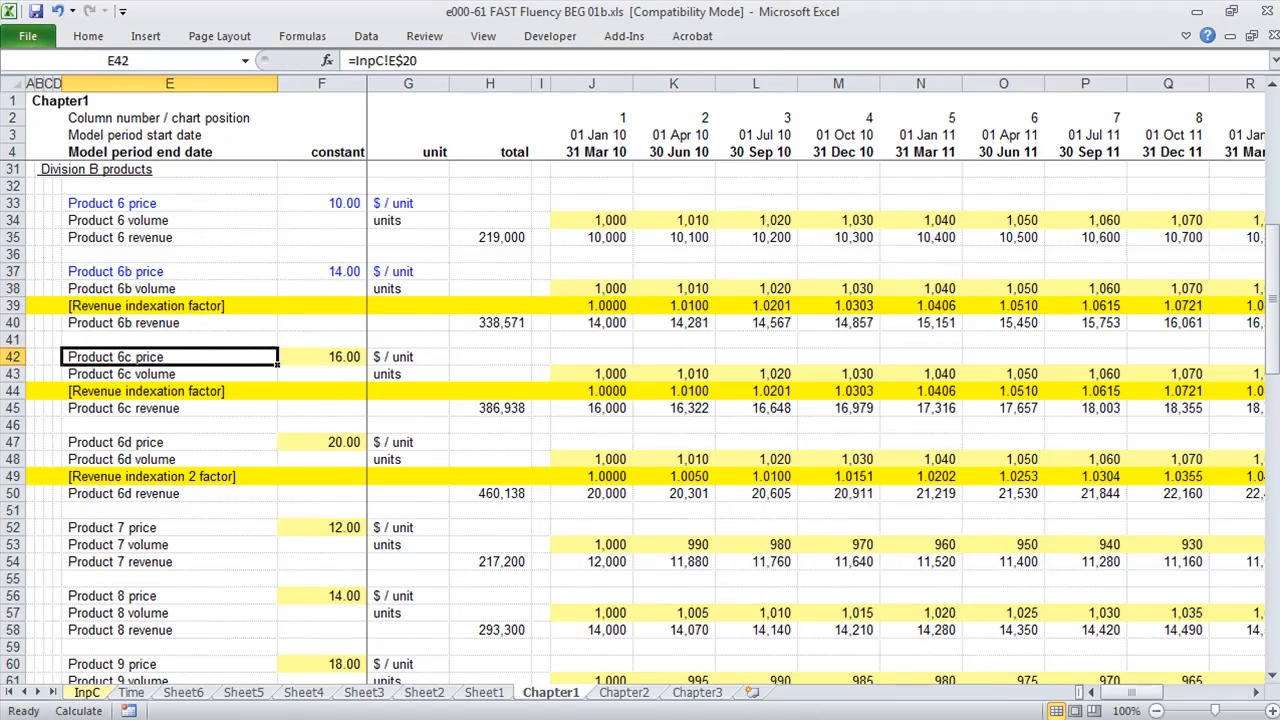
Step: Fill the E42 link across F42:G42 and format row 42 in blue with two decimals
{"action": "key", "text": "shift+Right"}
{"action": "key", "text": "shift+Right"}
{"action": "key", "text": "ctrl+r"}
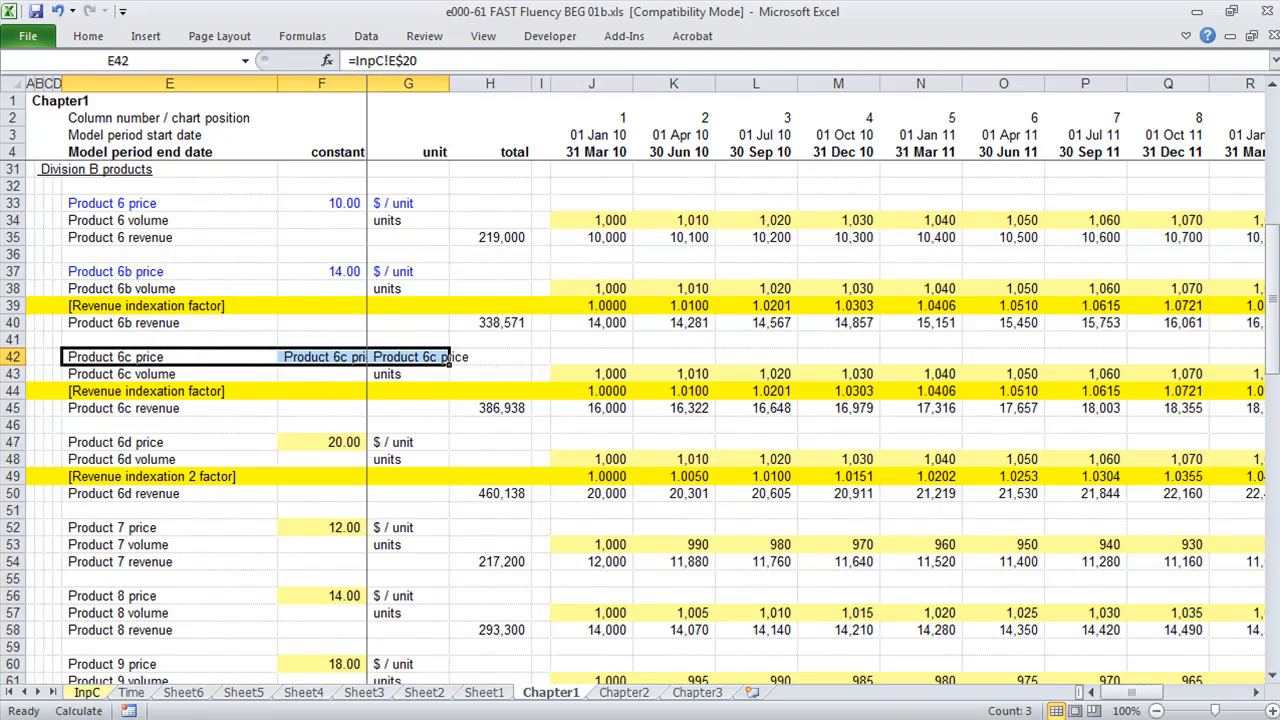
{"action": "key", "text": "shift+space"}
{"action": "key", "text": "ctrl+shift+1"}
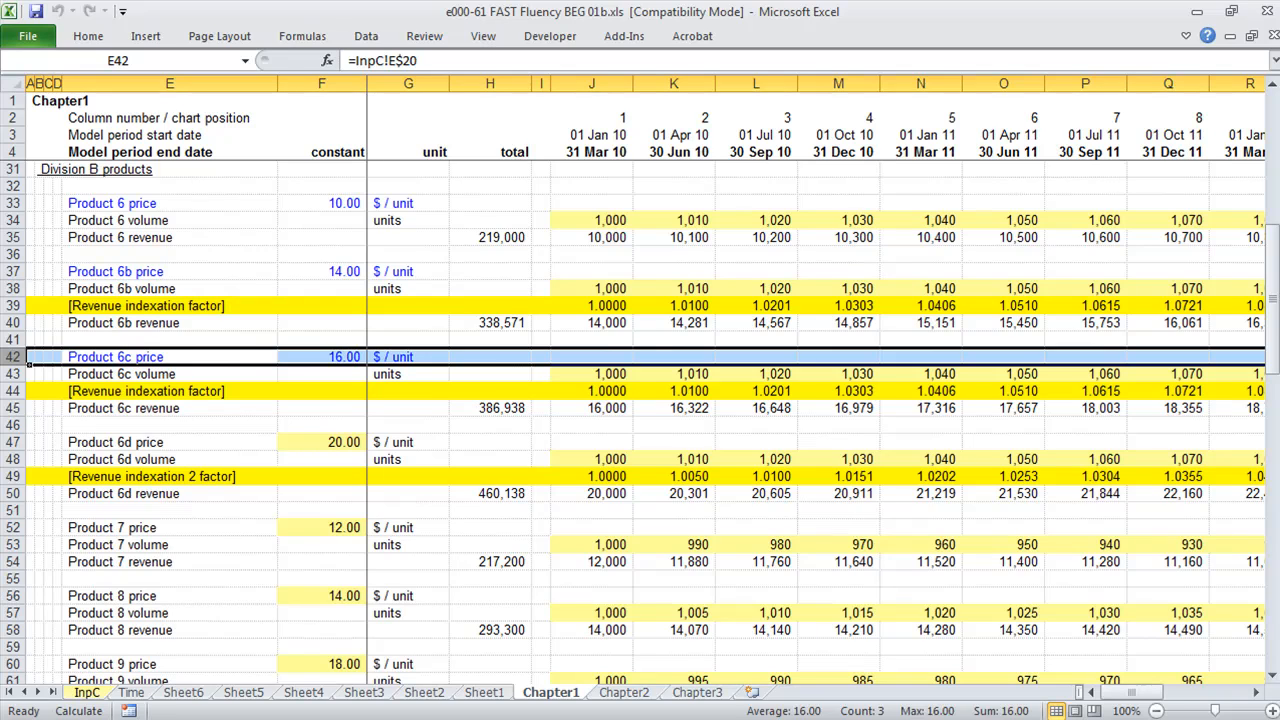
Step: Apply the two-decimal number format to the whole Product 6d price row 47 on Chapter1
{"action": "key", "text": "Down"}
{"action": "key", "text": "Down"}
{"action": "key", "text": "Down"}
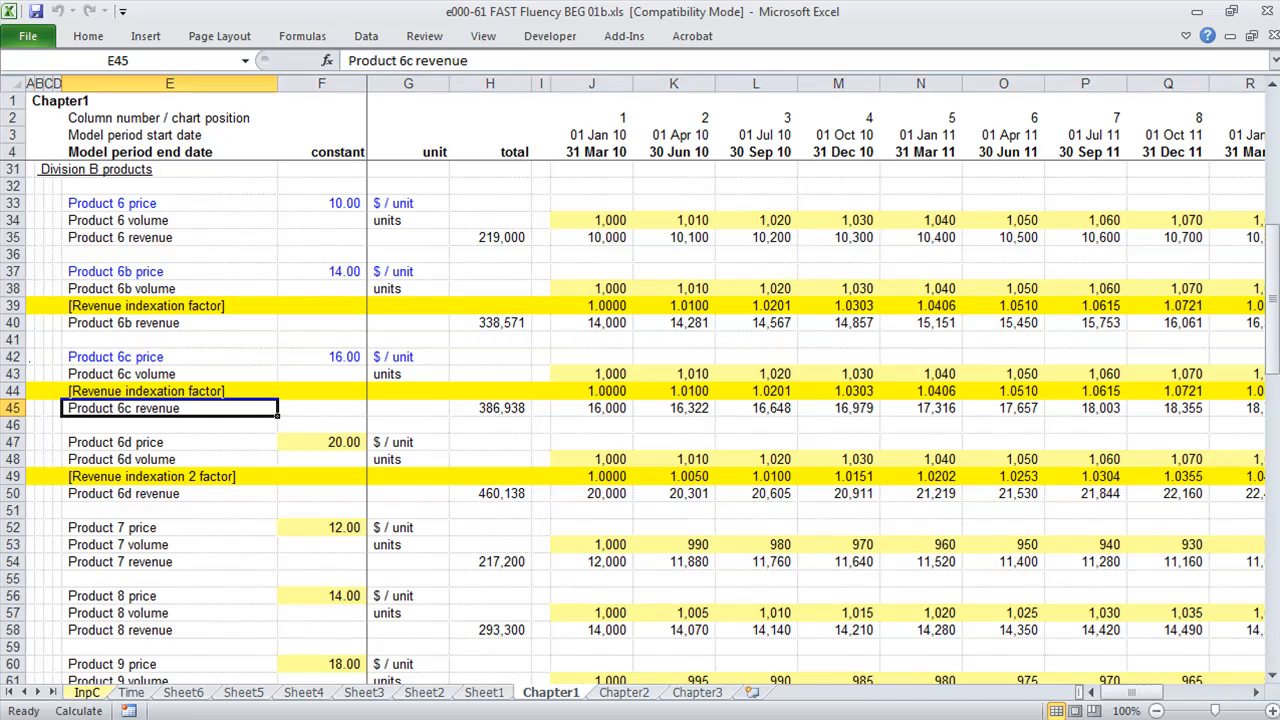
{"action": "key", "text": "Down"}
{"action": "key", "text": "Down"}
{"action": "key", "text": "shift+space"}
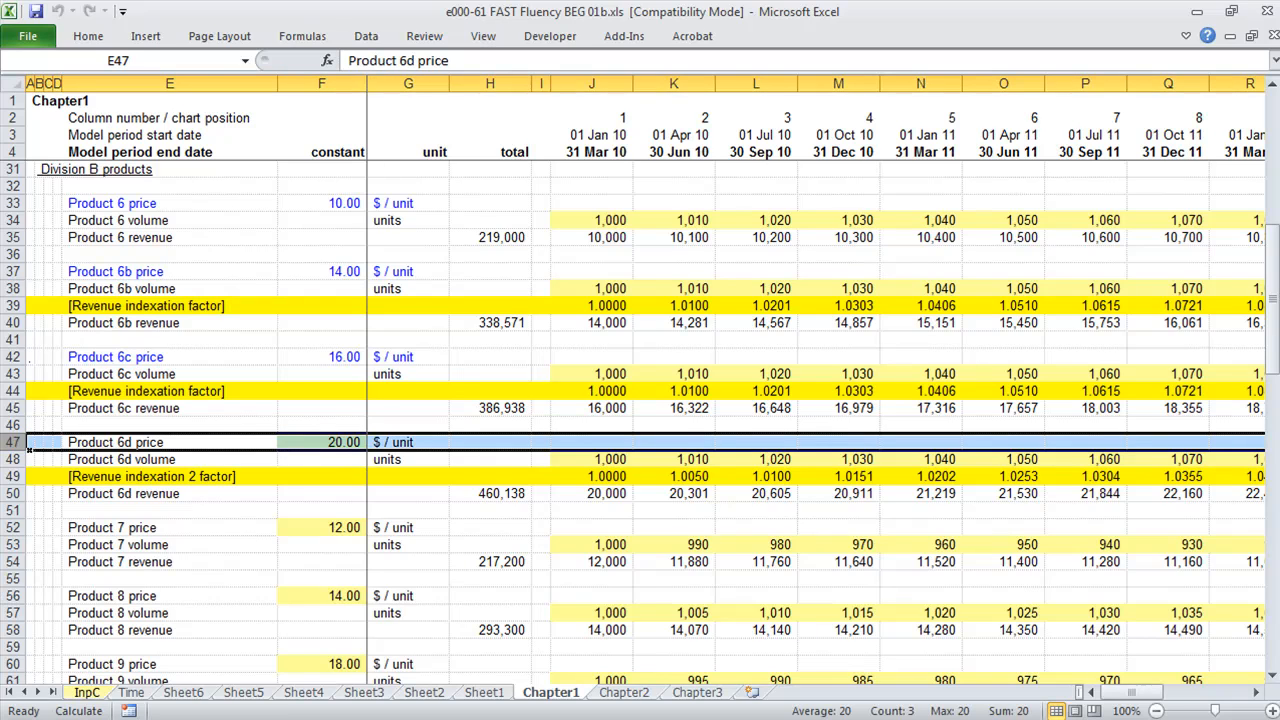
{"action": "key", "text": "ctrl+shift+asciitilde"}
{"action": "key", "text": "ctrl+shift+exclam"}
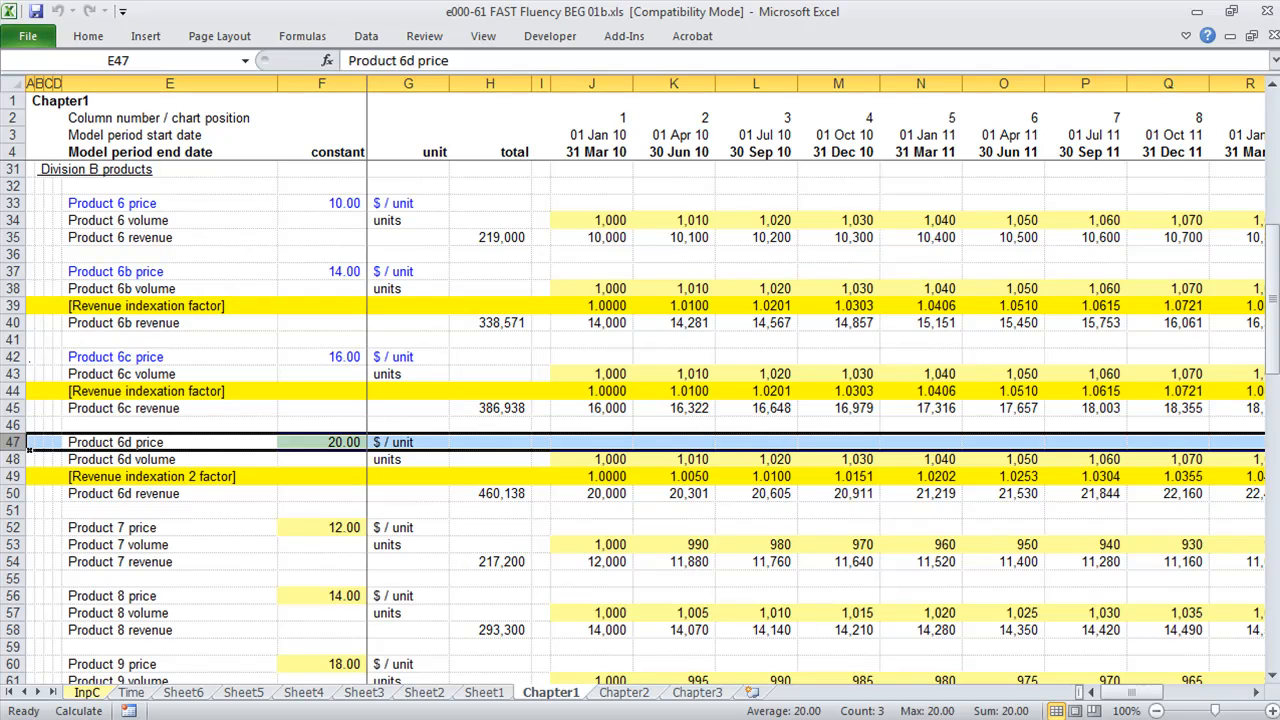
Step: Copy the Product 6d price row 47 from Chapter1 and paste it into row 21 of InpC
{"action": "key", "text": "Right"}
{"action": "key", "text": "Left"}
{"action": "key", "text": "shift+space"}
{"action": "key", "text": "ctrl+c"}
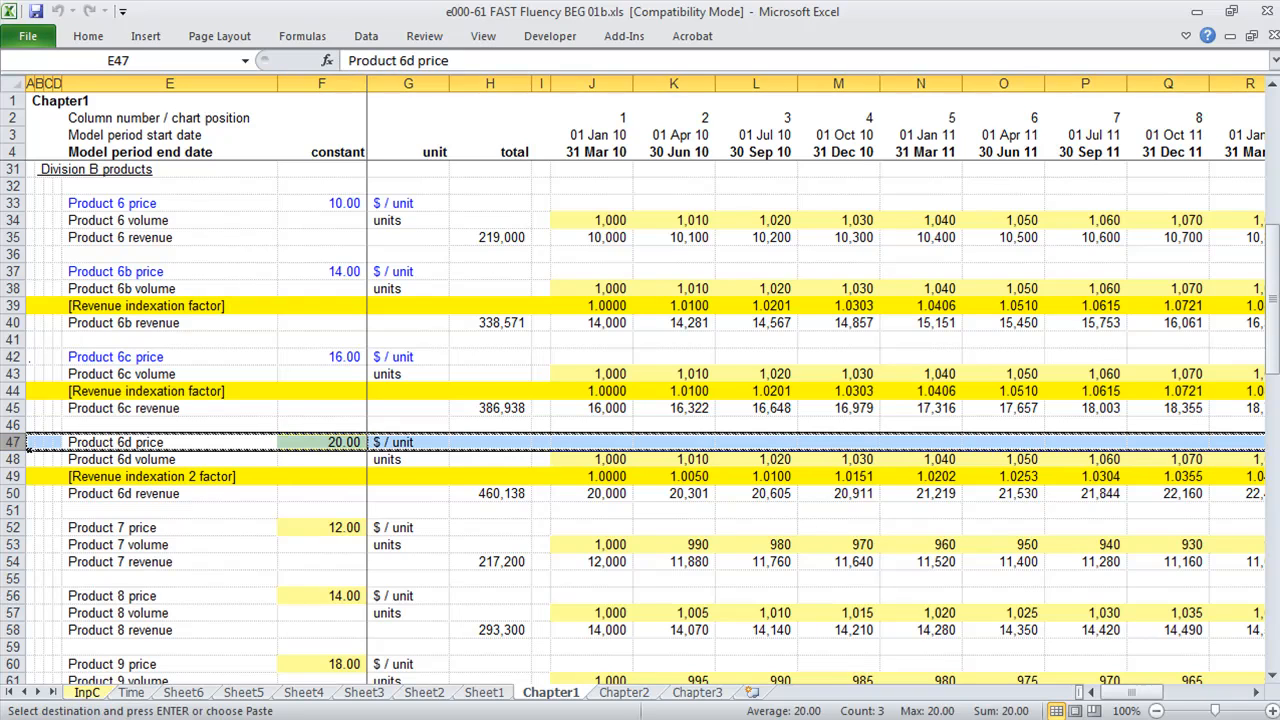
{"action": "key", "text": "Up"}
{"action": "key", "text": "Up"}
{"action": "key", "text": "Up"}
{"action": "key", "text": "Up"}
{"action": "key", "text": "Up"}
{"action": "key", "text": "ctrl+bracketleft"}
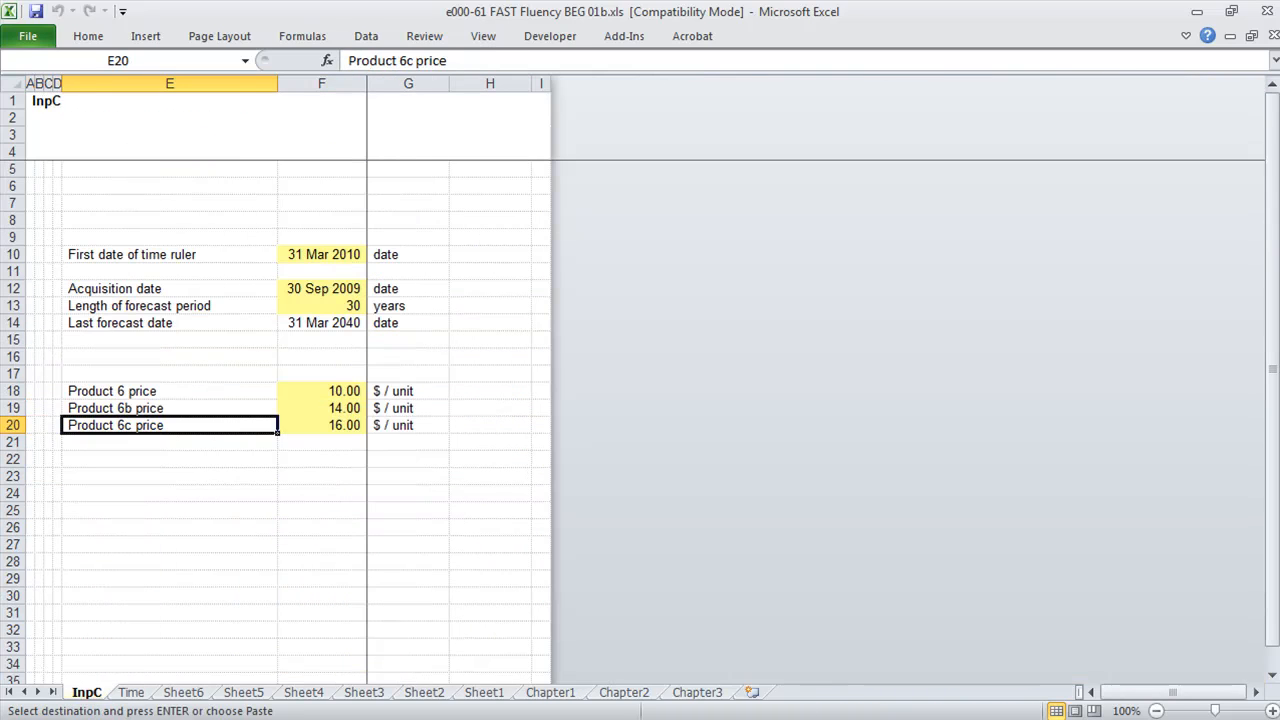
{"action": "key", "text": "Down"}
{"action": "key", "text": "shift+space"}
{"action": "key", "text": "Return"}
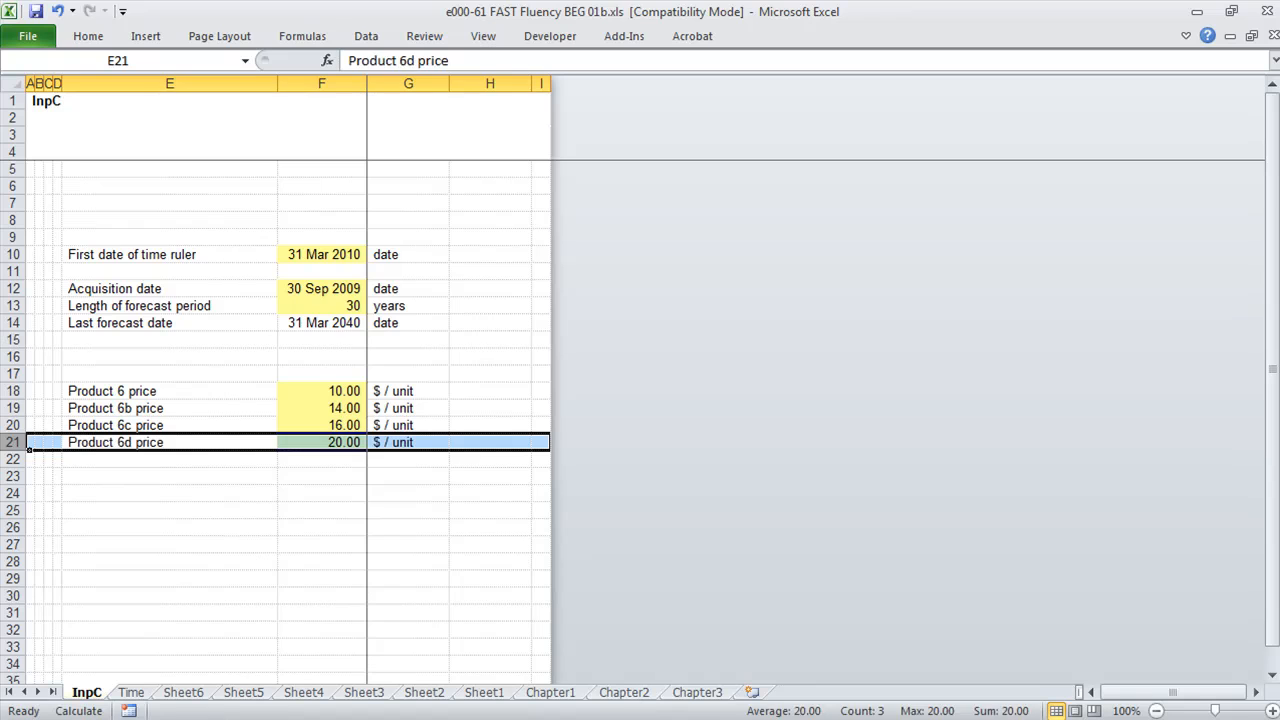
Step: Link the Product 6d price label in Chapter1 E47 to InpC with the row-anchored formula =InpC!E$21
{"action": "key", "text": "Right"}
{"action": "key", "text": "Left"}
{"action": "key", "text": "ctrl+c"}
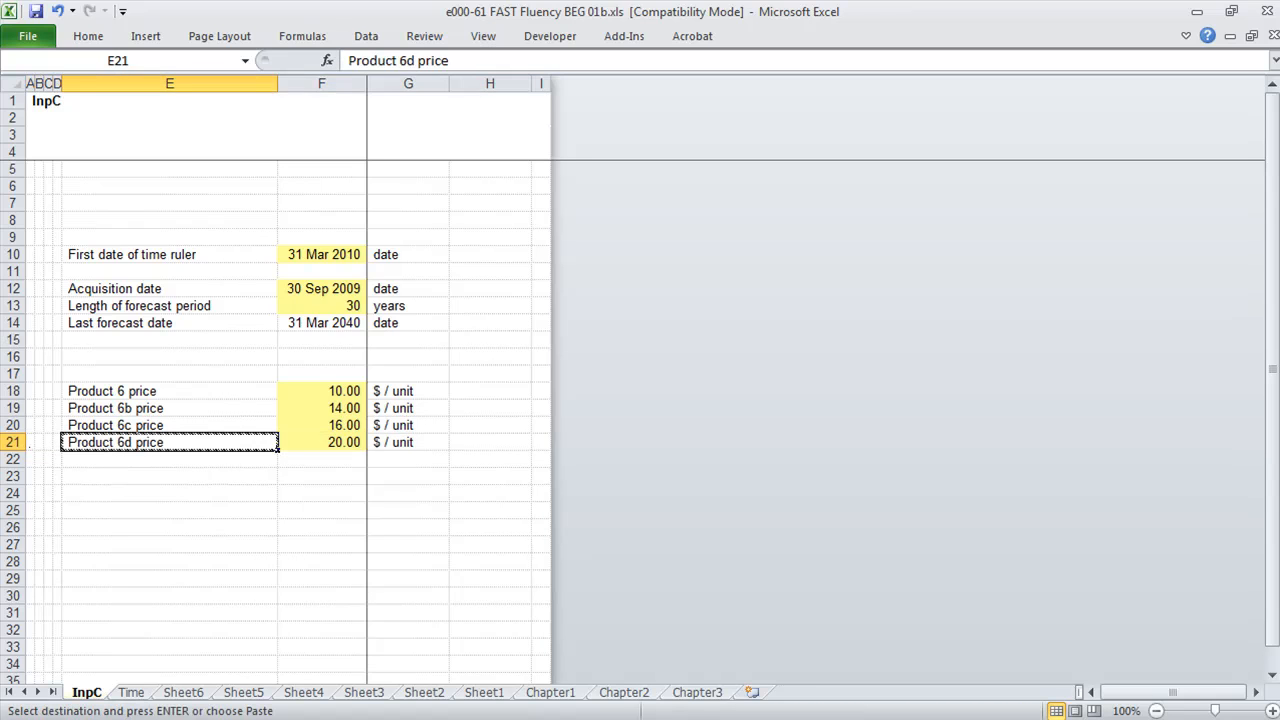
{"action": "key", "text": "F5"}
{"action": "key", "text": "Return"}
{"action": "key", "text": "Down"}
{"action": "key", "text": "Down"}
{"action": "key", "text": "Down"}
{"action": "key", "text": "Down"}
{"action": "key", "text": "Down"}
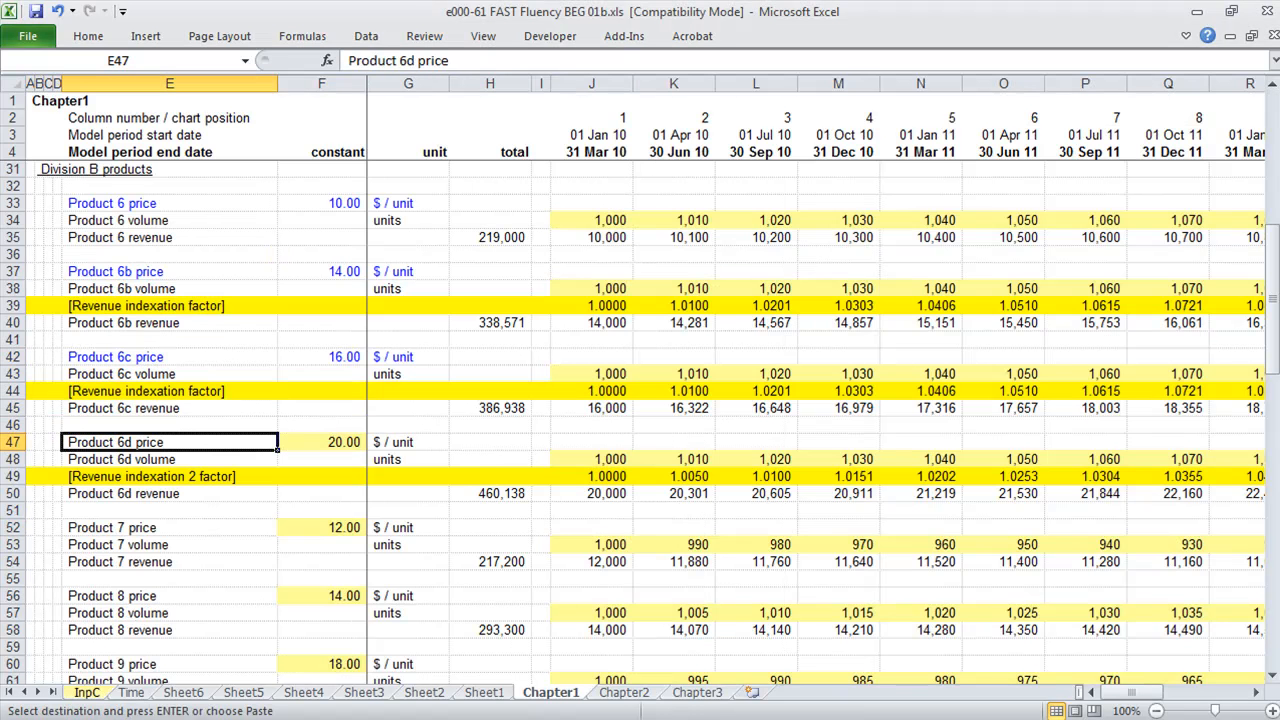
{"action": "key", "text": "alt+e"}
{"action": "key", "text": "p"}
{"action": "key", "text": "Escape"}
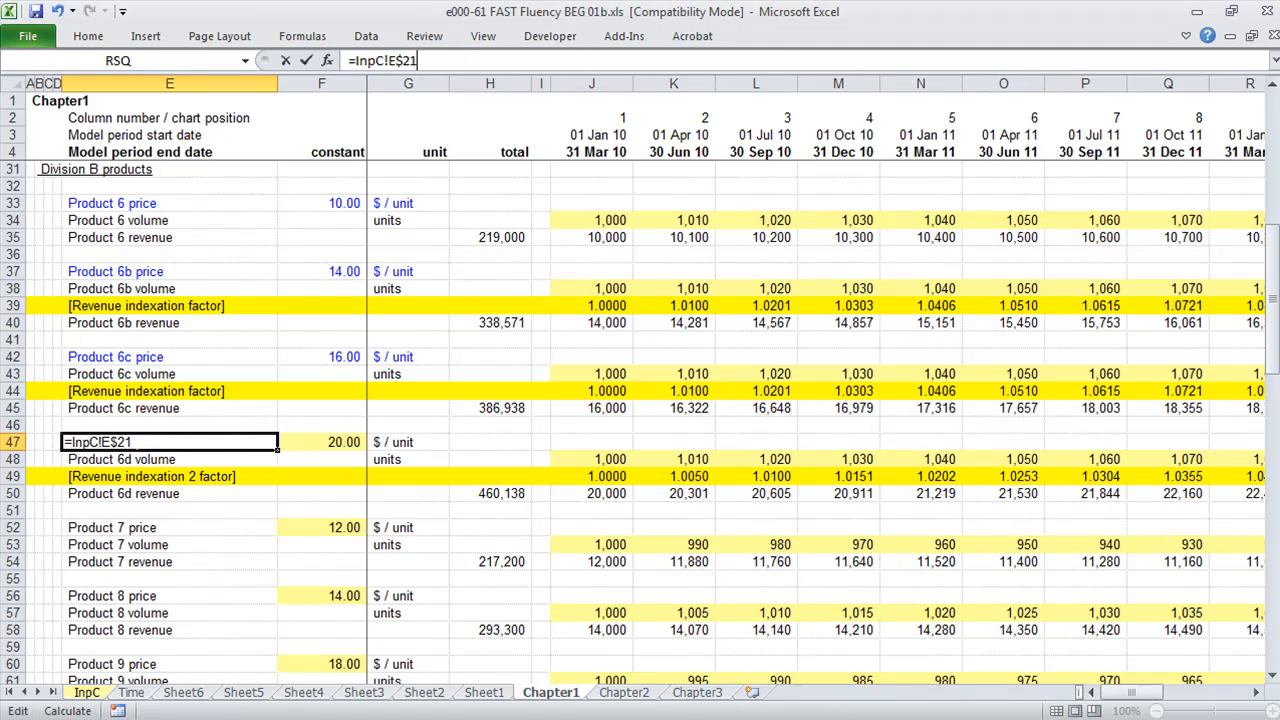
Step: Fill the E47 link across F47:G47 and format row 47 in blue as an import
{"action": "key", "text": "ctrl+c"}
{"action": "key", "text": "shift+Right"}
{"action": "key", "text": "shift+Right"}
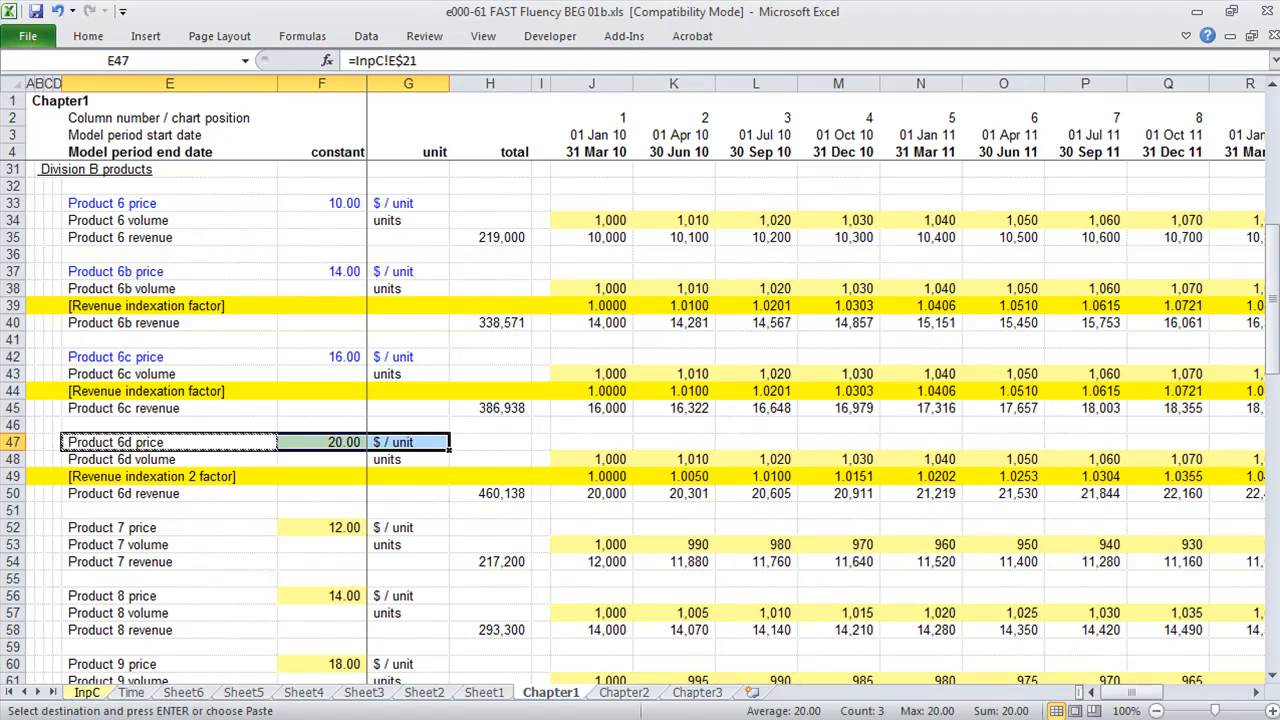
{"action": "key", "text": "Return"}
{"action": "left_click", "coordinate": [28, 449]}
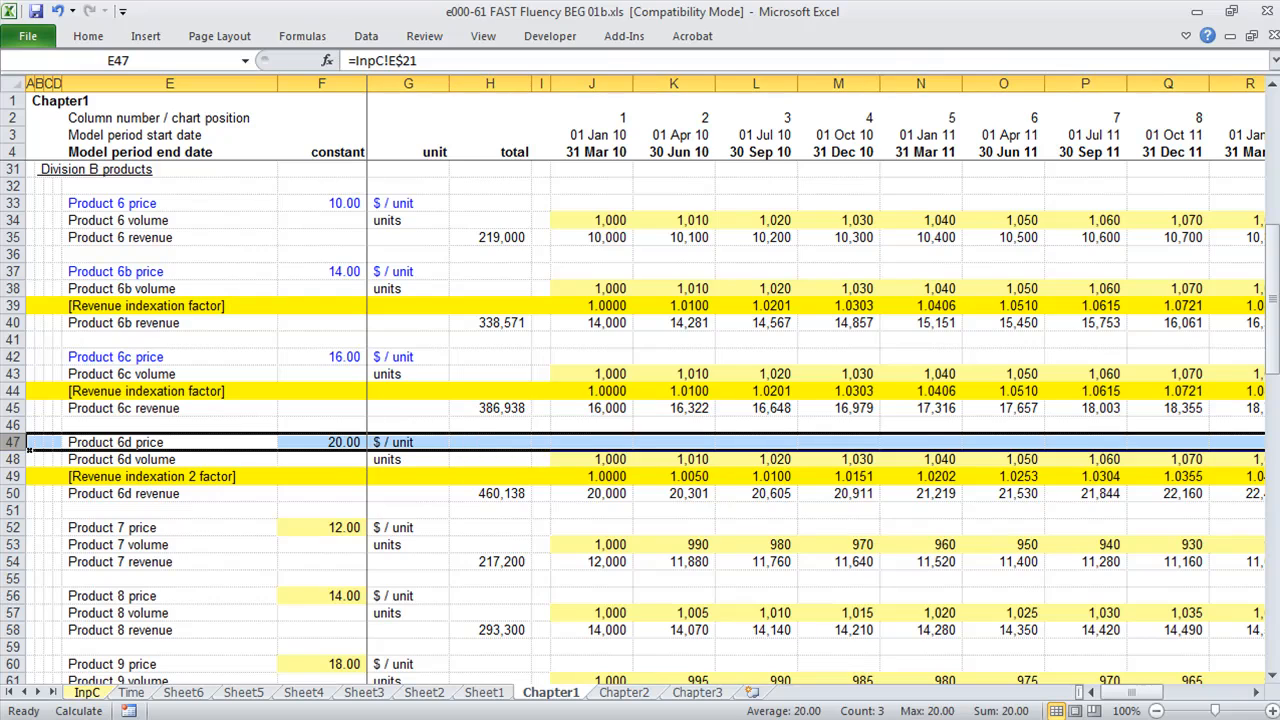
{"action": "key", "text": "ctrl+shift+b"}
{"action": "left_click", "coordinate": [408, 445]}
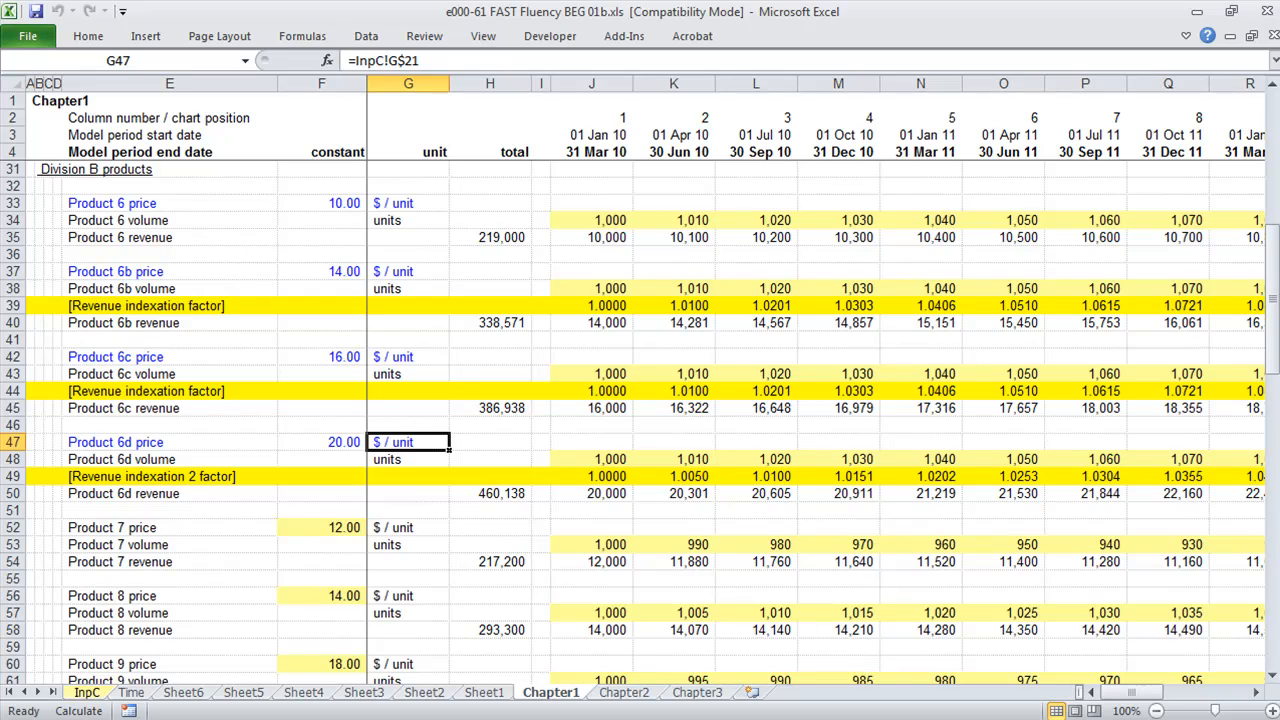
Step: Chart the Product 6d revenue time series from J50 to AC50 on a new chart sheet and examine its trend
{"action": "key", "text": "Down"}
{"action": "key", "text": "Down"}
{"action": "key", "text": "Down"}
{"action": "key", "text": "Right"}
{"action": "key", "text": "Right"}
{"action": "key", "text": "Right"}
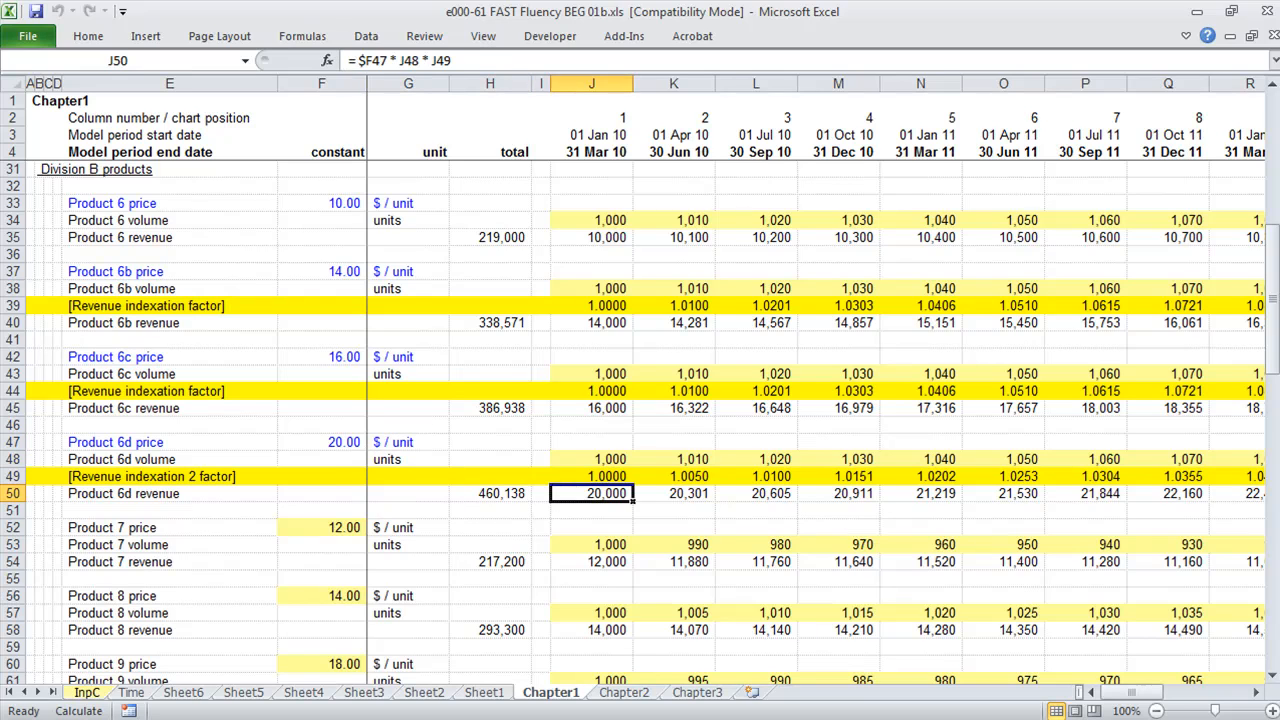
{"action": "key", "text": "ctrl+shift+Right"}
{"action": "key", "text": "F11"}
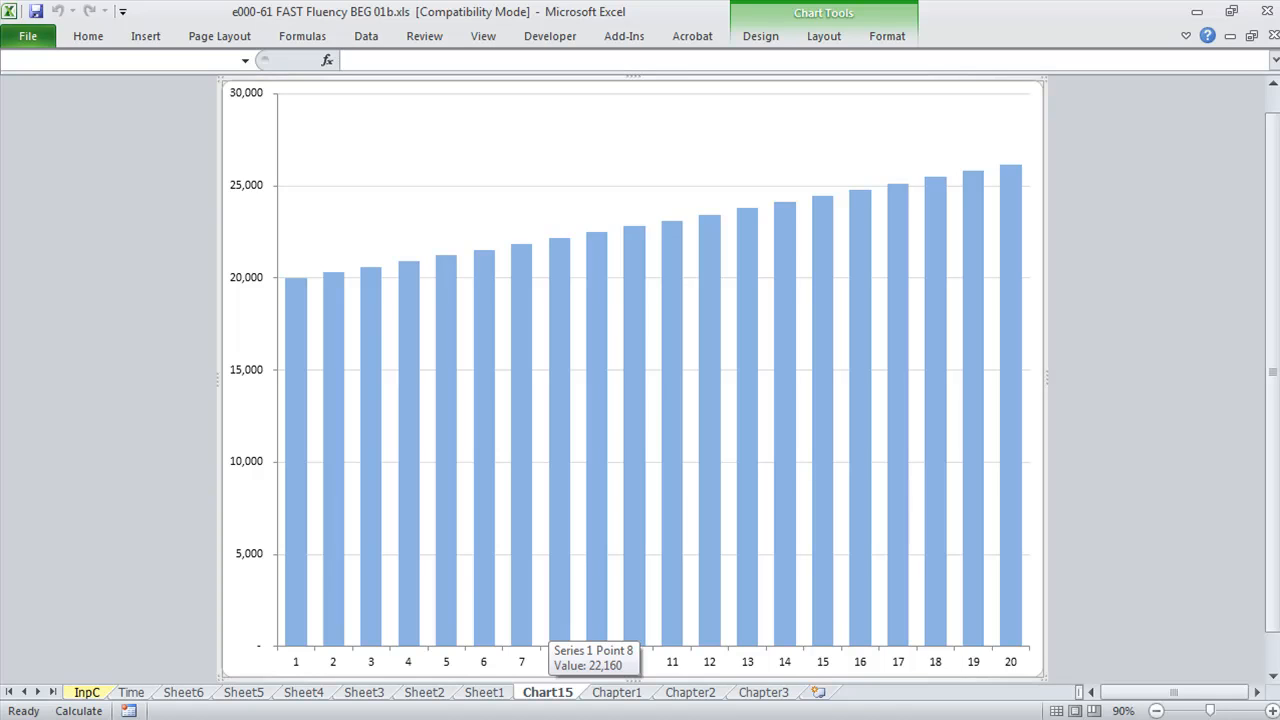
{"action": "mouse_move", "coordinate": [303, 285]}
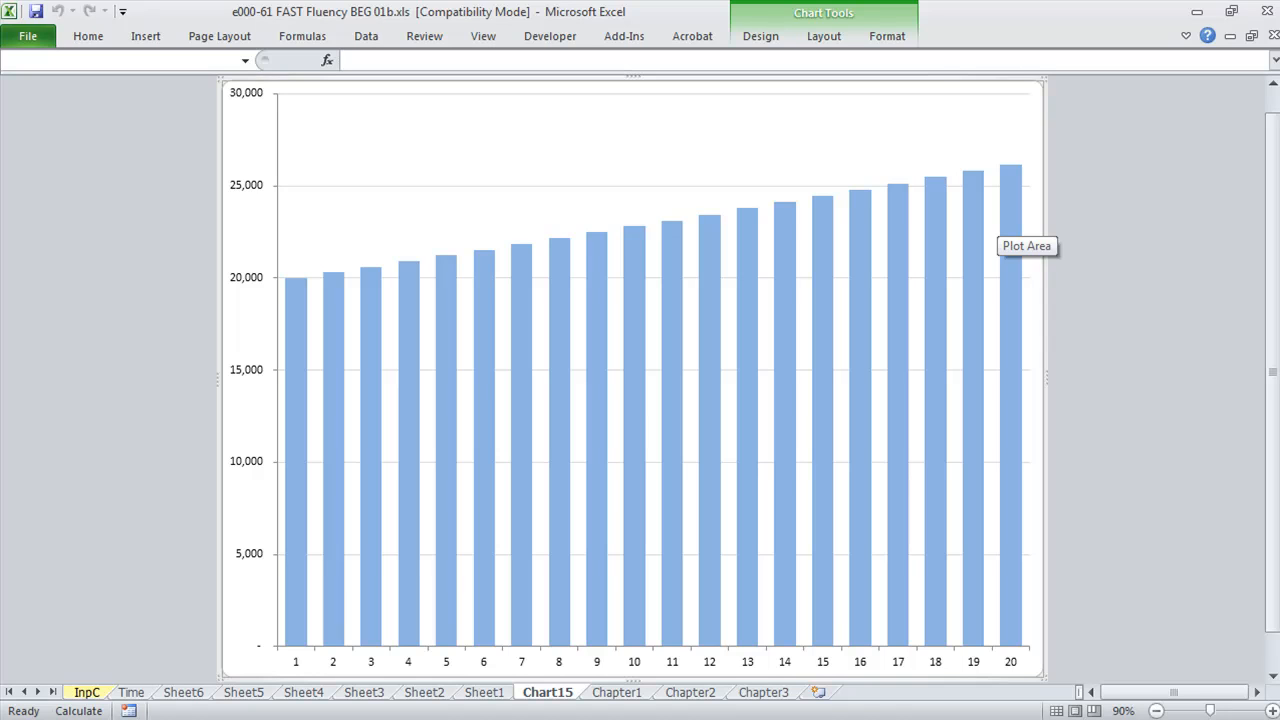
Step: Delete the Product 6d revenue chart sheet and return to the start of row 50 on Chapter1
{"action": "key", "text": "alt"}
{"action": "key", "text": "e"}
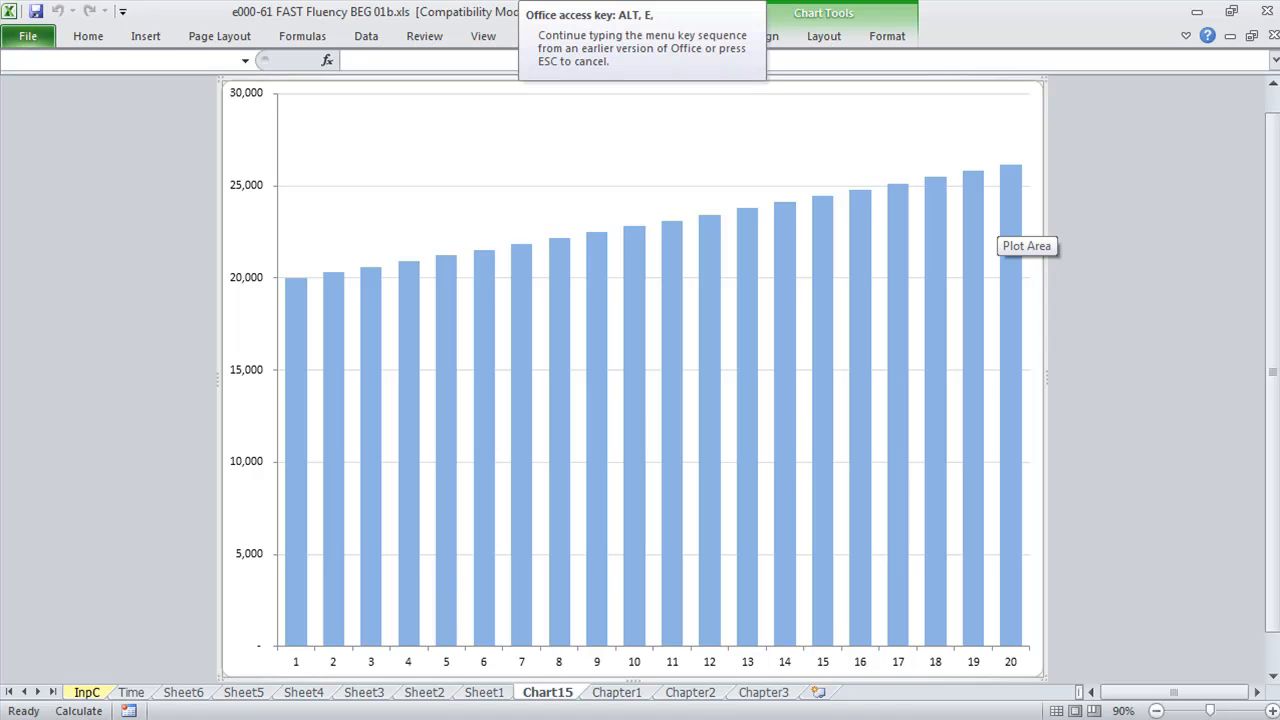
{"action": "key", "text": "l"}
{"action": "key", "text": "Return"}
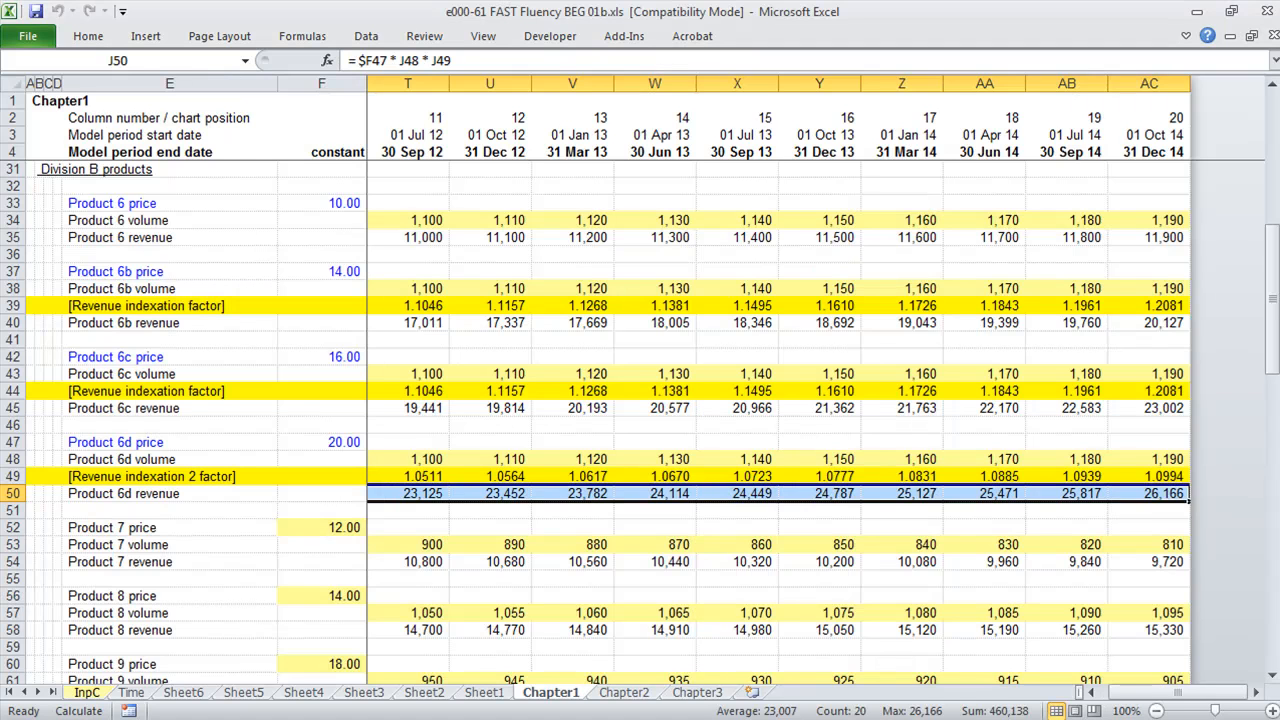
{"action": "key", "text": "Home"}
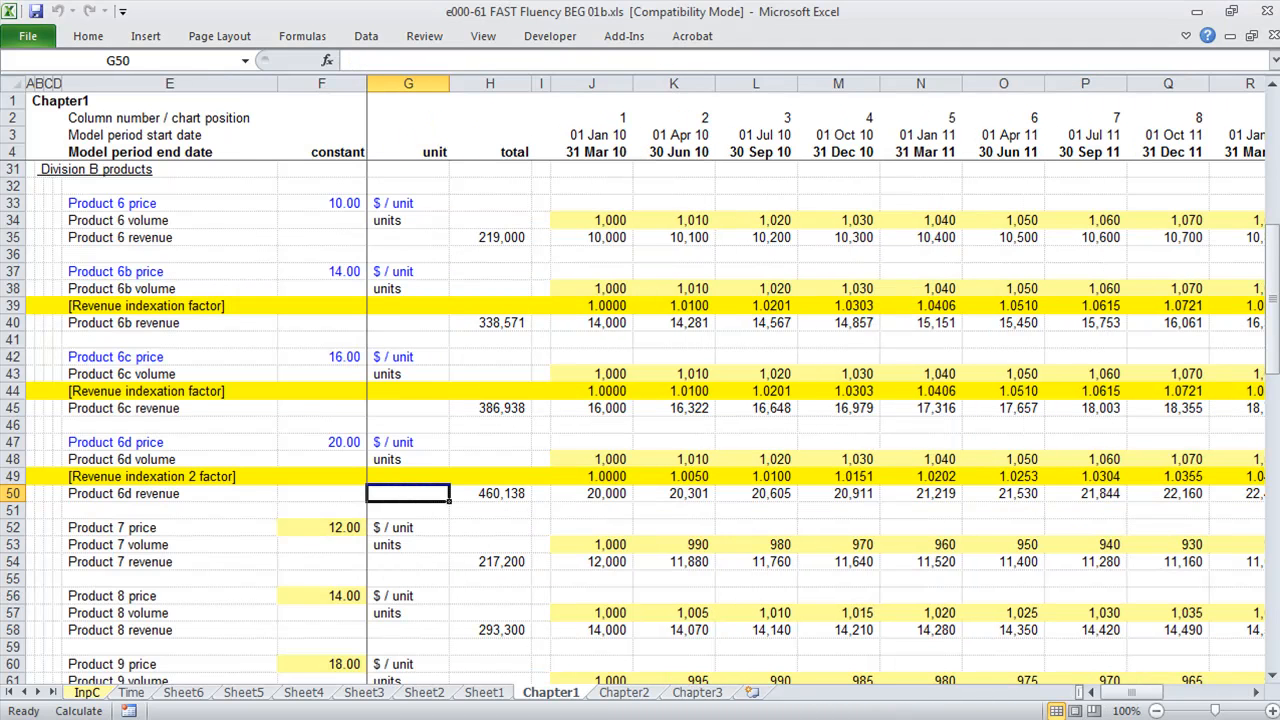